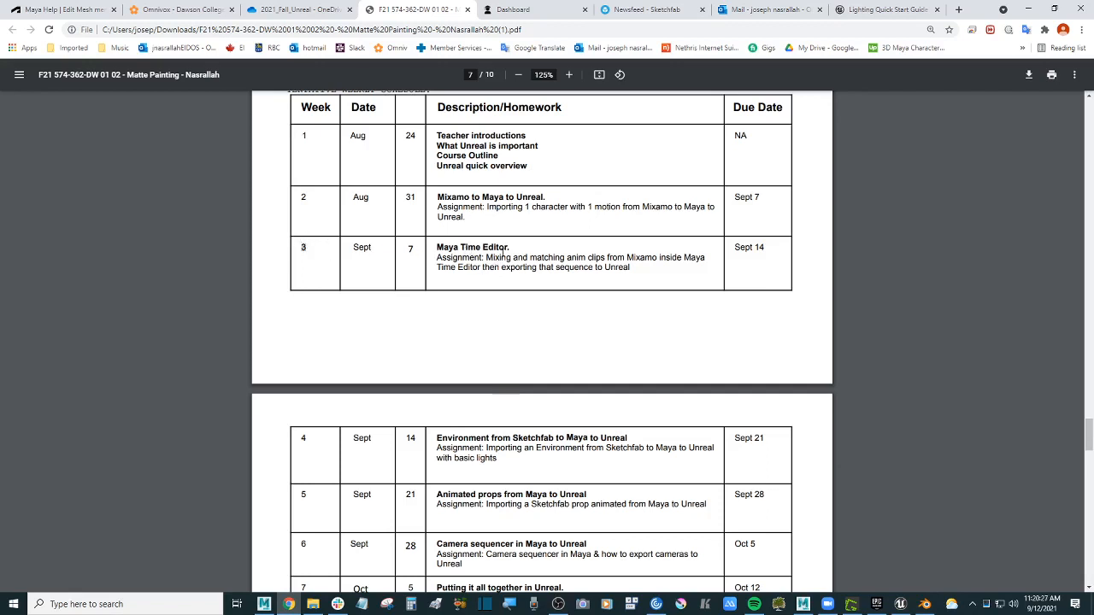
- Review the week 4 Sketchfab environment assignment in the course outline's weekly schedule
scroll(456, 312, "down", 1)
left_click_drag(445, 384, 507, 380)
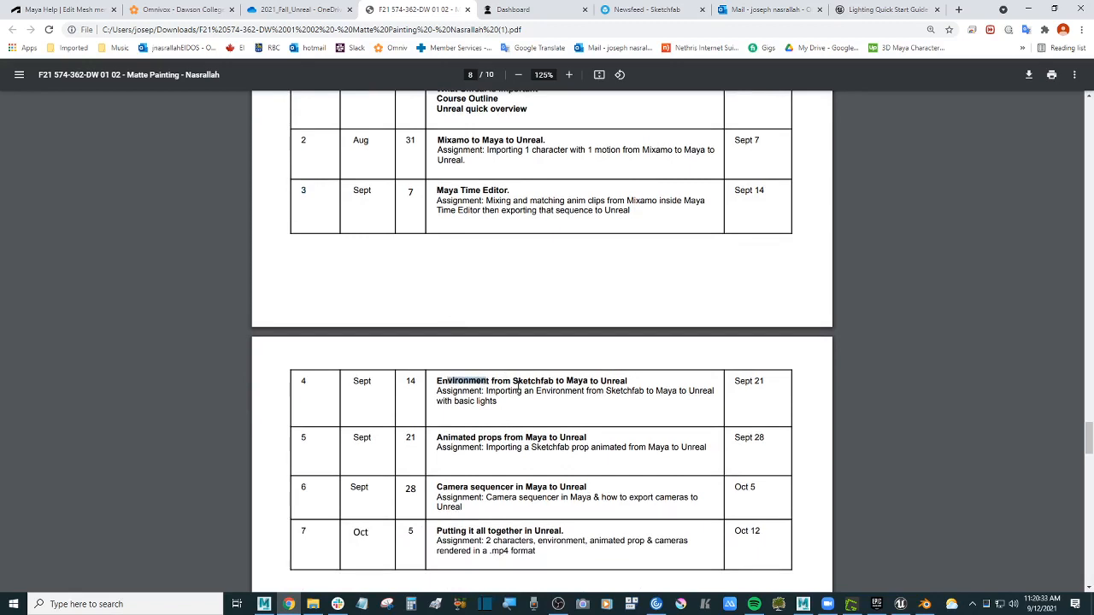
left_click_drag(516, 395, 533, 393)
left_click_drag(487, 392, 519, 392)
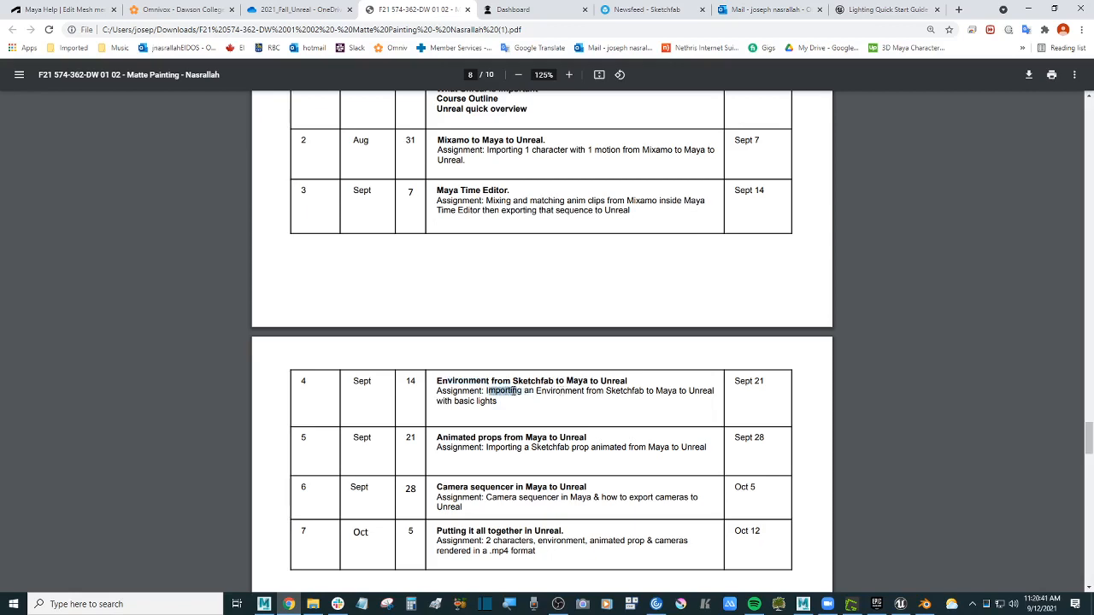
- Switch to Sketchfab and list its downloadable models in the Architecture category
left_click(289, 604)
left_click(289, 604)
left_click(643, 10)
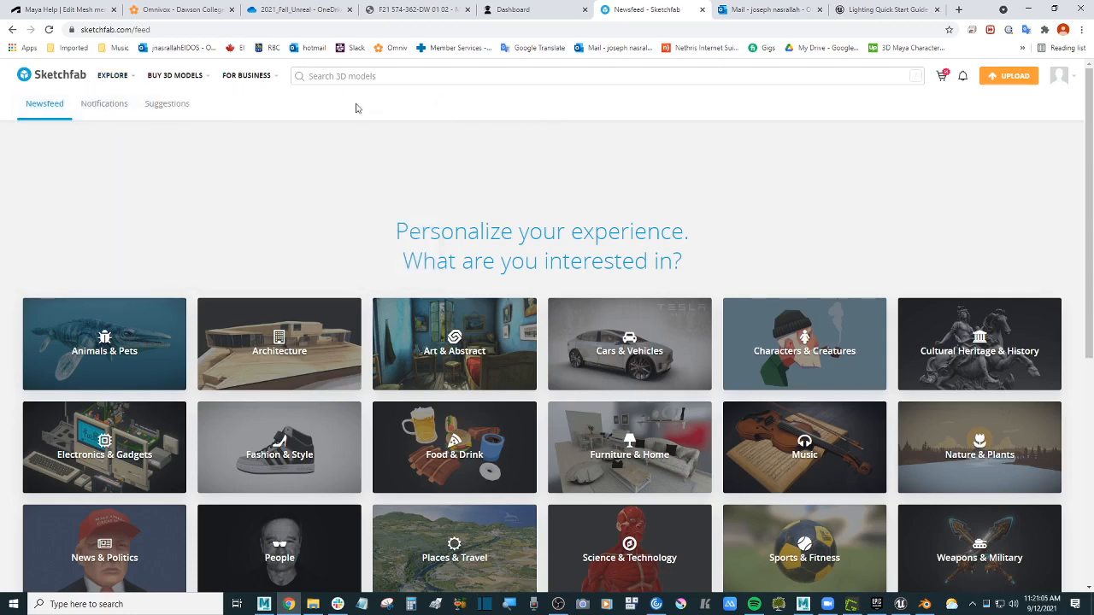
mouse_move(122, 94)
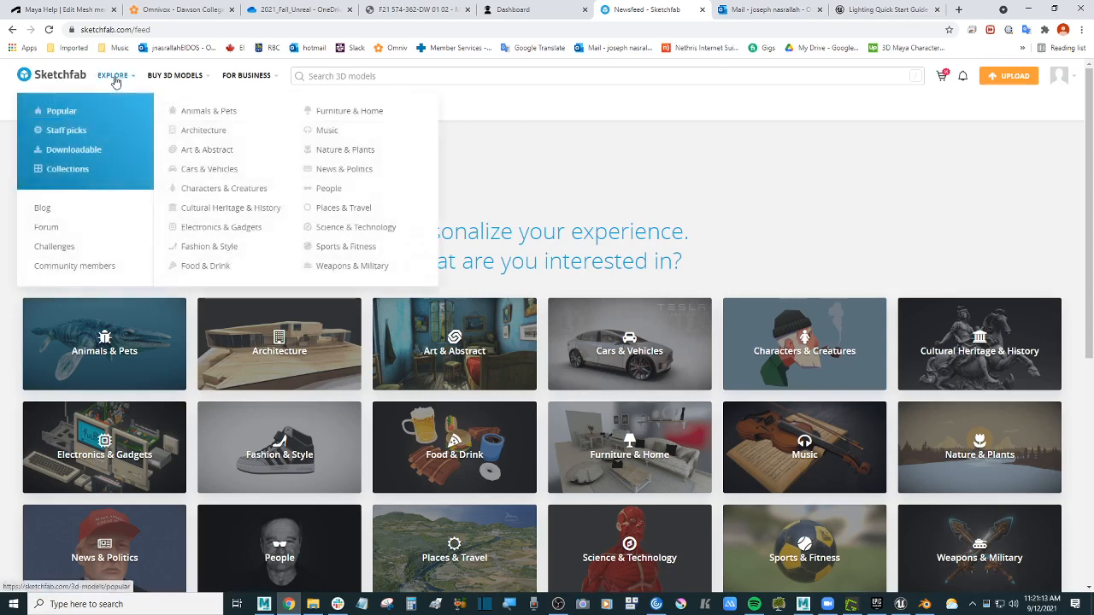
left_click(92, 152)
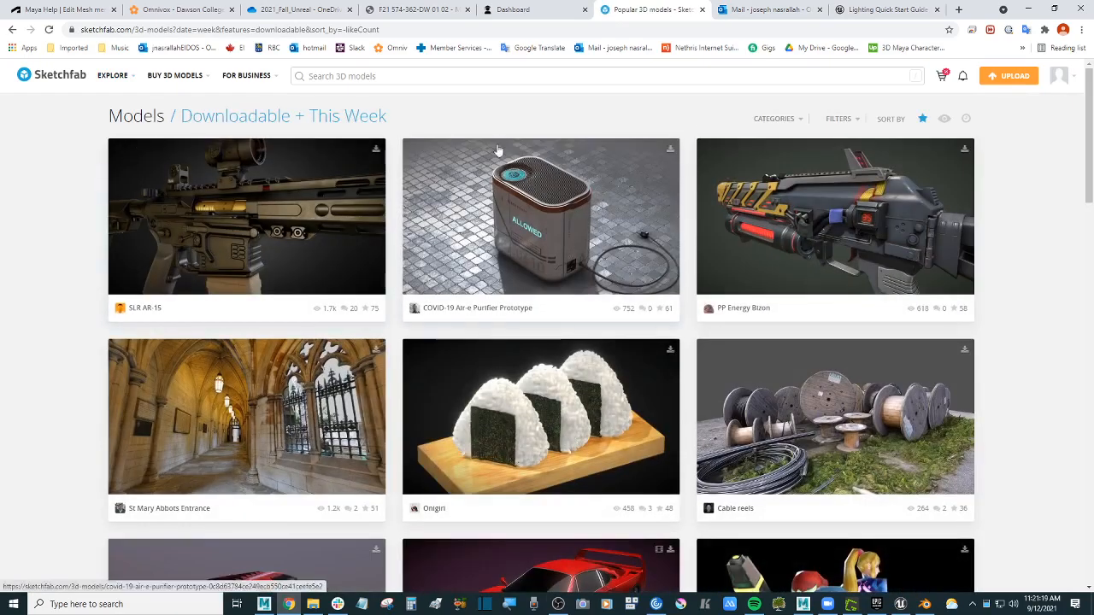
left_click(795, 124)
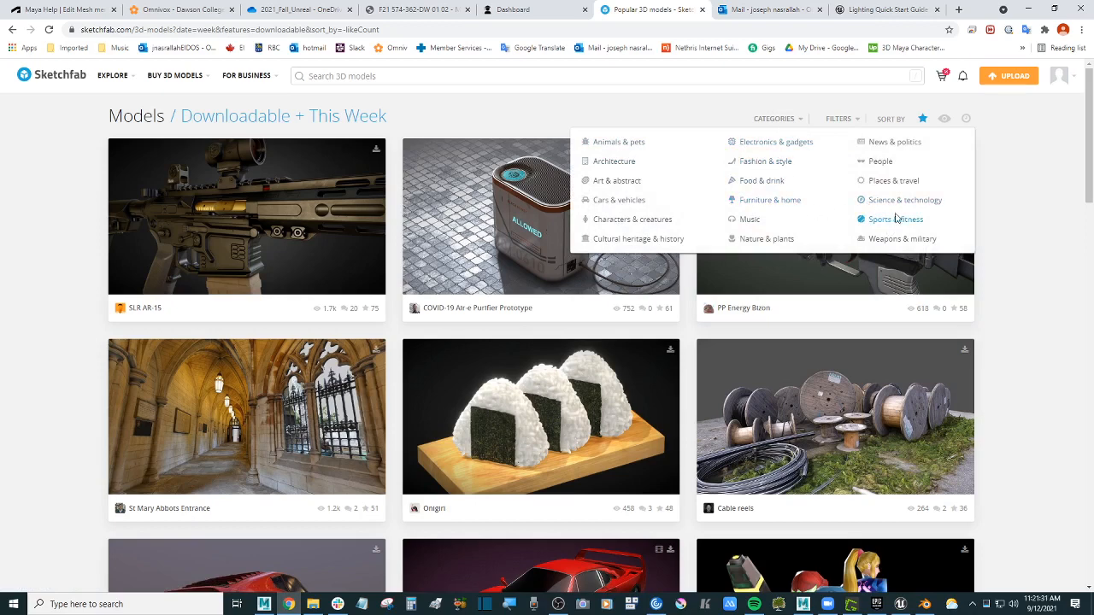
left_click(616, 161)
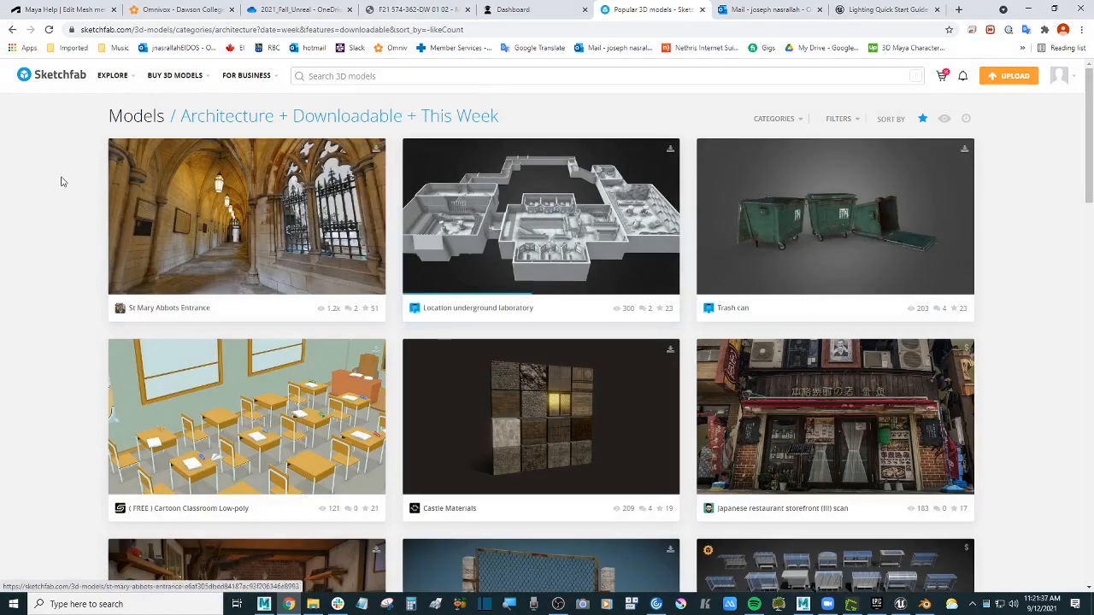
- Check the Architecture results for which models are directly downloadable and which are only available on the store
scroll(68, 179, "down", 1)
scroll(280, 184, "up", 1)
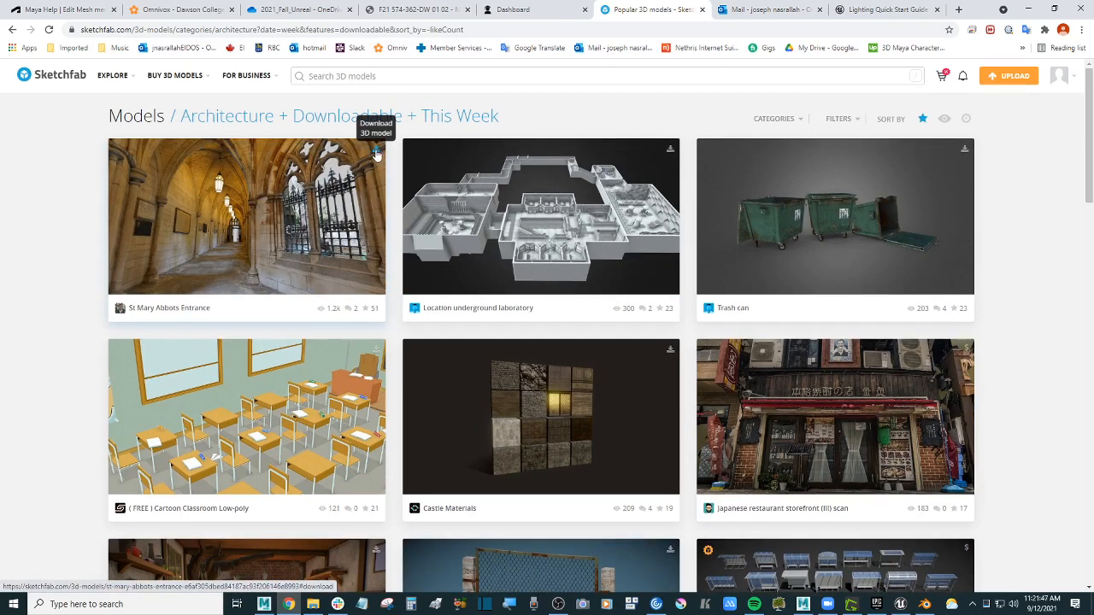
scroll(398, 182, "down", 3)
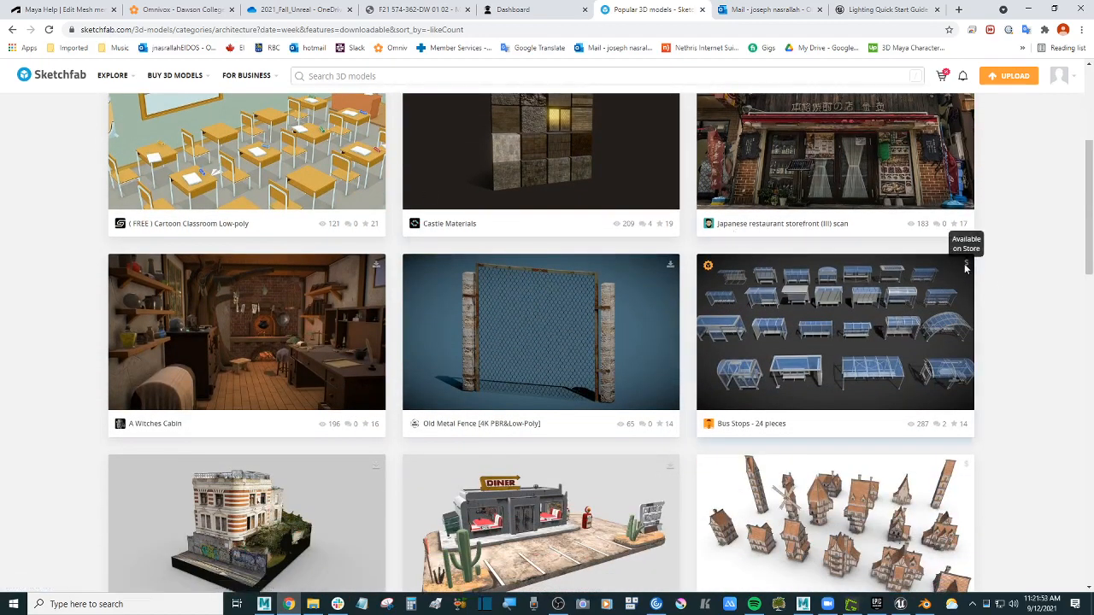
scroll(963, 265, "up", 3)
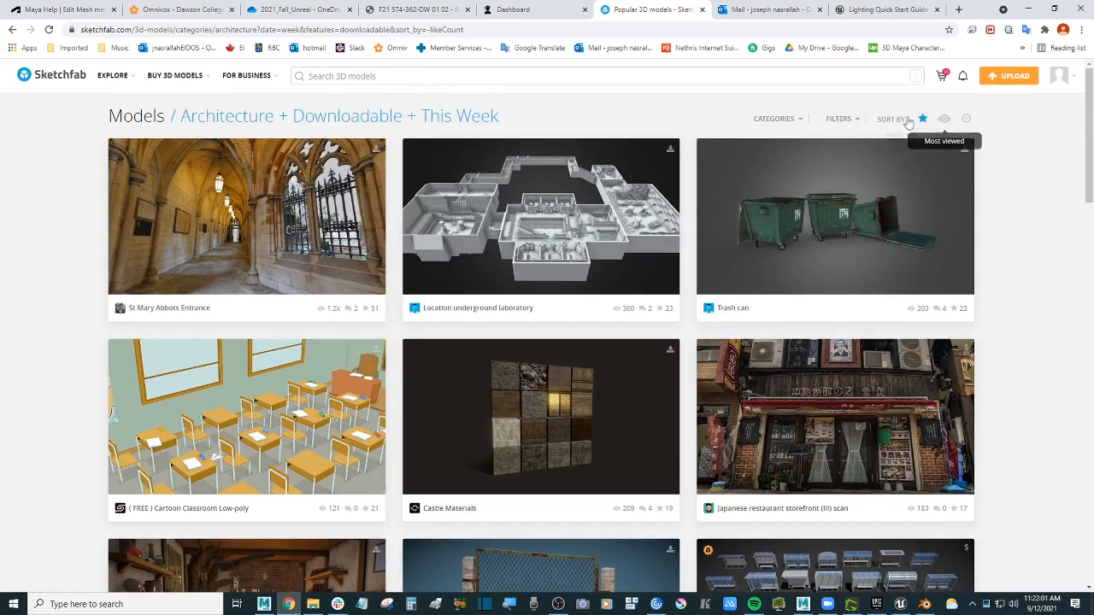
left_click(803, 121)
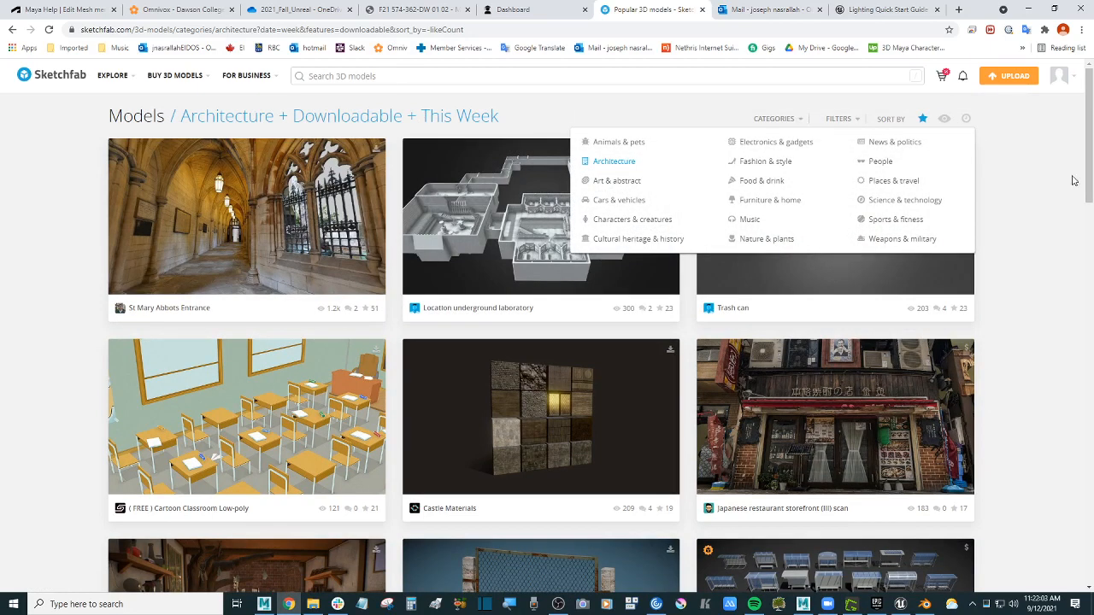
left_click(1025, 174)
- Browse through the downloadable Architecture models for a building that suits the environment assignment
scroll(1029, 214, "down", 1)
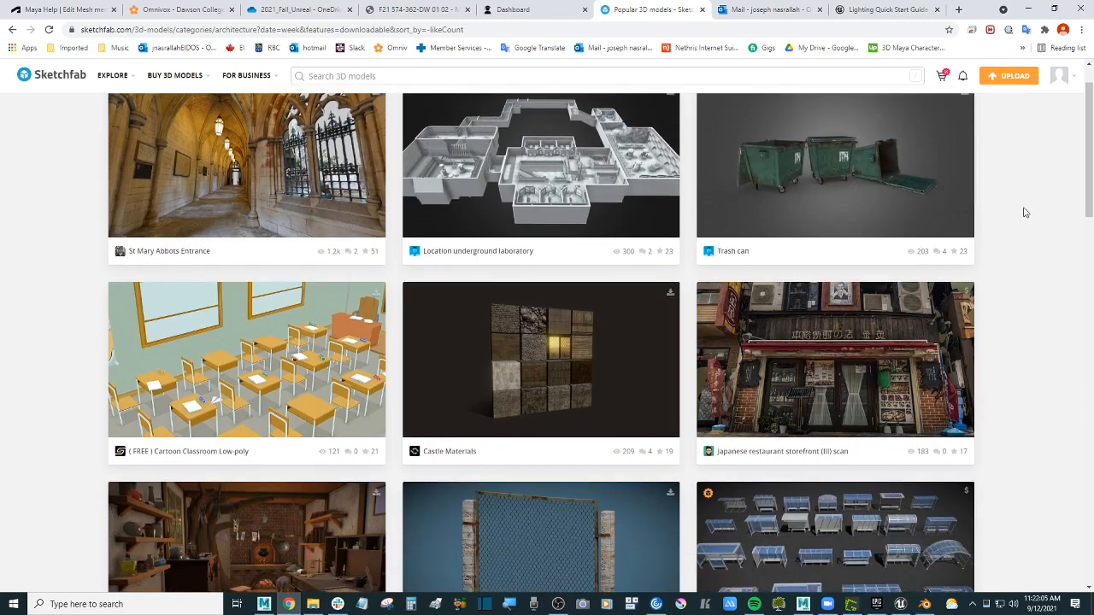
scroll(1018, 222, "down", 4)
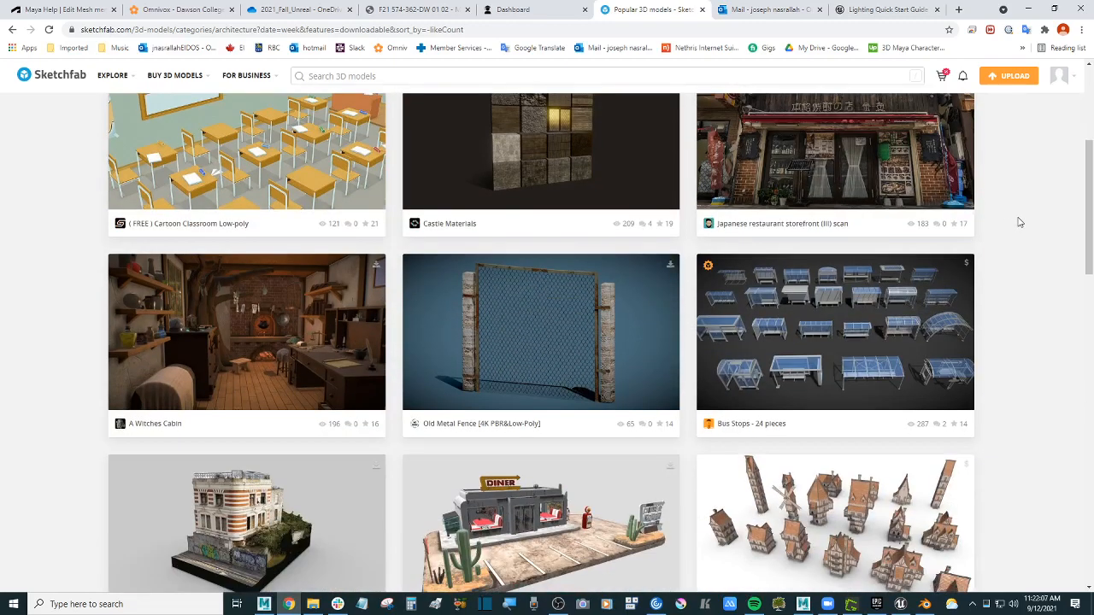
scroll(1018, 222, "down", 5)
scroll(1028, 220, "down", 5)
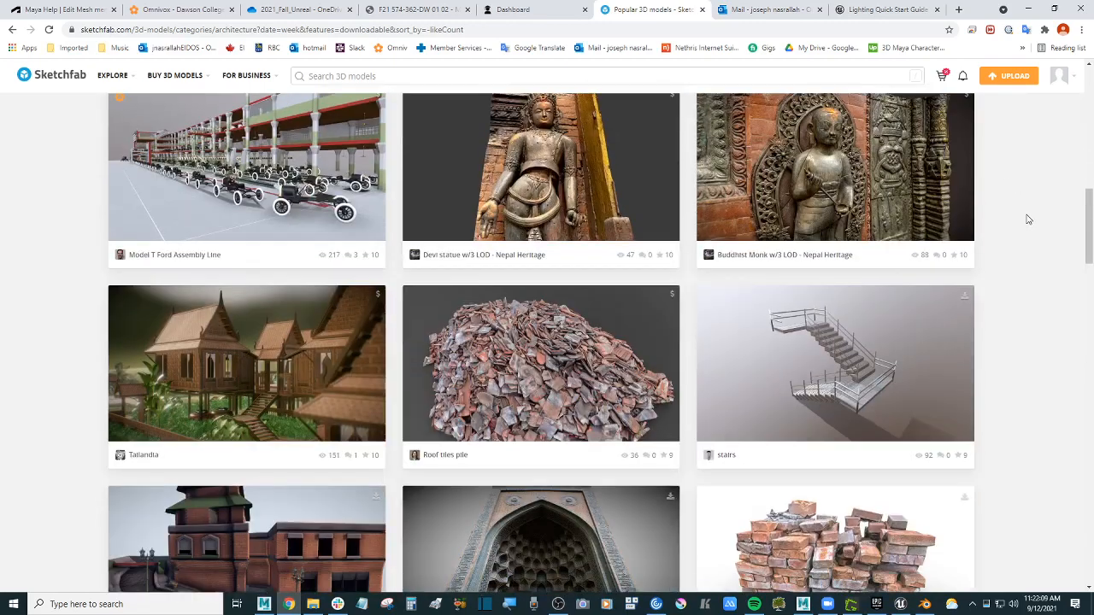
scroll(1028, 219, "down", 4)
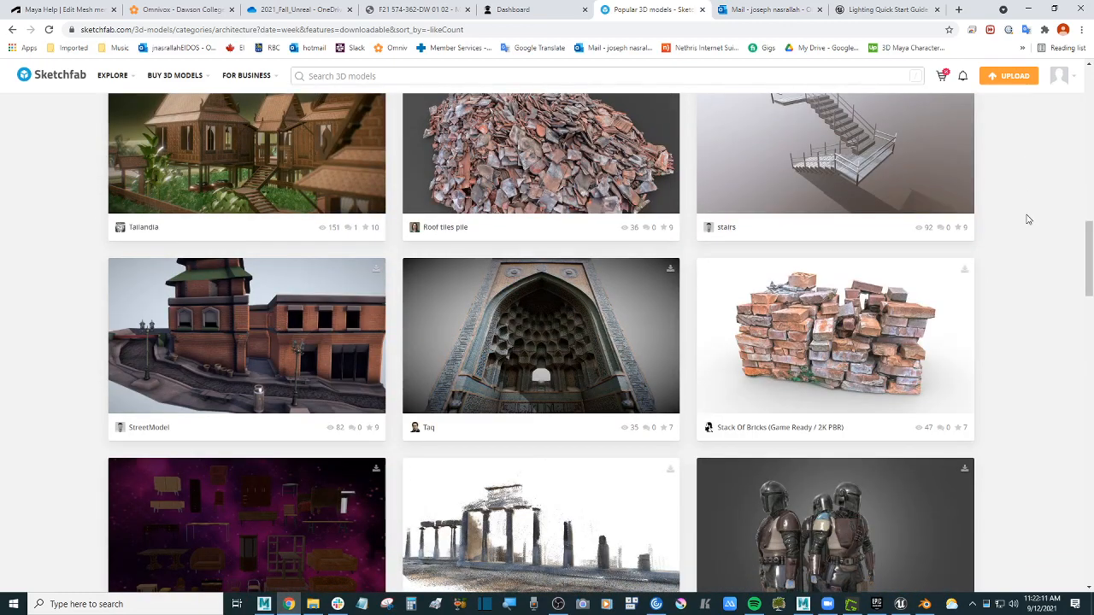
scroll(1028, 219, "down", 2)
scroll(1028, 220, "down", 3)
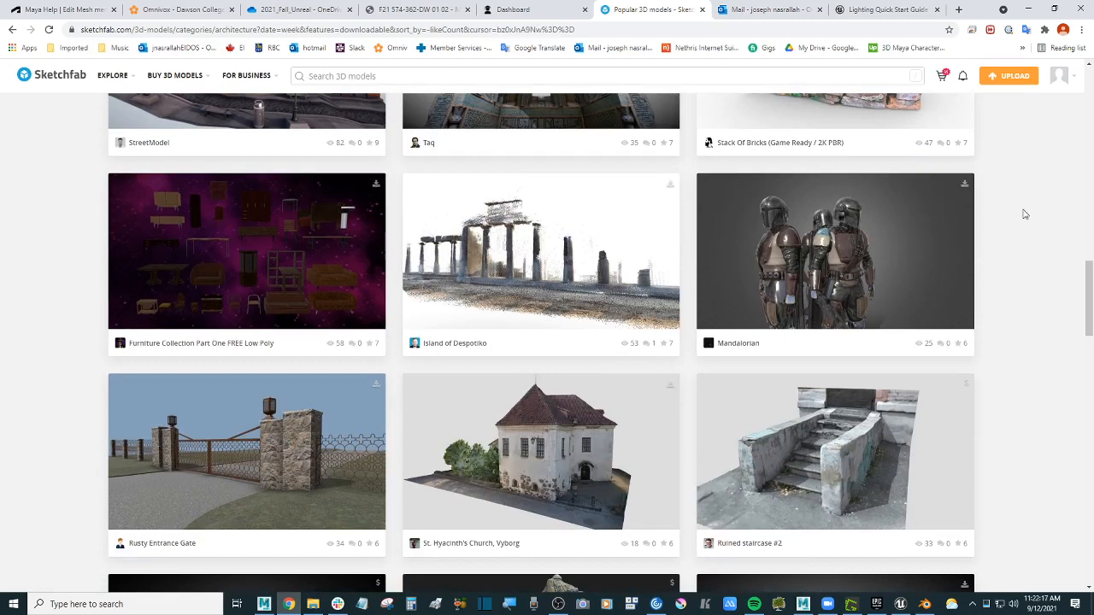
scroll(1024, 215, "down", 4)
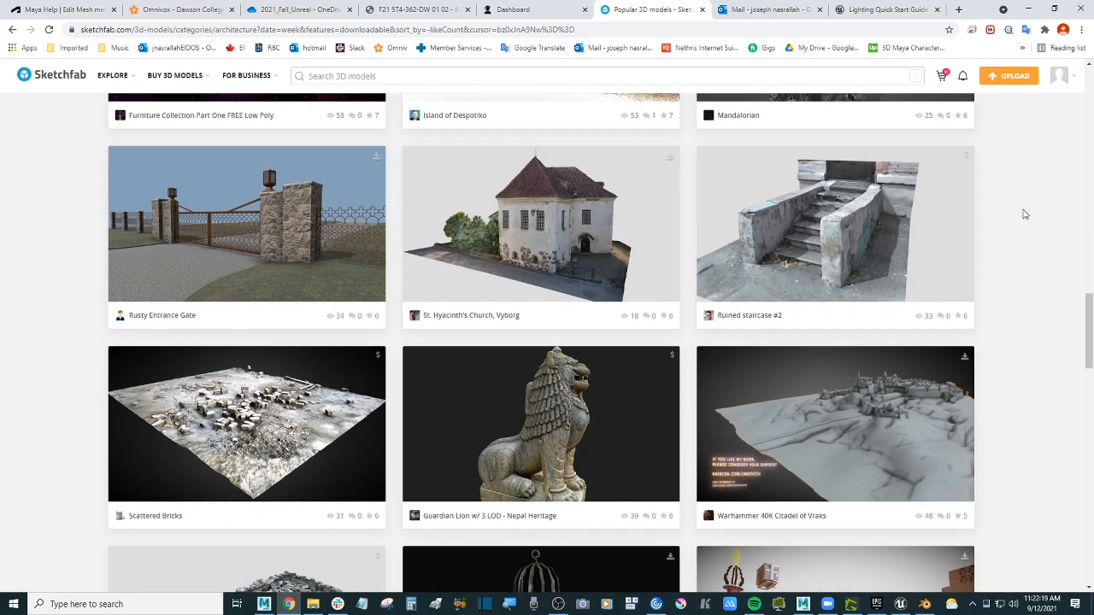
scroll(1026, 218, "down", 7)
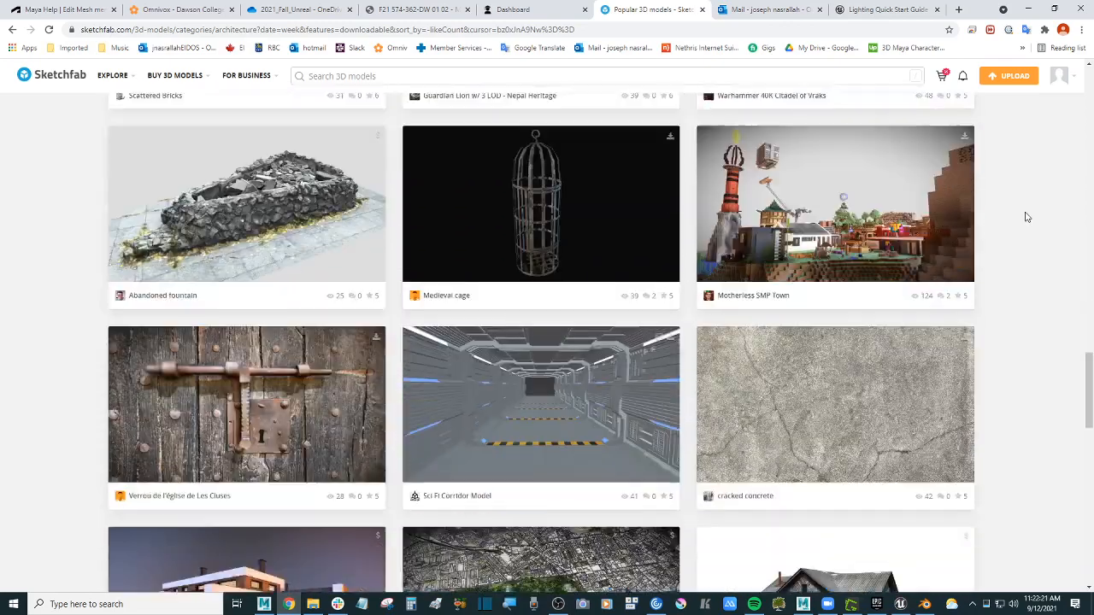
scroll(1026, 217, "down", 7)
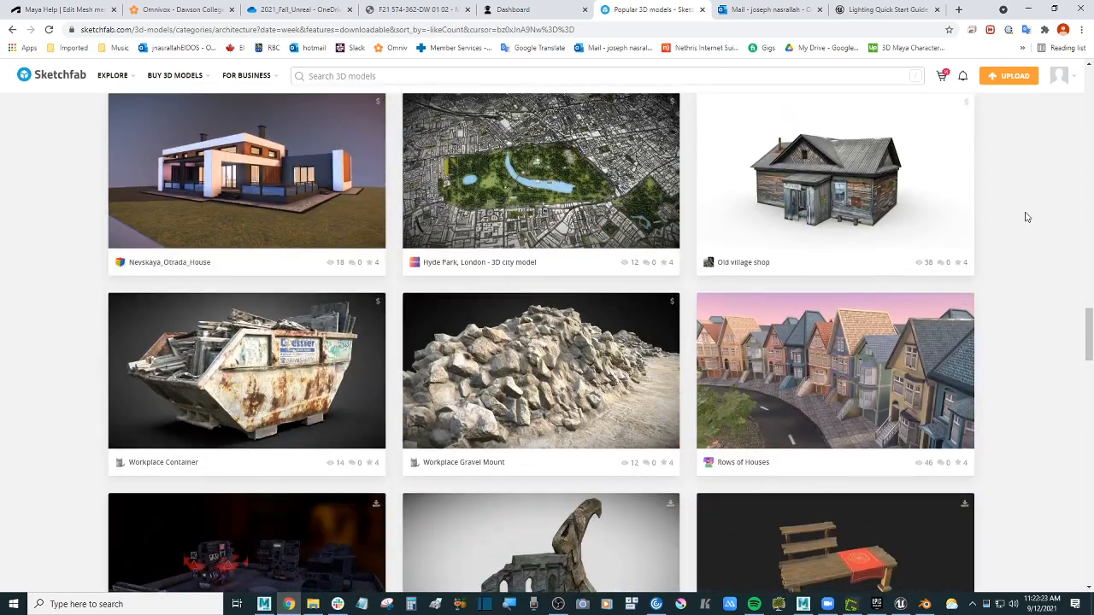
scroll(1027, 217, "down", 7)
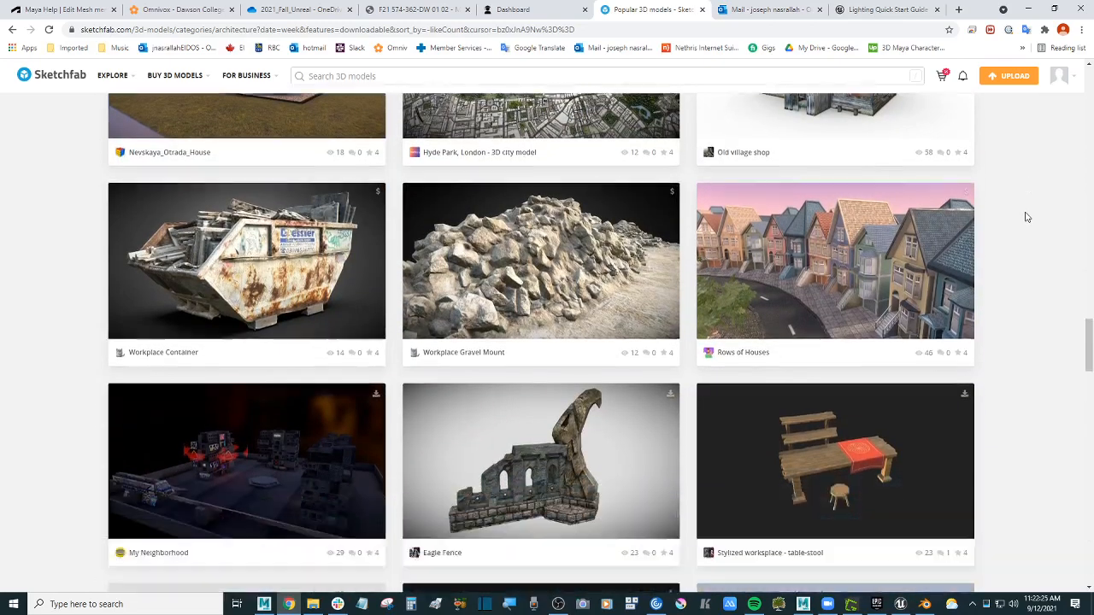
scroll(1026, 217, "down", 4)
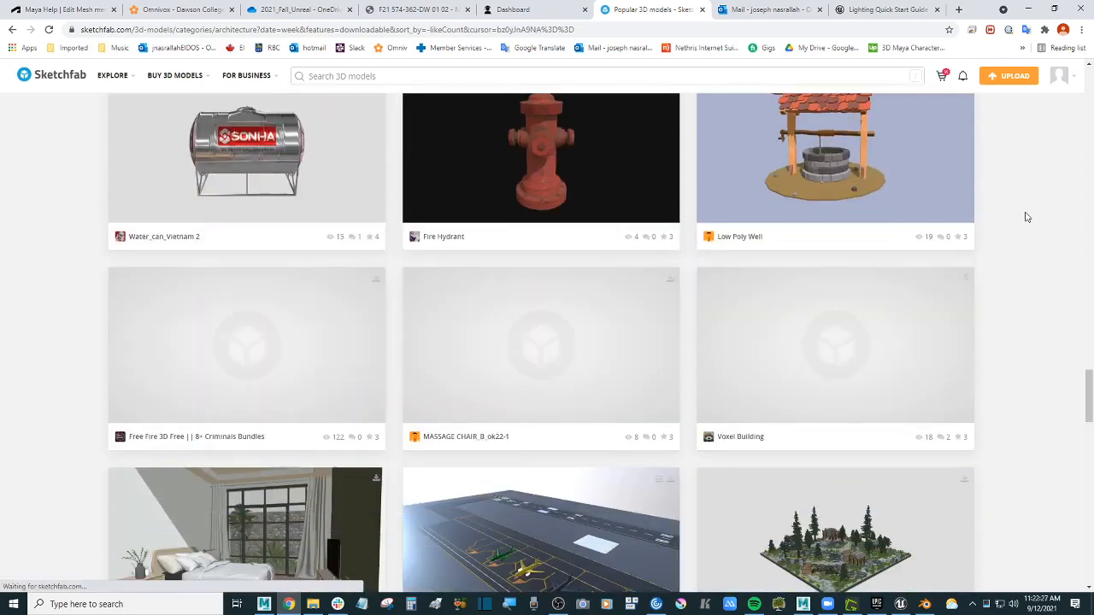
scroll(1021, 218, "down", 5)
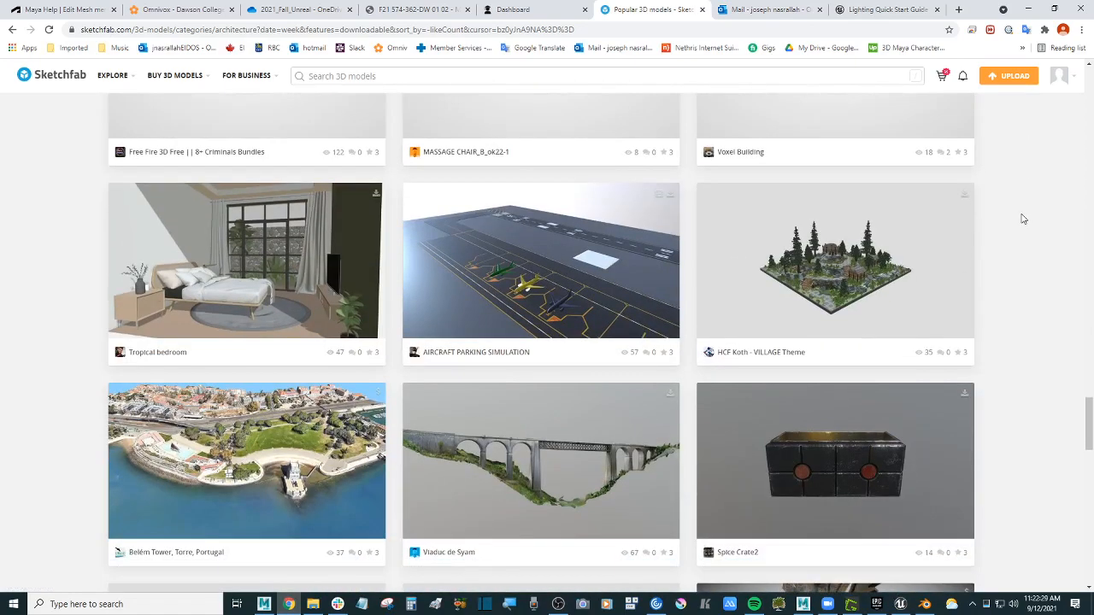
scroll(1023, 218, "up", 20)
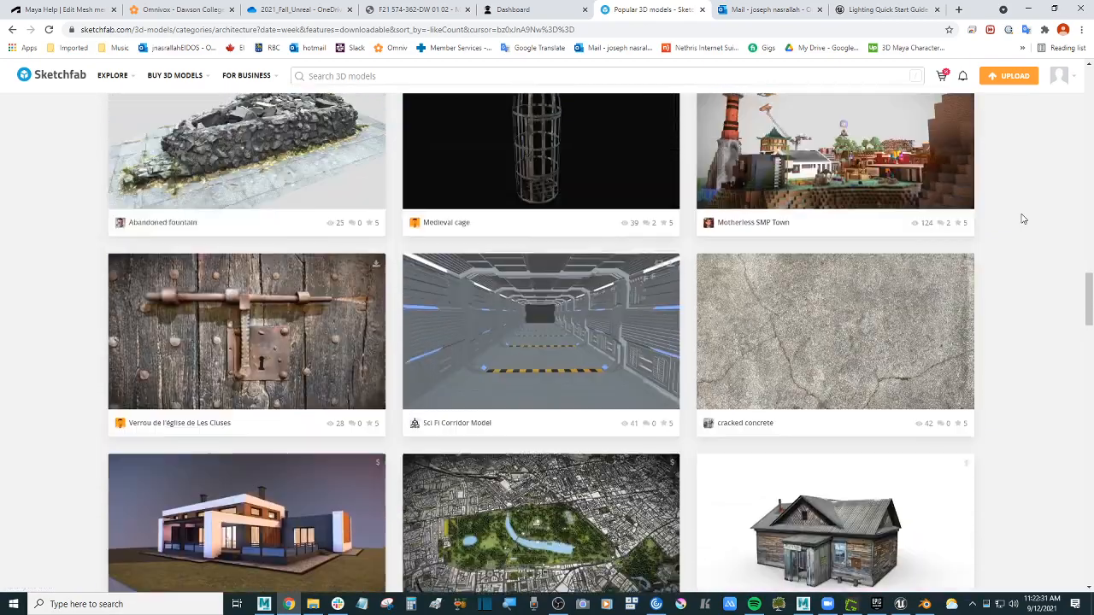
scroll(1023, 218, "up", 10)
scroll(1015, 217, "down", 3)
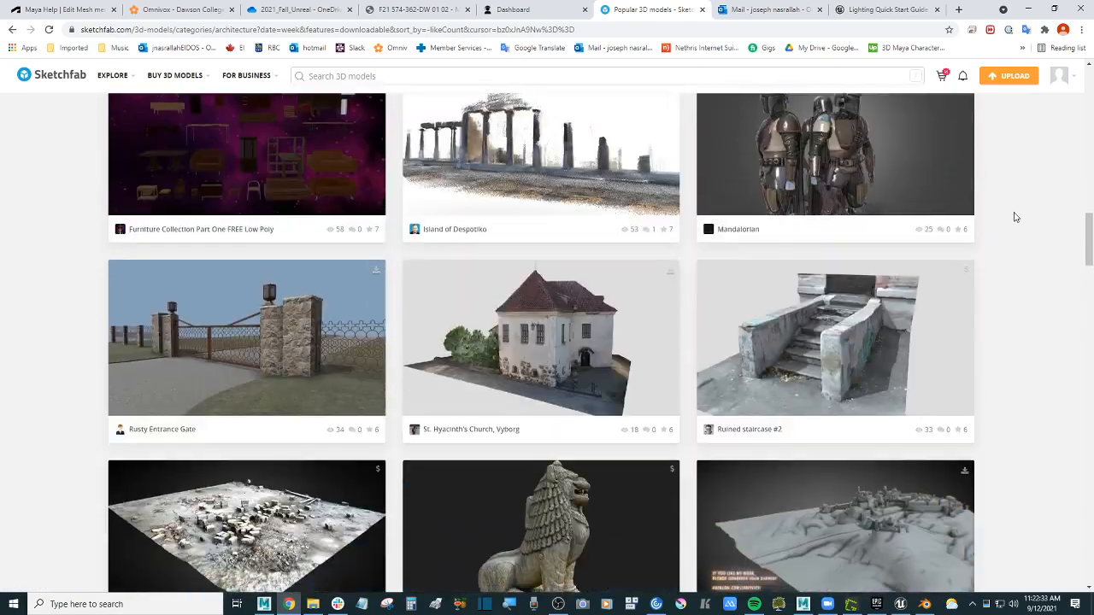
- Download the St. Hyacinth's Church, Vyborg model in its original OBJ format and view the building from above in the preview
left_click(671, 275)
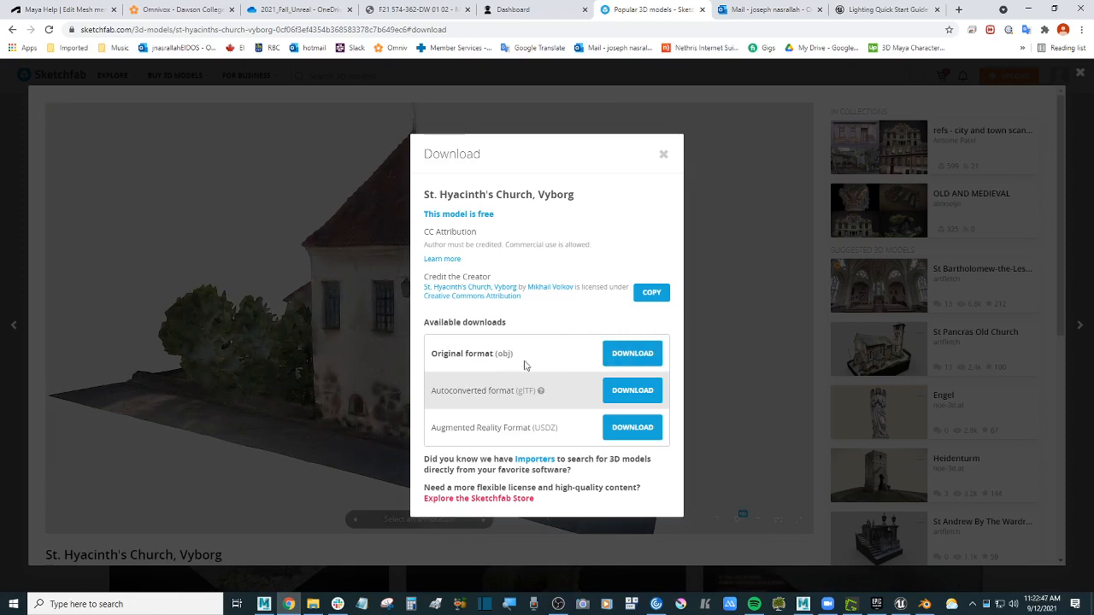
left_click(634, 354)
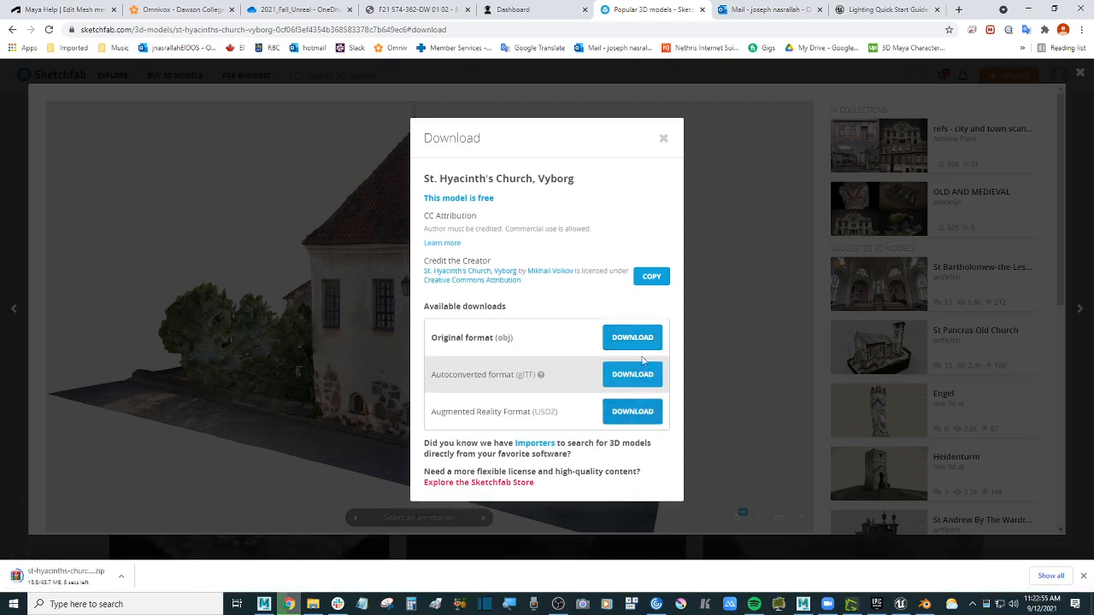
left_click(663, 139)
mouse_move(642, 154)
left_mouse_down()
mouse_move(729, 281)
mouse_move(623, 303)
mouse_move(608, 344)
mouse_move(466, 303)
mouse_move(489, 296)
mouse_move(510, 254)
mouse_move(505, 310)
left_mouse_up()
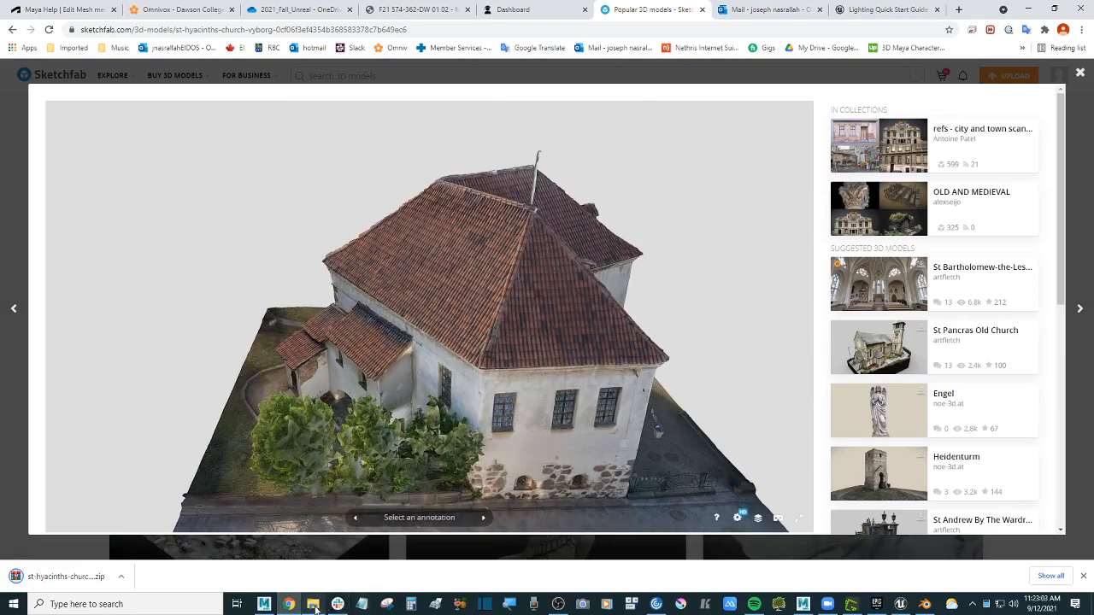
- In File Explorer, sort the Downloads folder by date modified and select st-hyacinths-church-vyborg.zip
left_click(314, 604)
left_click(70, 176)
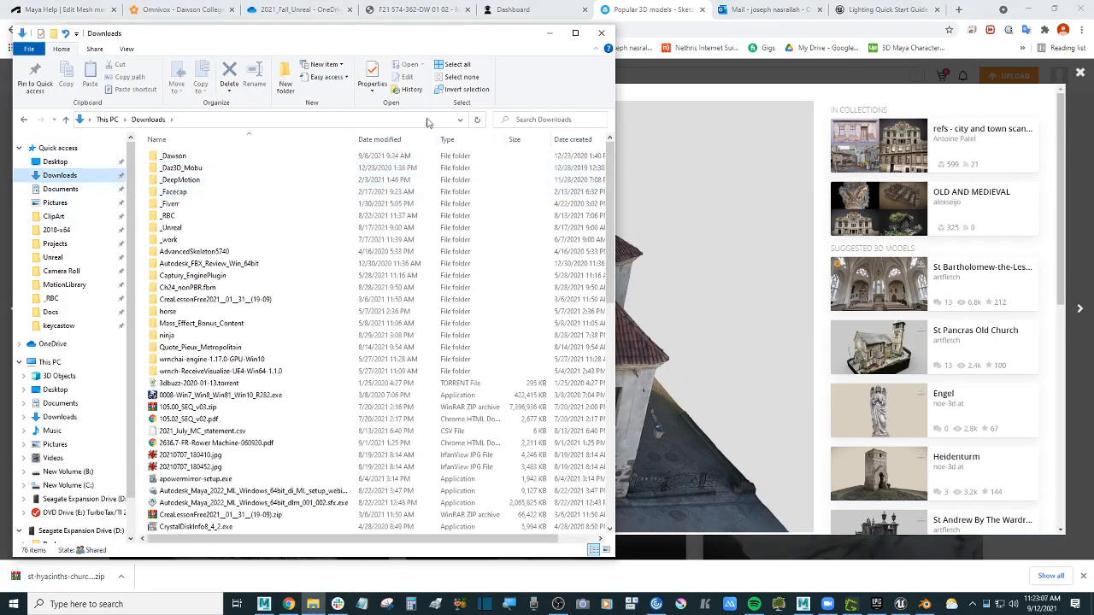
left_click(408, 141)
left_click(250, 157)
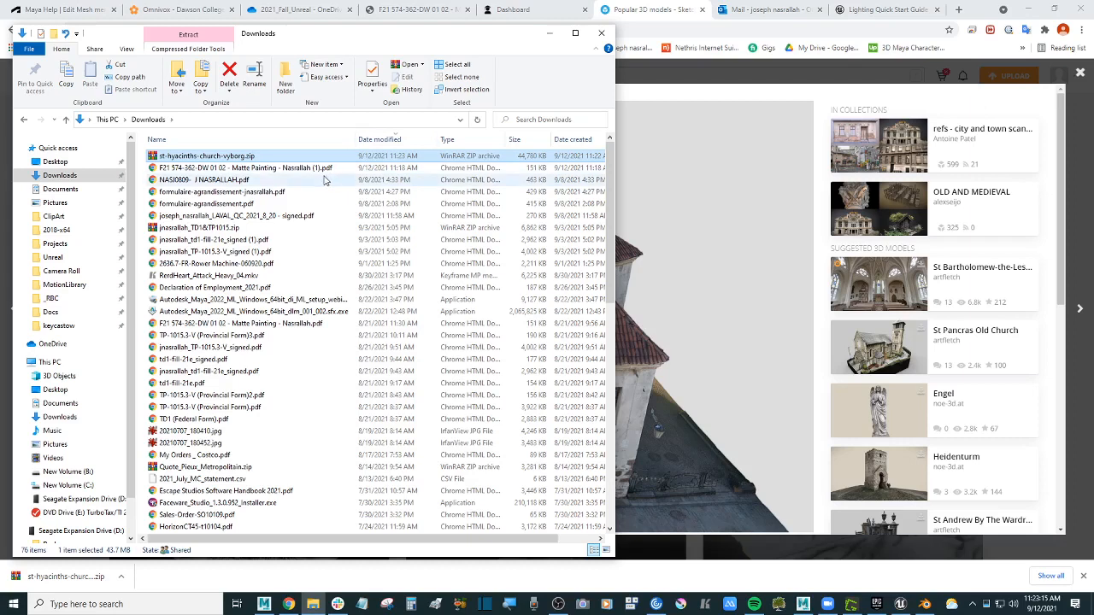
- Create a folder named environements in Desktop > Dawson > _F21 > downloads and paste st-hyacinths-church-vyborg.zip into it
left_click(54, 162)
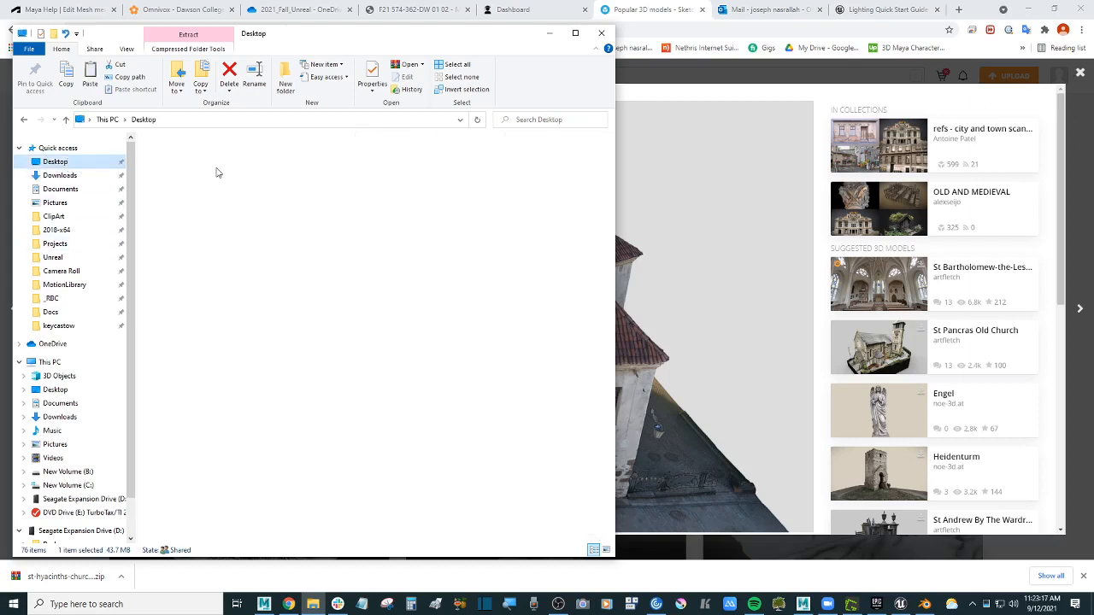
double_click(184, 455)
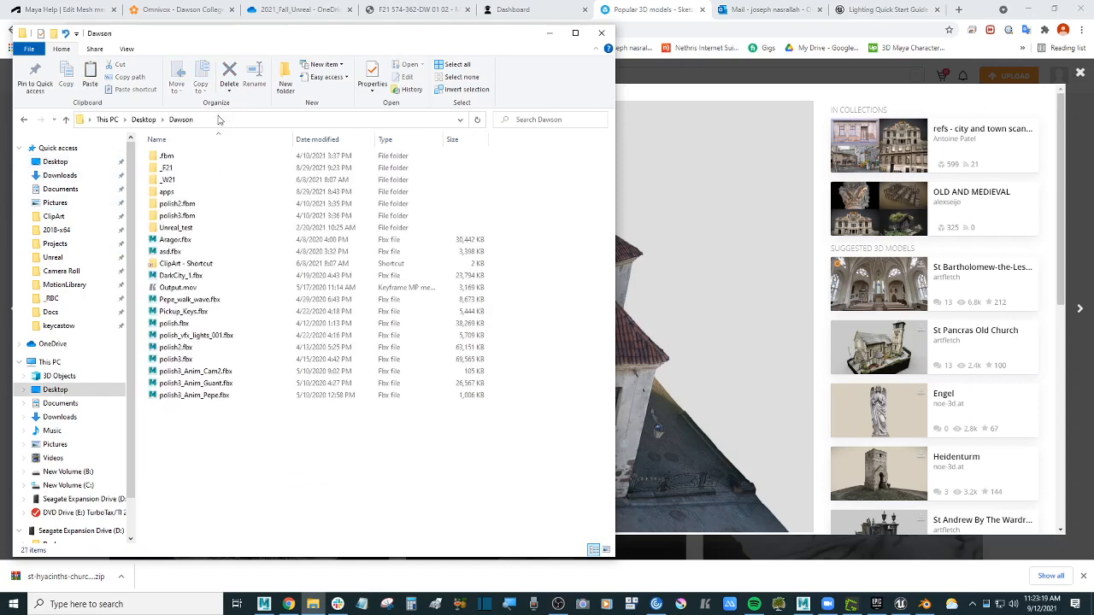
double_click(182, 168)
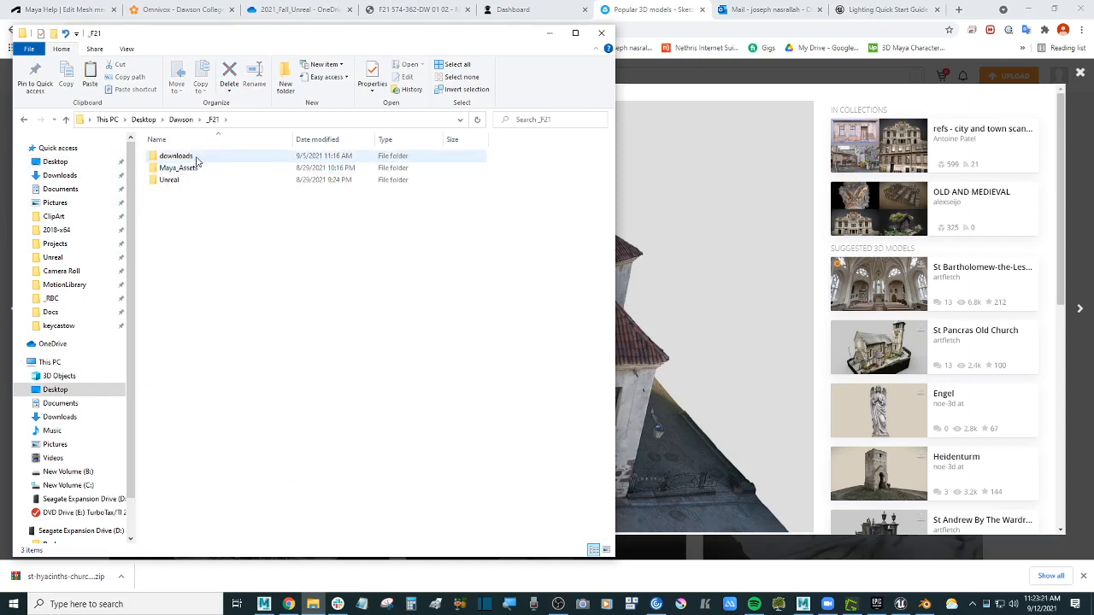
double_click(196, 161)
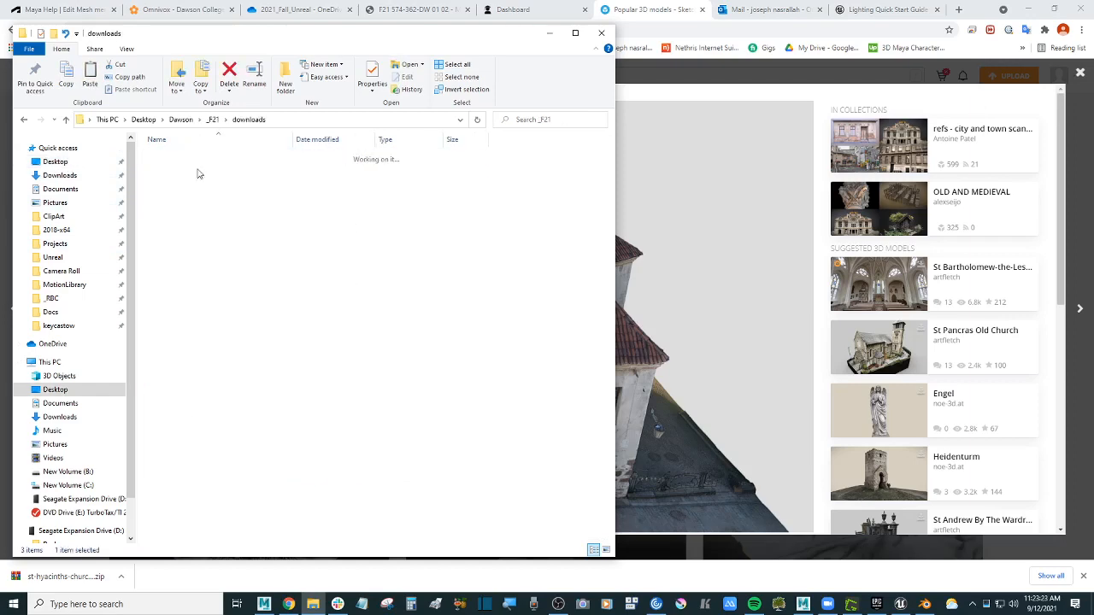
left_click(287, 77)
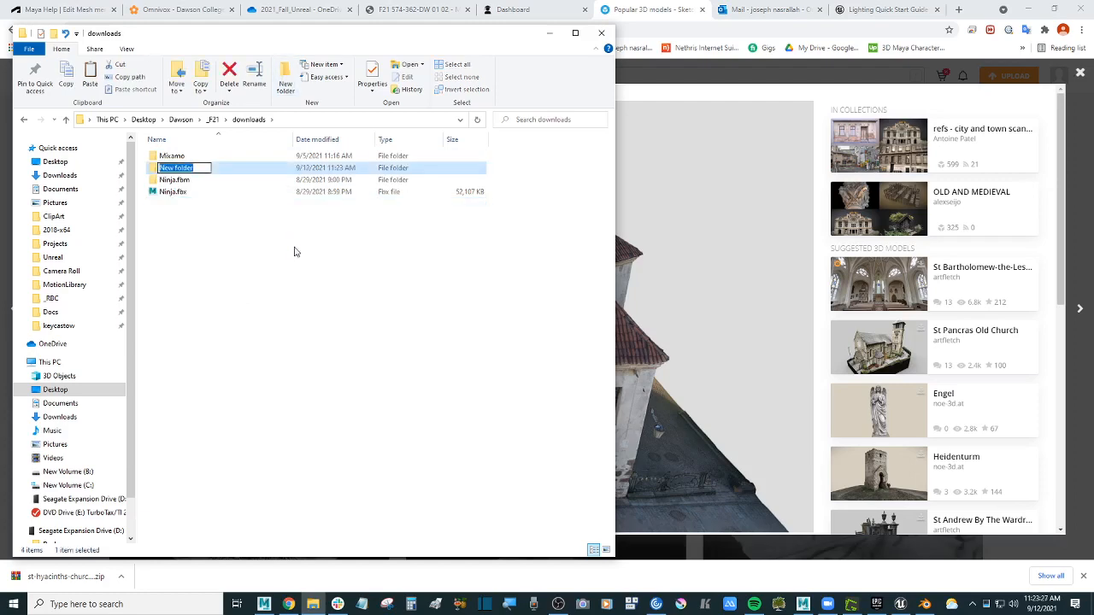
type("environements")
key("Return")
key("Return")
key("ctrl+v")
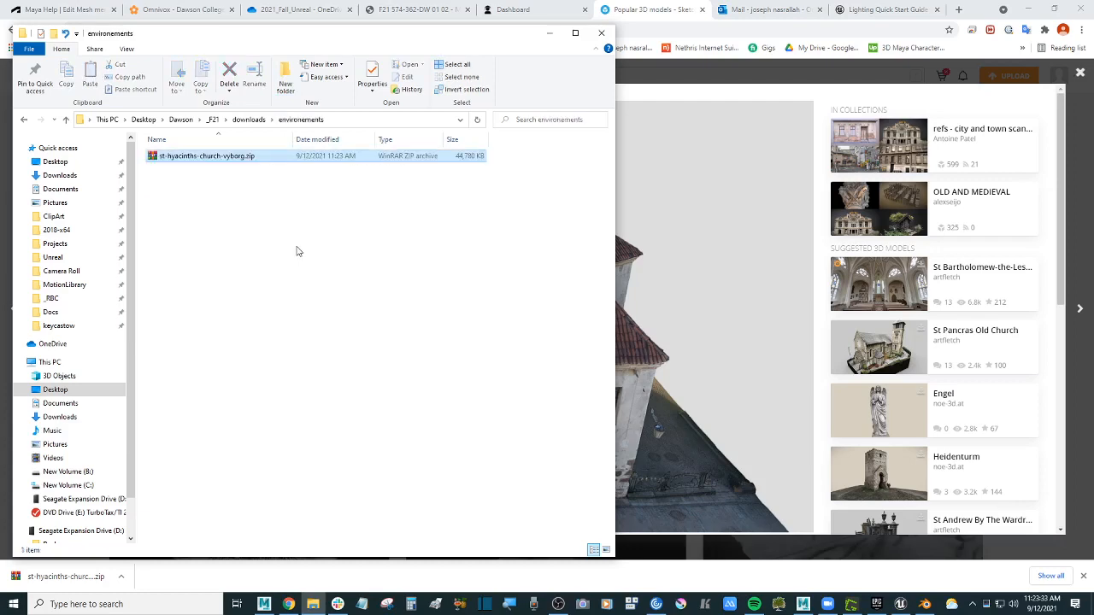
- Extract st-hyacinths-church-vyborg.zip into a folder of its own name and open that folder's source subfolder
right_click(240, 157)
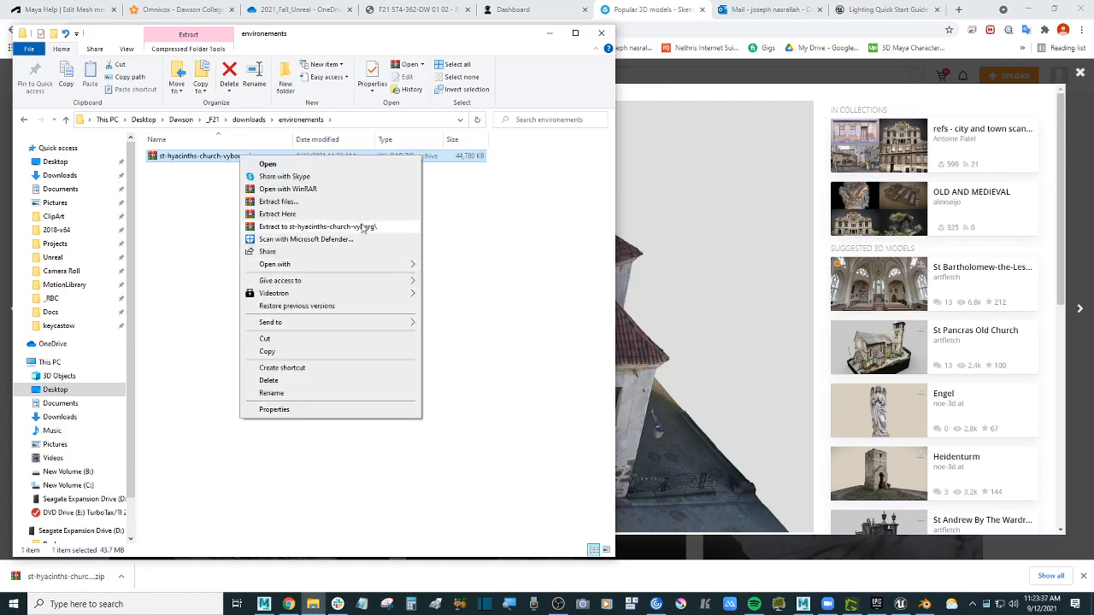
left_click(381, 227)
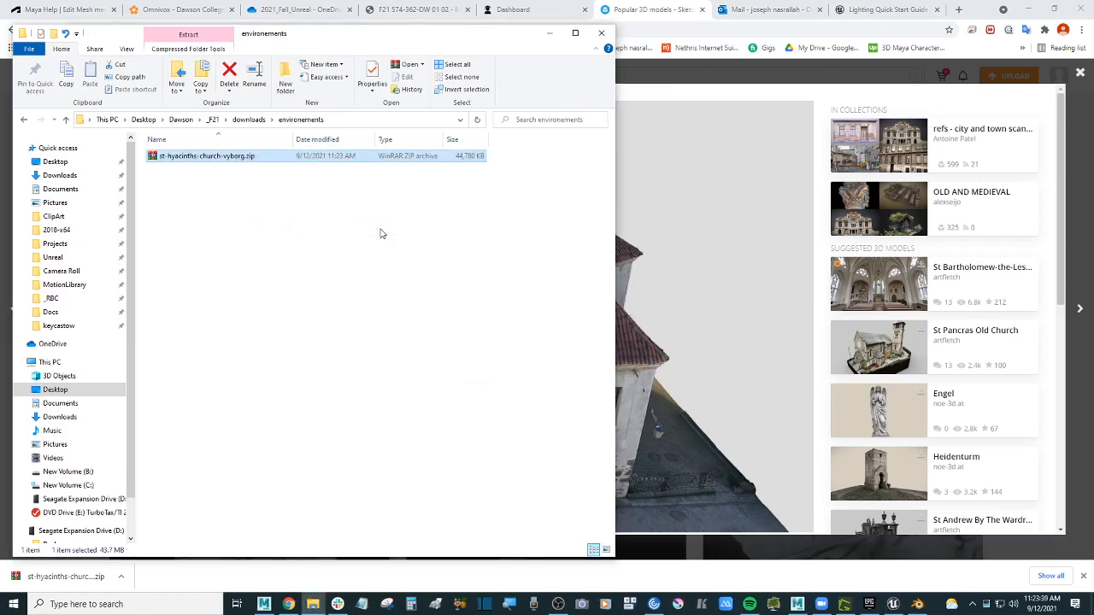
double_click(205, 157)
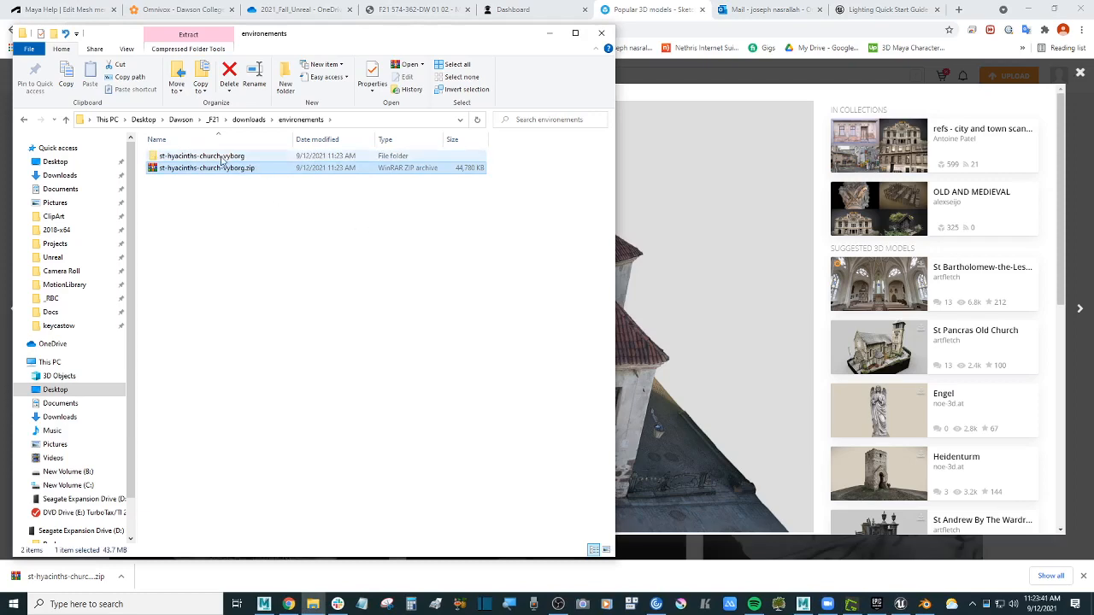
double_click(197, 159)
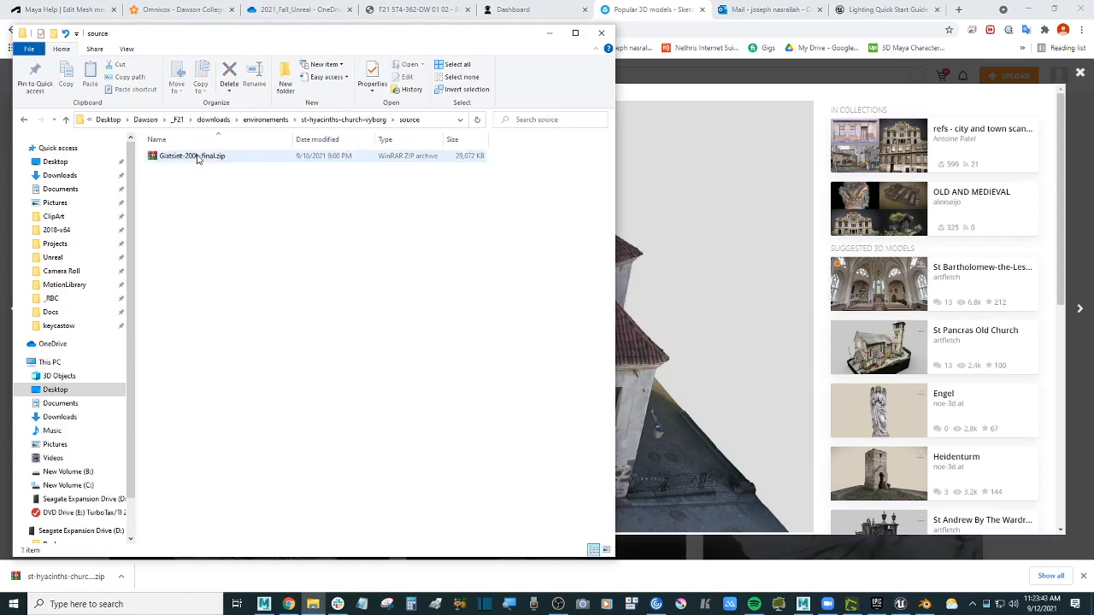
- Extract Giatsint-200k-final.zip into its own folder and list that folder's files in detail view with a wider Name column
left_click(217, 159)
right_click(223, 160)
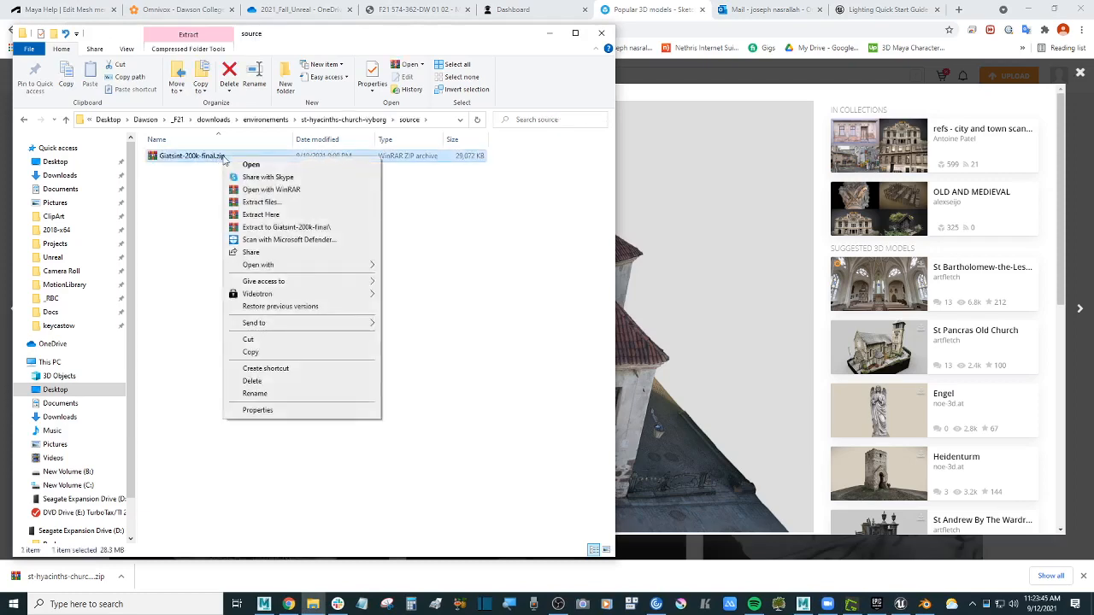
left_click(328, 229)
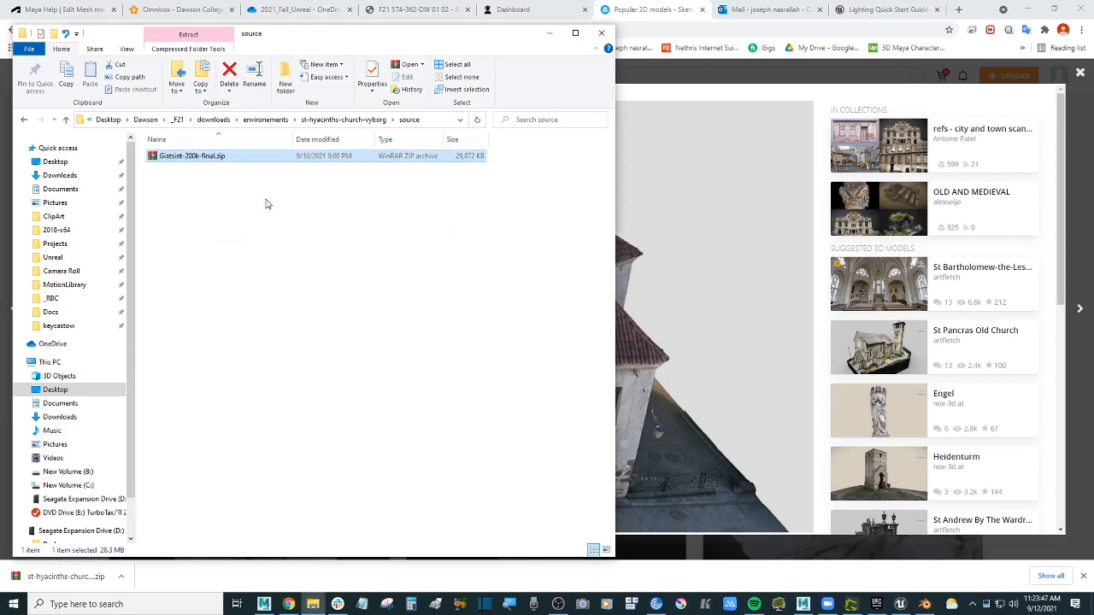
double_click(201, 156)
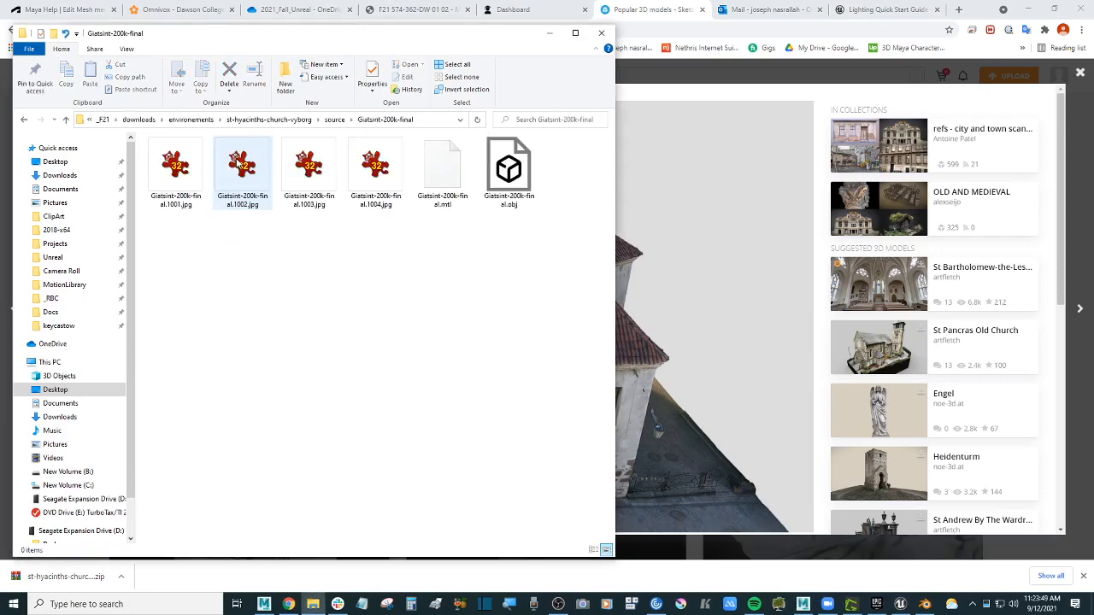
left_click(593, 549)
left_click_drag(233, 140, 331, 147)
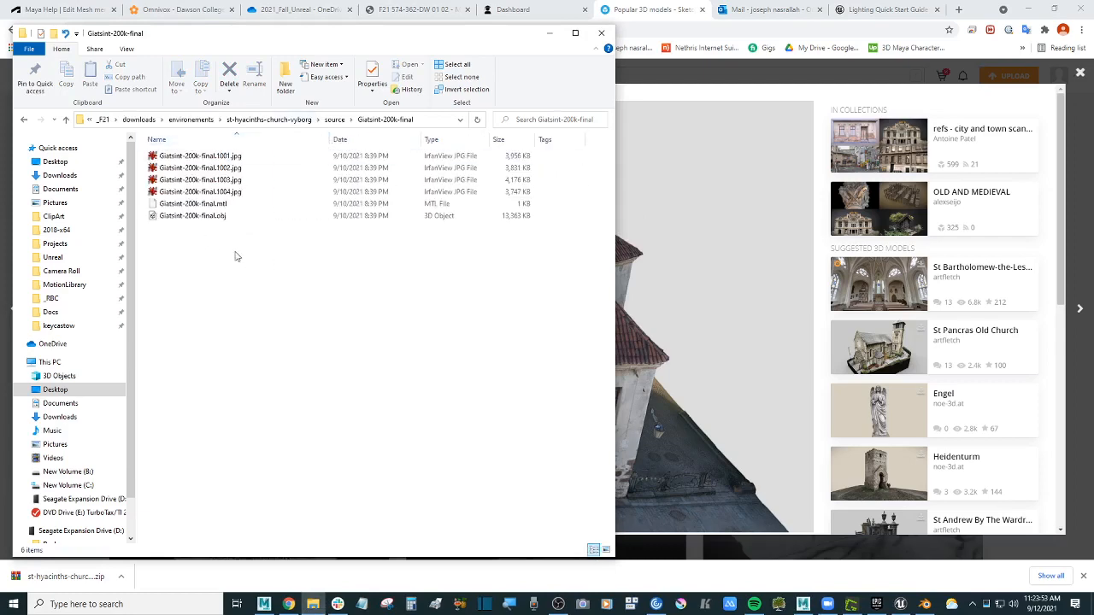
- Check the extracted OBJ and MTL files and look through the four Giatsint-200k-final JPG textures in the image viewer
left_click(224, 216)
left_click(230, 204)
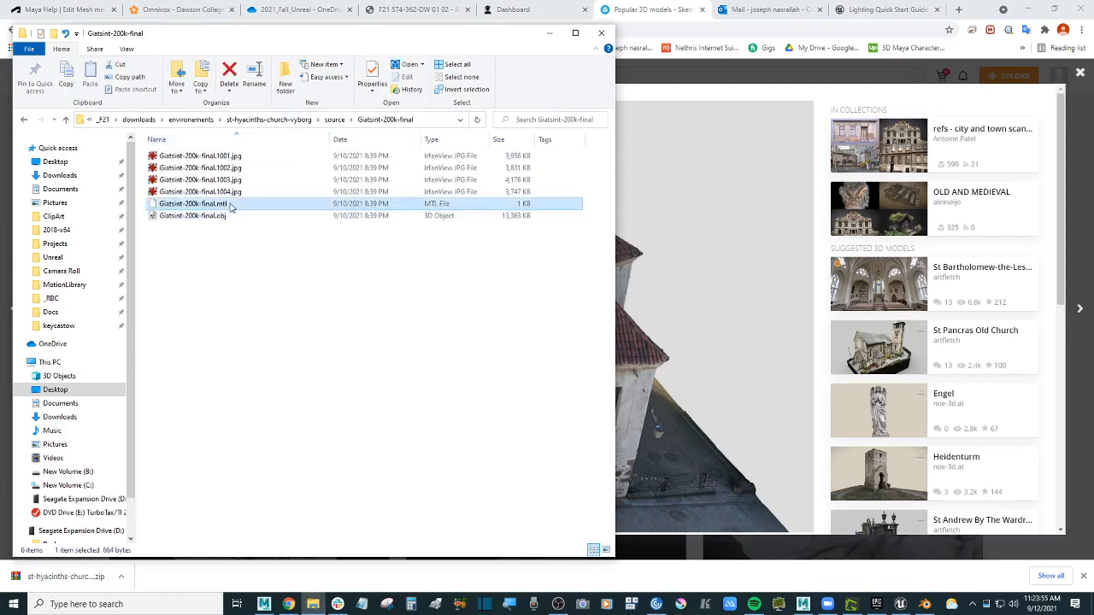
double_click(240, 156)
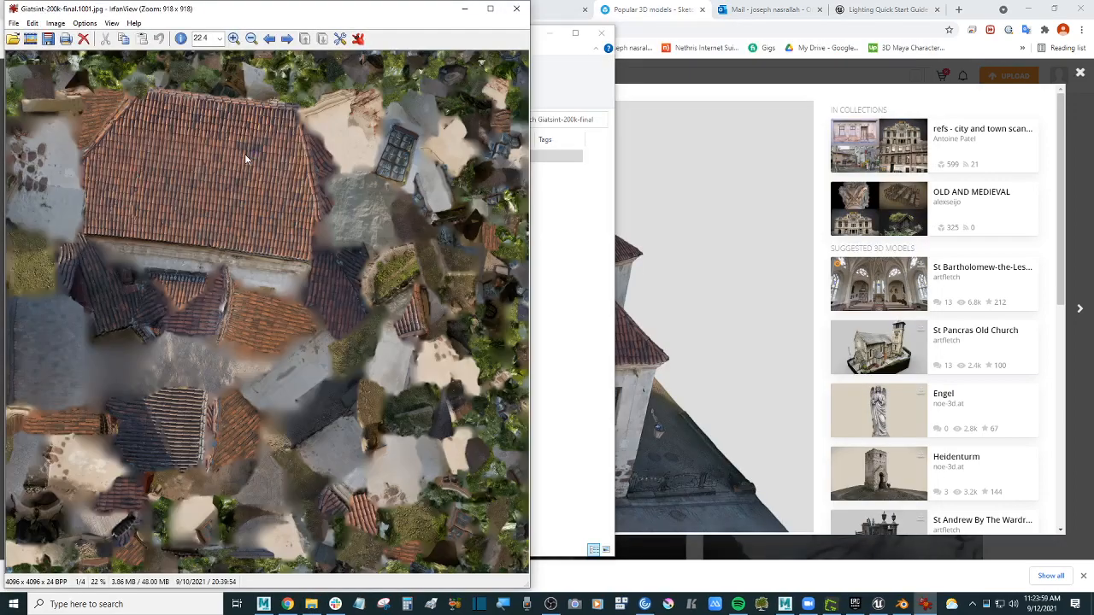
scroll(244, 155, "down", 1)
scroll(244, 157, "down", 3)
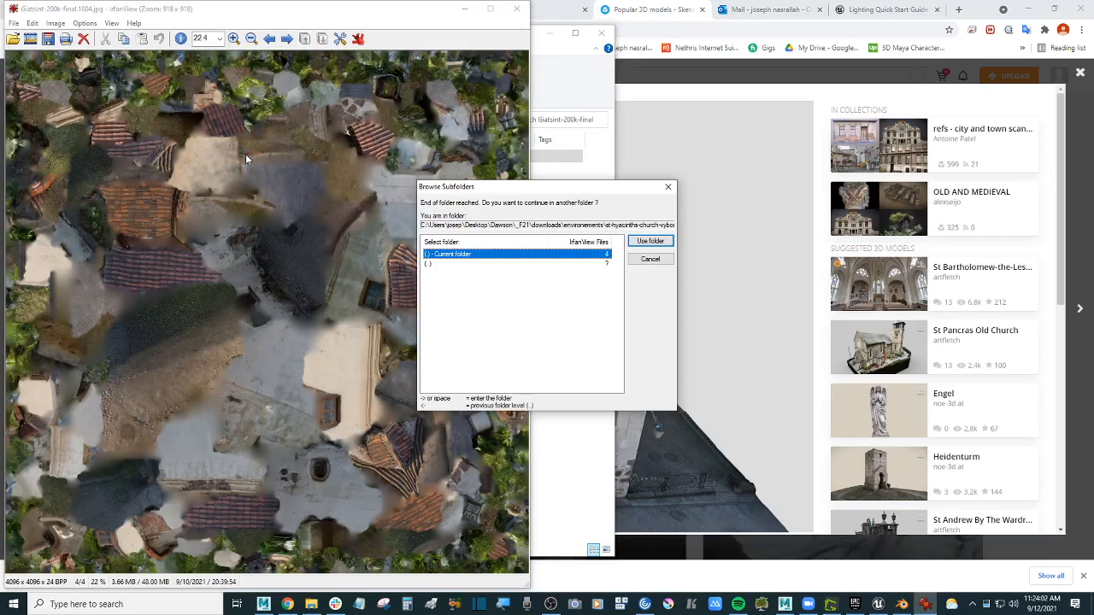
left_click(653, 260)
left_click(516, 9)
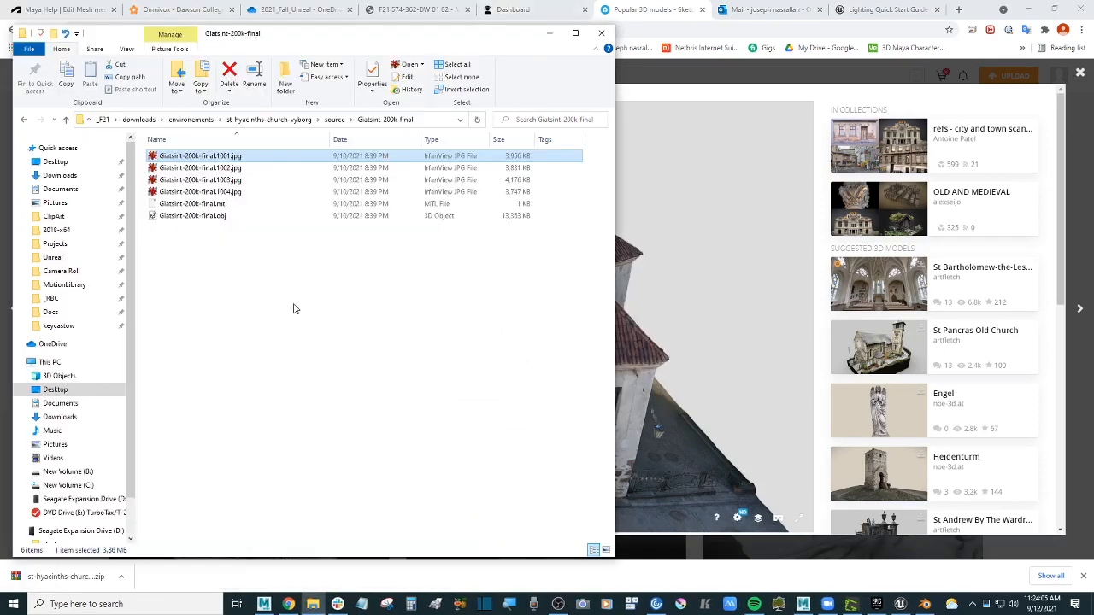
- Switch to Maya and import Giatsint-200k-final.obj from the File Explorer folder into the empty scene
left_click(224, 216)
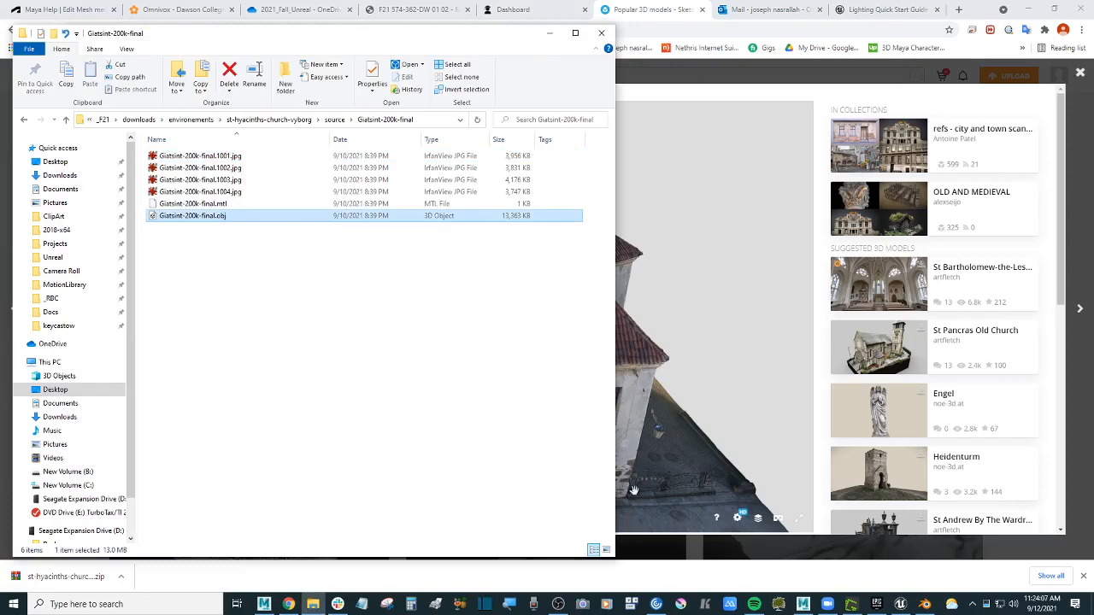
left_click(803, 604)
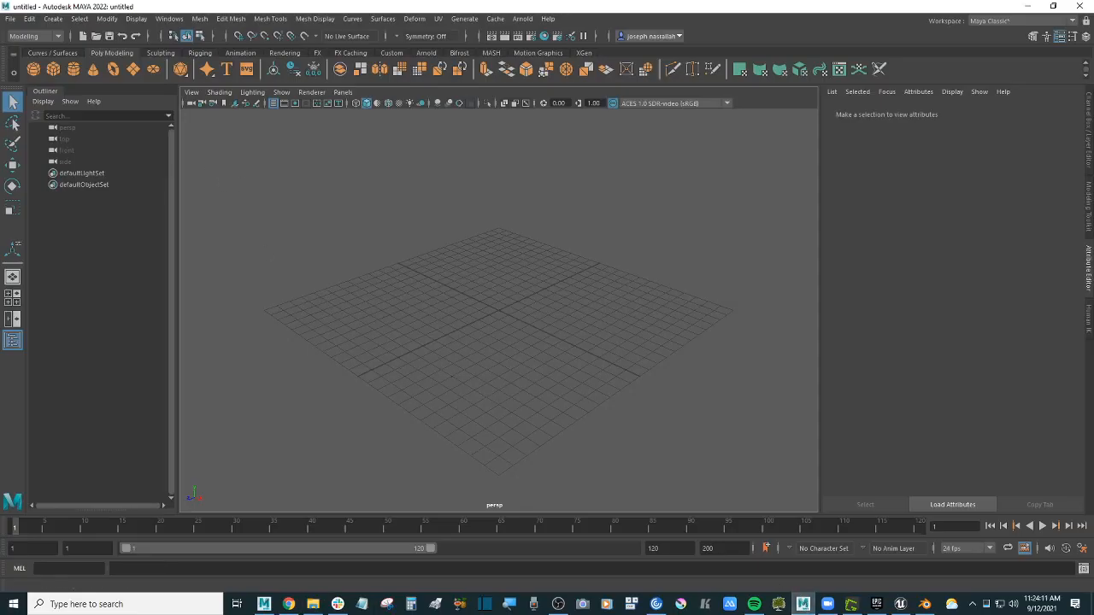
left_click(313, 604)
left_click_drag(210, 221, 685, 229)
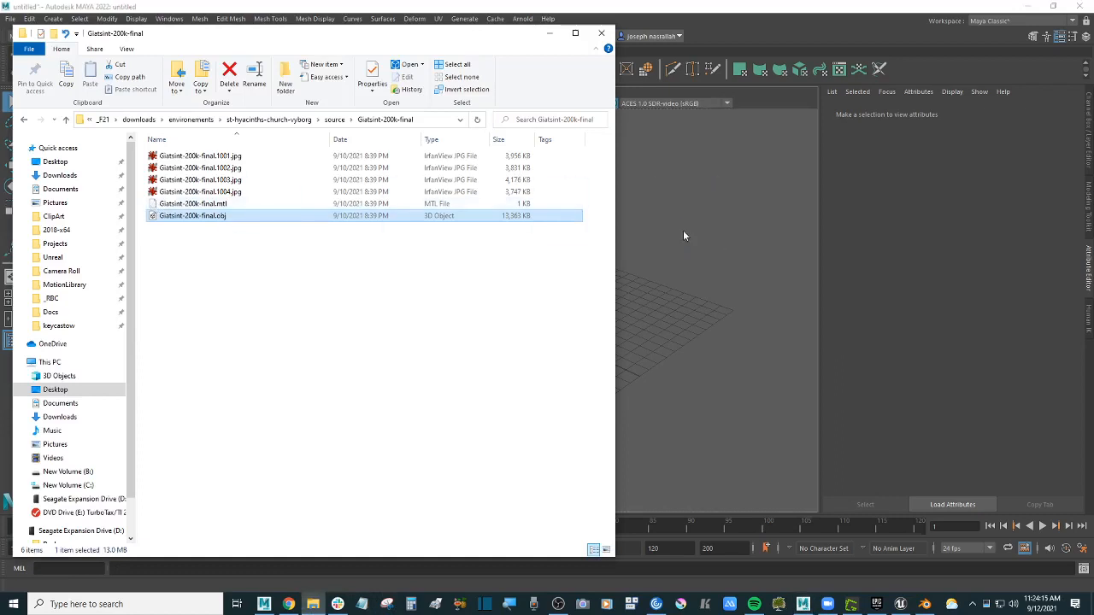
left_click(684, 224)
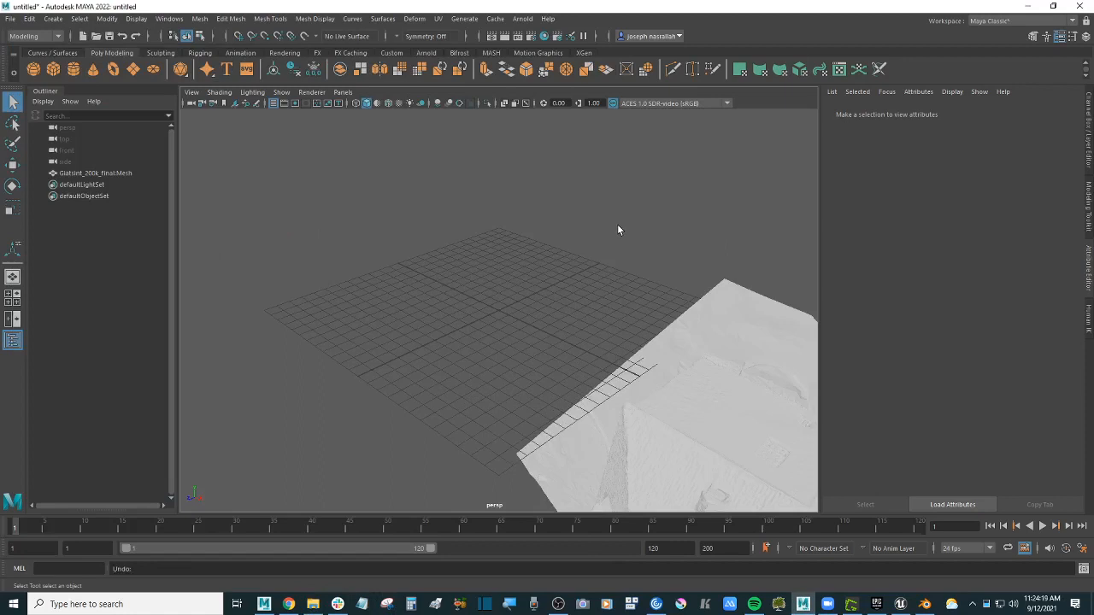
- Set the world coordinate system's up axis to Z in the Maya preferences so the imported church stands upright
key("f")
scroll(619, 225, "down", 2)
left_click_drag(614, 253, 564, 255, "alt")
scroll(589, 247, "up", 5)
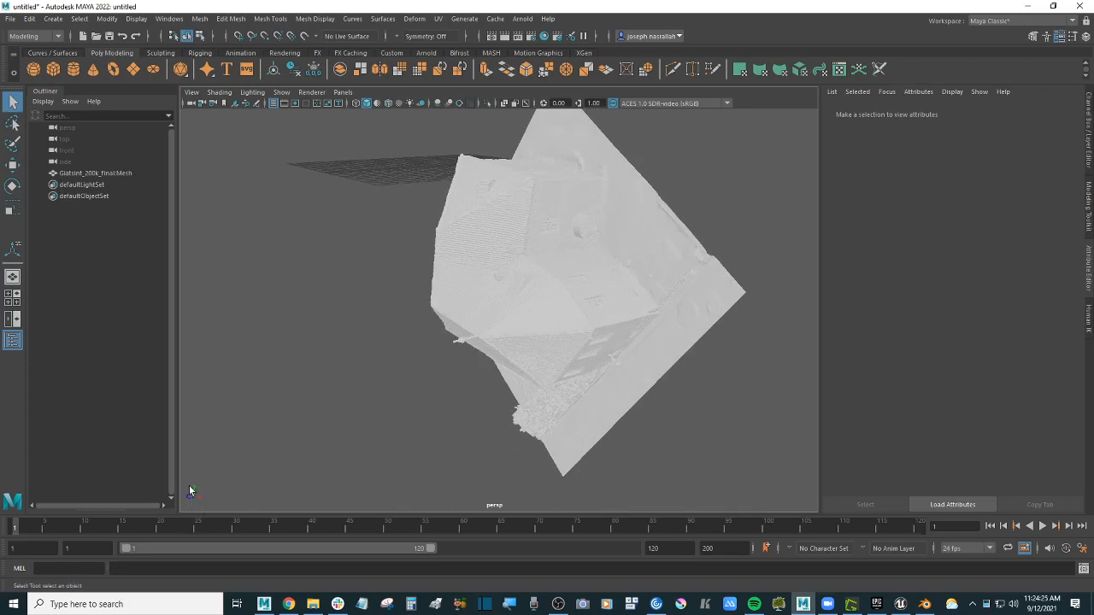
left_click(1084, 548)
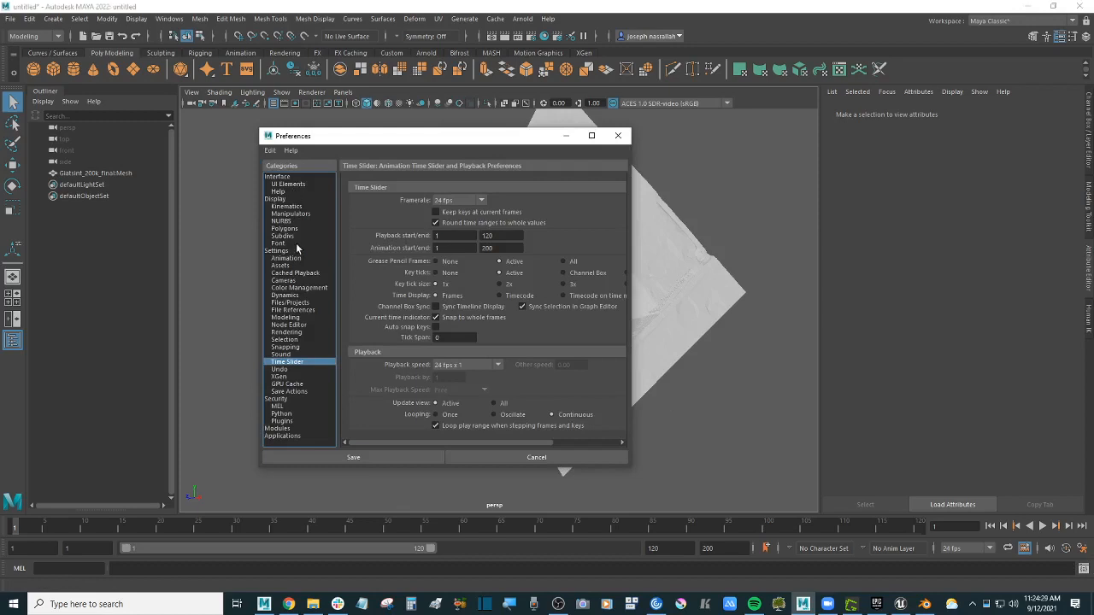
left_click(278, 250)
left_click(503, 199)
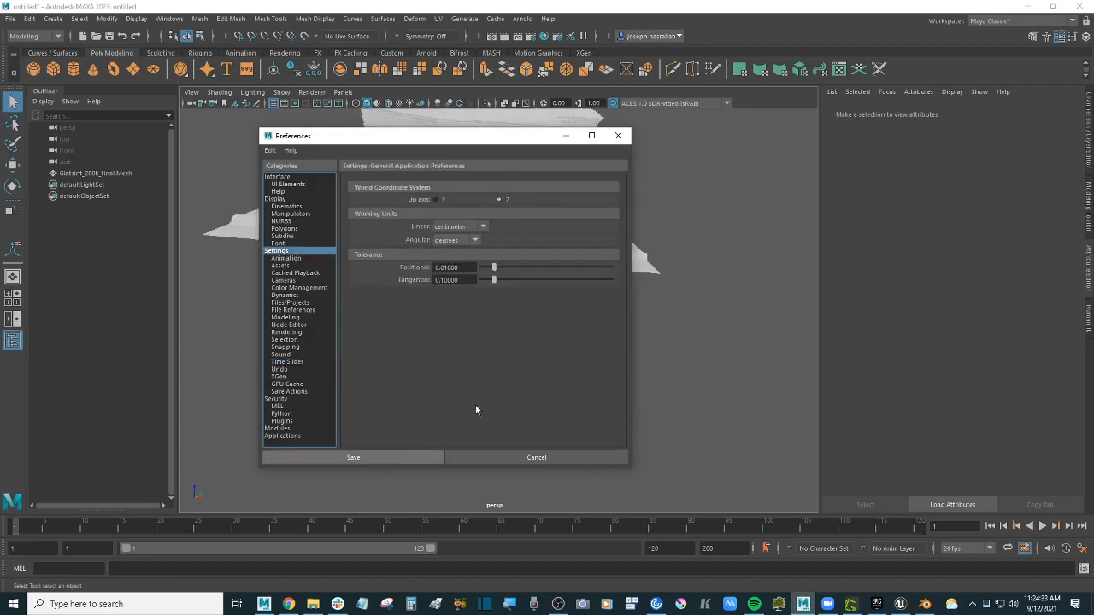
- Frame the church mesh in the perspective view and turn on textured display with nothing selected
key("f")
scroll(459, 386, "up", 4)
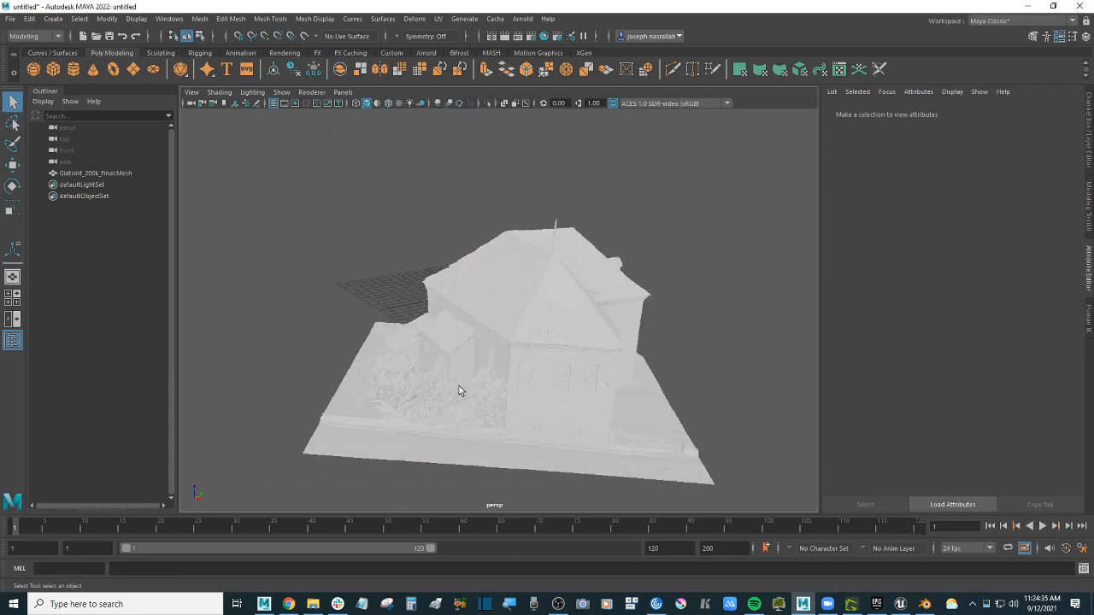
left_click_drag(458, 390, 538, 371, "alt")
key("w")
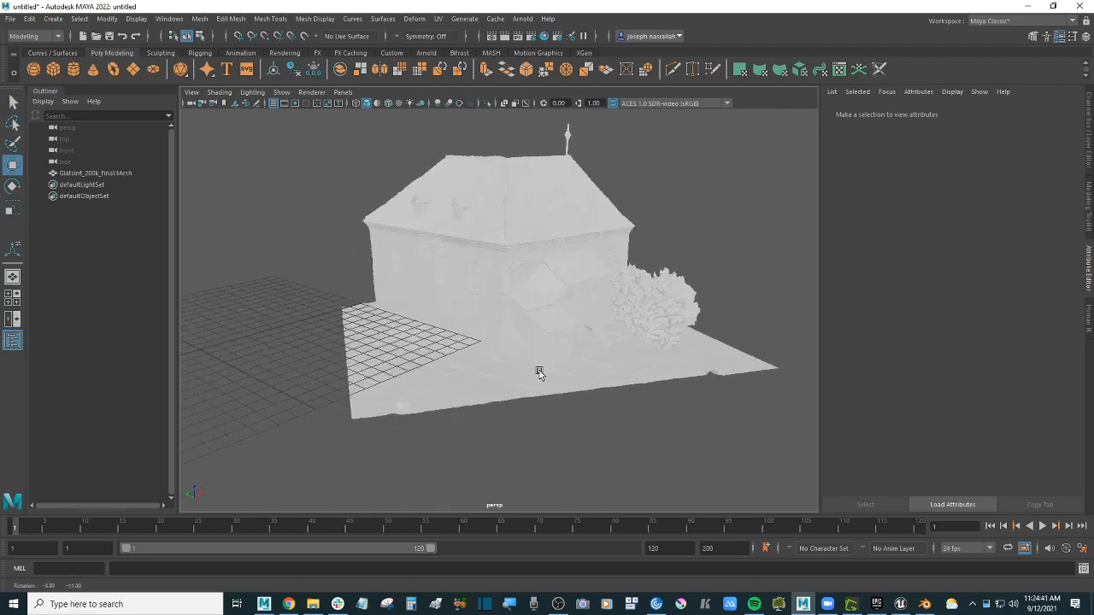
left_click(513, 305)
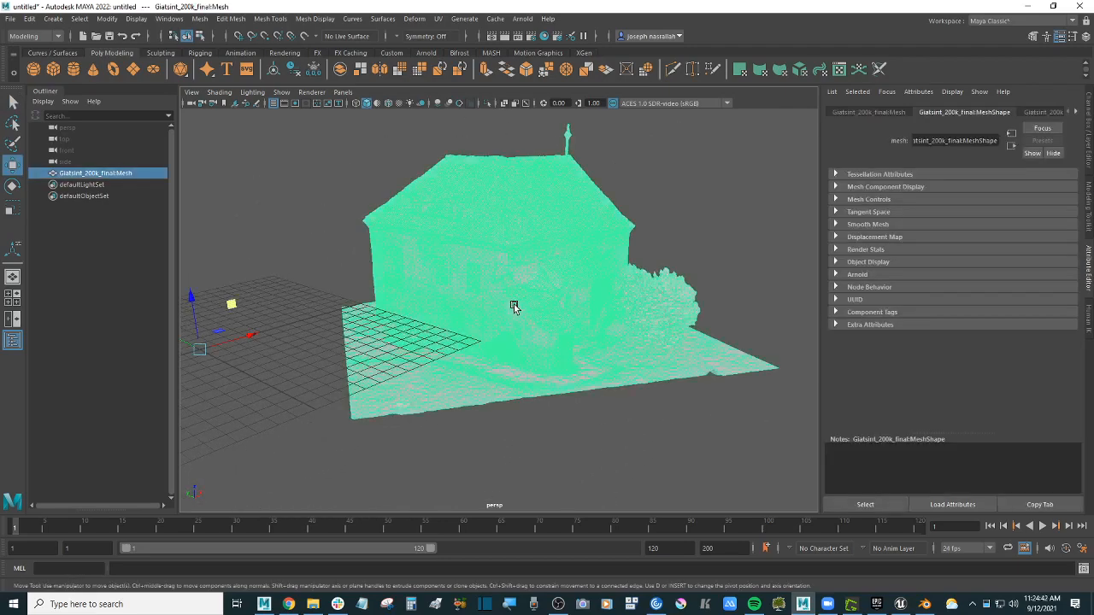
left_click(323, 209)
left_click(400, 103)
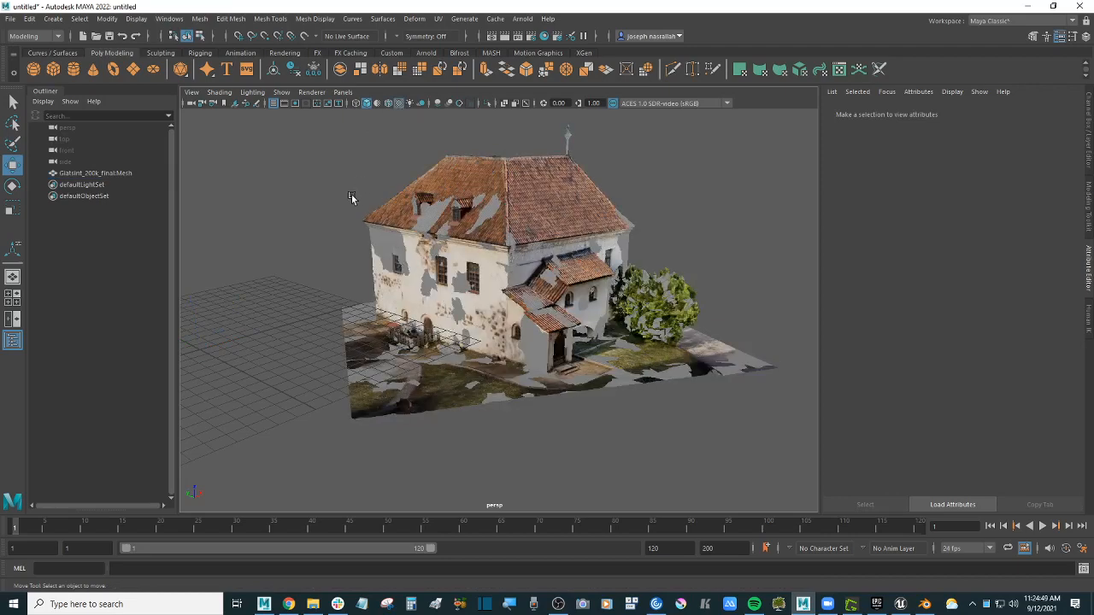
- Examine the textured church and its grounds from several angles and distances
left_click_drag(351, 196, 353, 217, "alt")
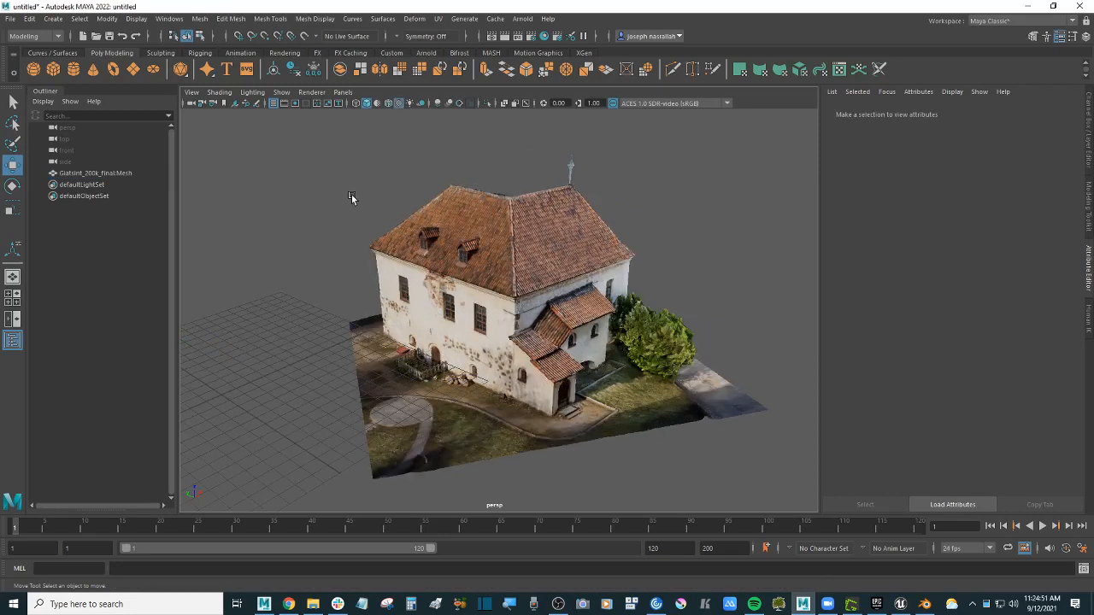
mouse_move(426, 258)
left_mouse_down("alt")
mouse_move(444, 249)
mouse_move(423, 247)
left_mouse_up("alt")
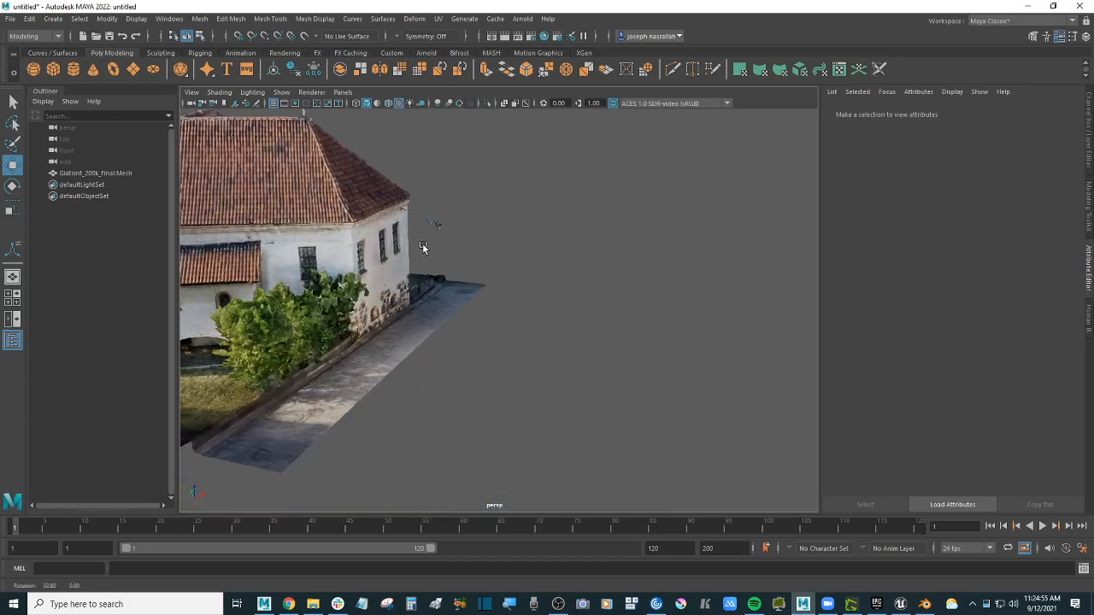
middle_click_drag(396, 243, 597, 251, "alt")
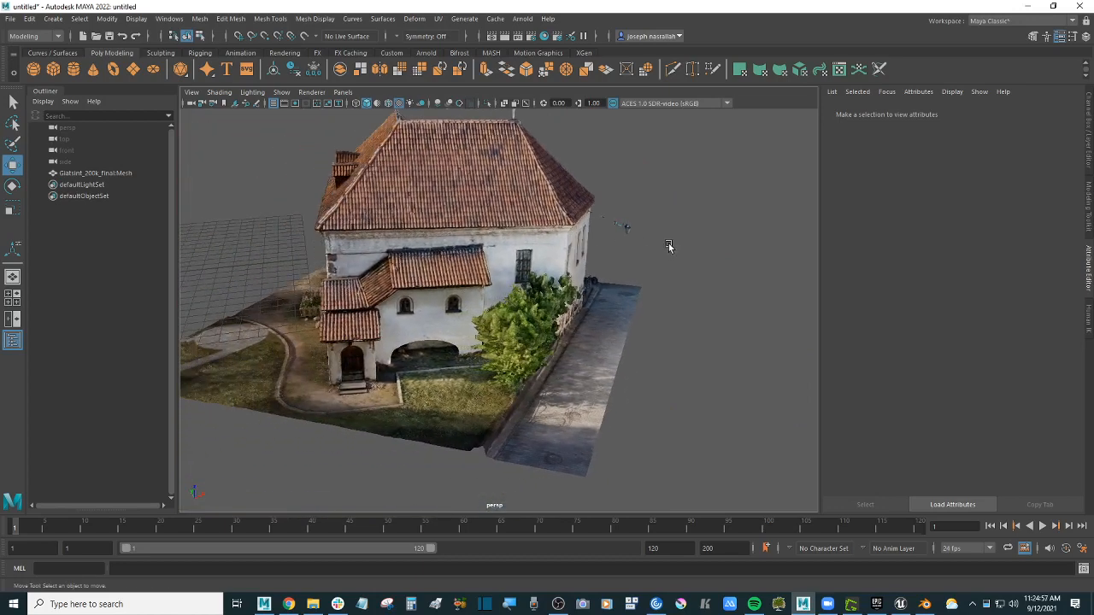
left_click(530, 224)
scroll(653, 253, "down", 5)
scroll(654, 253, "up", 5)
mouse_move(564, 248)
left_mouse_down("alt")
mouse_move(615, 256)
mouse_move(564, 250)
left_mouse_up("alt")
scroll(564, 251, "up", 3)
left_click(739, 245)
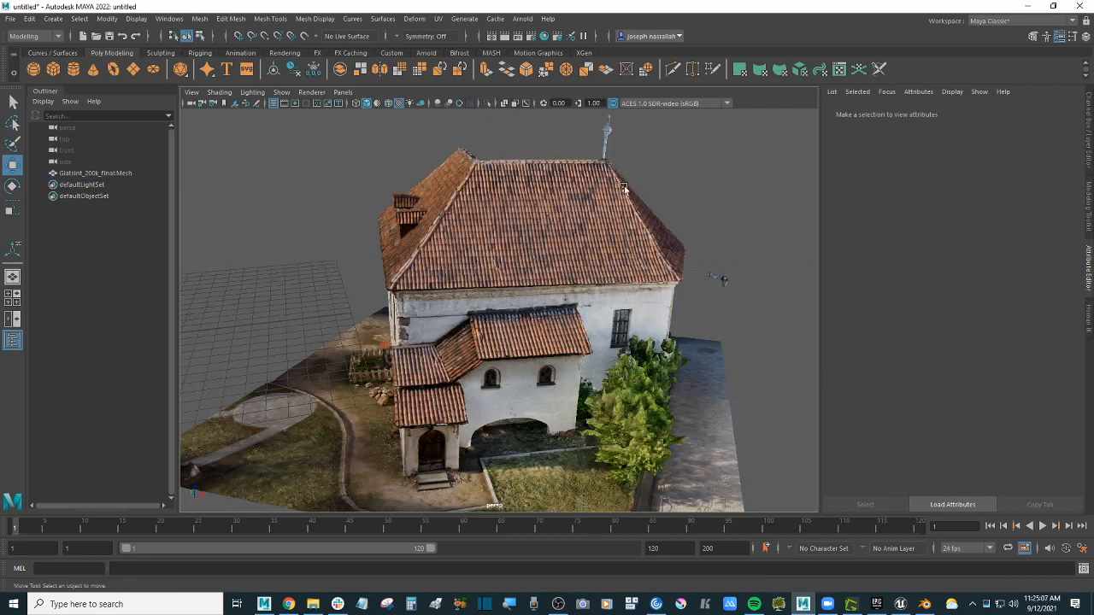
- Open the Hypershade and graph the input connections of the Giatsint_200k_final_1002 Phong material
left_click(544, 36)
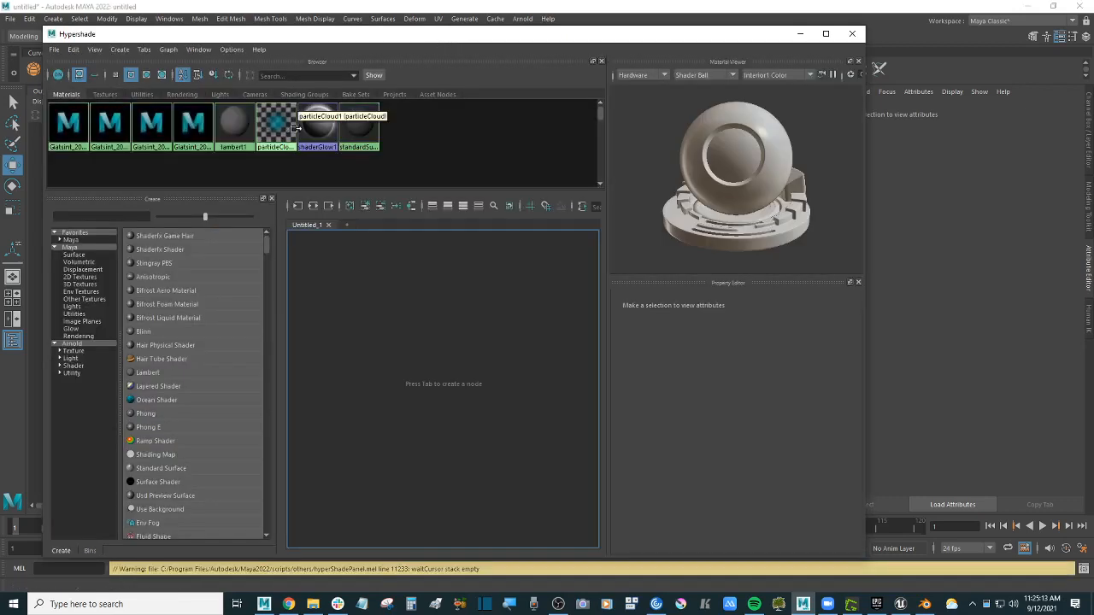
left_click(107, 95)
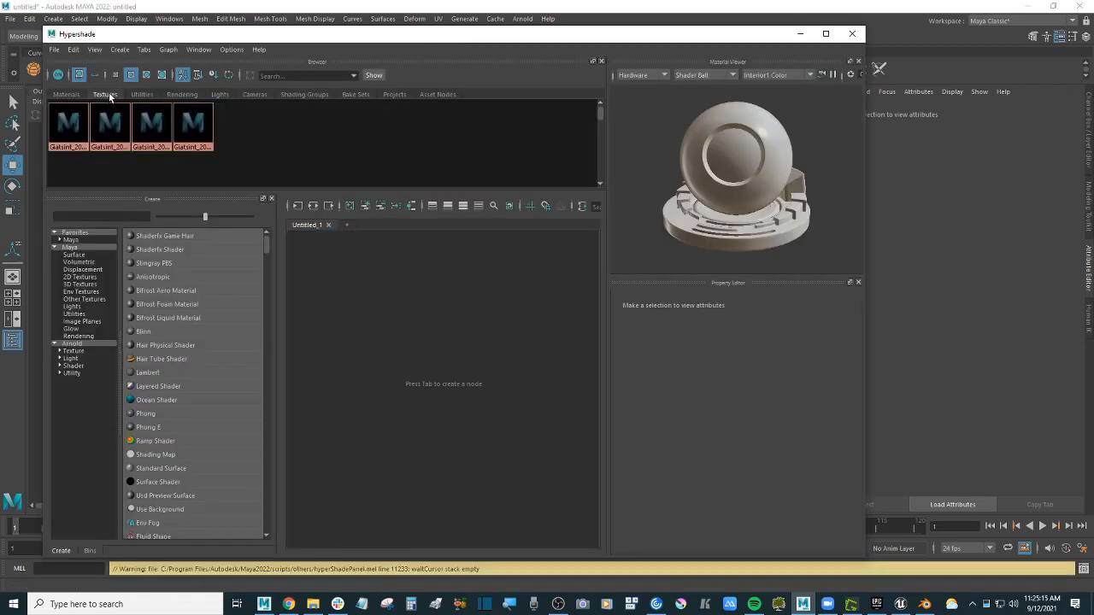
left_click(76, 97)
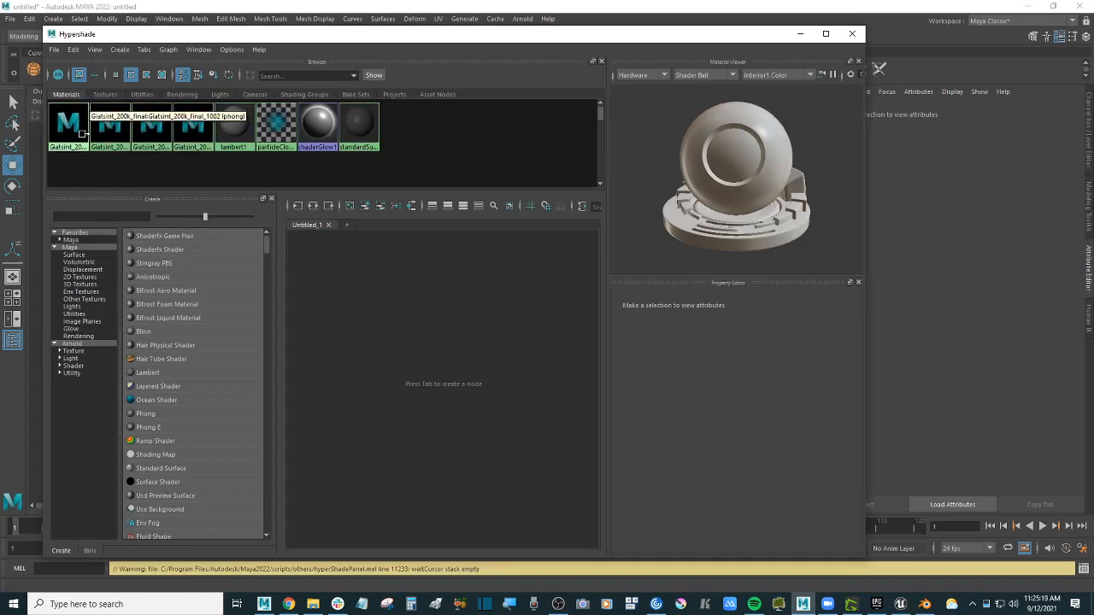
left_click(77, 132)
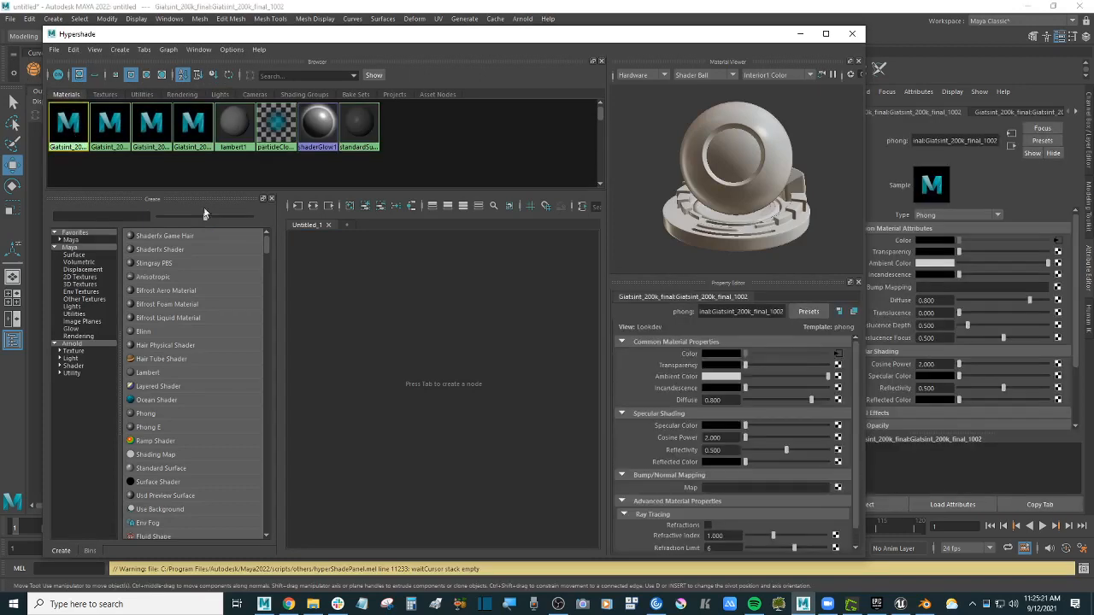
left_click(297, 206)
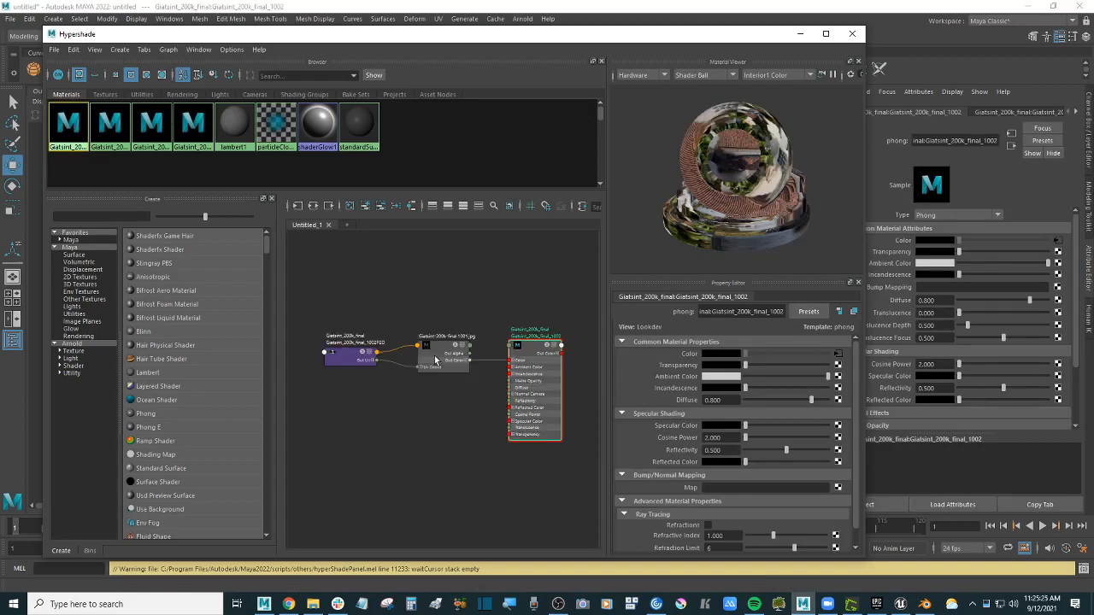
- Inspect the image path of the Giatsint_200k_final_1002F file texture, then close the Hypershade
left_click(106, 95)
left_click(74, 136)
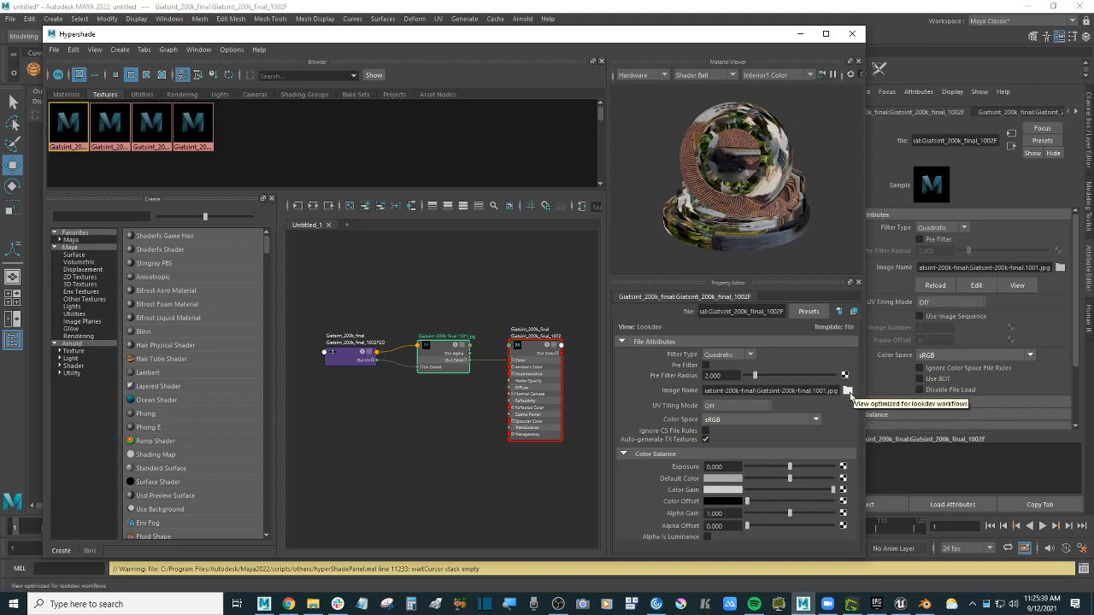
left_click(852, 33)
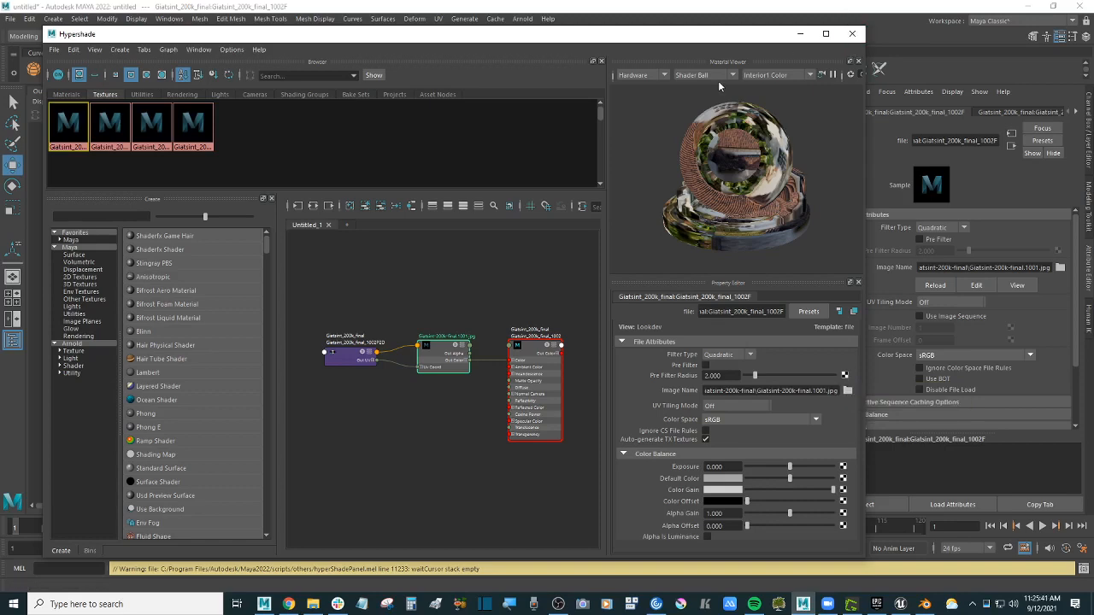
left_click(746, 174)
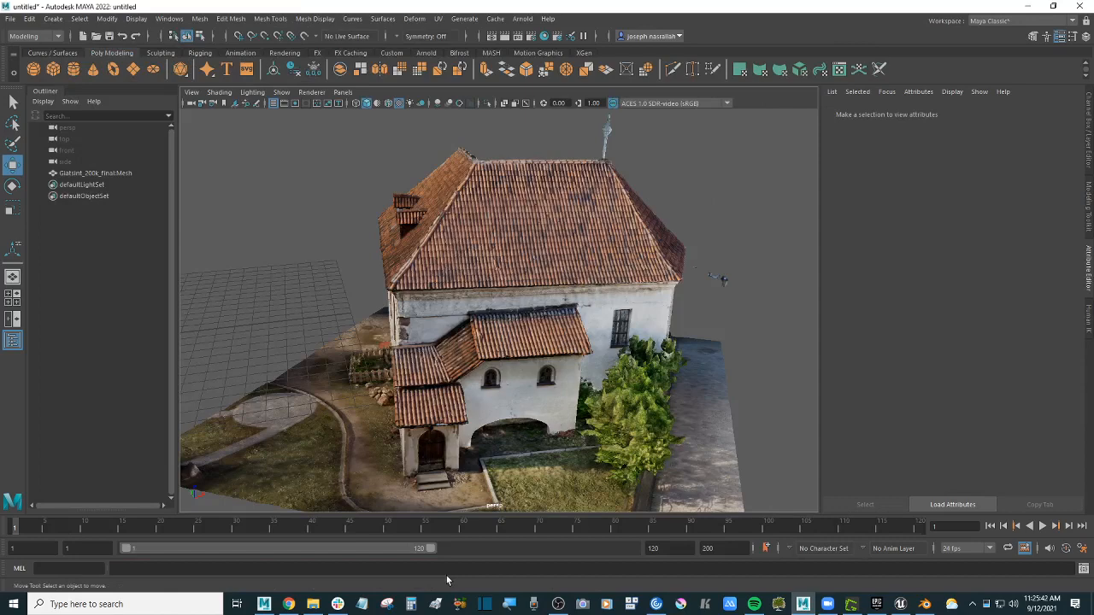
- Check the Giatsint-200k-final source folder in File Explorer and return to Maya
left_click(305, 603)
left_click(310, 268)
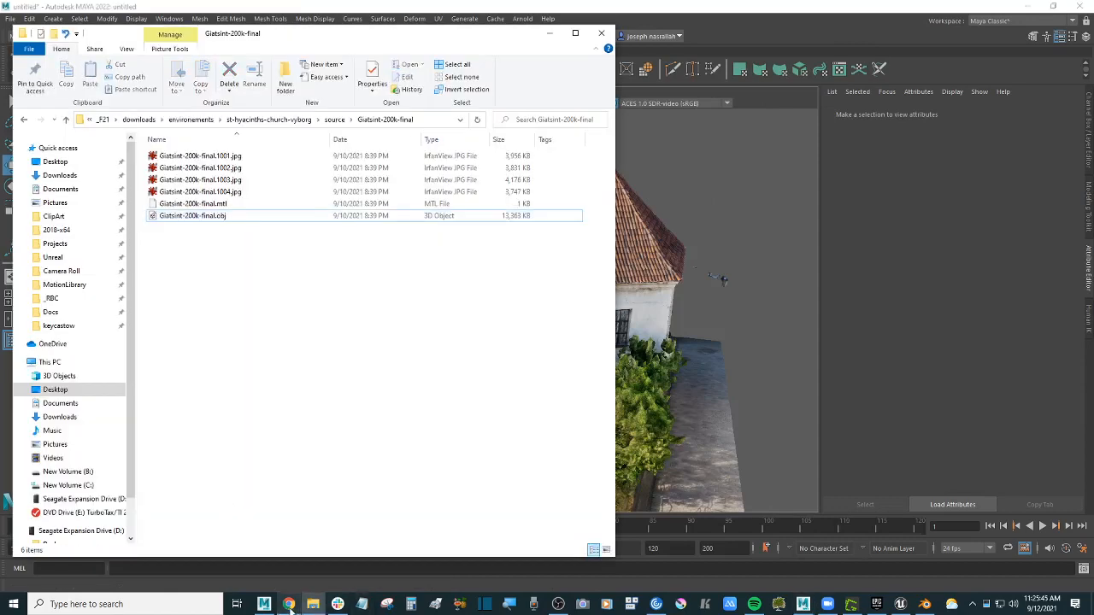
mouse_move(289, 605)
left_click(726, 346)
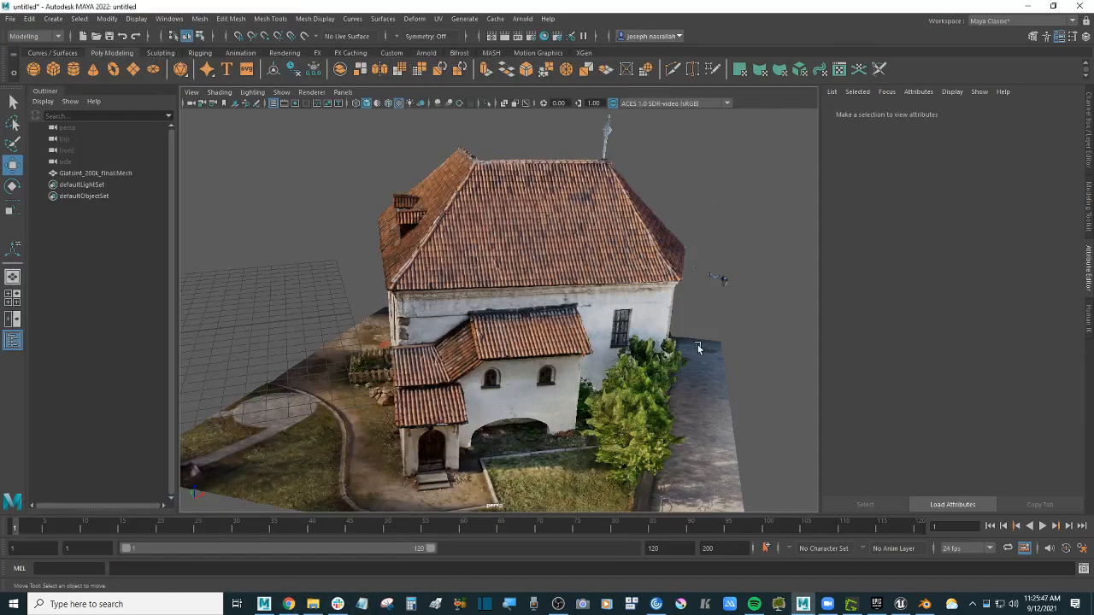
- Examine the textured church from several angles and distances, framing its mesh in the perspective view and leaving nothing selected
left_click_drag(608, 354, 510, 330, "alt")
scroll(353, 267, "up", 2)
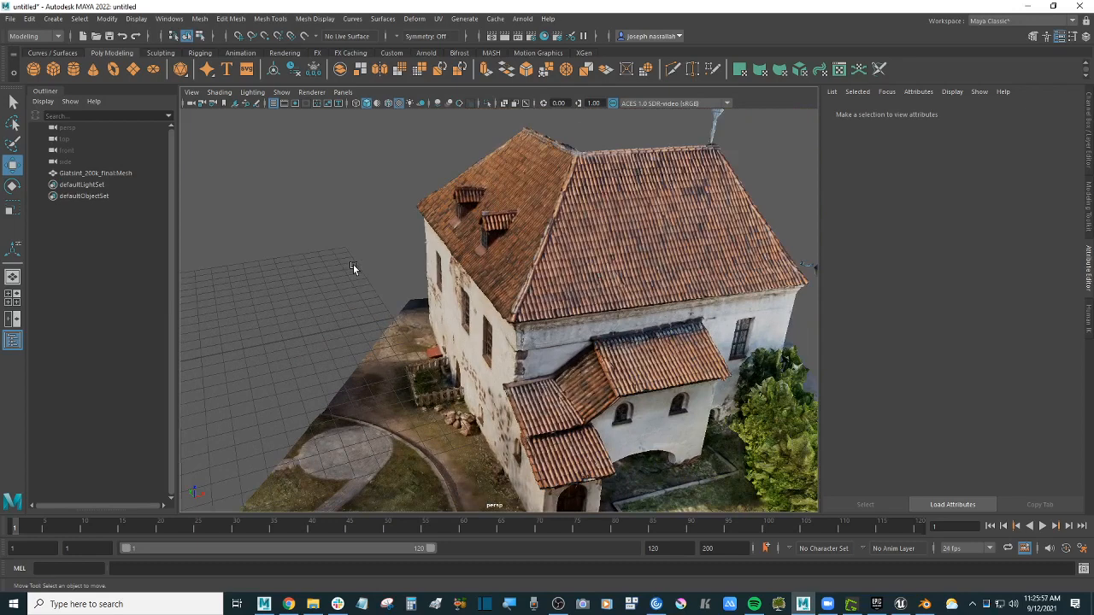
right_click_drag(353, 264, 371, 236, "alt")
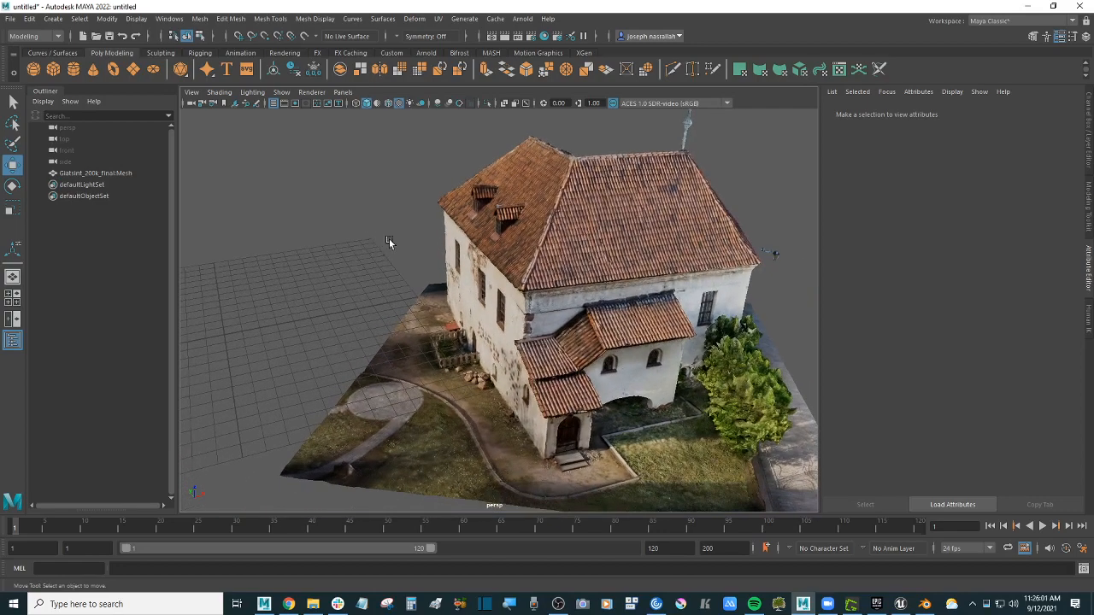
left_click_drag(373, 257, 393, 237, "alt")
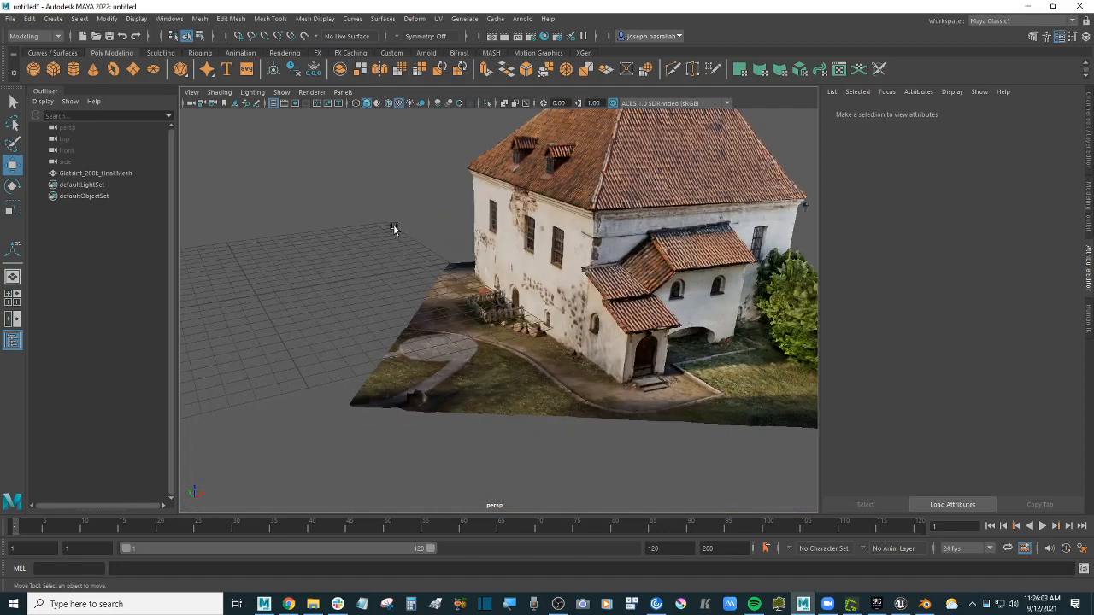
left_click(547, 223)
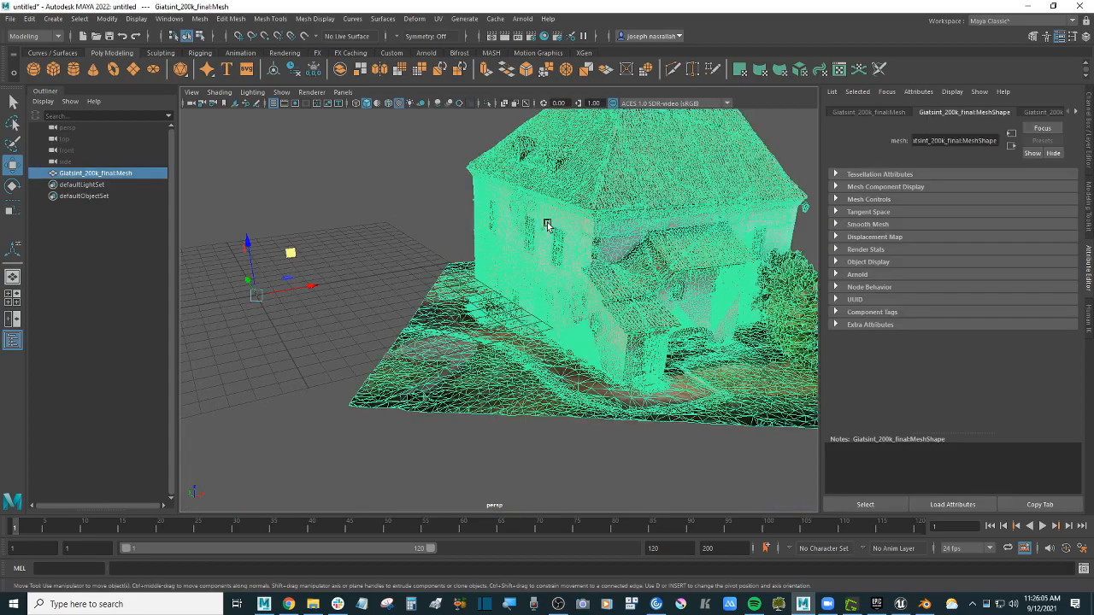
key("f")
scroll(504, 246, "up", 3)
mouse_move(405, 202)
left_mouse_down("alt")
mouse_move(429, 200)
mouse_move(419, 188)
mouse_move(410, 196)
left_mouse_up("alt")
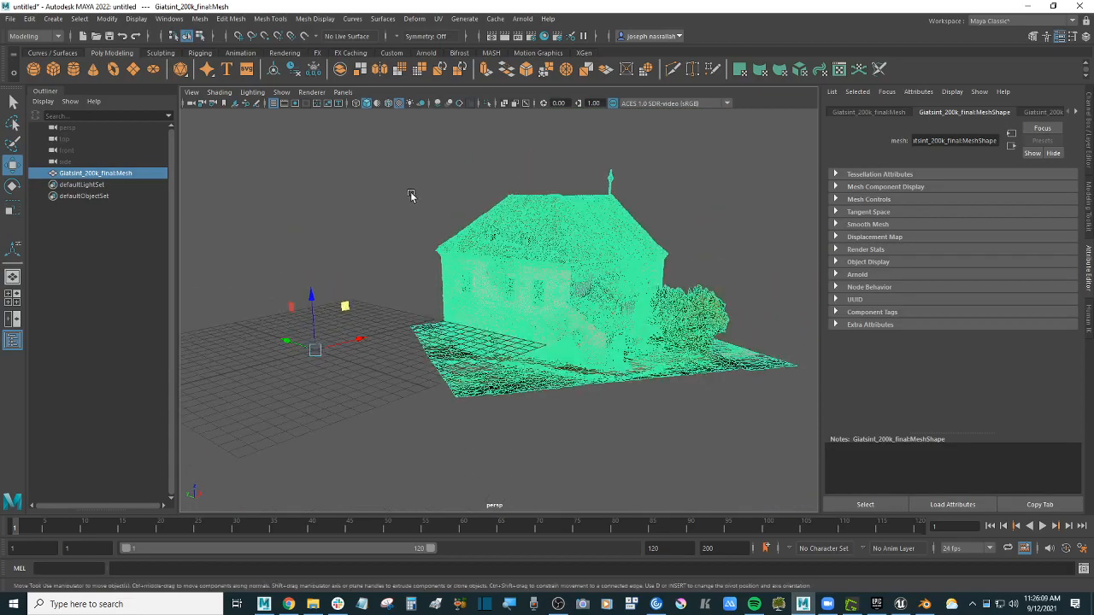
left_click(411, 197)
left_click(568, 260)
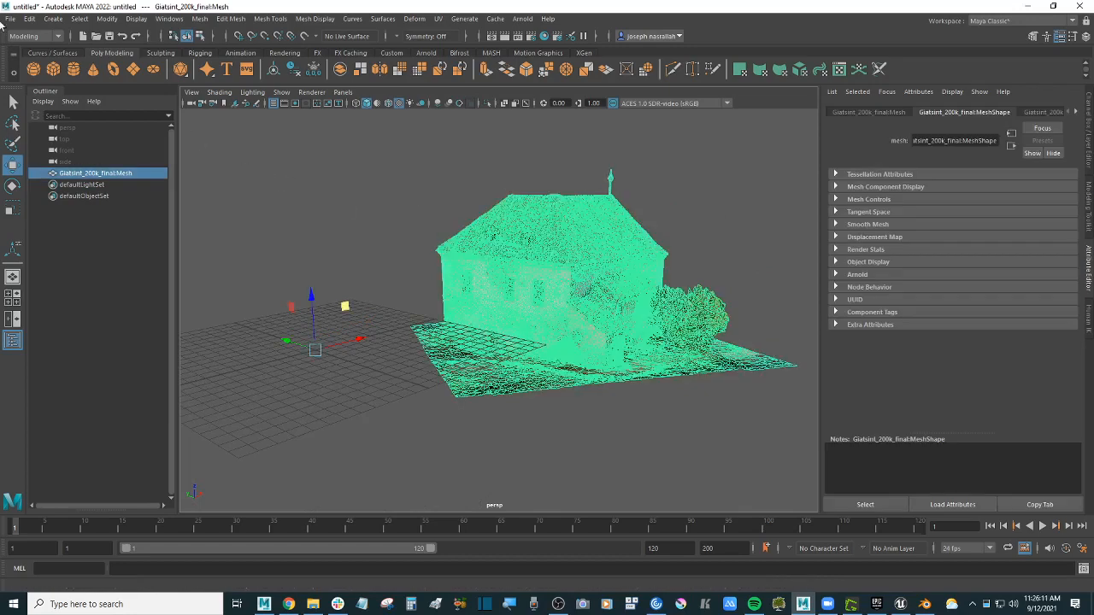
left_click(444, 179)
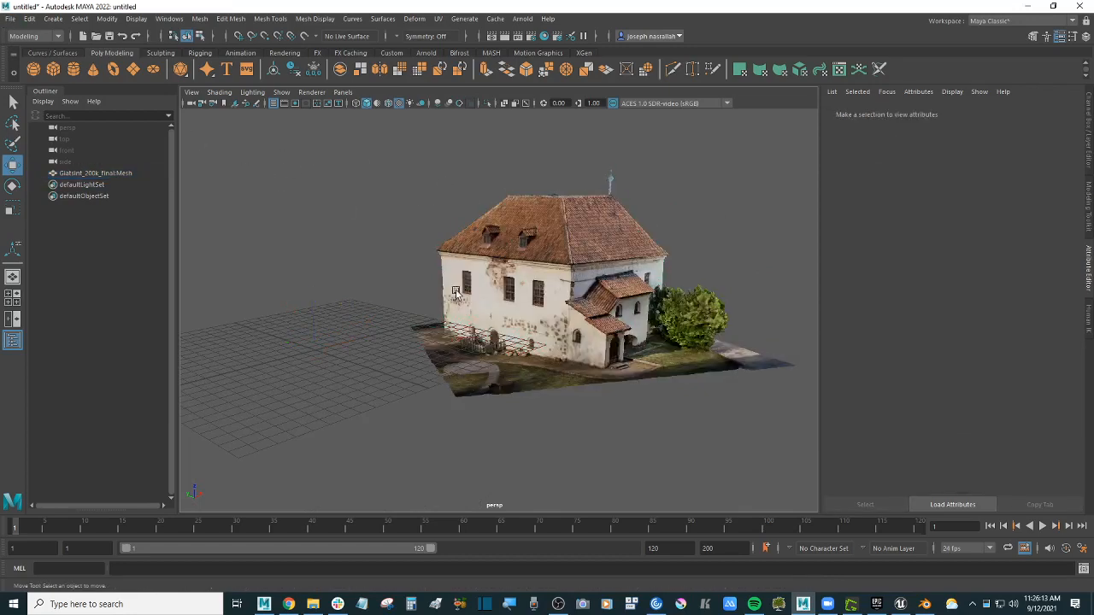
scroll(456, 284, "up", 4)
left_click_drag(455, 260, 464, 262, "alt")
scroll(464, 261, "down", 6)
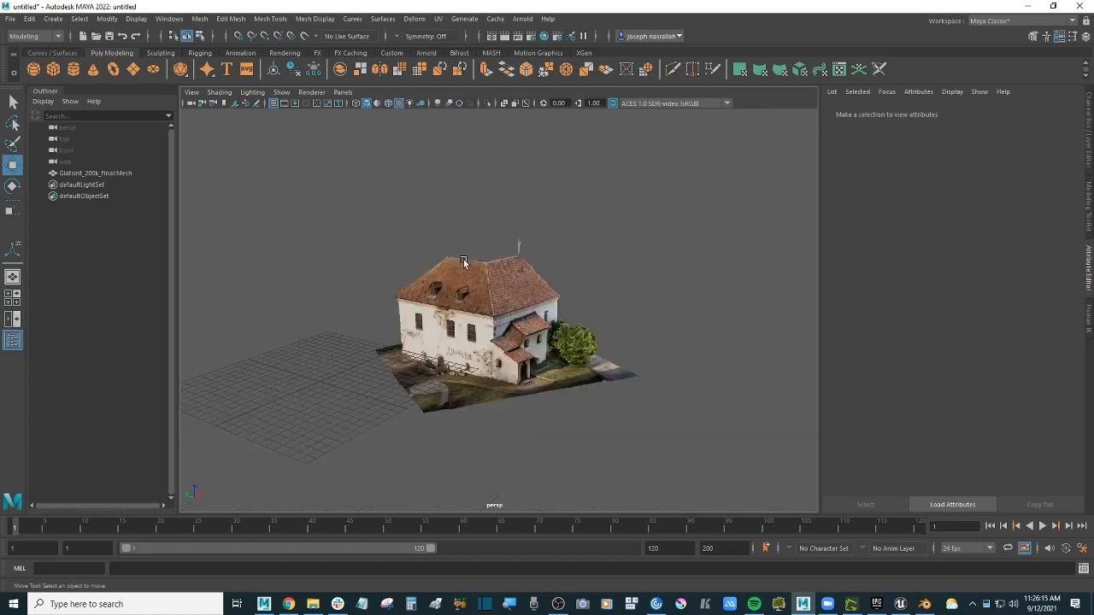
scroll(465, 256, "up", 8)
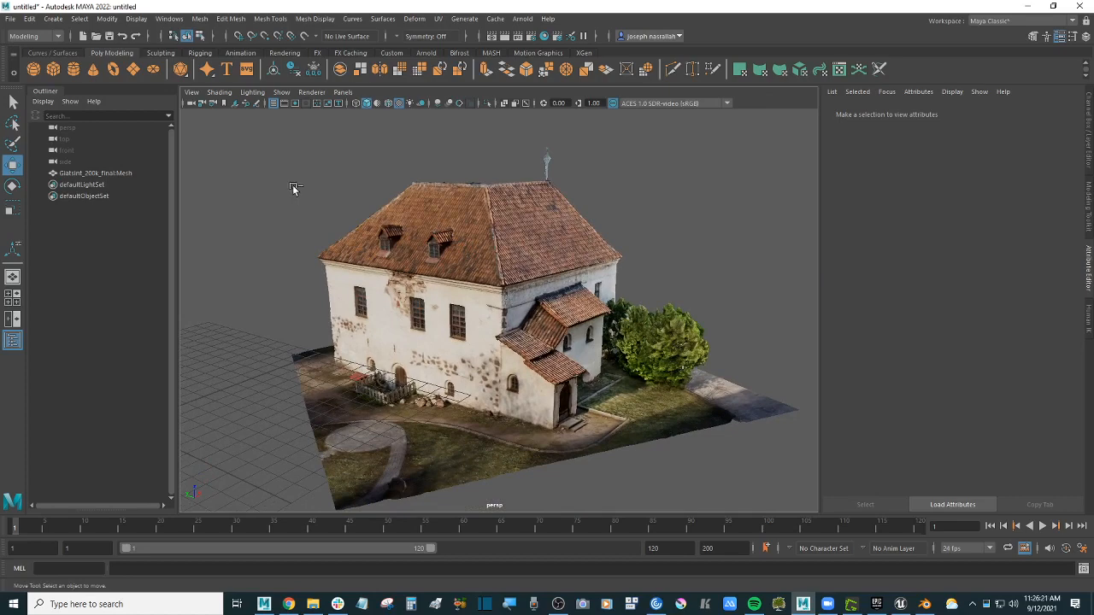
- Start a new empty scene, discarding the church scene without saving
key("ctrl+n")
left_click(551, 308)
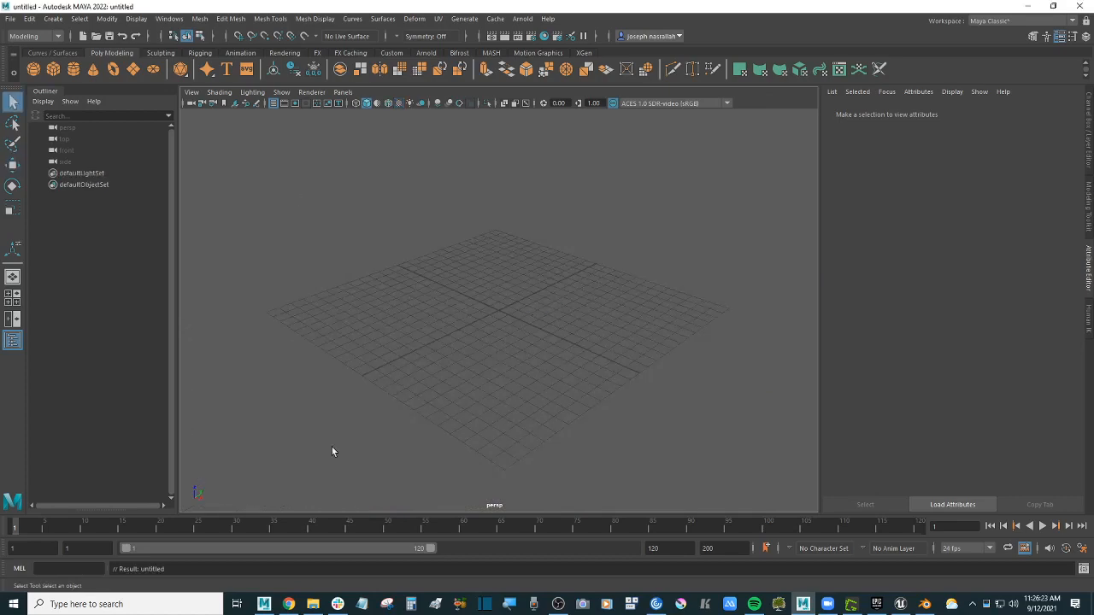
- Switch to Sketchfab in Chrome, close the church model page and search the 3D models for "floating island"
left_click(289, 604)
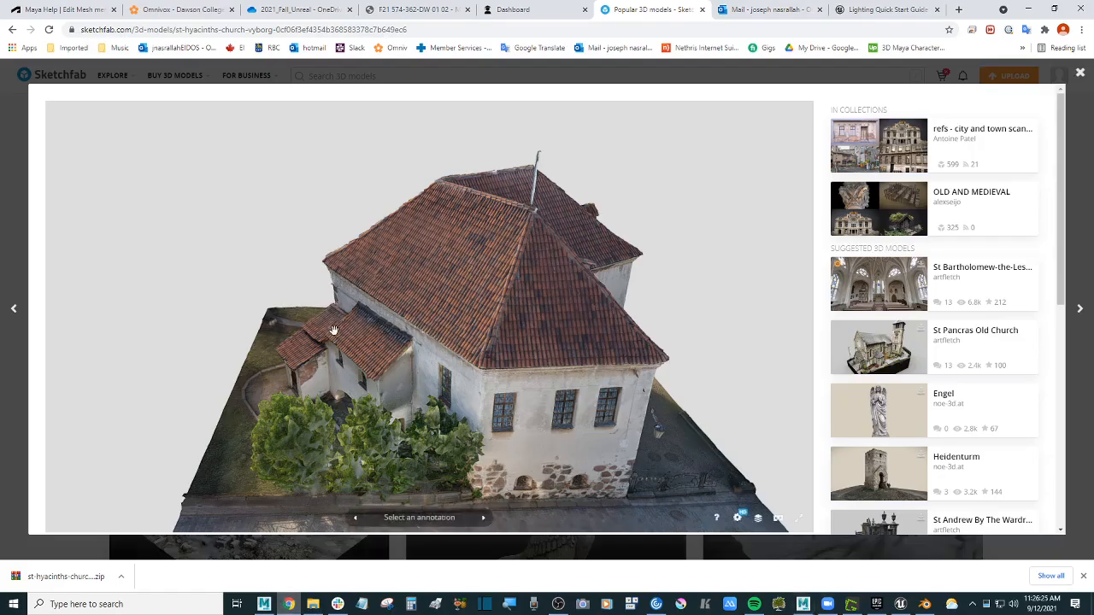
left_click(1079, 73)
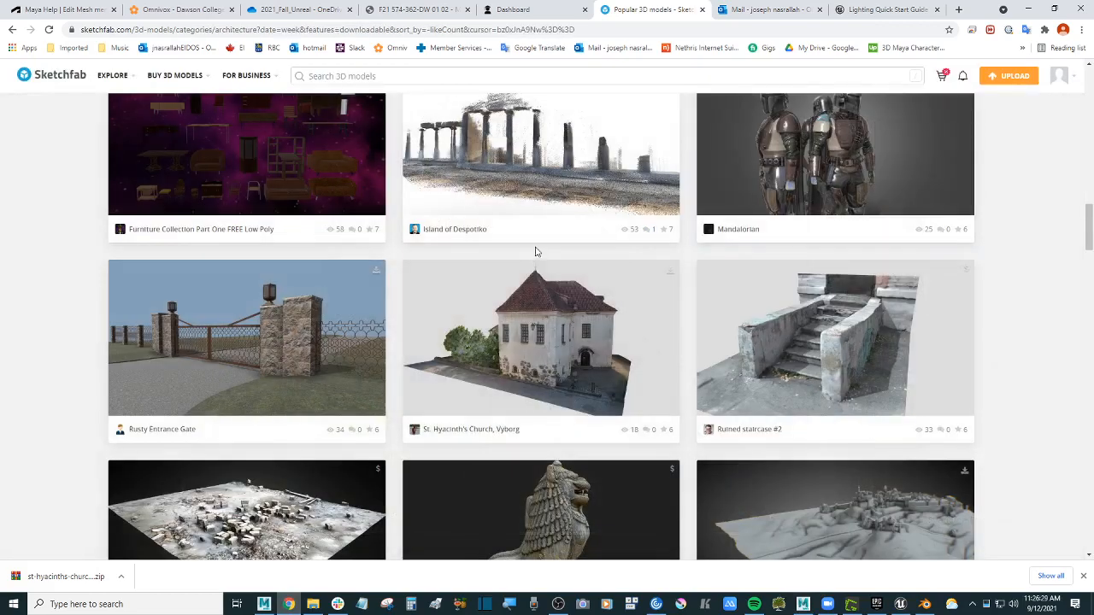
scroll(534, 251, "up", 6)
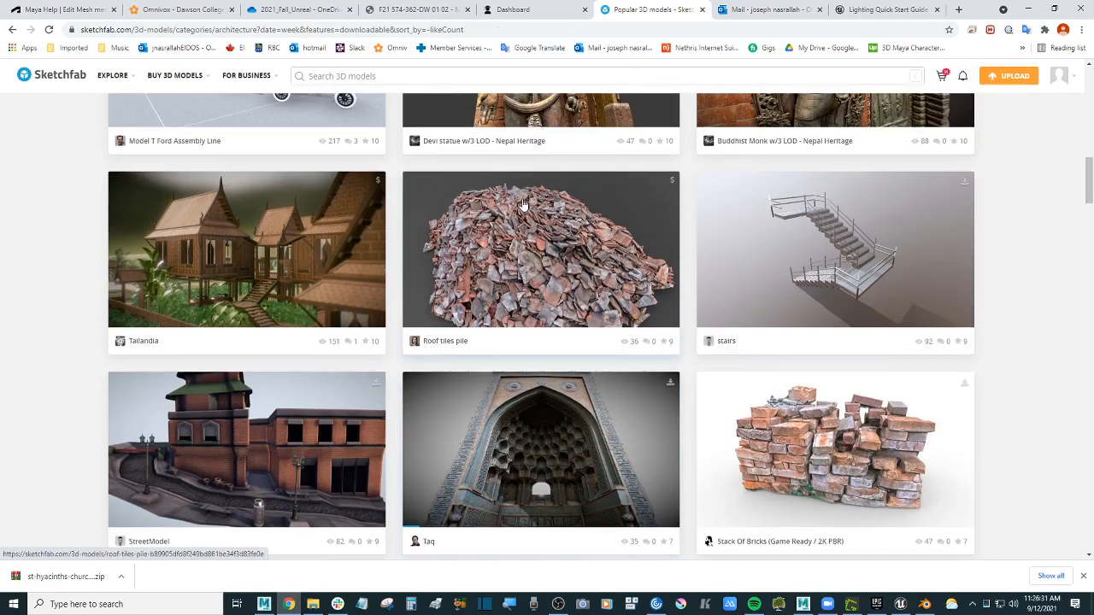
left_click(364, 76)
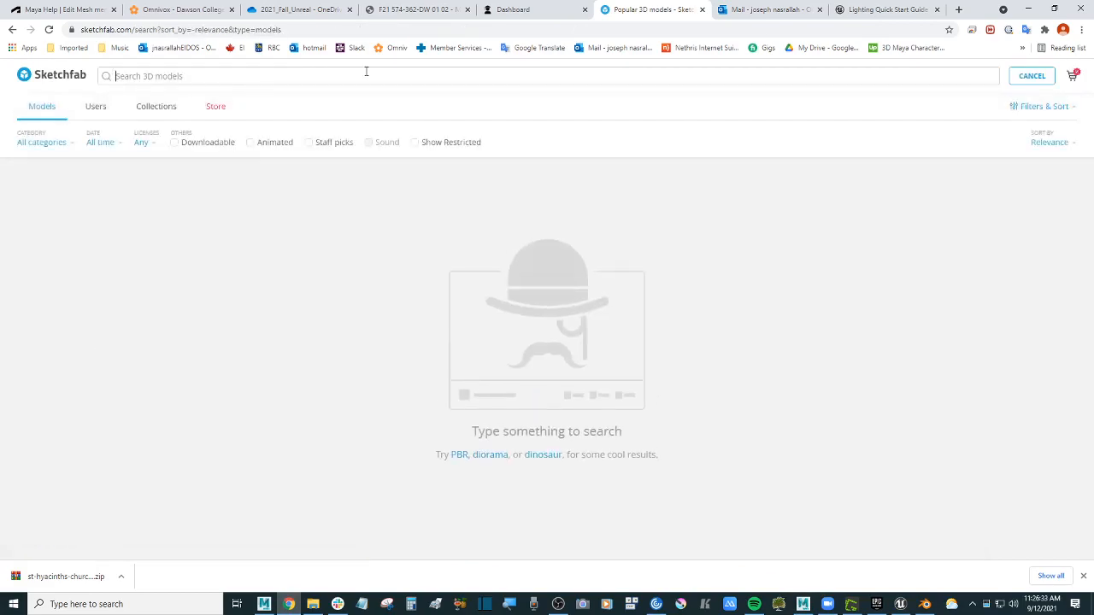
type("tloating")
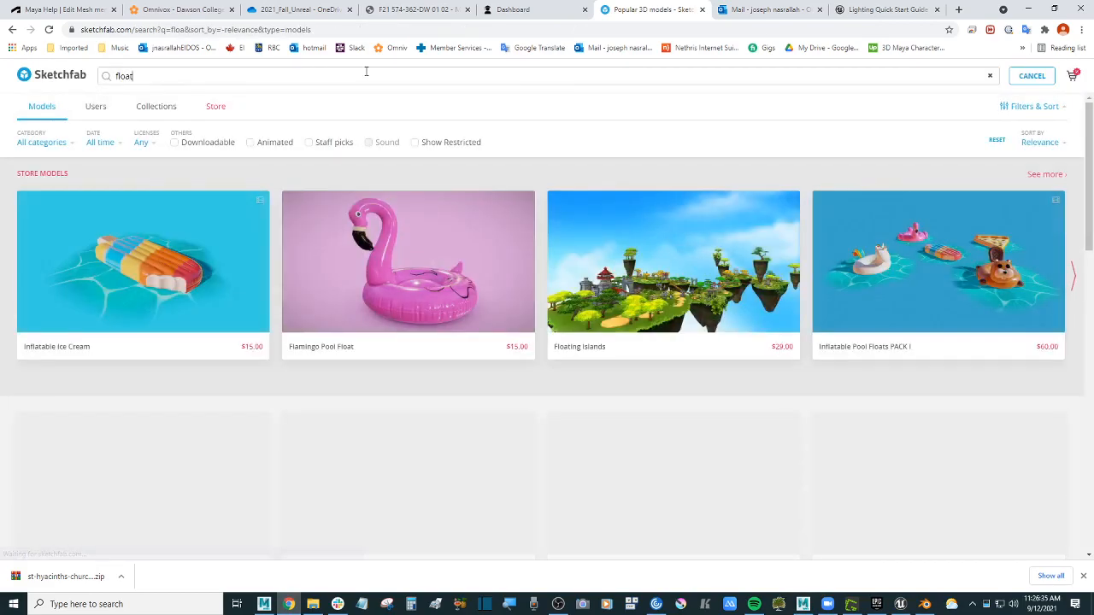
type(" island")
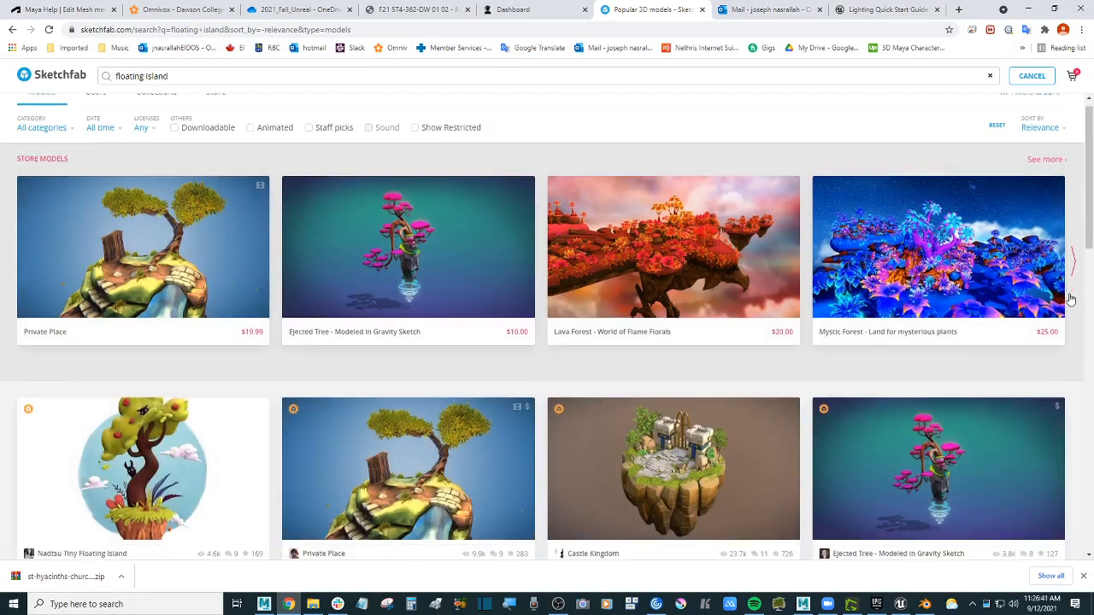
scroll(1071, 299, "down", 6)
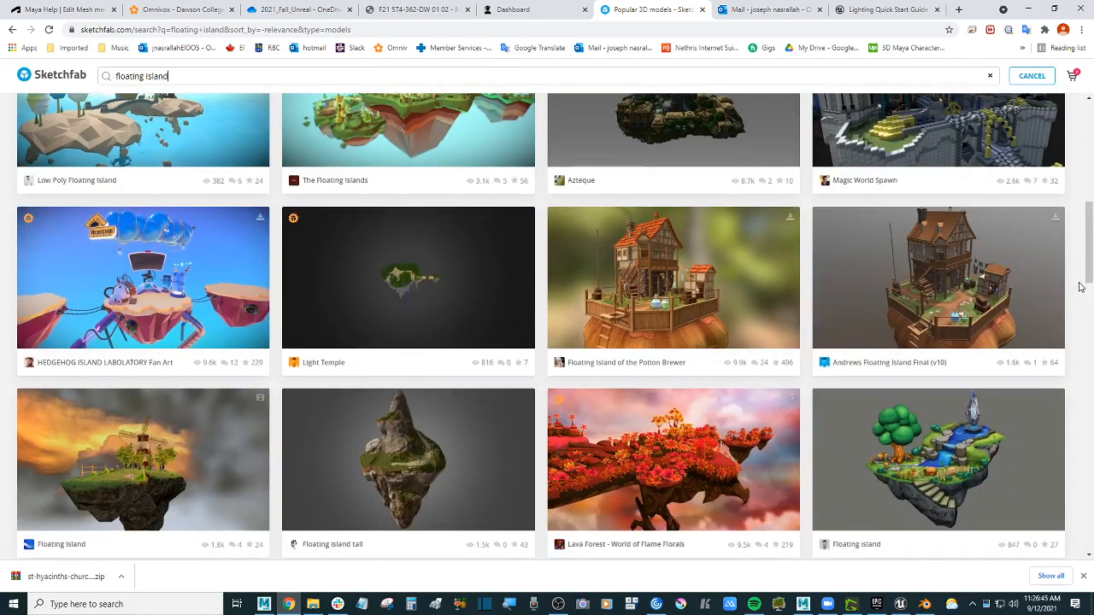
- Open the Andrews Floating Island Final (v10) model page and inspect the model in its 3D viewer
left_click(978, 280)
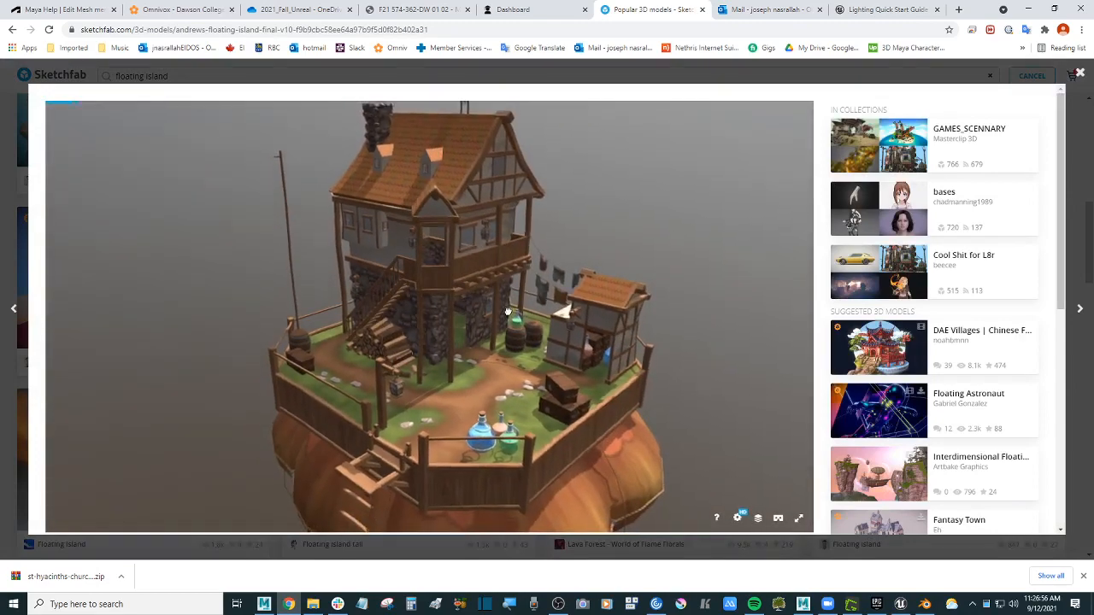
mouse_move(507, 312)
left_mouse_down()
mouse_move(452, 285)
mouse_move(434, 306)
mouse_move(562, 271)
mouse_move(489, 280)
mouse_move(510, 302)
mouse_move(488, 296)
mouse_move(589, 330)
mouse_move(486, 321)
left_mouse_up()
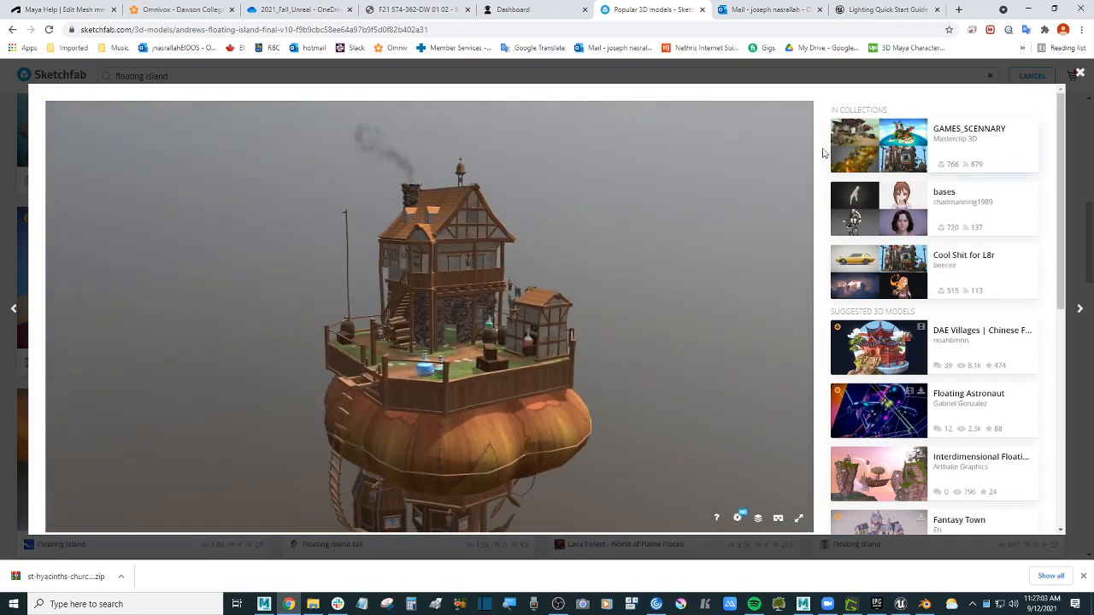
scroll(352, 398, "down", 3)
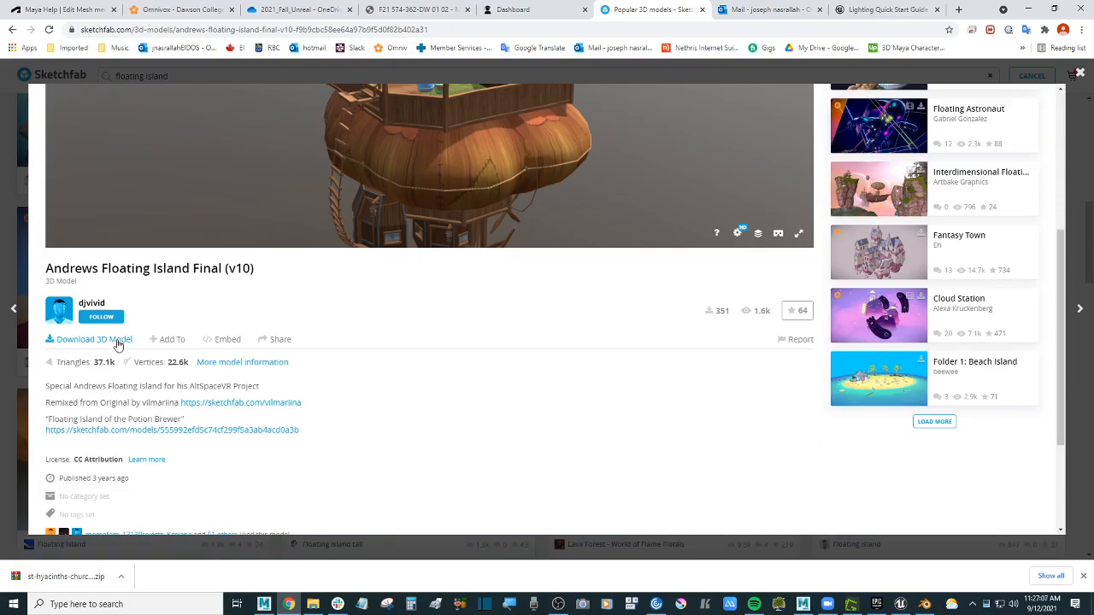
- Download Andrews Floating Island Final (v10) in its original obj format and return to the search results
left_click(119, 342)
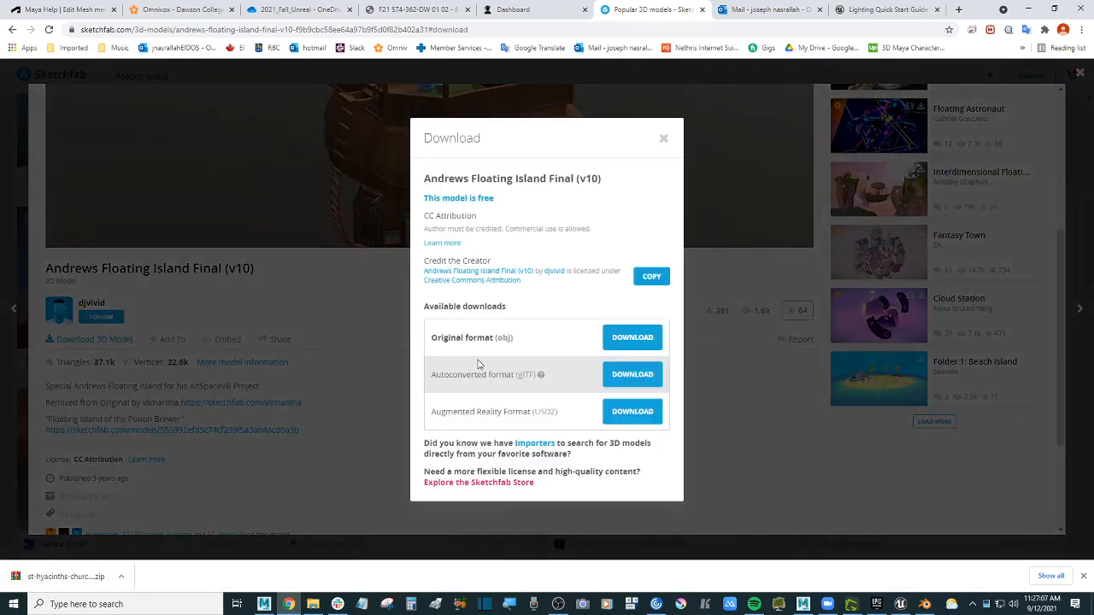
left_click(645, 338)
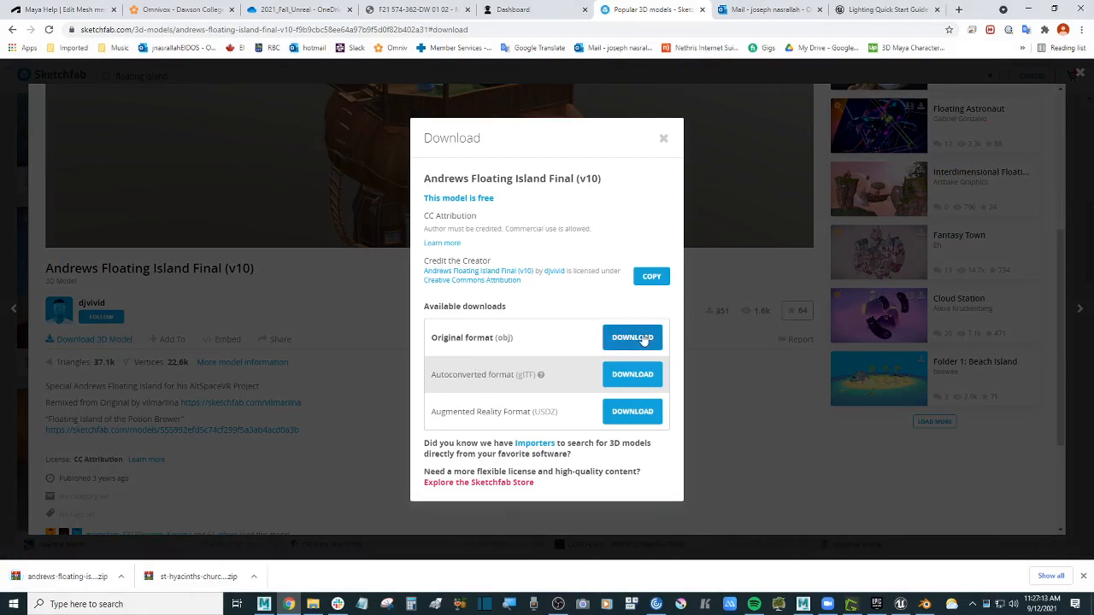
left_click(664, 141)
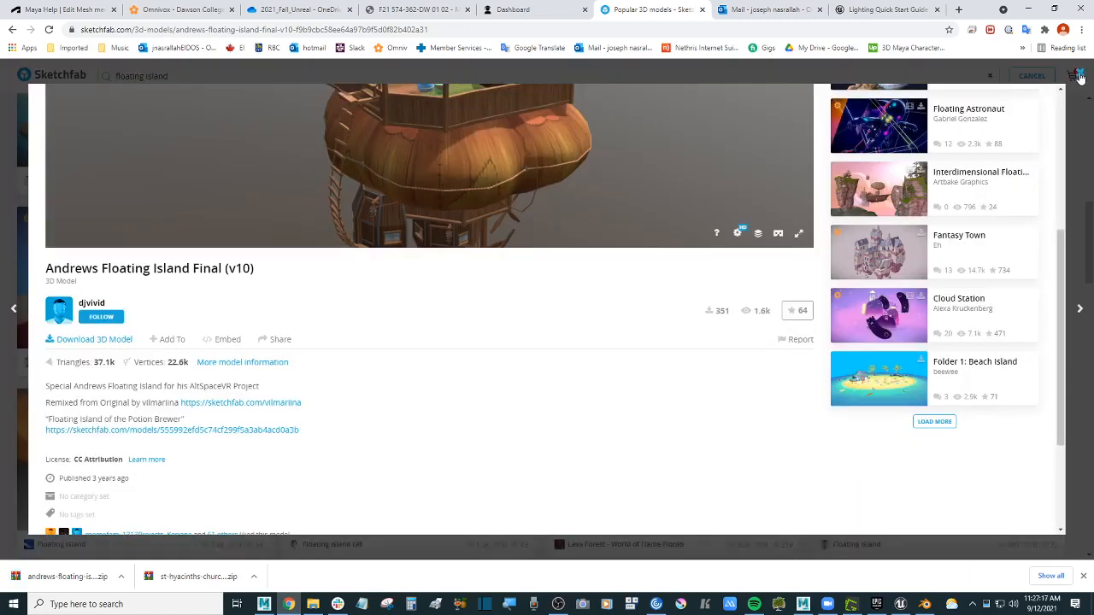
key("alt+Left")
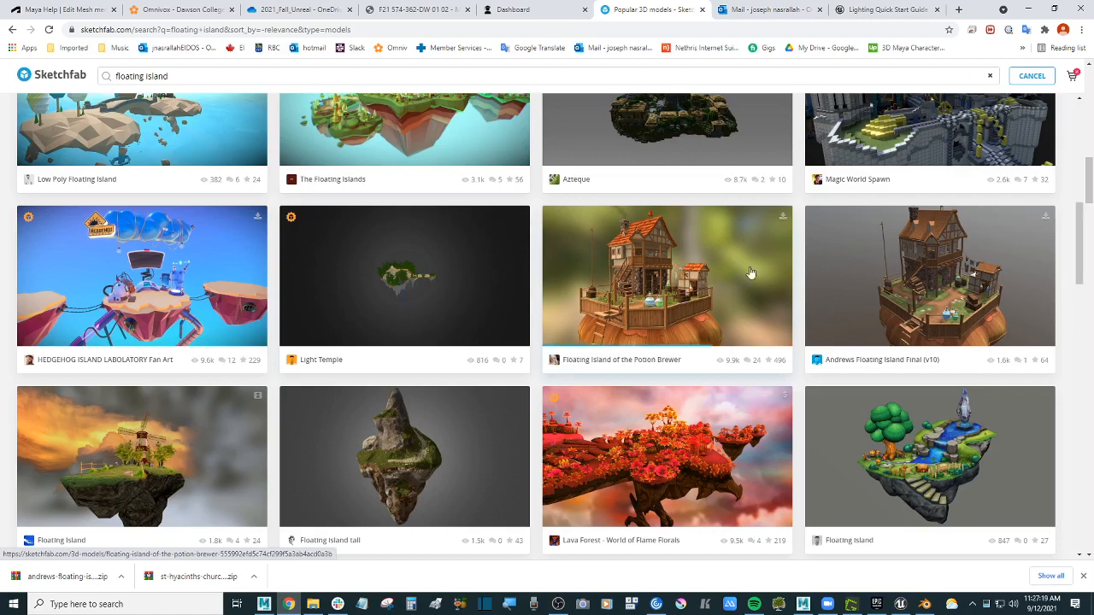
- Download Floating Island of the Potion Brewer in its original fbx format and close its model page
left_click(786, 219)
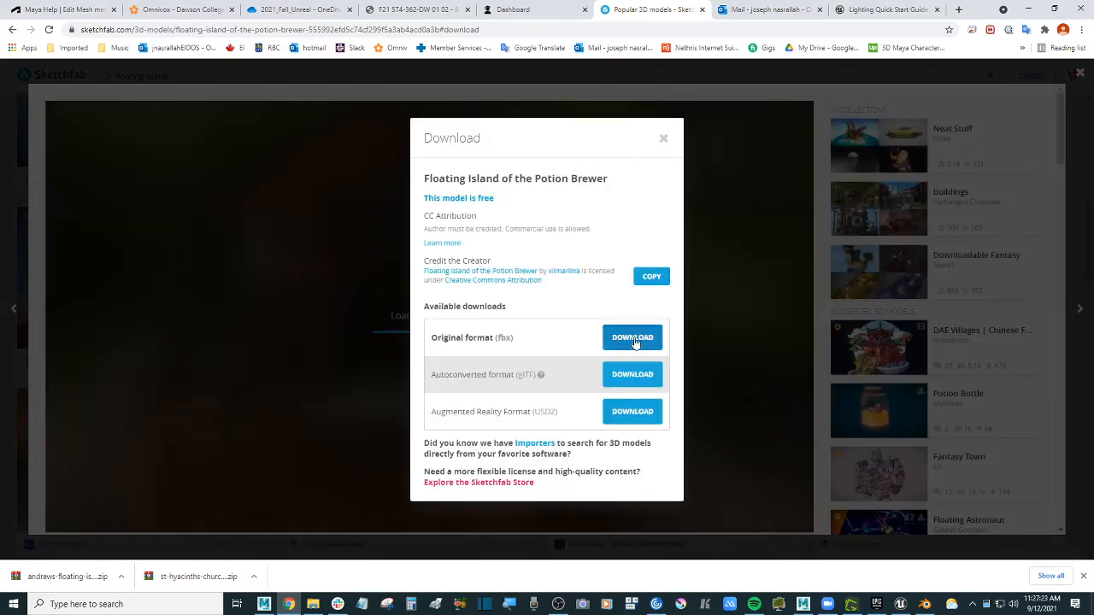
left_click(633, 340)
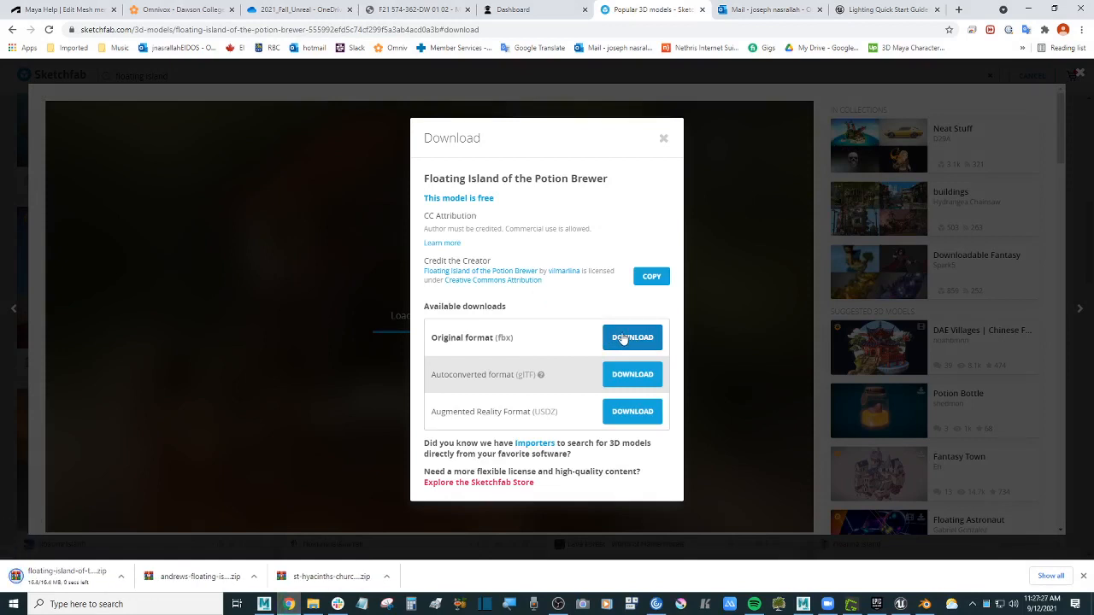
left_click(663, 141)
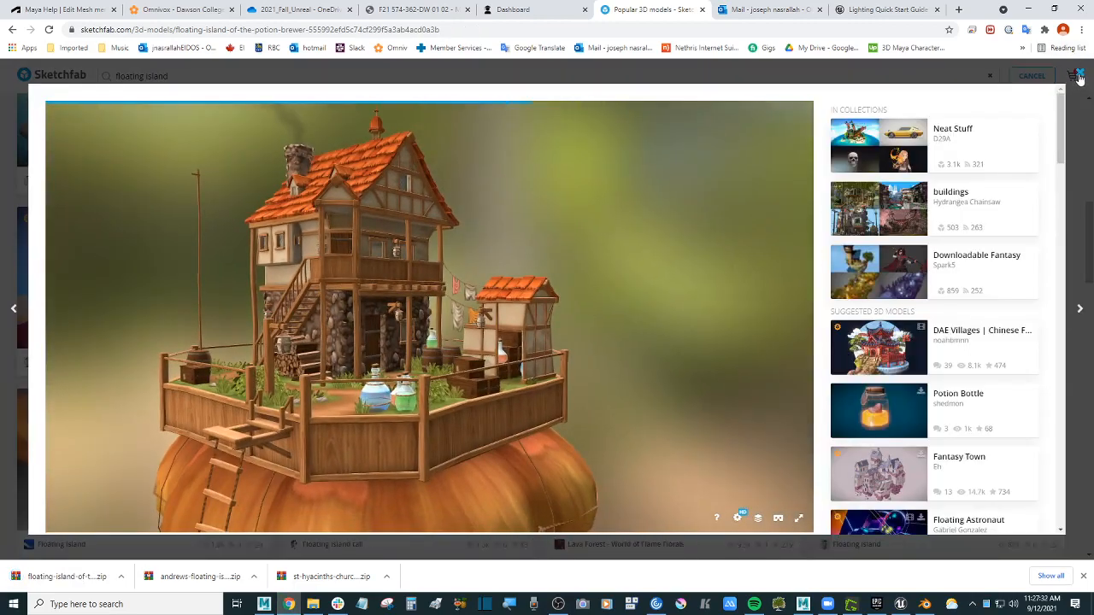
left_click(1076, 76)
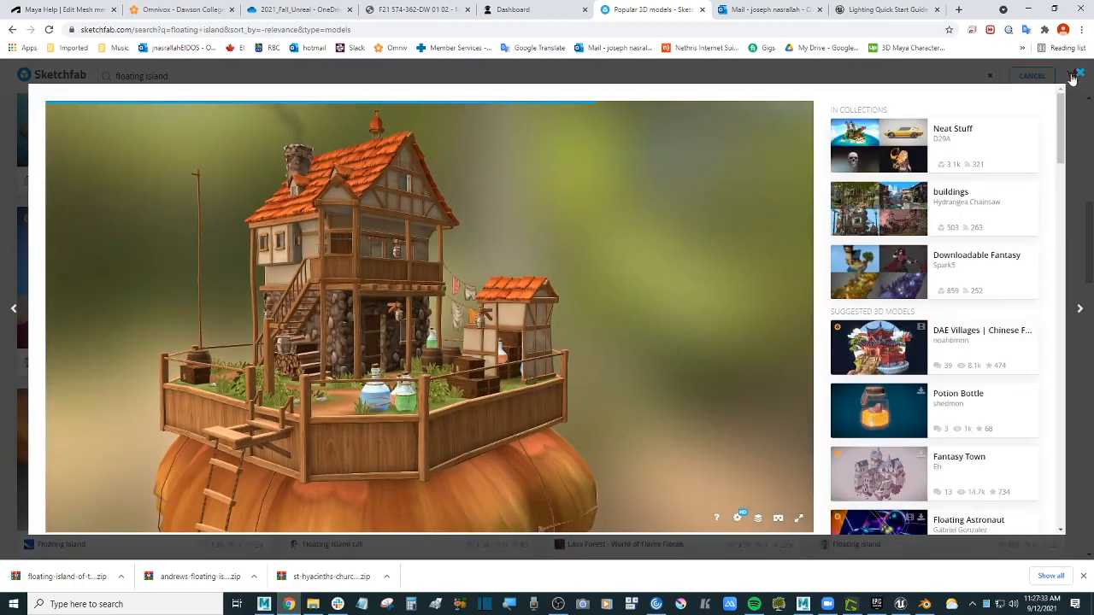
- Transfer floating-island-of-the-potion-brewer.zip and andrews-floating-island-final-v10.zip from Downloads into the environements folder in File Explorer
left_click(313, 604)
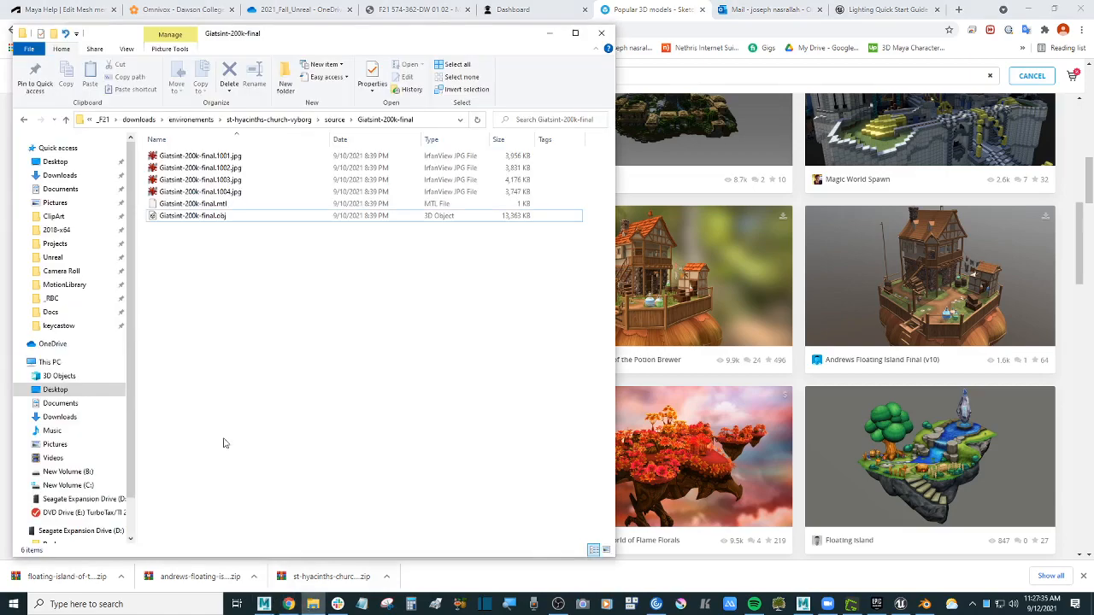
left_click(63, 174)
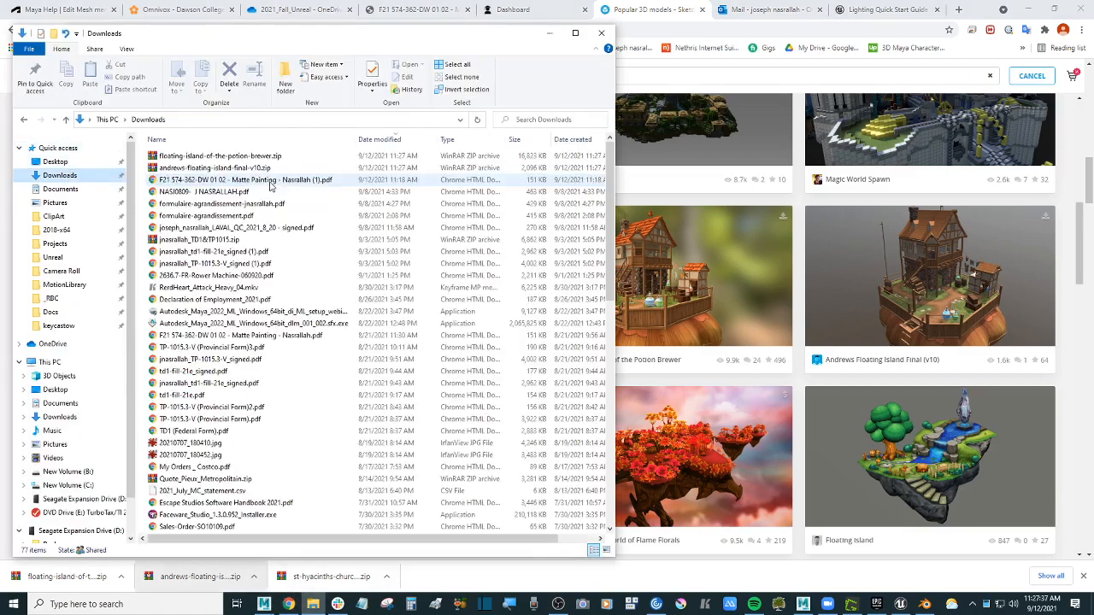
left_click(269, 156)
left_click(270, 168, "shift")
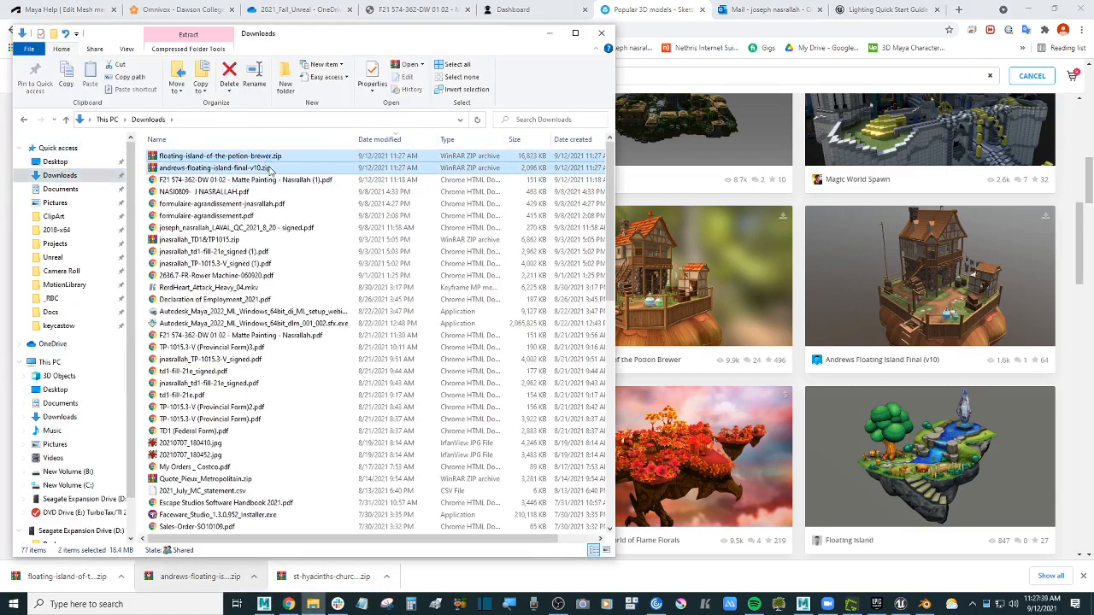
left_click(25, 119)
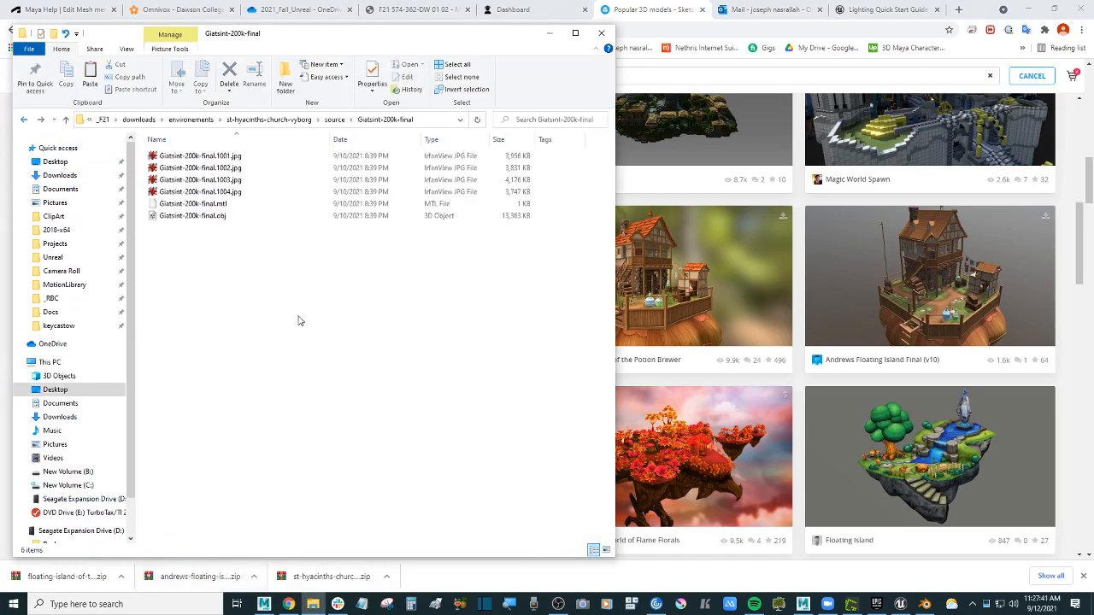
left_click(192, 120)
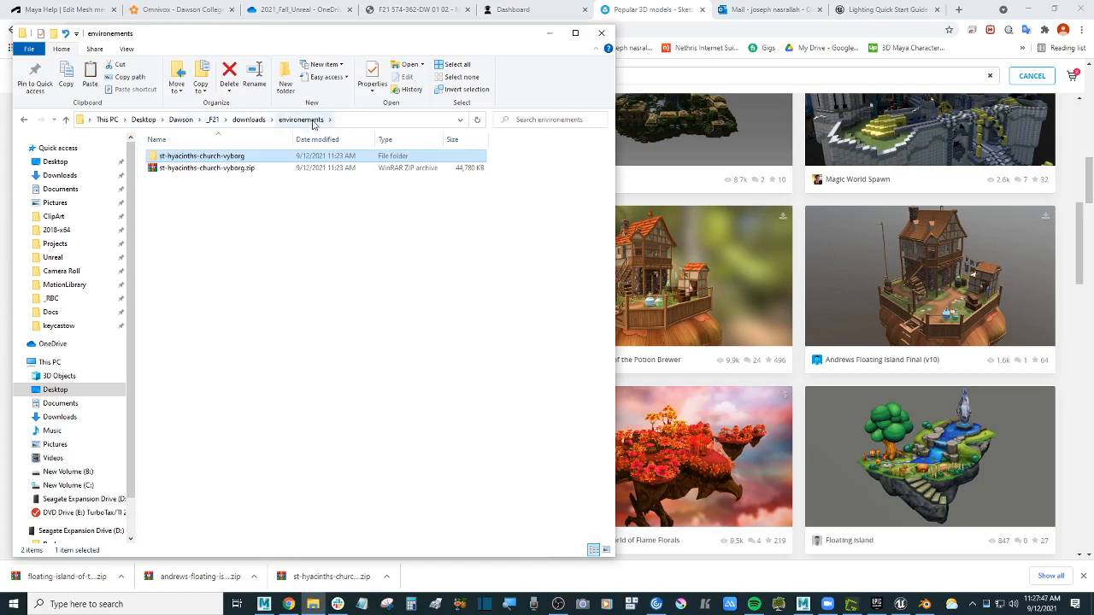
left_click(299, 233)
key("ctrl+v")
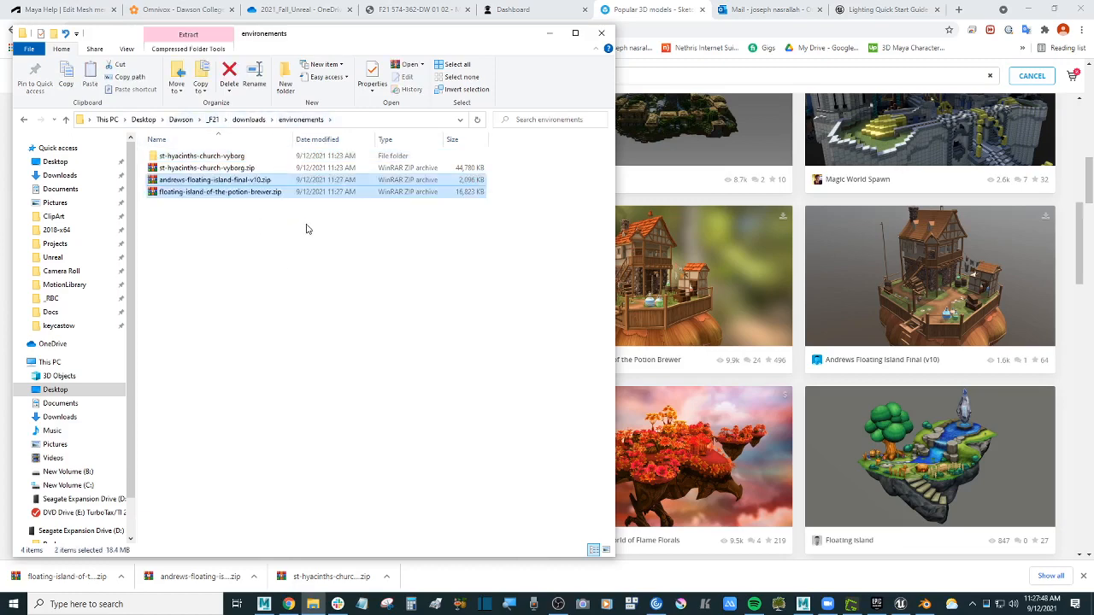
- Extract andrews-floating-island-final-v10.zip into its own folder and open the extracted source folder
left_click(268, 182)
right_click(263, 181)
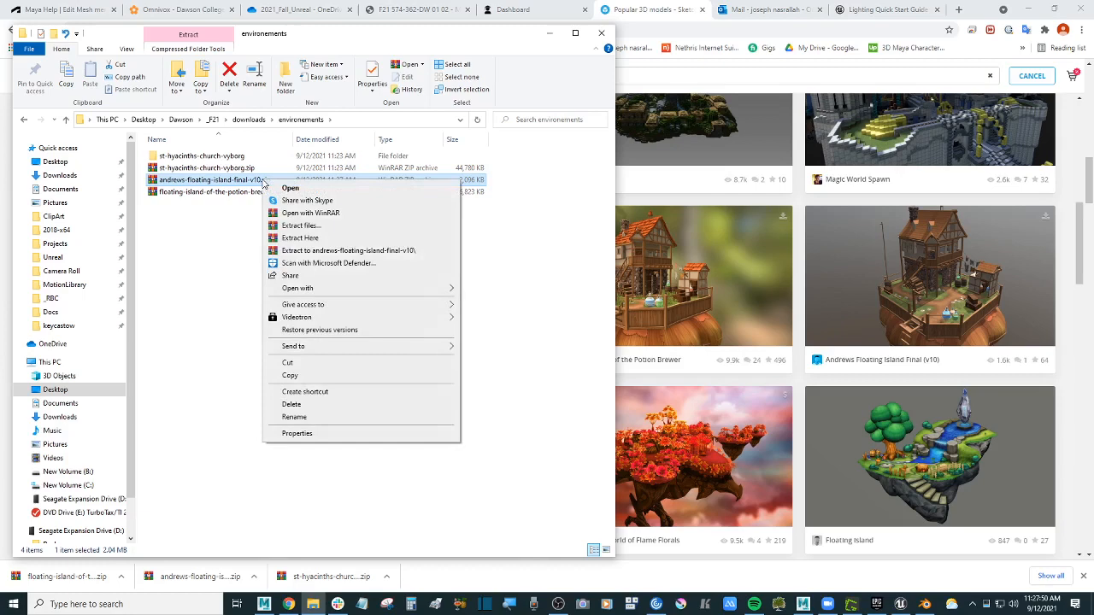
left_click(397, 250)
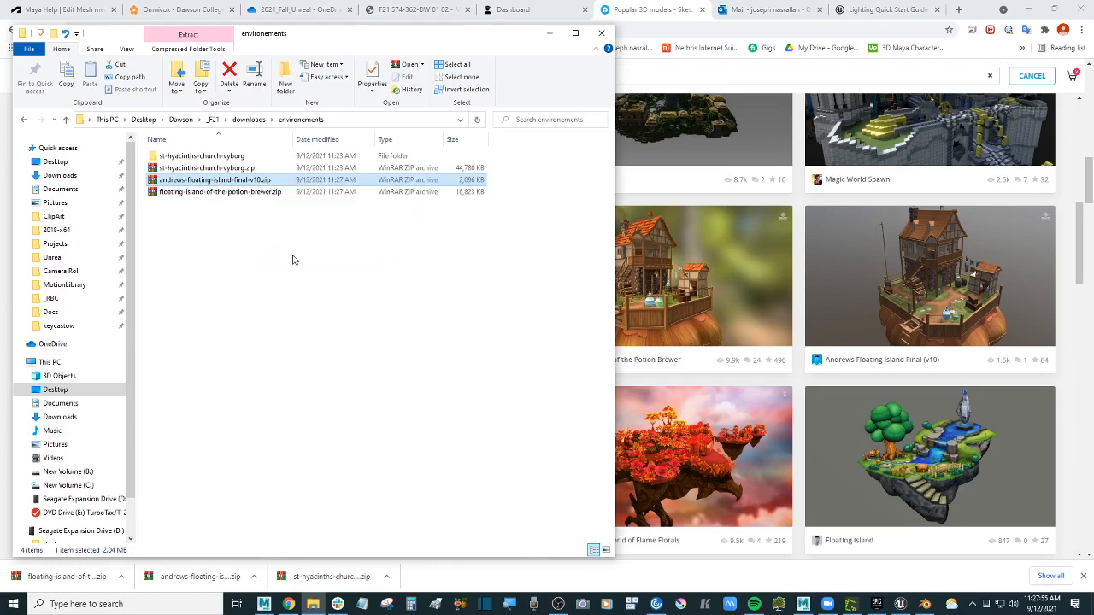
double_click(235, 156)
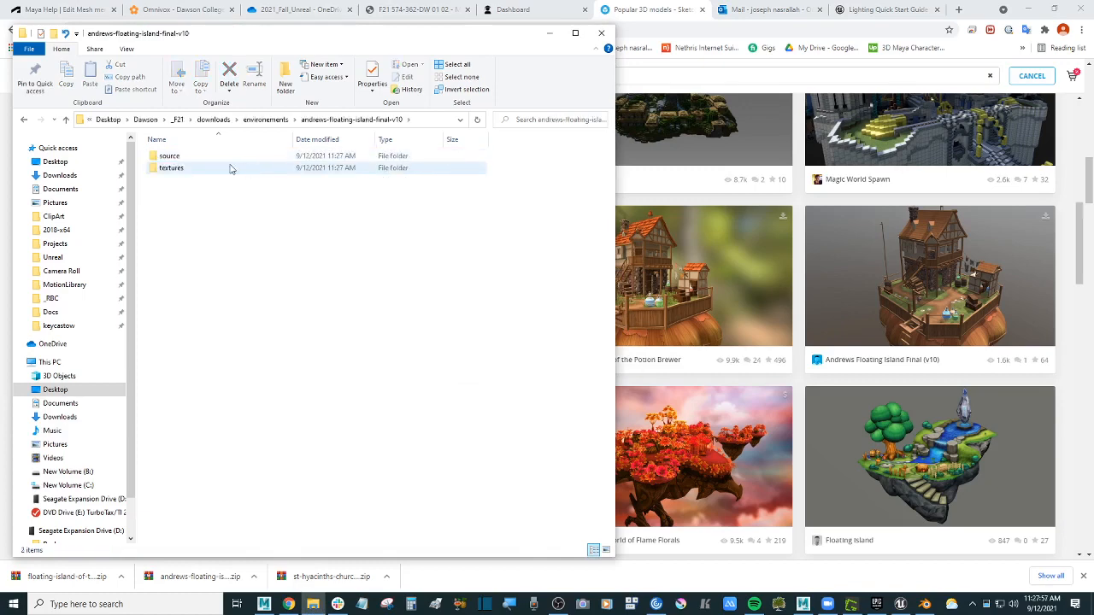
double_click(204, 156)
left_click(204, 157)
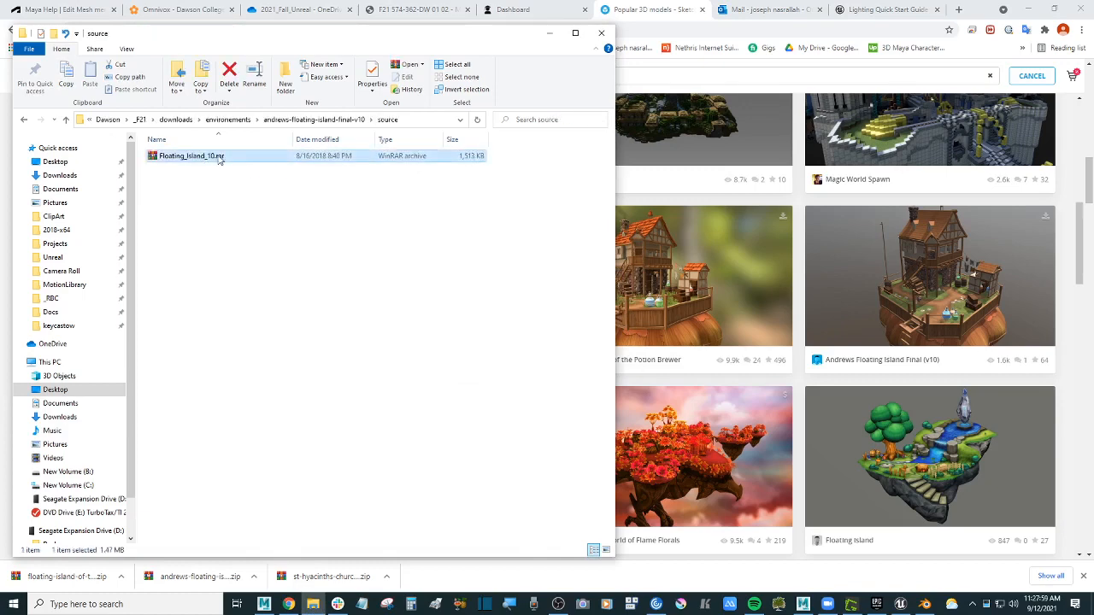
right_click(220, 159)
left_click(189, 175)
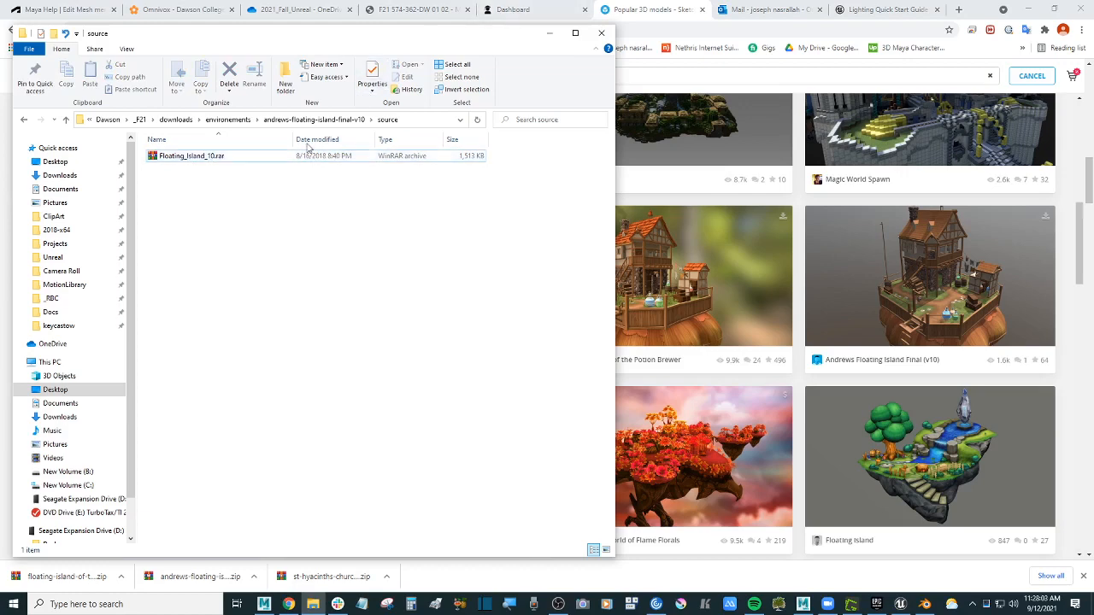
- Search Google in Chrome for "winrar" and look through the official WinRAR download page
left_click(958, 11)
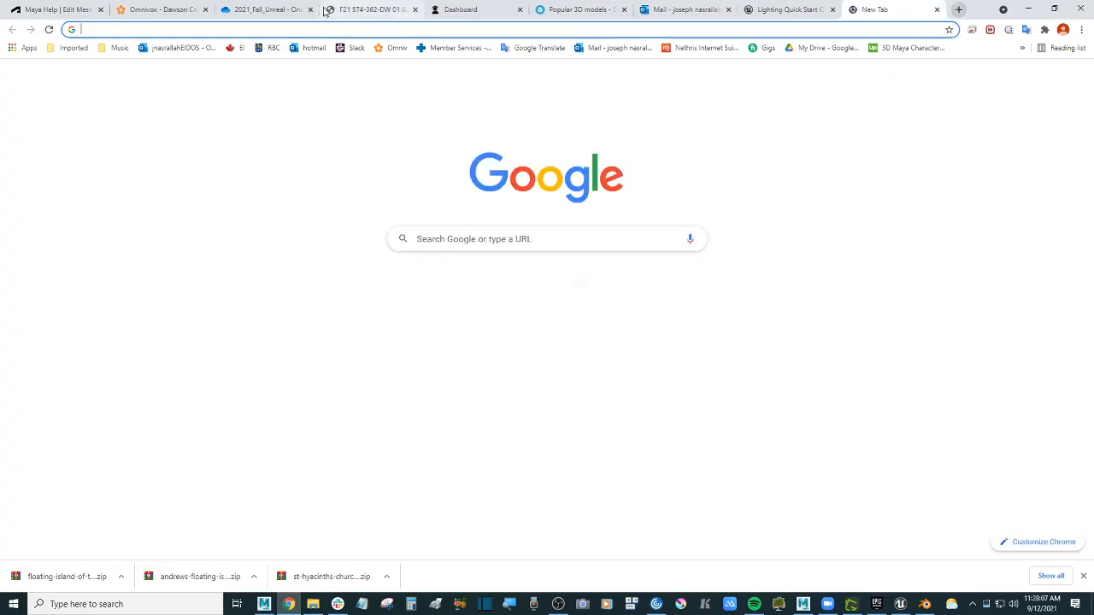
type("winrara")
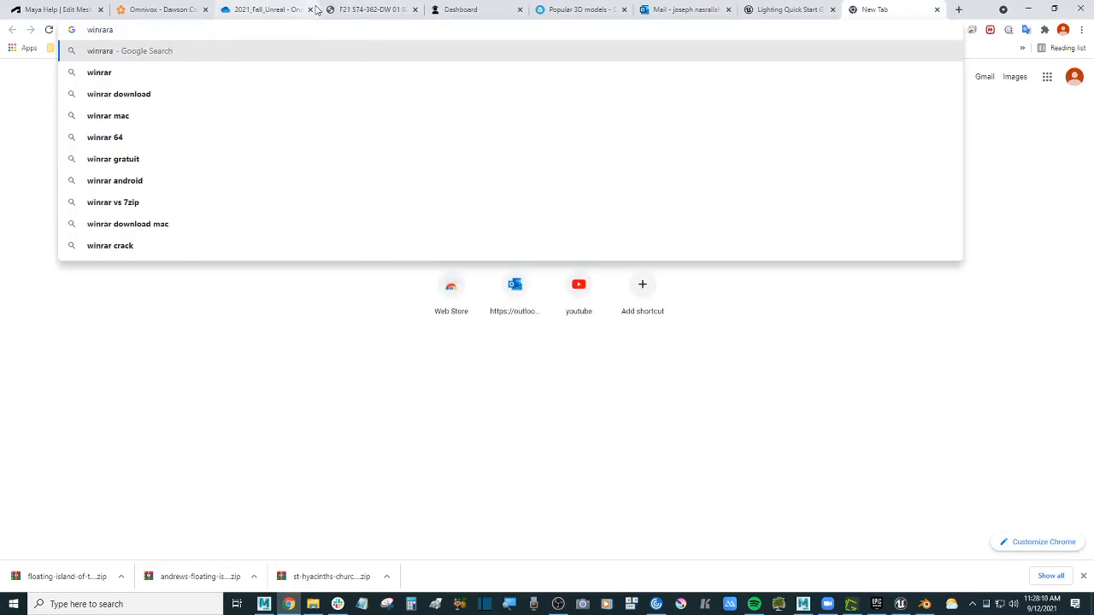
key("BackSpace")
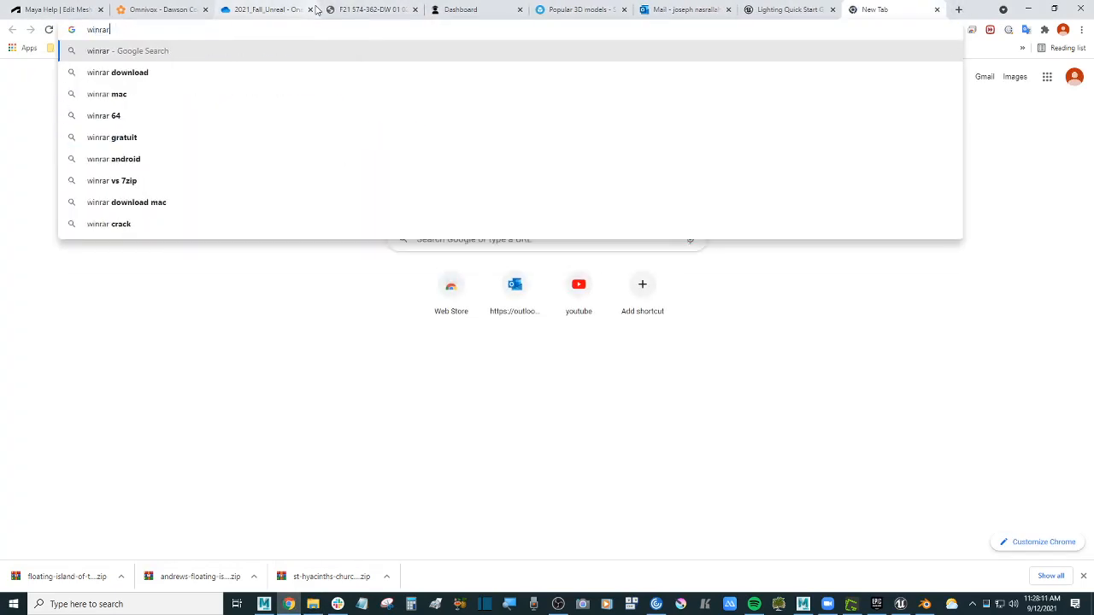
key("Return")
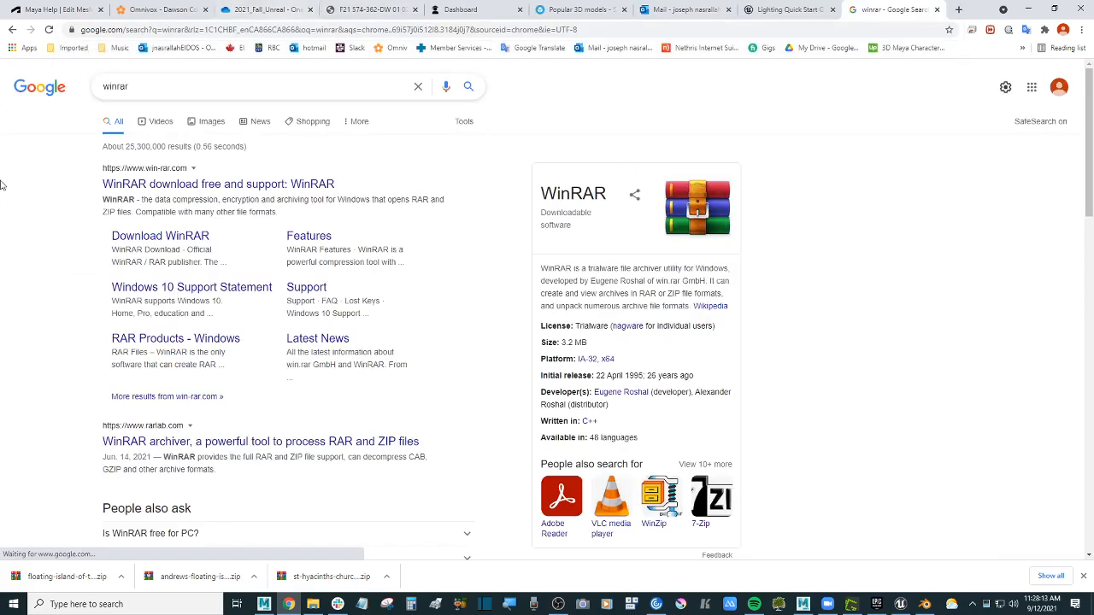
left_click(171, 238)
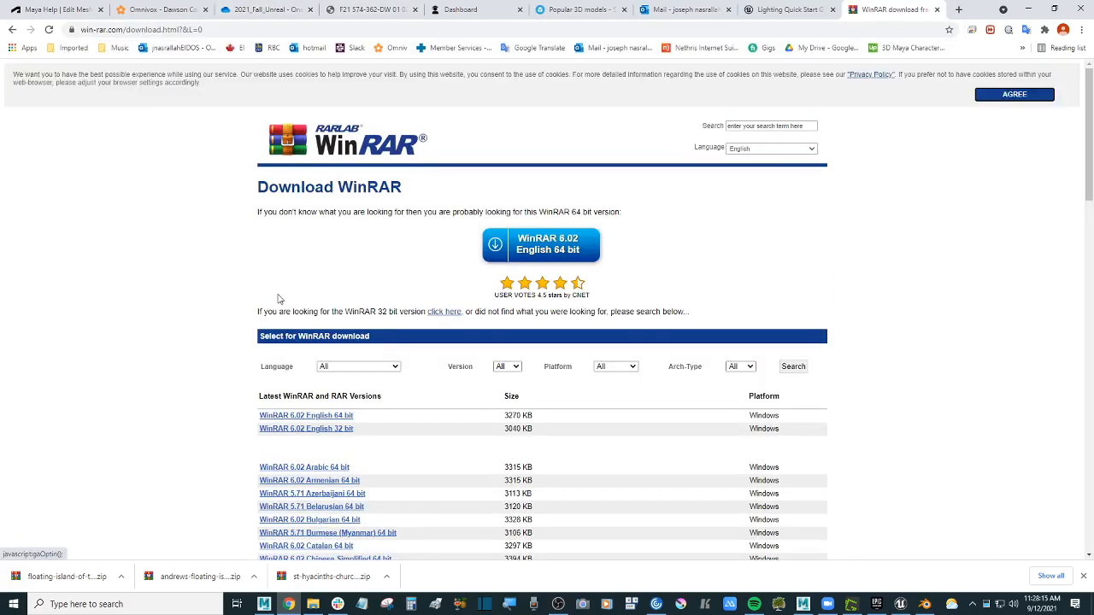
scroll(278, 299, "down", 2)
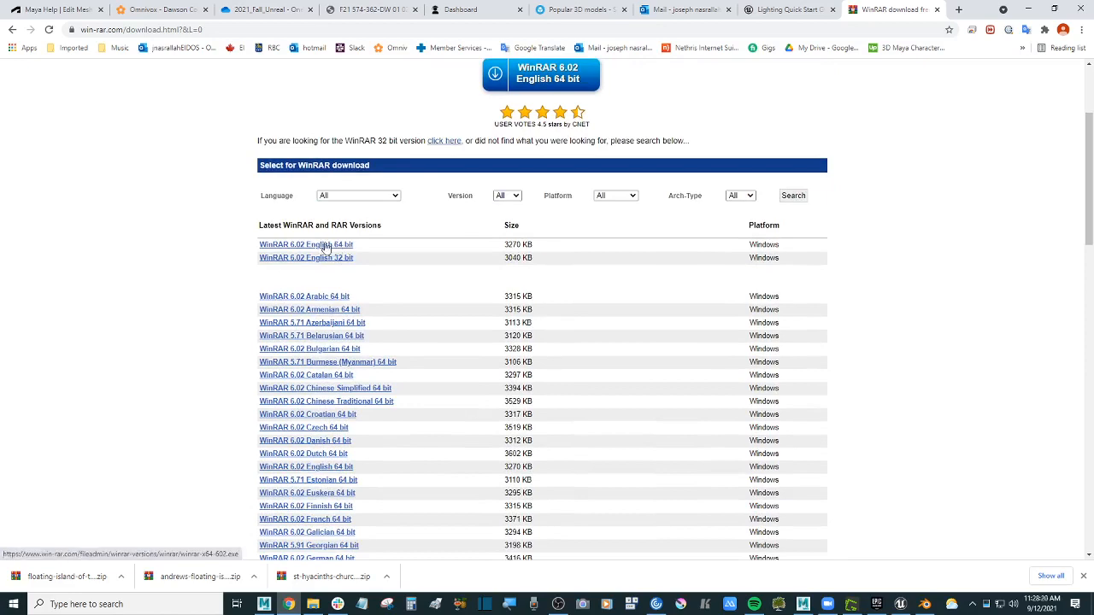
left_click(1028, 9)
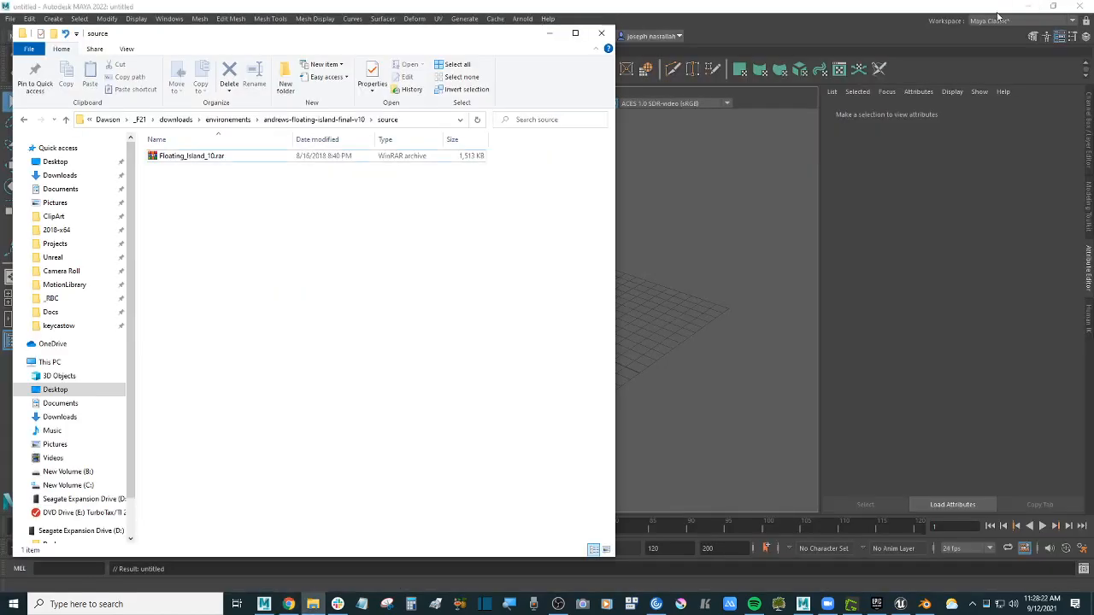
- Extract Floating_Island_10.rar into its own folder and open that folder in details view with a wider name column
left_click(205, 159)
right_click(228, 157)
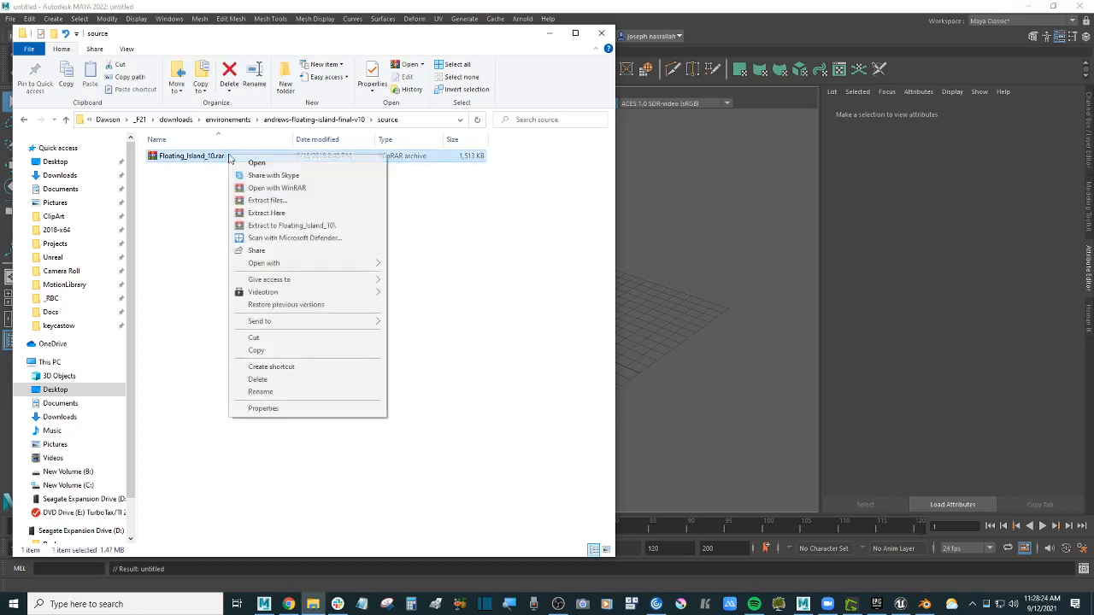
left_click(328, 226)
double_click(216, 157)
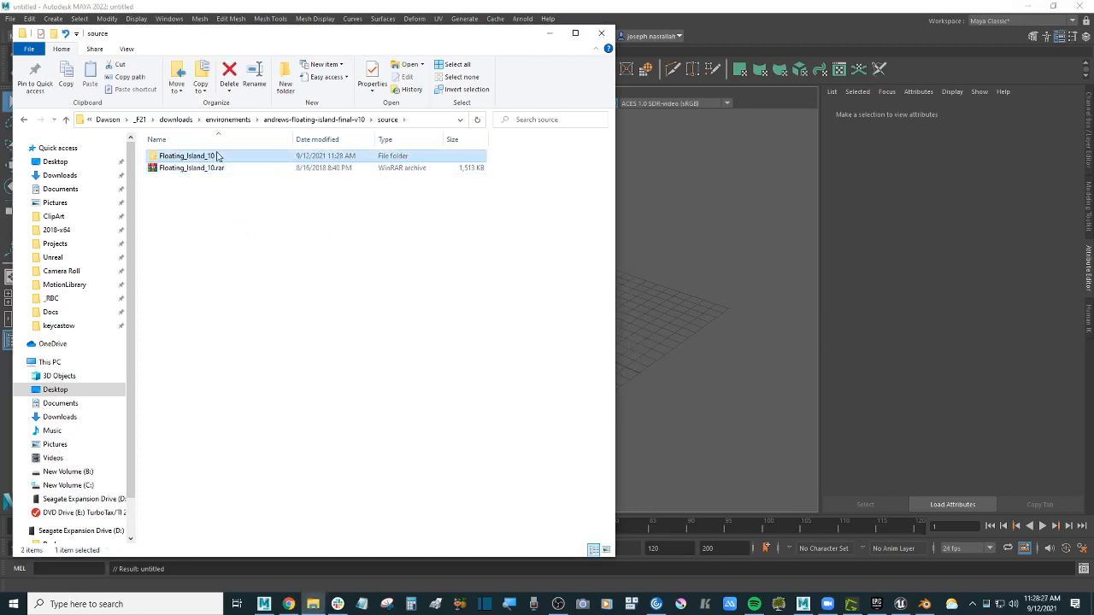
left_click(594, 549)
left_click_drag(227, 139, 332, 145)
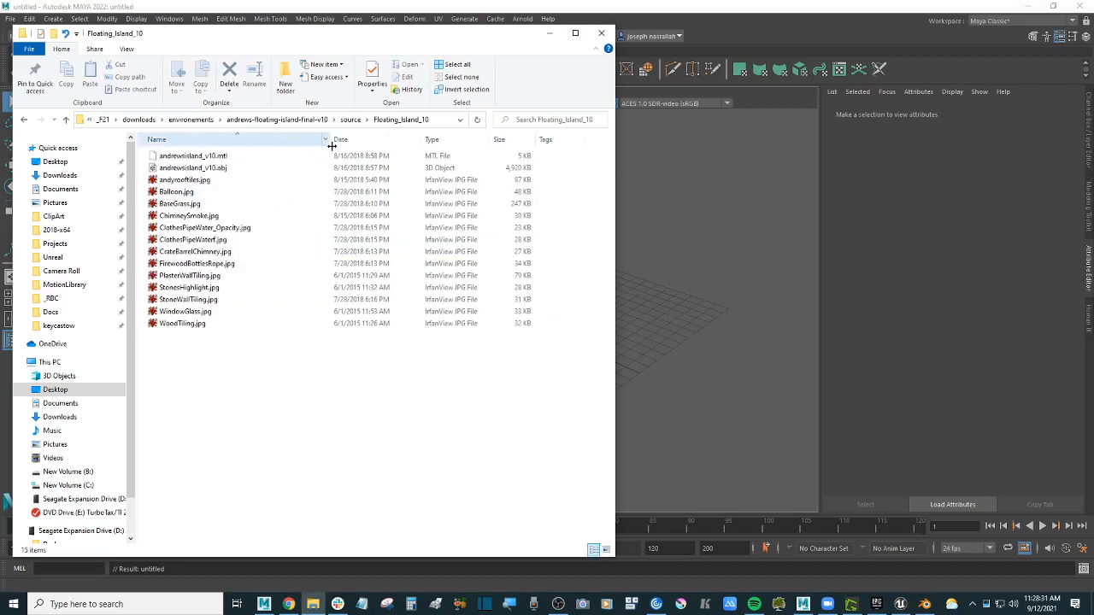
- Import andrewsisland_v10.obj from the Floating_Island_10 folder into the empty Maya scene
left_click(214, 168)
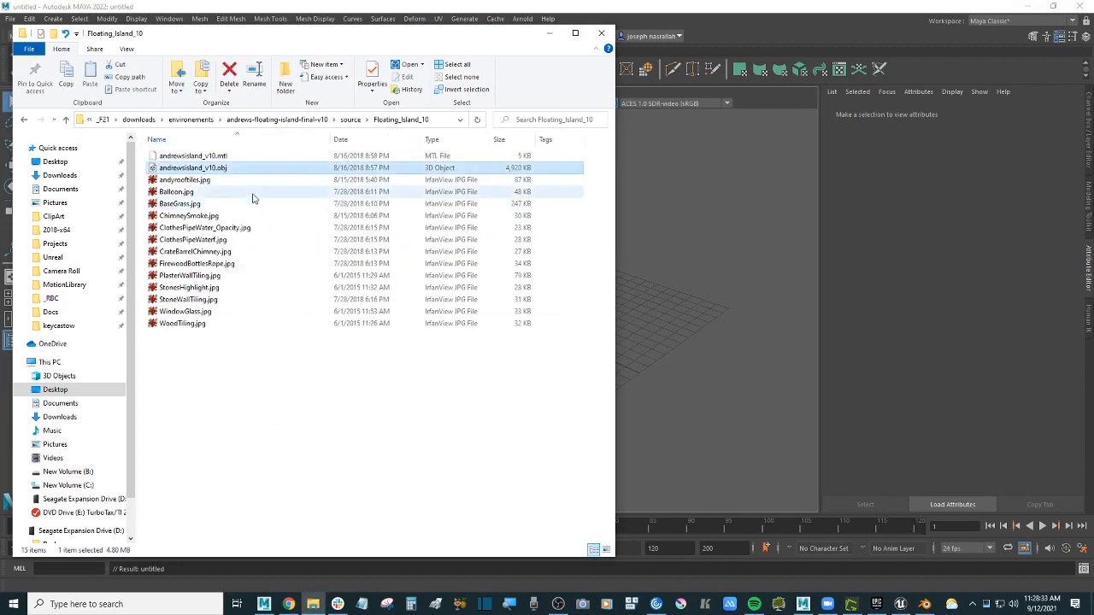
left_click_drag(225, 171, 667, 252)
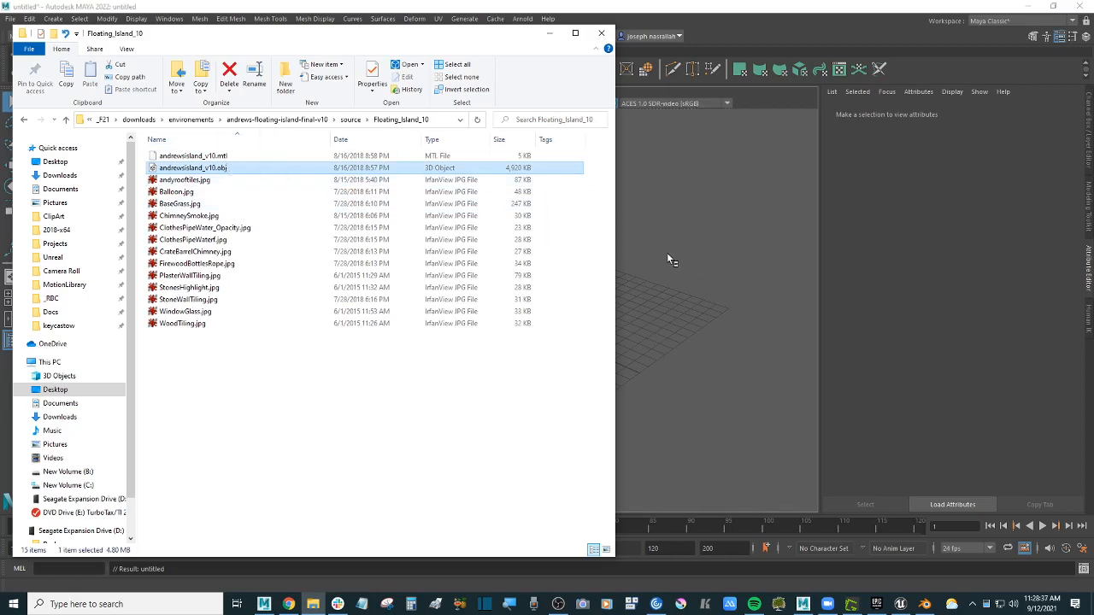
left_click(667, 254)
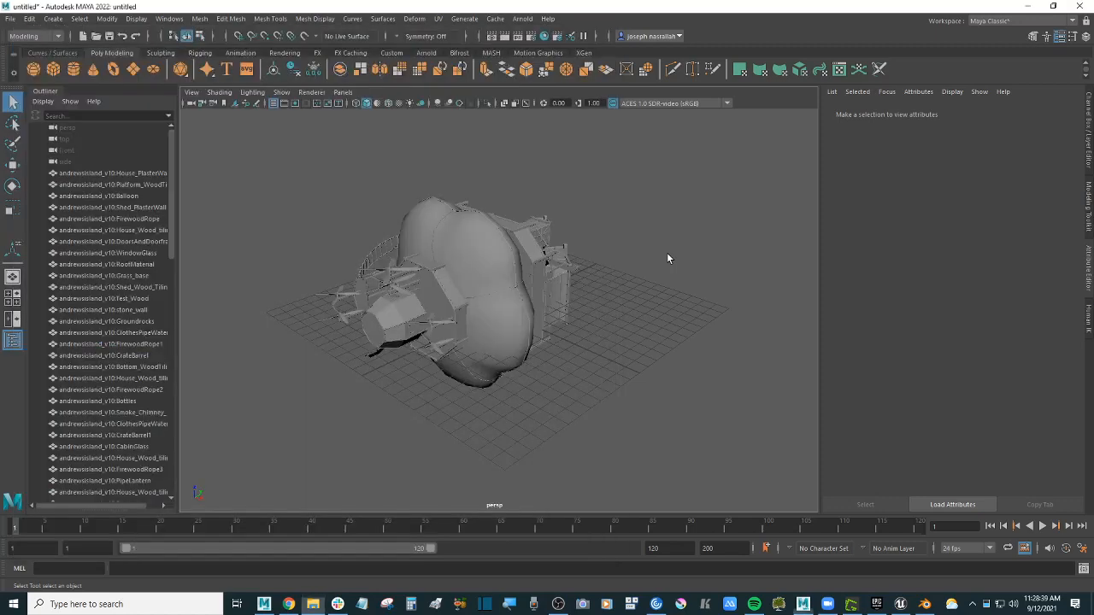
- Set the world coordinate system's up axis to Y in the Maya preferences and save them
left_click_drag(665, 258, 564, 258, "alt")
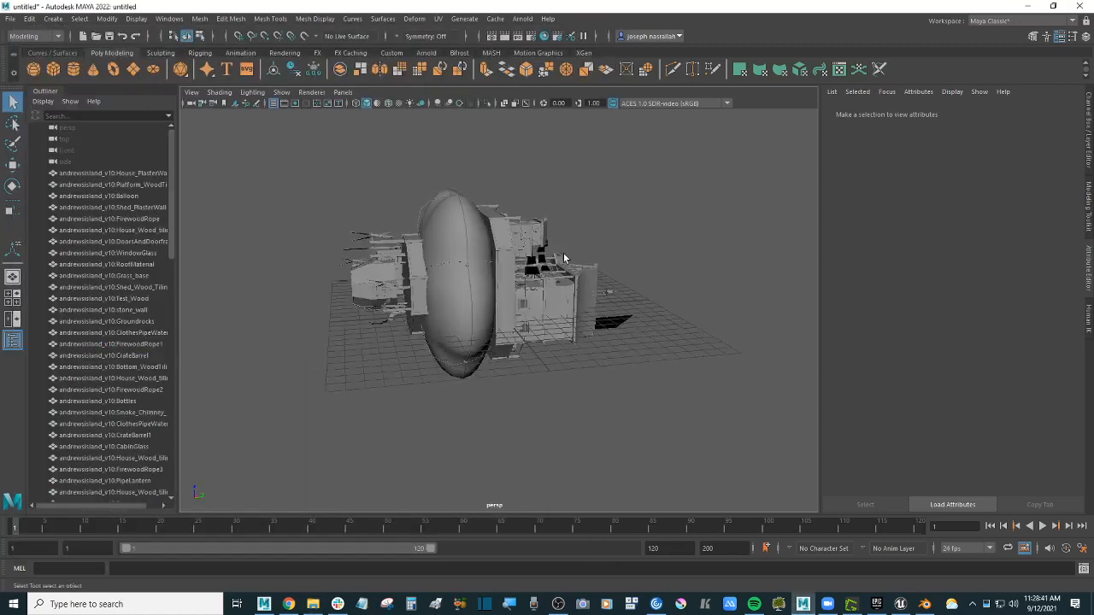
scroll(563, 257, "up", 4)
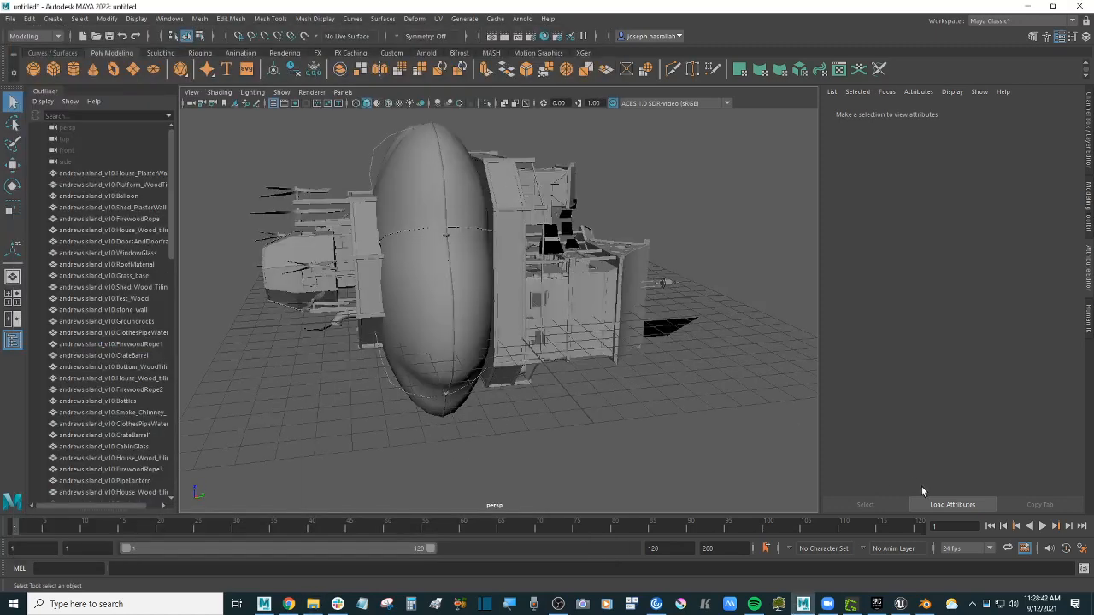
left_click(1084, 548)
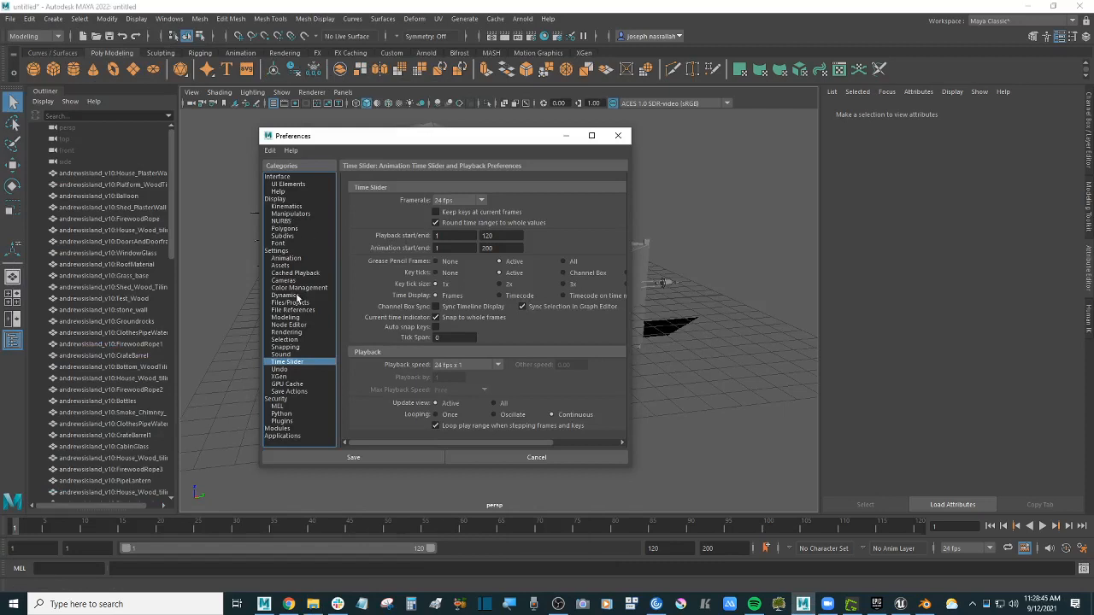
left_click(277, 250)
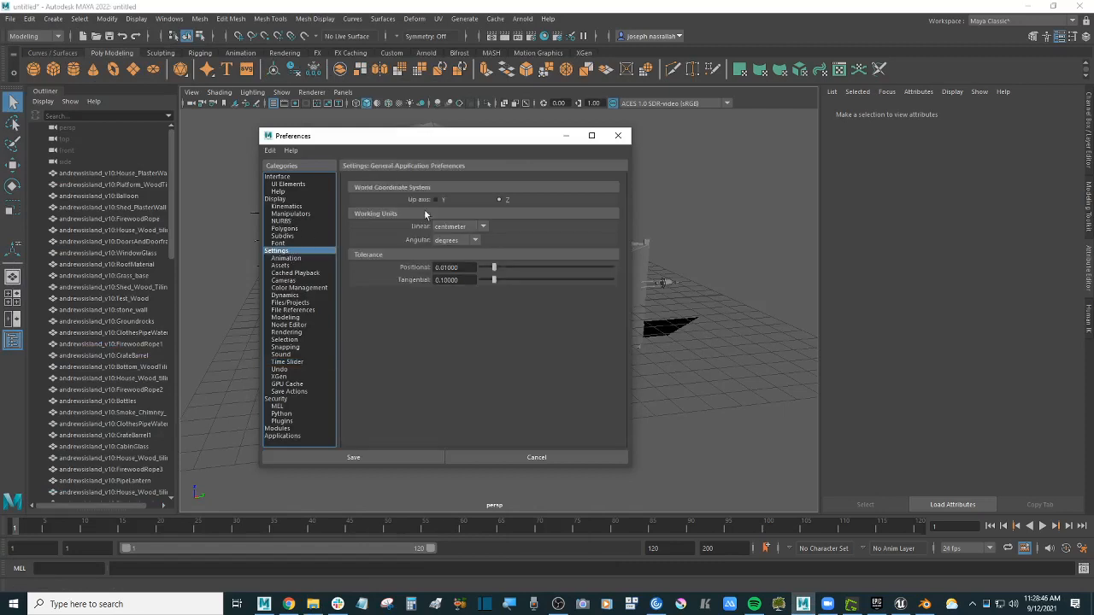
left_click(404, 458)
left_click_drag(484, 427, 645, 429, "alt")
- Turn on textured display in the perspective view and frame the whole floating island
left_click(398, 103)
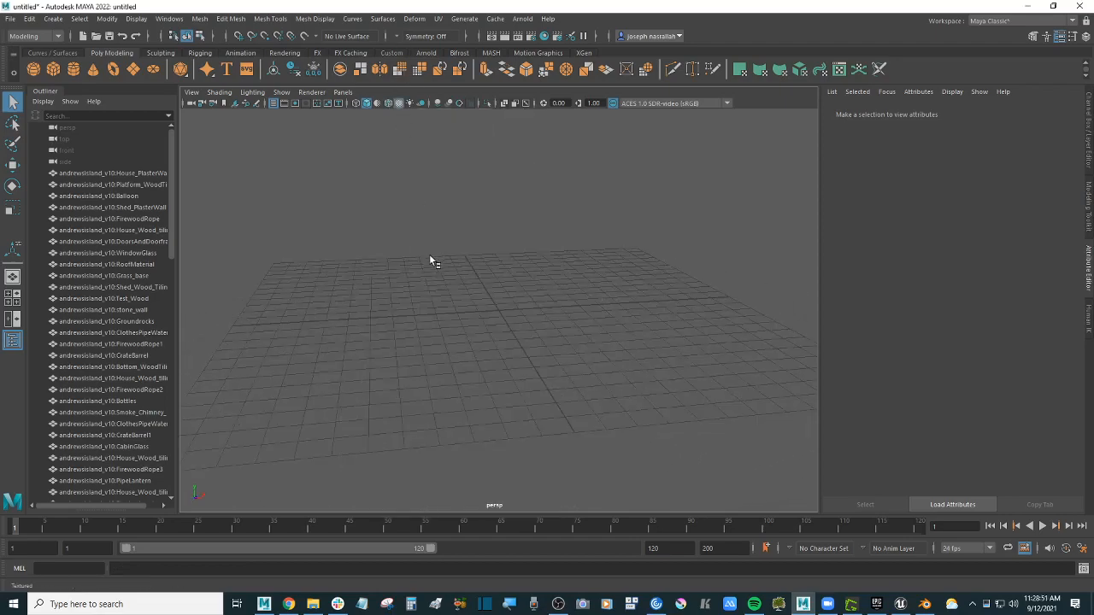
left_click_drag(435, 245, 402, 241, "alt")
scroll(402, 241, "down", 4)
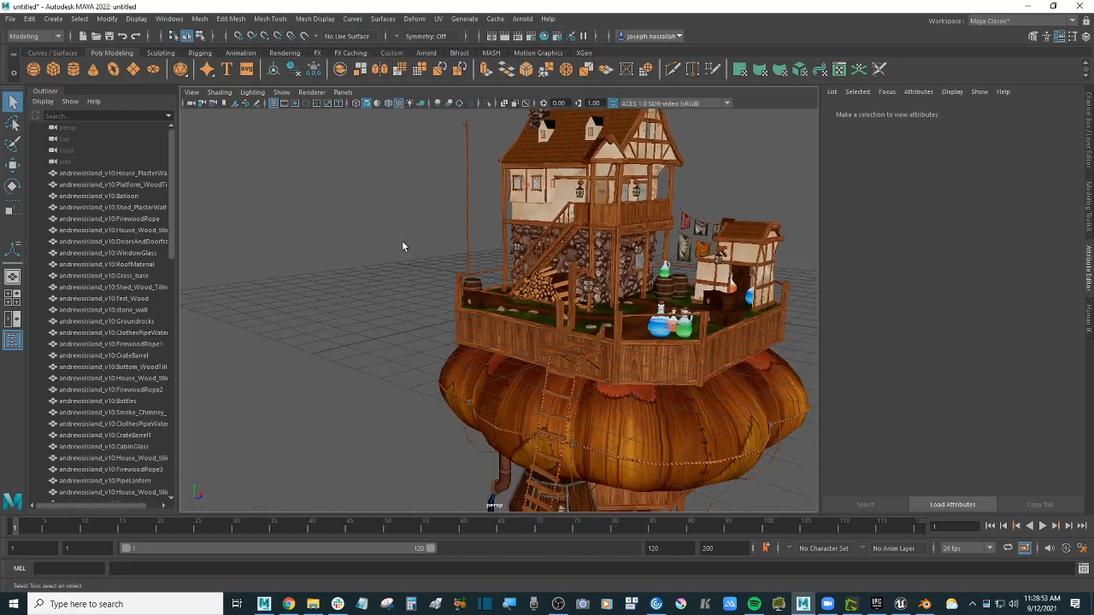
scroll(637, 354, "up", 1)
- Examine the island's separate meshes by selecting the balloon, the chimney bolts and the bottom wood parts
left_click(563, 351)
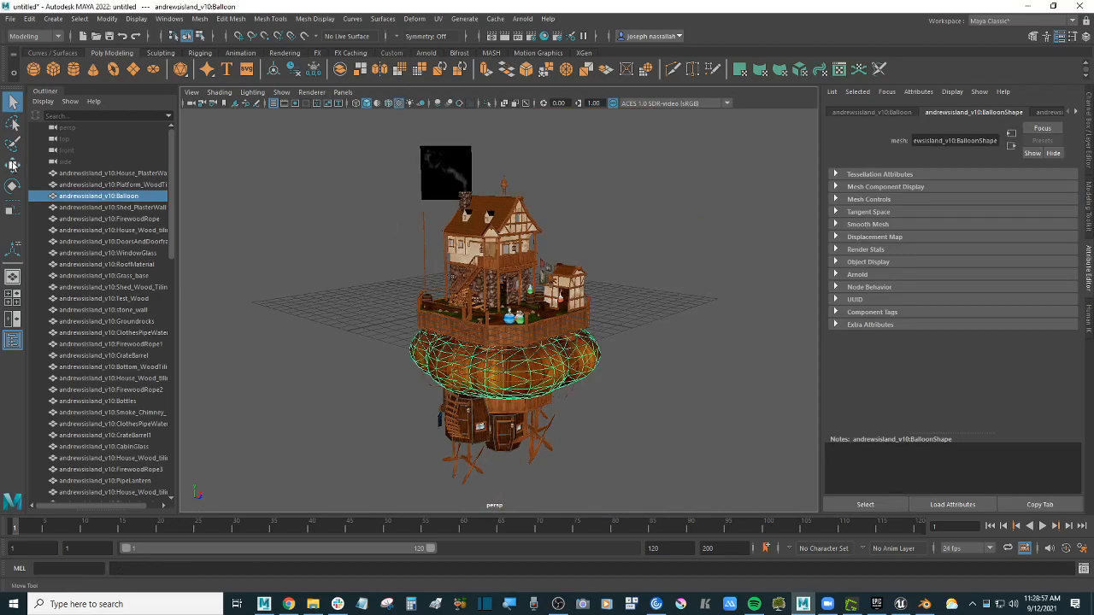
key("w")
scroll(650, 355, "up", 4)
mouse_move(661, 350)
left_mouse_down("alt")
mouse_move(672, 334)
mouse_move(530, 305)
mouse_move(669, 352)
mouse_move(661, 340)
left_mouse_up("alt")
middle_click_drag(652, 415, 631, 301, "alt")
scroll(630, 303, "up", 4)
left_click(574, 424)
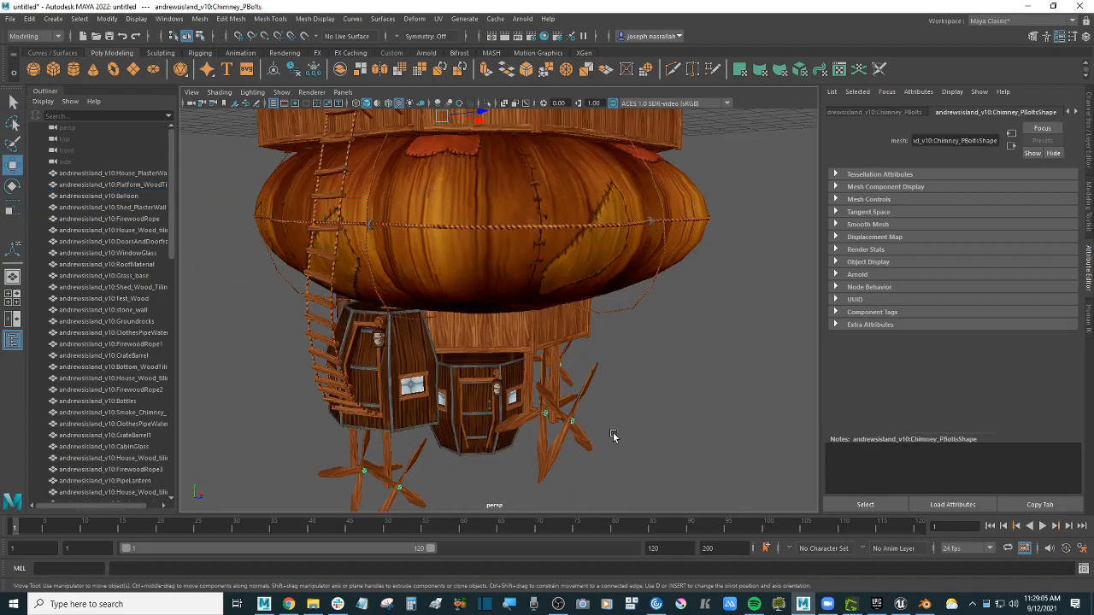
left_click(581, 437)
scroll(589, 434, "down", 5)
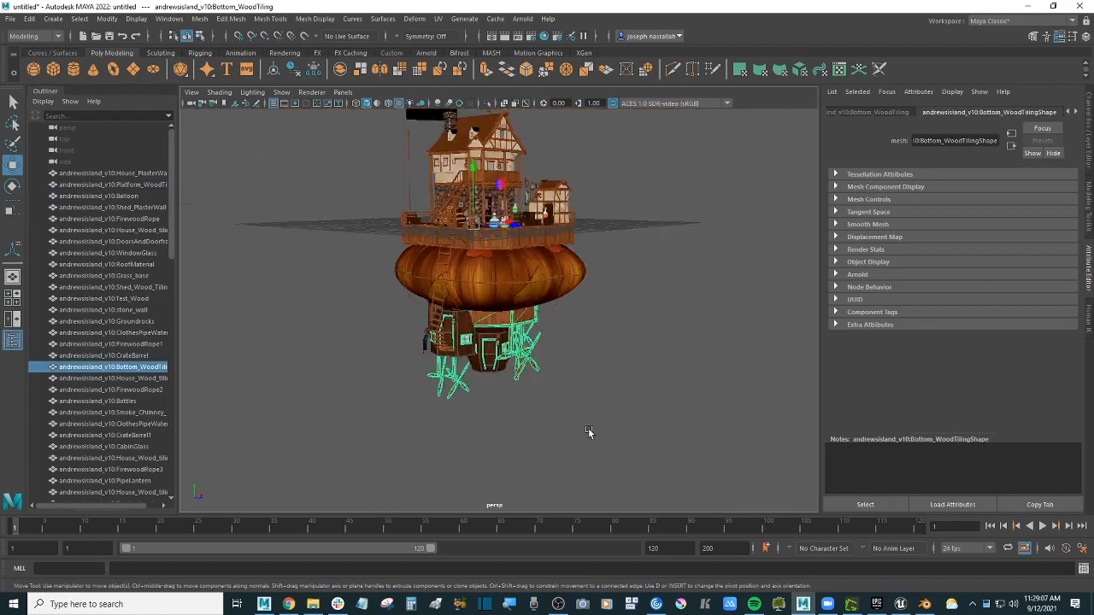
scroll(609, 333, "up", 1)
middle_click_drag(610, 333, 593, 349, "alt")
left_click_drag(618, 342, 606, 313, "alt")
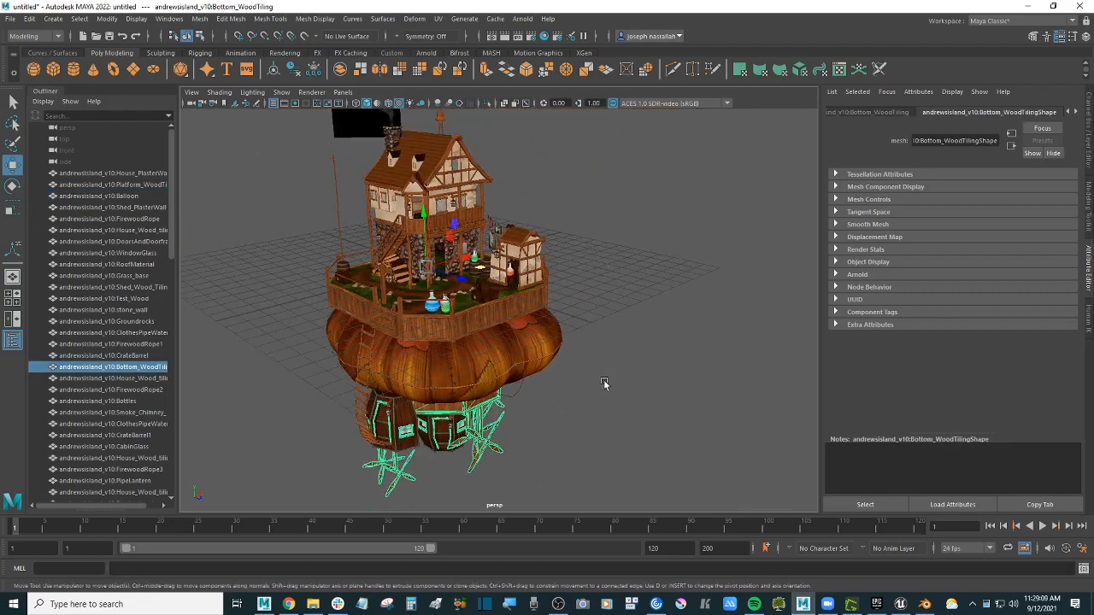
- Examine the island's house plaster wall, platform wood, balloon and firewood rope meshes, and widen the object list to show full names
left_click(610, 378)
left_click(98, 175)
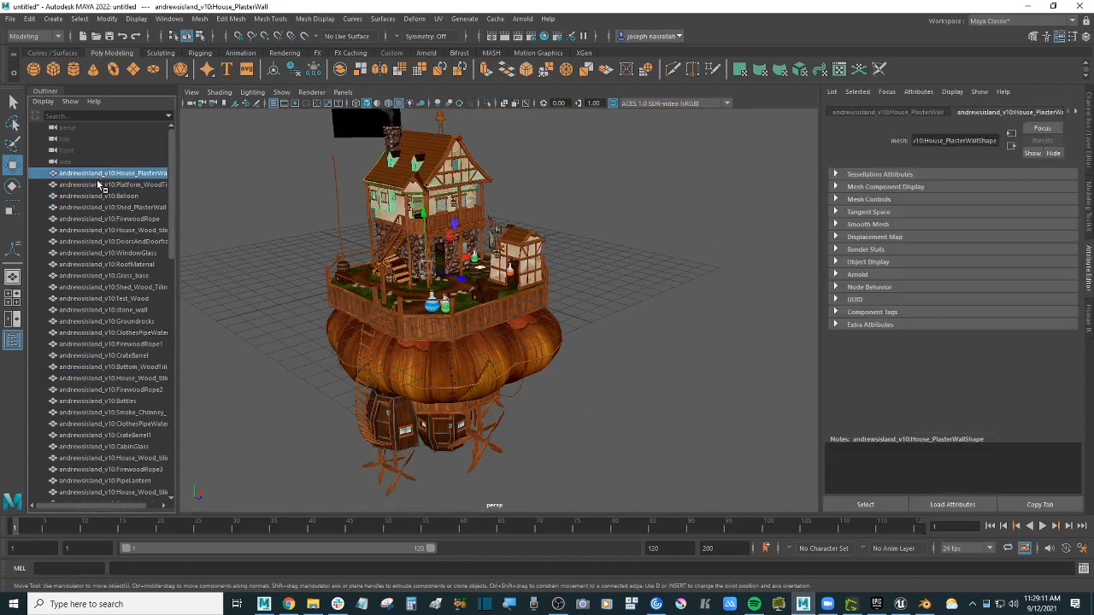
left_click(123, 186)
left_click(118, 197)
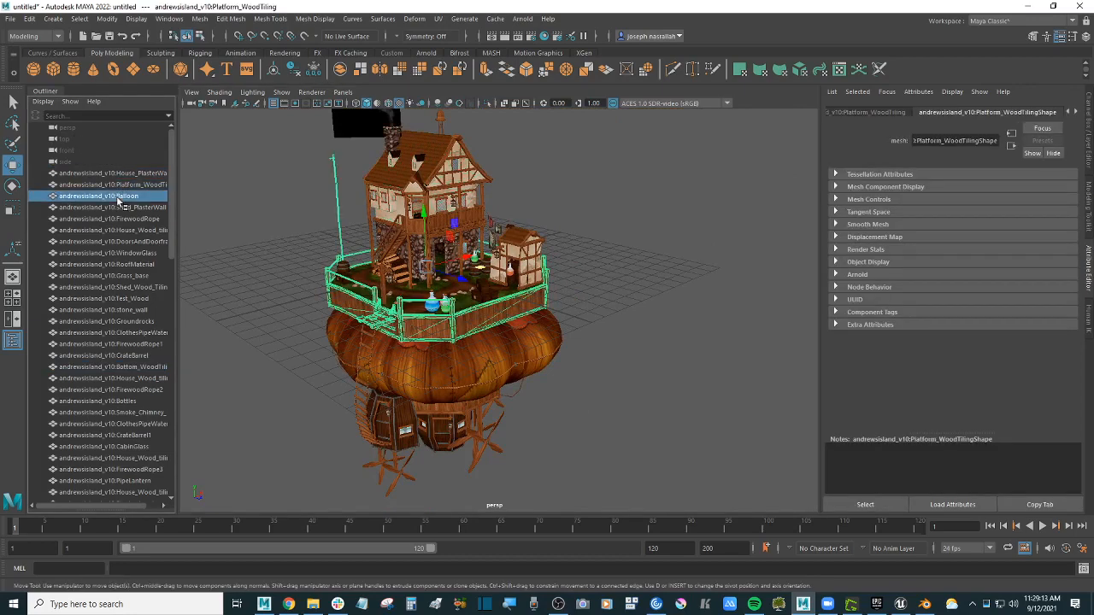
left_click(115, 219)
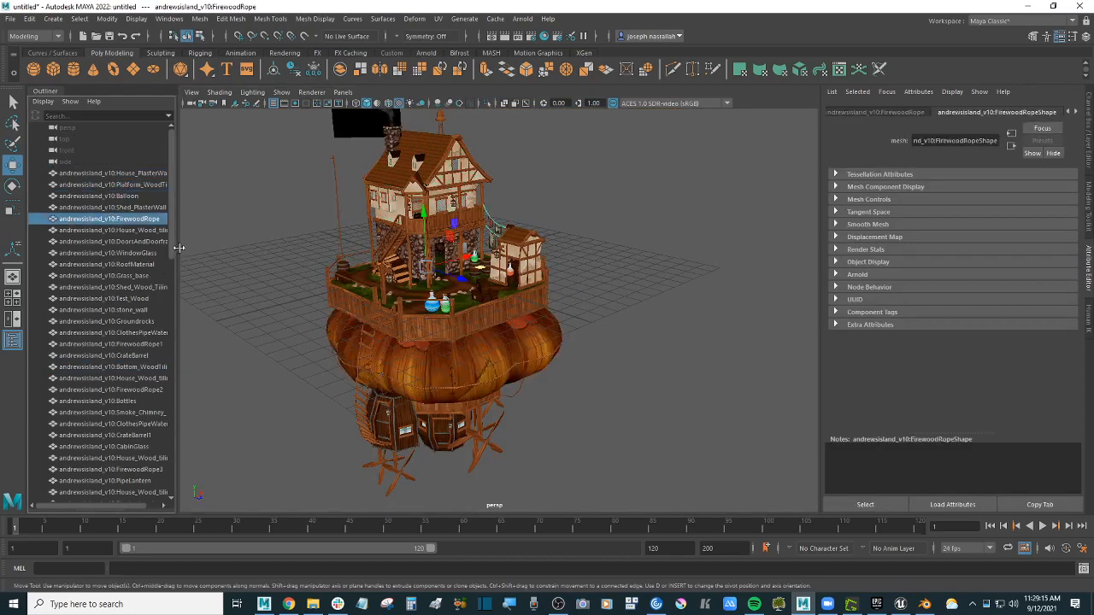
left_click_drag(179, 248, 219, 248)
left_click_drag(359, 233, 470, 192, "alt")
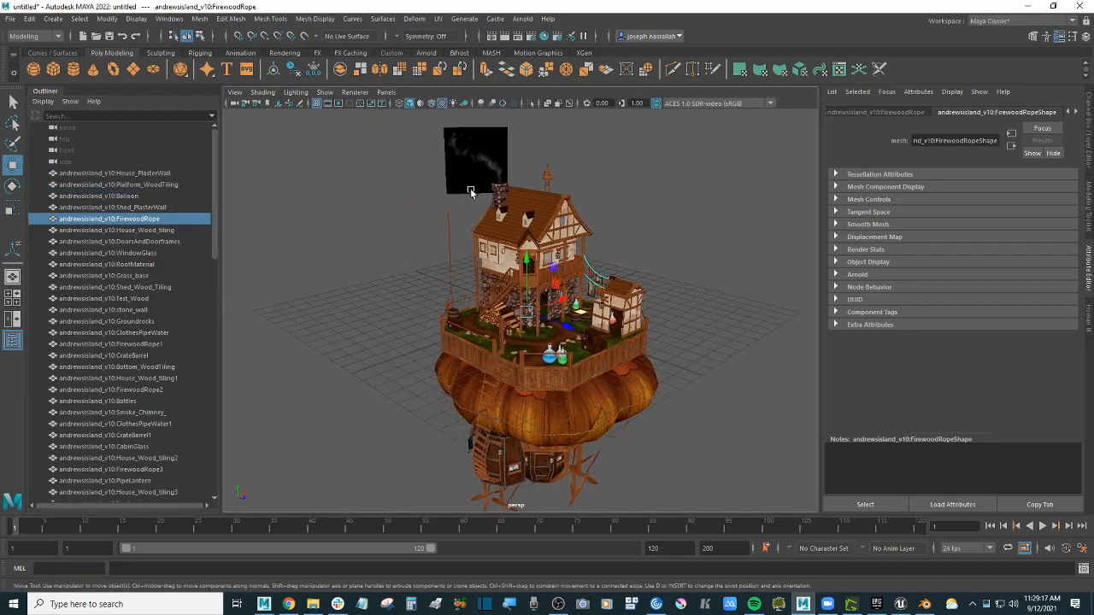
- Delete the black smoke plane above the chimney and look through the remaining meshes to the end of the object list
left_click(492, 167)
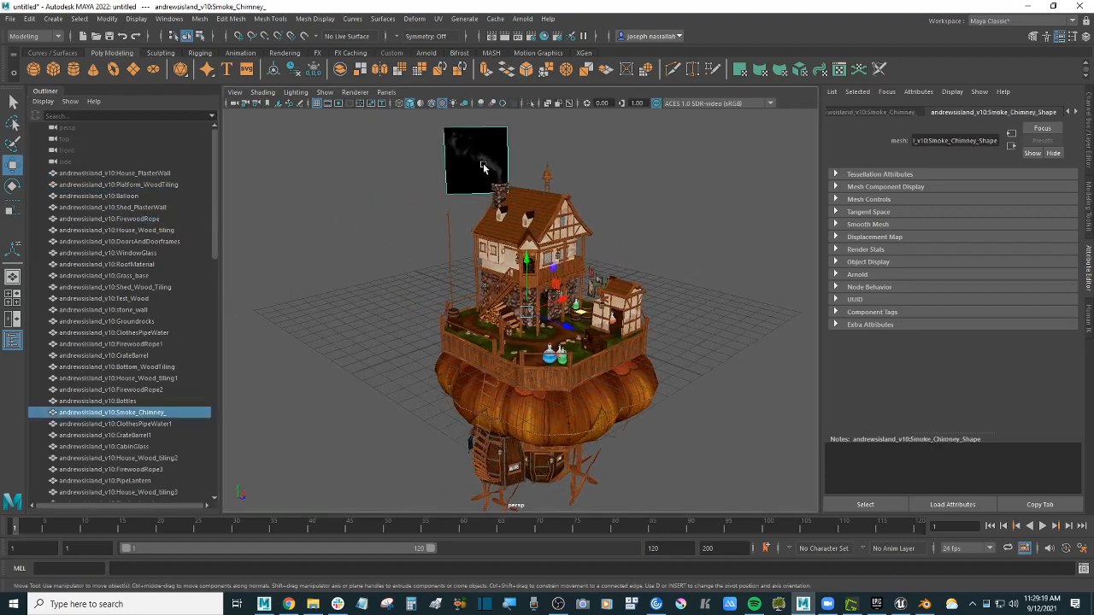
key("Delete")
left_click_drag(509, 271, 408, 227, "alt")
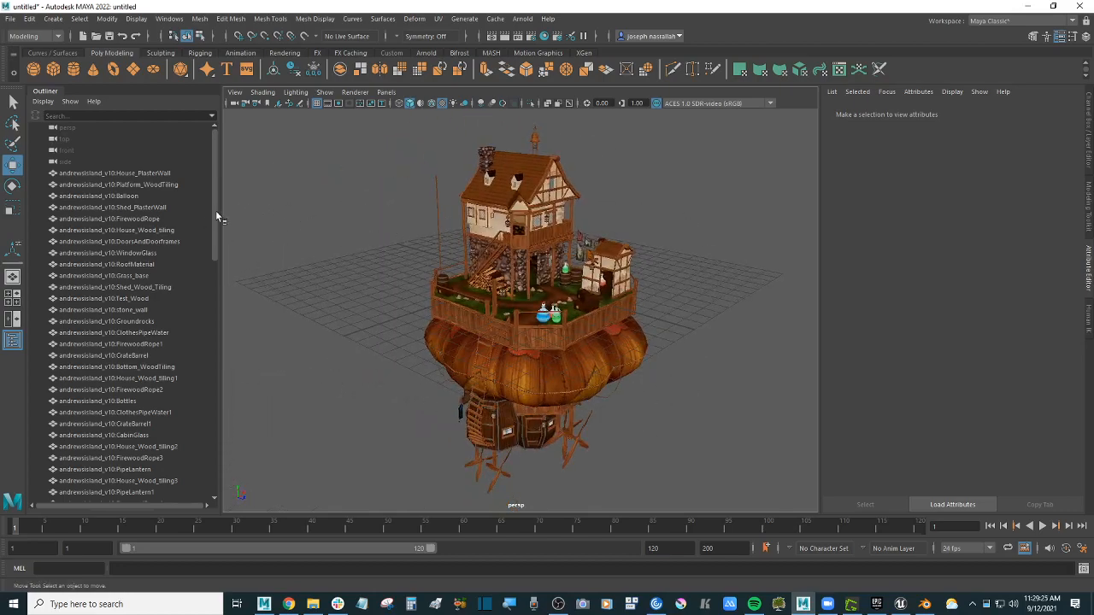
left_click_drag(216, 213, 216, 442)
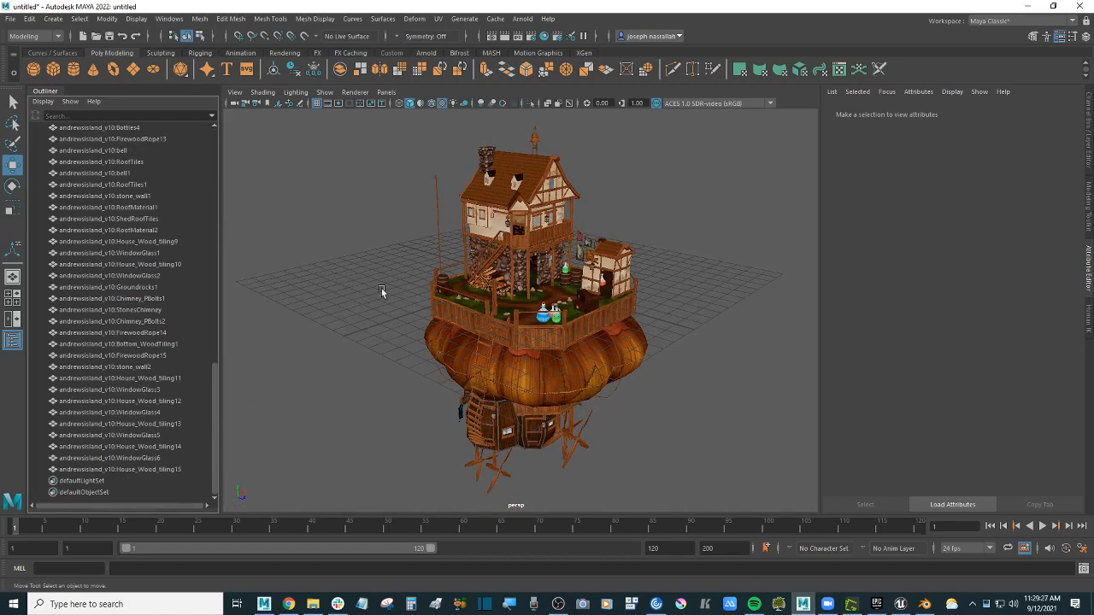
scroll(382, 291, "up", 3)
- Start saving the scene under a new name and go to the Dawson\_F21\Maya_Assets folder on the desktop
left_click(11, 18)
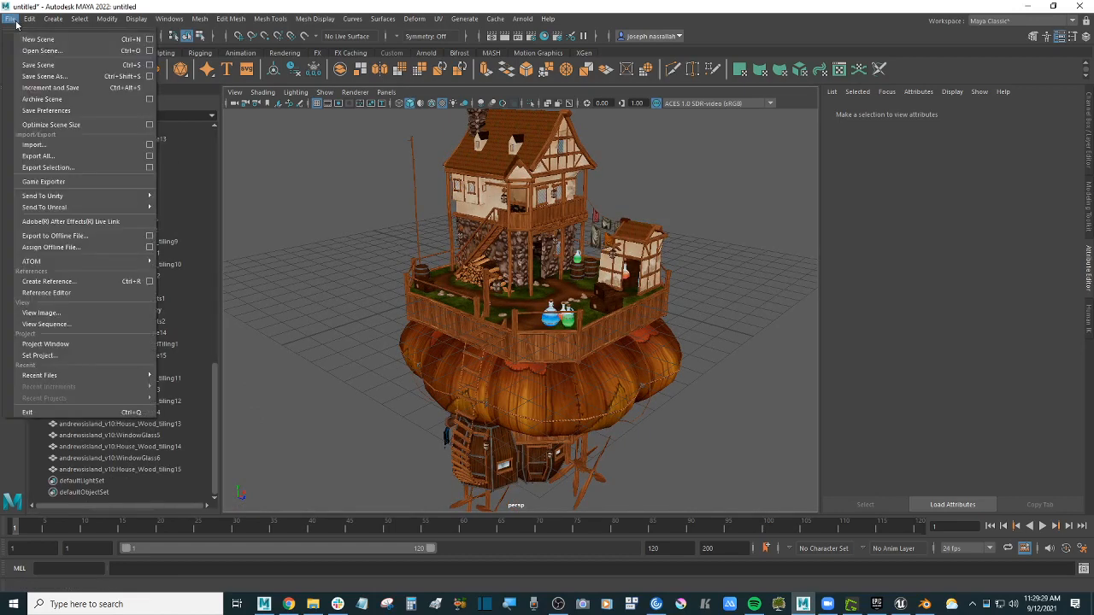
left_click(38, 7)
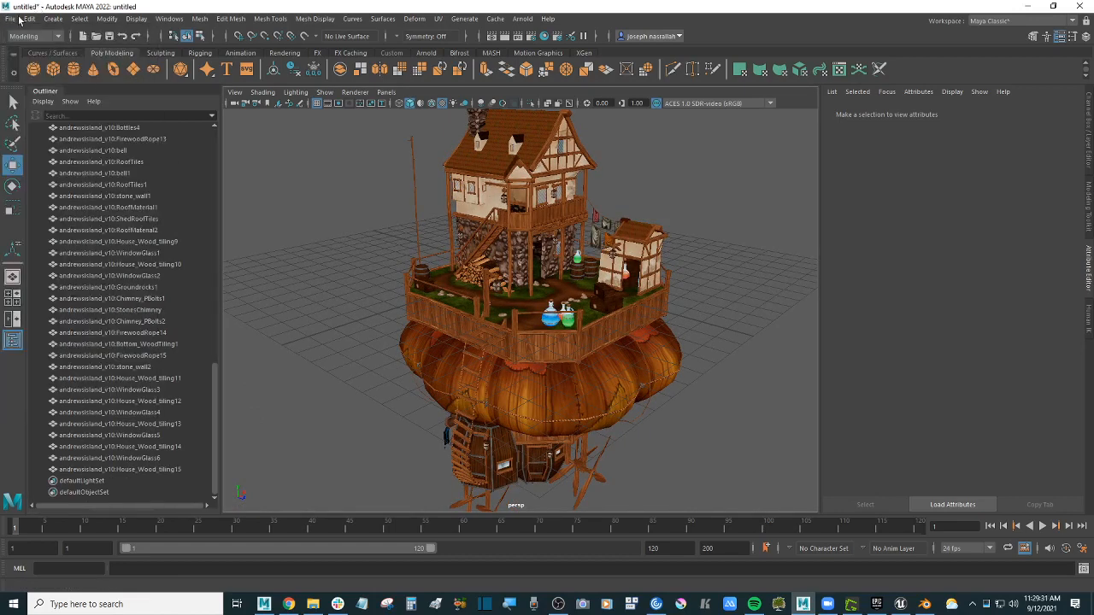
left_click(18, 19)
left_click(80, 77)
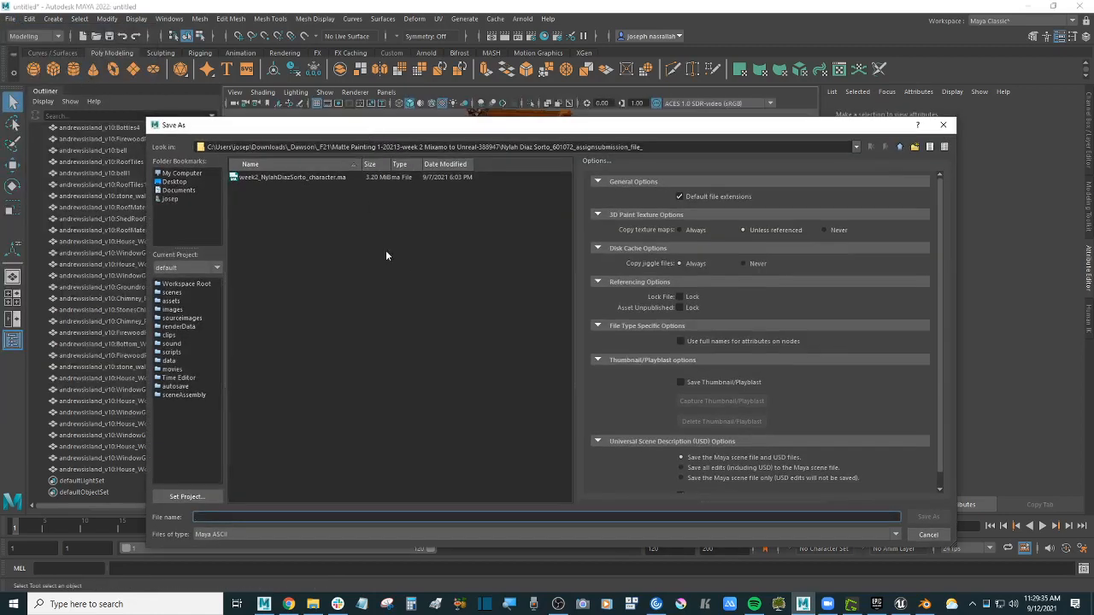
left_click(394, 256)
left_click(175, 184)
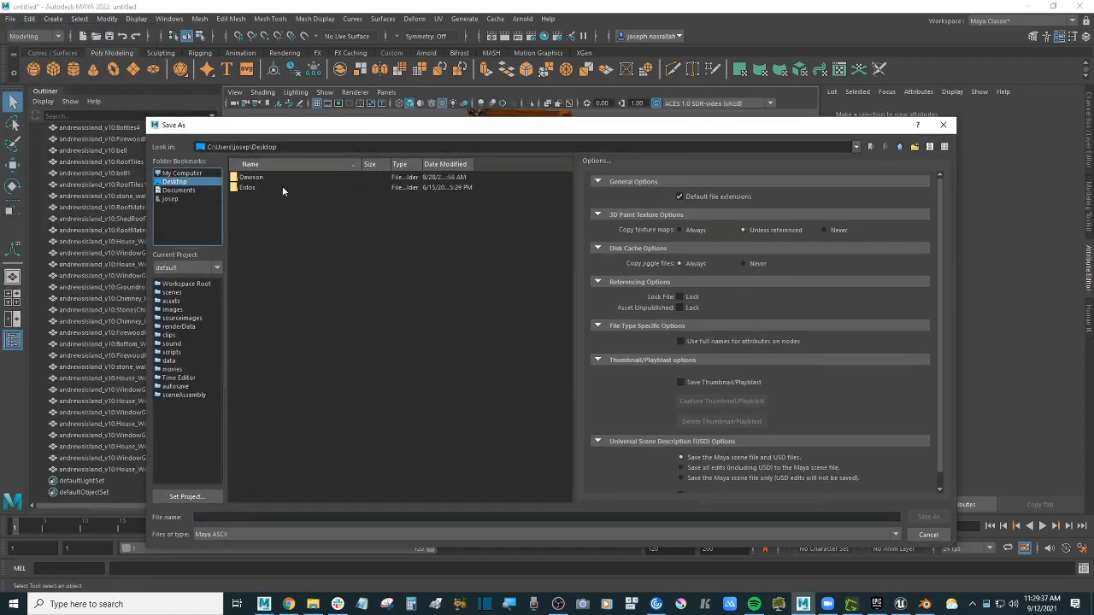
double_click(244, 178)
double_click(253, 184)
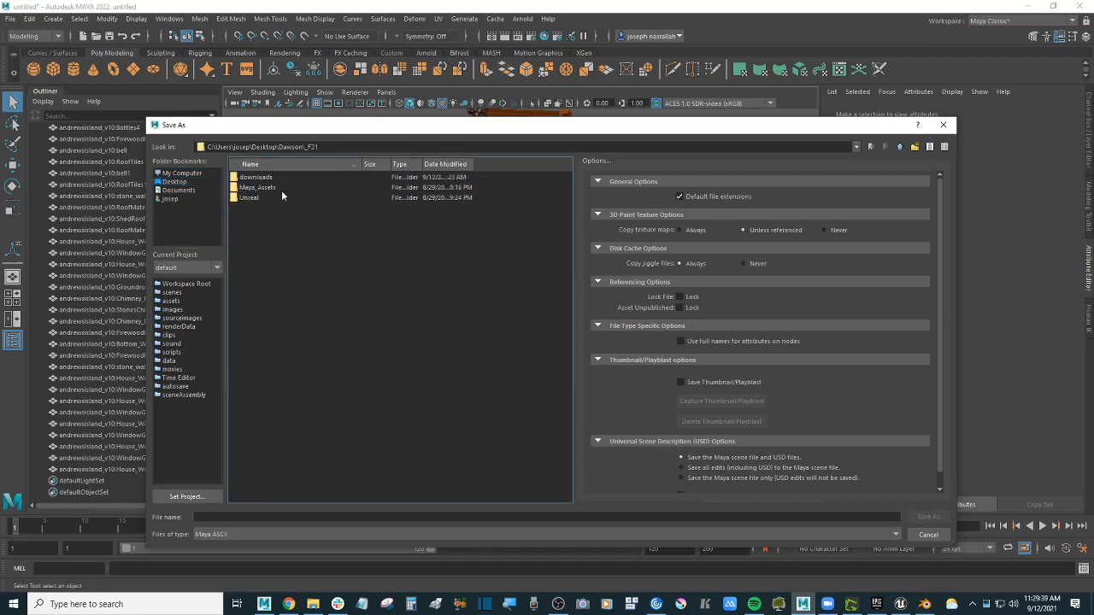
double_click(274, 186)
- Create and open a folder named Environement in Maya_Assets, and begin the scene's file name with week4_
left_click(915, 147)
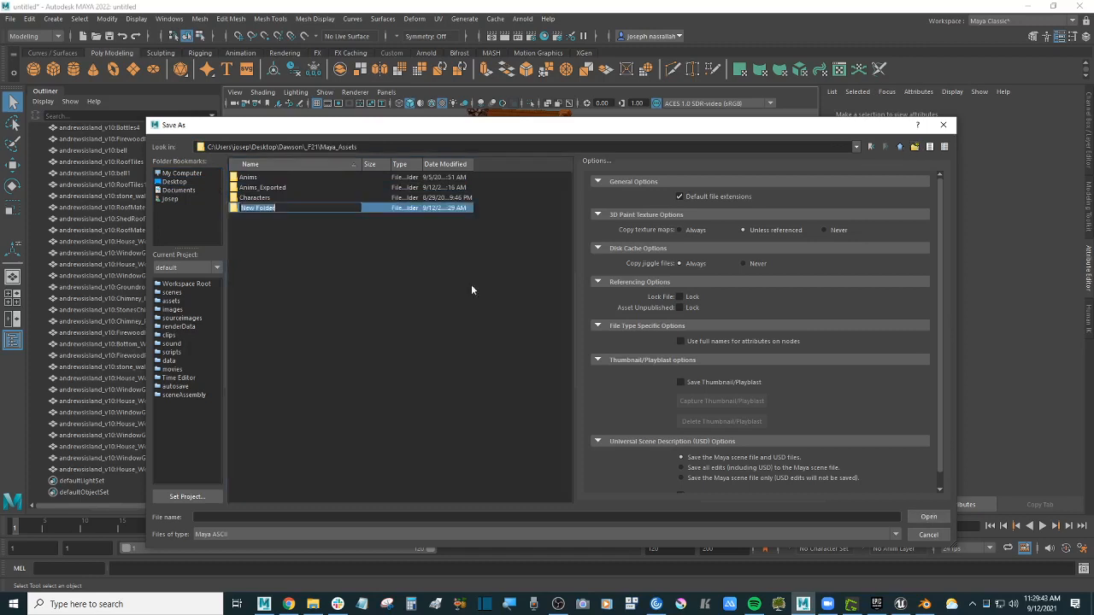
type("Environement")
key("Return")
key("Return")
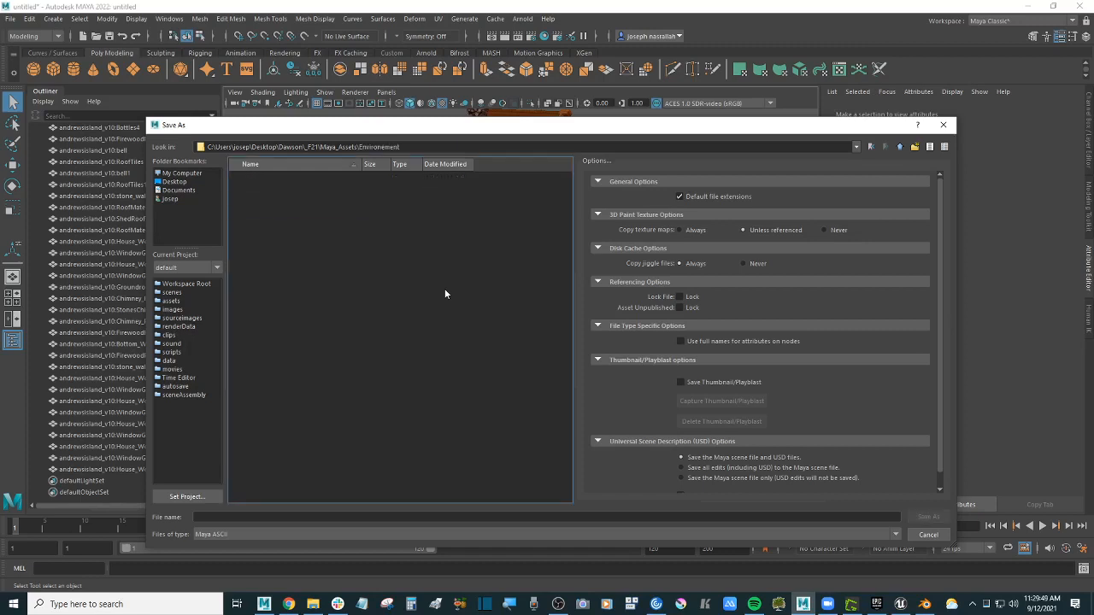
left_click(363, 515)
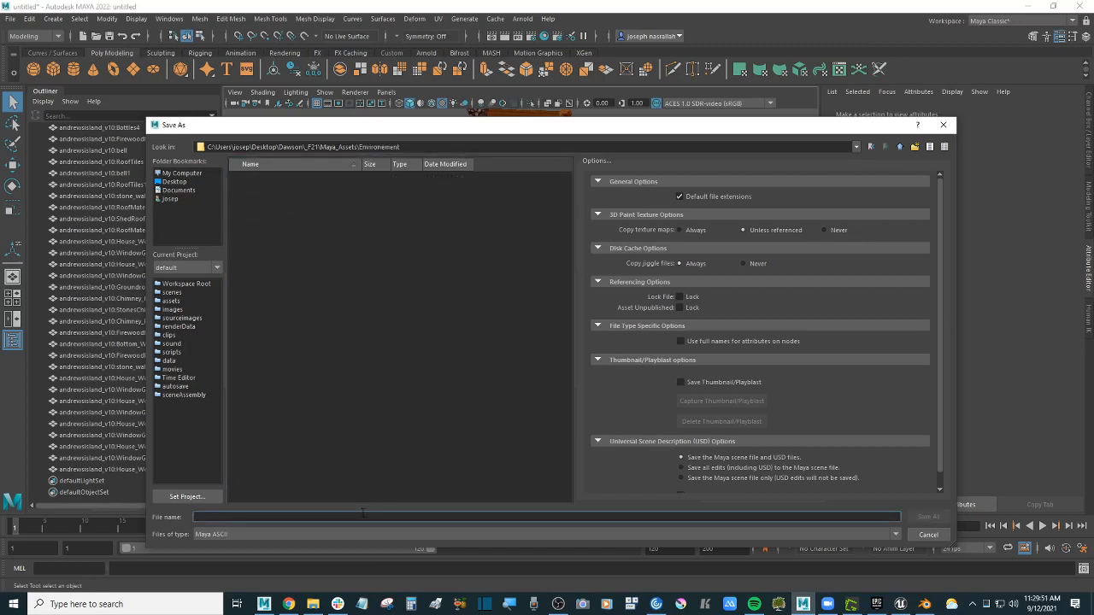
type("week4")
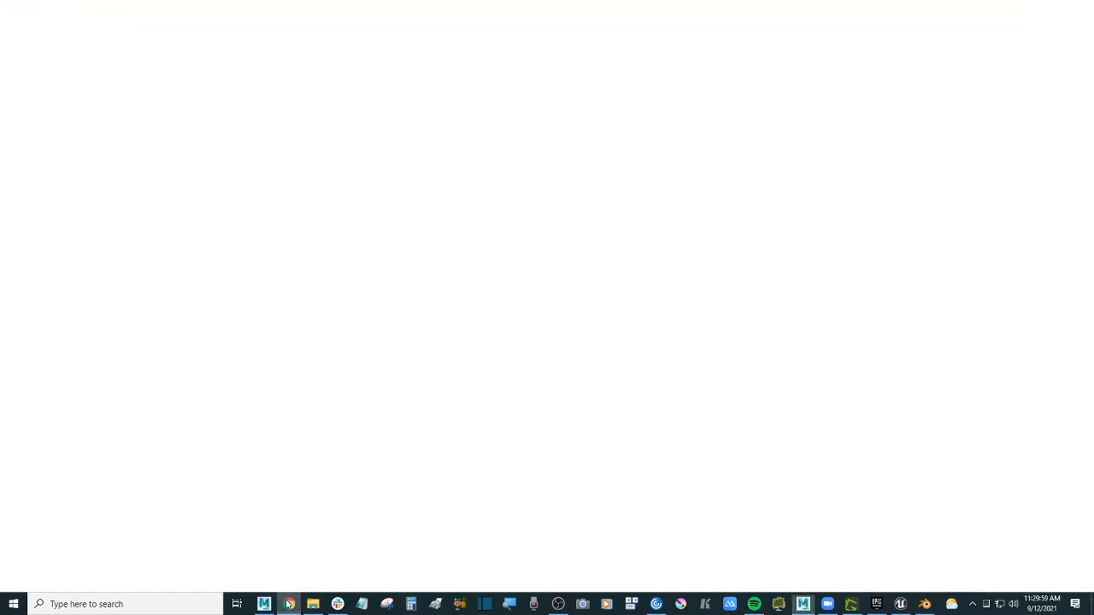
- Switch to Chrome, close the WinRAR download page, and open the Matte Painting course outline PDF from the Downloads folder
left_click(288, 604)
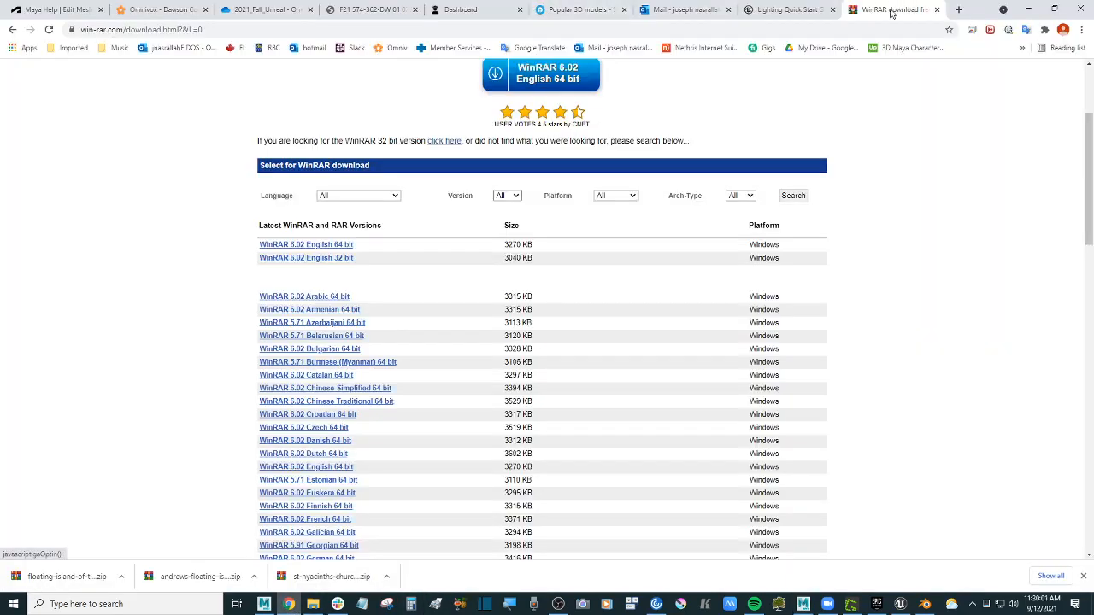
key("ctrl+w")
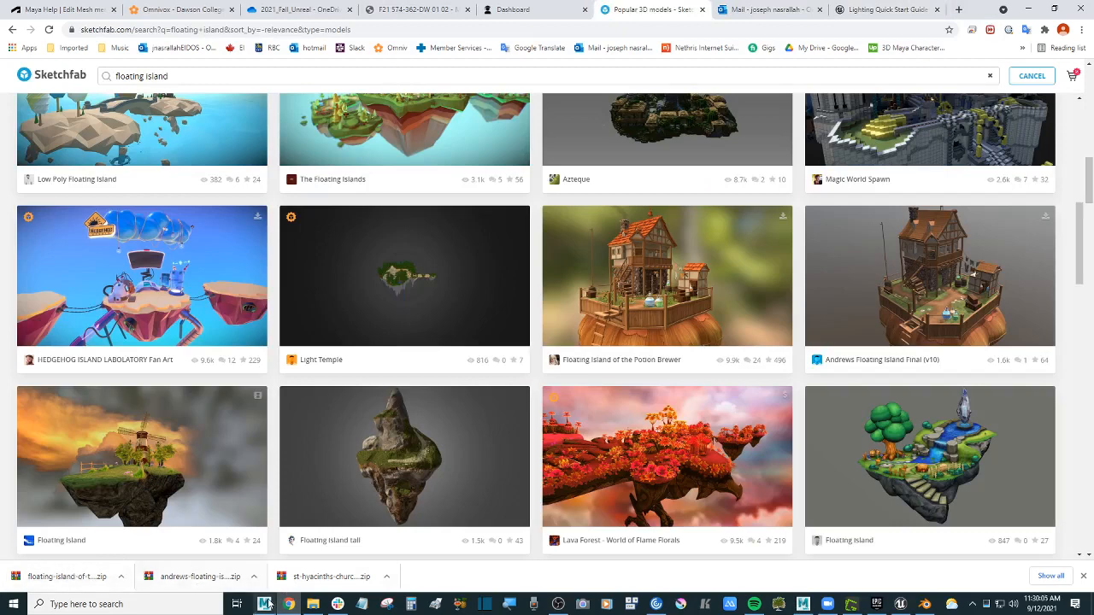
left_click(312, 605)
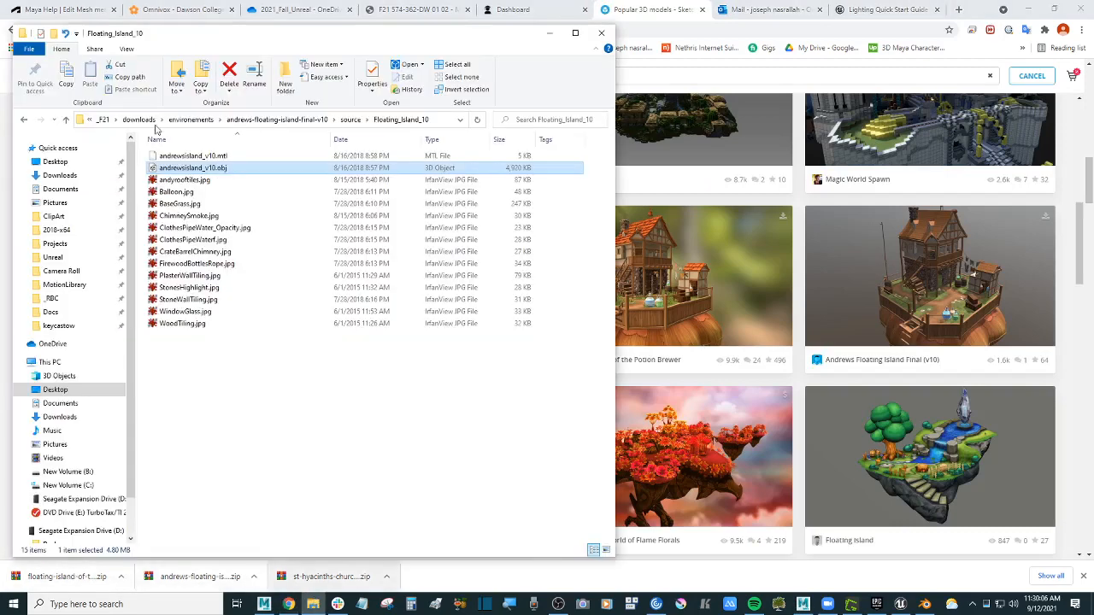
left_click(72, 175)
left_click(260, 159)
double_click(261, 157)
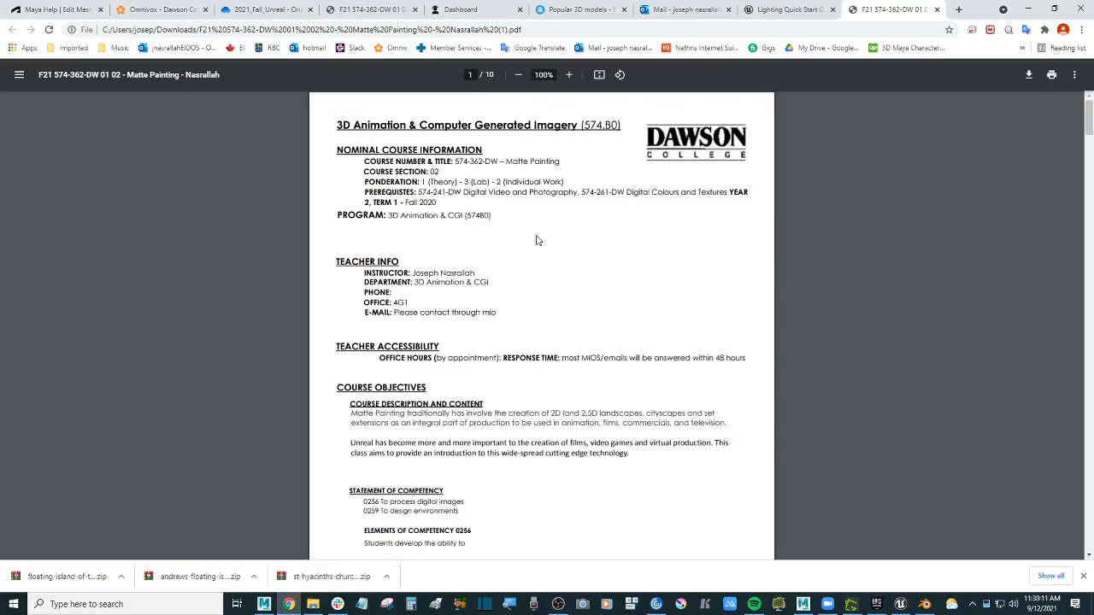
- Look up the week 4 assignment in the course outline's schedule and return to Maya's save dialog
scroll(581, 260, "down", 20)
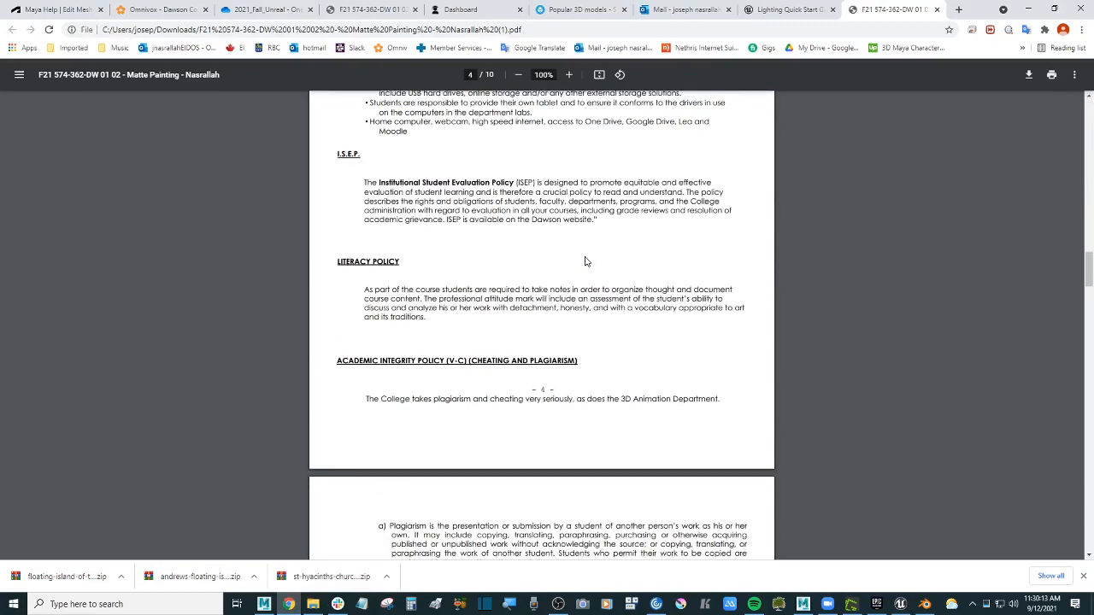
scroll(585, 260, "down", 20)
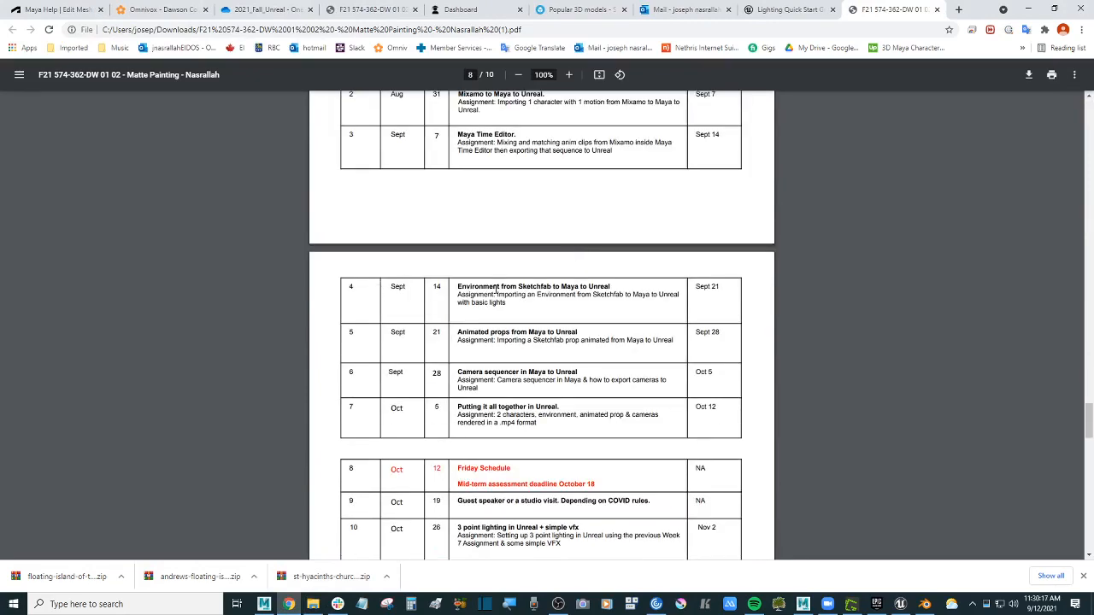
left_click_drag(475, 288, 560, 288)
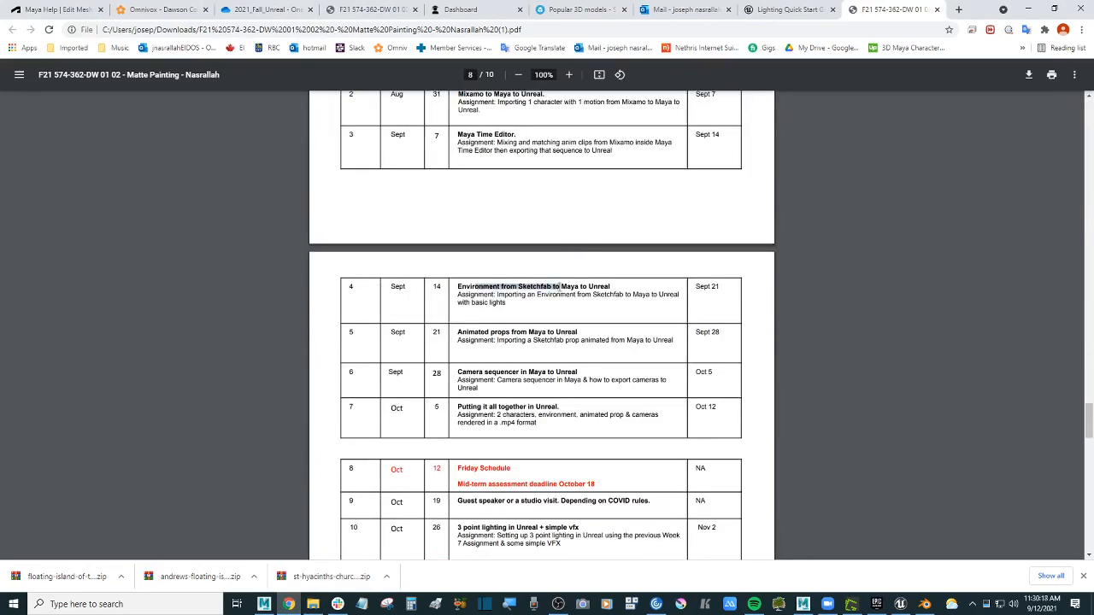
left_click(1031, 10)
left_click(679, 7)
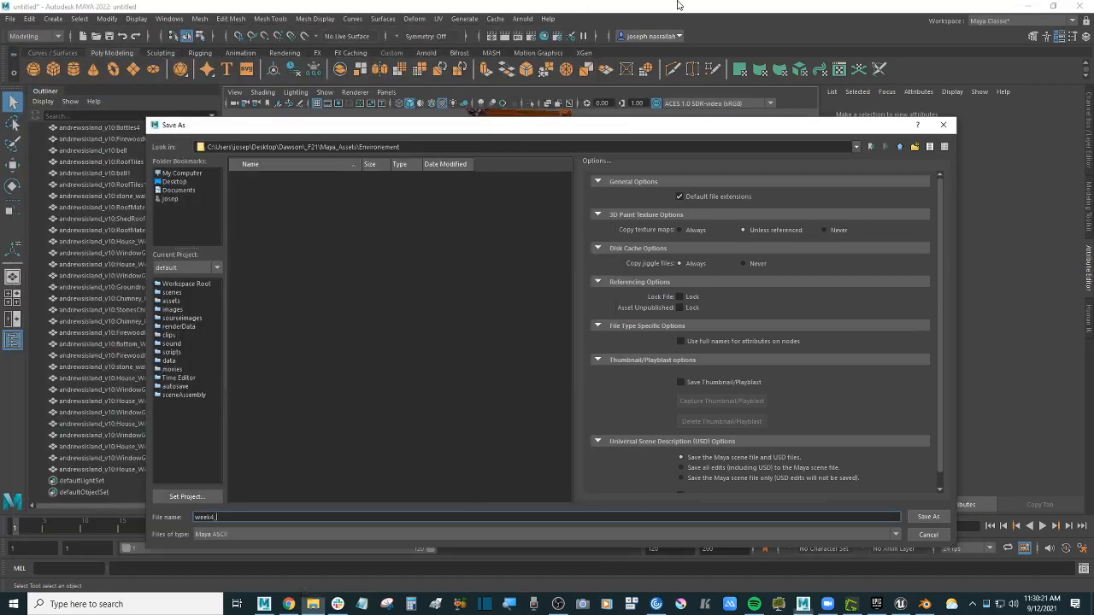
- Complete the file name as week4_, the author's name and _flaoting_island, and save the scene as Maya ASCII
type("_island")
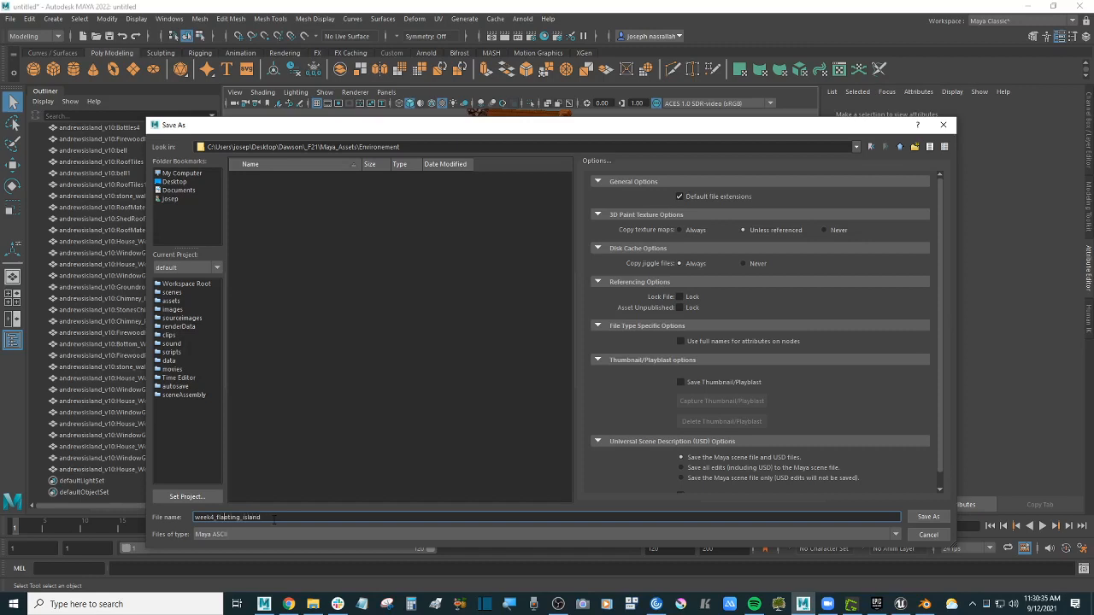
type("jnasrallah_")
key("Return")
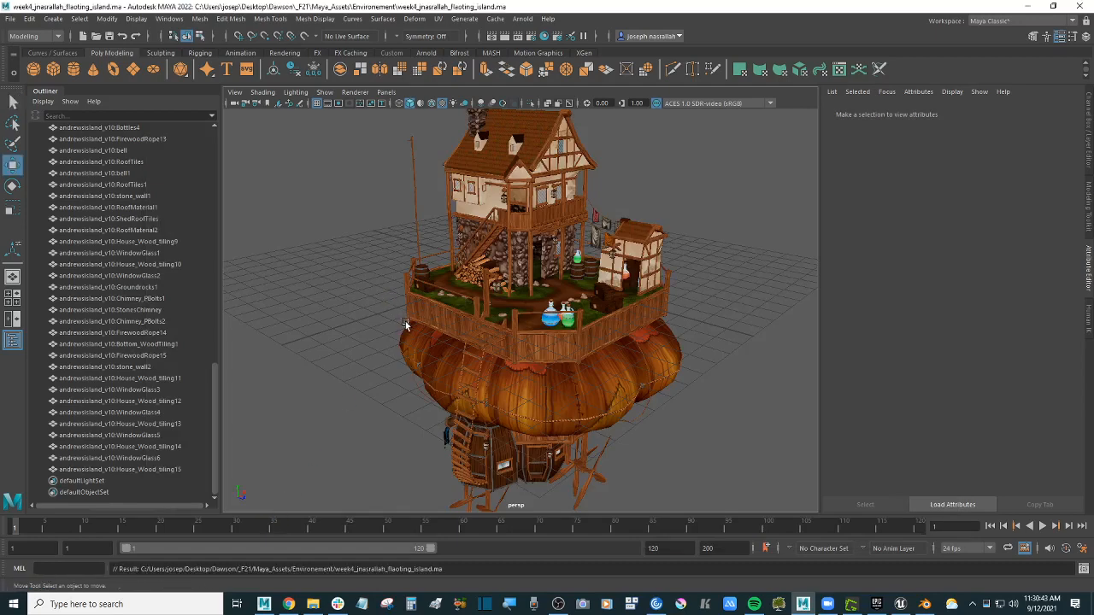
- Examine the separate house wood, window glass and chimney bolt meshes near the end of the object list
left_click(145, 470)
scroll(478, 368, "down", 5)
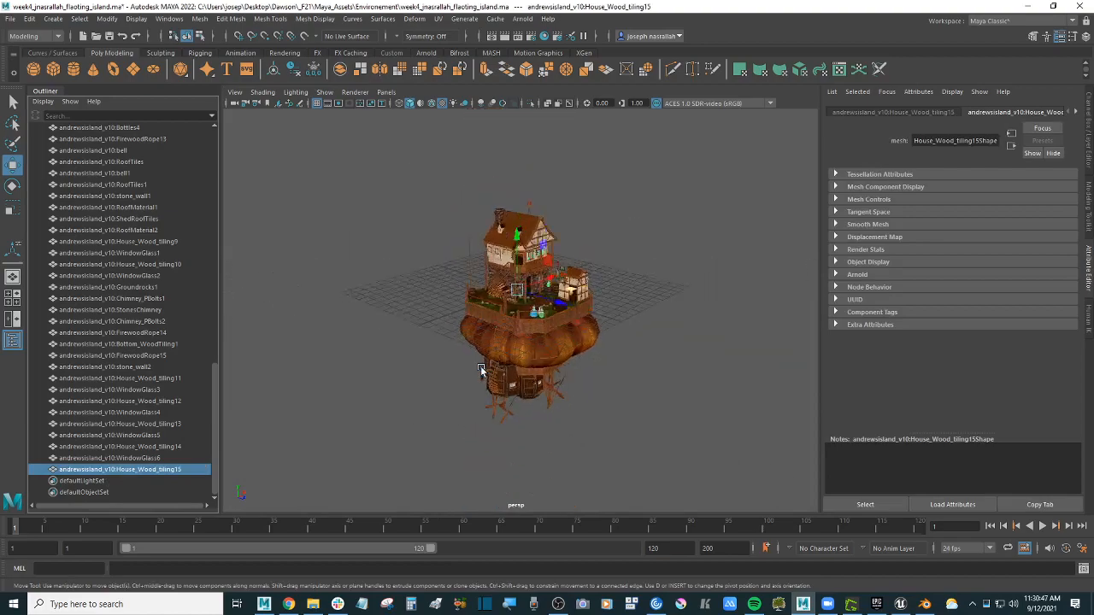
scroll(480, 366, "up", 5)
left_click_drag(438, 356, 410, 410, "alt")
left_click(149, 459)
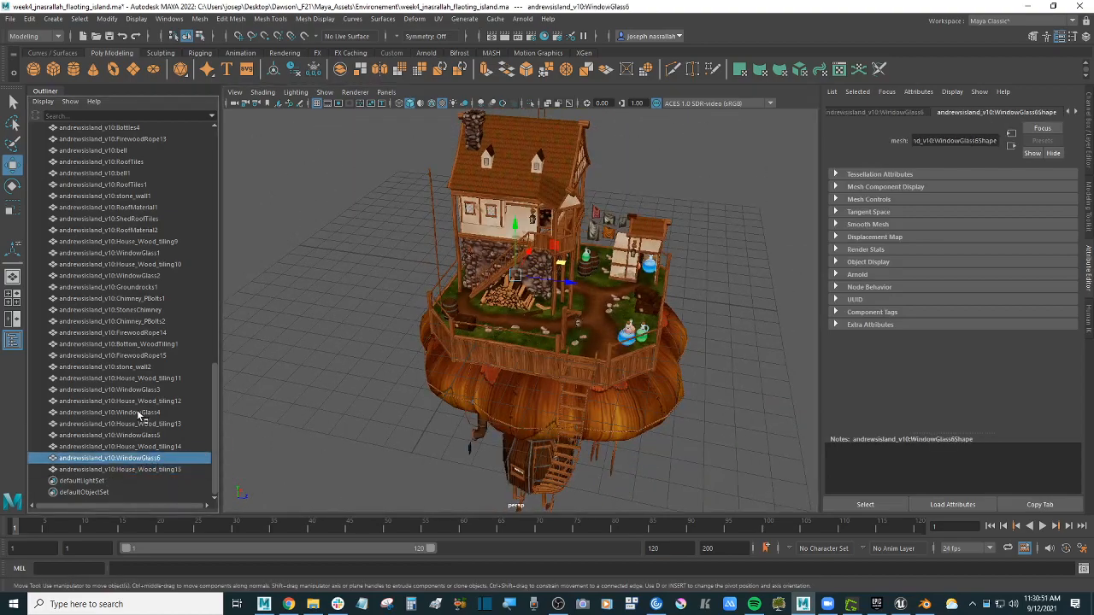
left_click(142, 412)
left_click(150, 321)
- Select all the island's meshes from House_Wood_tiling15 up to House_PlasterWall and group them
left_click(148, 470)
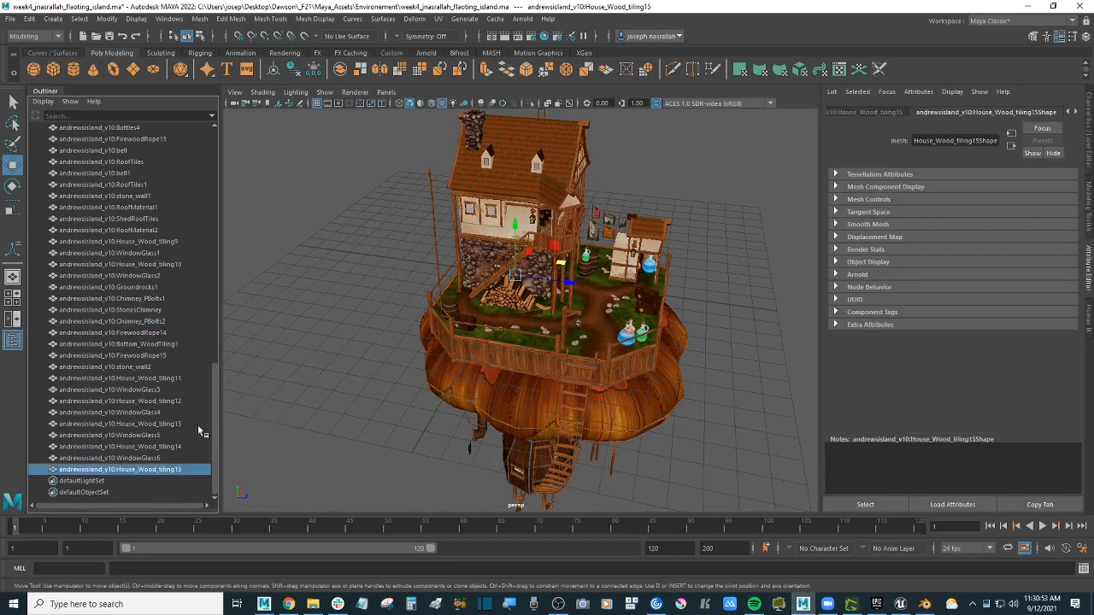
left_click_drag(214, 397, 194, 143)
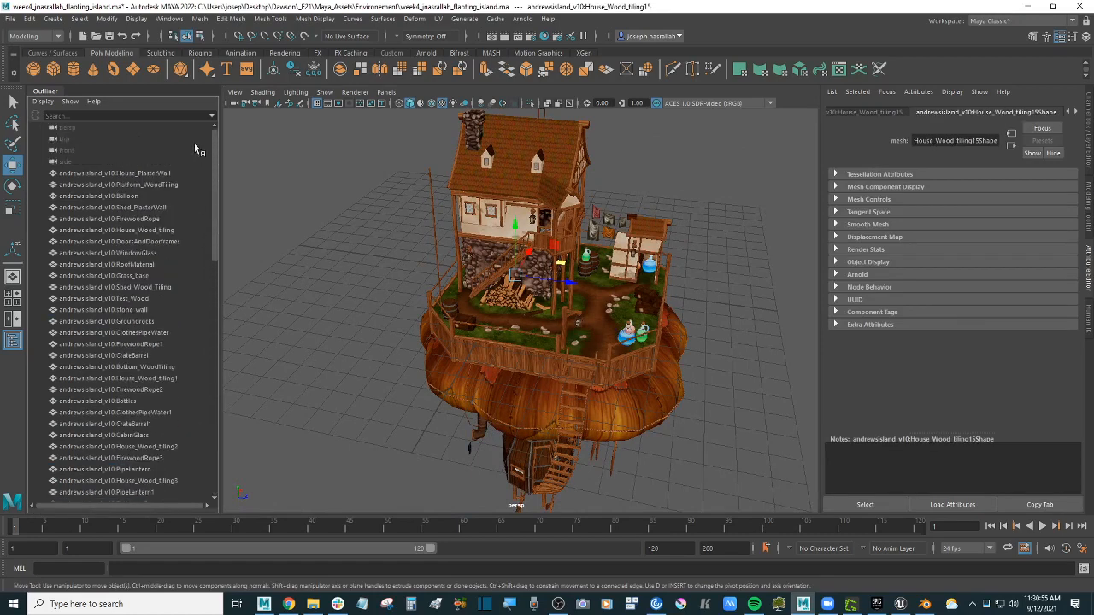
left_click(158, 175, "shift")
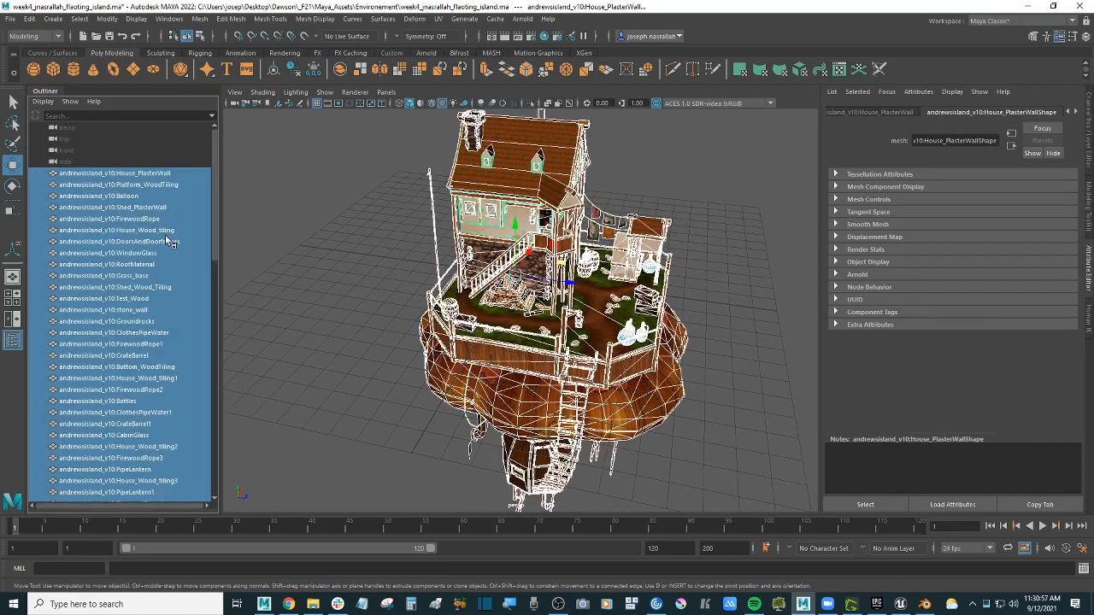
left_click_drag(217, 230, 217, 158)
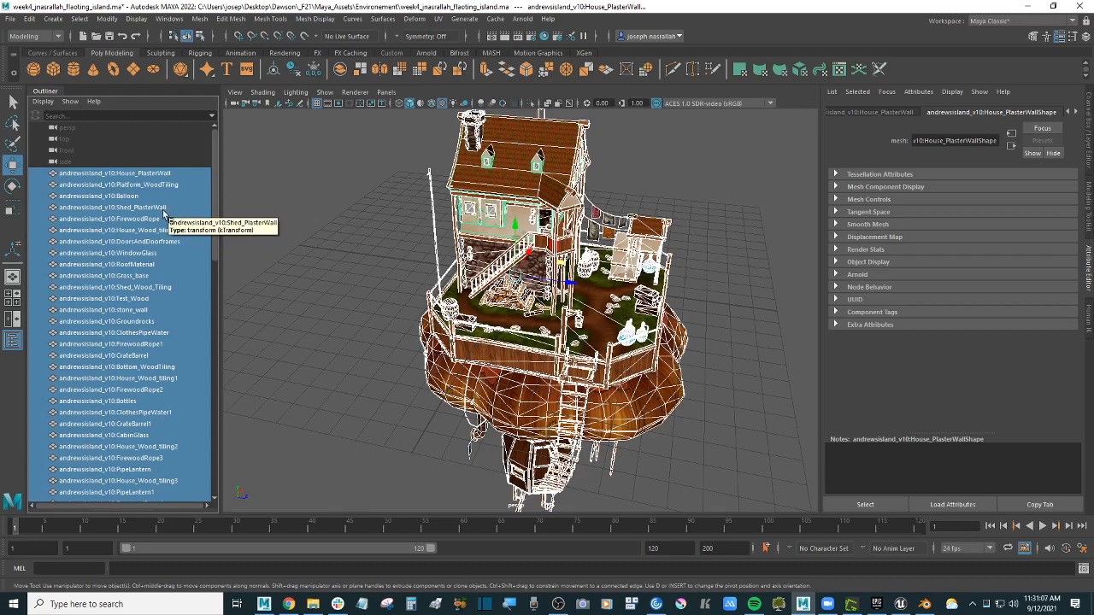
left_click(34, 20)
mouse_move(50, 20)
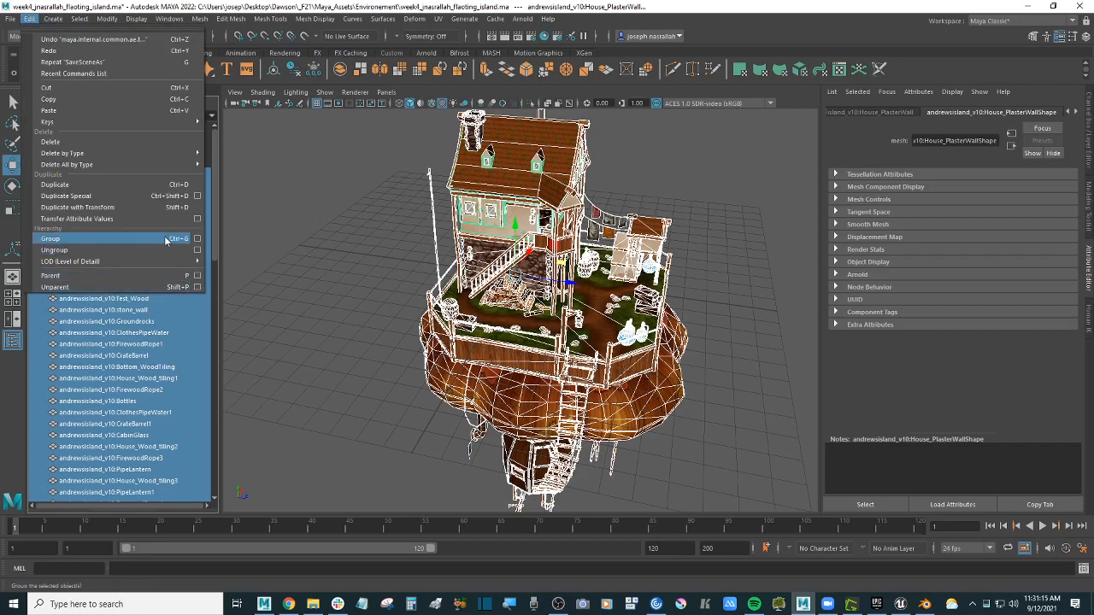
left_click(185, 243)
- Rename the new group that holds the island's meshes as root_environement
left_click(52, 174)
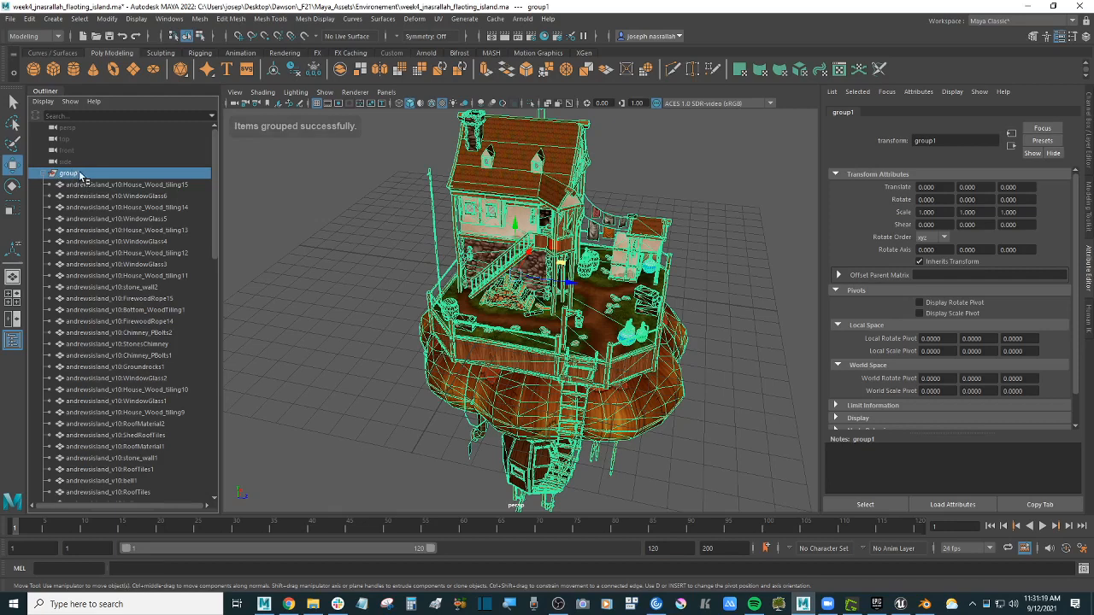
double_click(71, 174)
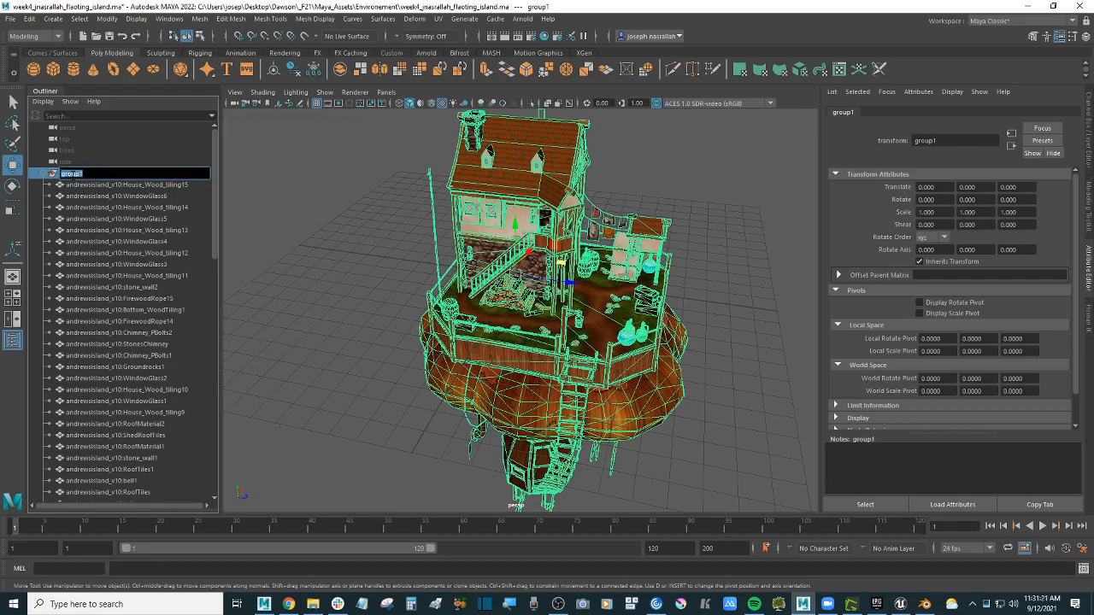
type("f")
type("nt")
key("Return")
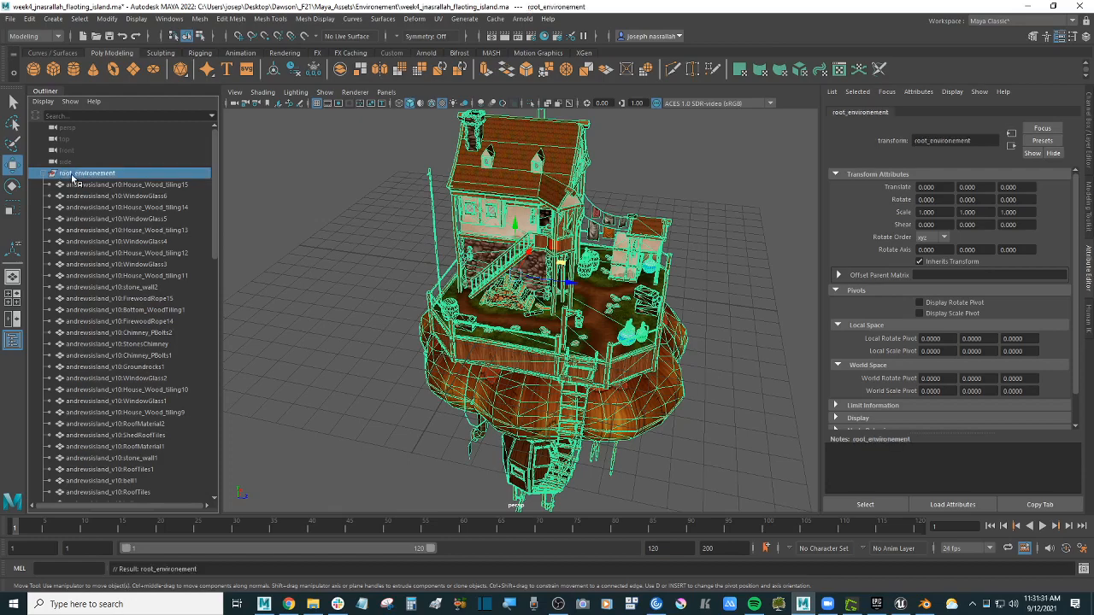
- Examine the grouped floating island from several angles and distances, with and without the root group selected
scroll(507, 313, "down", 3)
middle_click_drag(590, 333, 705, 380, "alt")
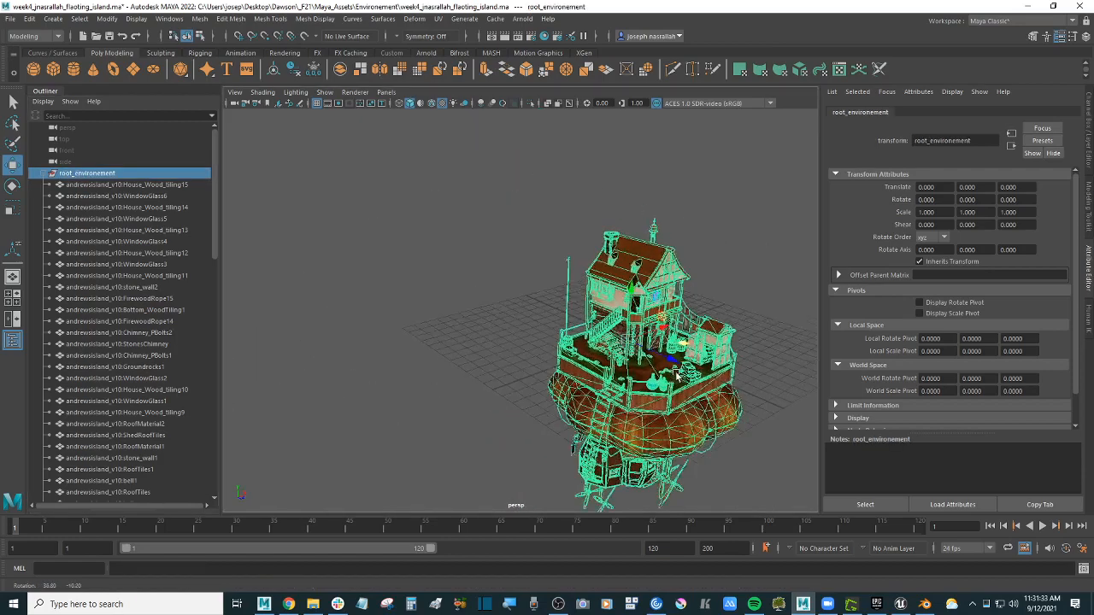
left_click_drag(705, 380, 690, 376, "alt")
scroll(690, 376, "down", 3)
scroll(677, 357, "up", 8)
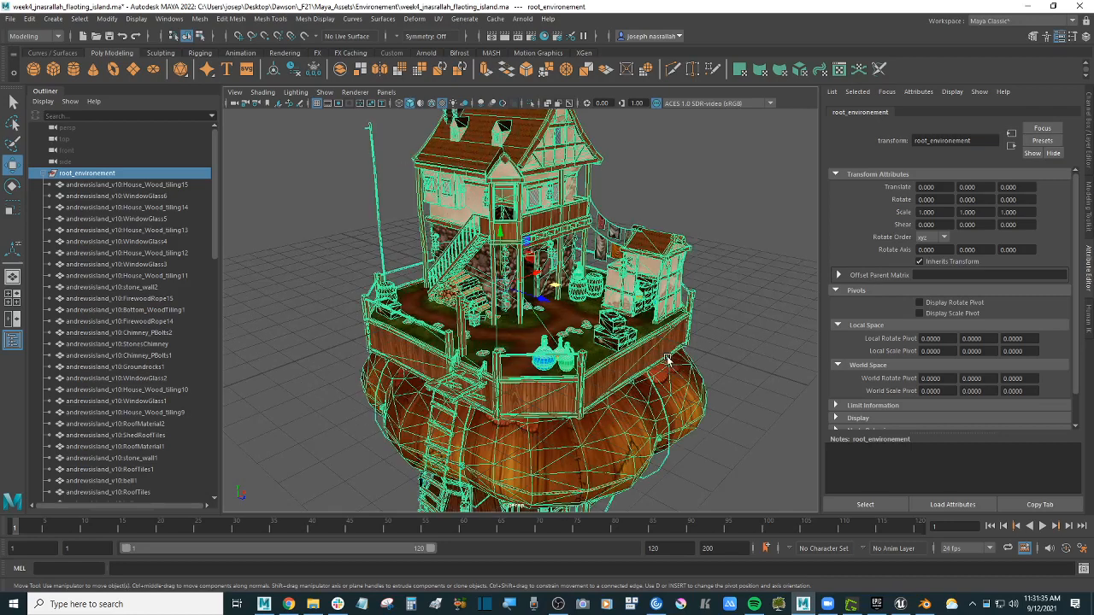
left_click(314, 264)
left_click(90, 173)
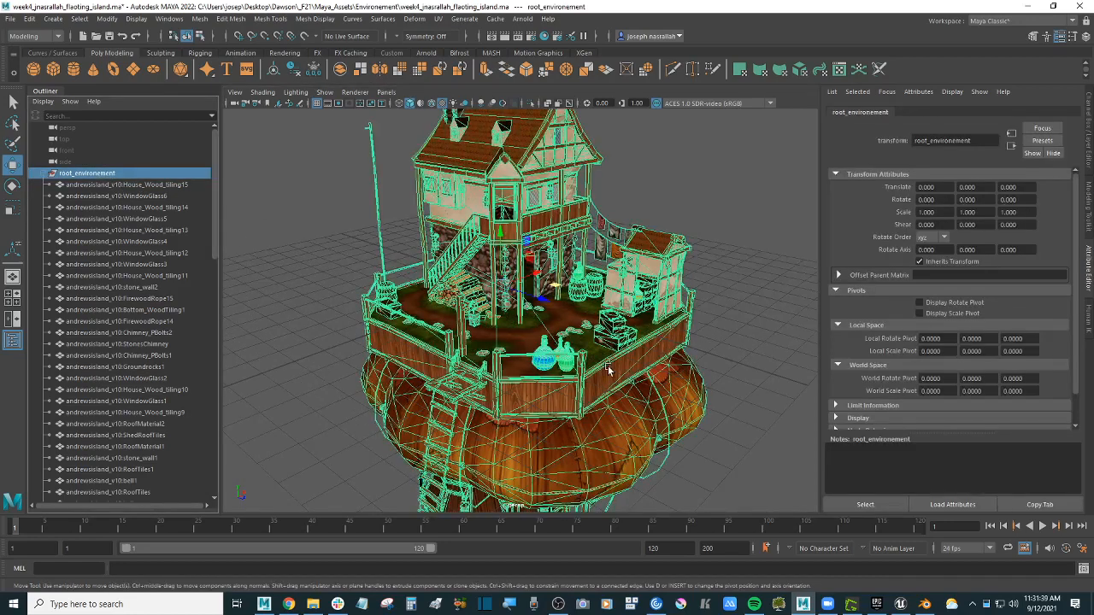
left_click_drag(730, 358, 642, 324, "alt")
left_click(690, 336)
scroll(692, 340, "up", 5)
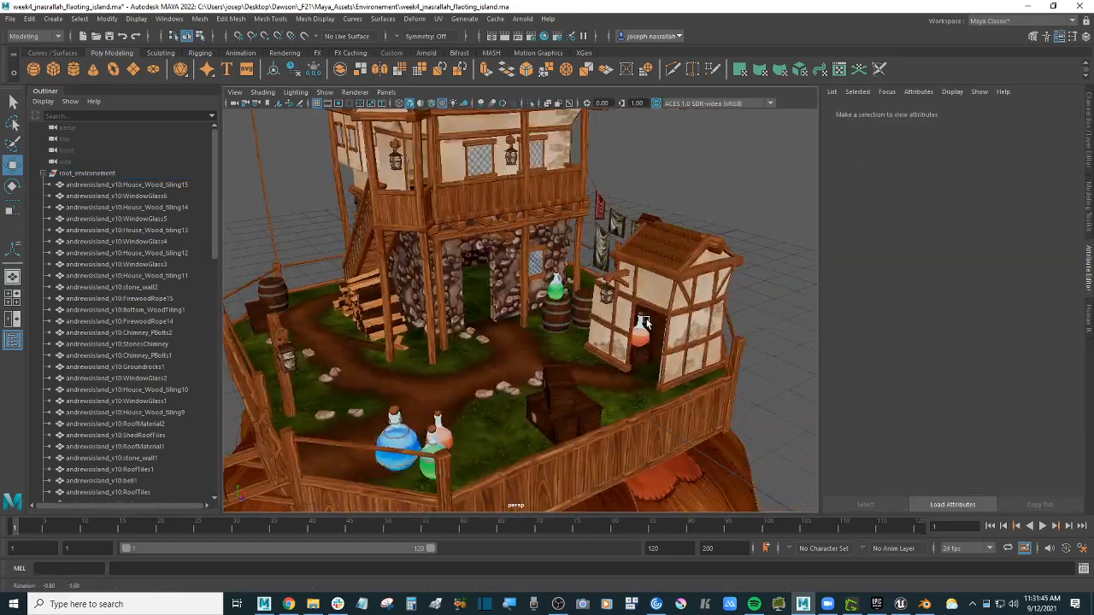
scroll(633, 324, "down", 8)
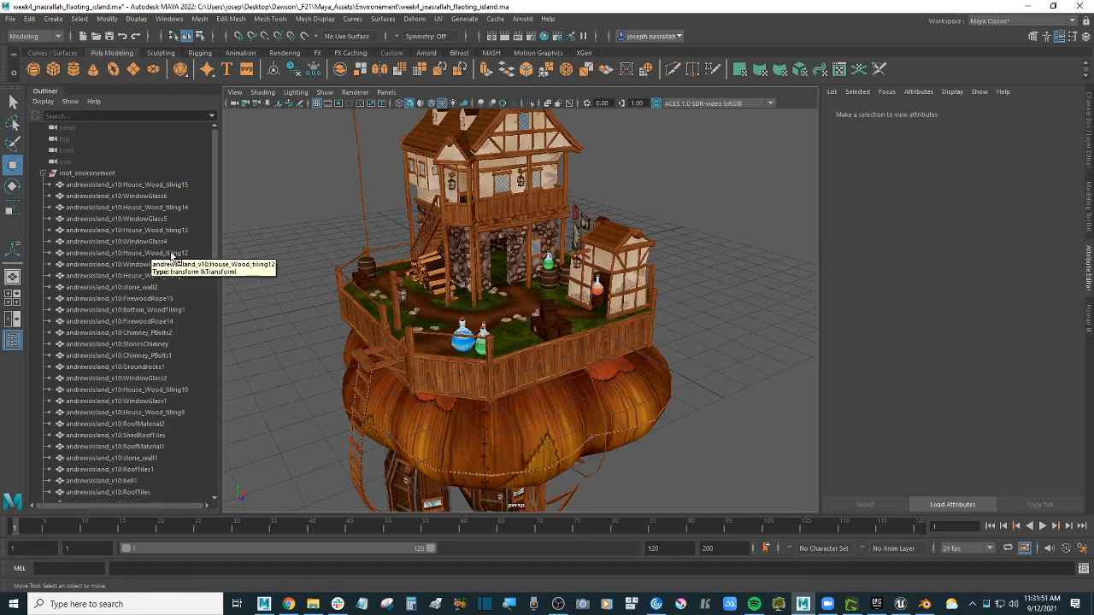
- Save the floating island scene under its existing file name
scroll(299, 248, "up", 5)
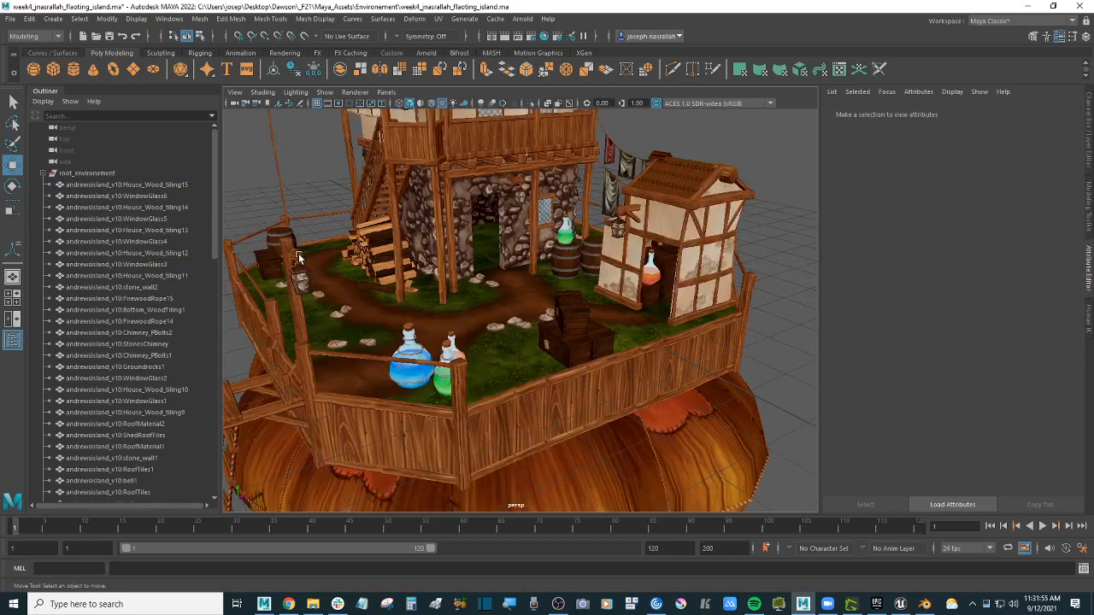
key("ctrl+s")
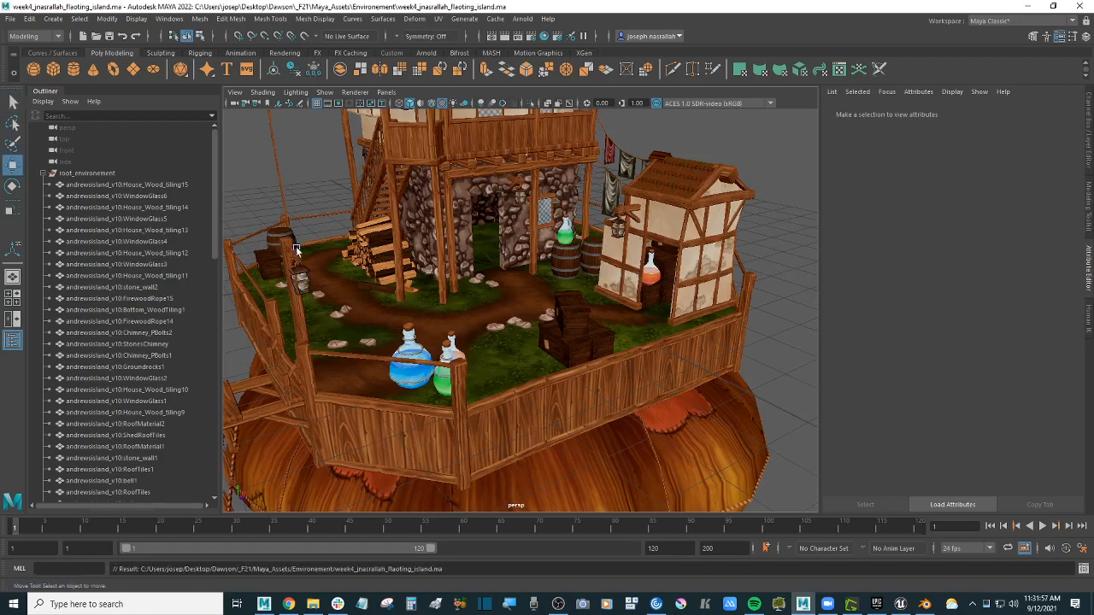
left_click(315, 204)
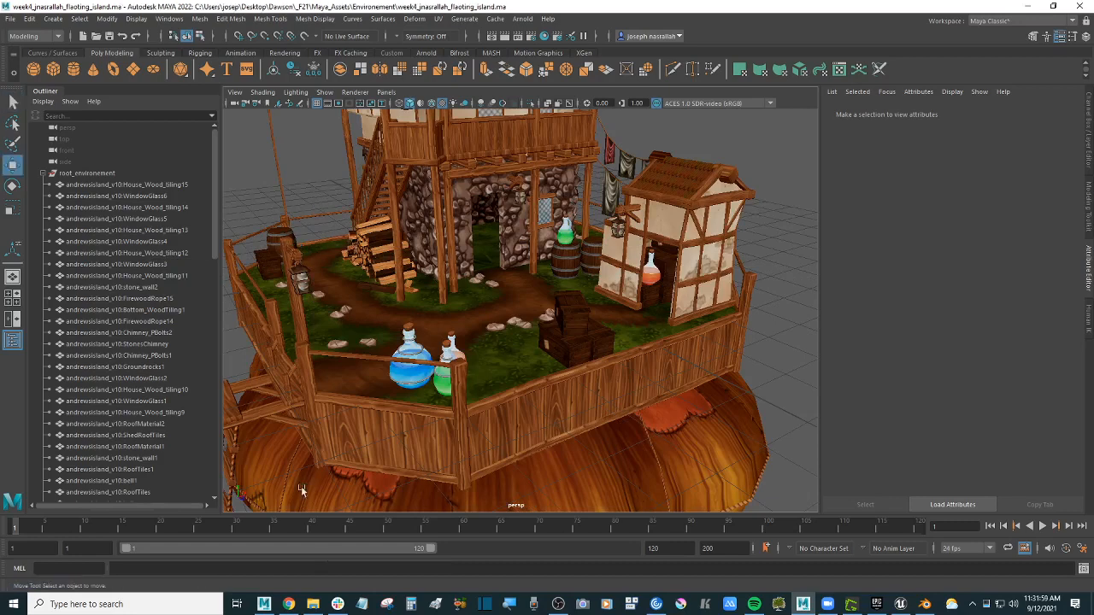
- Switch to File Explorer and open the Characters folder in Desktop\Dawson\_F21\Maya_Assets
left_click(311, 604)
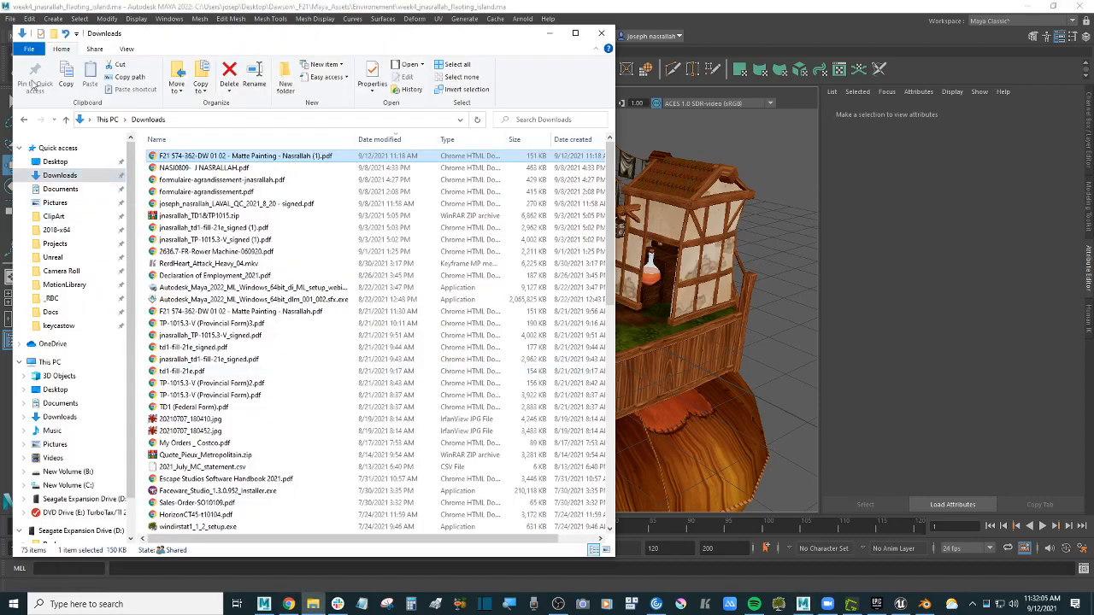
left_click(55, 162)
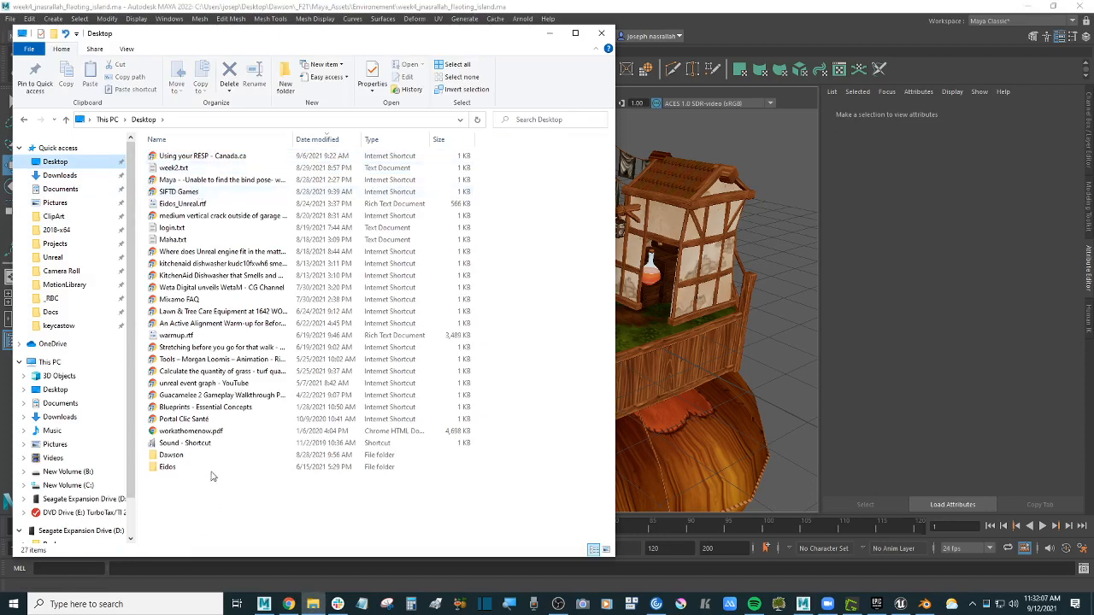
double_click(189, 457)
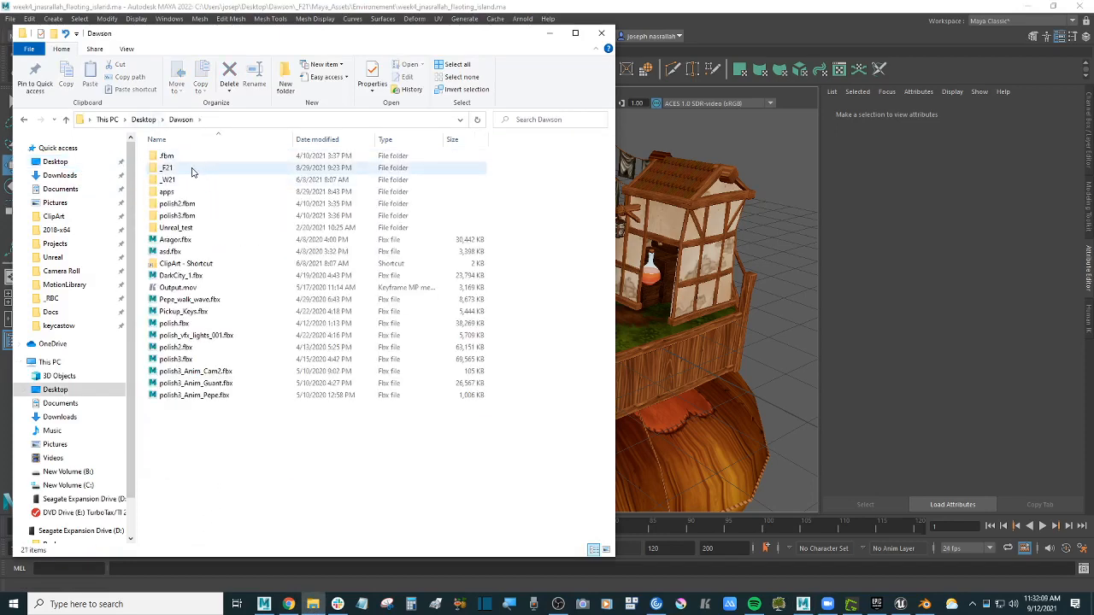
double_click(193, 169)
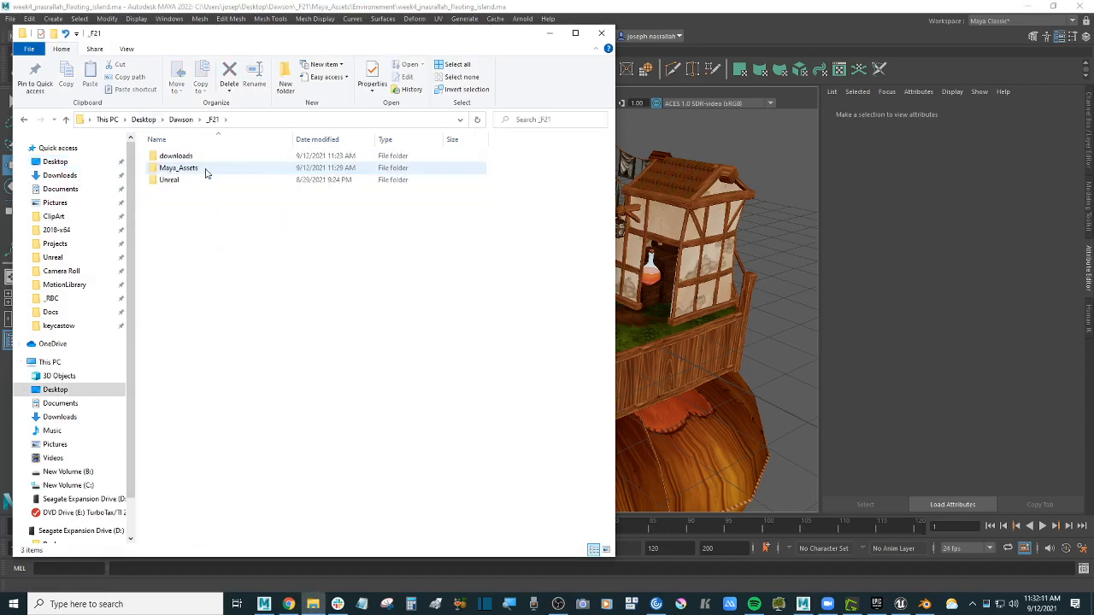
double_click(205, 170)
double_click(191, 180)
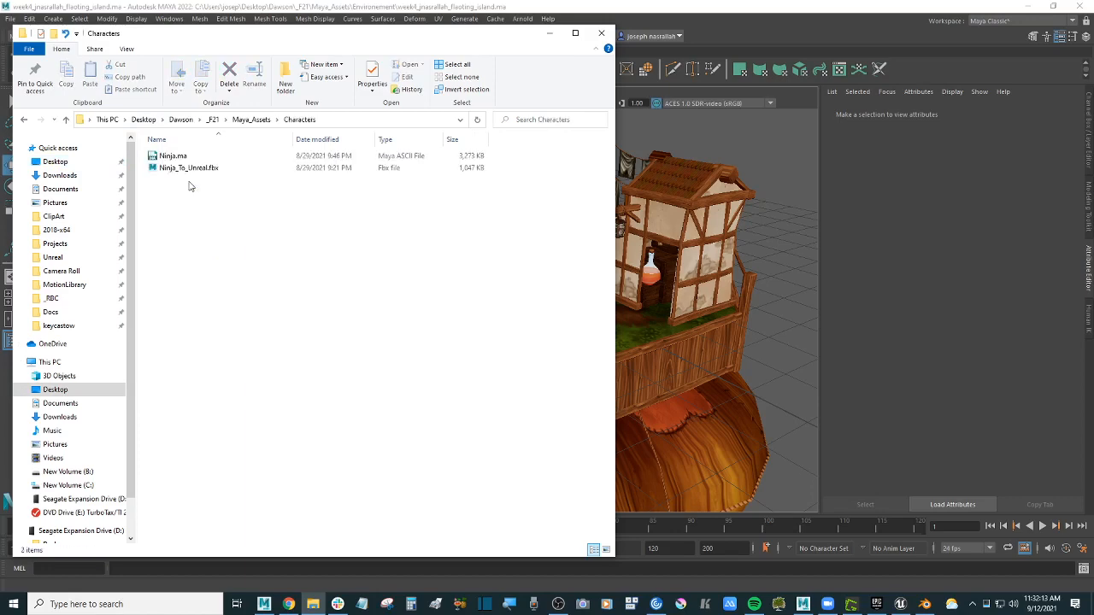
- Import Ninja.ma from the Characters folder into the floating island scene in Maya
left_click(208, 169)
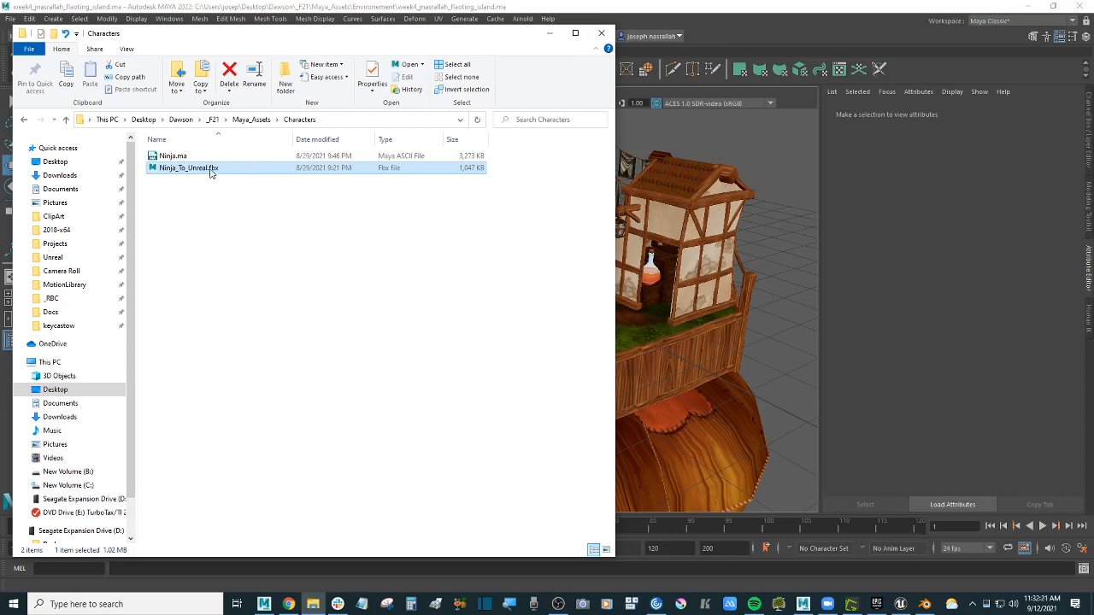
left_click(175, 156)
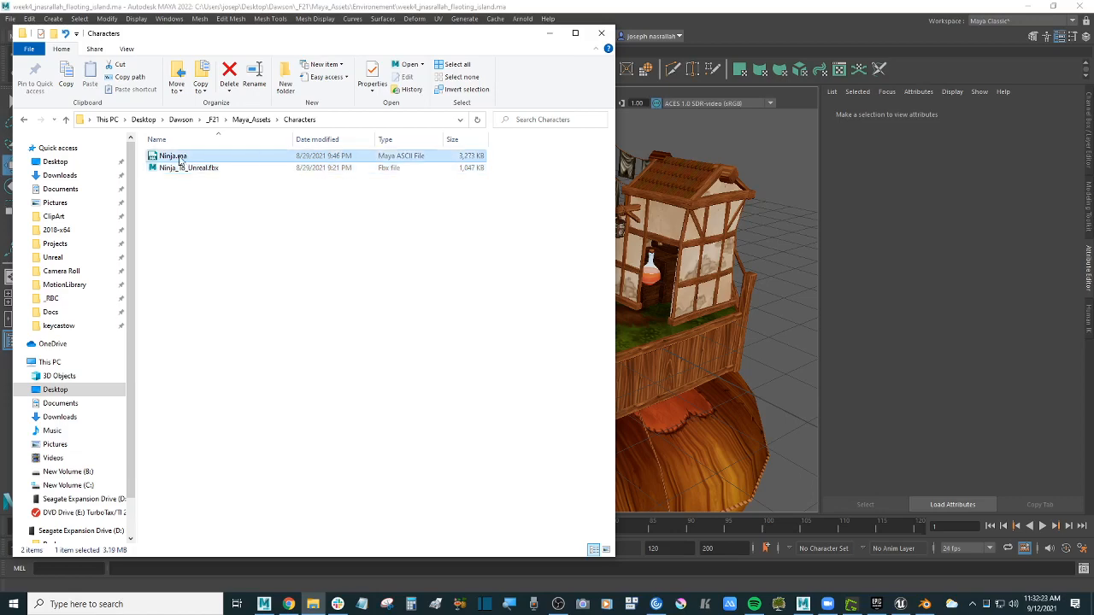
left_click_drag(166, 159, 744, 261)
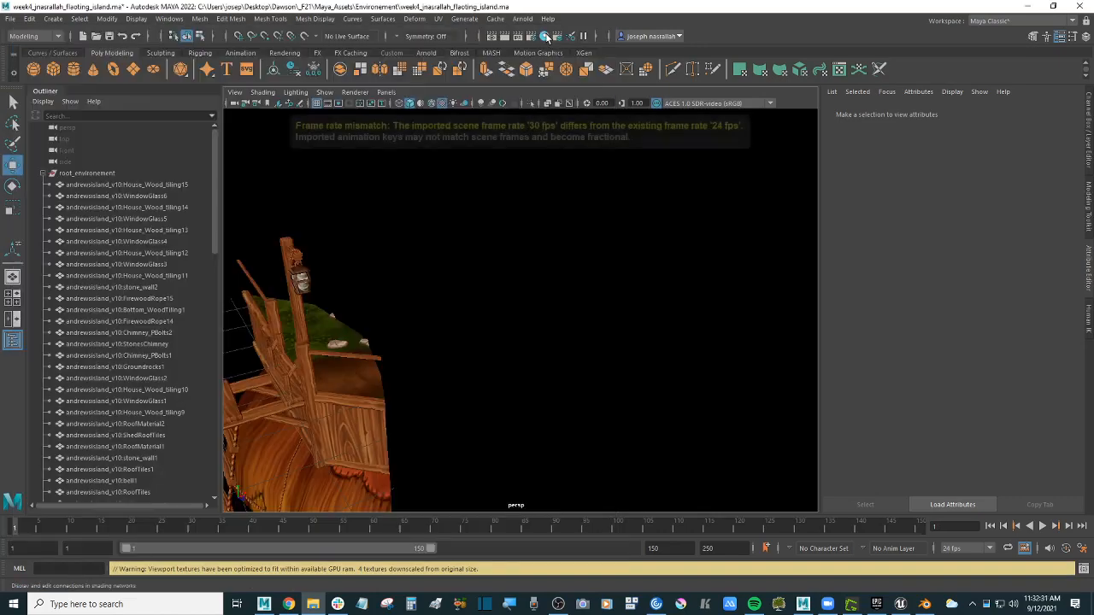
- Compare the imported ninja's size and orientation with the root_environement group
left_click(549, 33)
scroll(523, 291, "down", 10)
scroll(523, 291, "up", 2)
scroll(523, 291, "down", 5)
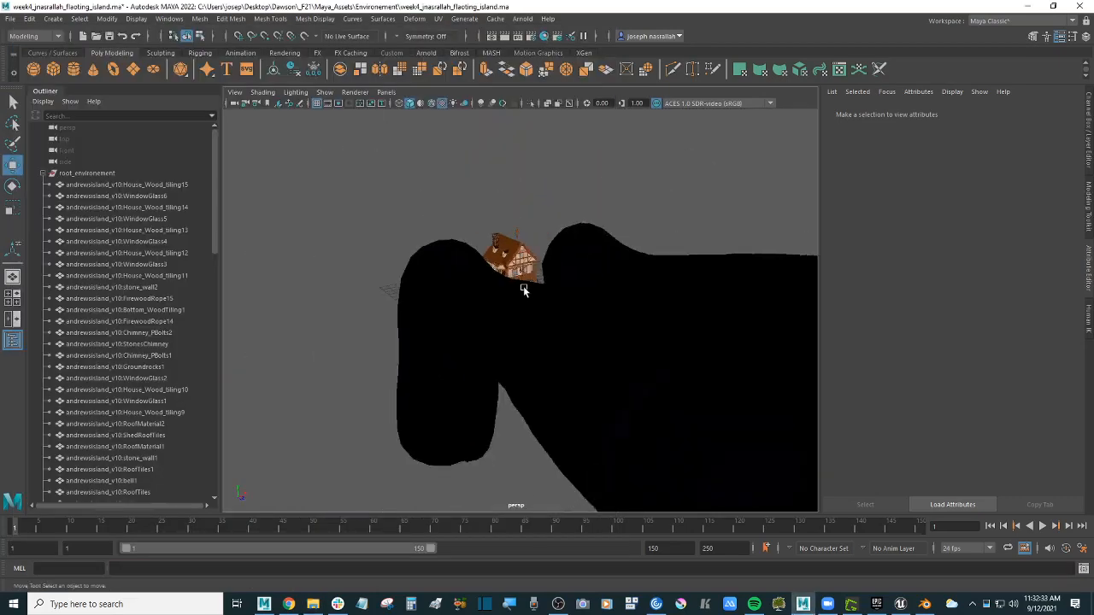
left_click_drag(524, 291, 479, 262, "alt")
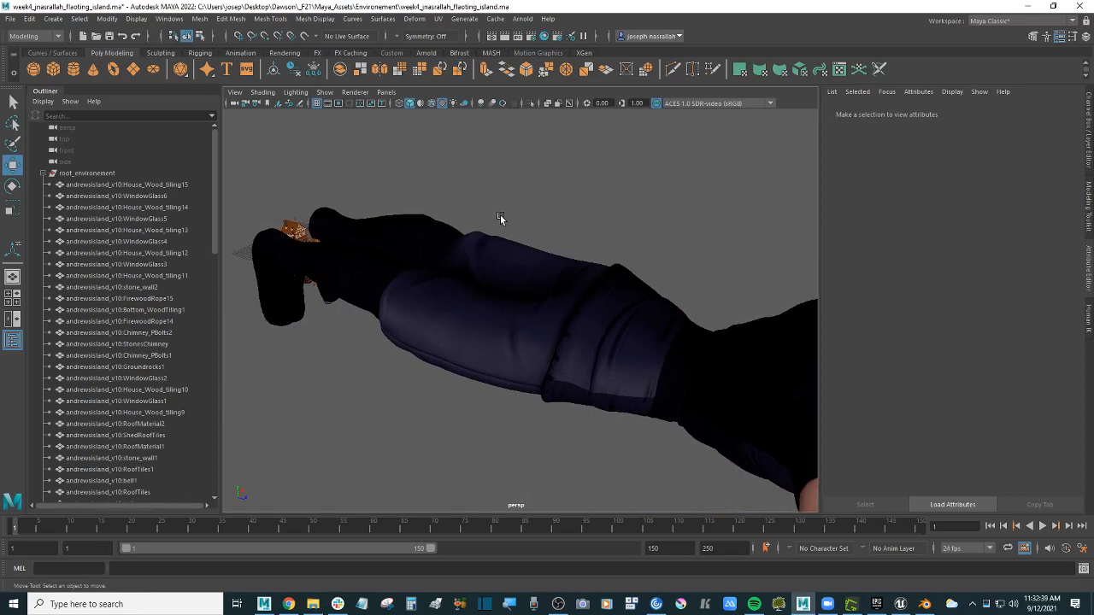
scroll(527, 283, "up", 4)
scroll(526, 282, "down", 5)
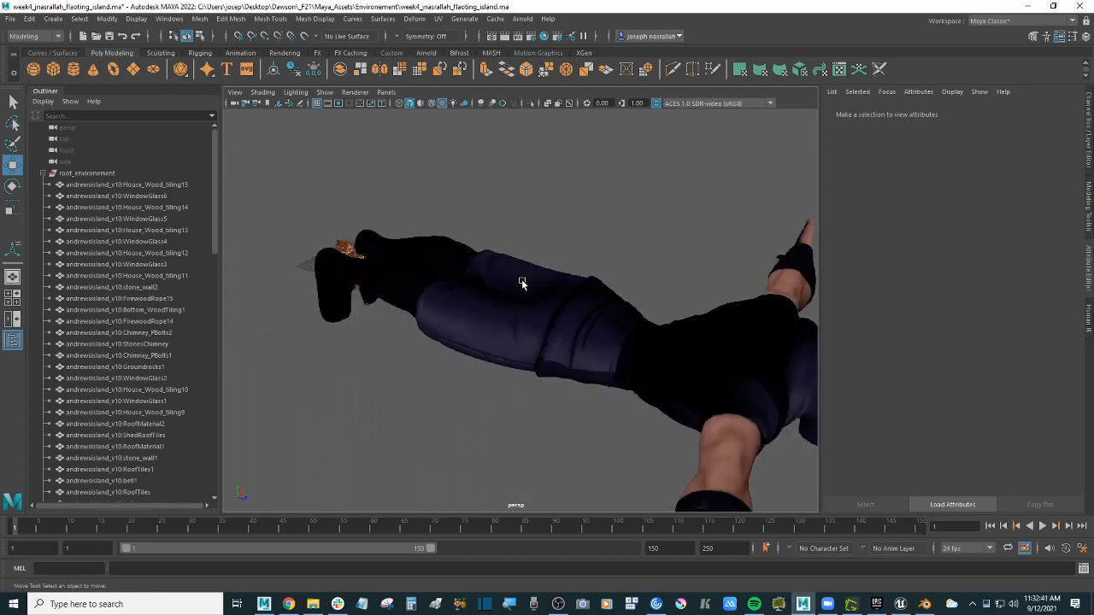
left_click(105, 174)
scroll(521, 254, "down", 4)
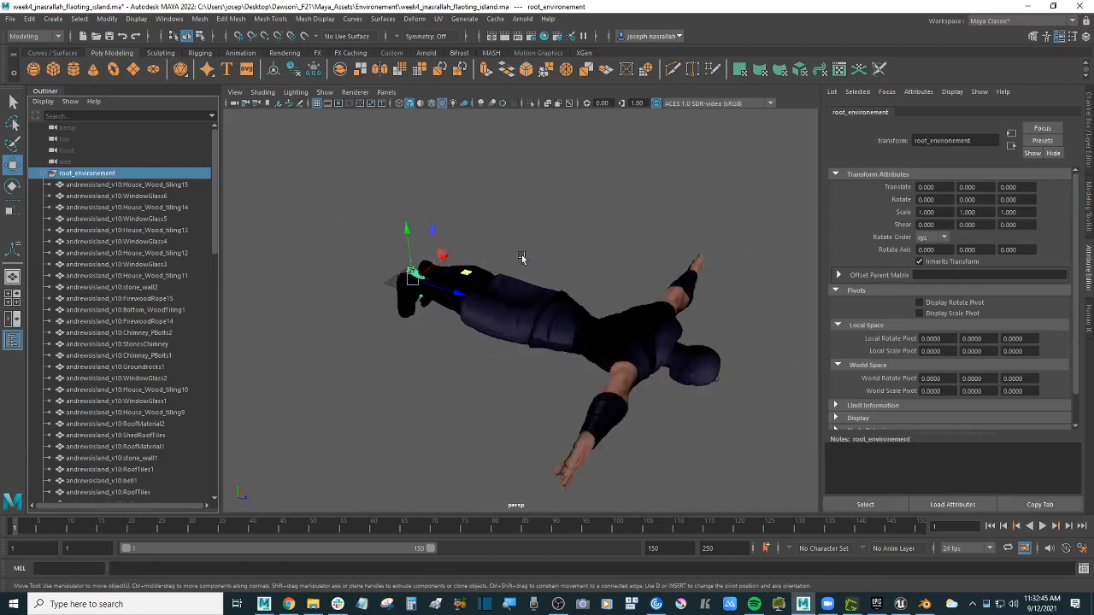
left_click_drag(521, 253, 505, 251, "alt")
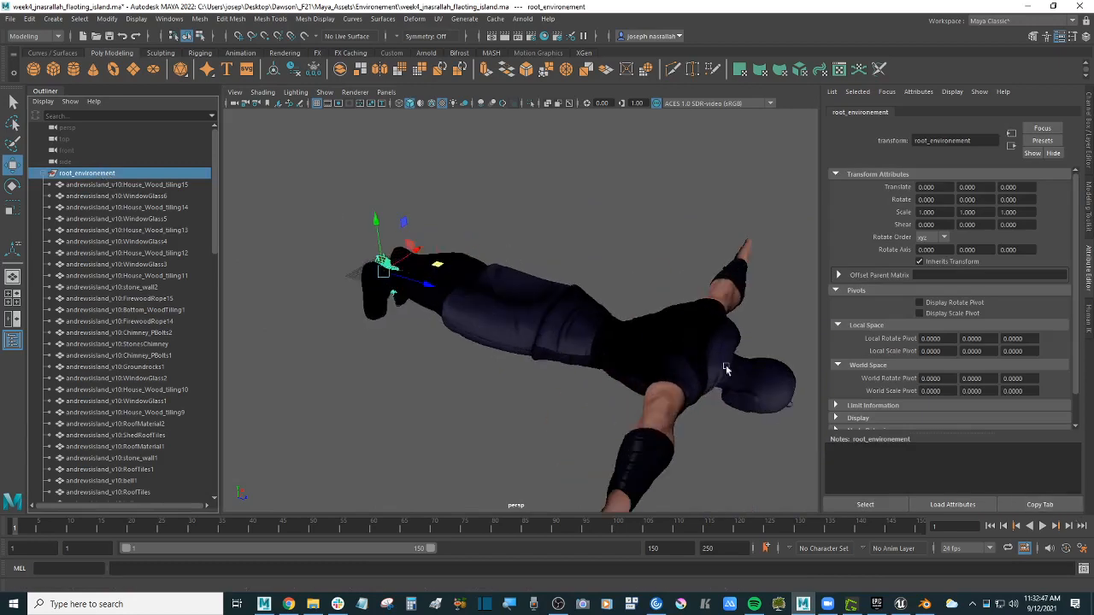
left_click(564, 225)
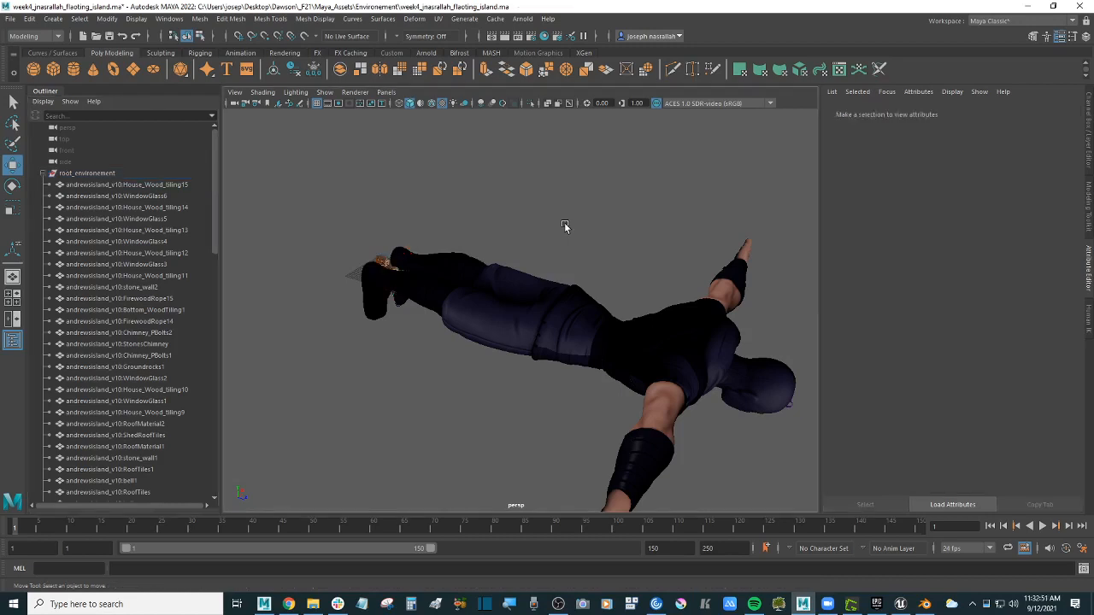
- Start a new scene without saving the changes to the floating island file
left_click(10, 23)
left_click(31, 38)
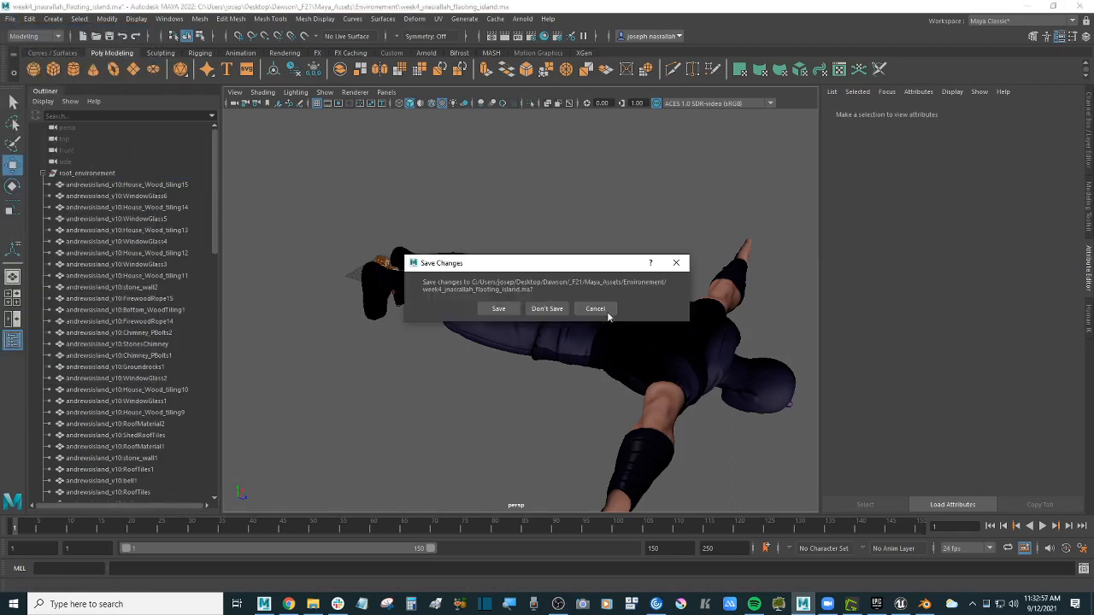
left_click(547, 310)
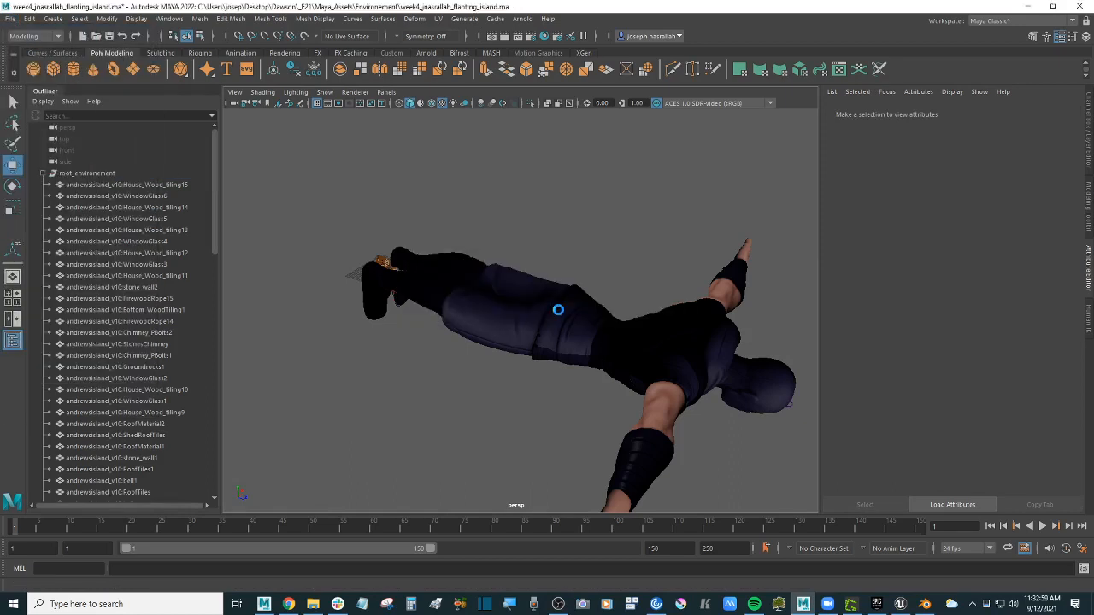
- Open the Ninja.ma scene from the Characters folder in Maya_Assets
left_click(11, 19)
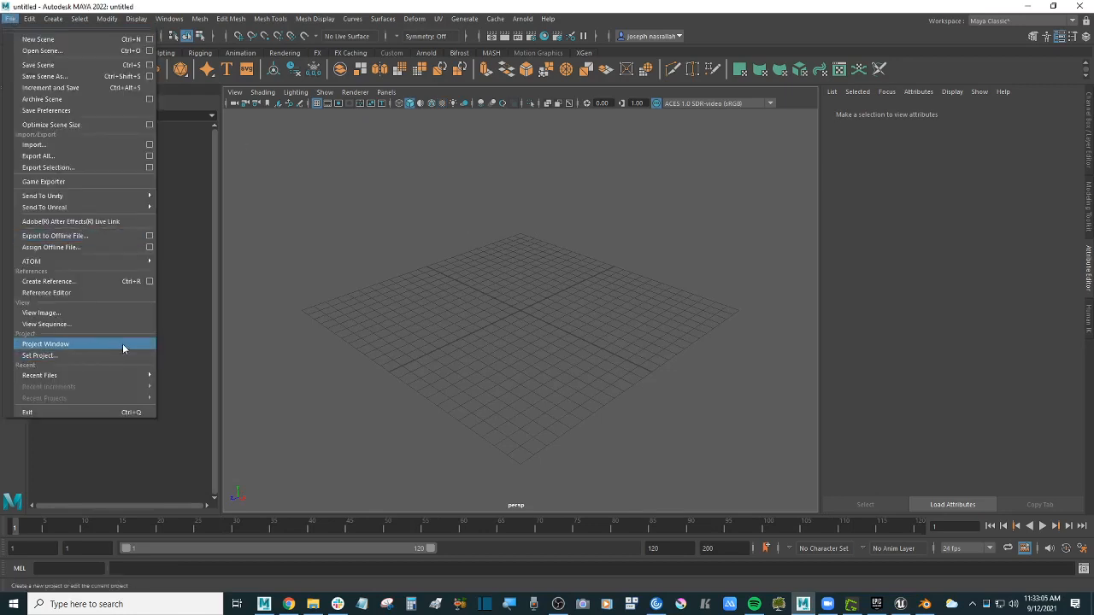
left_click(38, 50)
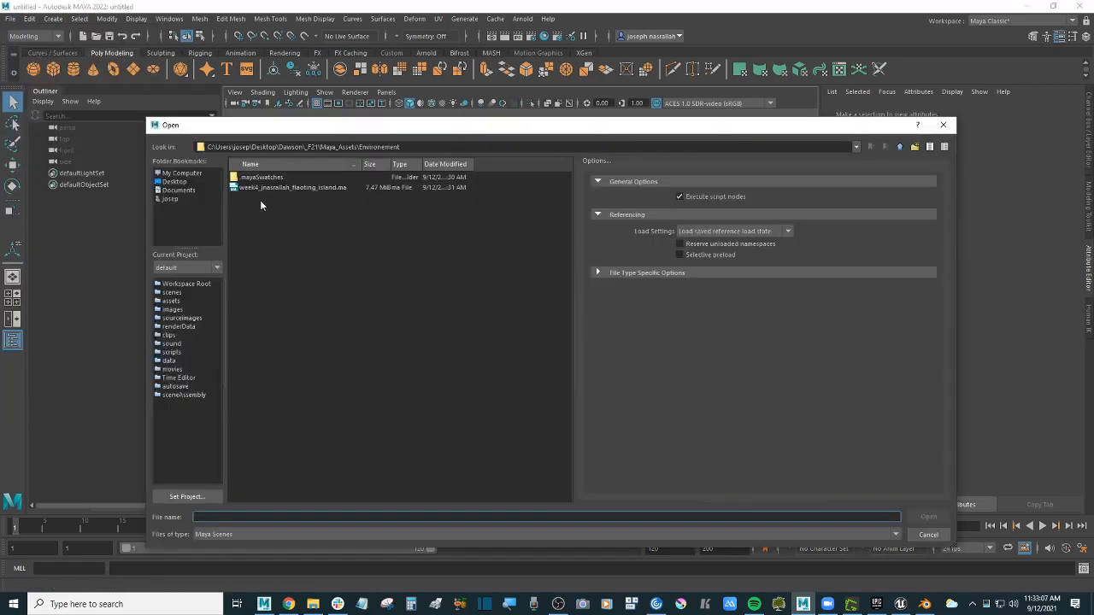
left_click(356, 252)
key("BackSpace")
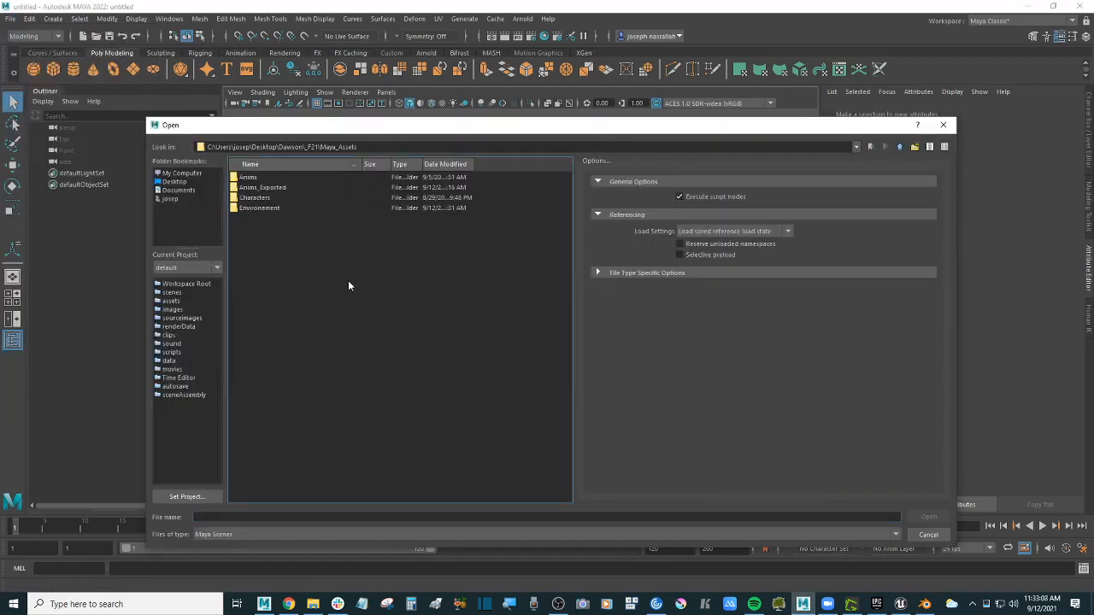
double_click(270, 198)
double_click(258, 177)
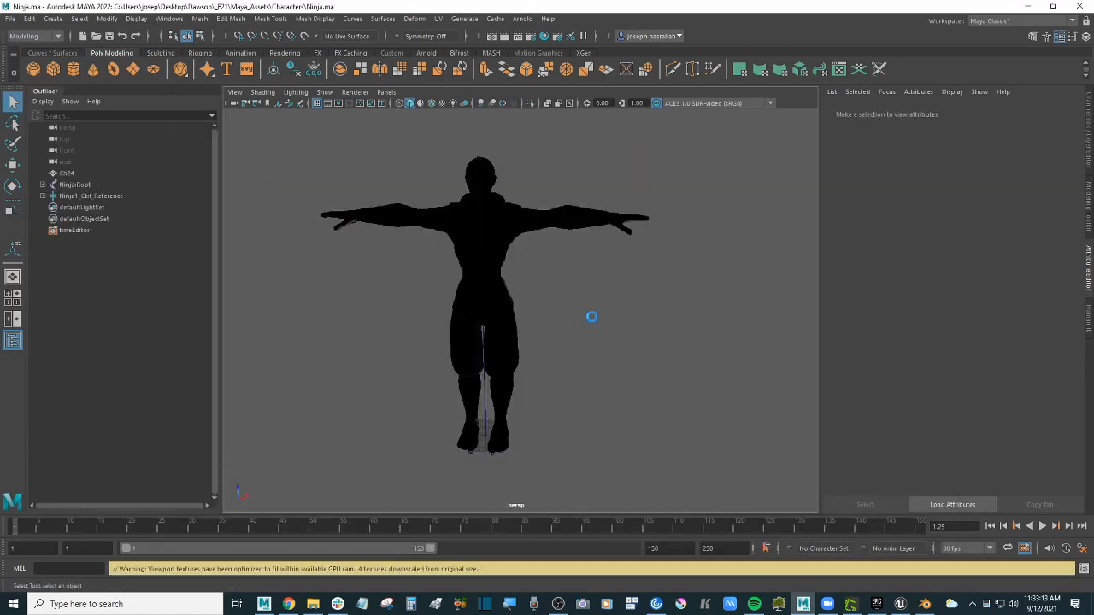
- Set the world coordinate system's up axis to Z and save the preferences
left_click_drag(545, 313, 600, 350, "alt")
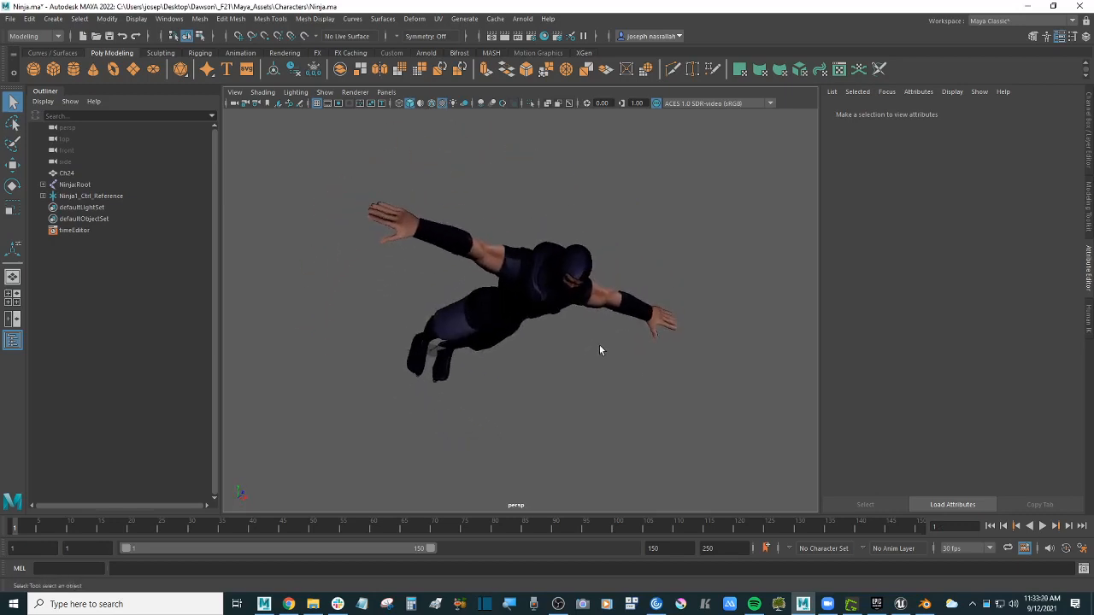
left_click(1082, 548)
left_click(287, 250)
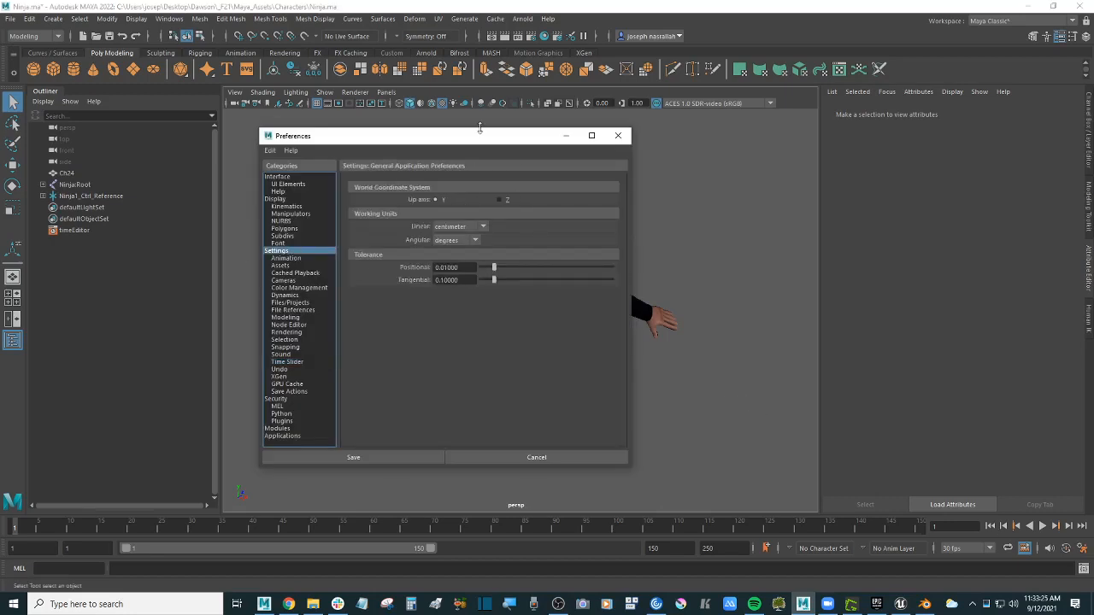
left_click_drag(482, 143, 727, 151)
left_click(743, 207)
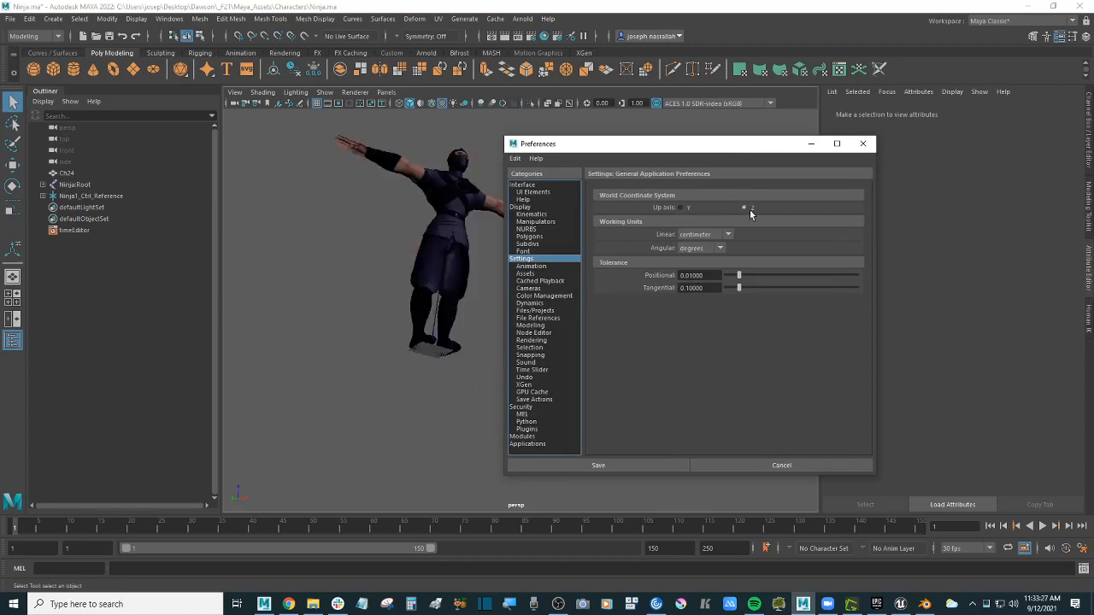
left_click(633, 468)
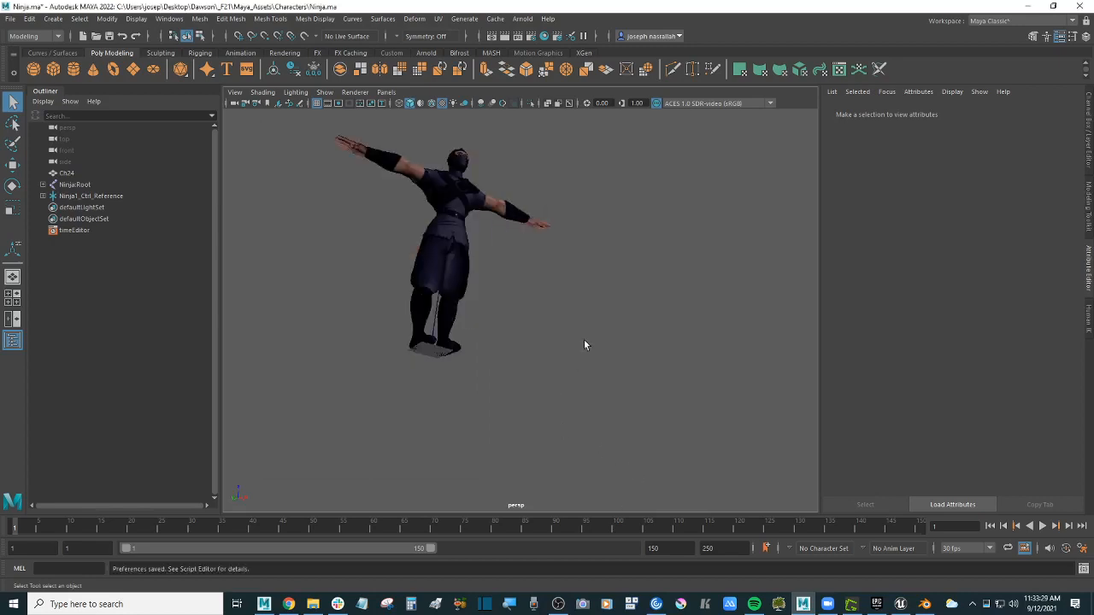
- Create a new perspective camera for the viewport and frame the ninja in it
left_click_drag(583, 341, 588, 373, "alt")
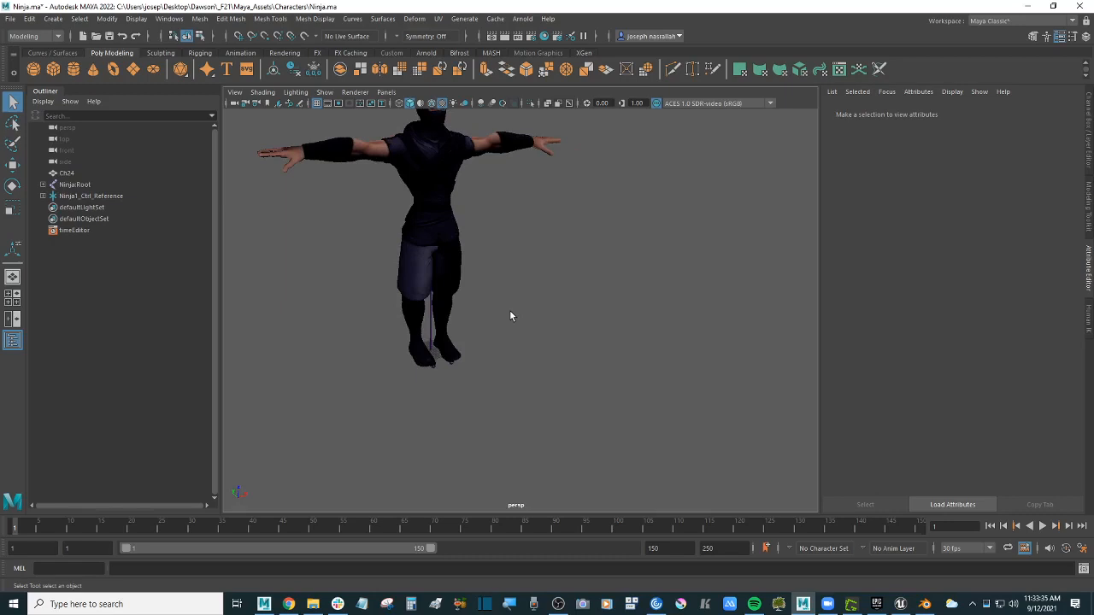
left_click_drag(511, 316, 595, 336, "alt")
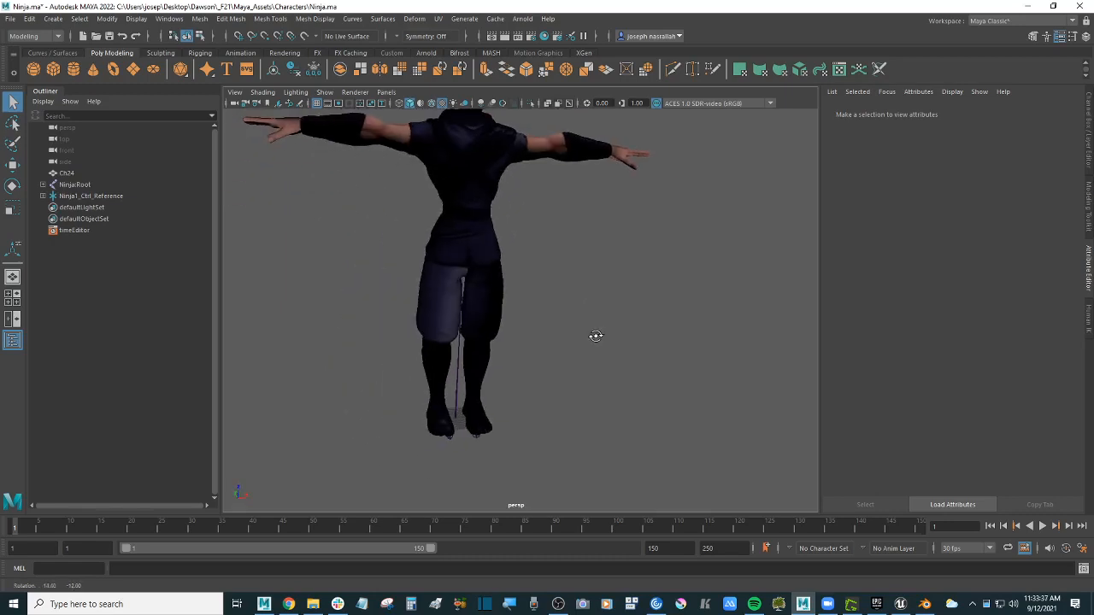
scroll(596, 335, "down", 3)
scroll(594, 334, "up", 1)
scroll(594, 333, "down", 2)
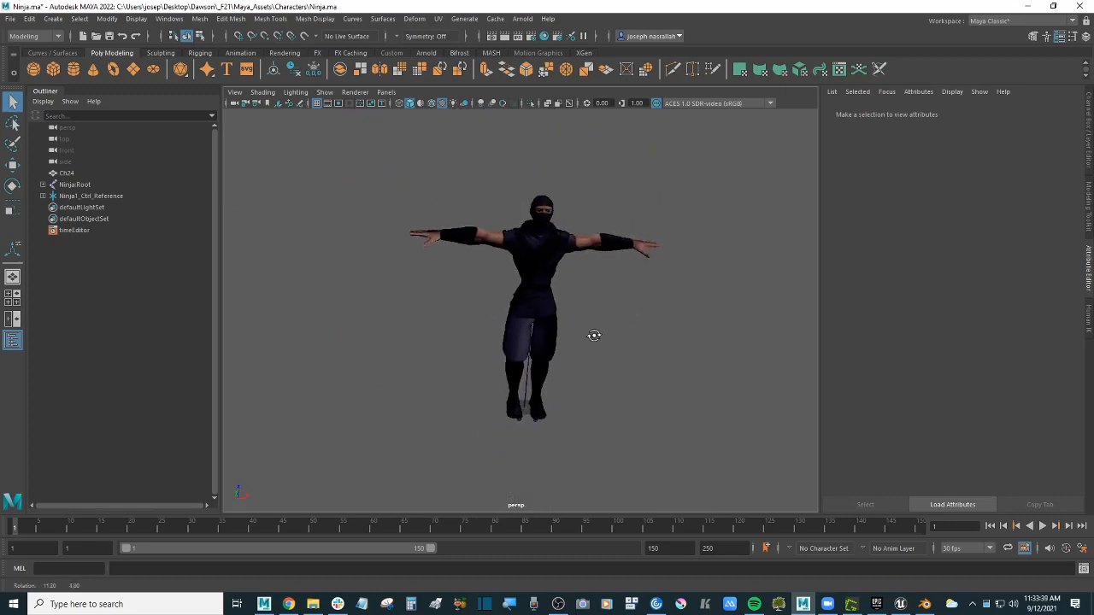
left_click(387, 91)
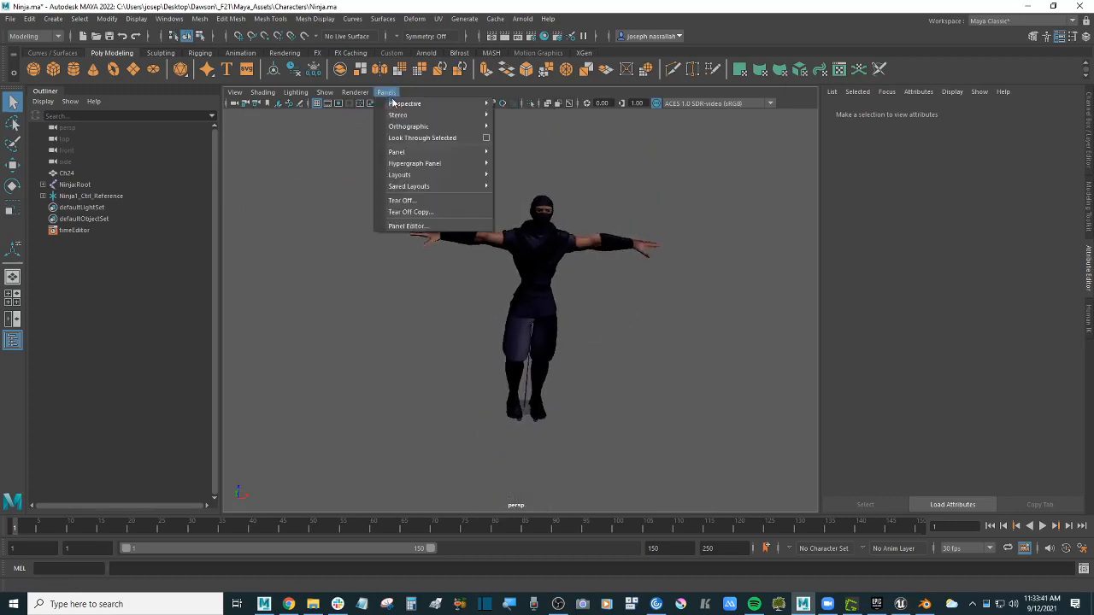
mouse_move(444, 104)
left_click(518, 118)
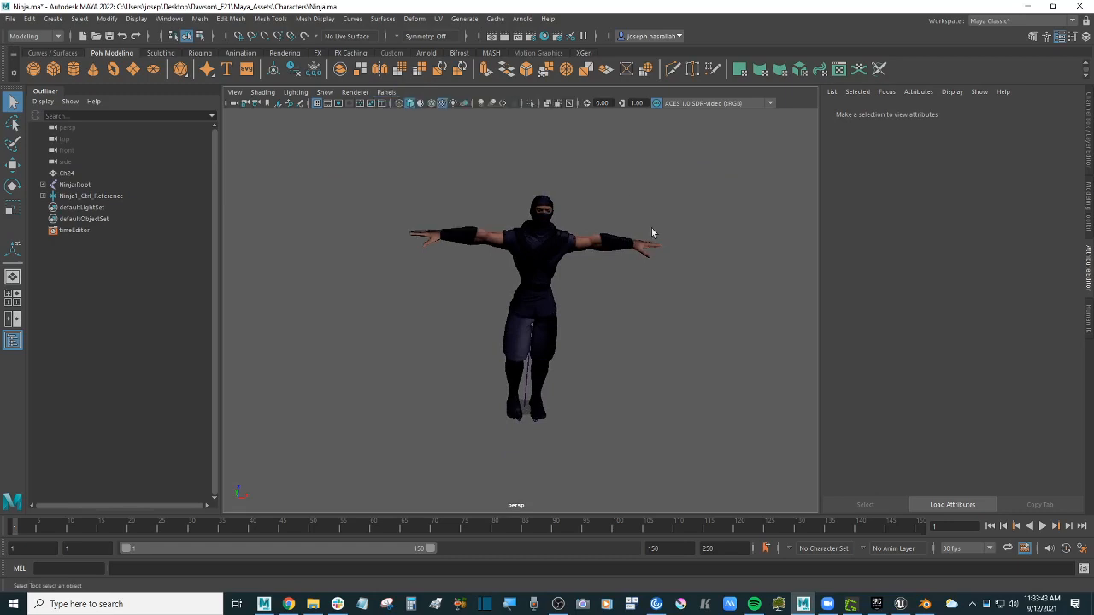
left_click_drag(652, 235, 557, 256, "alt")
left_click(384, 92)
mouse_move(410, 103)
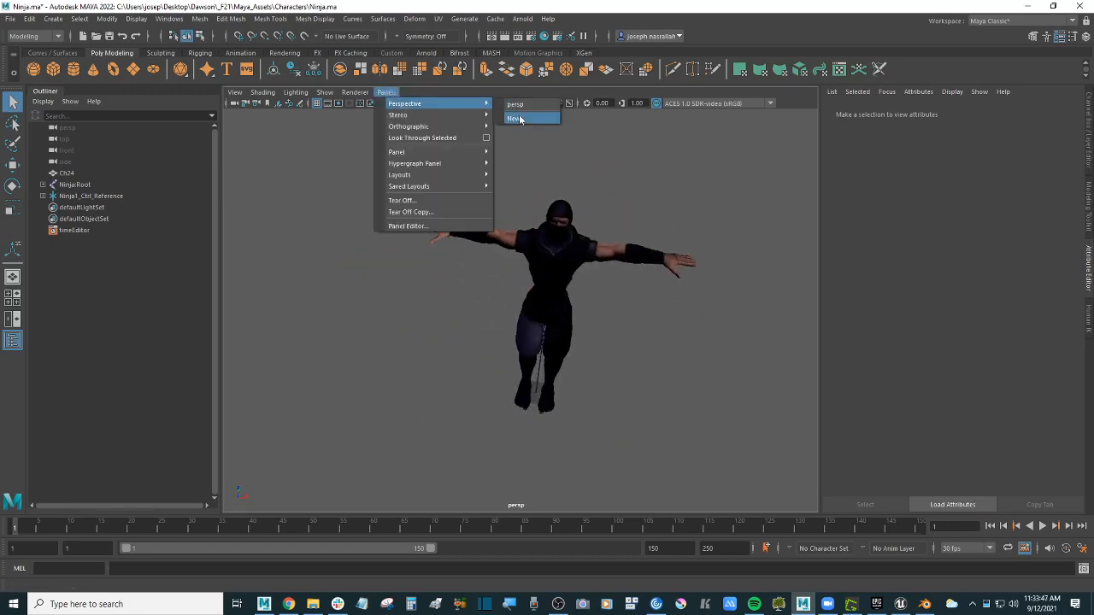
left_click(530, 118)
left_click(304, 152)
key("f")
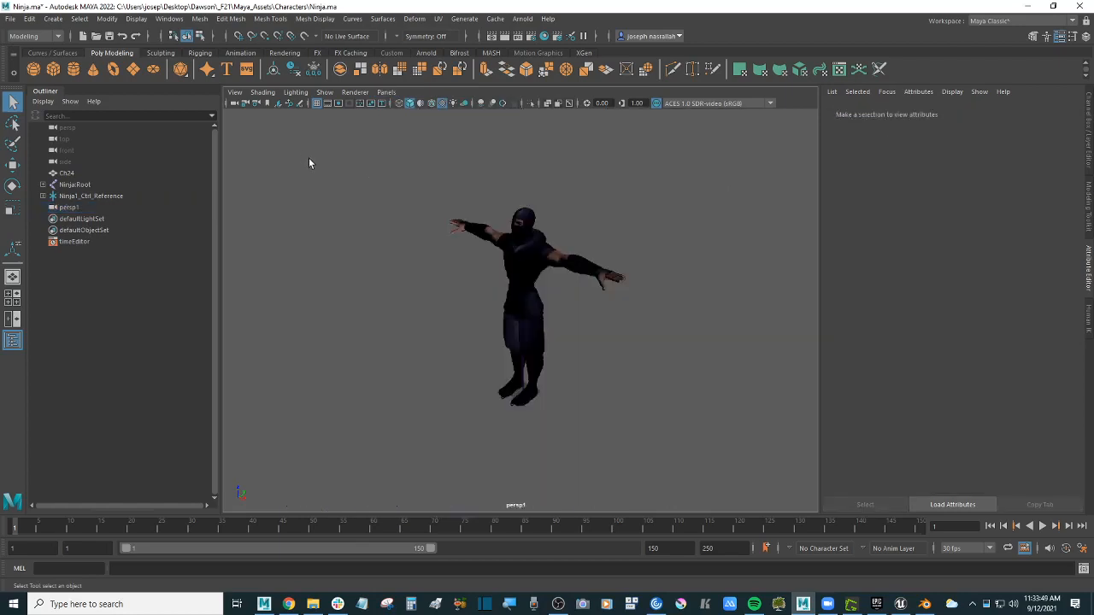
- Show the scene in the four-view layout and frame the ninja to examine its orientation in each view
left_click_drag(507, 322, 554, 295, "alt")
scroll(587, 318, "up", 5)
scroll(612, 308, "down", 5)
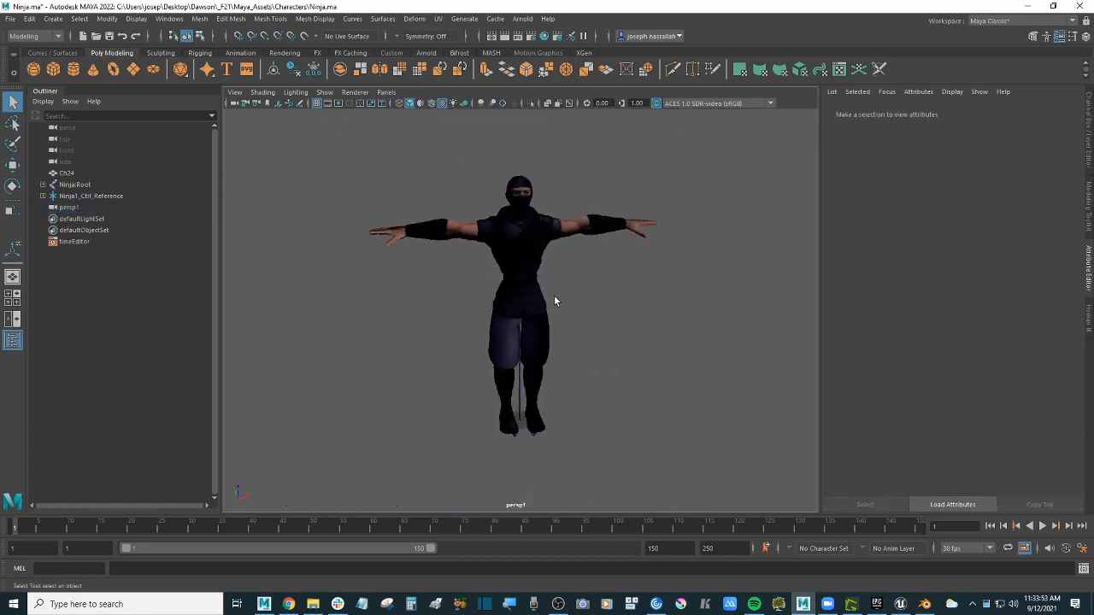
scroll(554, 295, "up", 3)
key("space")
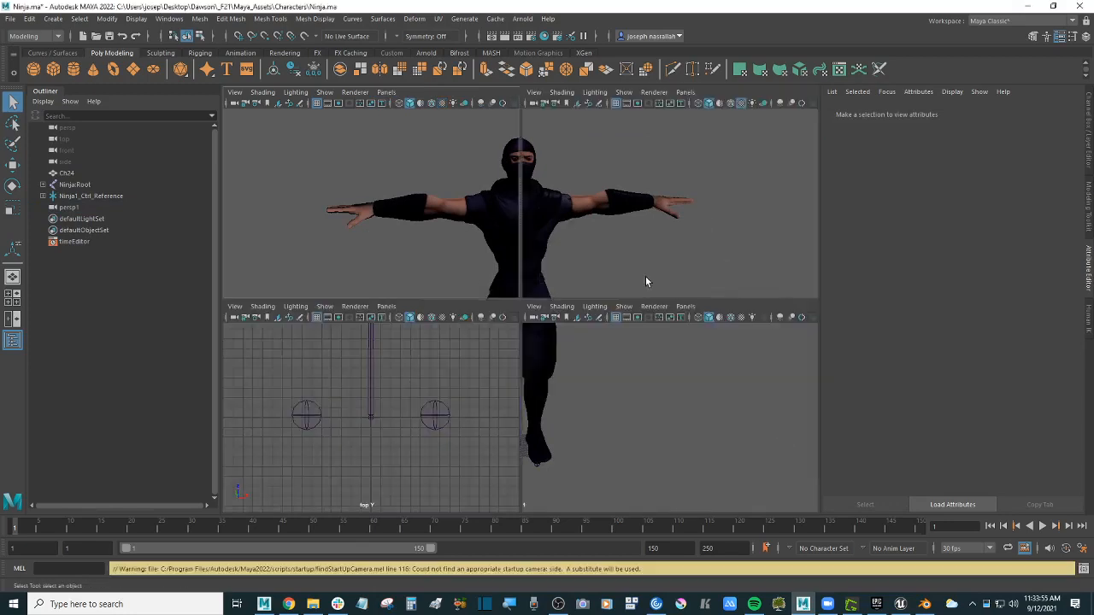
key("f")
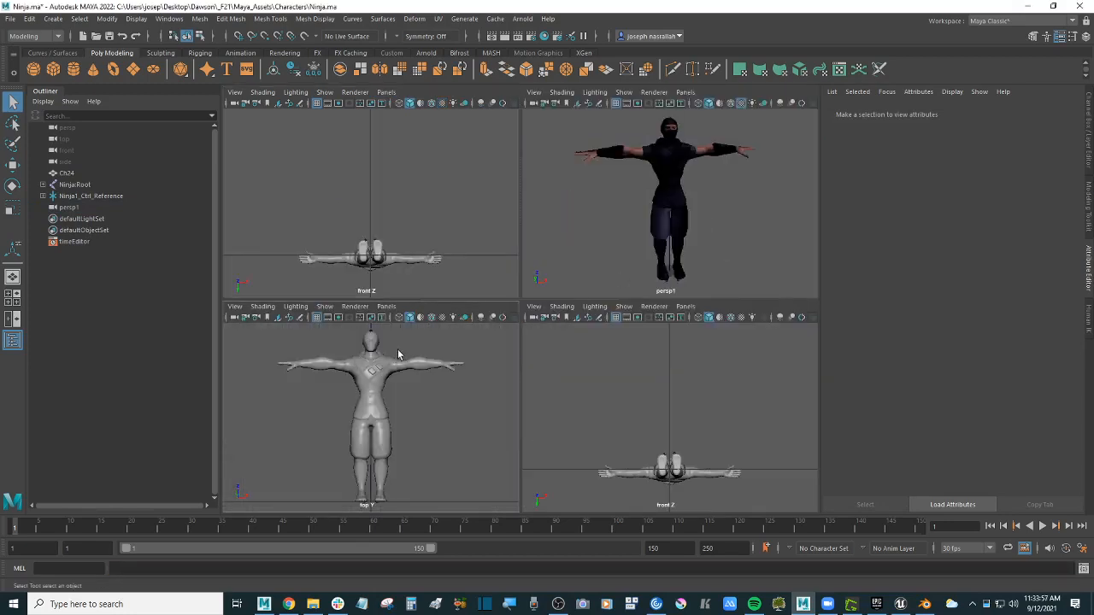
scroll(391, 354, "down", 2)
scroll(382, 346, "up", 2)
scroll(389, 342, "down", 2)
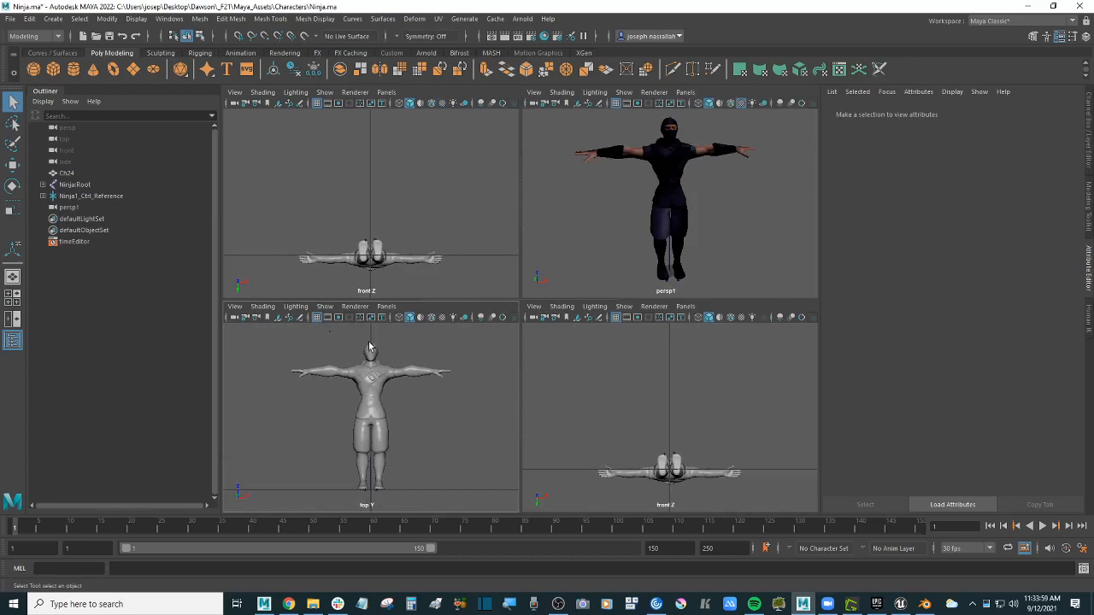
- Select the ninja's HeadTop_End joint with the Move tool active and switch the workspace to Animation
left_click(369, 346)
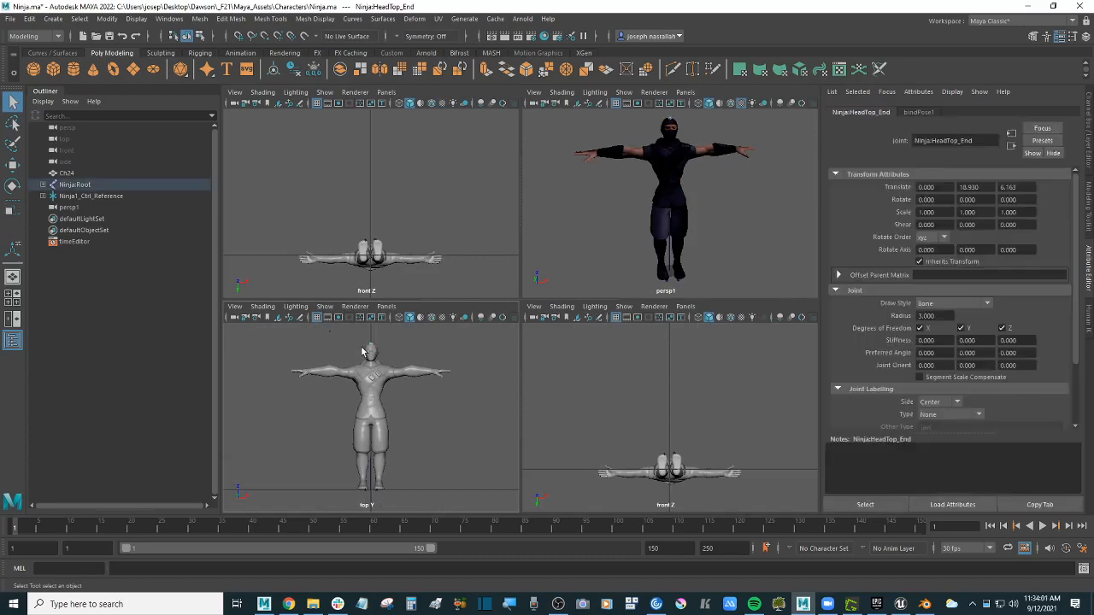
key("w")
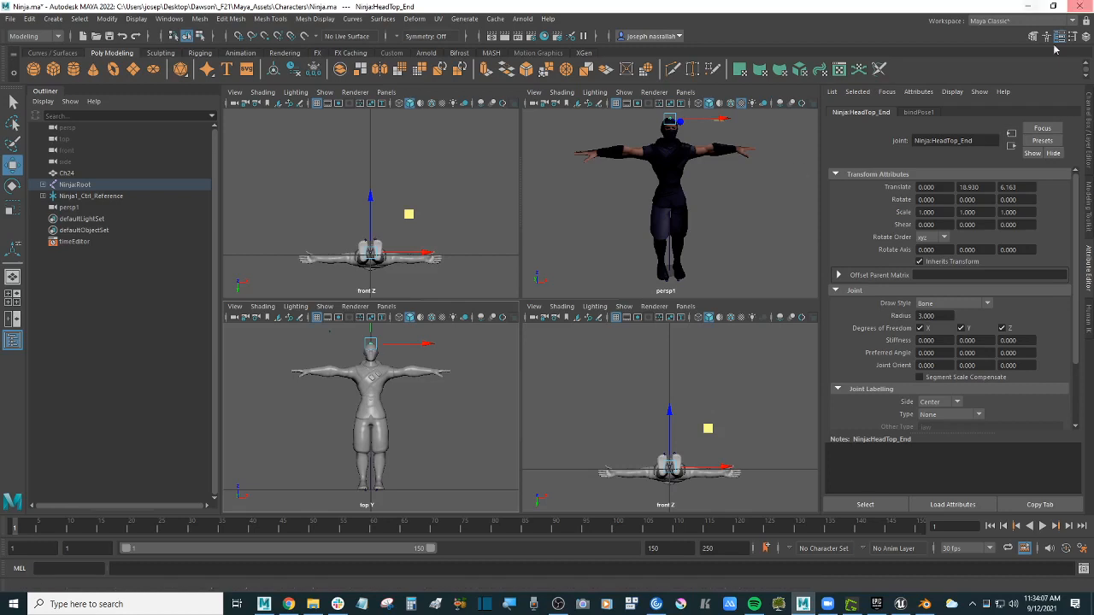
left_click(1024, 22)
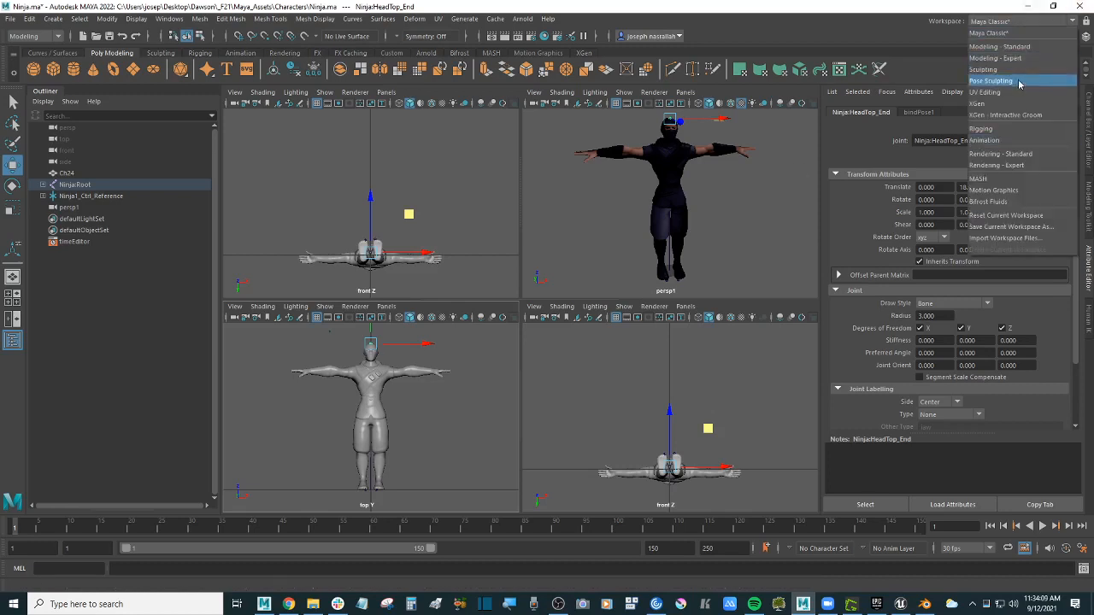
left_click(996, 140)
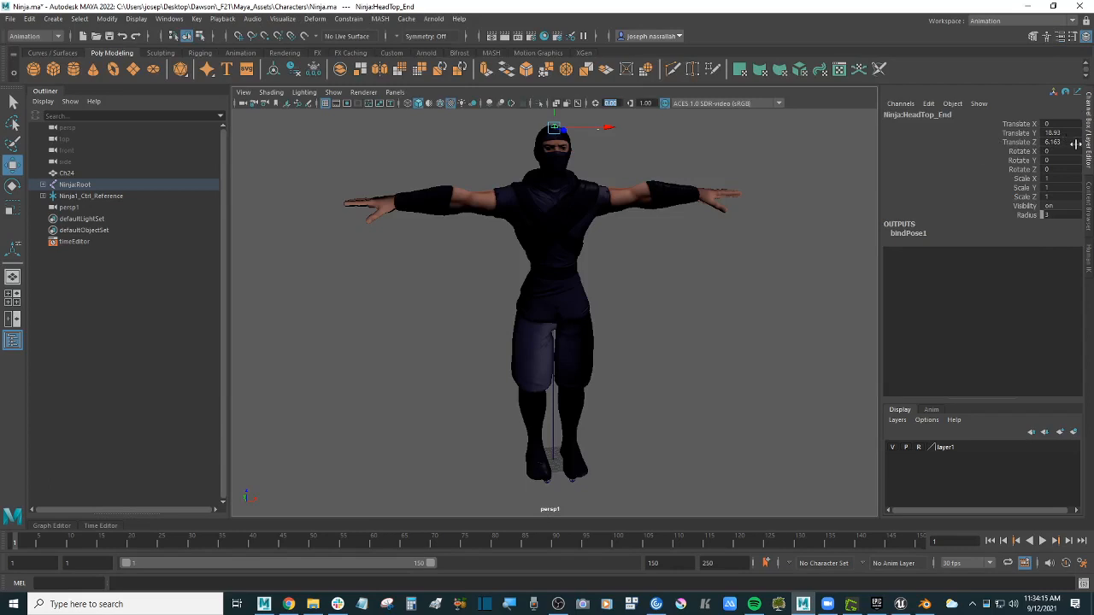
- Check the linear working unit and its available options in the general preferences, and leave without saving
left_click(1081, 562)
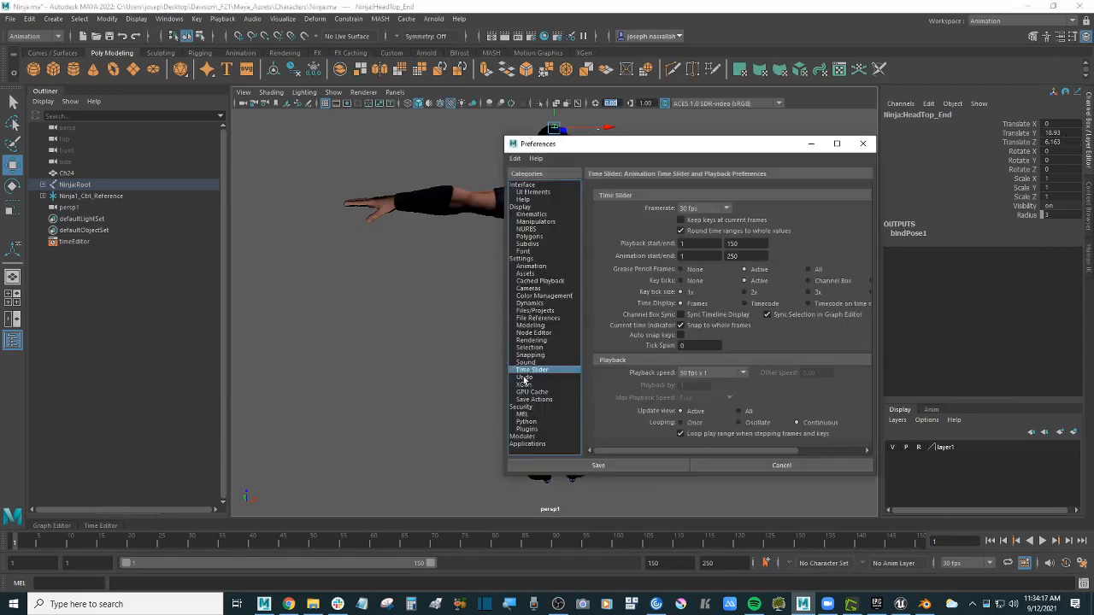
left_click(541, 259)
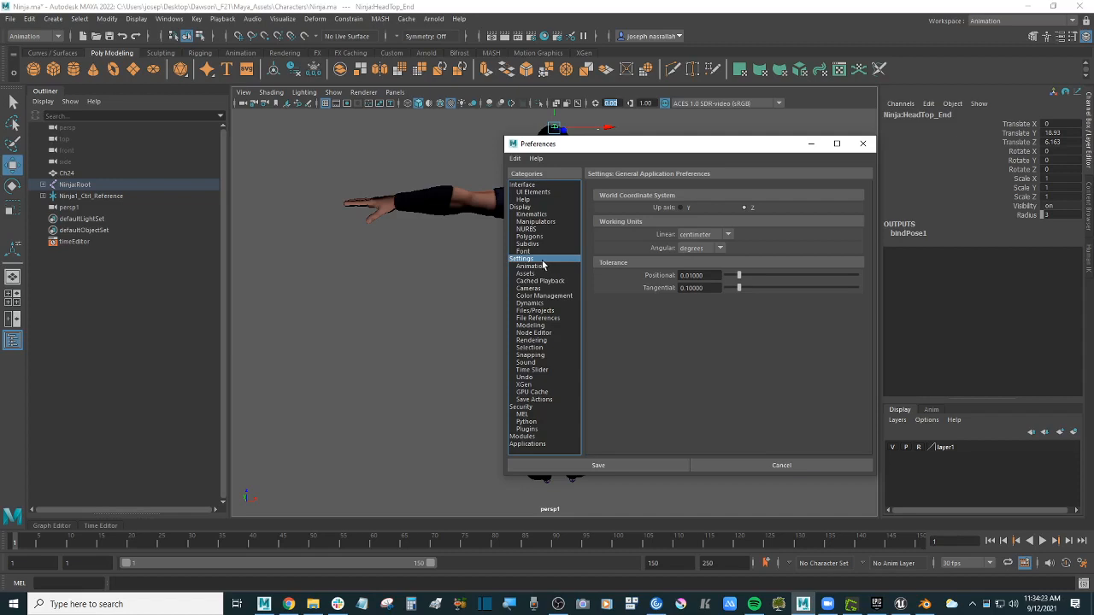
left_click(707, 235)
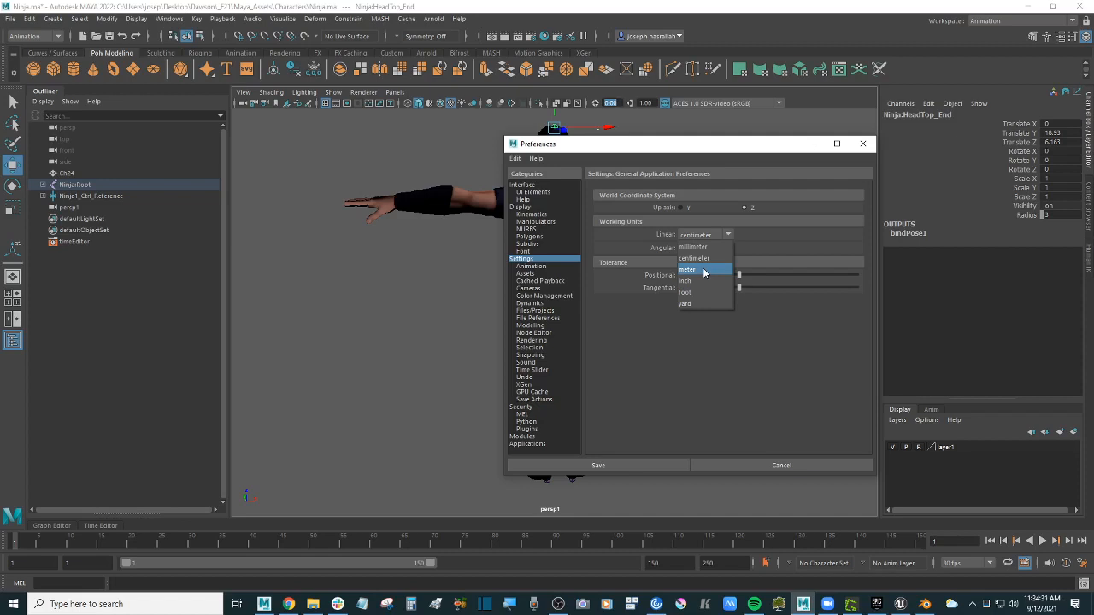
left_click(697, 152)
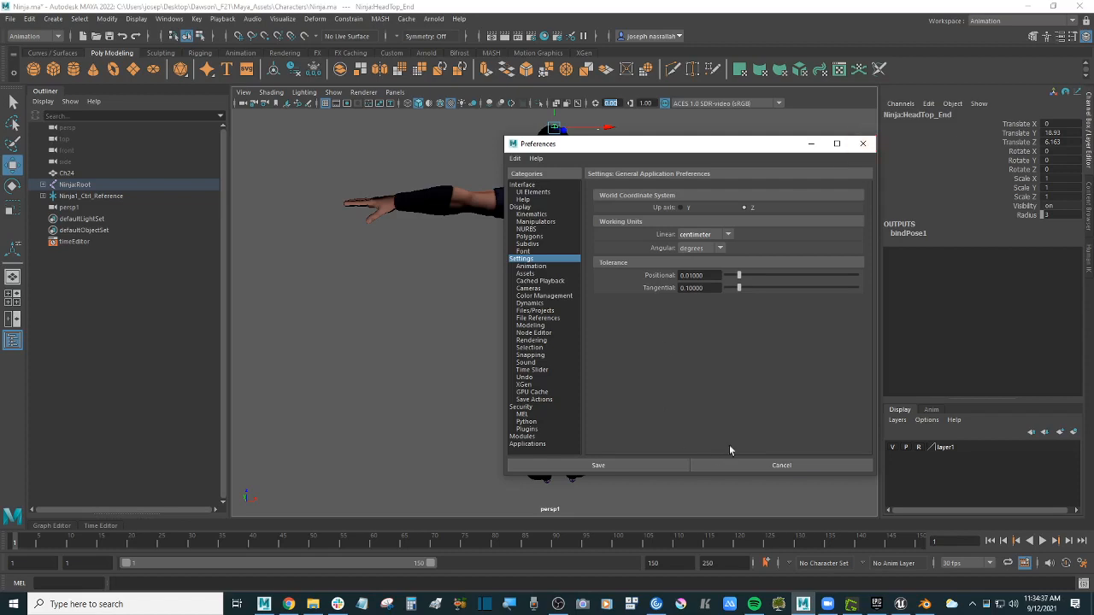
left_click(781, 465)
- Create a polygon cube at the origin and raise it along Z to about 180 cm, just above the ninja's head
left_click(660, 405)
scroll(660, 401, "down", 5)
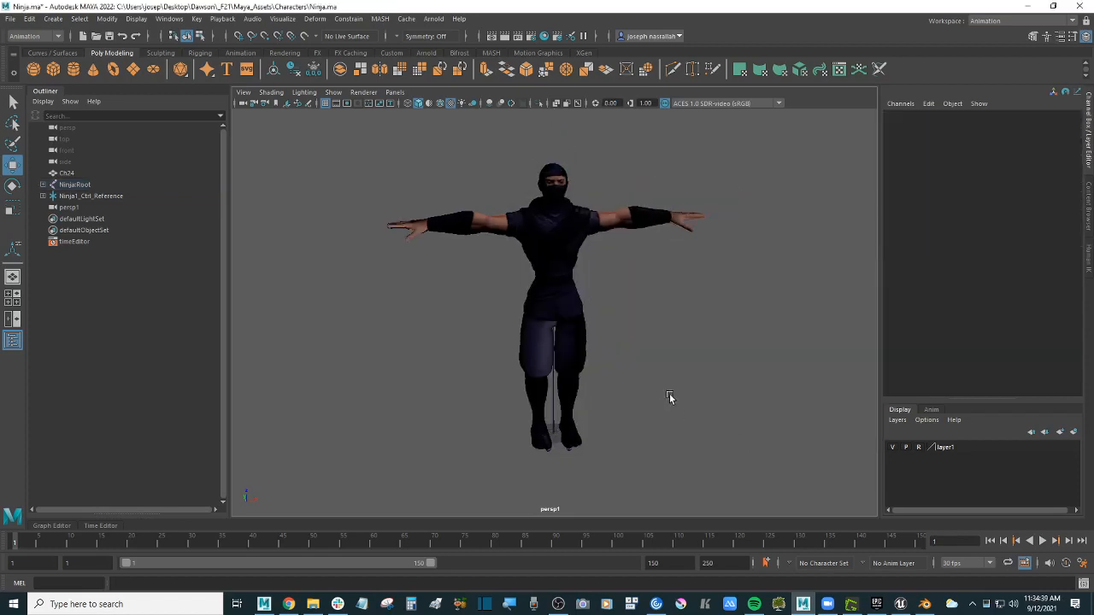
left_click(53, 69)
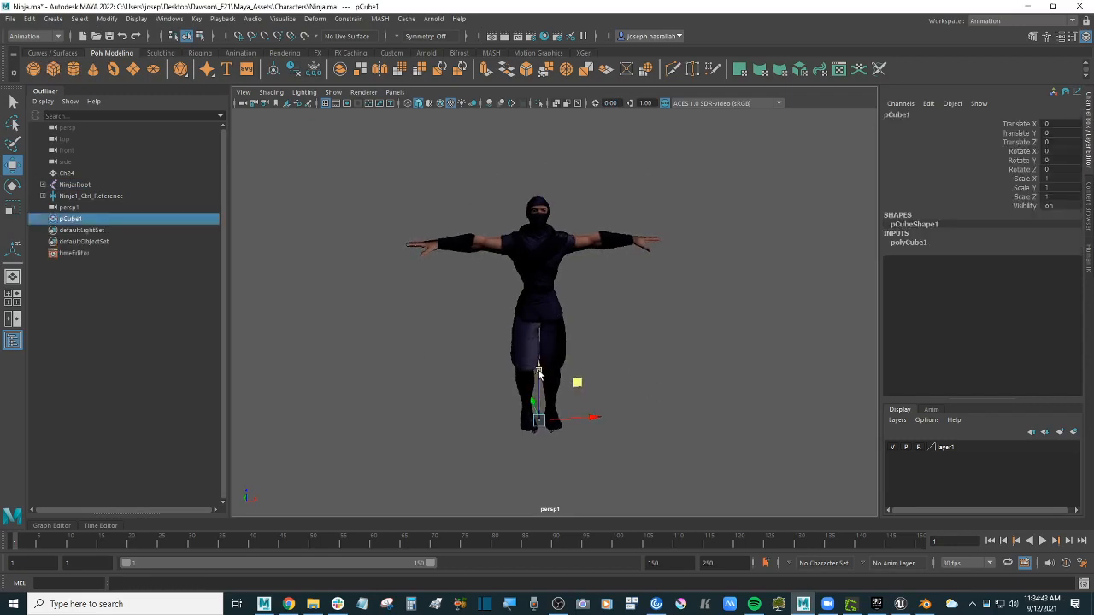
left_click_drag(538, 369, 544, 137)
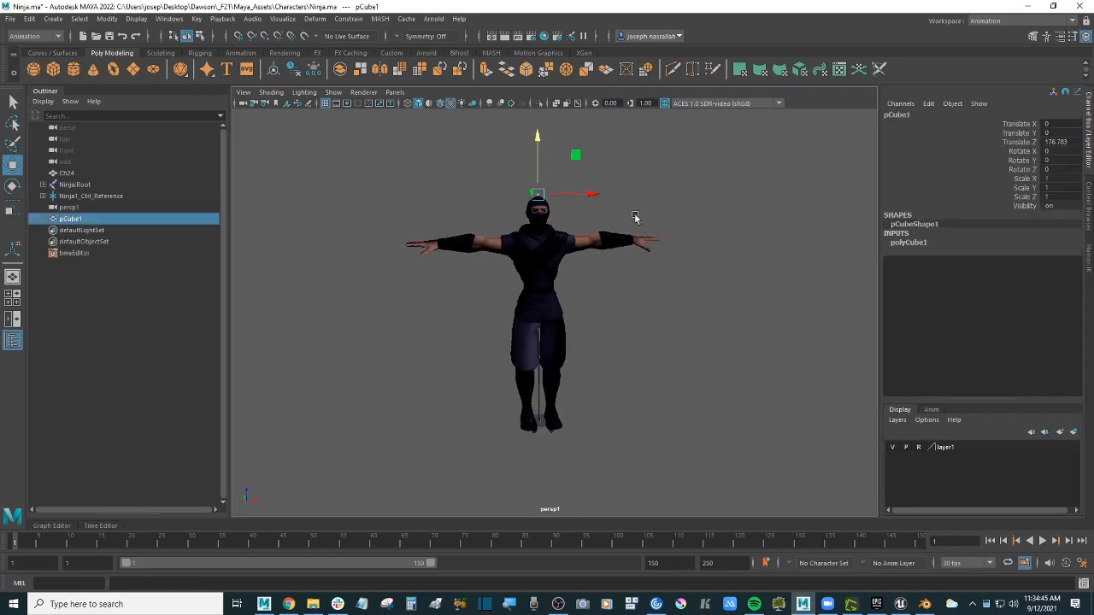
left_click_drag(635, 220, 644, 288, "alt")
scroll(643, 286, "up", 3)
middle_click_drag(645, 285, 642, 353, "alt")
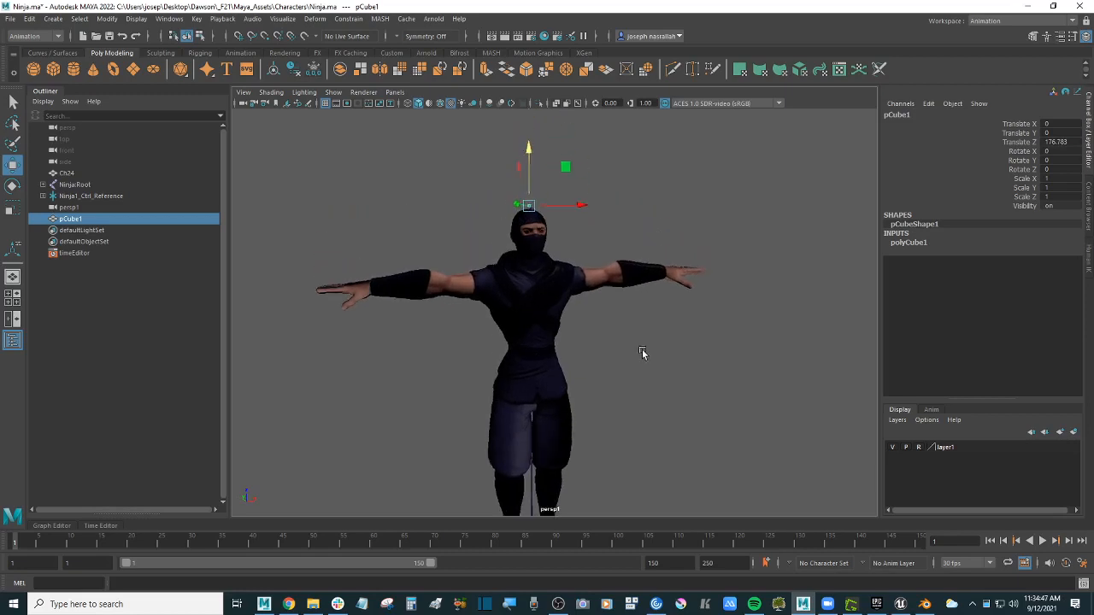
left_click_drag(529, 154, 531, 143)
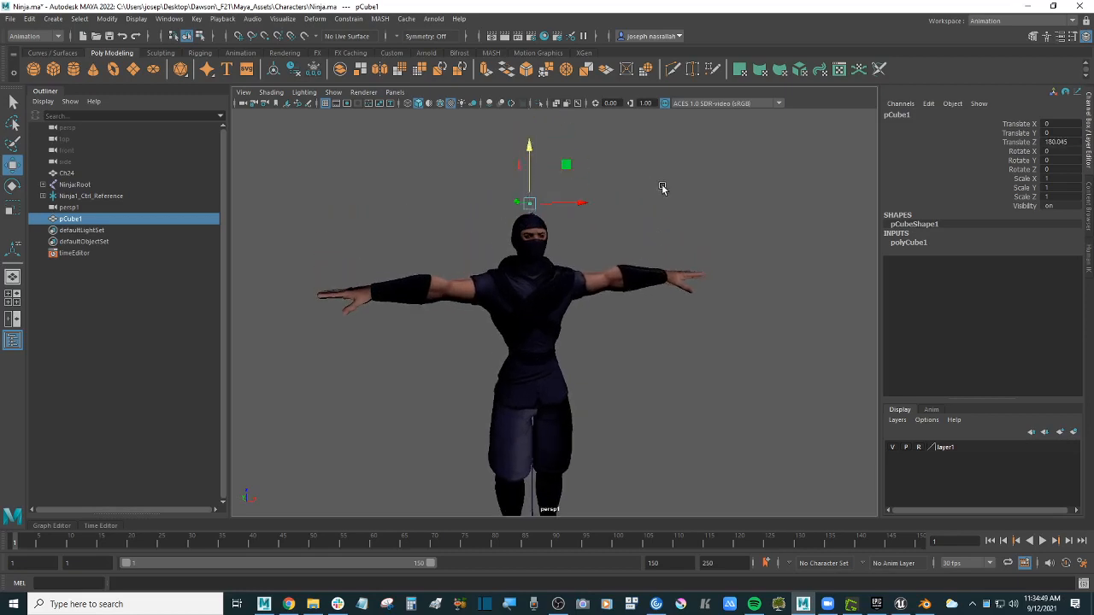
- Recheck the up axis and linear working unit in the general preferences and close the dialog without changes
left_click(1083, 563)
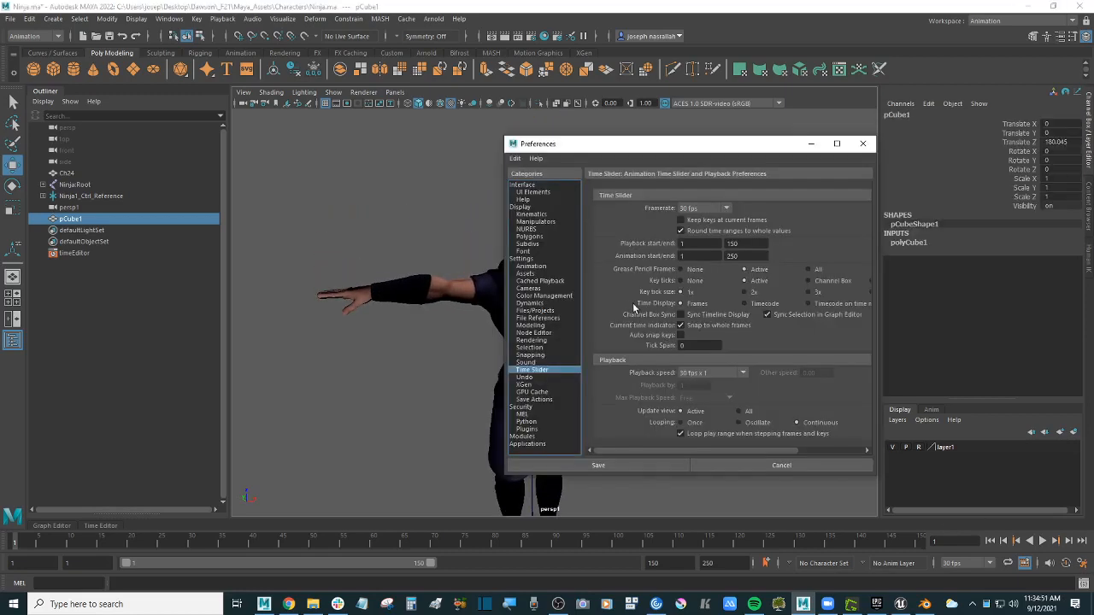
left_click(547, 258)
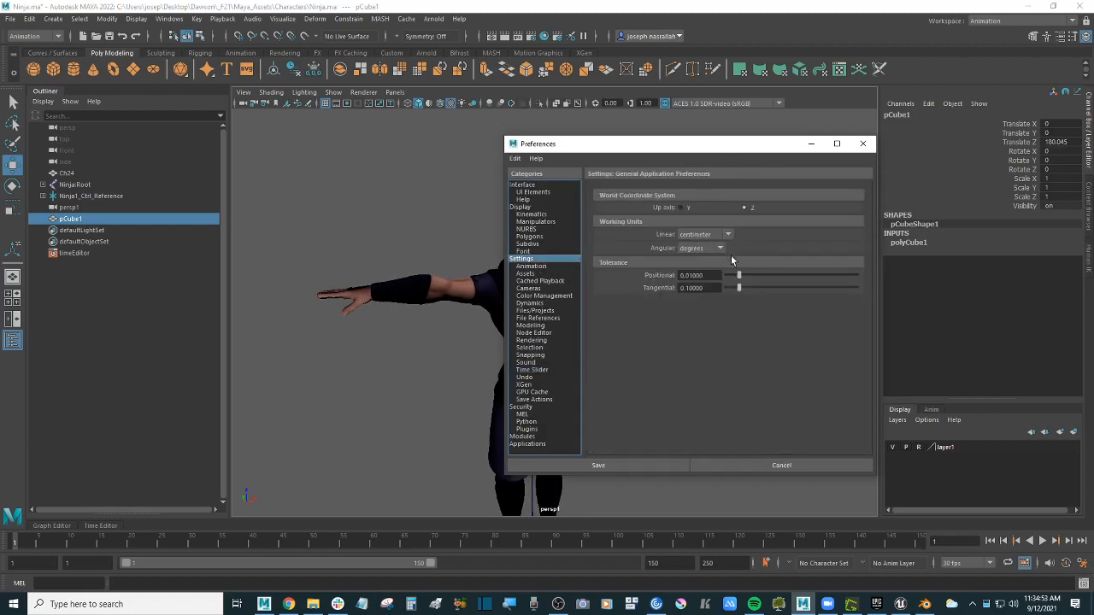
left_click(862, 143)
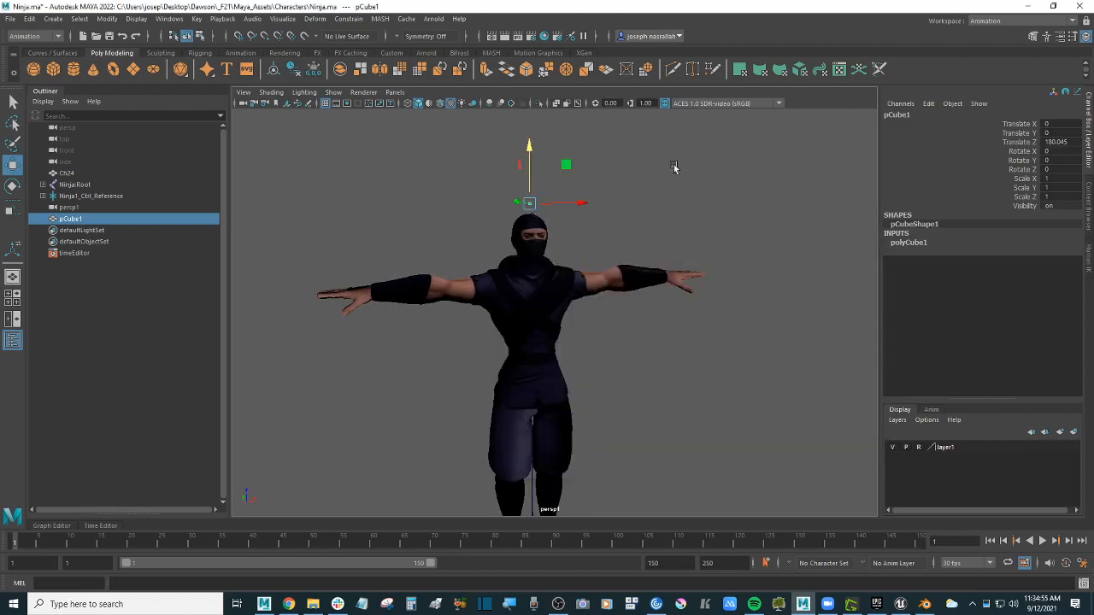
- Fine-tune the cube's height against the top of the ninja's head and delete the cube
left_click_drag(536, 147, 535, 151)
mouse_move(659, 195)
left_mouse_down("alt")
mouse_move(673, 191)
mouse_move(669, 205)
left_mouse_up("alt")
scroll(674, 193, "up", 2)
key("Delete")
- Select the ninja's HeadTop_End joint and examine its translate values
left_click(532, 196)
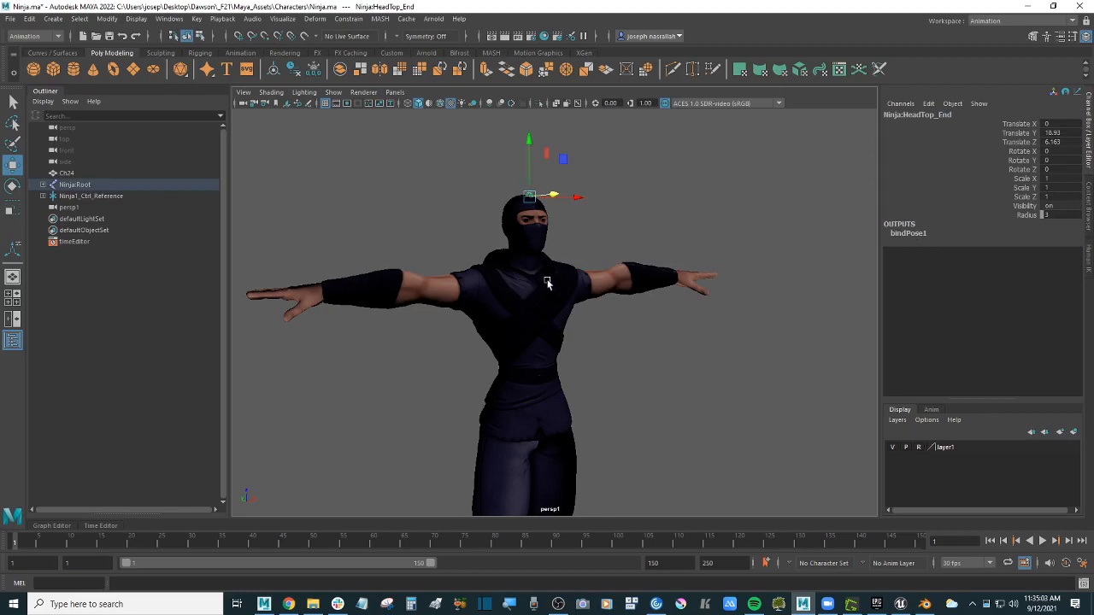
scroll(637, 296, "down", 3)
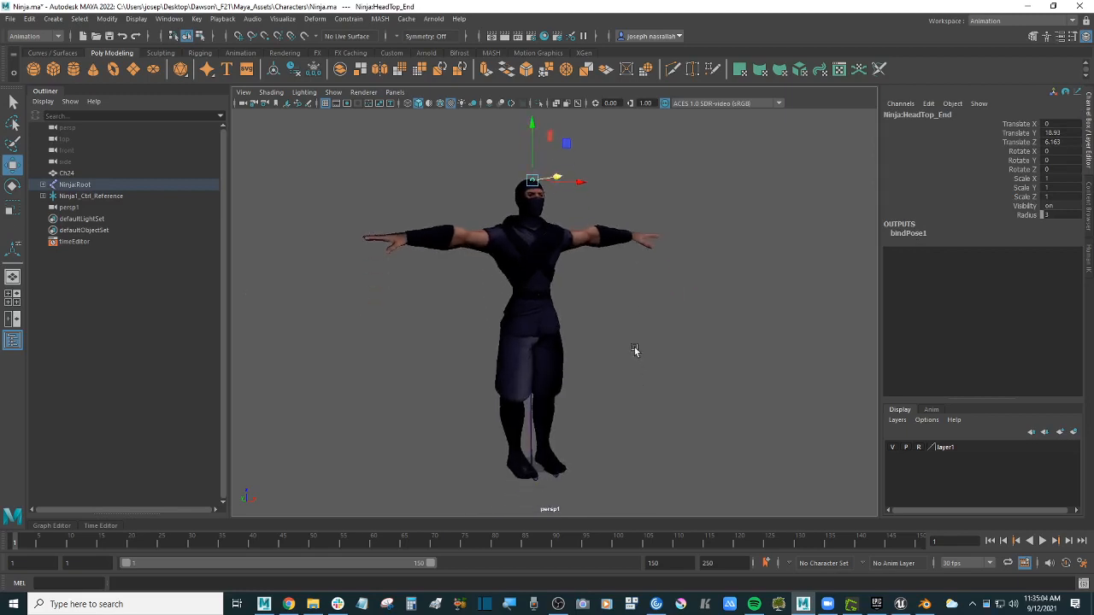
scroll(634, 346, "up", 3)
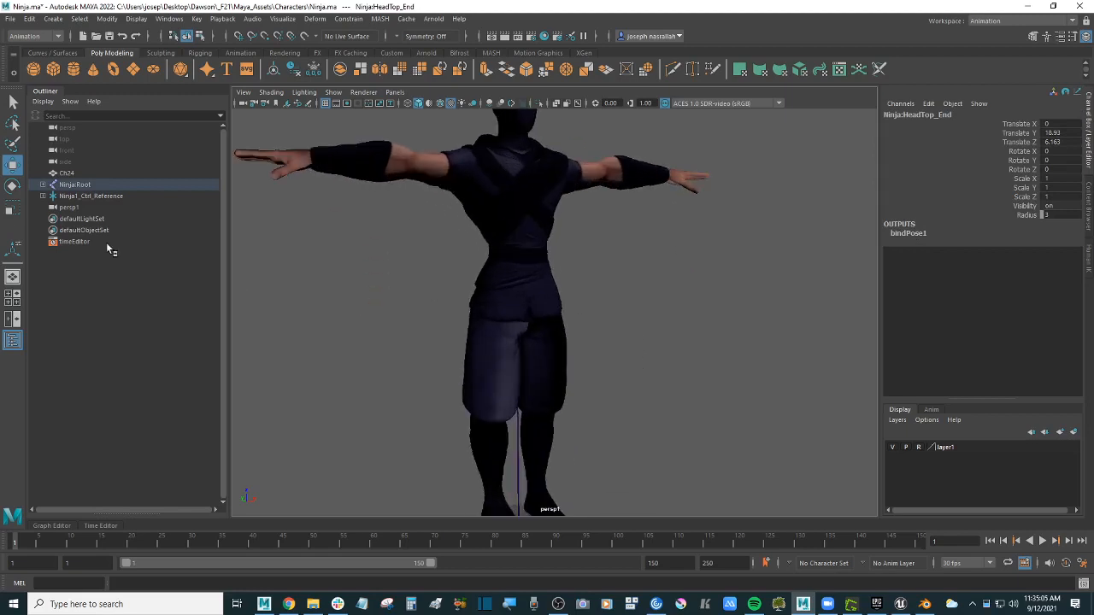
- Try moving the Ninja:Hips joint under Ninja:Root slightly along its vertical axis, and undo the move
left_click(44, 184)
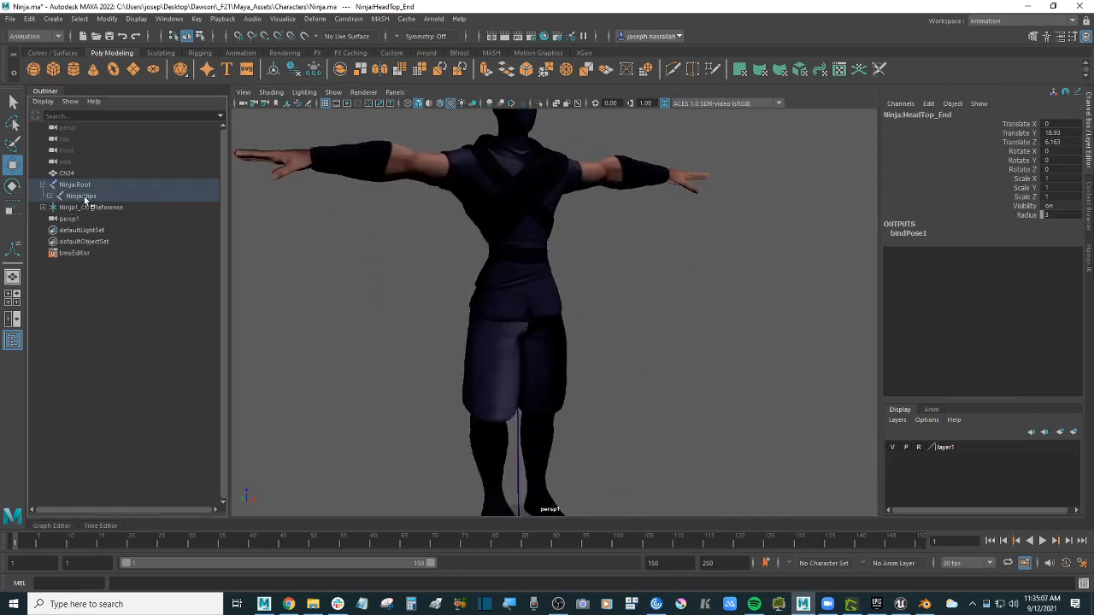
left_click(84, 197)
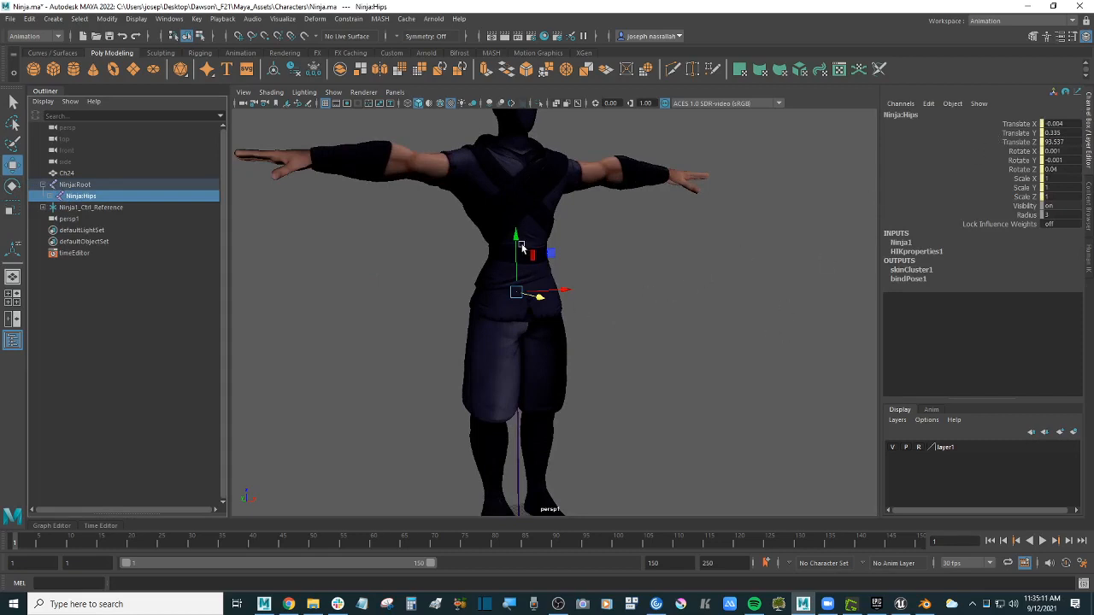
left_click_drag(621, 262, 638, 269, "alt")
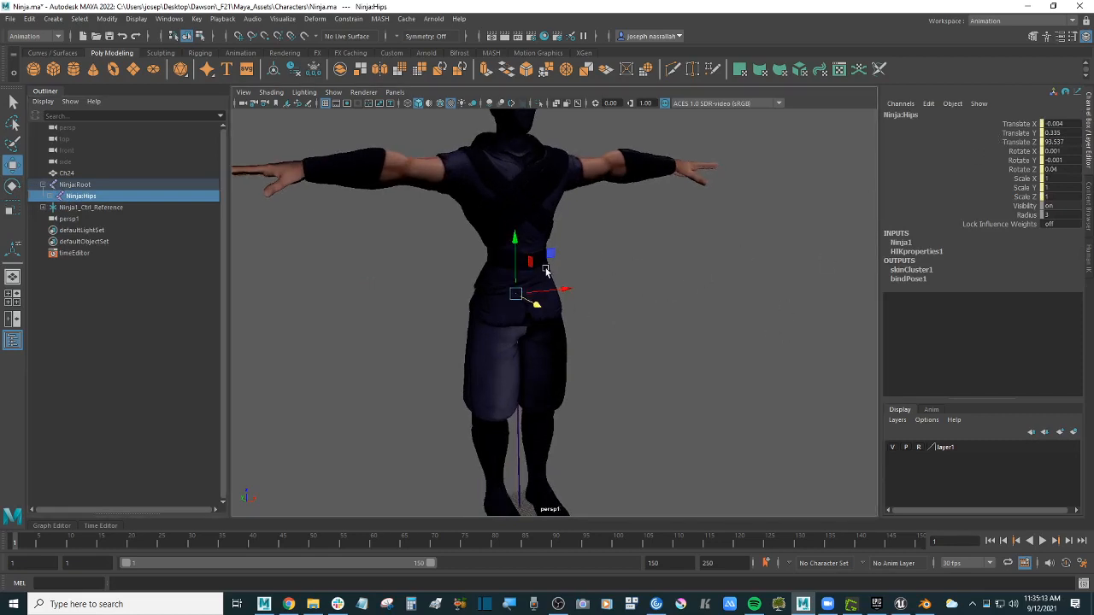
left_click_drag(563, 255, 588, 263, "alt")
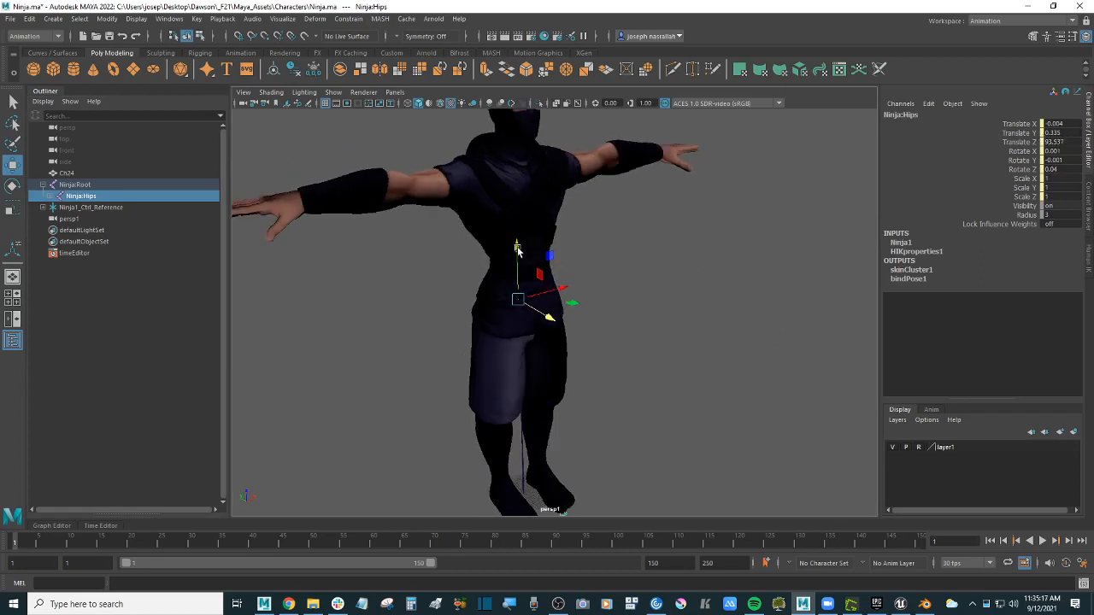
left_click_drag(517, 247, 515, 255)
key("ctrl+z")
key("ctrl+z")
key("ctrl+z")
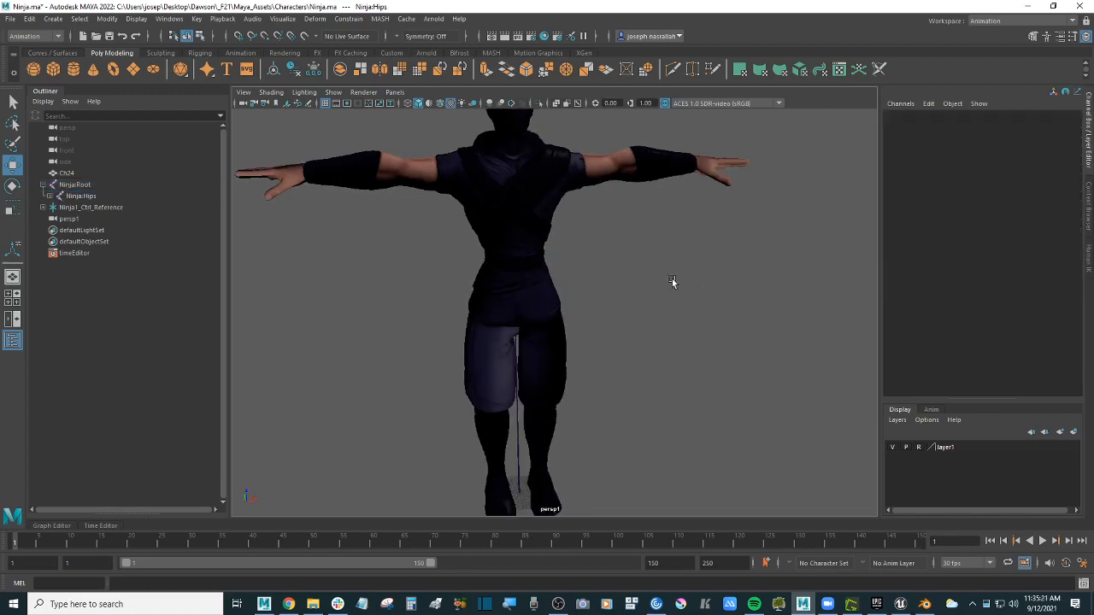
scroll(671, 278, "down", 3)
scroll(680, 277, "down", 3)
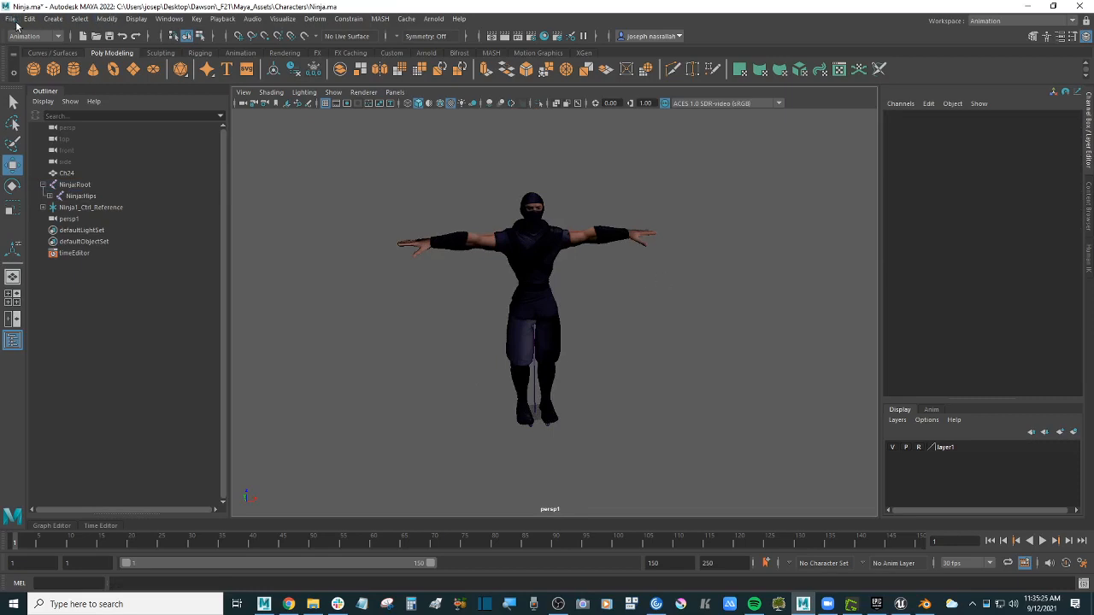
left_click(10, 18)
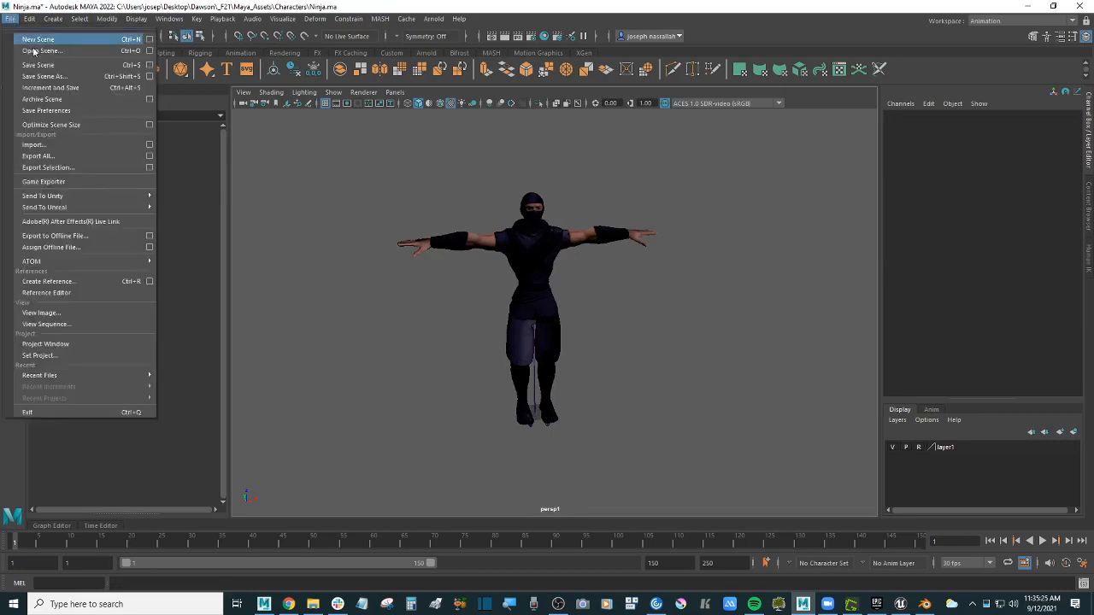
left_click(98, 145)
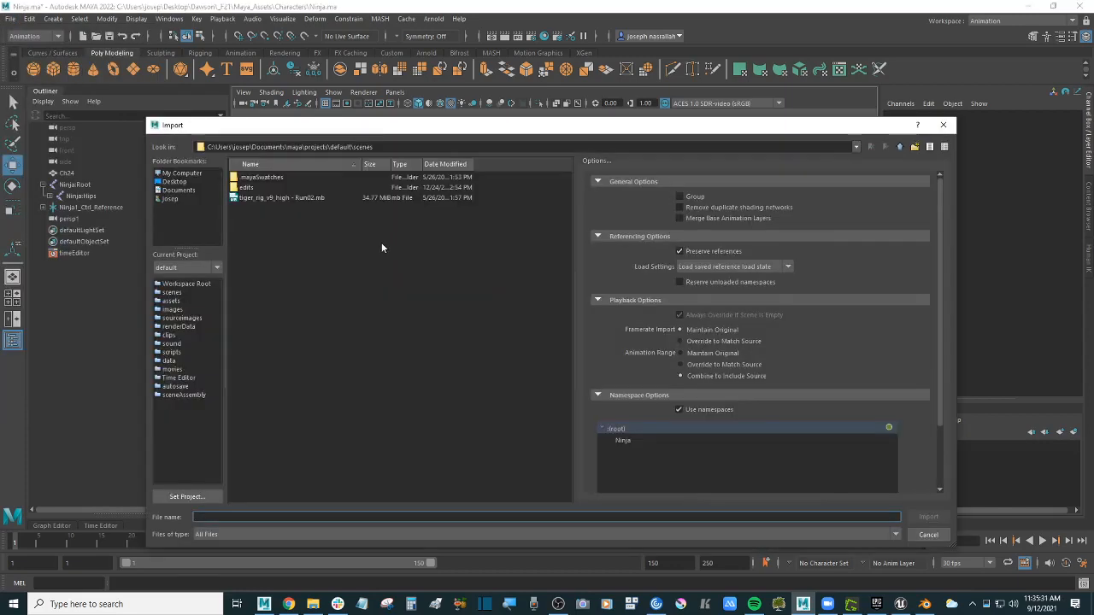
left_click_drag(354, 129, 327, 130)
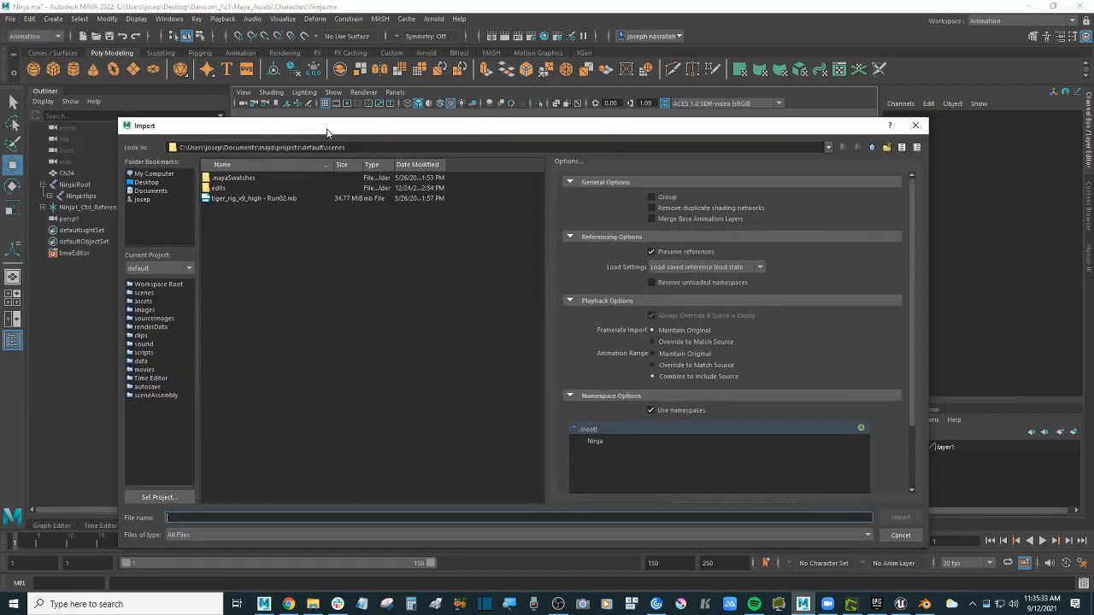
left_click(915, 125)
- Import the week4 floating island .ma scene from the environment folder in Desktop\Dawson\_F21\Maya_Assets into the ninja scene
left_click(10, 19)
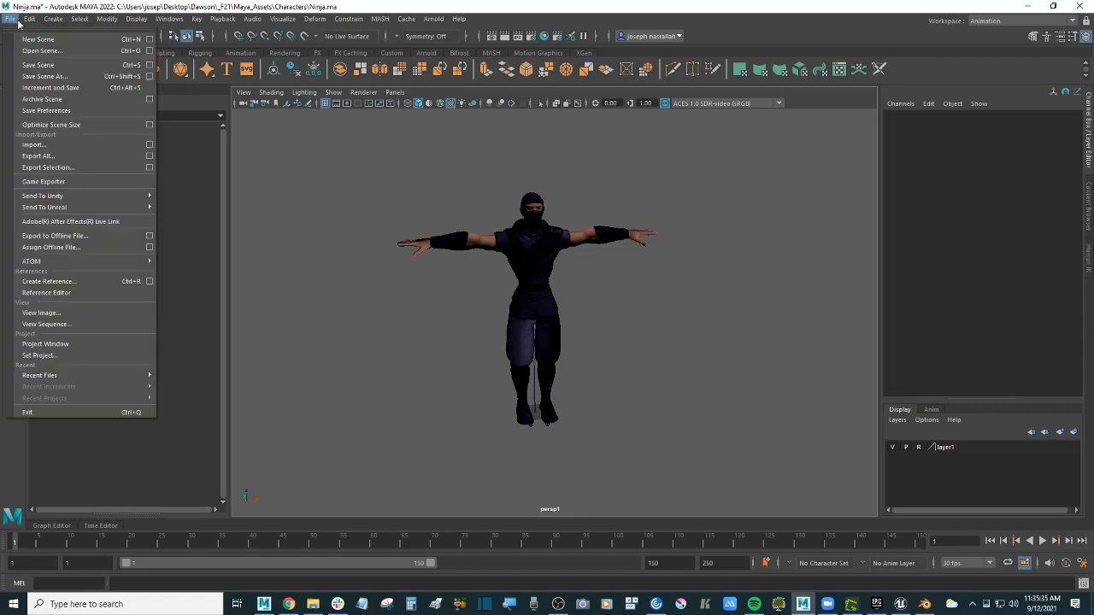
left_click(65, 145)
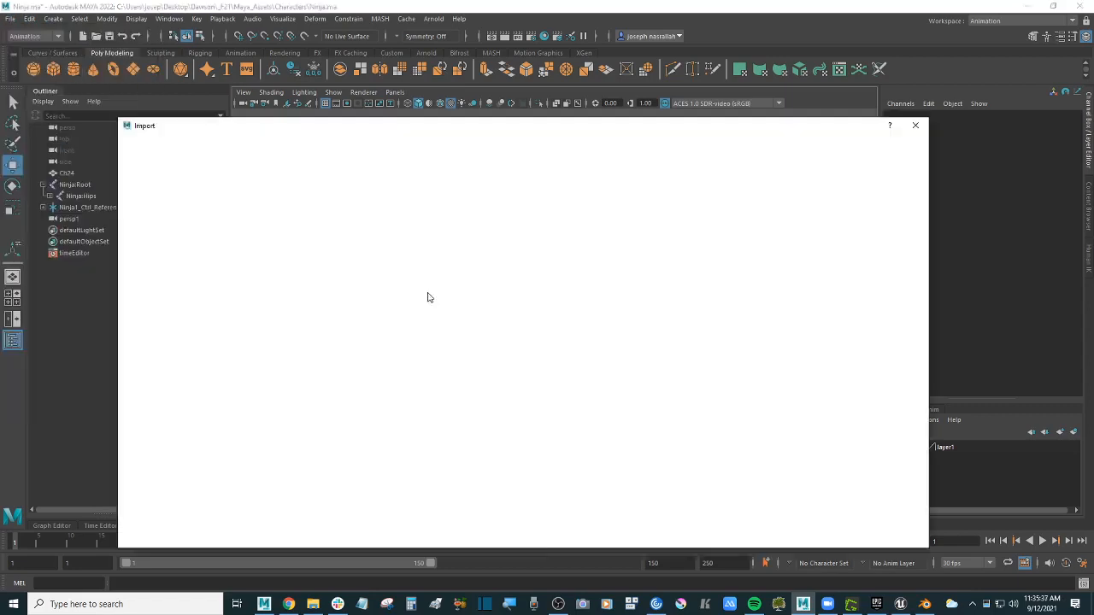
left_click(353, 345)
key("BackSpace")
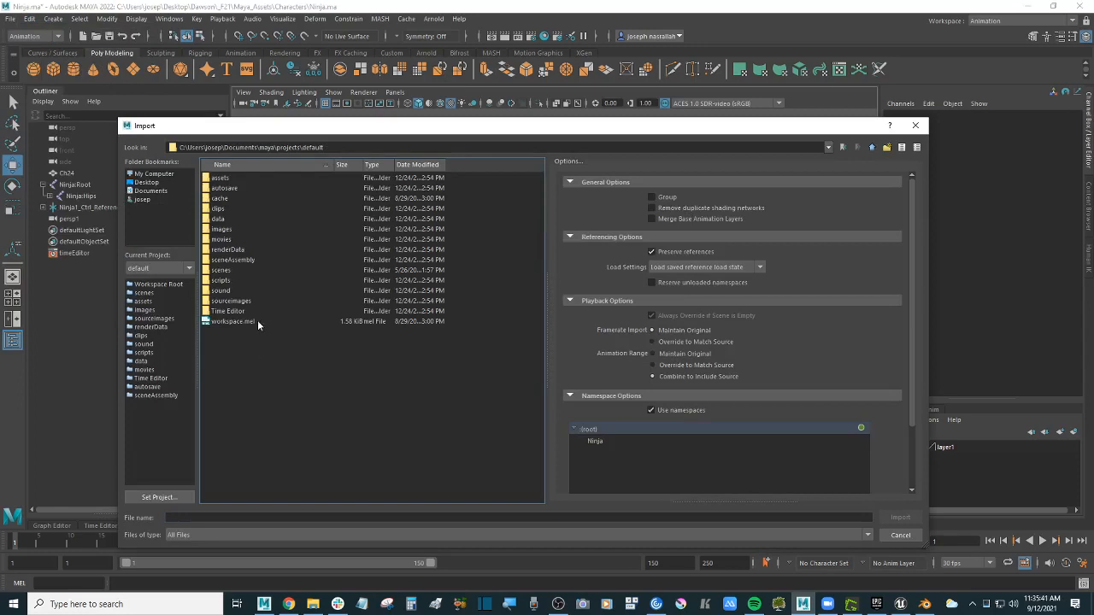
left_click_drag(278, 129, 264, 132)
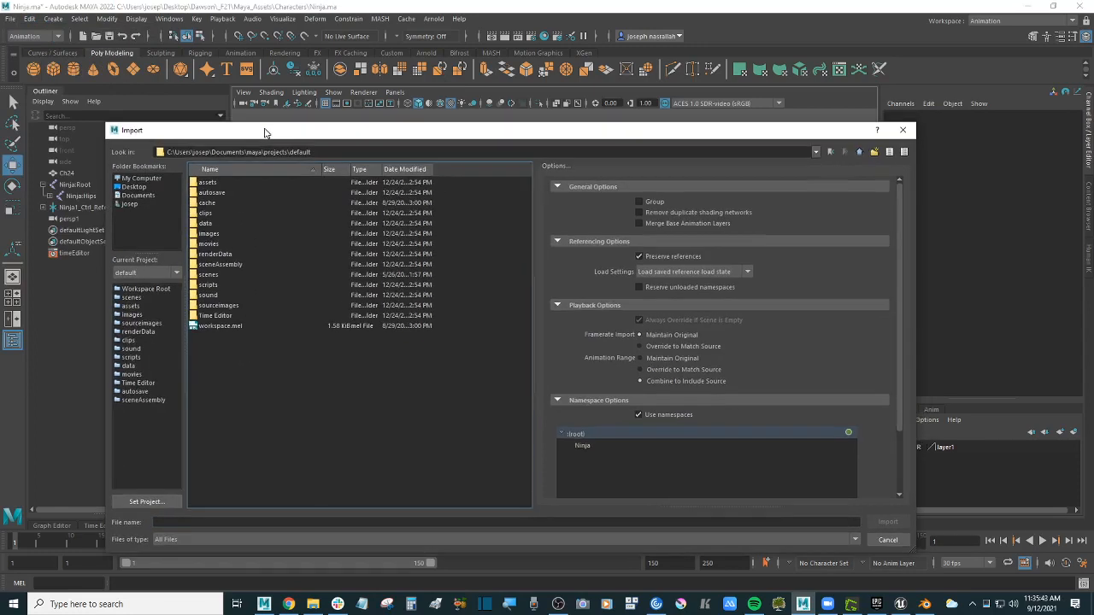
left_click(133, 186)
left_click(242, 182)
double_click(243, 182)
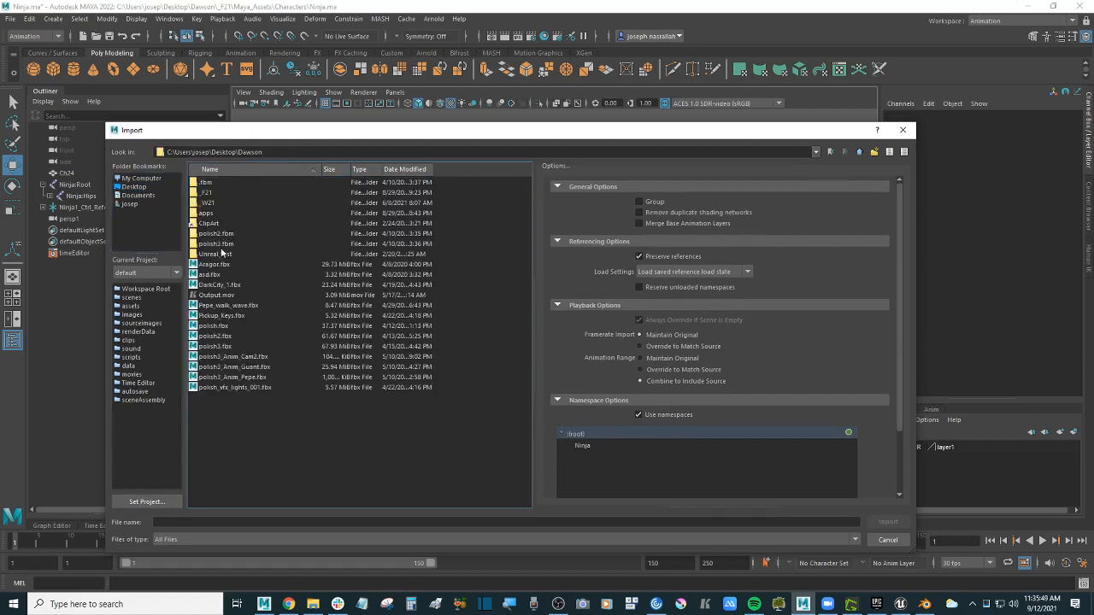
double_click(209, 193)
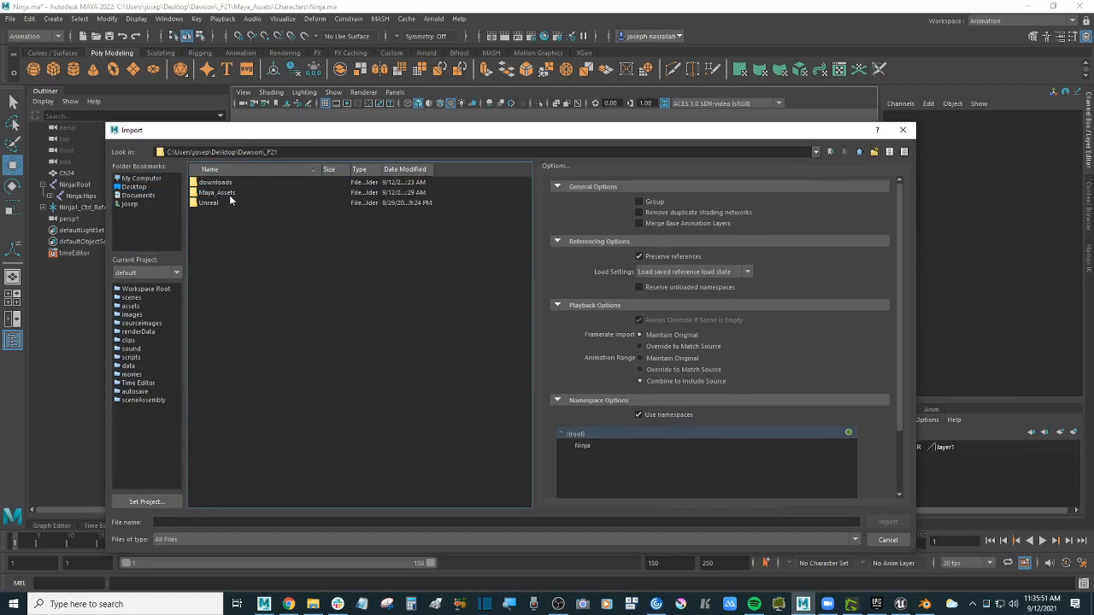
double_click(218, 193)
double_click(220, 213)
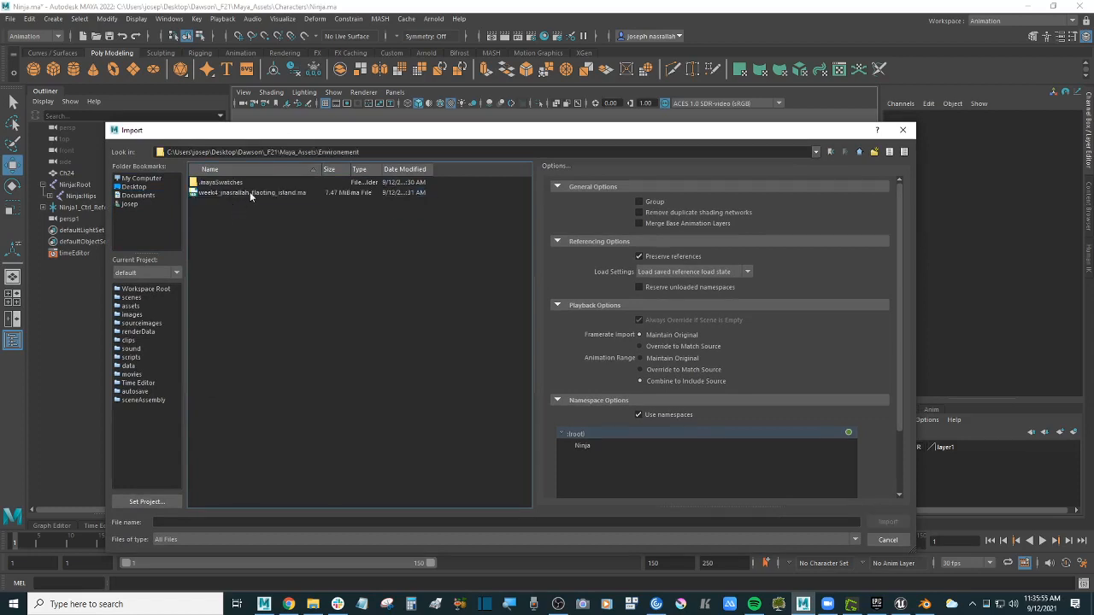
double_click(250, 192)
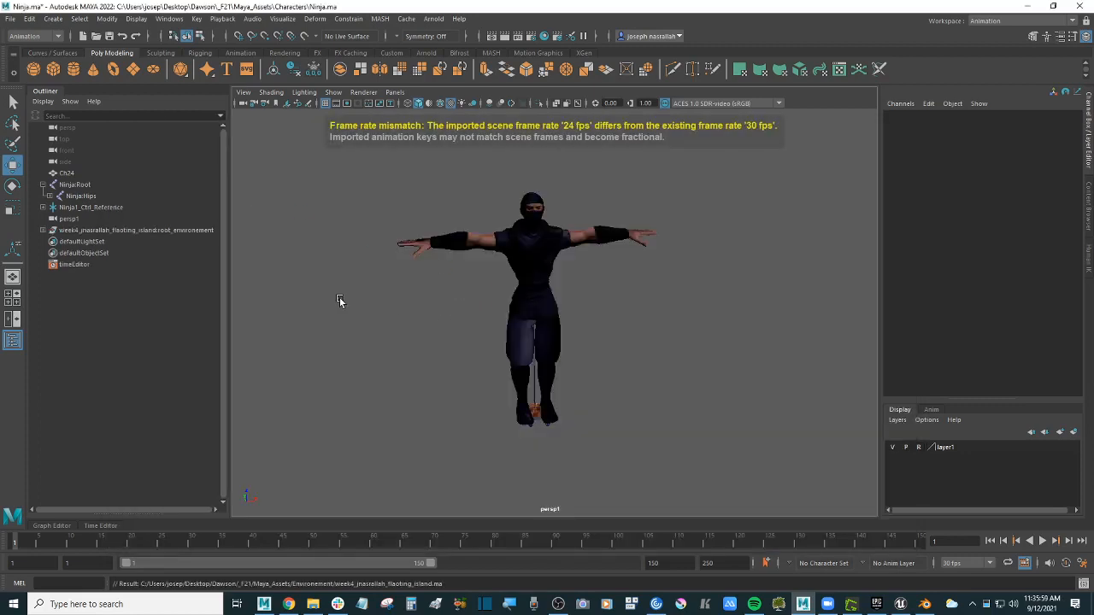
- Expand and select the imported root_environement group, then try keying its transforms and undo the key
left_click(43, 230)
left_click(84, 231)
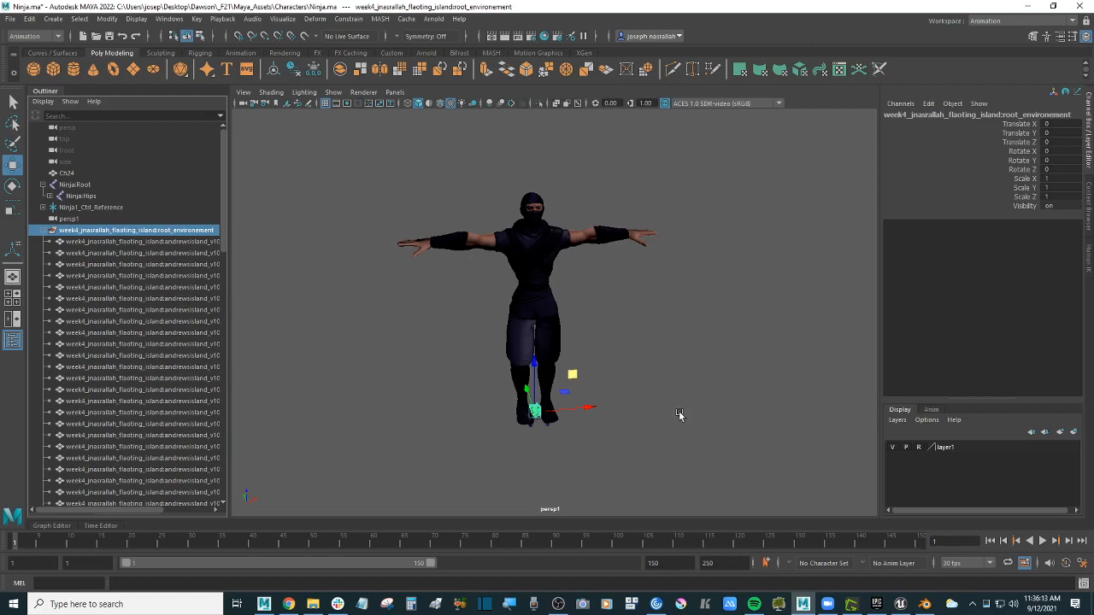
key("s")
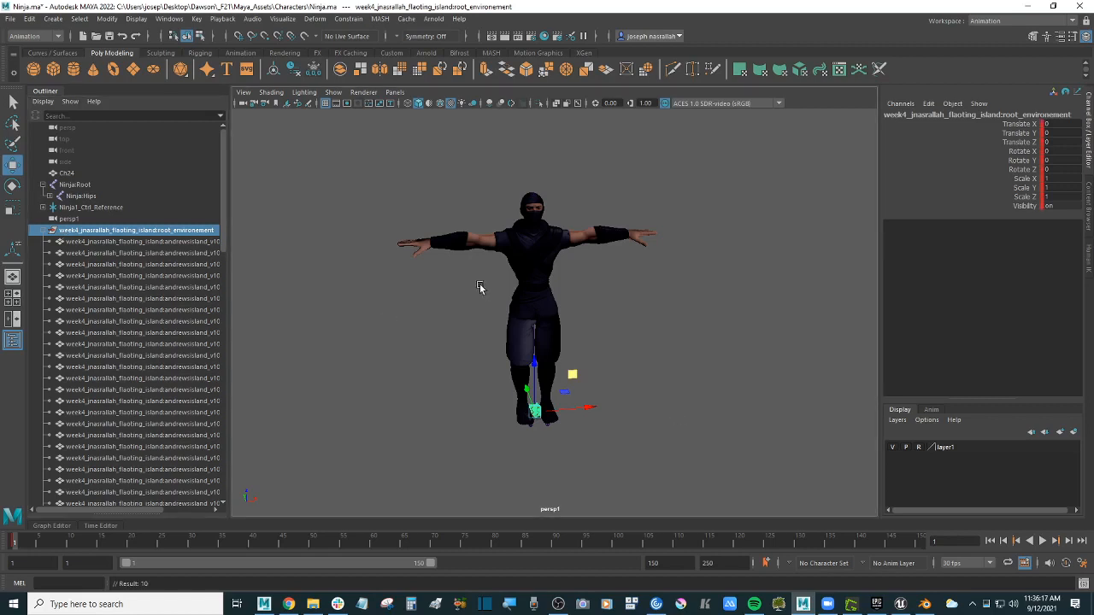
key("ctrl+z")
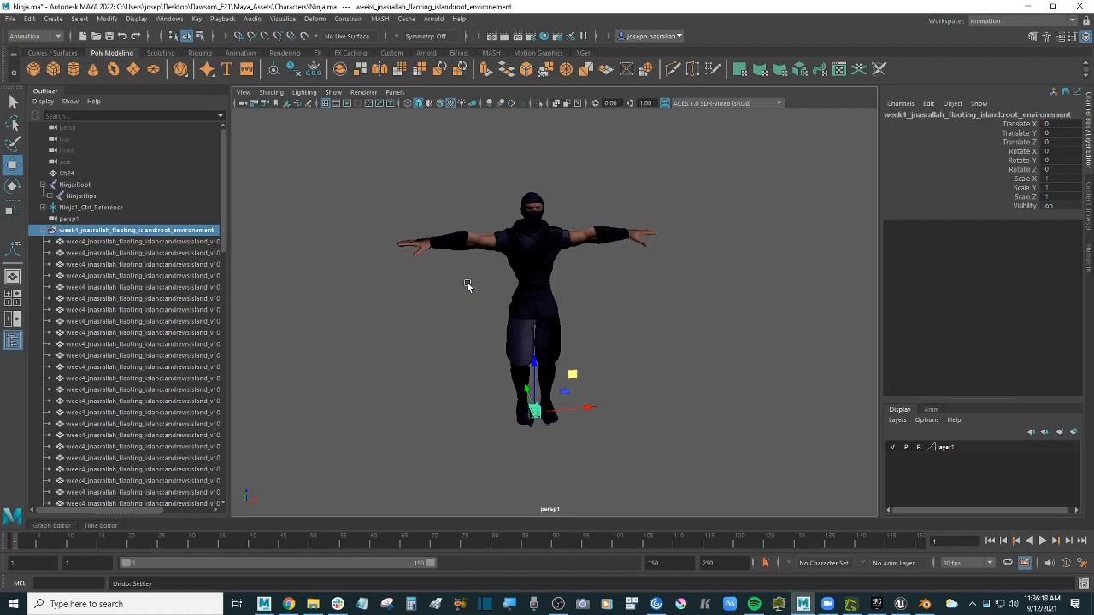
- Stand the floating island upright by setting the root_environement group's Rotate X to 90
left_click(12, 209)
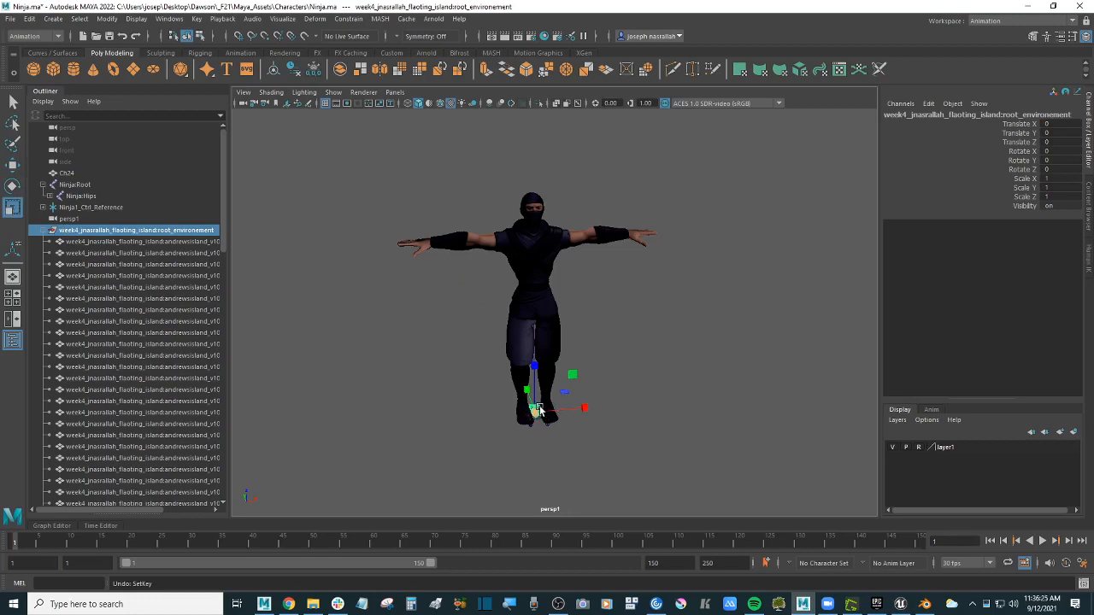
scroll(606, 408, "up", 5)
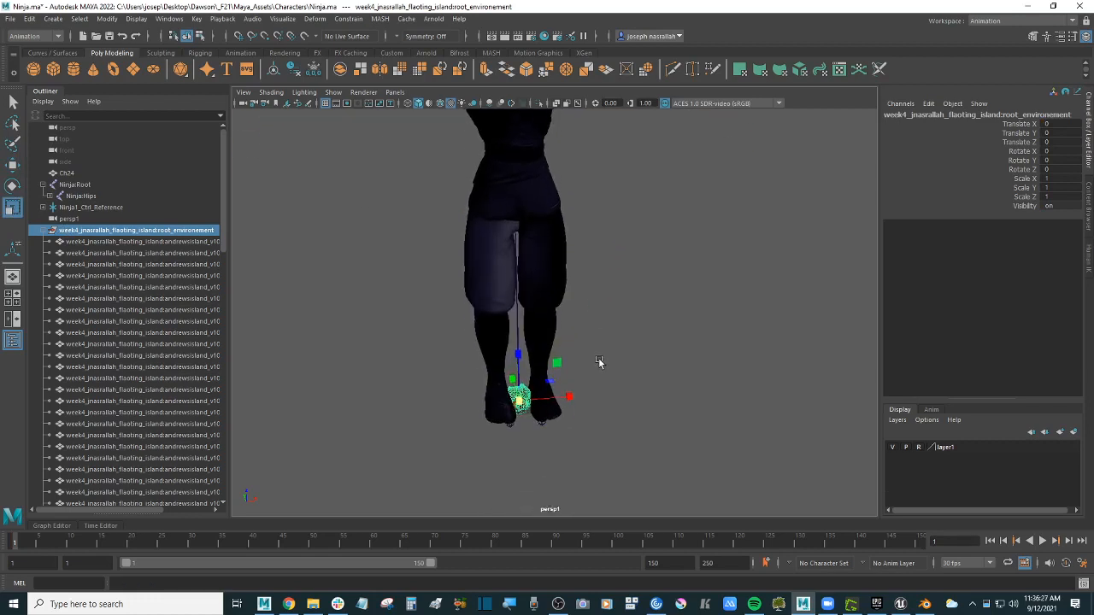
scroll(599, 362, "up", 8)
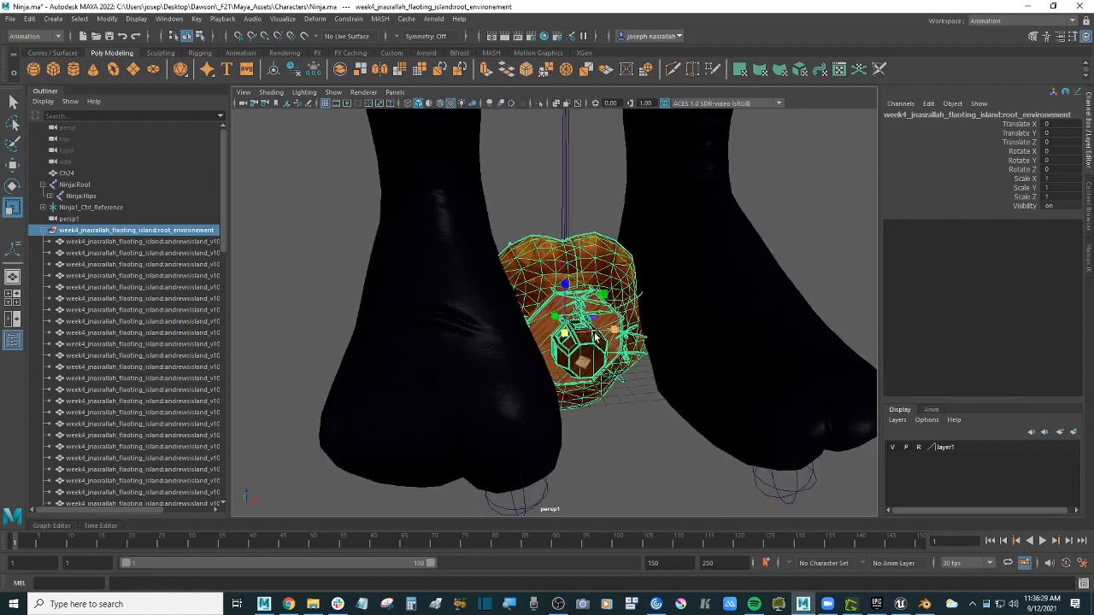
left_click_drag(595, 337, 567, 390, "alt")
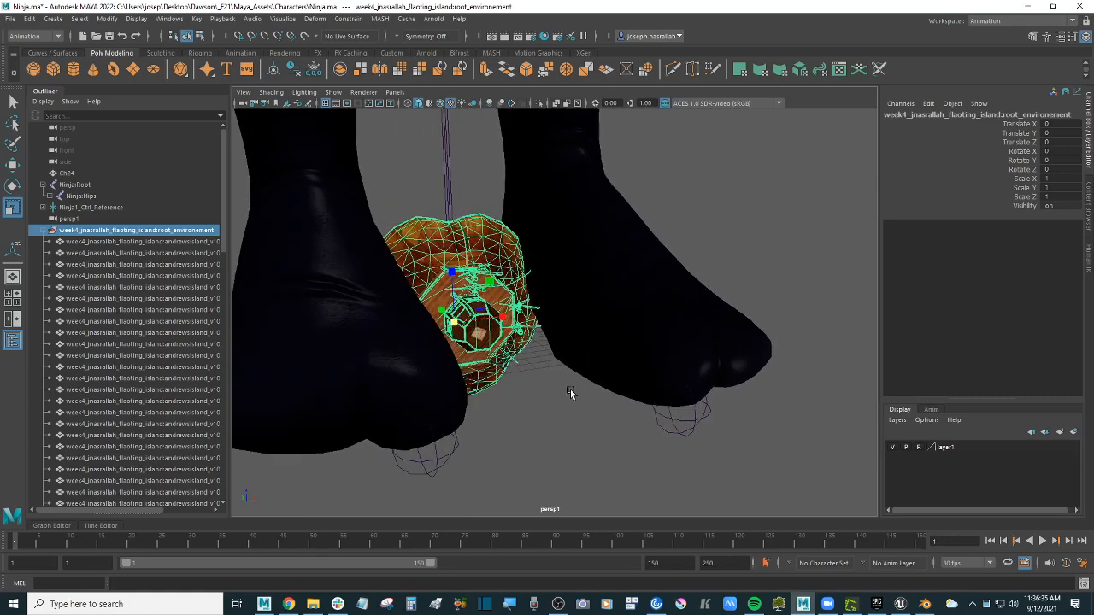
left_click(12, 186)
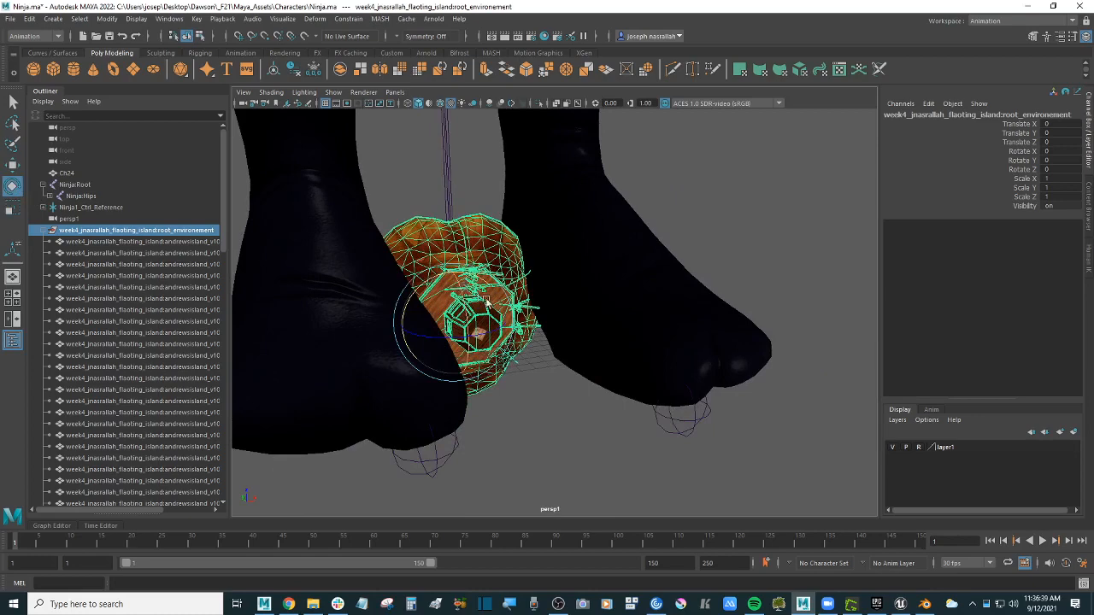
left_click_drag(464, 290, 471, 365)
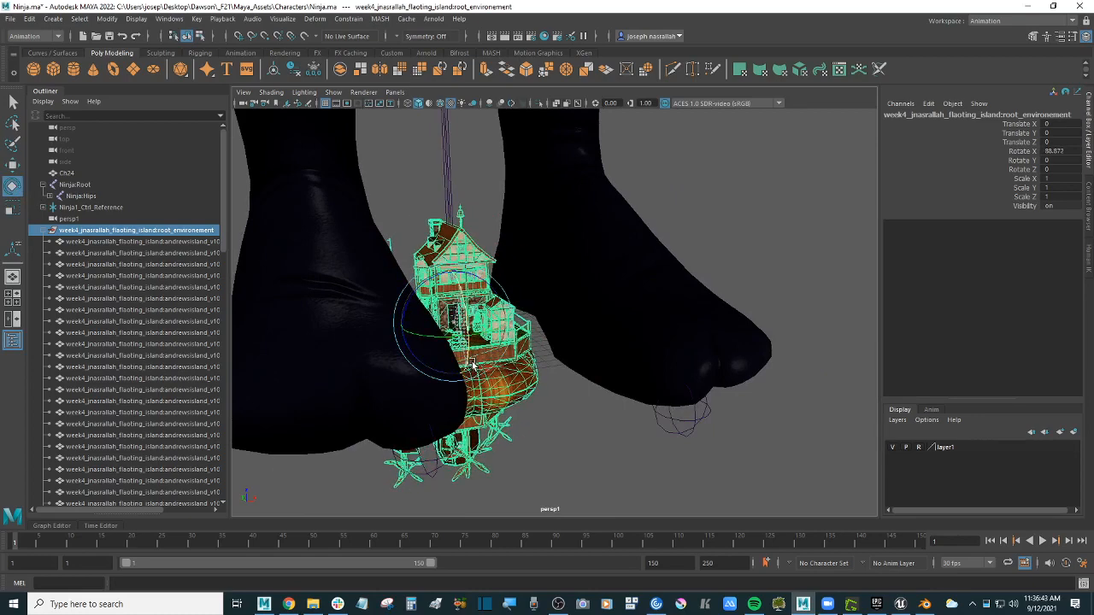
left_click(1051, 151)
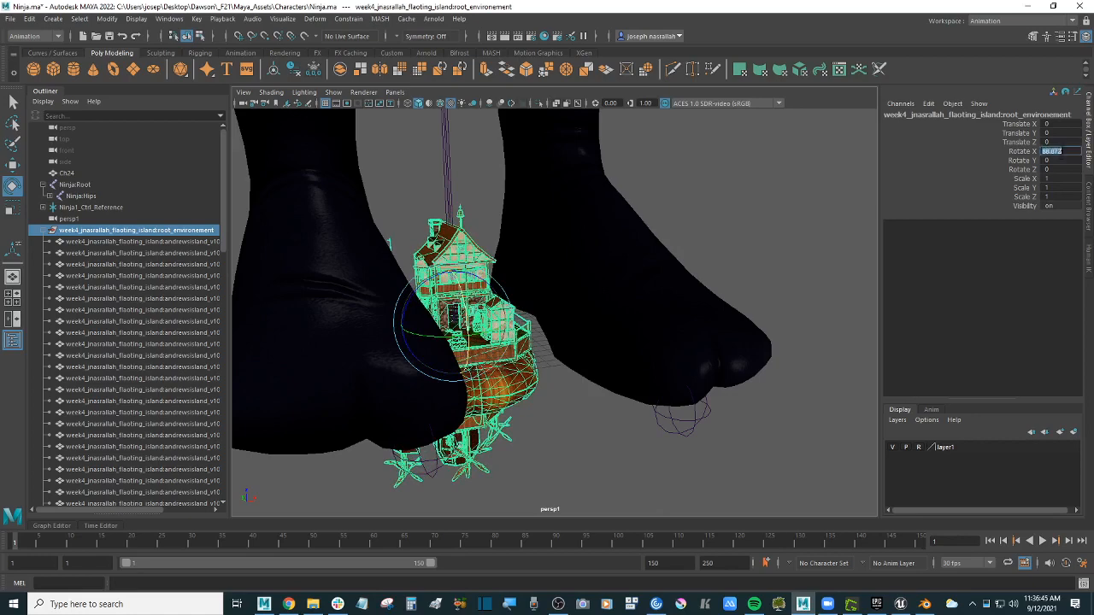
type("90")
key("Return")
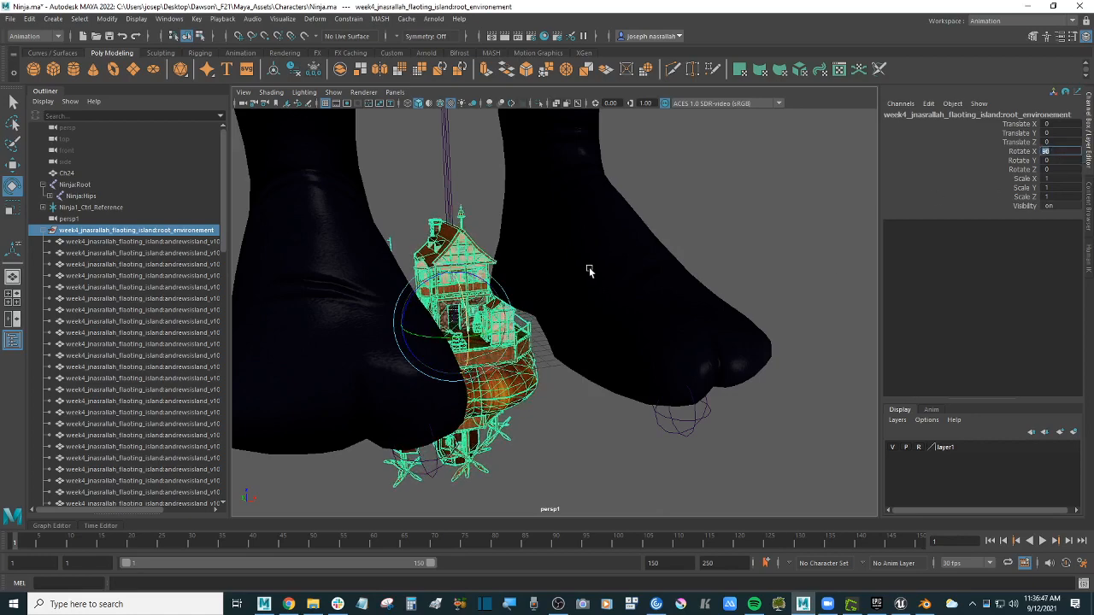
- Scale the root_environement group up uniformly, setting its Scale X, Y and Z to 100
scroll(588, 279, "down", 3)
left_click(13, 209)
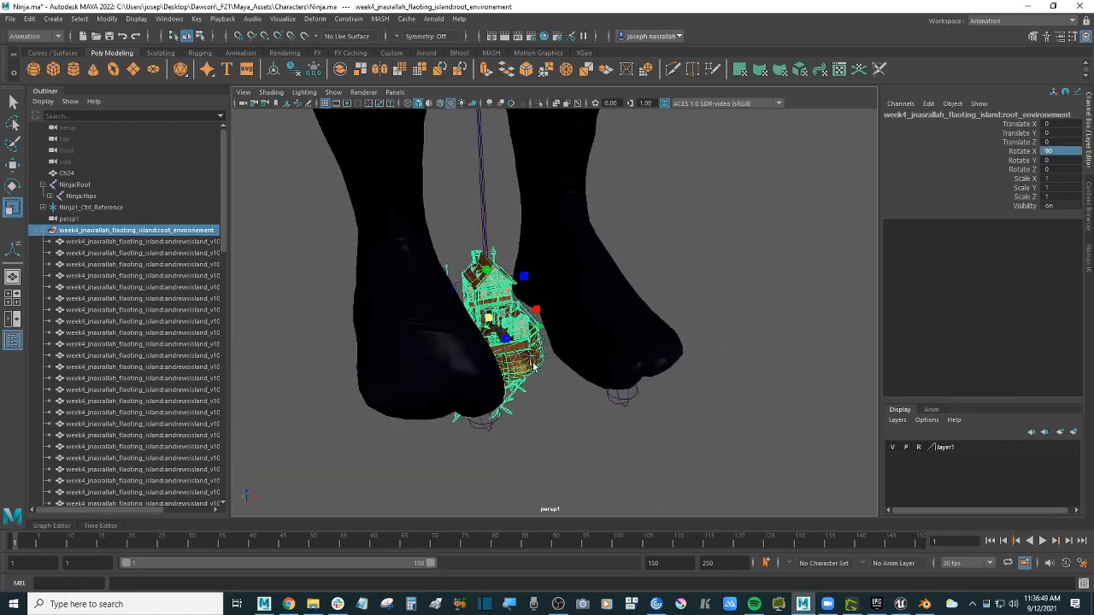
left_click_drag(564, 332, 510, 330, "alt")
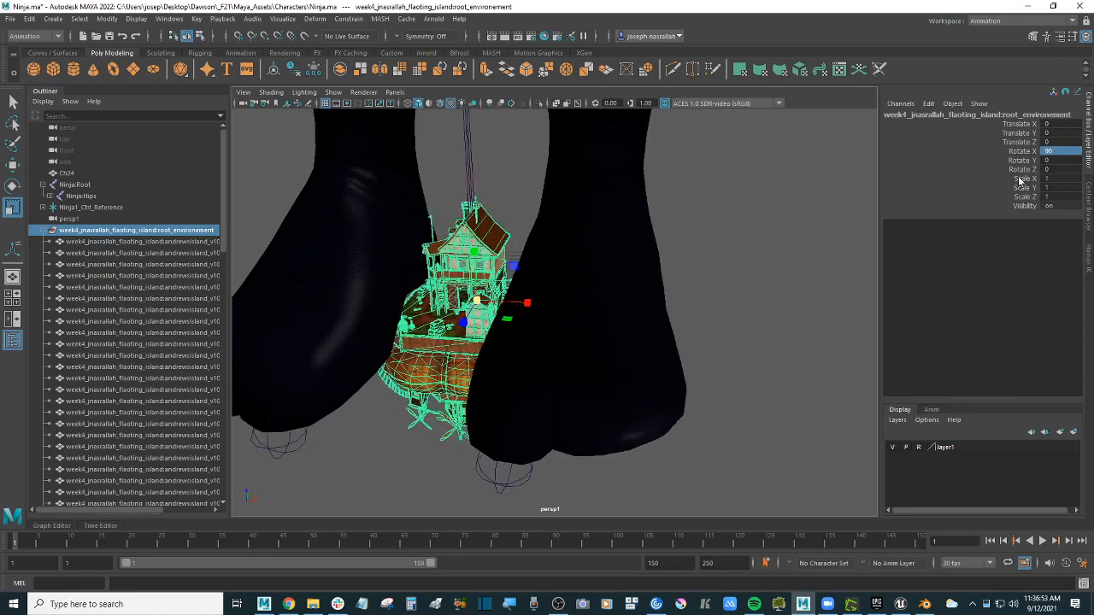
left_click_drag(480, 301, 831, 294)
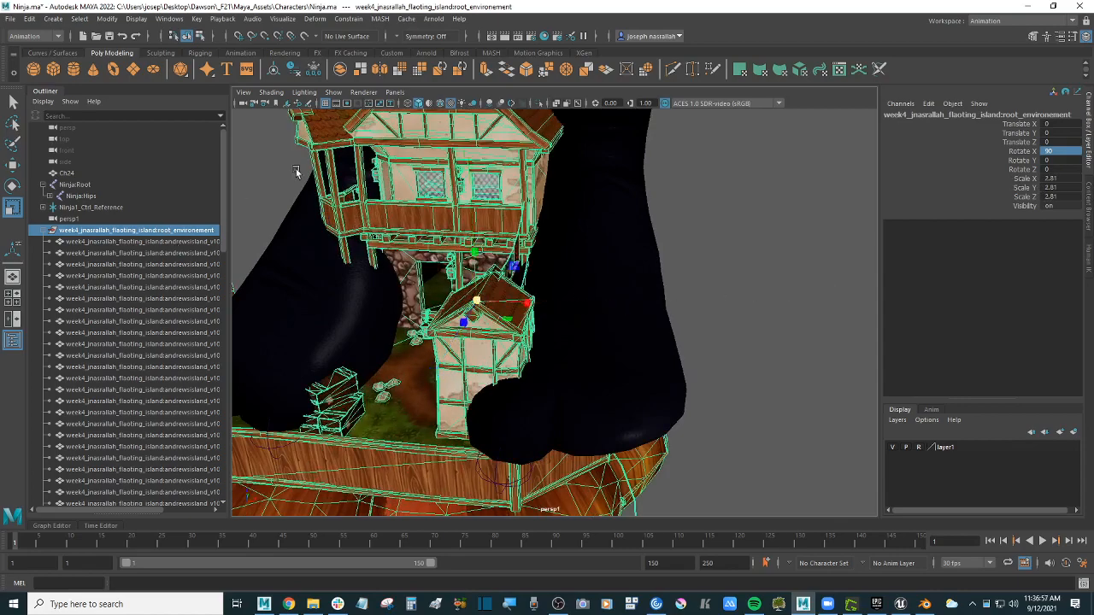
left_click_drag(1044, 176, 1044, 197)
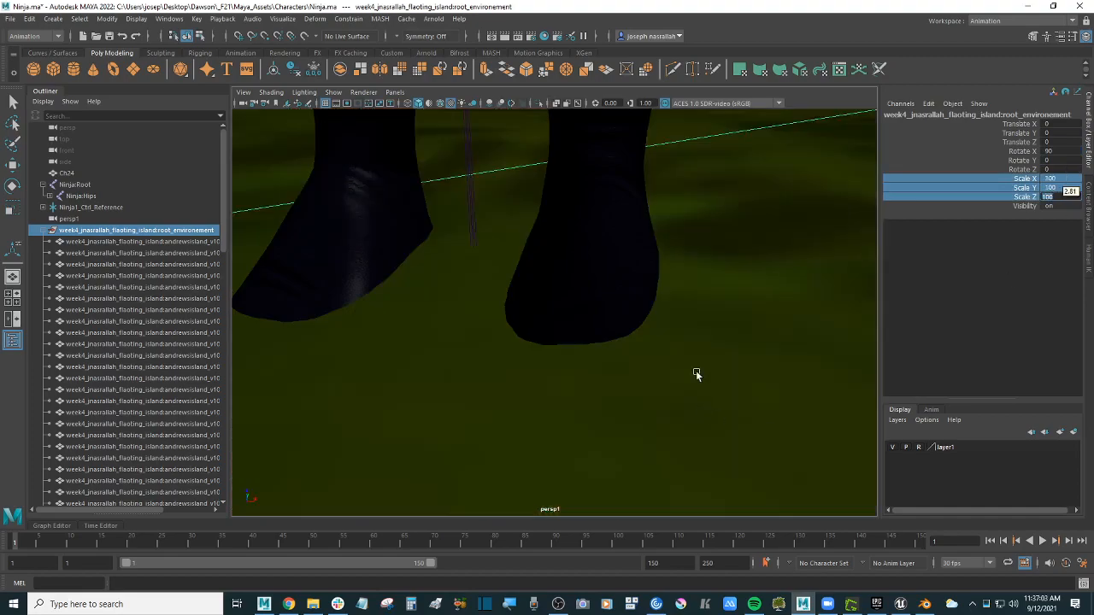
- Move the environment to about 243 in Y and about 51 in X so the ninja stands before the house doorway
scroll(659, 336, "down", 10)
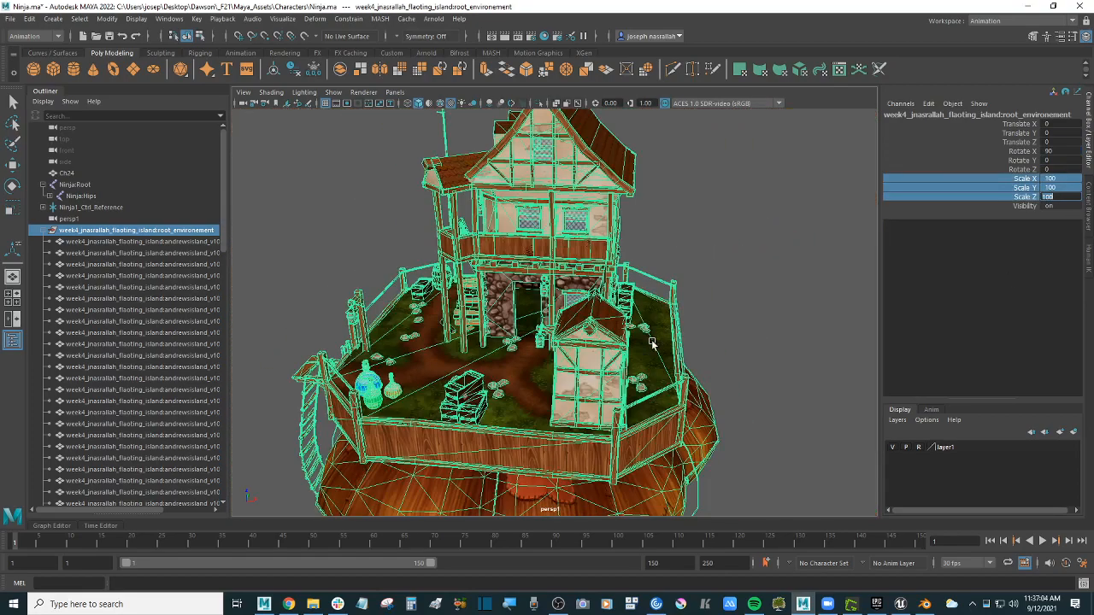
left_click_drag(651, 339, 647, 349, "alt")
scroll(658, 350, "up", 8)
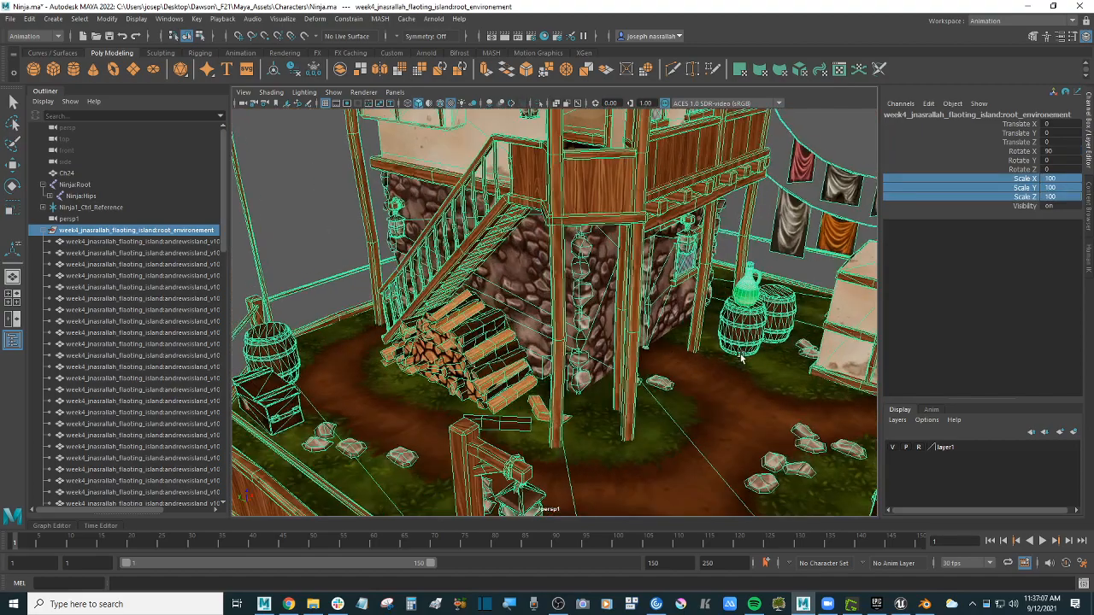
left_click_drag(740, 354, 711, 352, "alt")
key("w")
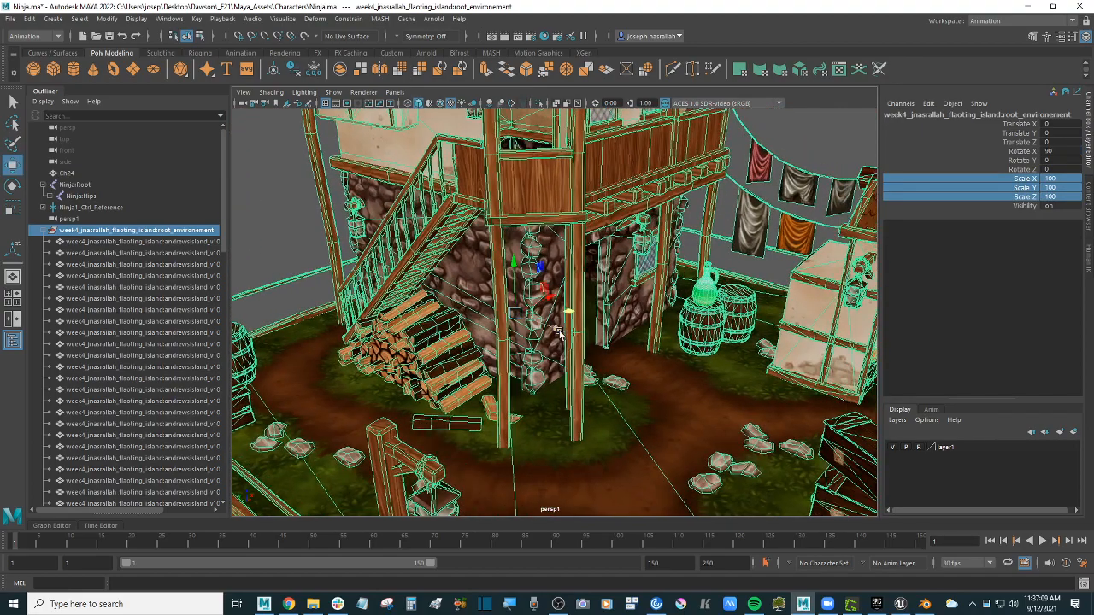
left_click_drag(558, 329, 447, 313)
scroll(487, 256, "up", 6)
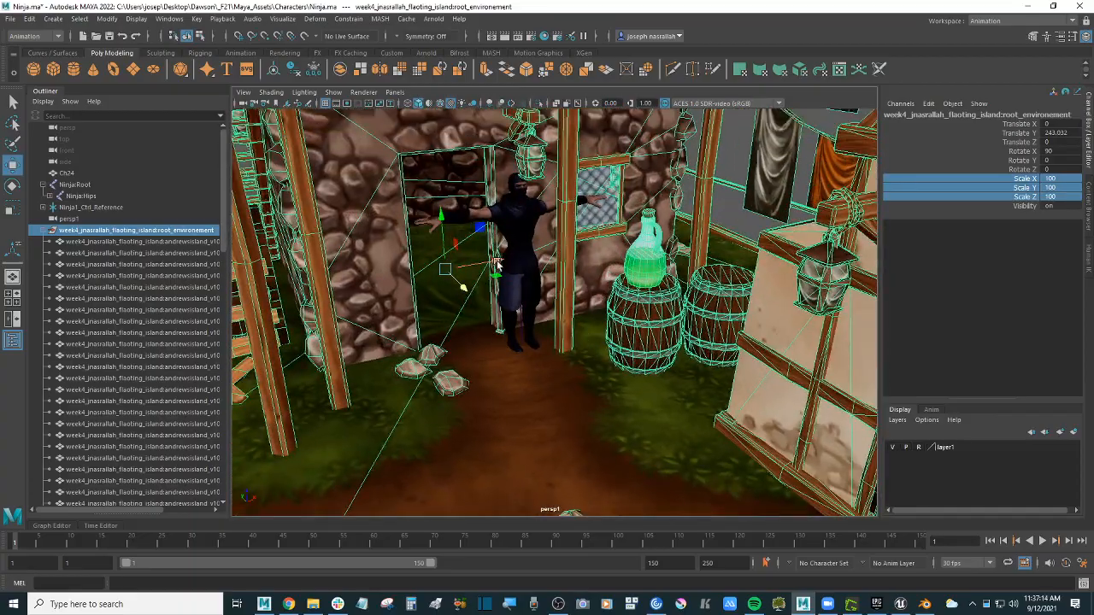
left_click_drag(498, 265, 532, 267)
scroll(452, 192, "up", 3)
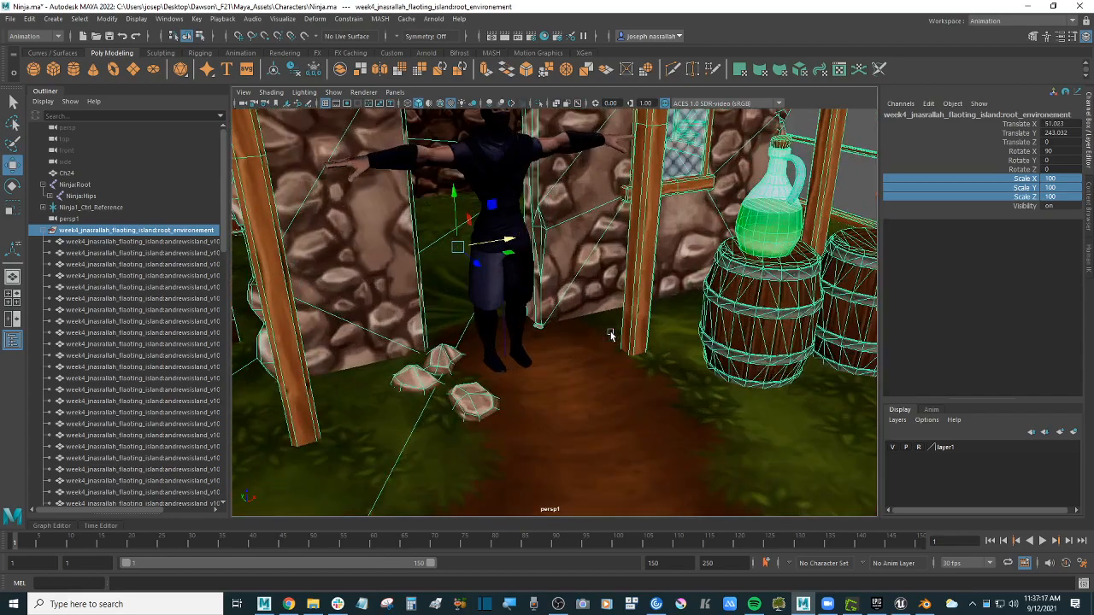
- Move the root_environement group down to about -3.8 in Z so the ground meets the ninja's feet
left_click_drag(457, 197, 485, 265)
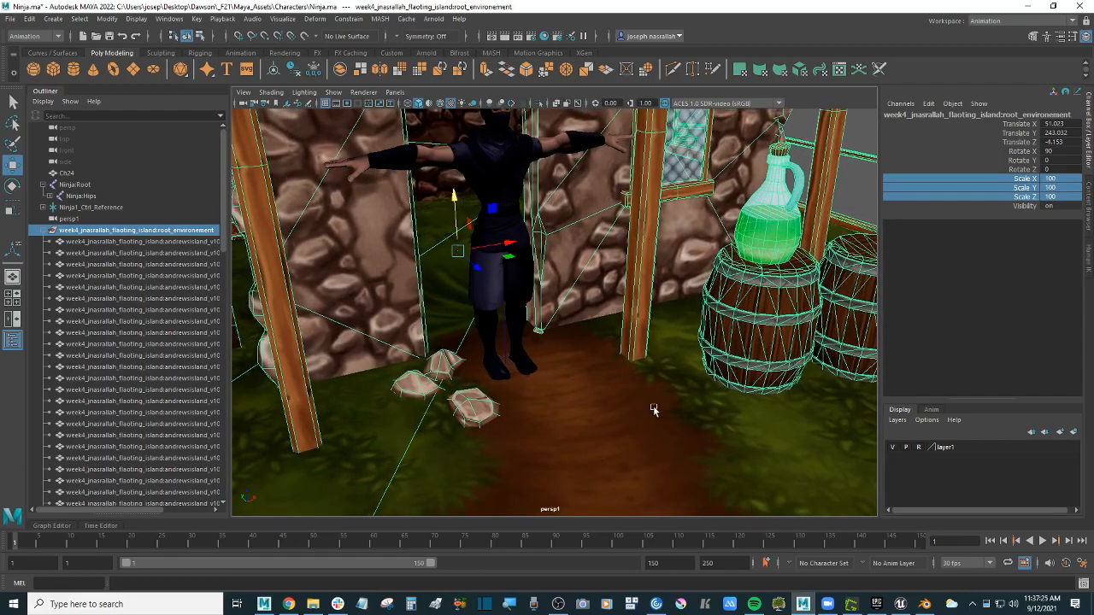
left_click_drag(654, 410, 613, 405, "alt")
scroll(564, 391, "up", 3)
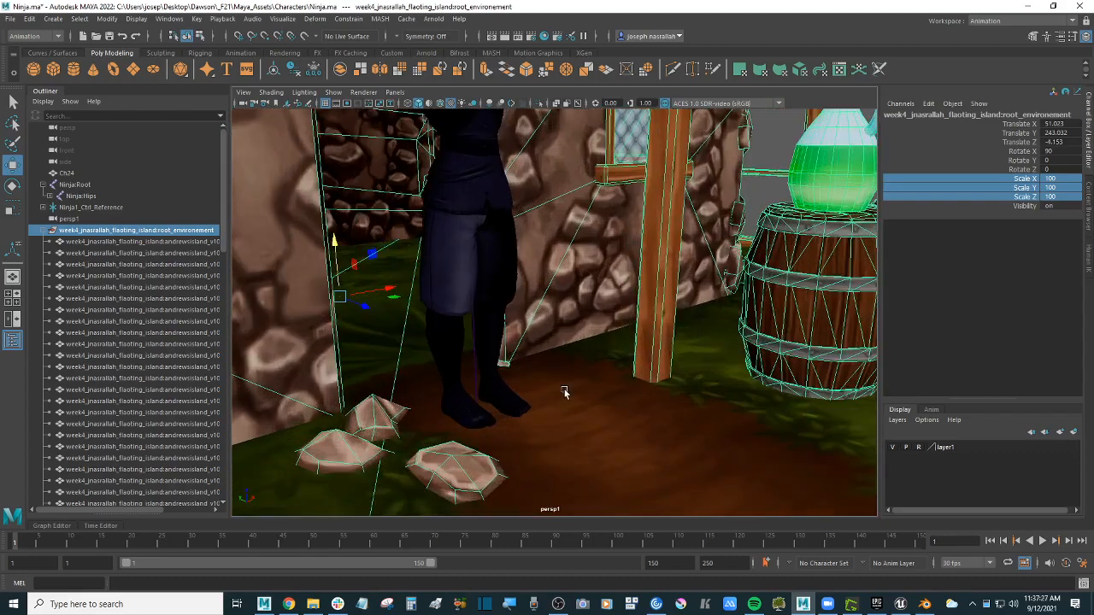
middle_click_drag(563, 391, 620, 410, "alt")
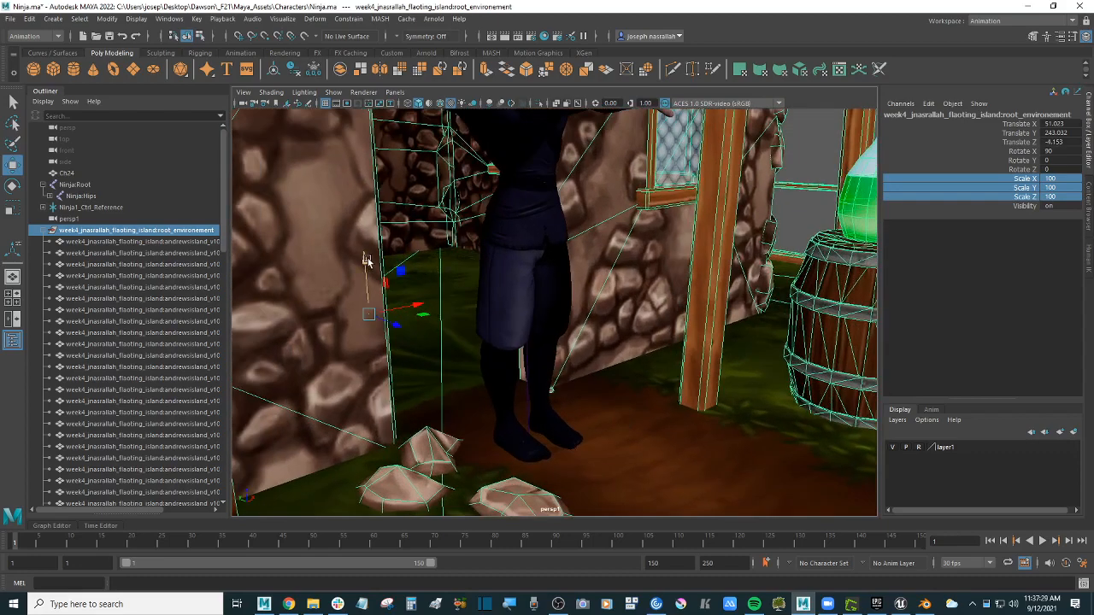
left_click_drag(366, 260, 368, 261)
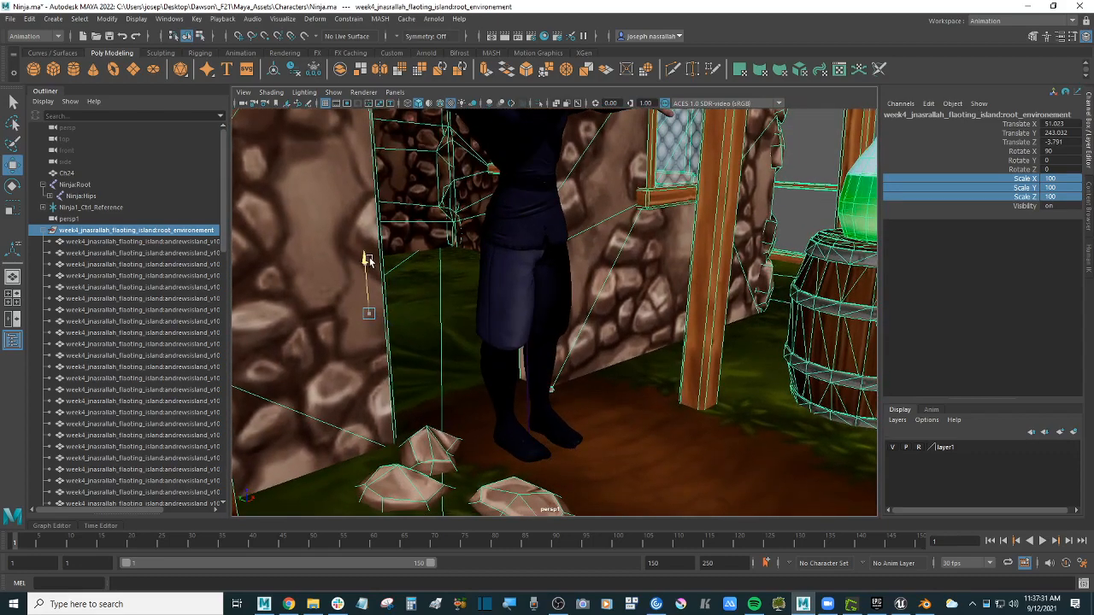
- Deselect the environment and examine the whole floating island, its underside and the ninja's scale and placement before the house doorway
scroll(570, 377, "down", 10)
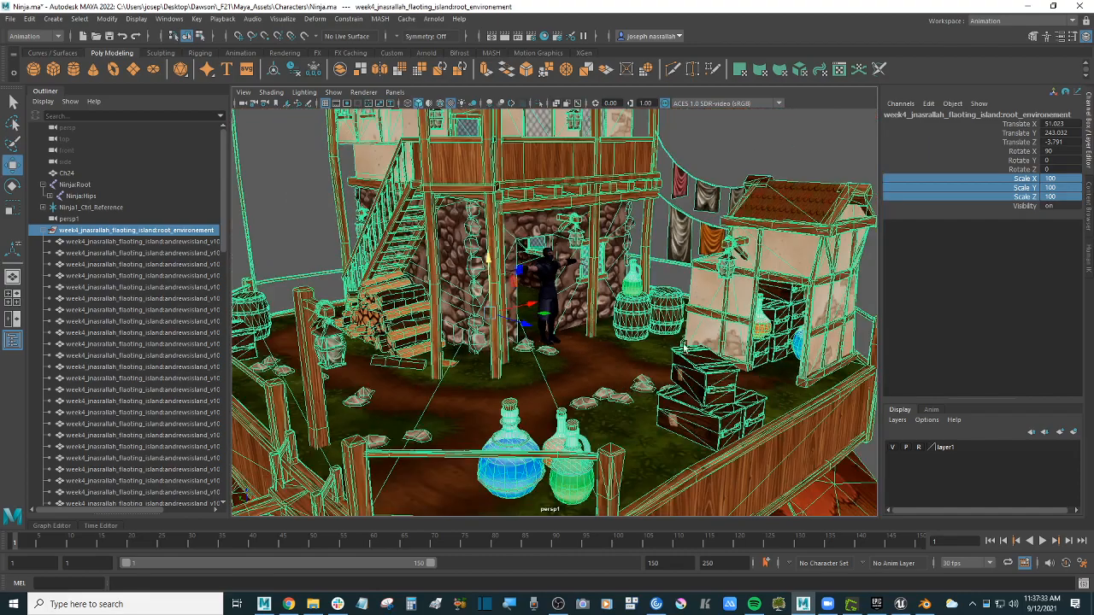
left_click_drag(623, 279, 597, 300, "alt")
left_click(741, 124)
left_click_drag(705, 175, 656, 272, "alt")
scroll(656, 271, "down", 8)
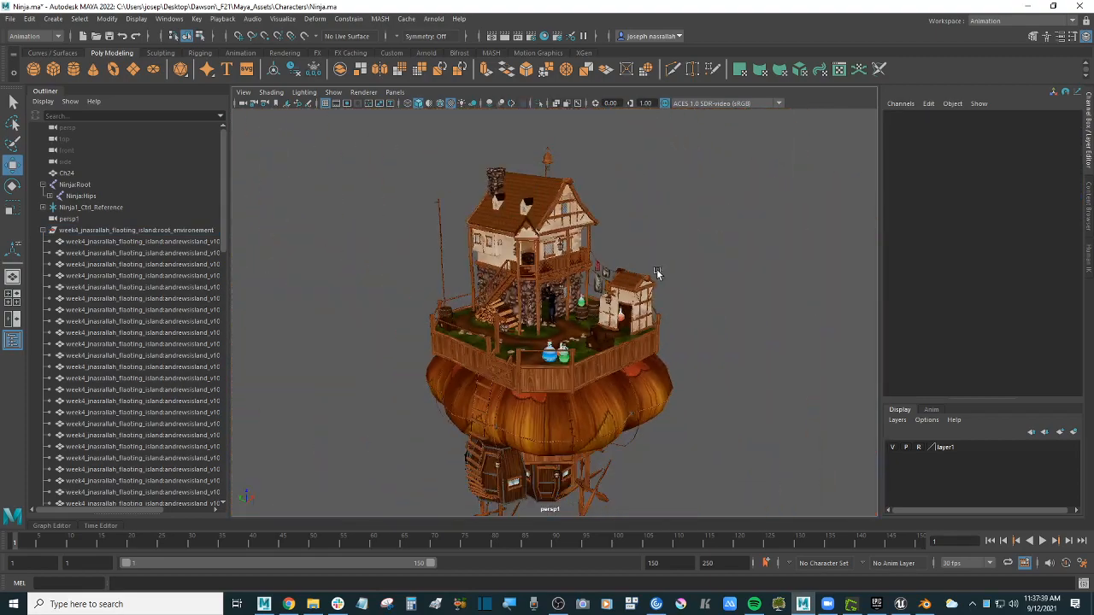
scroll(656, 256, "up", 6)
scroll(654, 248, "down", 4)
middle_click_drag(652, 378, 643, 242, "alt")
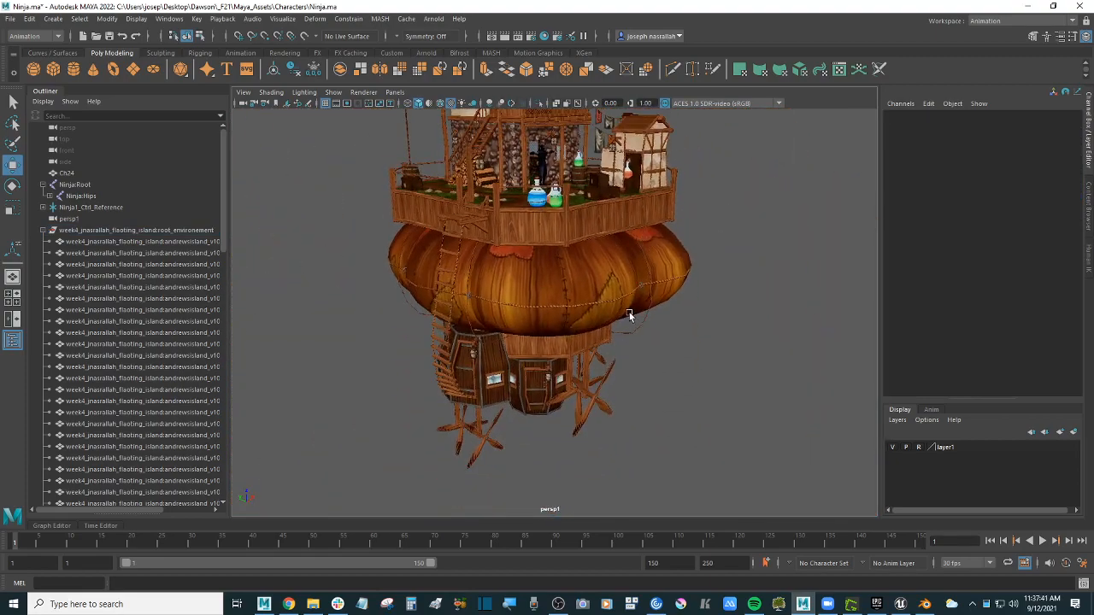
left_click_drag(629, 316, 607, 244, "alt")
scroll(607, 256, "up", 6)
scroll(606, 285, "up", 2)
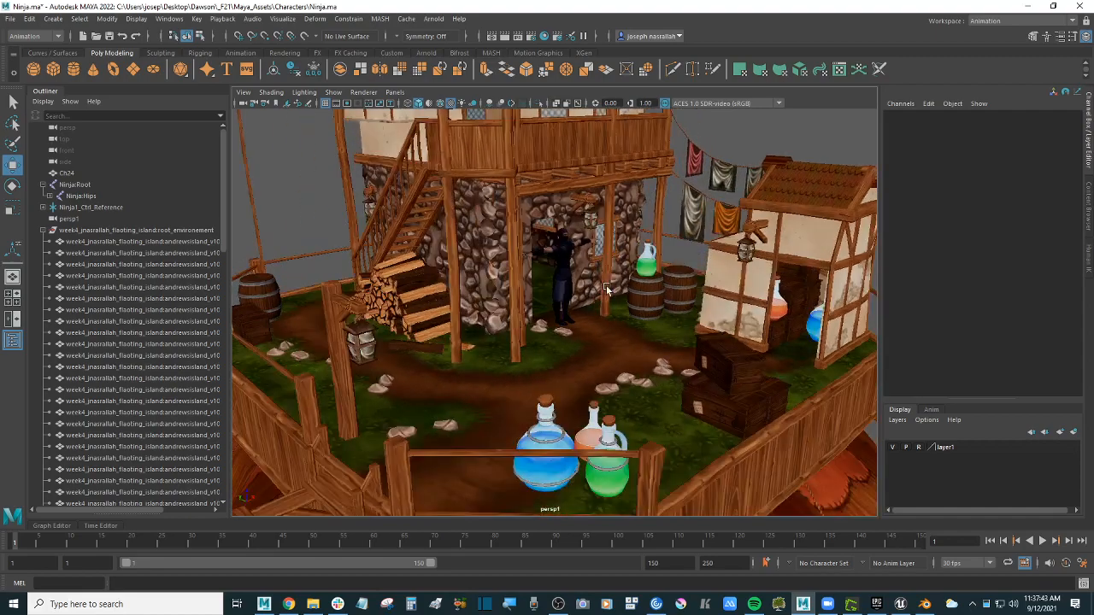
mouse_move(606, 289)
left_mouse_down("alt")
mouse_move(596, 310)
mouse_move(608, 287)
left_mouse_up("alt")
scroll(598, 280, "up", 5)
middle_click_drag(587, 276, 575, 322, "alt")
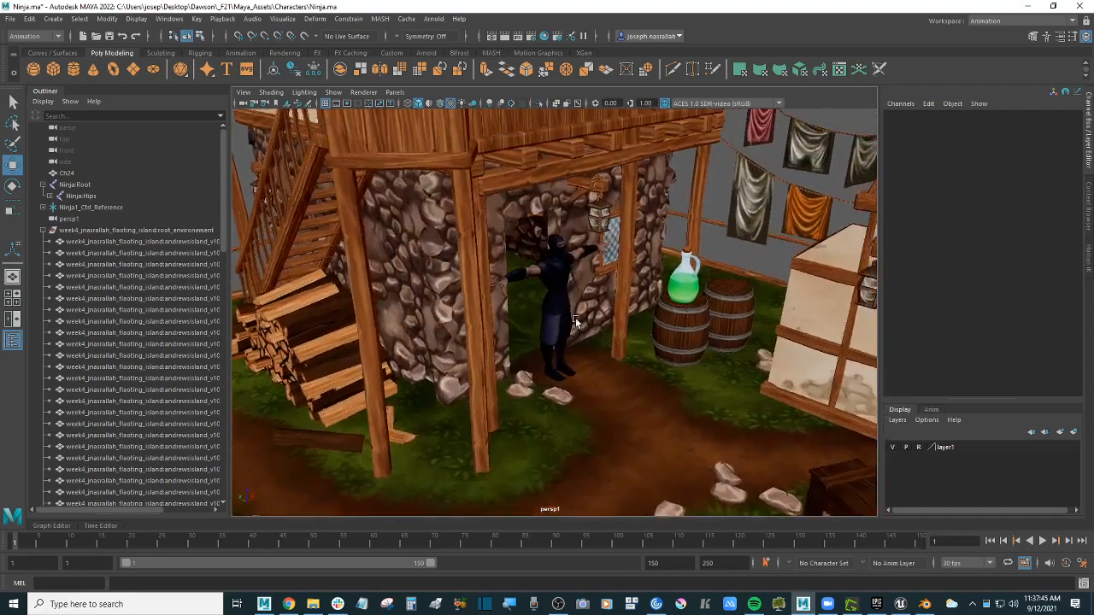
left_click_drag(575, 322, 586, 304, "alt")
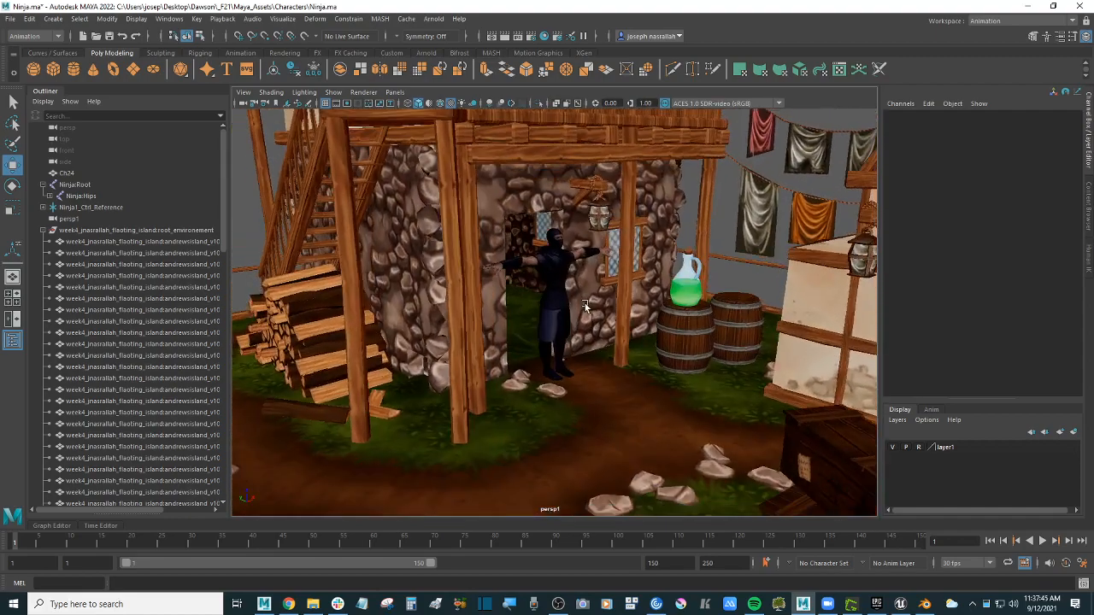
- Save the scene as a new Maya ASCII file in the Environement folder, adding _good_scale to the existing floating island file name
left_click(11, 19)
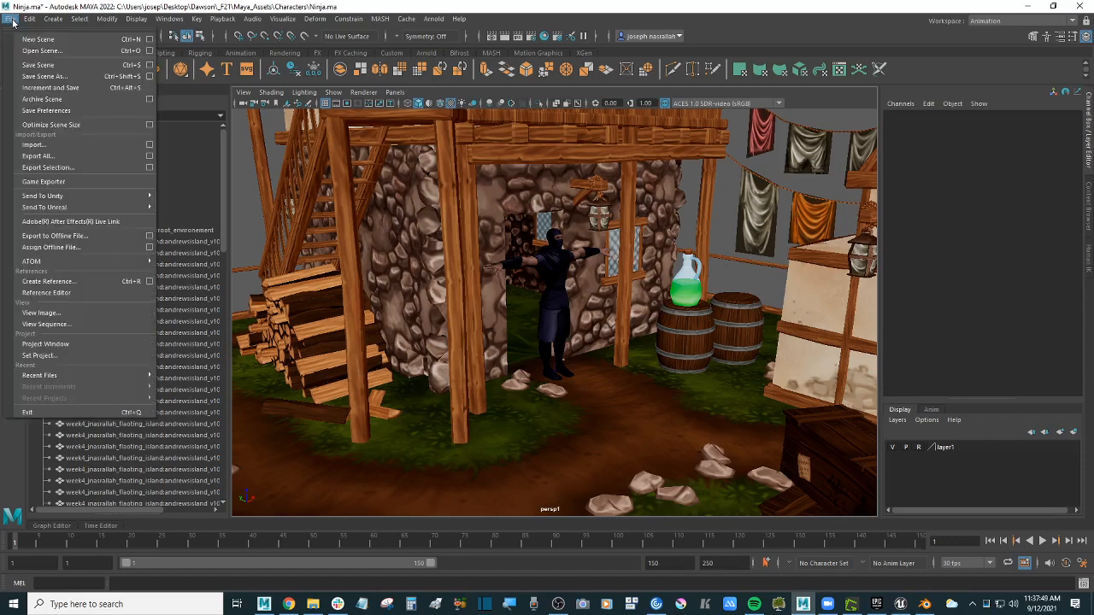
left_click(82, 74)
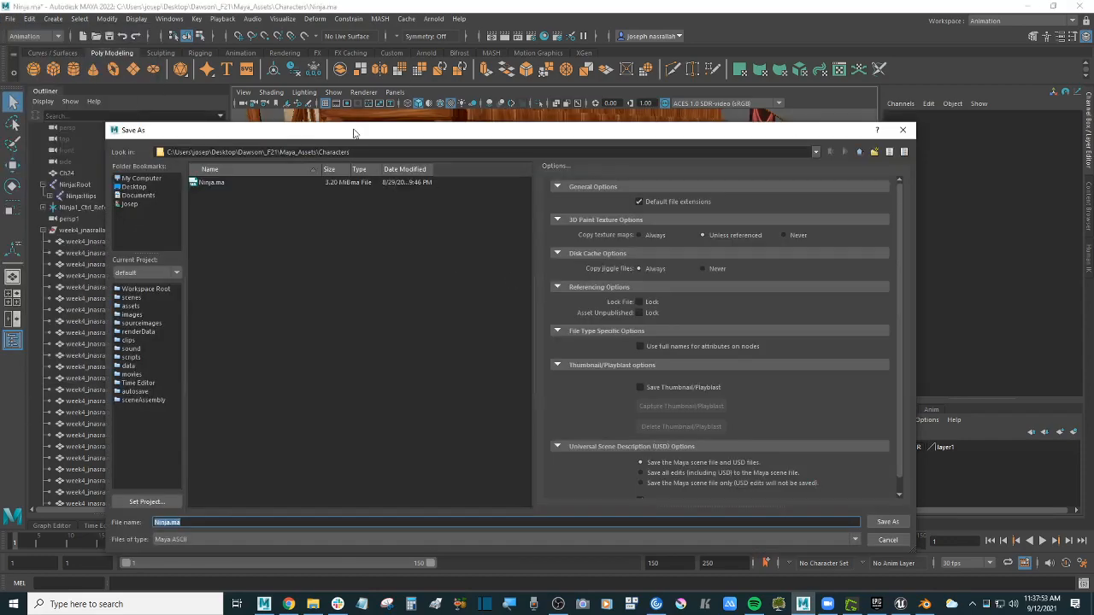
left_click(422, 316)
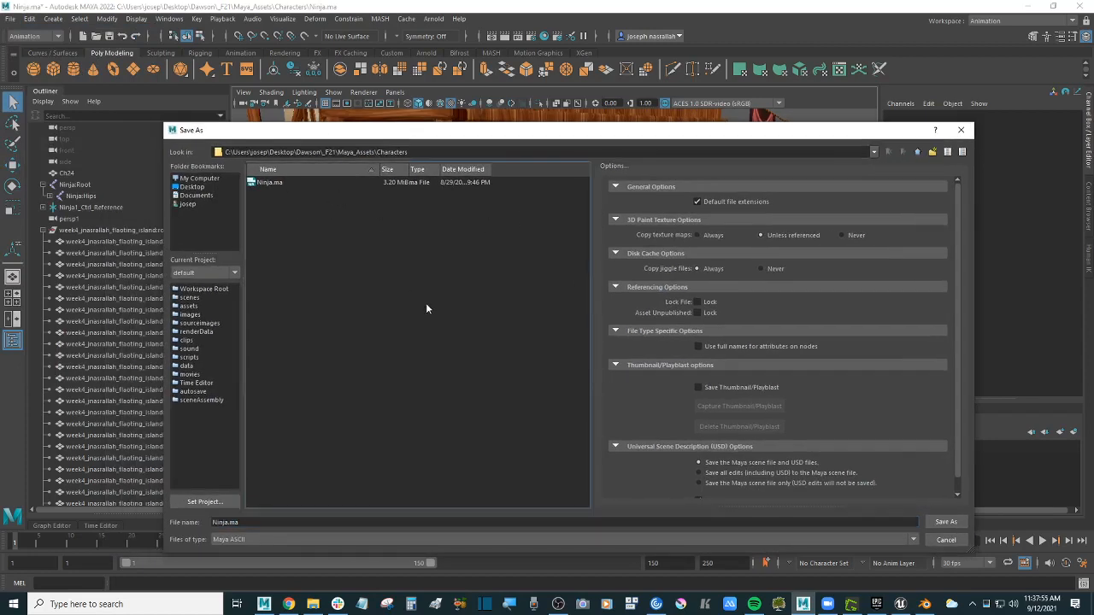
key("BackSpace")
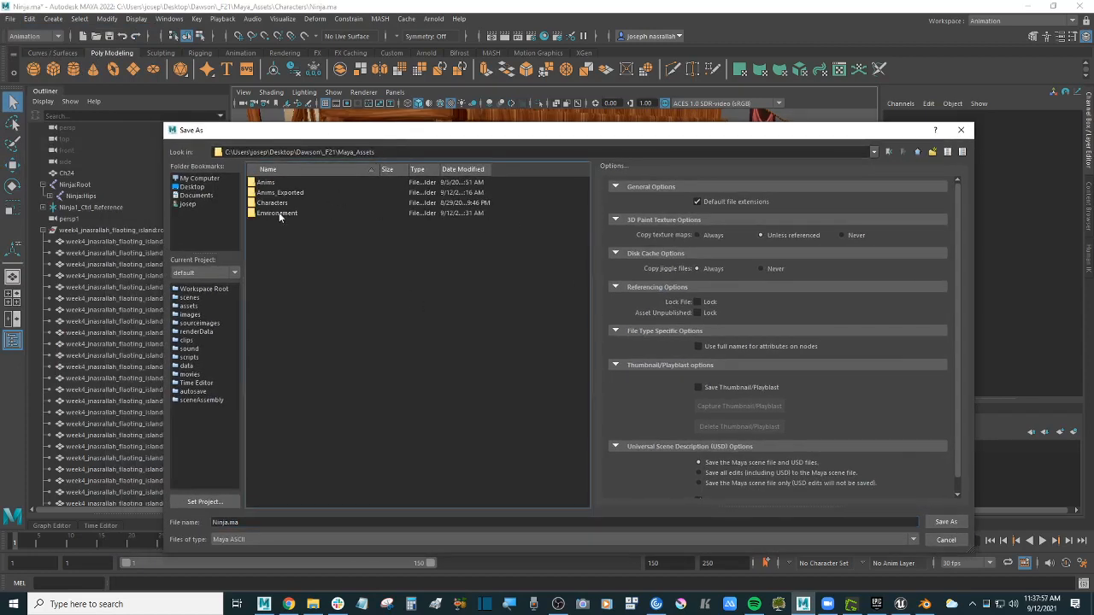
double_click(278, 212)
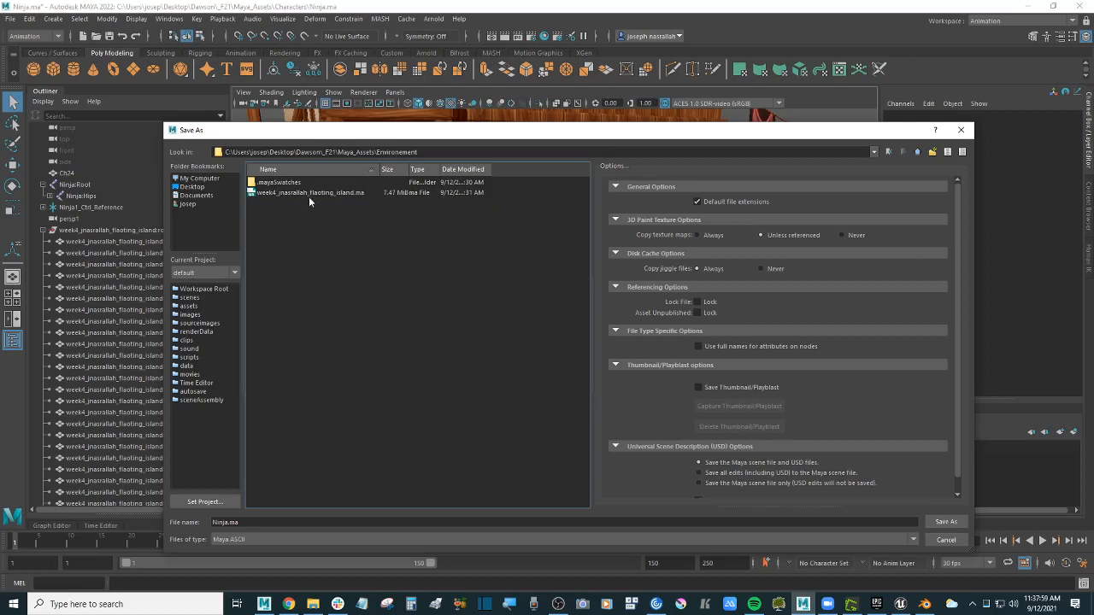
left_click(308, 193)
left_click(311, 522)
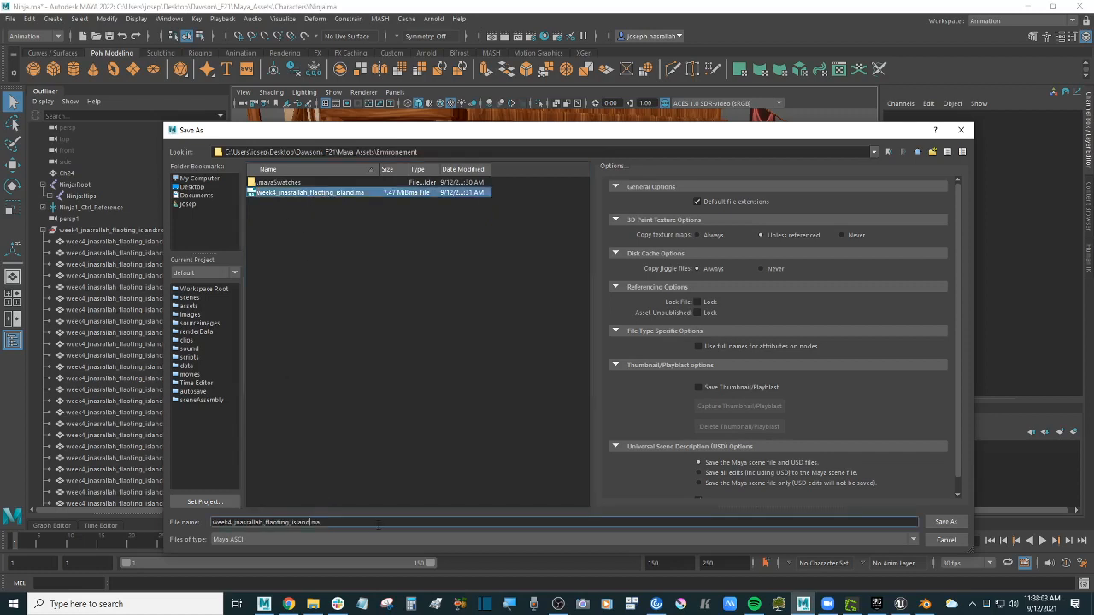
type("_good")
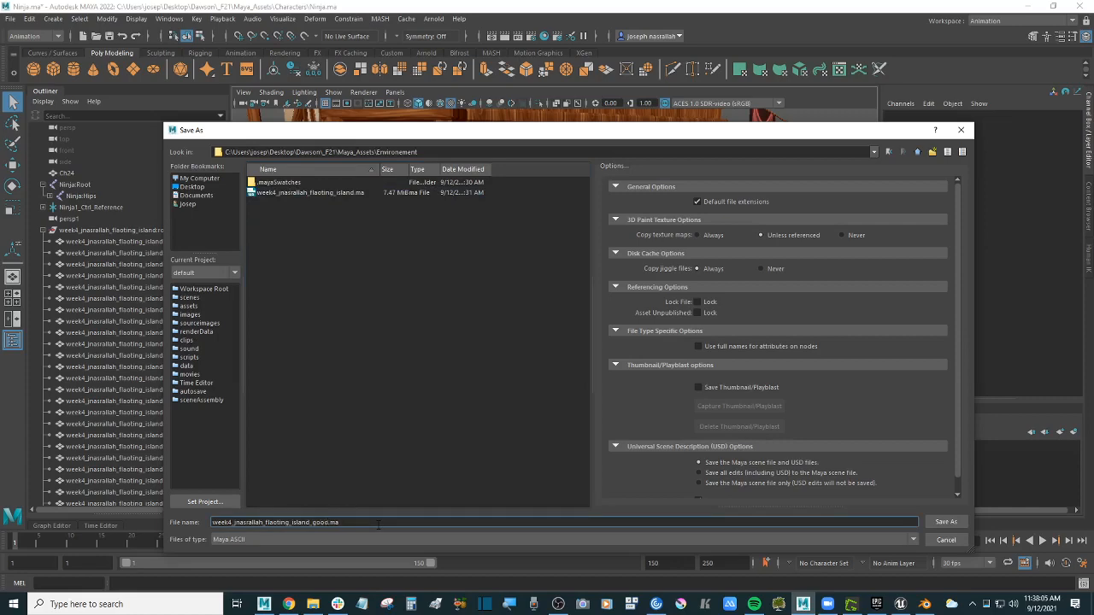
type("_scale")
key("Return")
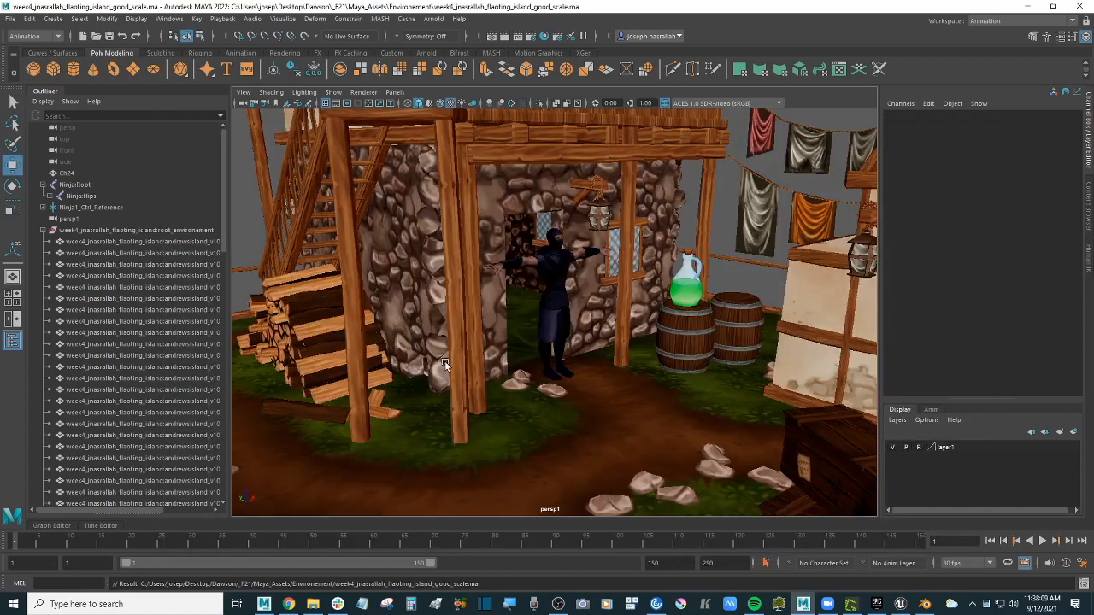
left_click(683, 303)
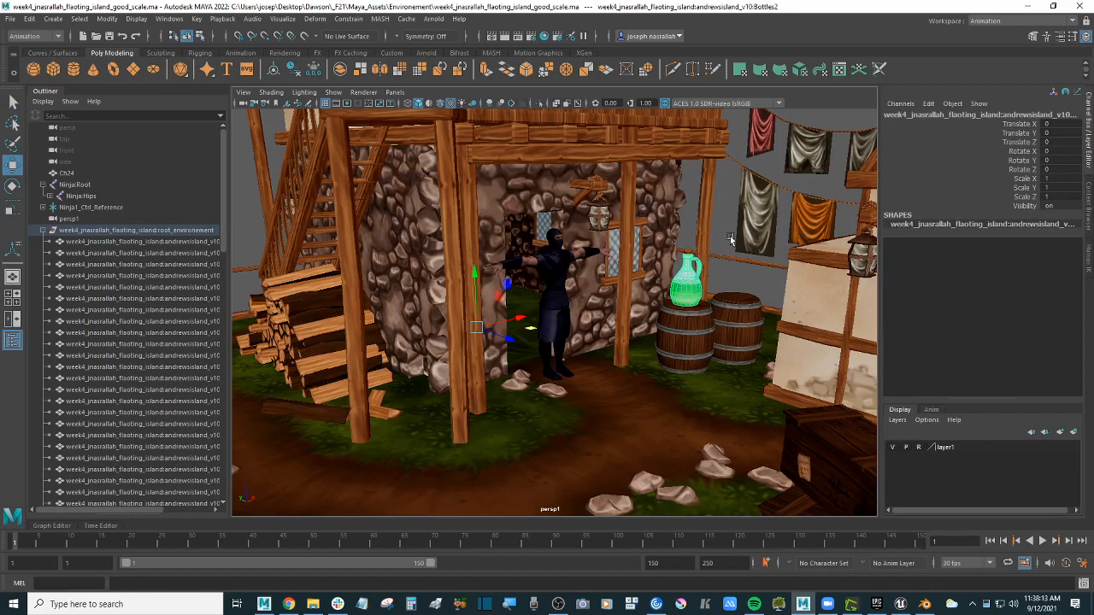
left_click(726, 235)
scroll(518, 319, "down", 4)
scroll(516, 316, "up", 4)
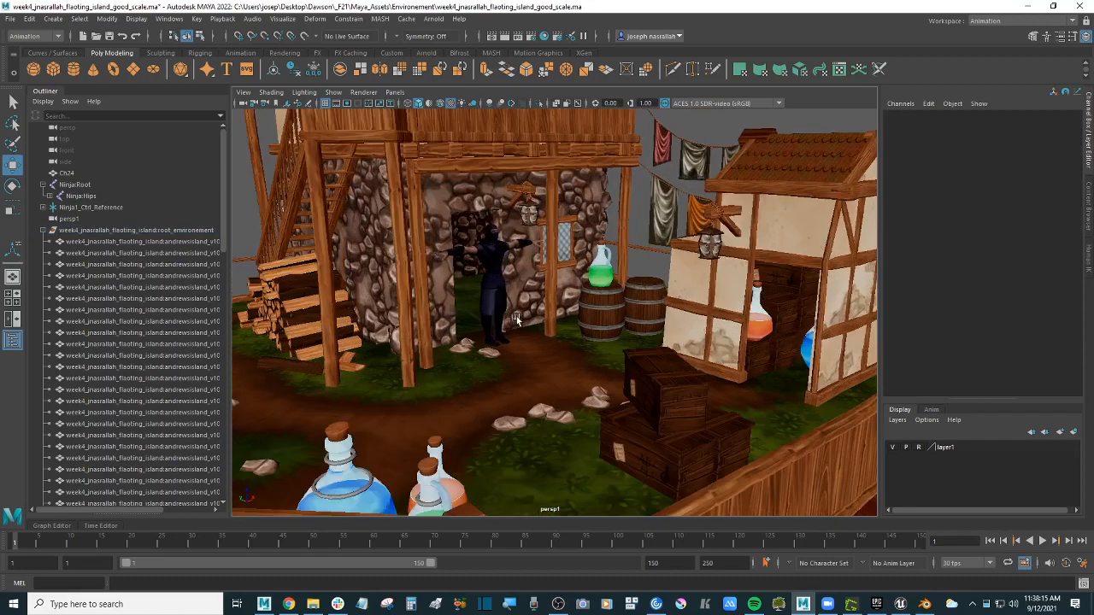
scroll(516, 317, "down", 5)
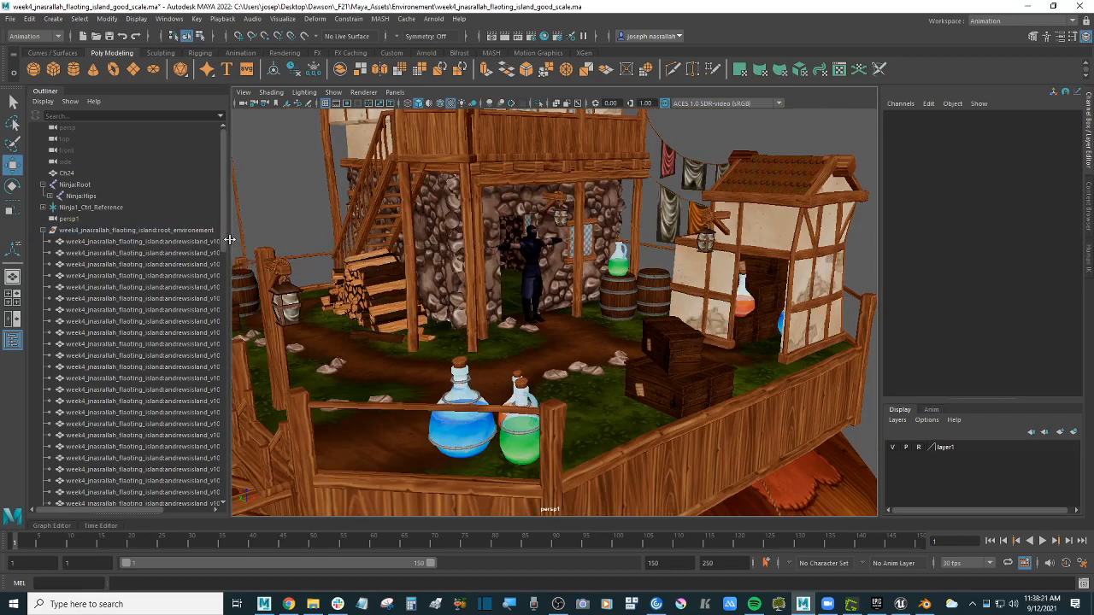
- Widen the Outliner and select the root_environement group together with its entire hierarchy
left_click_drag(231, 240, 264, 246)
scroll(261, 268, "down", 2)
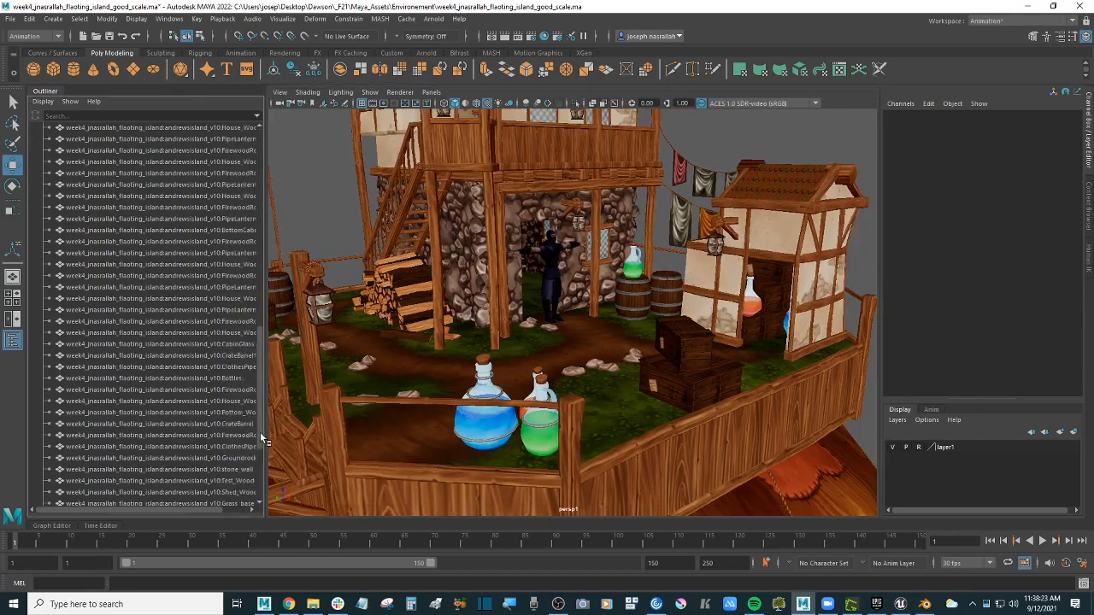
scroll(129, 342, "up", 2)
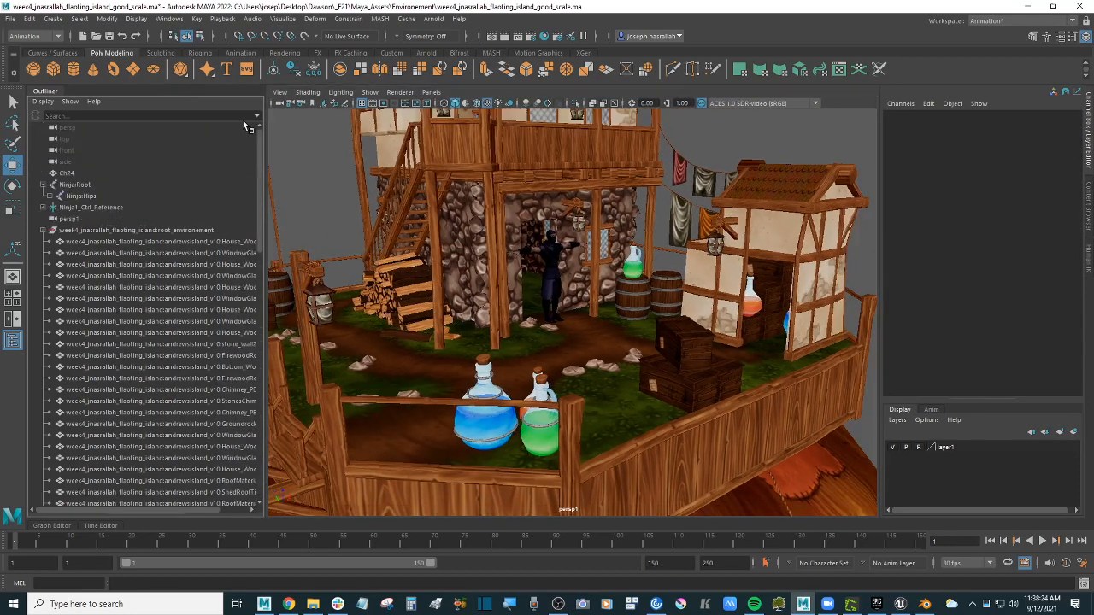
left_click(120, 231)
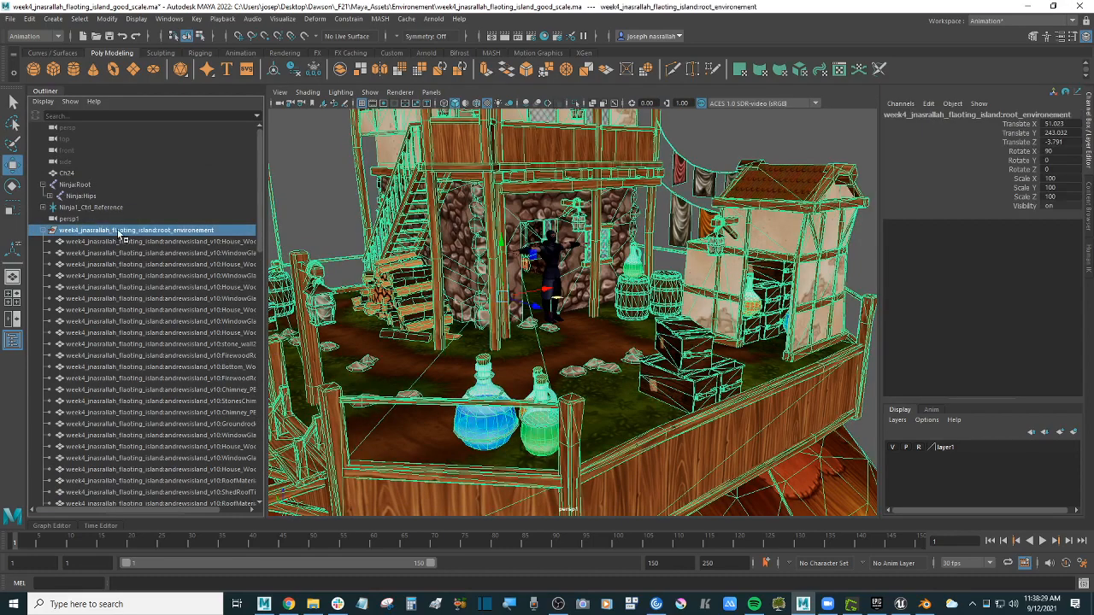
left_click(80, 23)
left_click(137, 74)
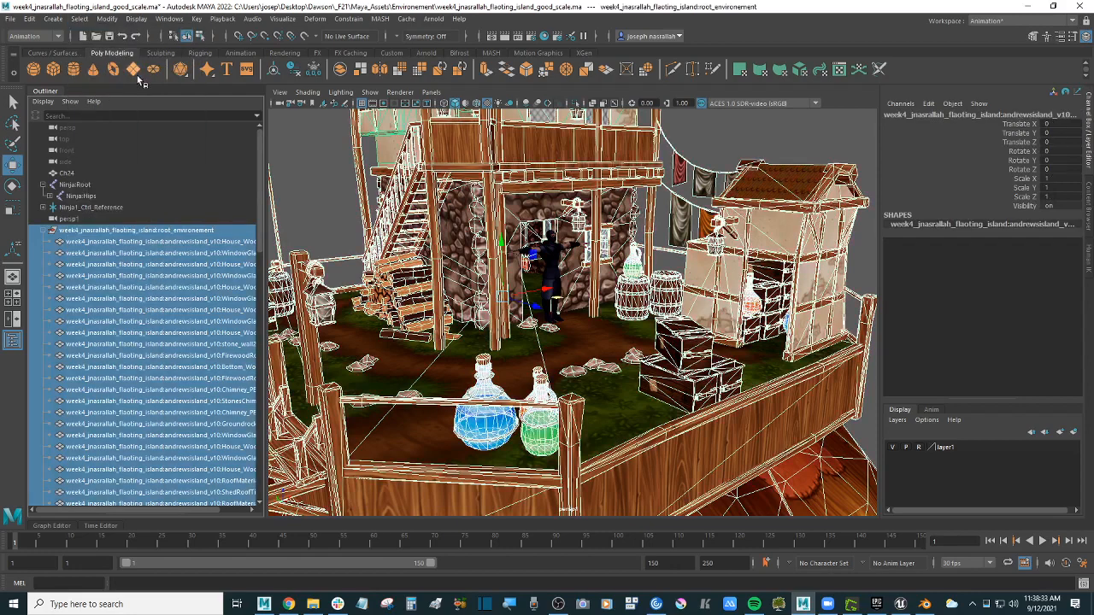
key("f")
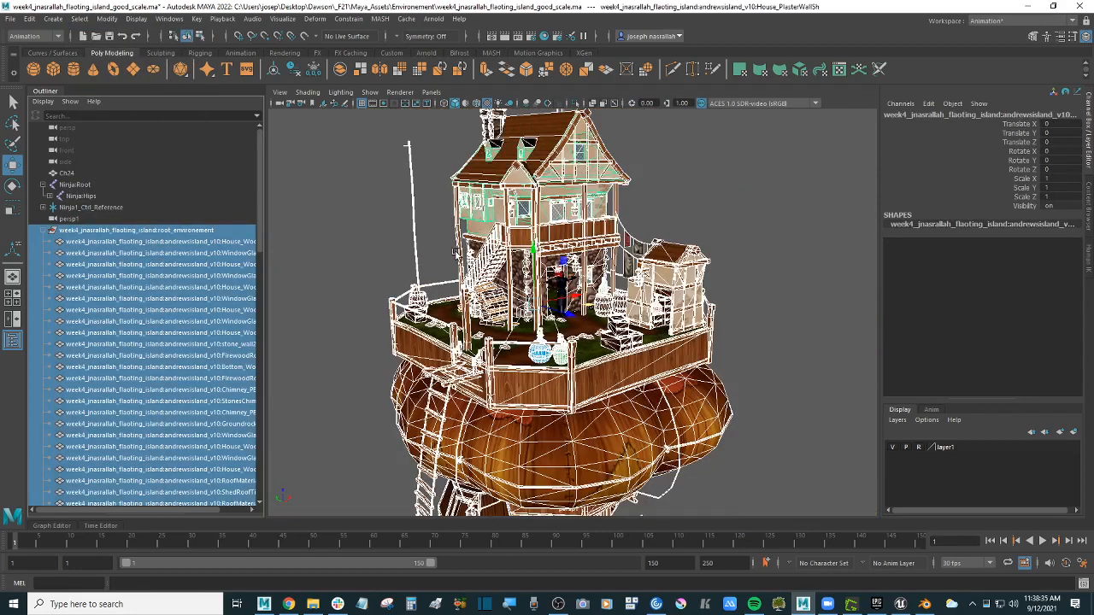
- Start an FBX export of the selected environment hierarchy with Smoothing Groups on and Animation turned off
left_click(10, 19)
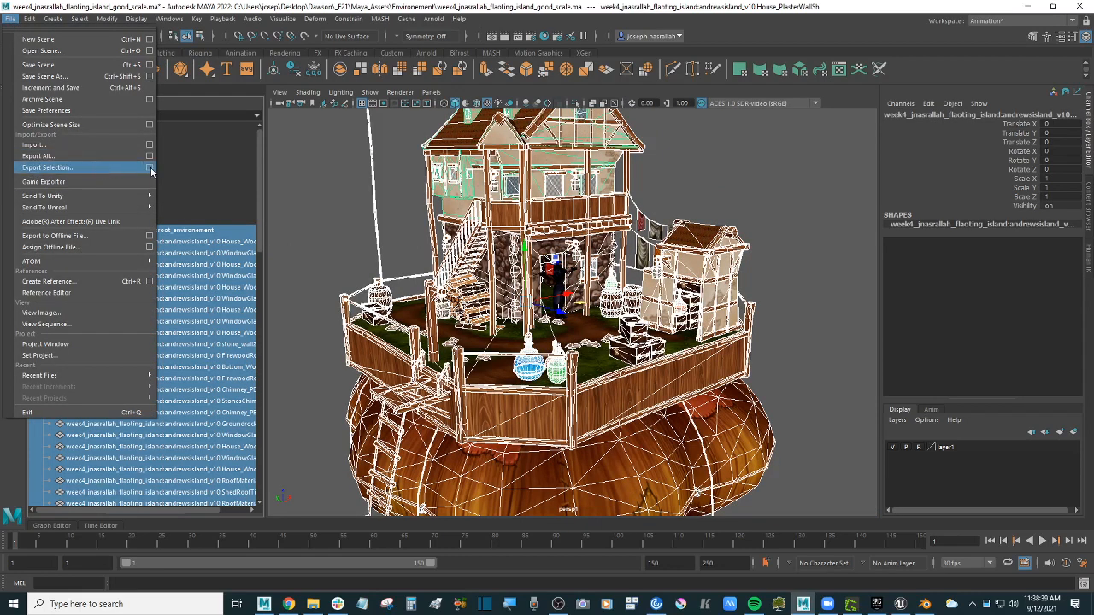
left_click(151, 172)
left_click_drag(166, 118, 312, 103)
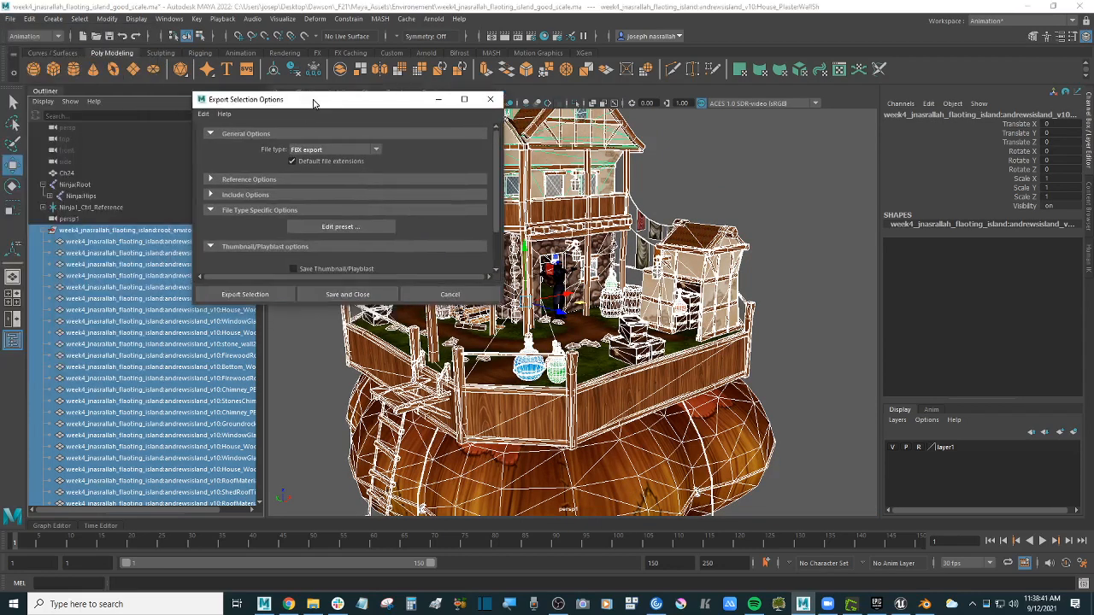
left_click(271, 293)
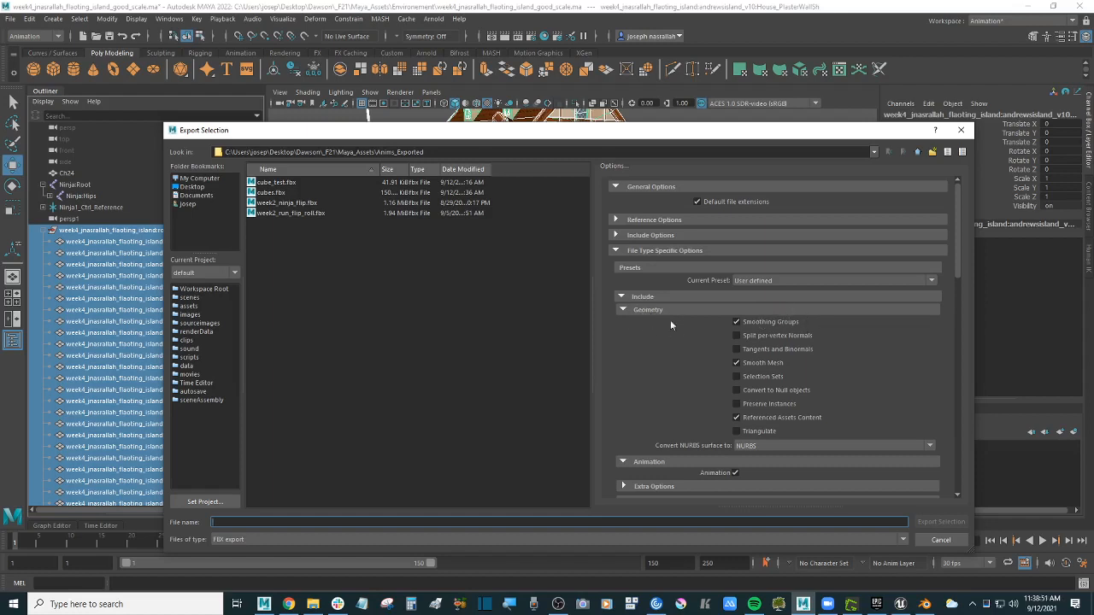
left_click(756, 322)
left_click_drag(666, 131, 681, 94)
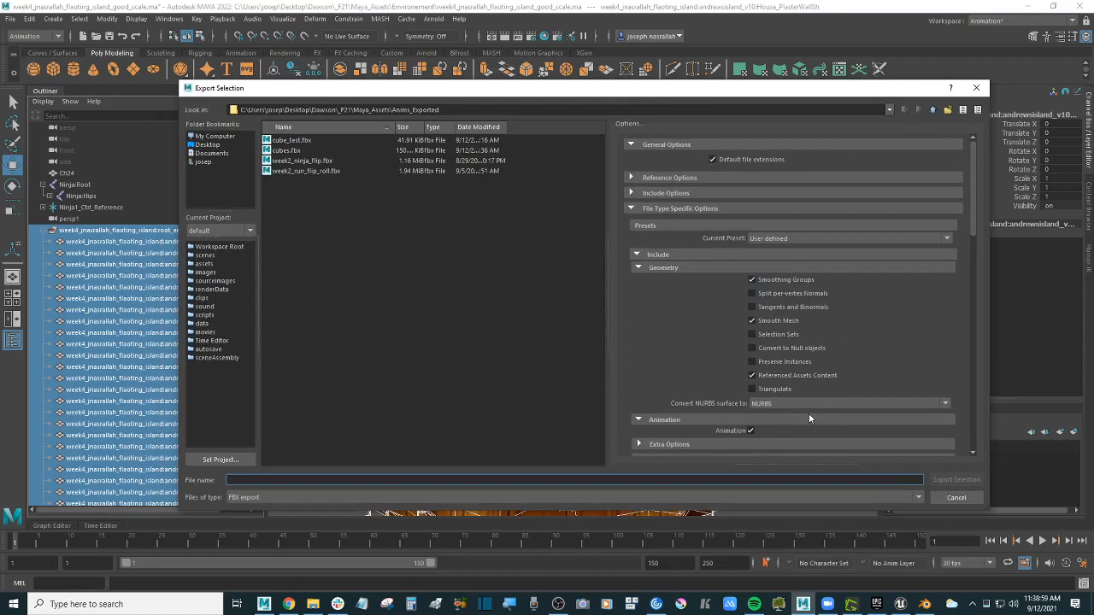
scroll(817, 391, "down", 5)
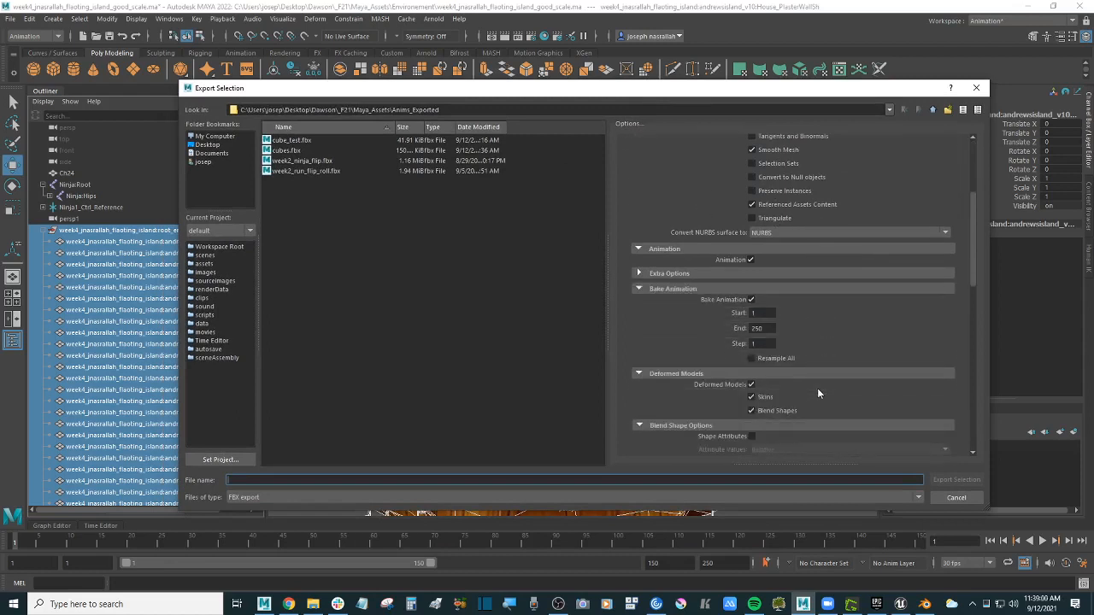
left_click(751, 260)
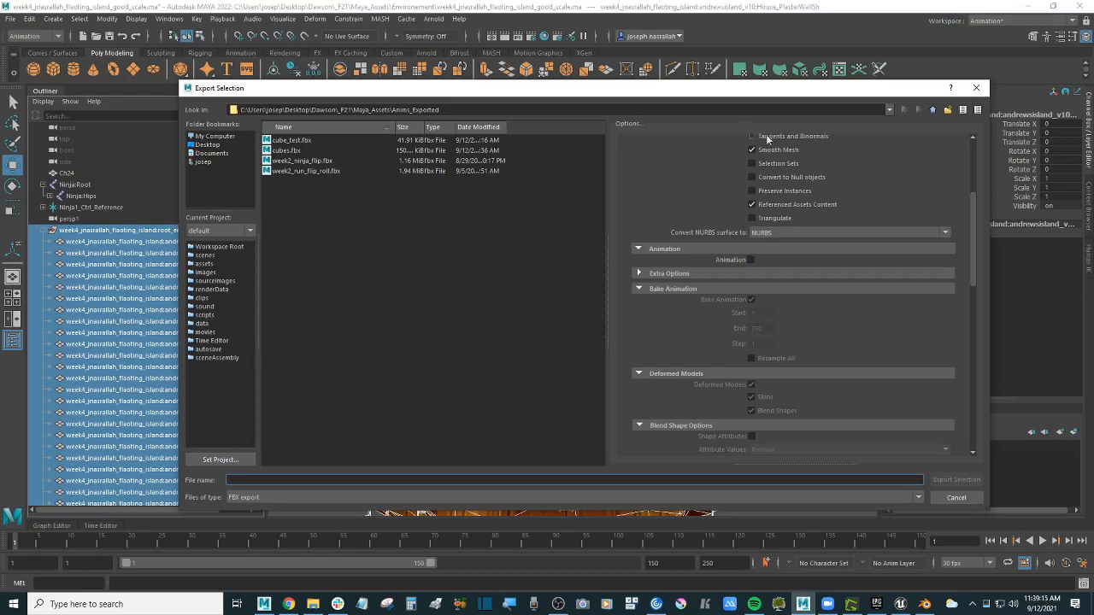
left_click_drag(780, 93, 787, 82)
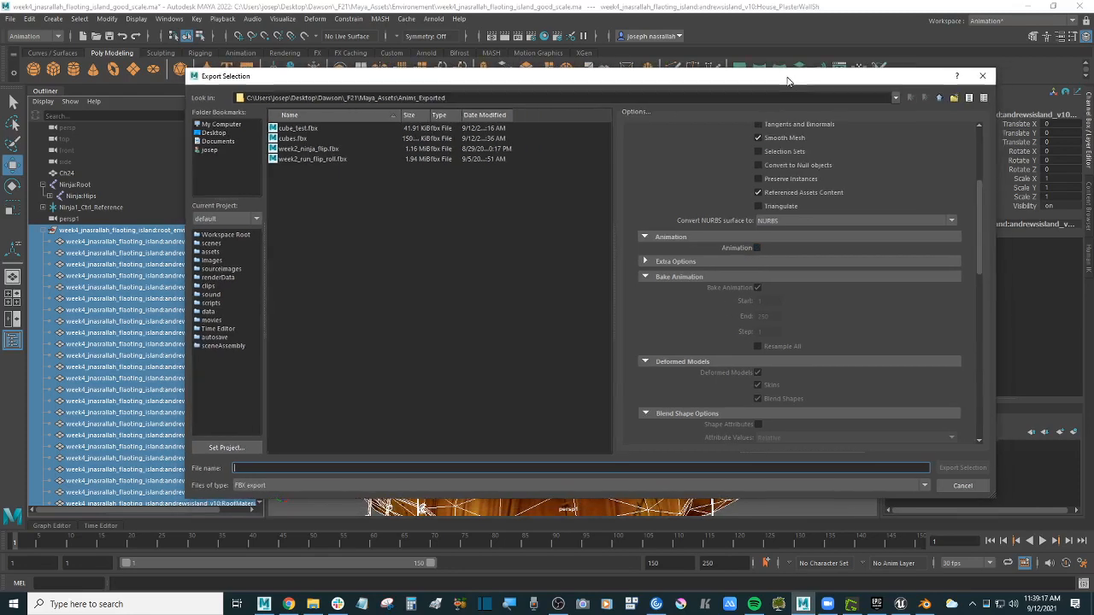
- Export the selected environment hierarchy as an FBX named floating_island into the Maya_Assets Environement folder
left_click(381, 224)
key("BackSpace")
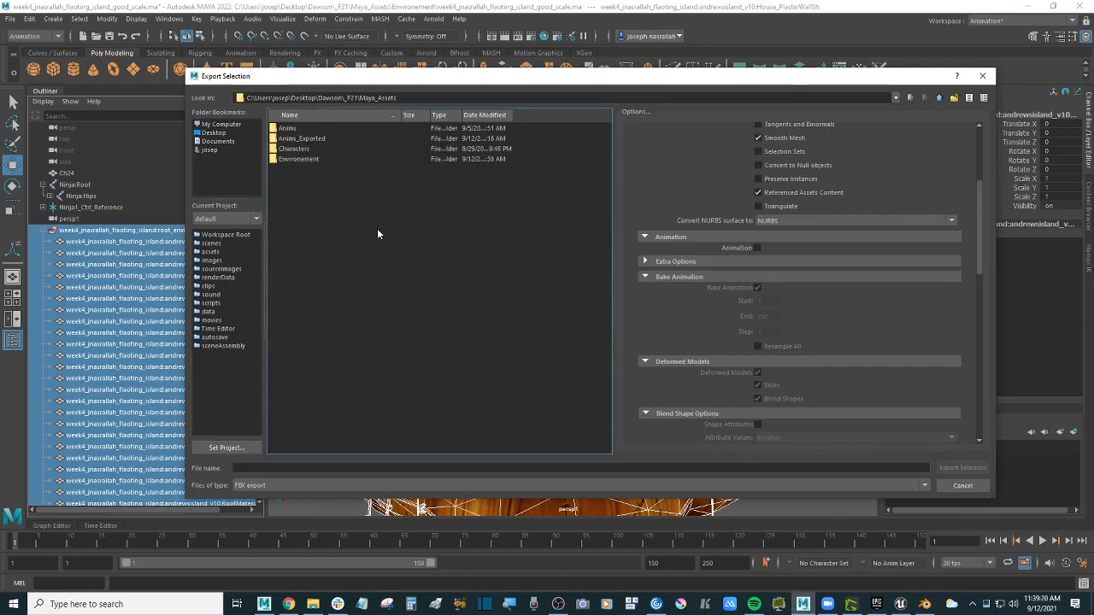
double_click(307, 159)
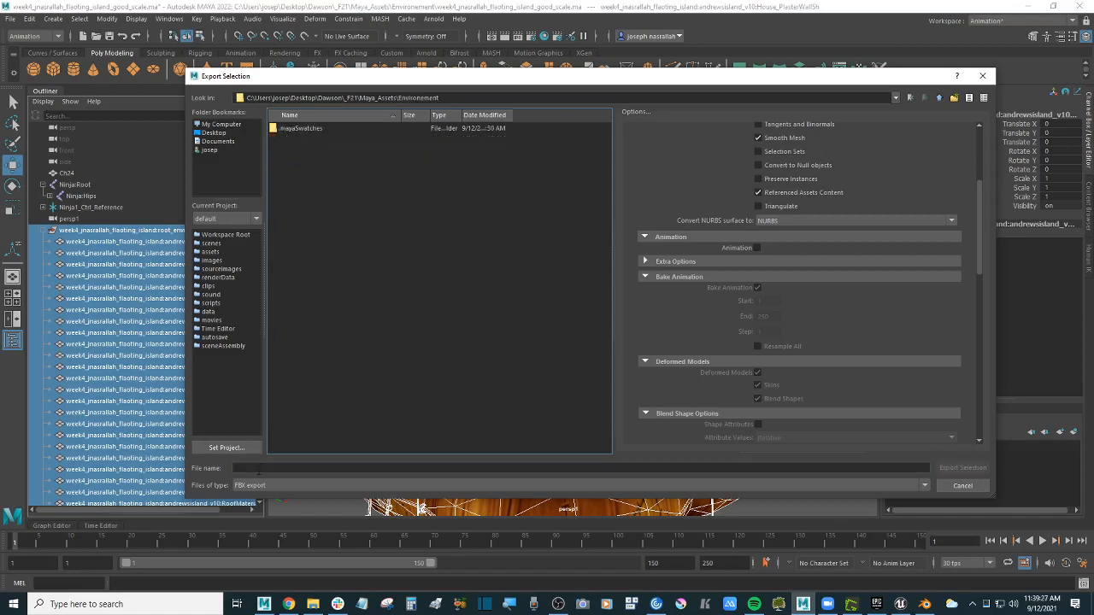
left_click(335, 469)
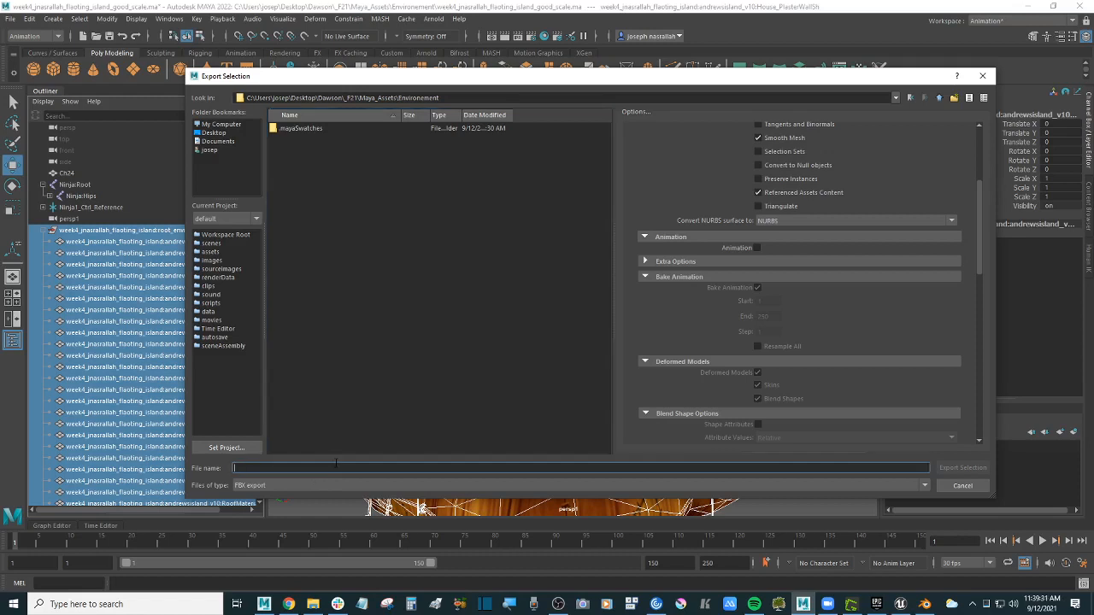
type("flo")
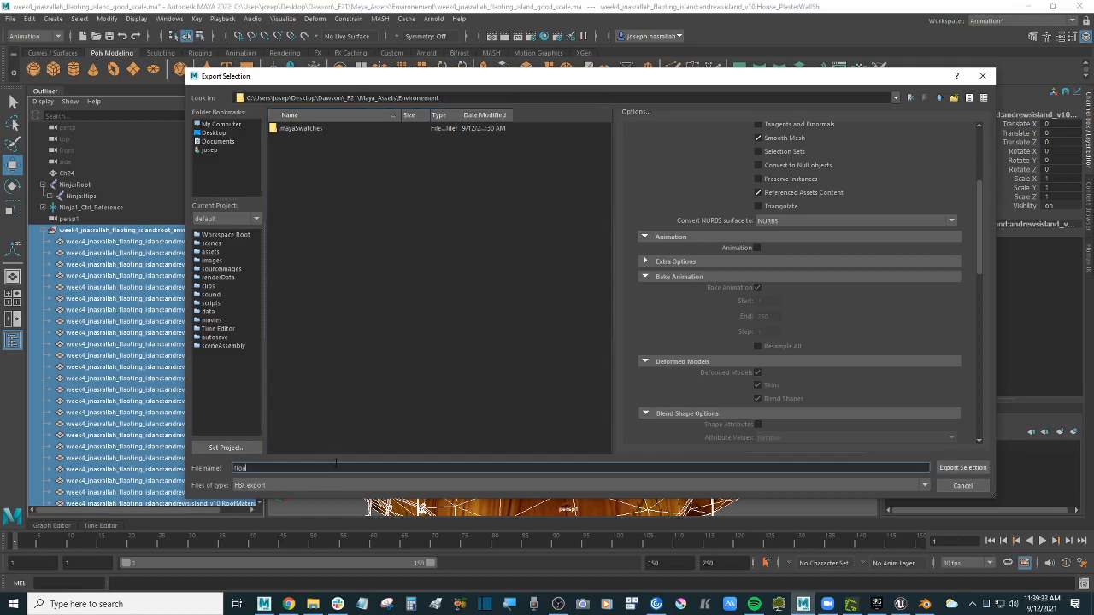
type("ating_island")
left_click(969, 469)
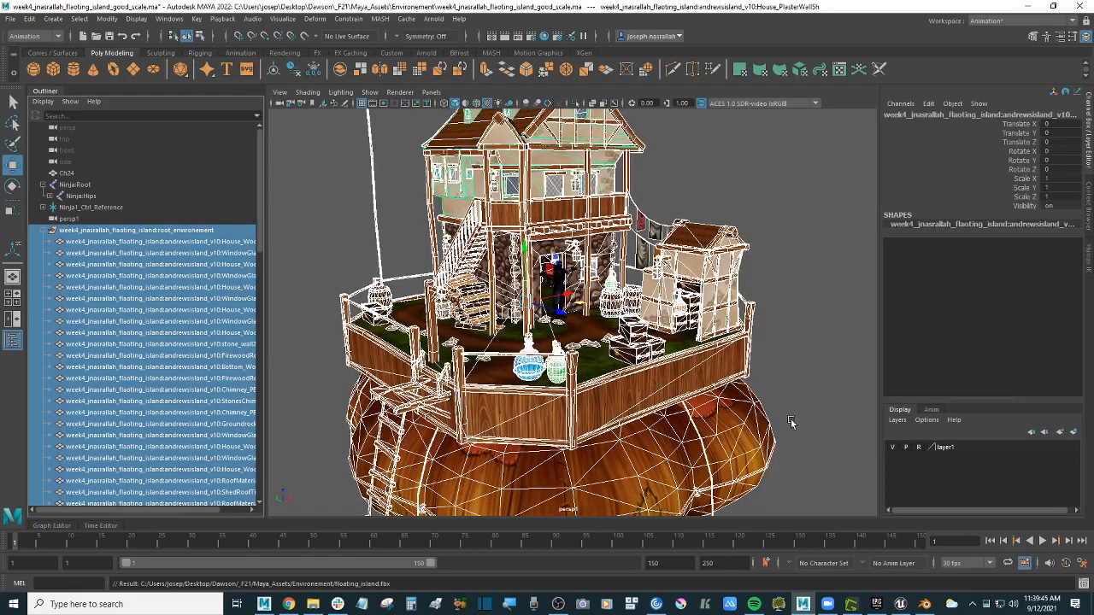
- Deselect the root_environement hierarchy and save the Maya scene
left_click(120, 242)
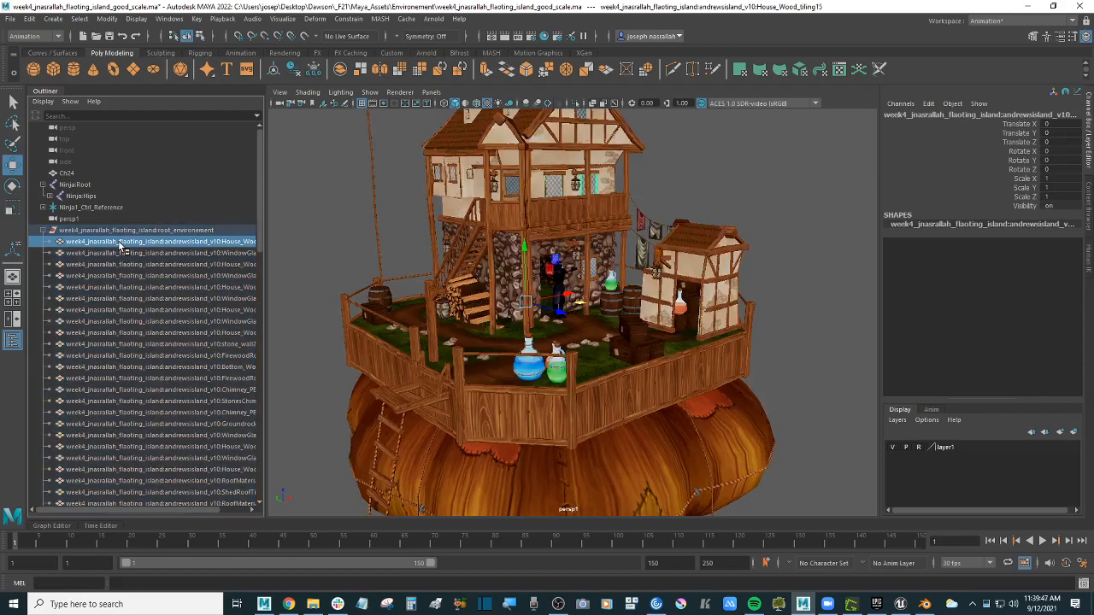
left_click(132, 232)
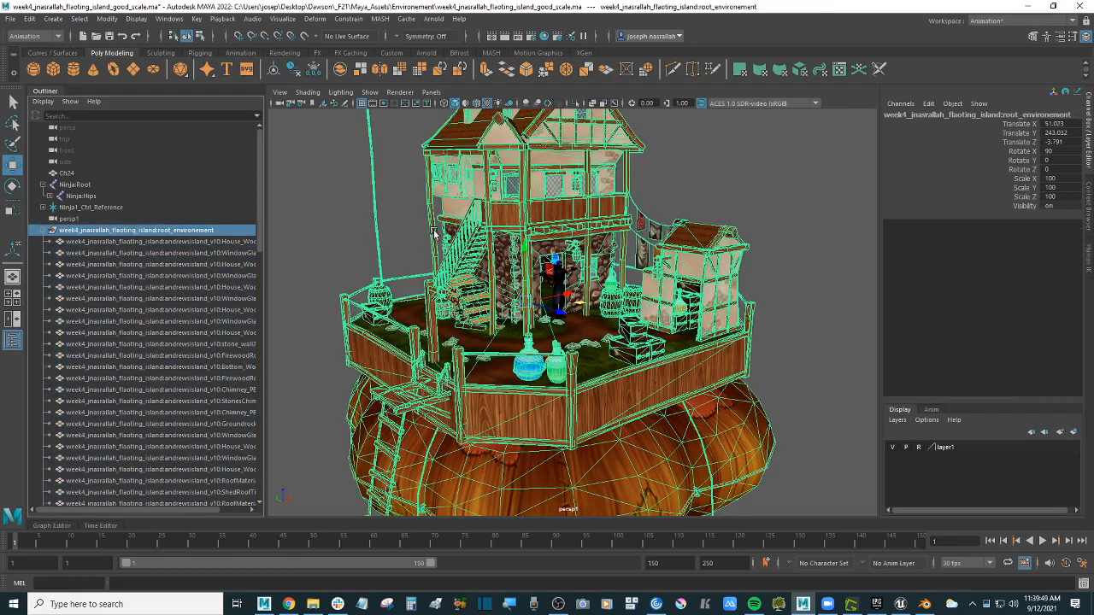
left_click(335, 230)
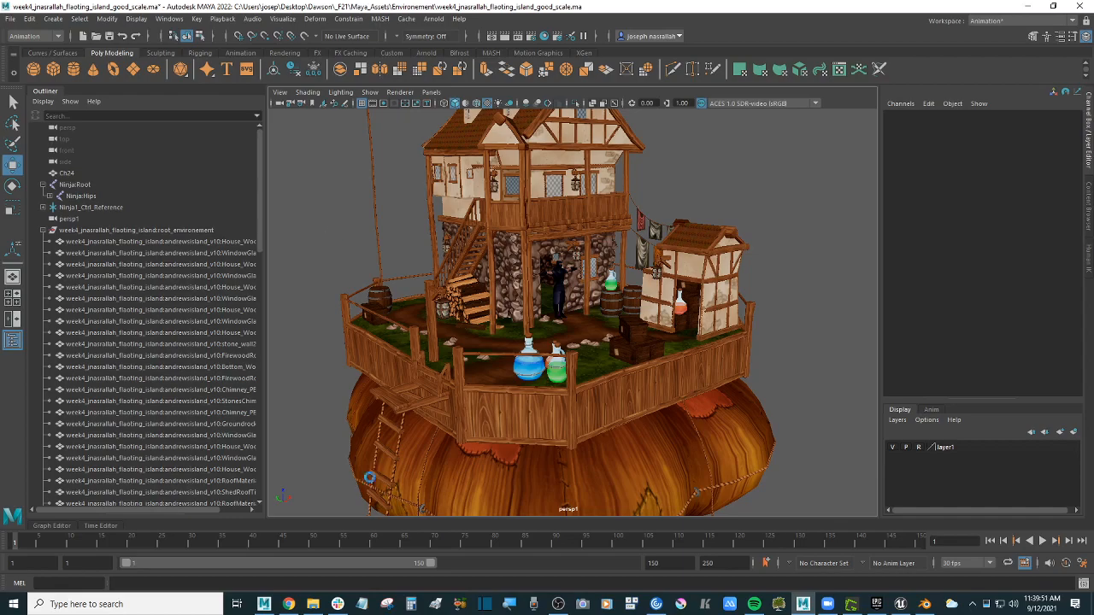
key("ctrl+s")
- Switch to Unreal Editor and start a new level from the Default template
left_click(905, 606)
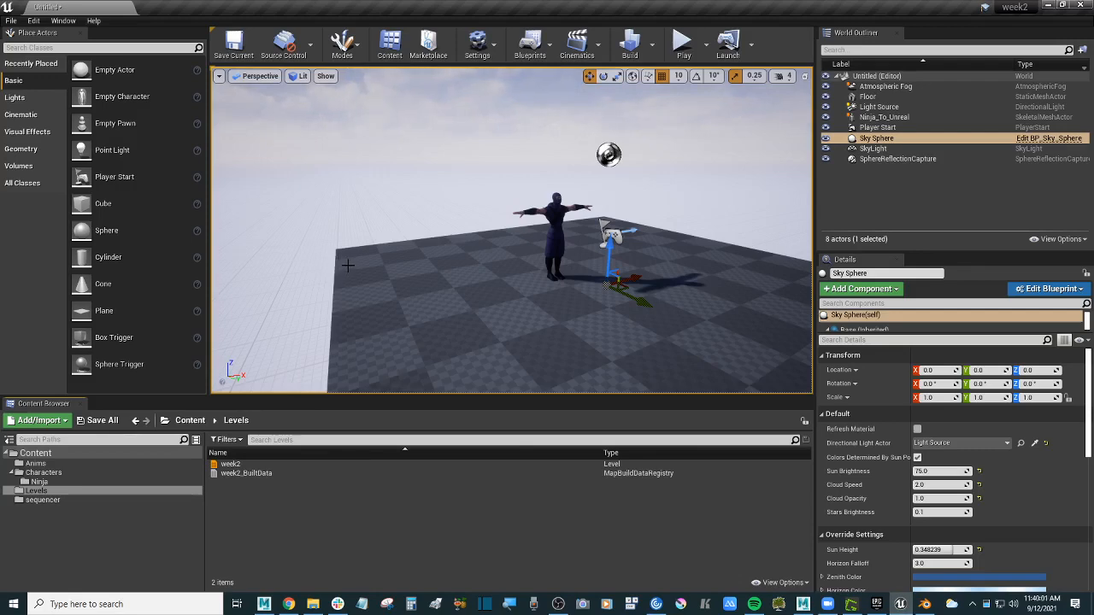
left_click(554, 272)
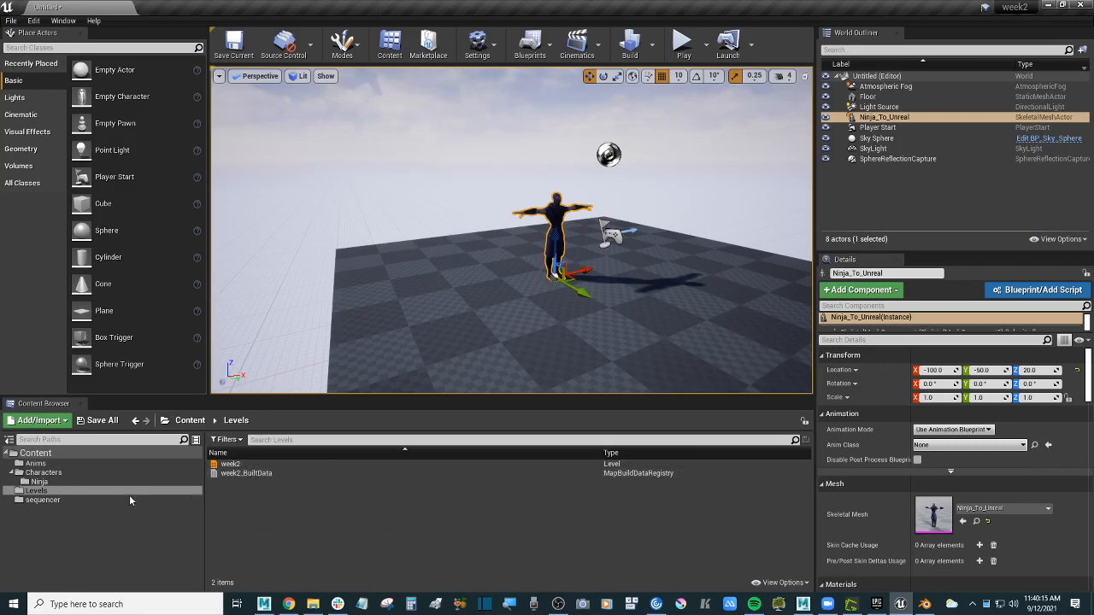
left_click(11, 20)
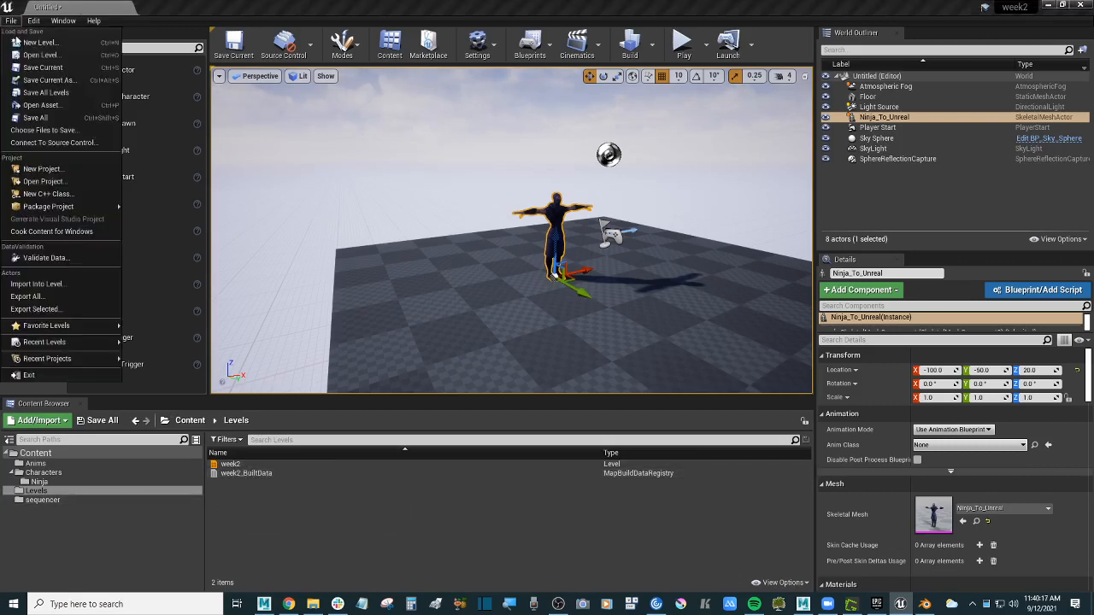
left_click(60, 45)
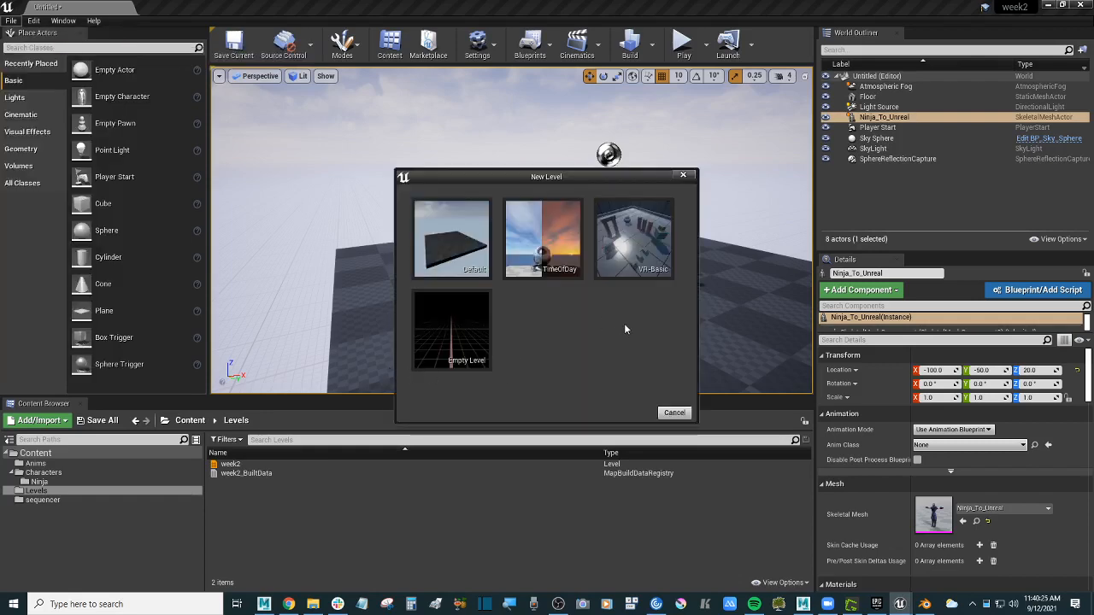
left_click_drag(576, 177, 555, 181)
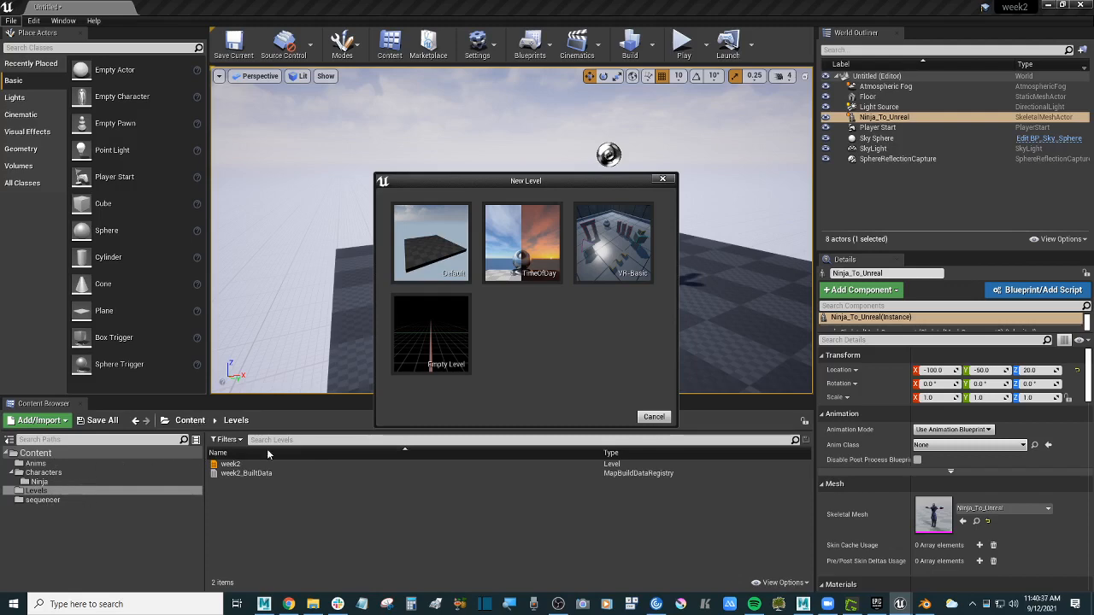
left_click(437, 247)
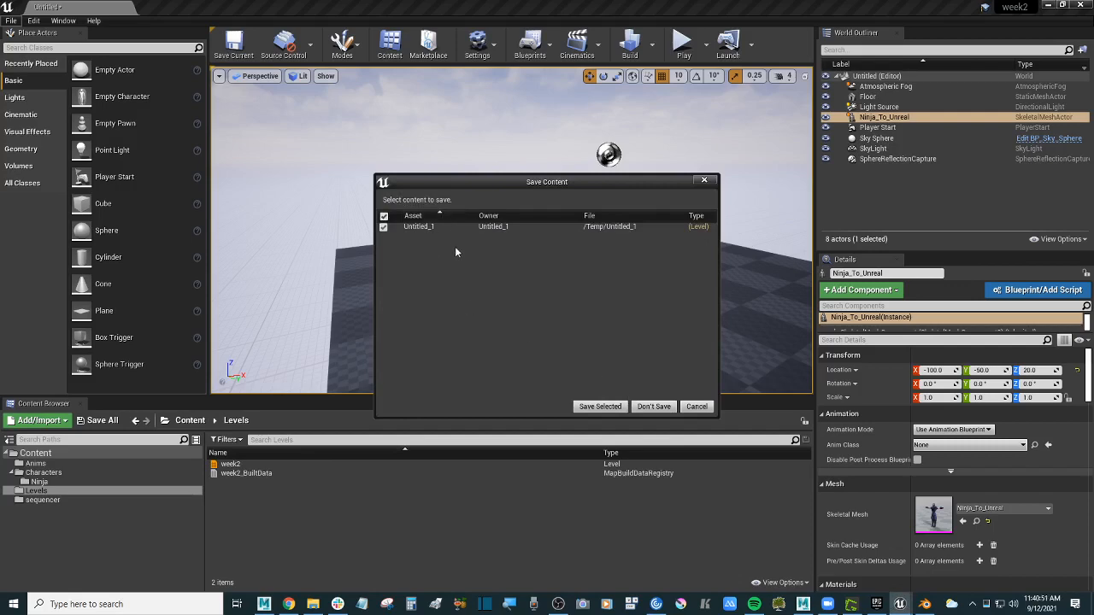
- Save the current untitled ninja level as week4 in the project's Levels folder
left_click(600, 406)
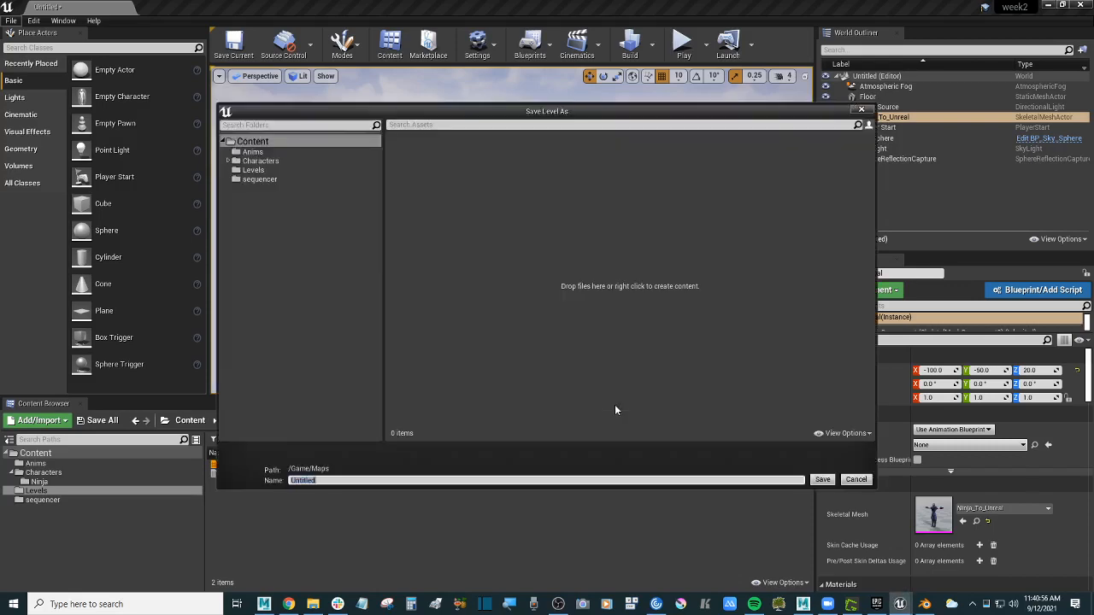
left_click(271, 170)
left_click(344, 480)
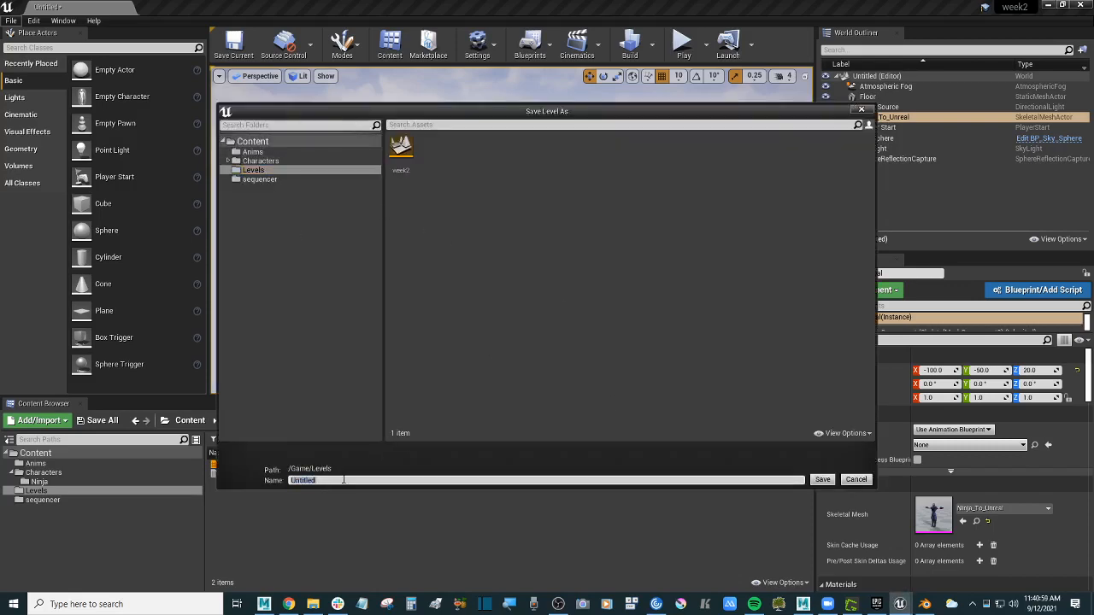
type("week4")
left_click(822, 481)
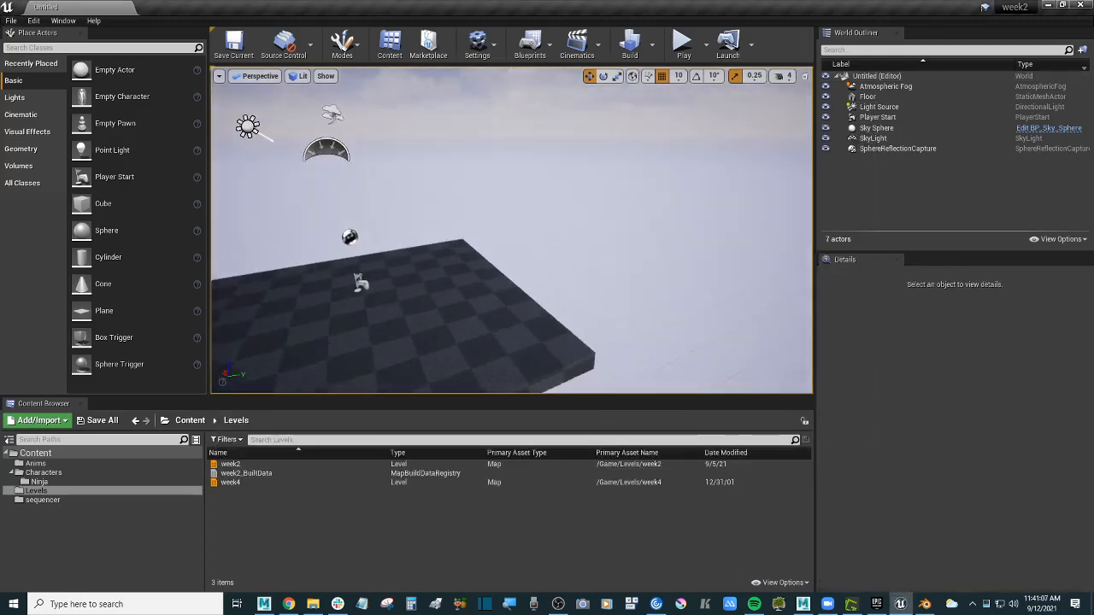
- Open the week4 level from the Levels folder and dismiss its Message Log
right_click_drag(513, 231, 437, 278)
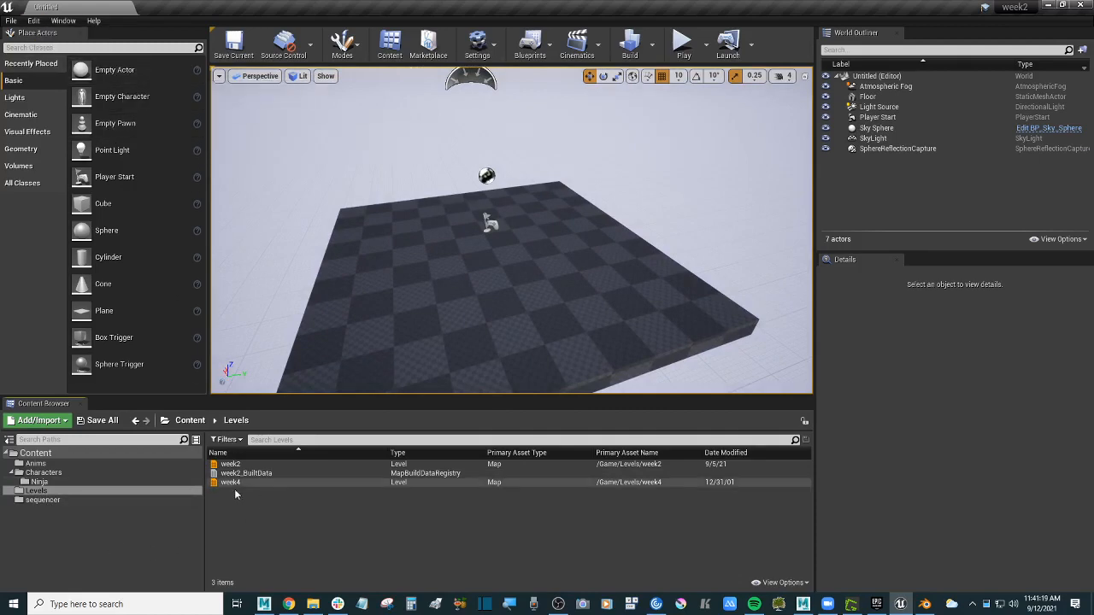
double_click(246, 464)
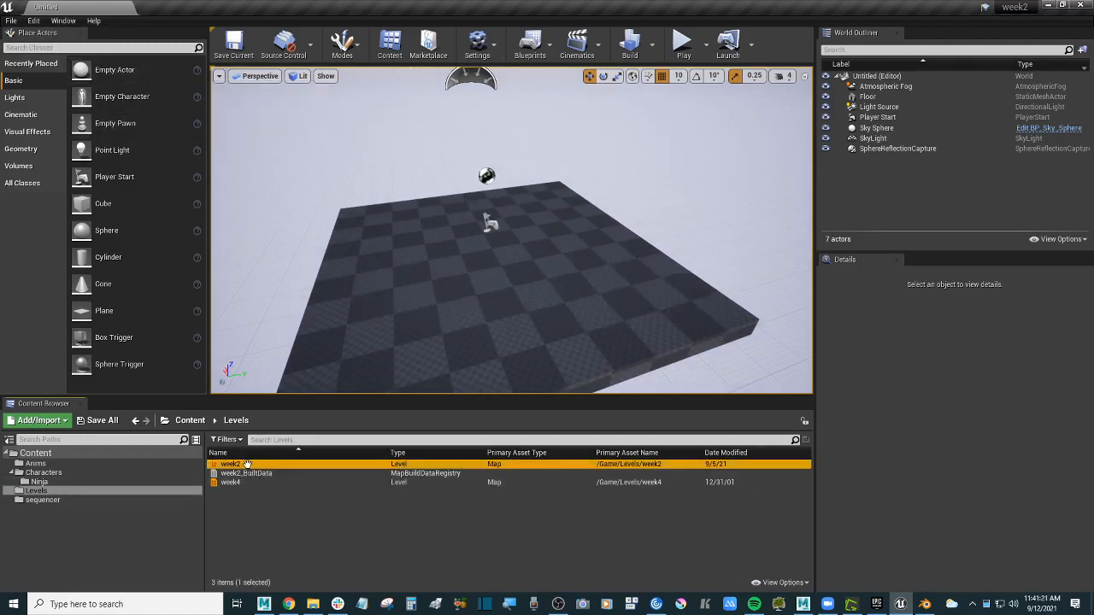
double_click(231, 482)
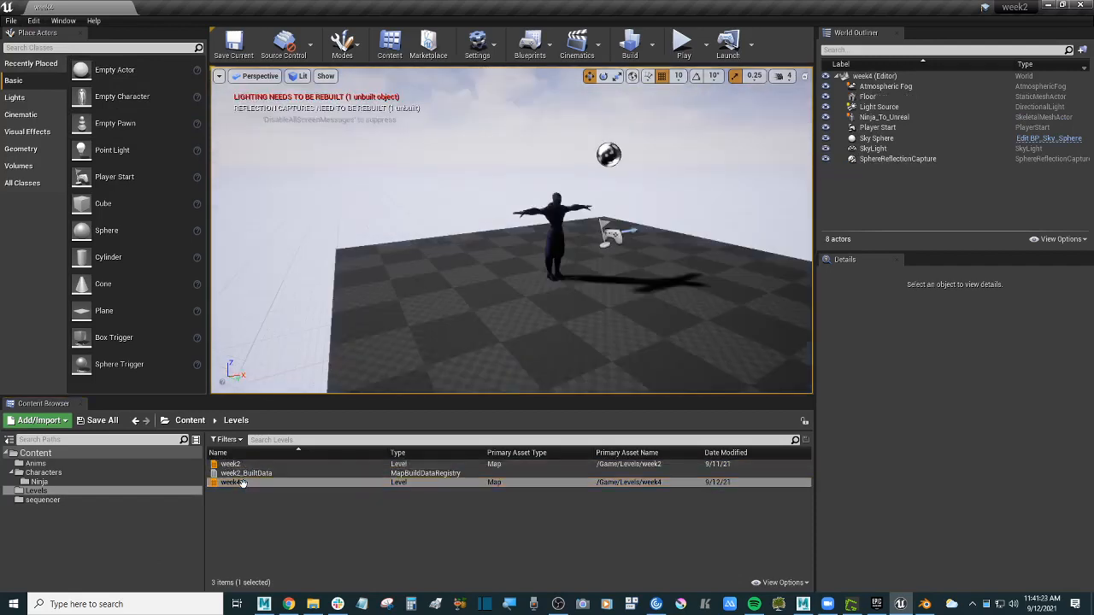
right_click_drag(461, 287, 504, 309)
left_click(61, 499)
left_click(37, 490)
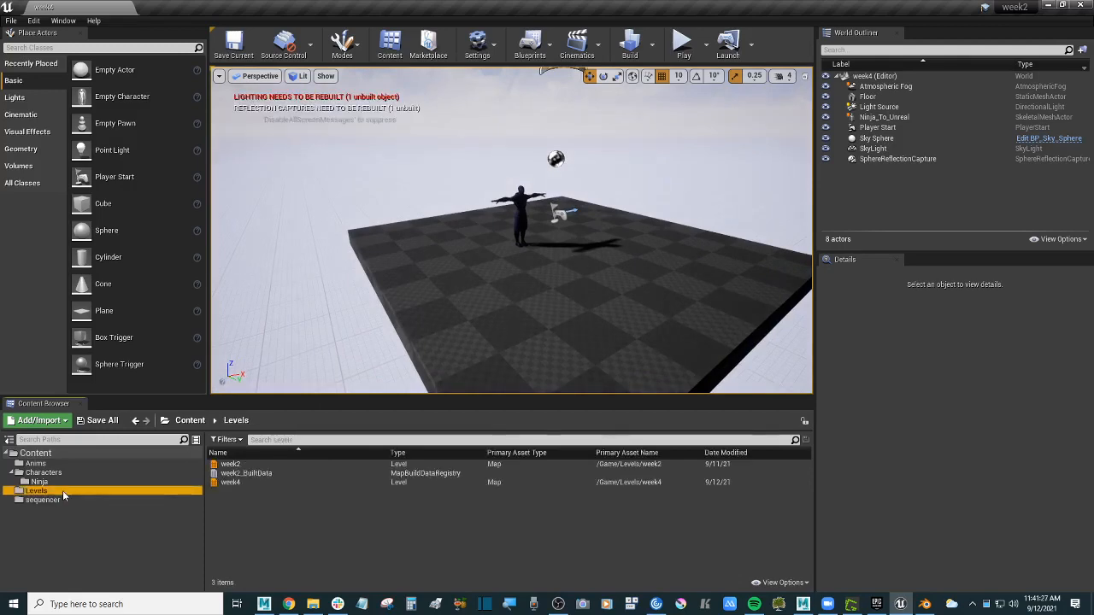
double_click(231, 482)
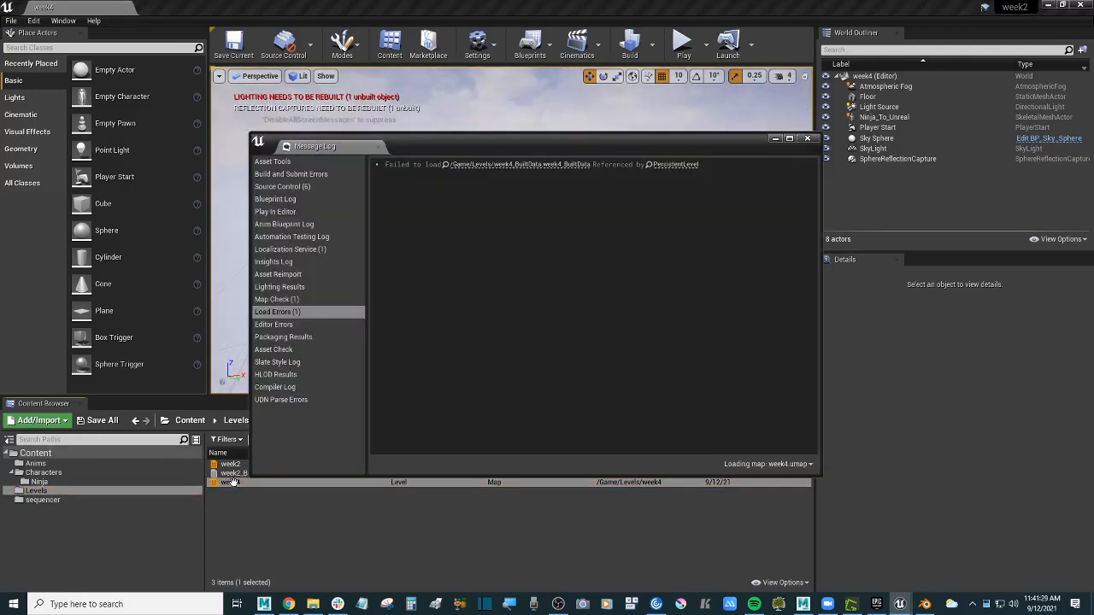
left_click(807, 139)
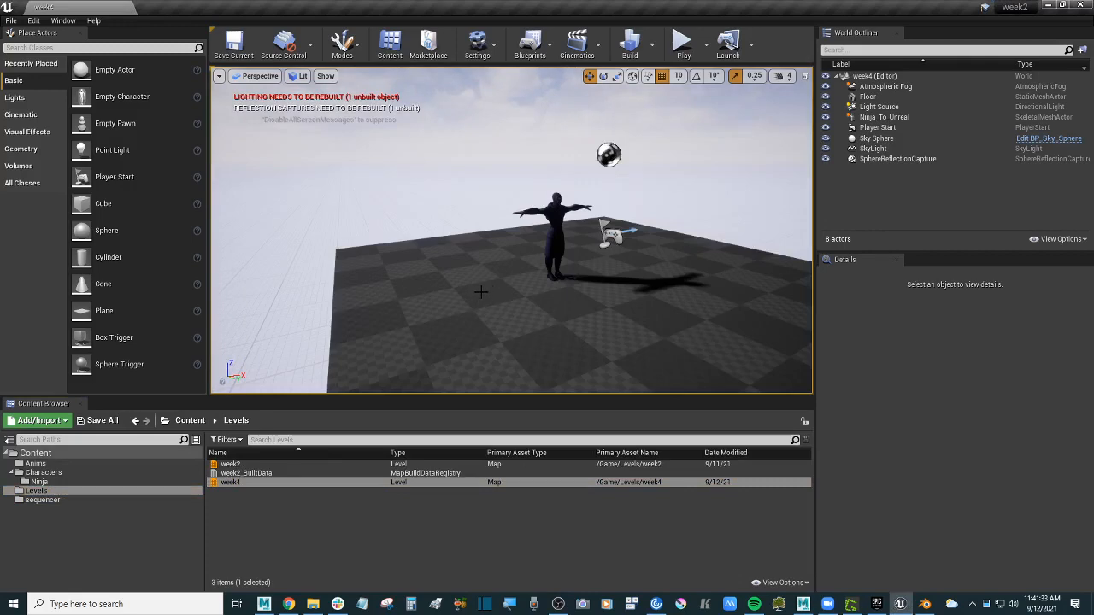
- Reset the Ninja_To_Unreal actor's location to 0, 0, 0 in the level
left_click(308, 534)
right_click_drag(367, 299, 427, 299)
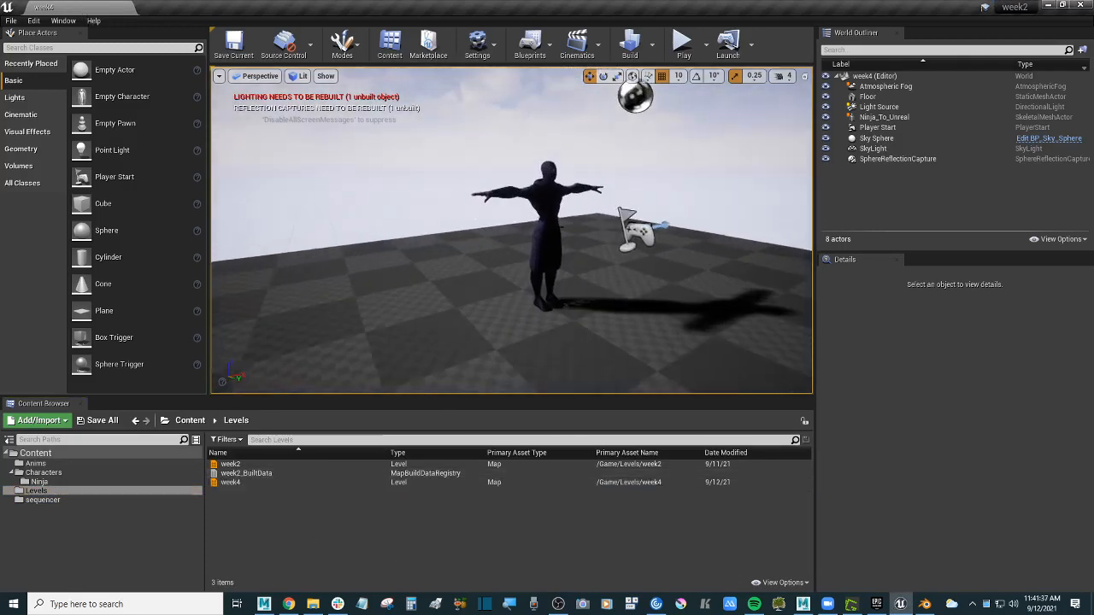
left_click(545, 303)
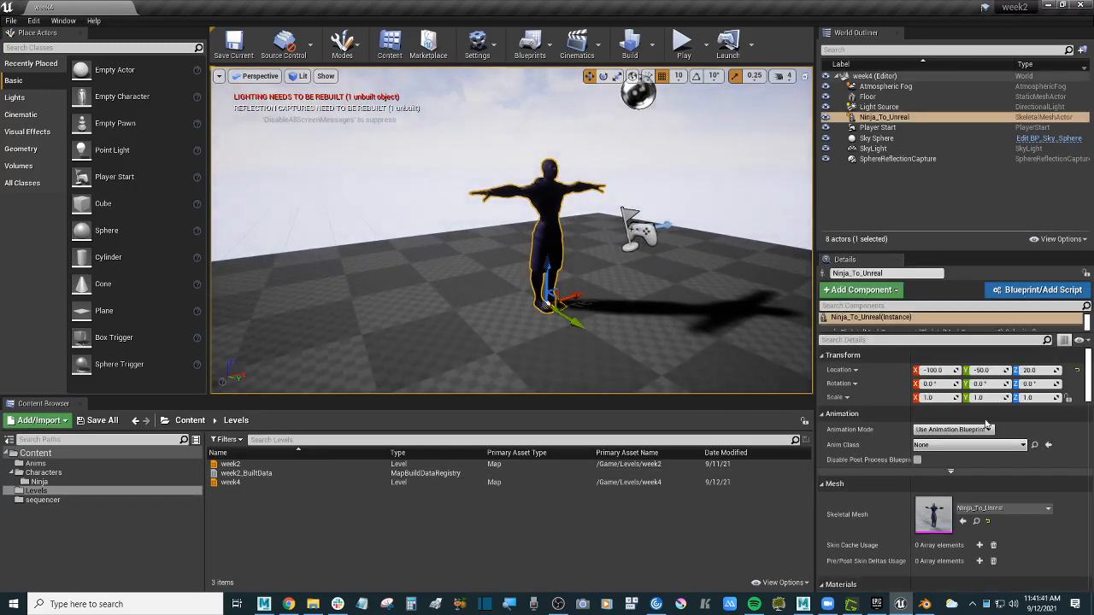
left_click(1078, 373)
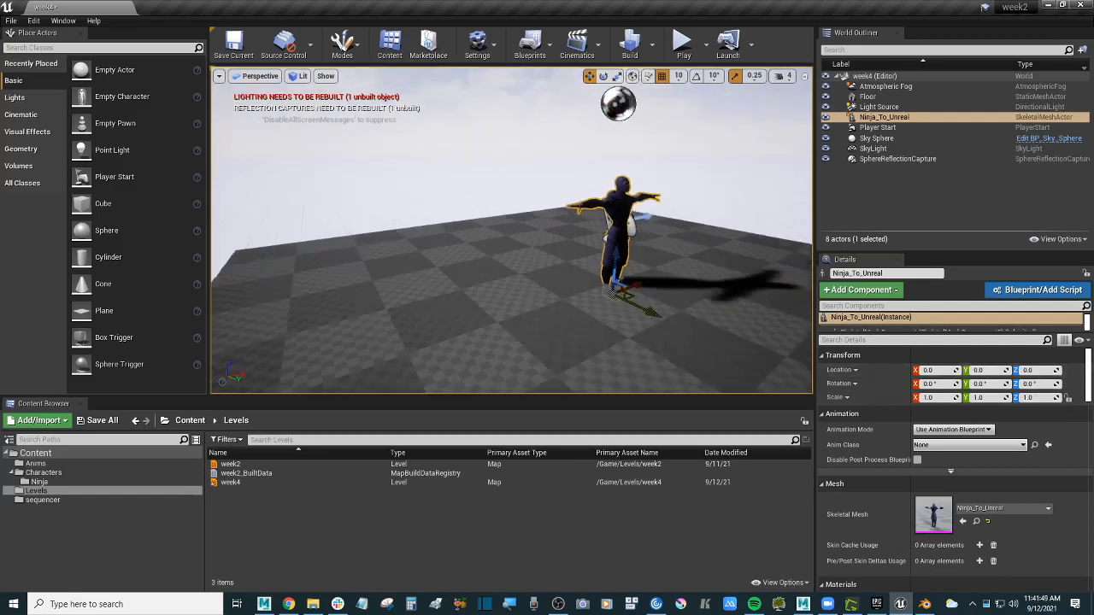
key("w")
mouse_move(677, 291)
right_mouse_down()
mouse_move(623, 292)
mouse_move(677, 292)
right_mouse_up()
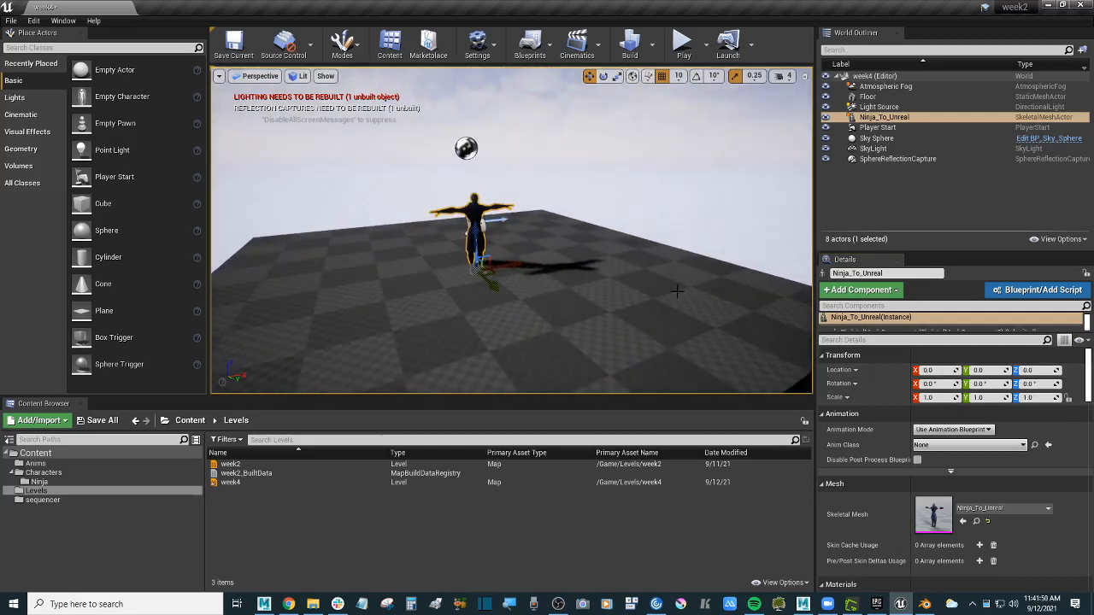
- Delete the checkered Floor actor from the week4 level
left_click(628, 284)
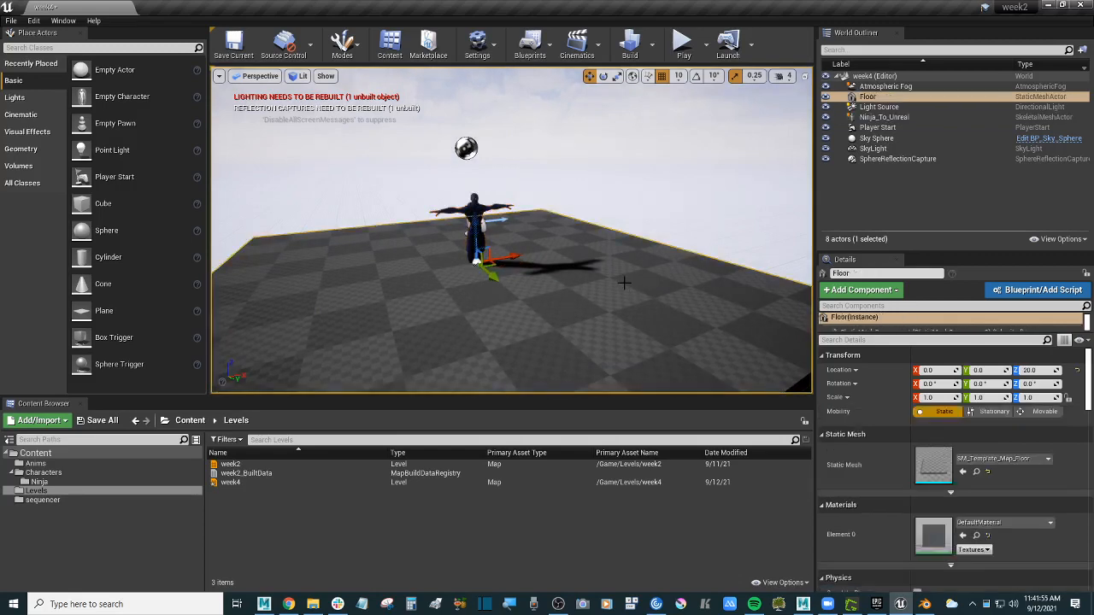
left_click(868, 97)
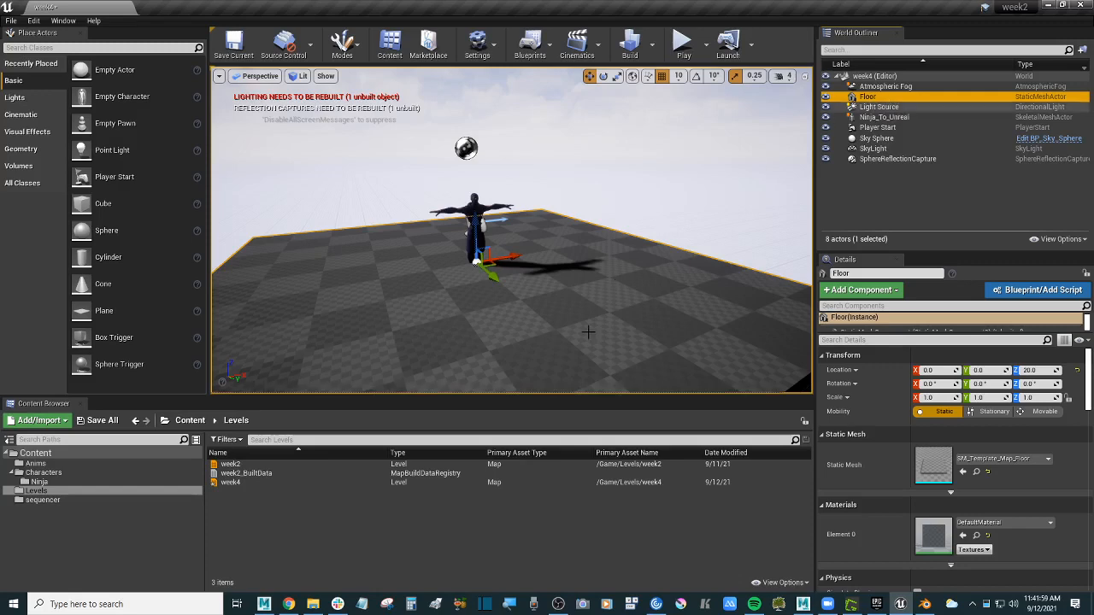
key("Delete")
scroll(547, 248, "down", 2)
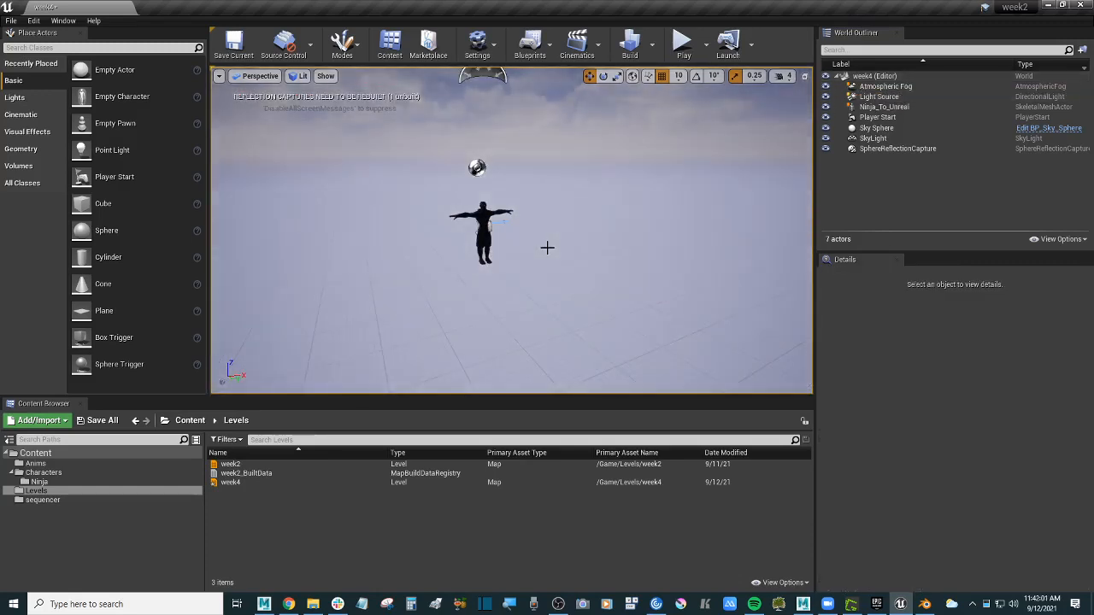
right_click_drag(563, 236, 563, 187)
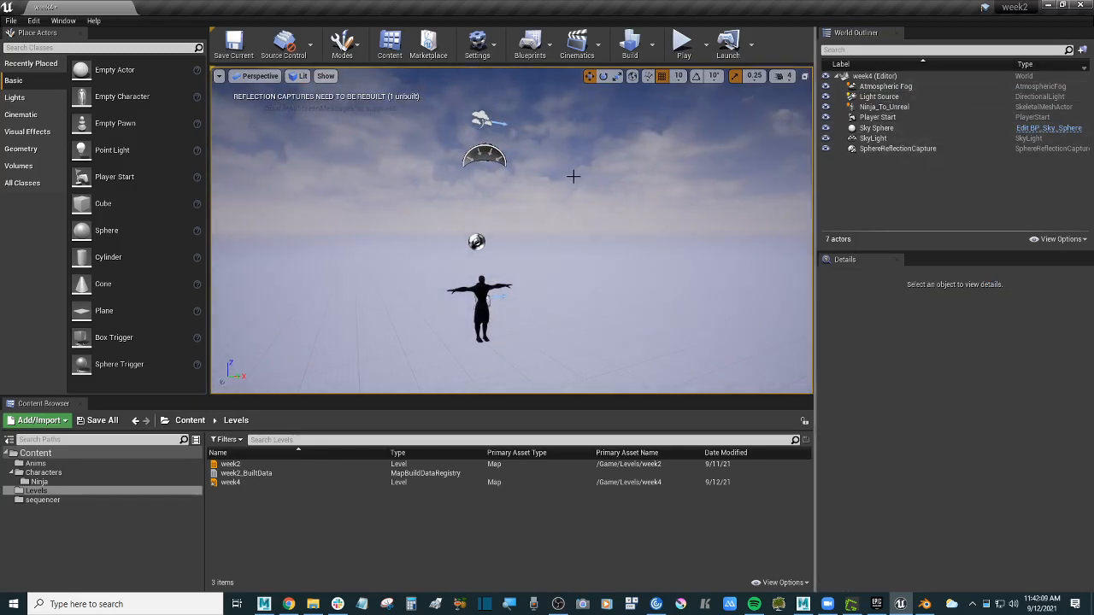
- Examine the remaining Light Source and Sky Sphere actors around the ninja
left_click(880, 97)
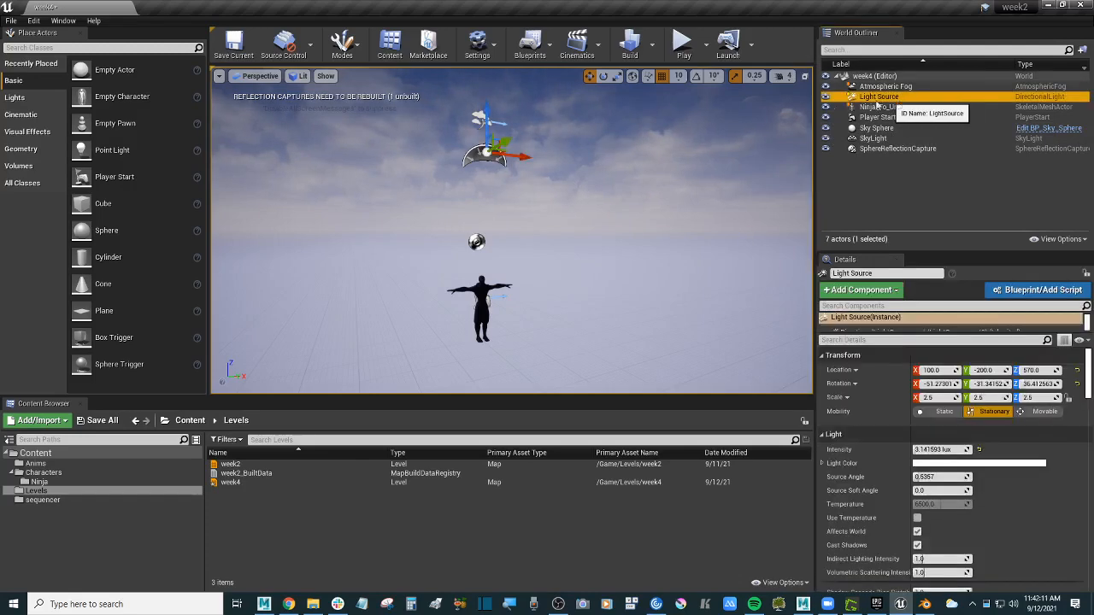
right_click_drag(513, 230, 521, 257)
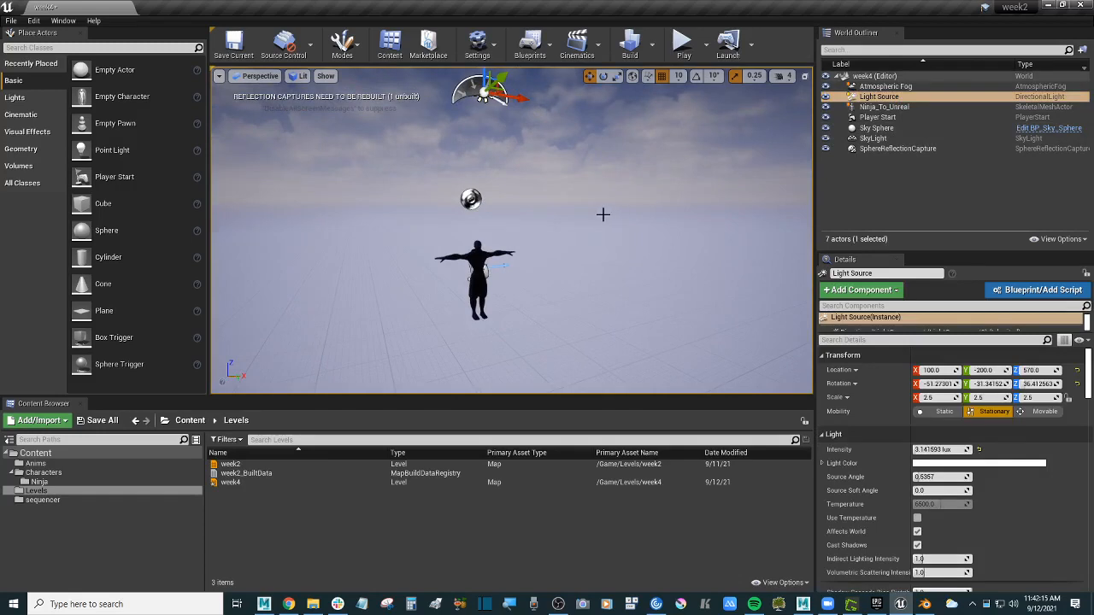
left_click(602, 214)
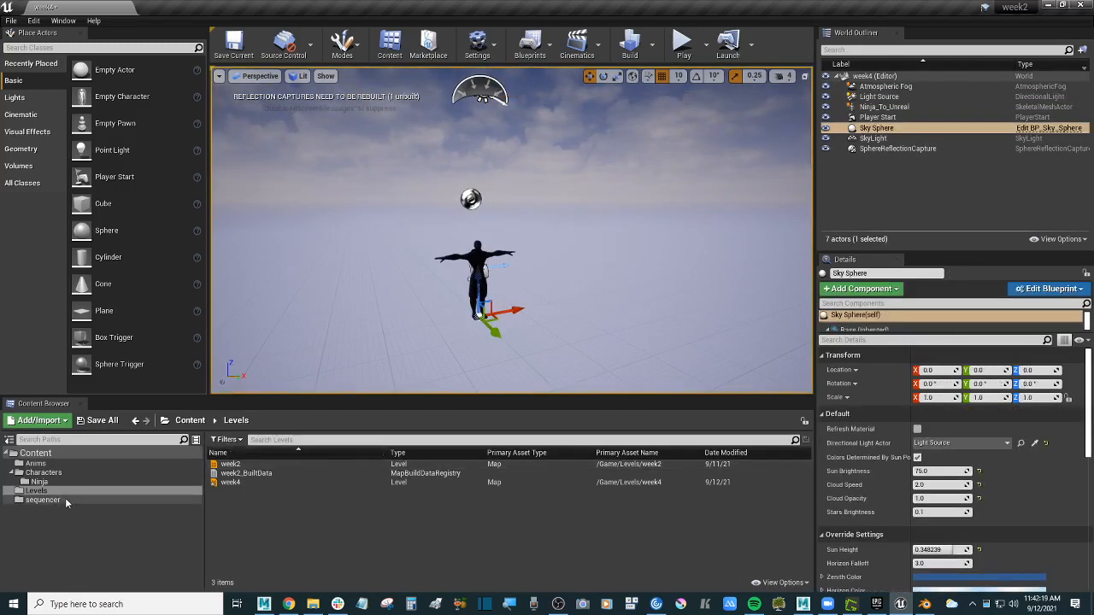
- Create a new folder named Environement directly under the Content folder
left_click(43, 500)
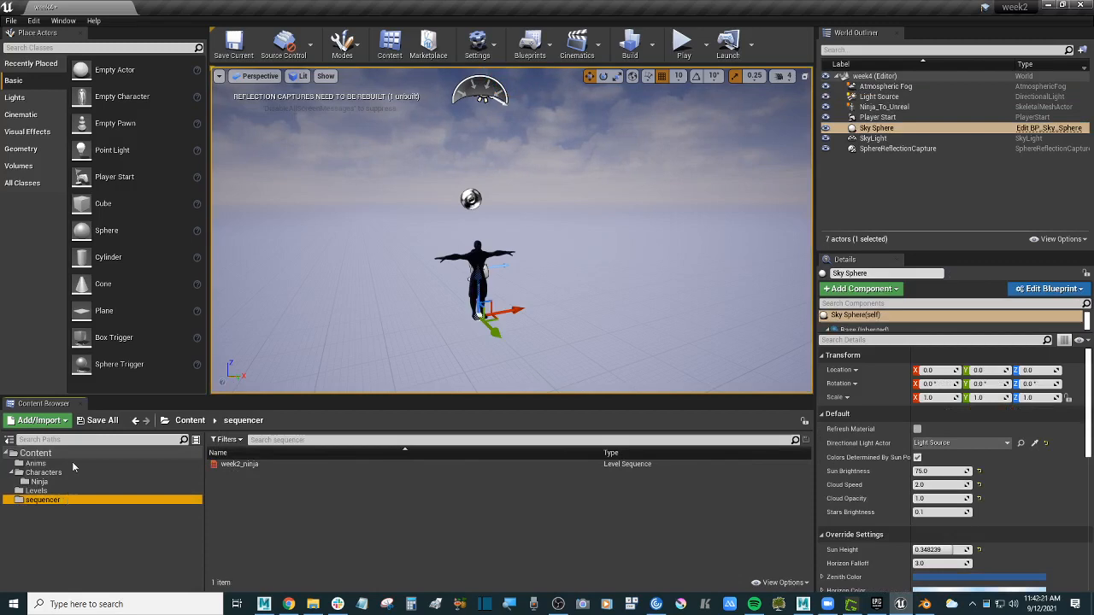
left_click(76, 454)
left_click(18, 472)
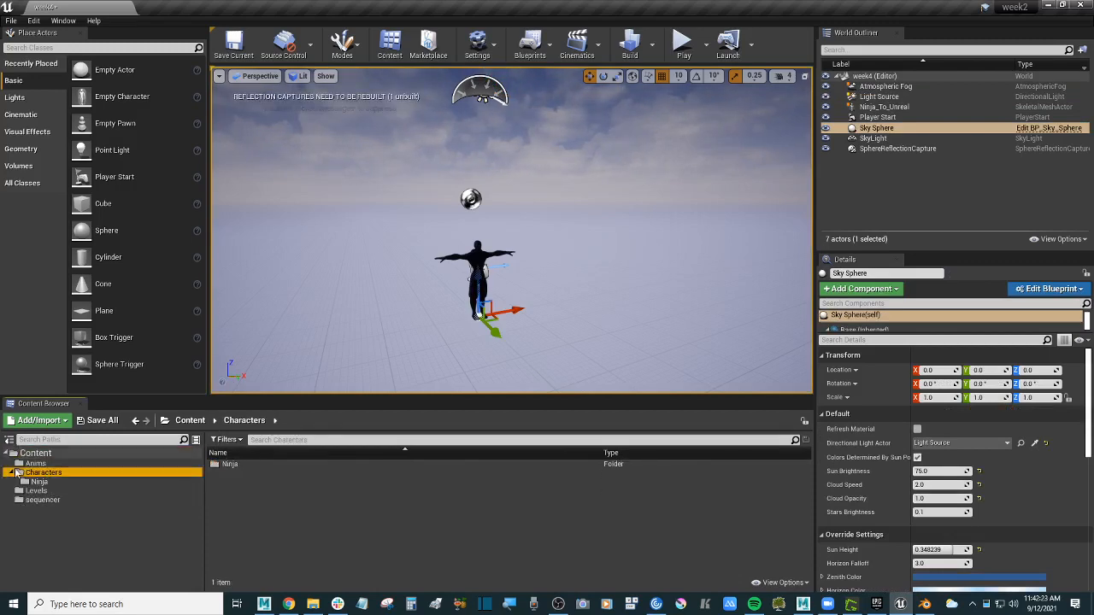
left_click(11, 473)
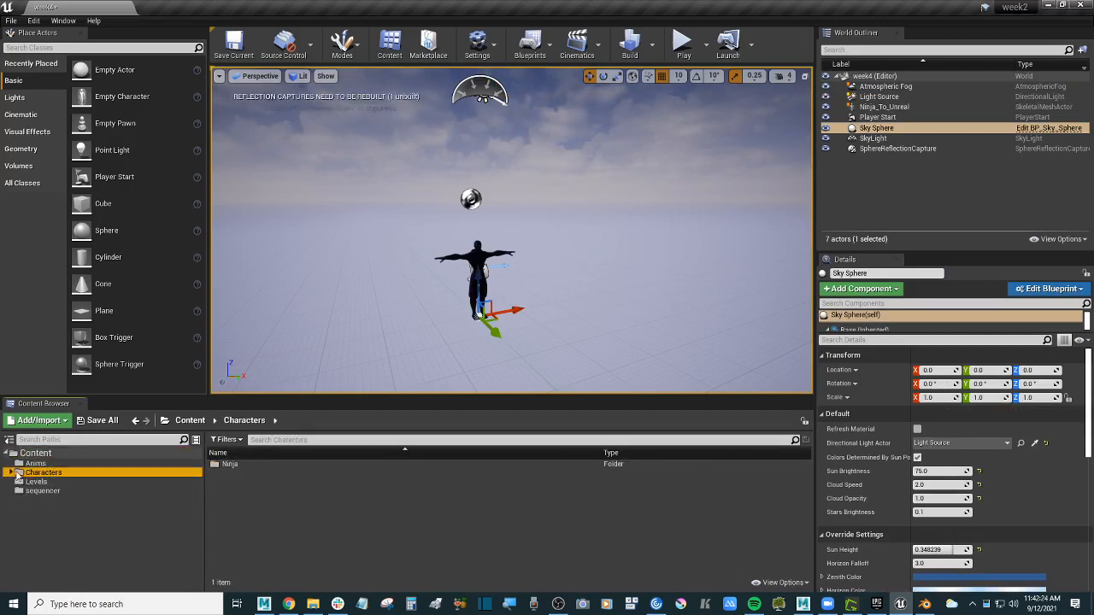
left_click(86, 454)
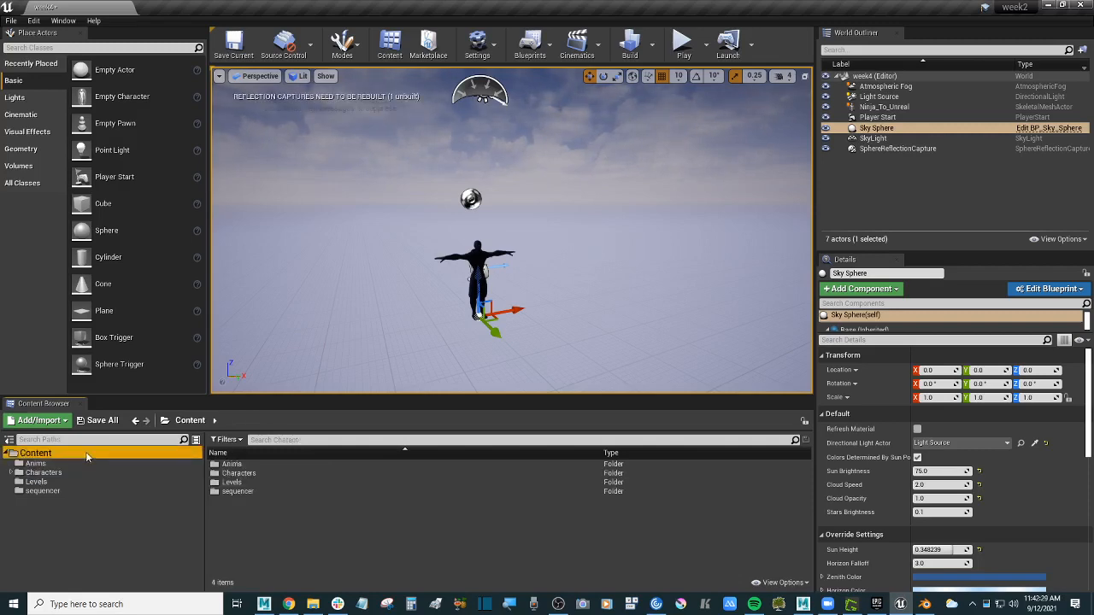
right_click(100, 458)
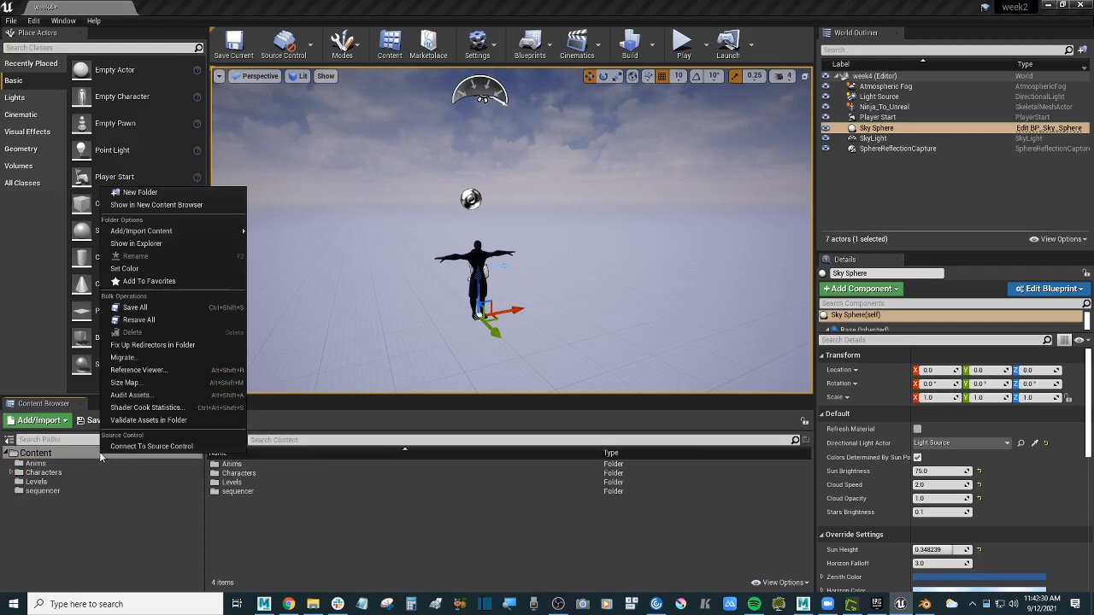
left_click(179, 195)
type("E")
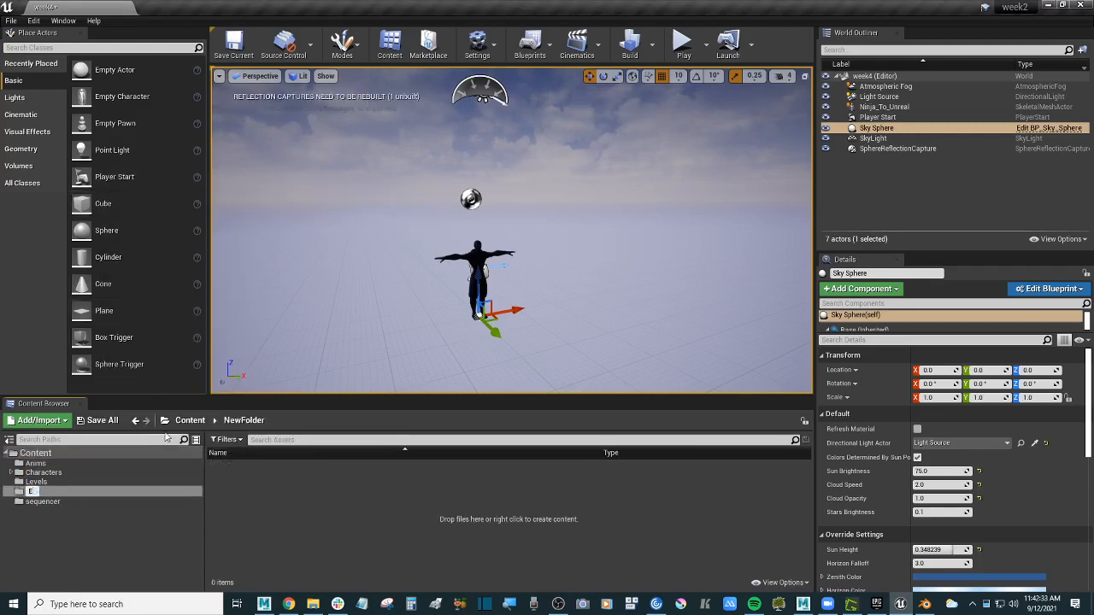
type("nviroen")
key("BackSpace")
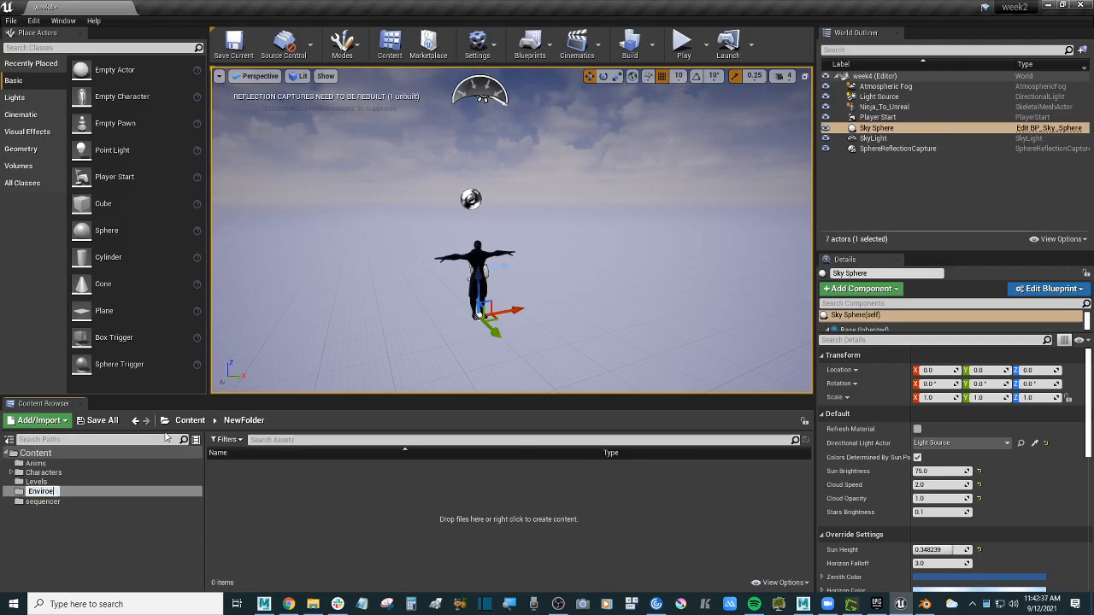
type("nement")
key("BackSpace")
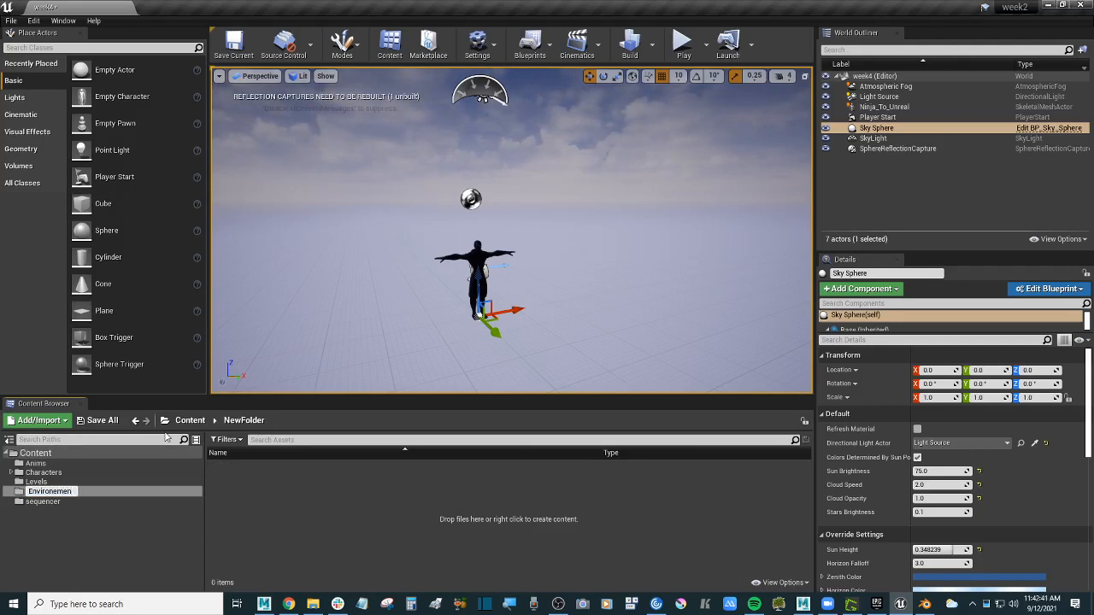
key("Return")
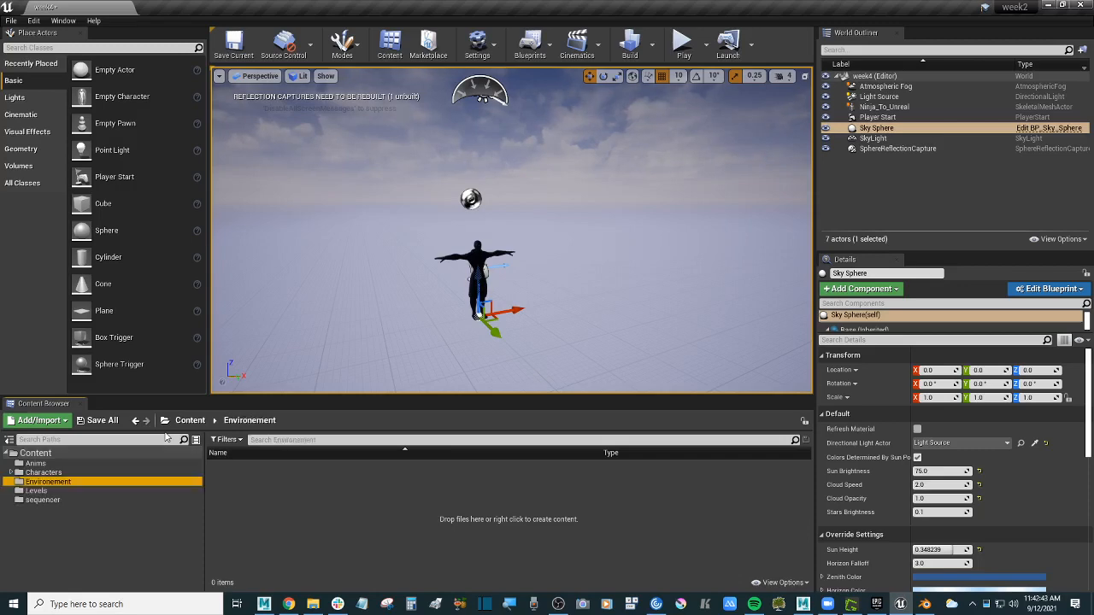
- Create a subfolder named Floating_Island inside the Environement folder
right_click(110, 483)
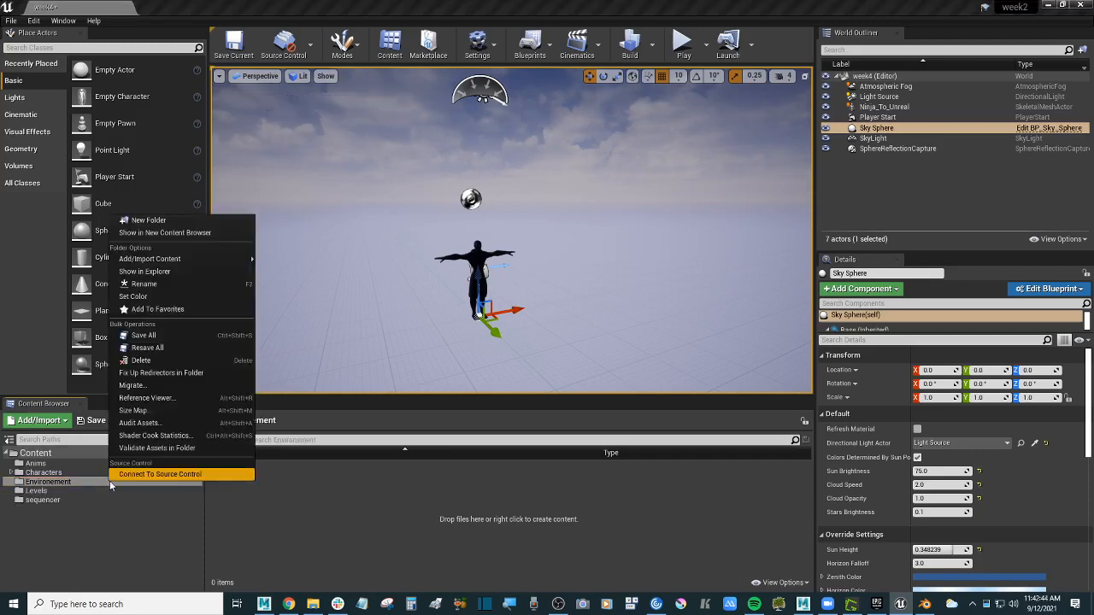
left_click(149, 219)
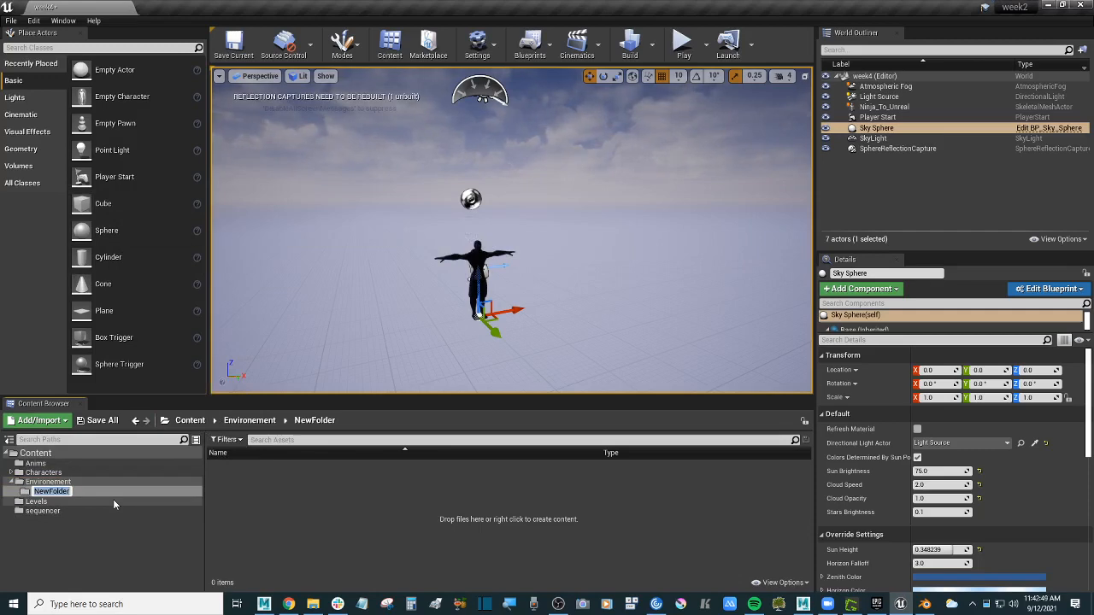
type("Floating")
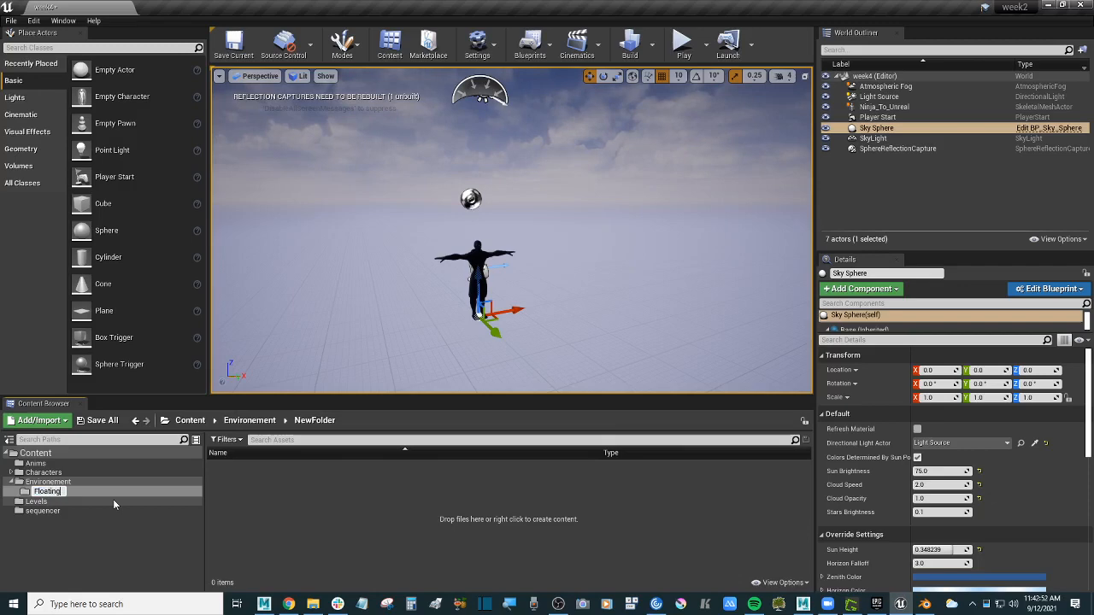
key("Return")
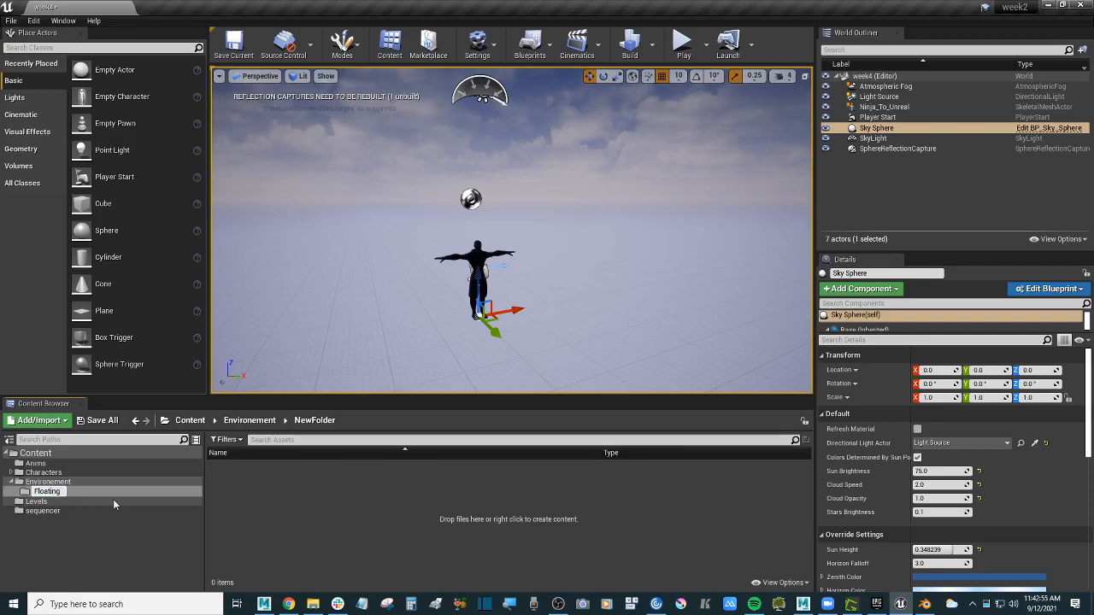
type("_Island")
key("Return")
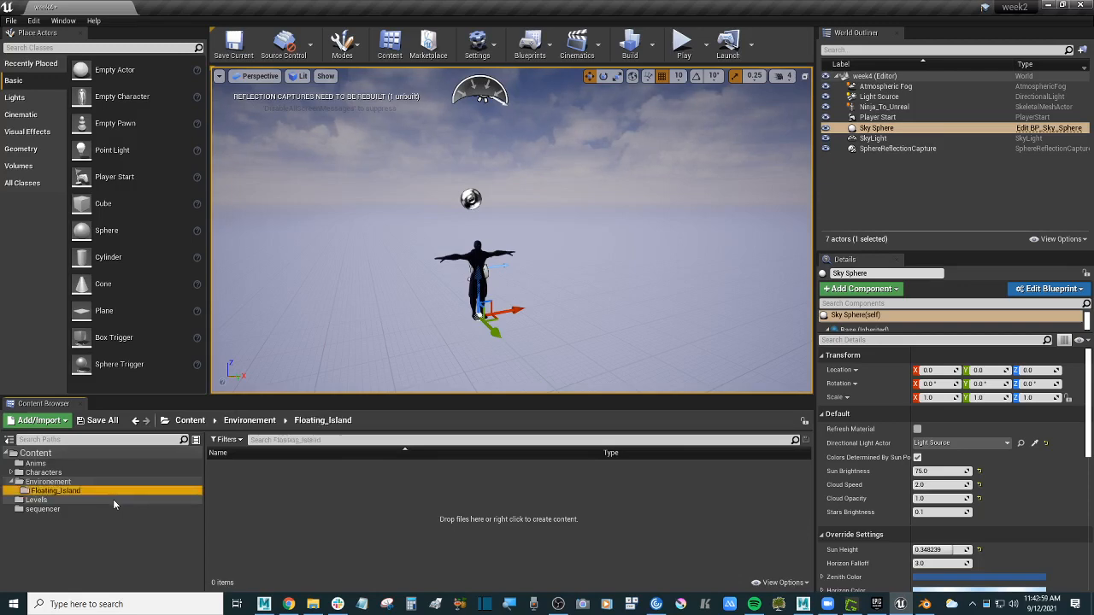
left_click(336, 487)
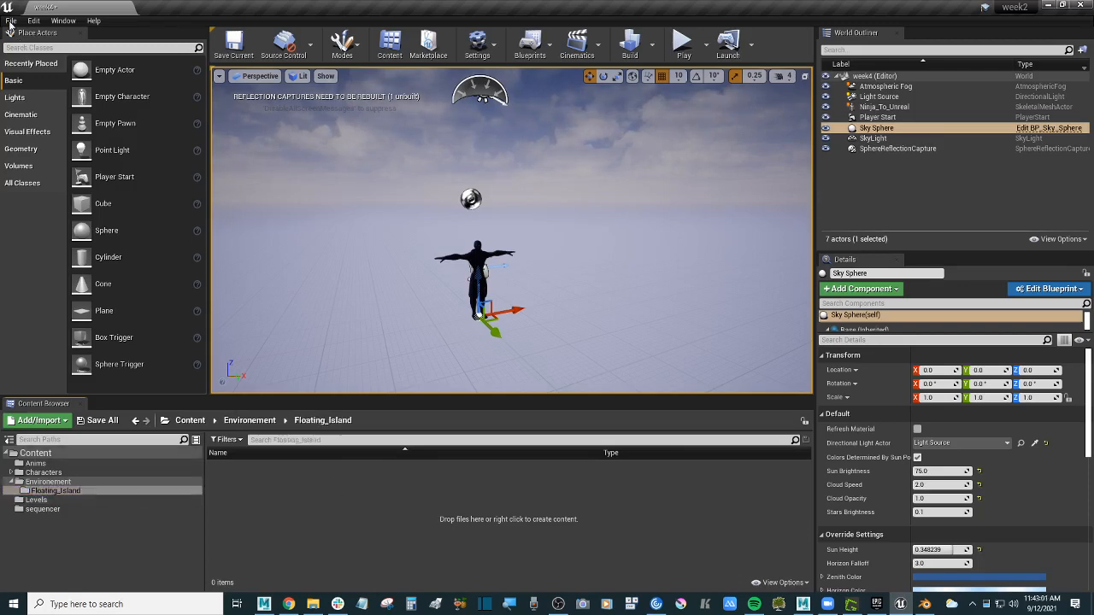
right_click_drag(548, 224, 548, 251)
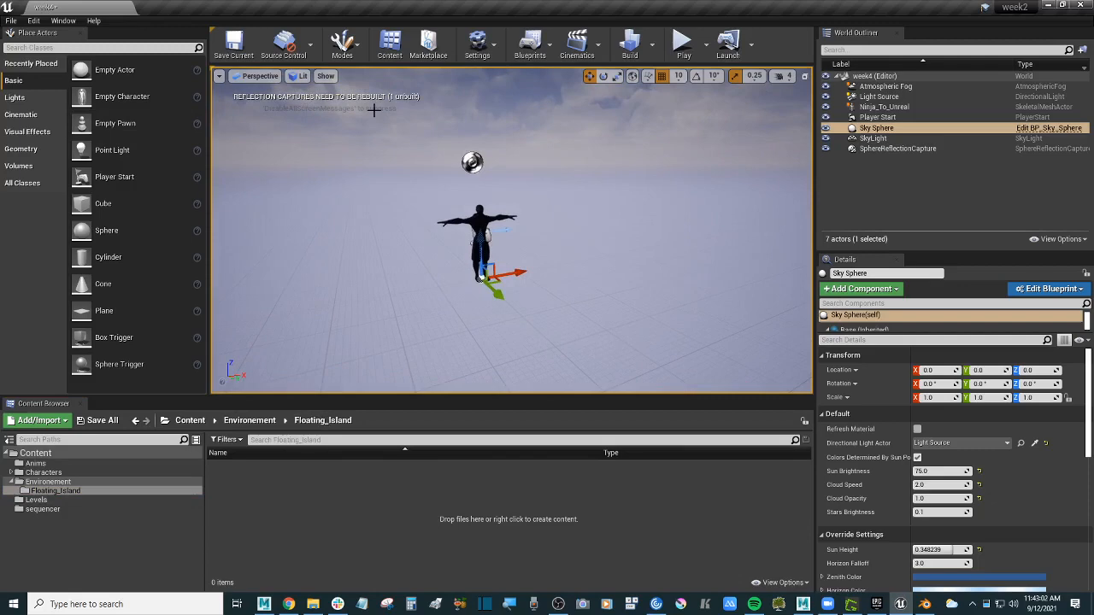
left_click(11, 21)
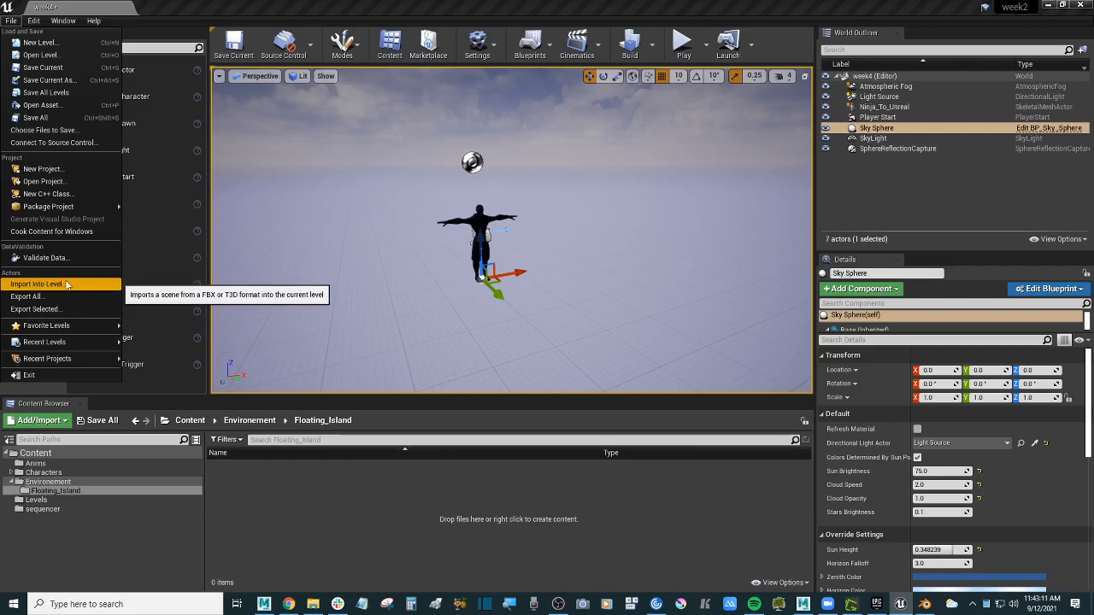
left_click(305, 504)
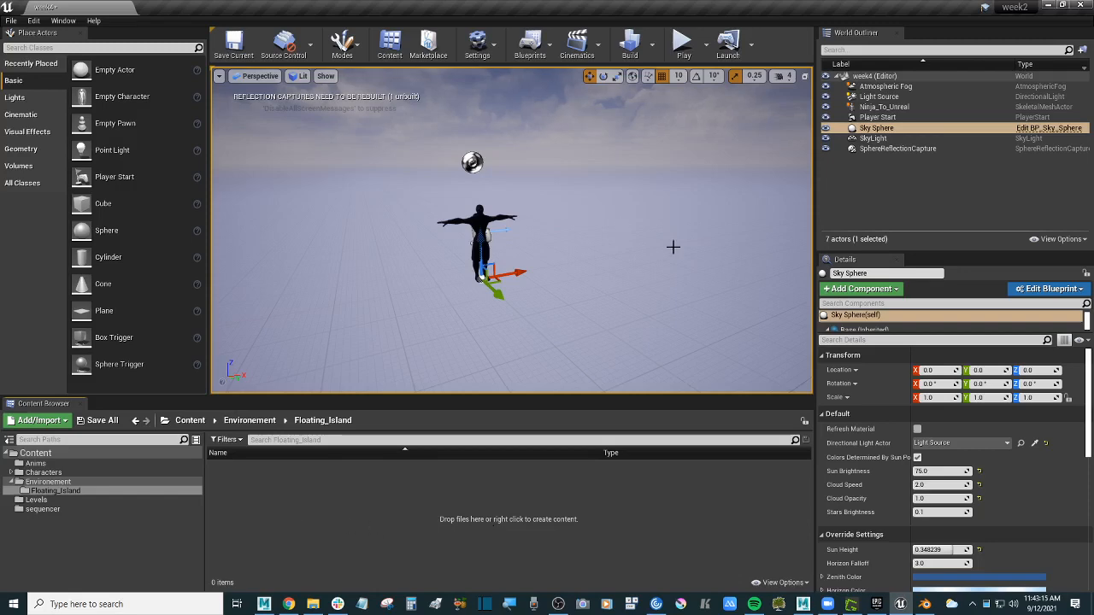
- Start importing a scene into the current level and browse from the Desktop to the Environement folder in Dawson/_F21/Maya_Assets
left_click(12, 22)
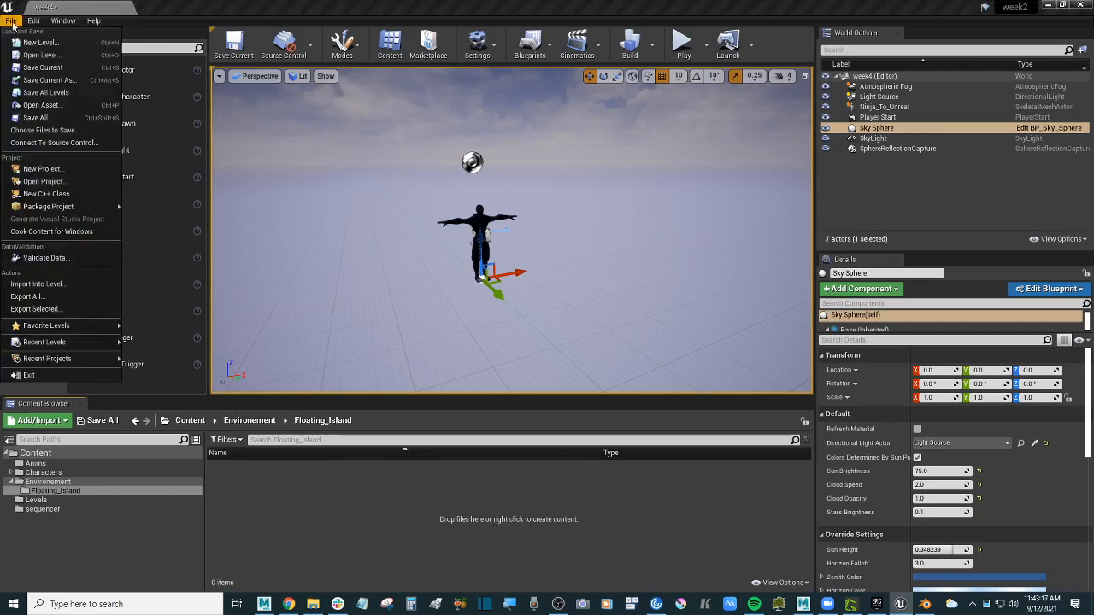
left_click(68, 286)
left_click_drag(458, 34, 350, 79)
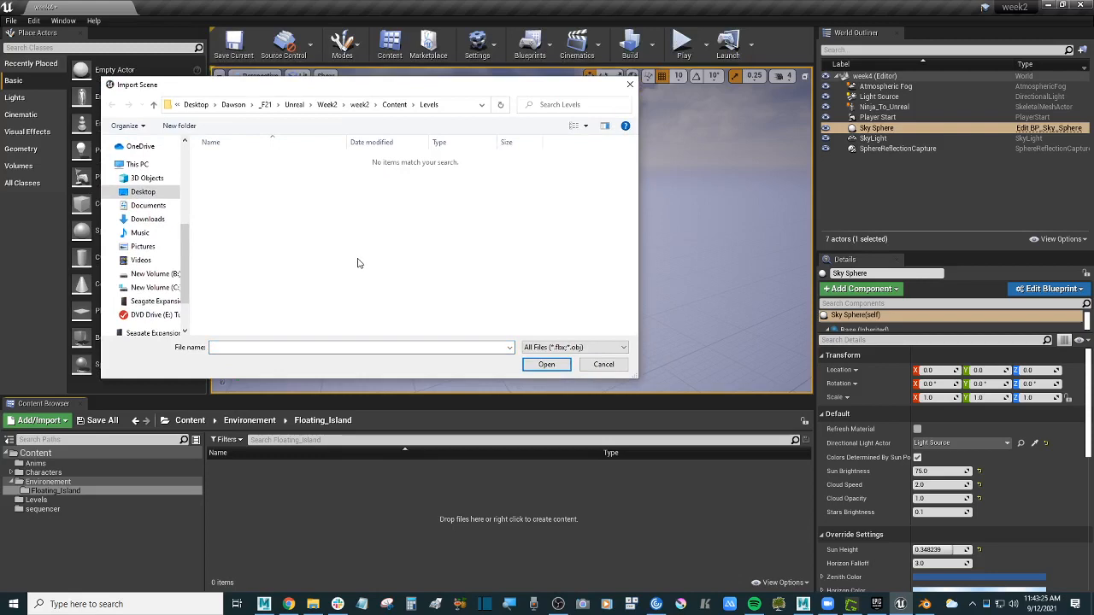
key("alt+Up")
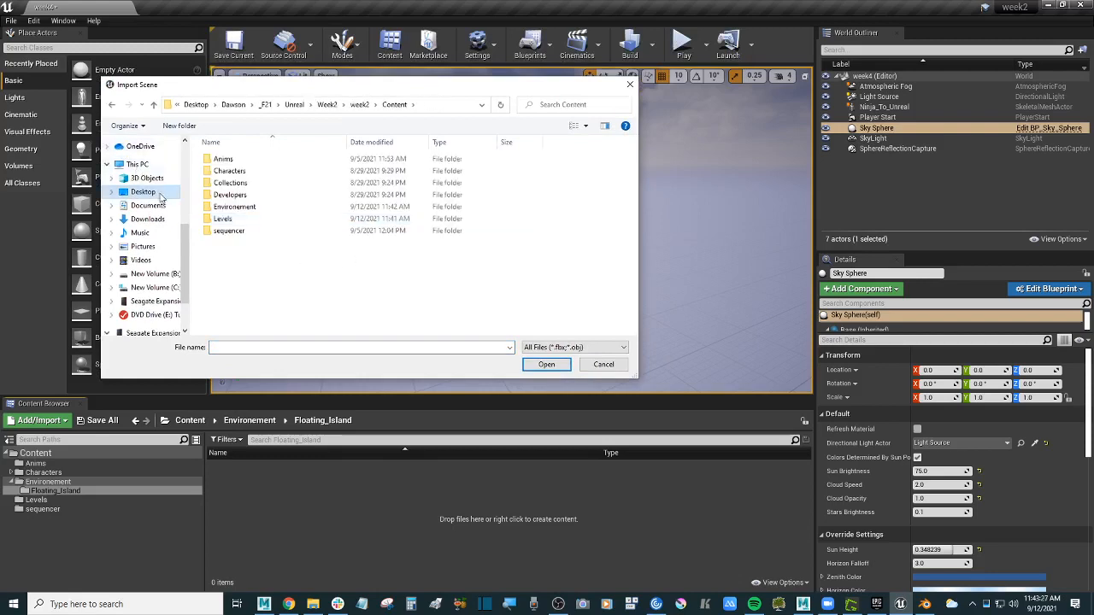
left_click(156, 196)
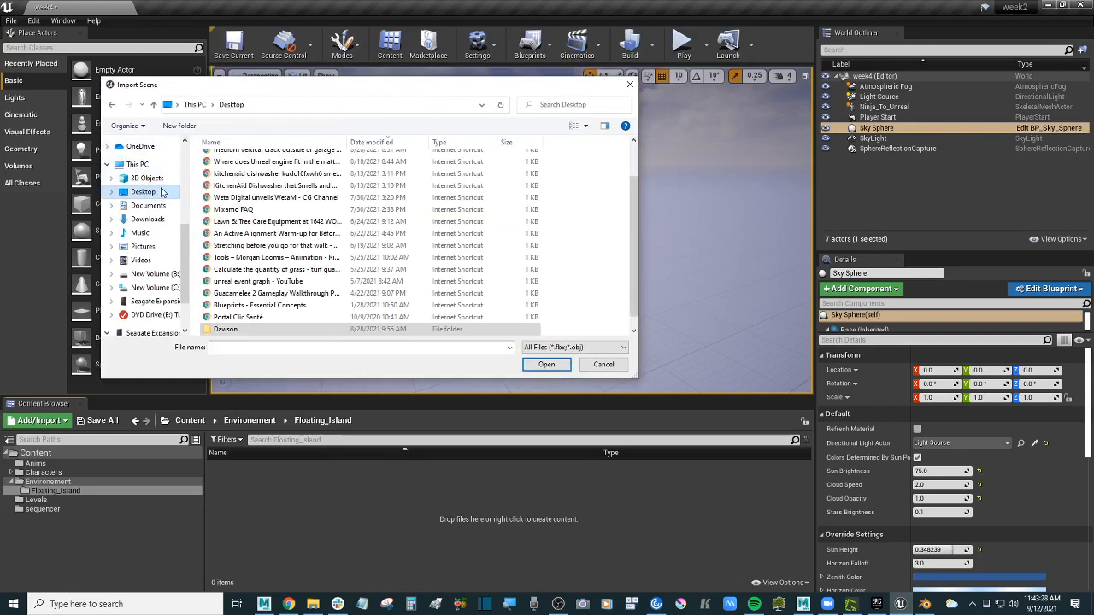
left_click(347, 223)
double_click(225, 329)
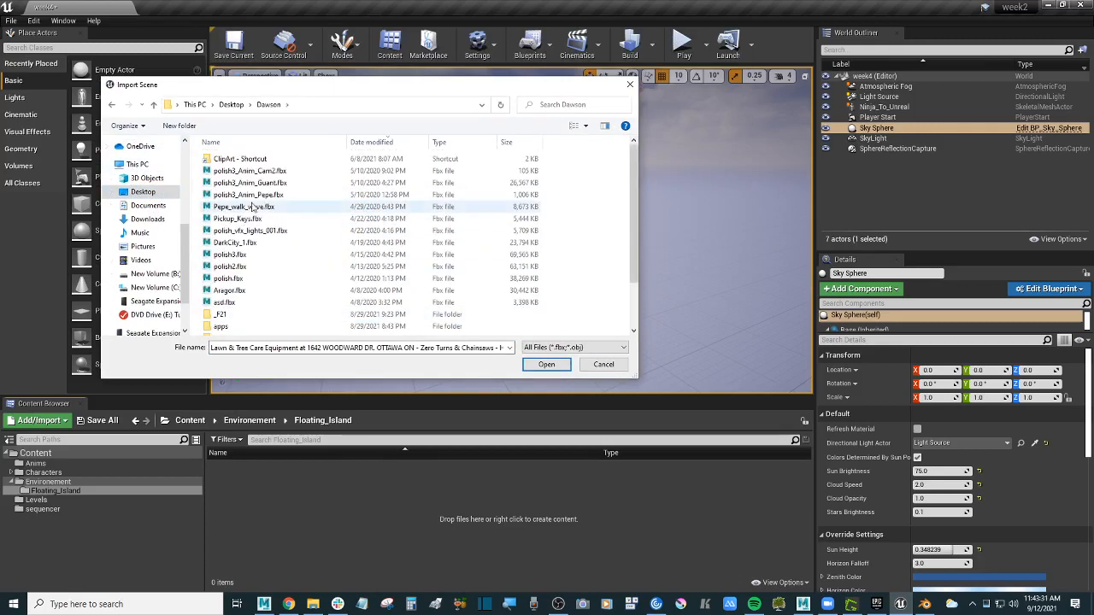
double_click(237, 314)
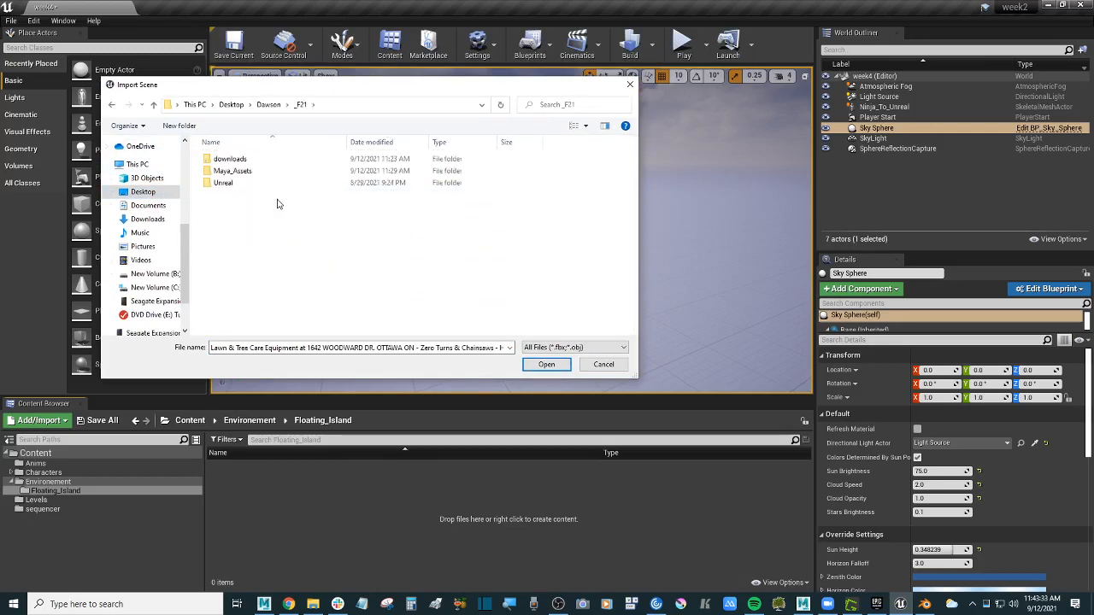
double_click(232, 171)
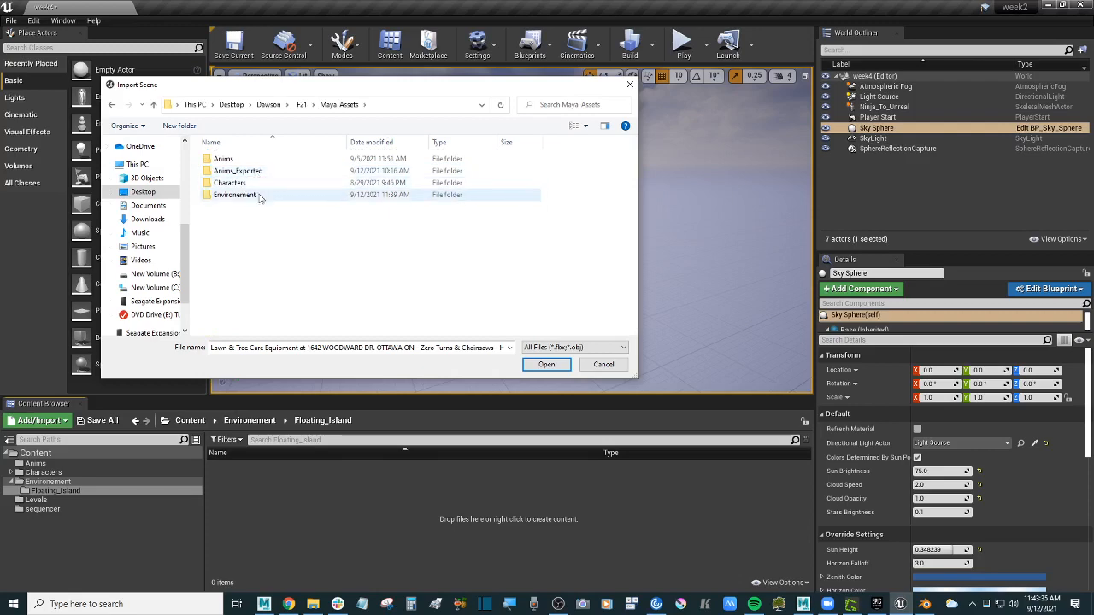
double_click(248, 194)
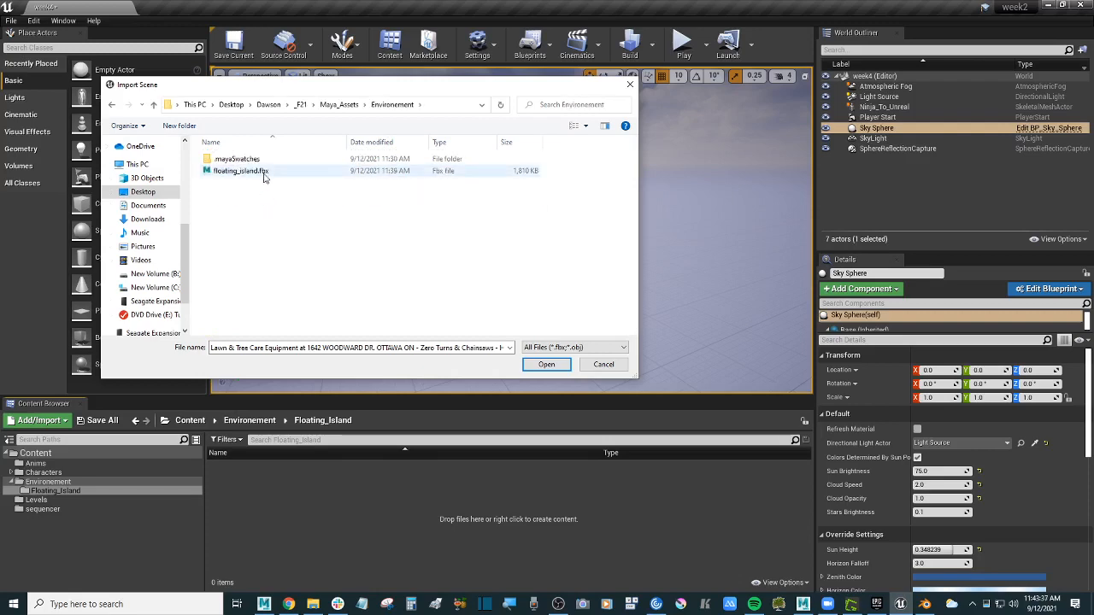
- Import the floating_island.fbx scene into the Environement/Floating_Island folder, keeping the option to create one Blueprint asset
double_click(264, 173)
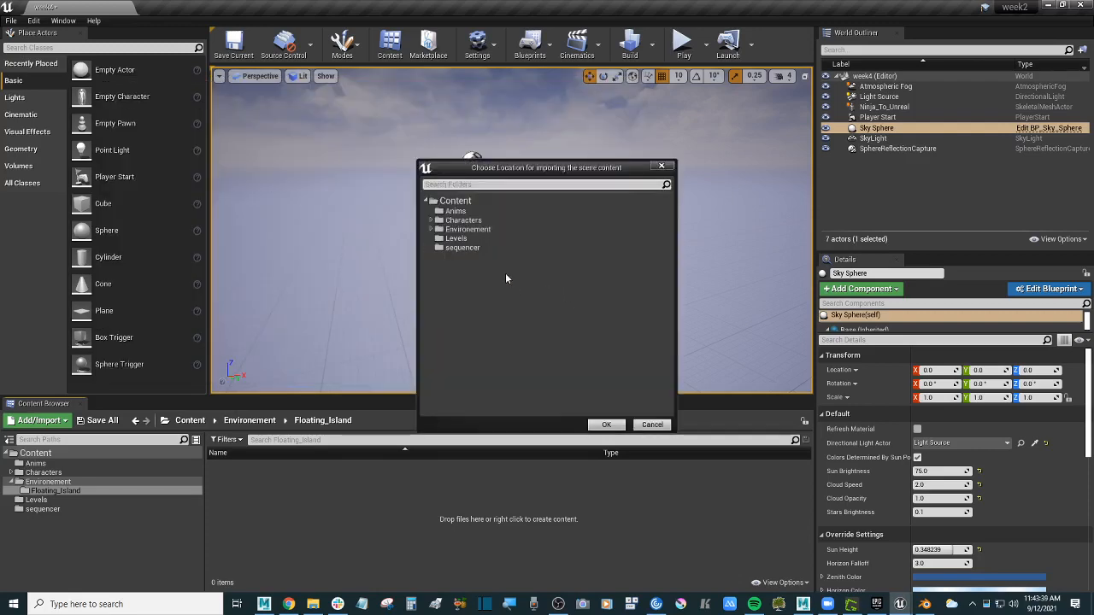
left_click(469, 229)
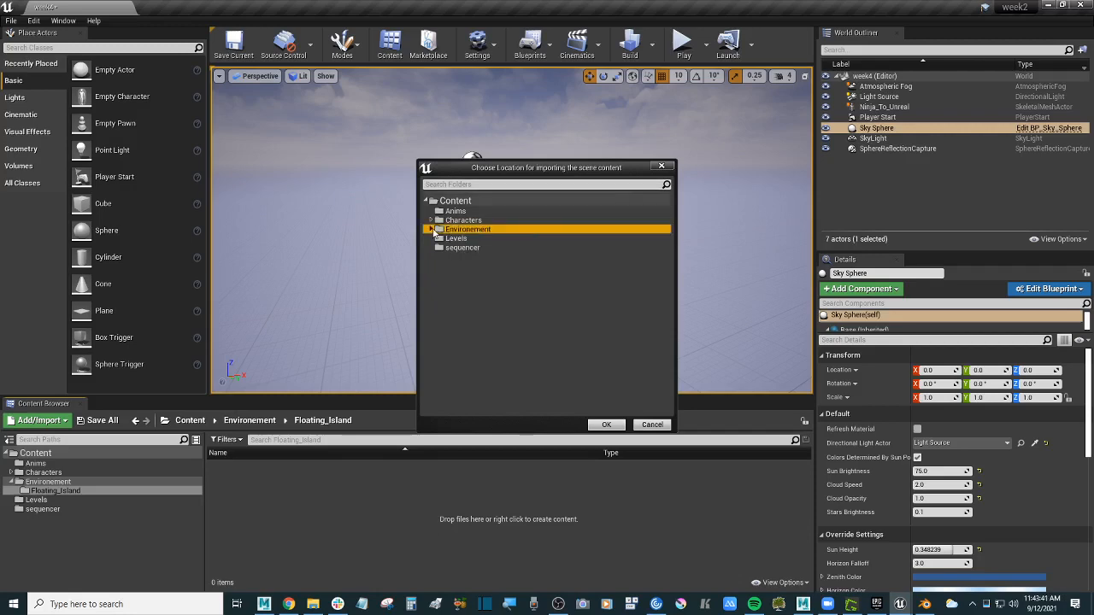
left_click(431, 229)
left_click(494, 239)
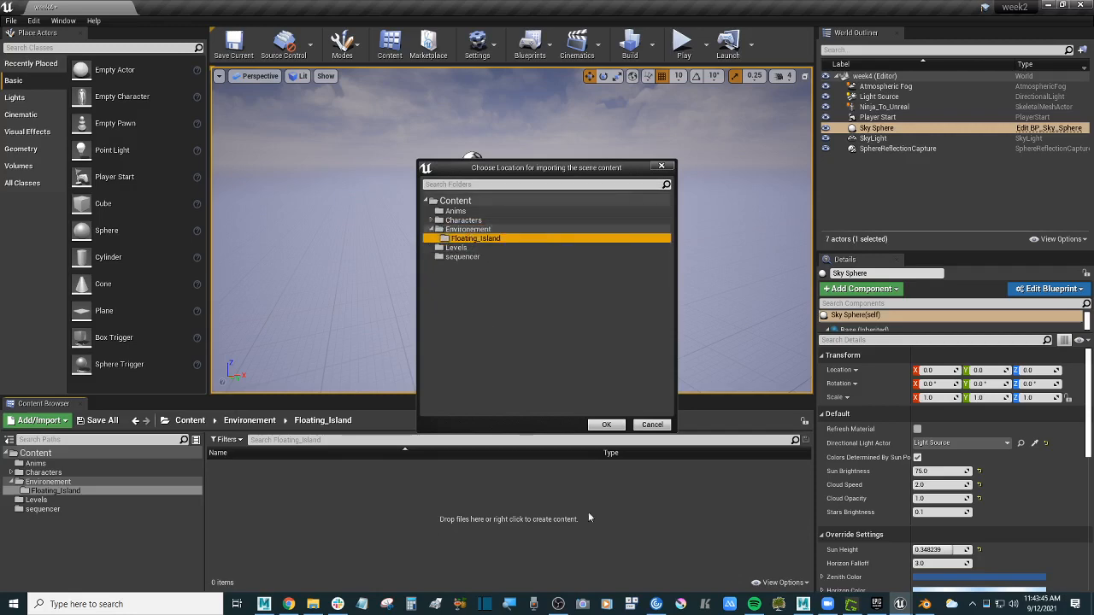
left_click(606, 425)
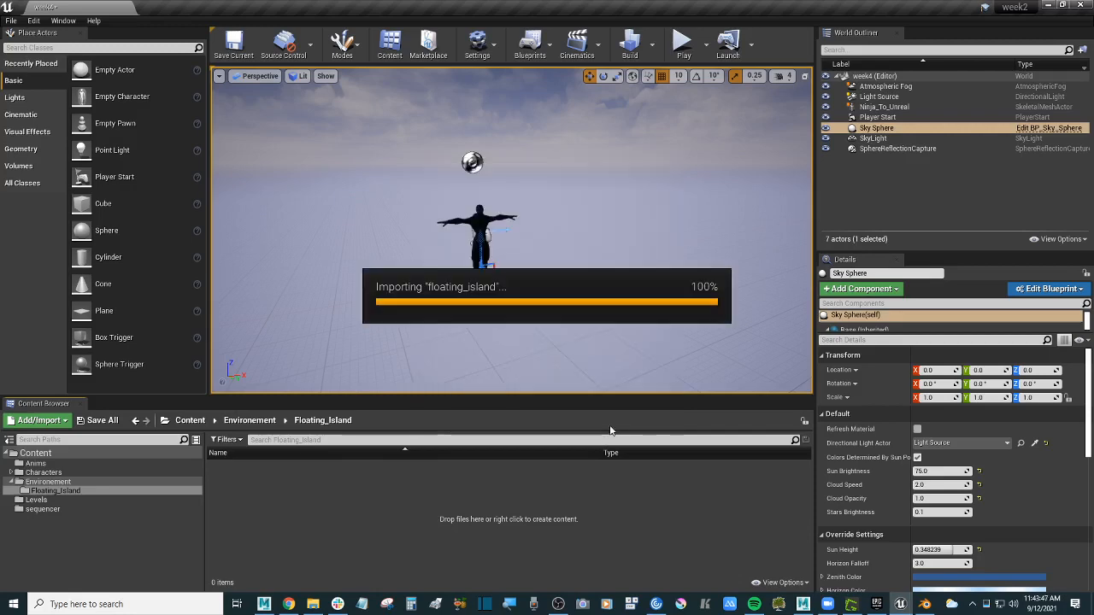
left_click_drag(463, 113, 349, 88)
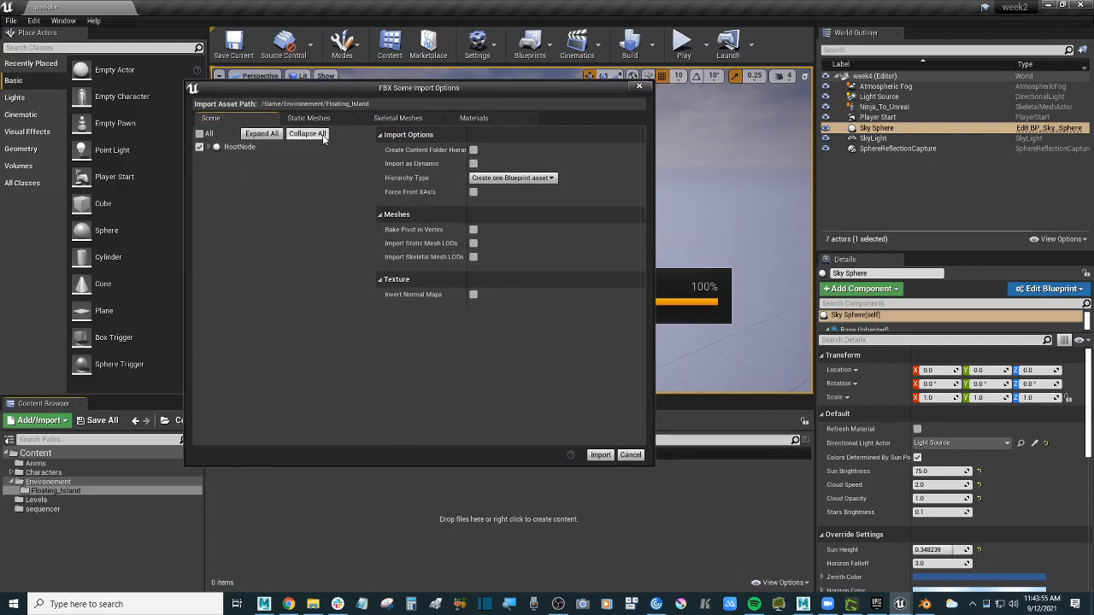
left_click(601, 454)
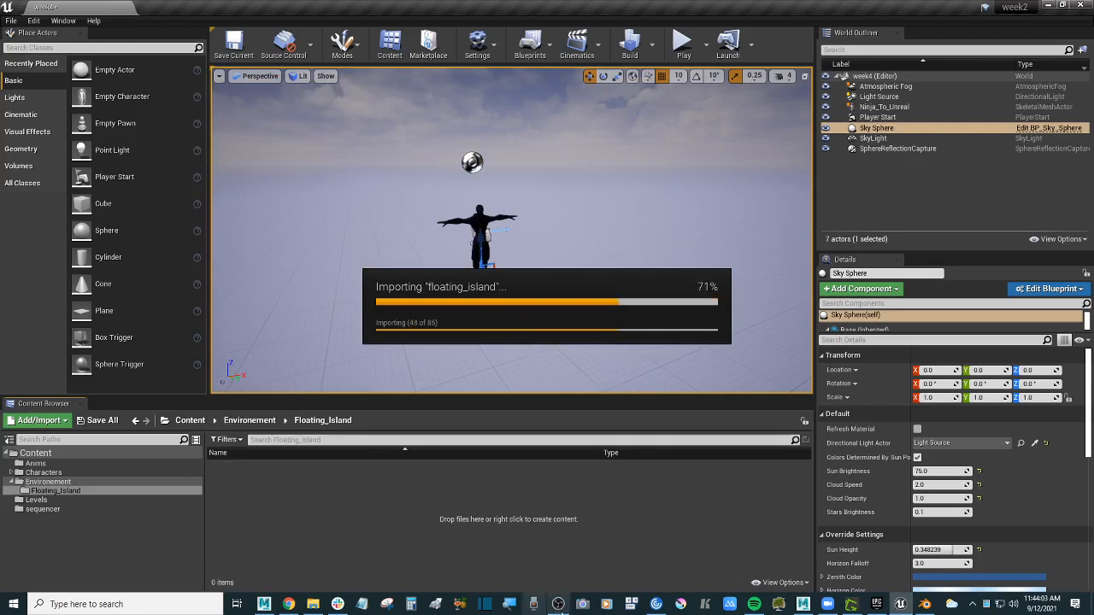
left_click(558, 604)
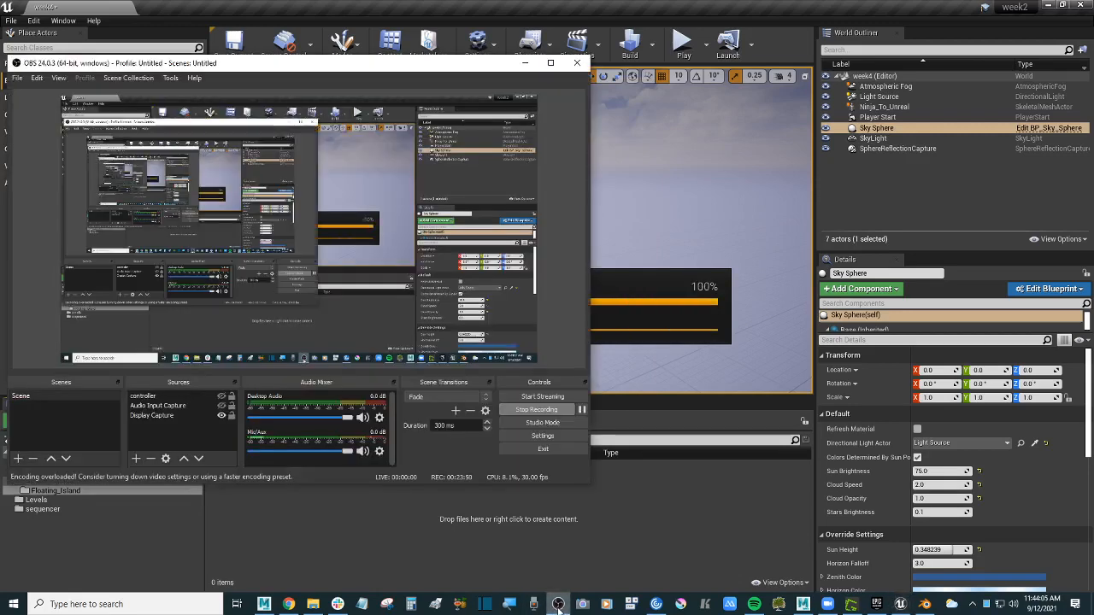
left_click(558, 604)
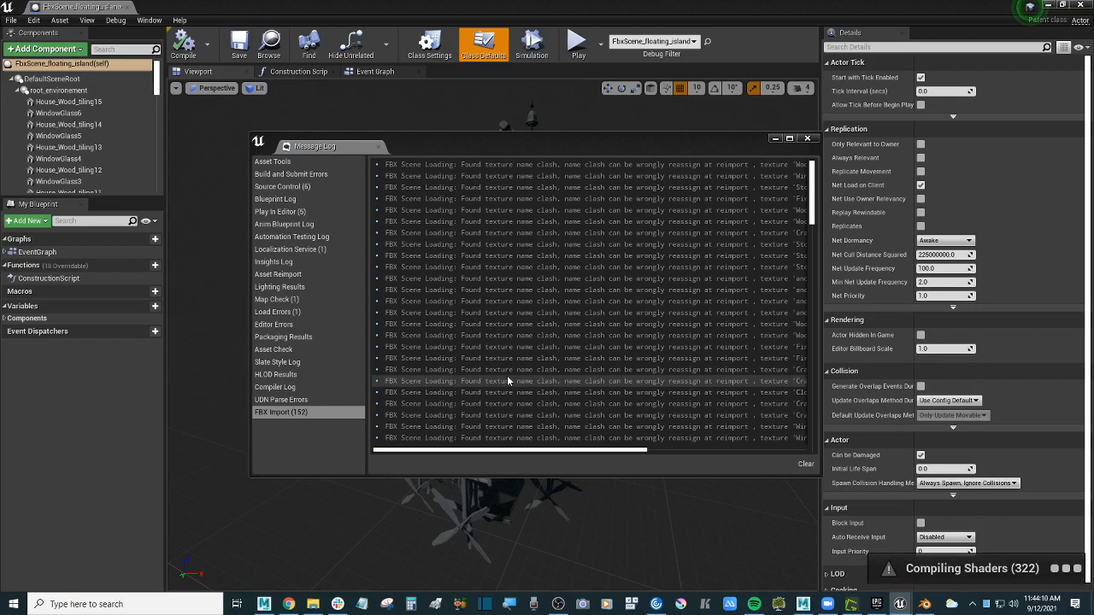
left_click_drag(674, 134, 610, 136)
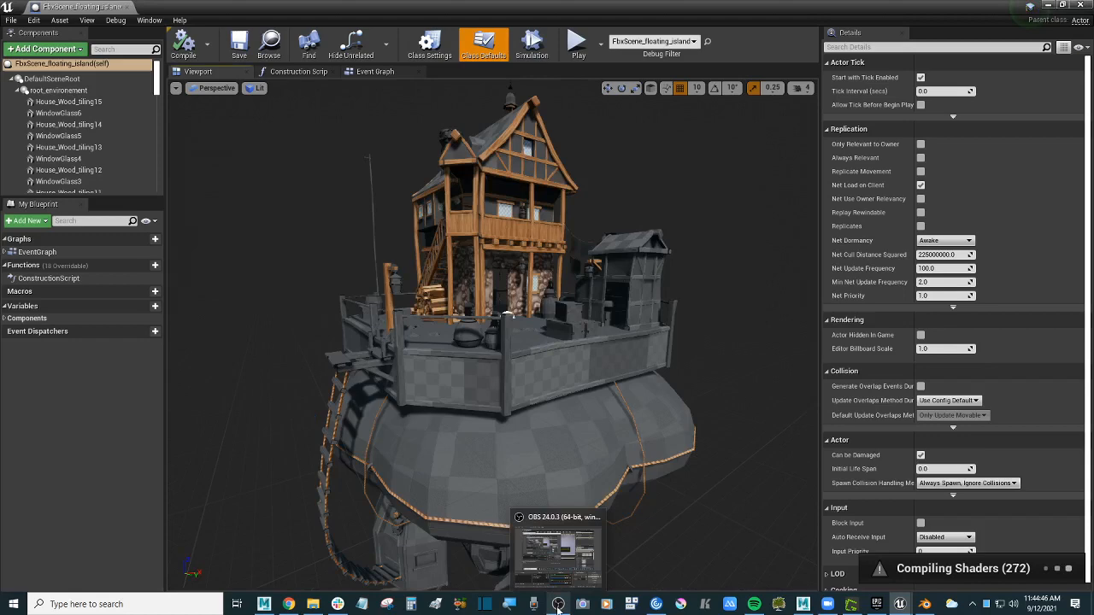
left_click(557, 608)
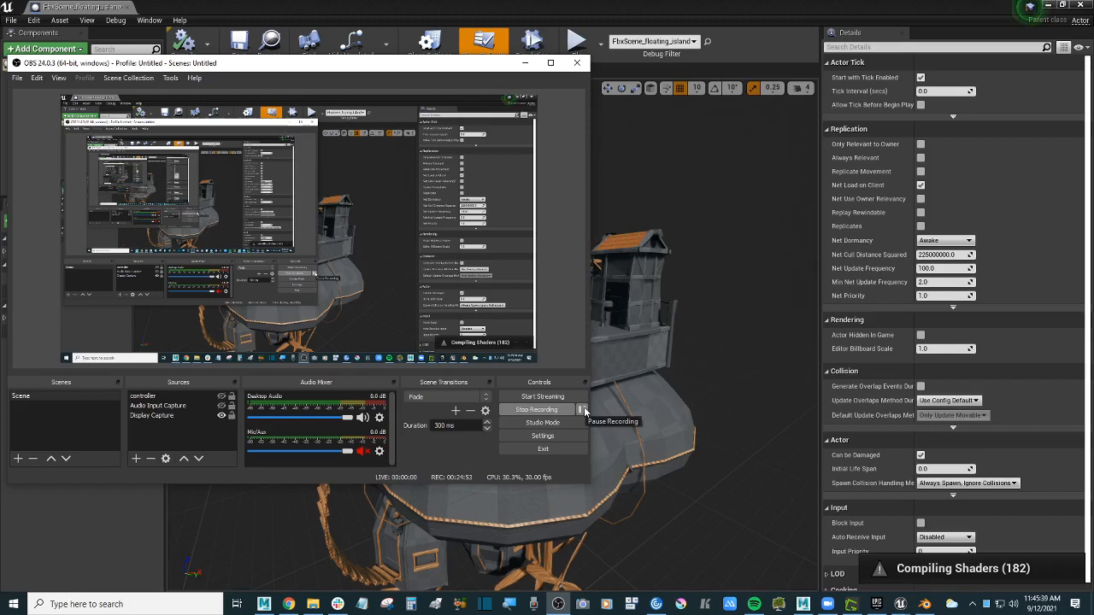
left_click(585, 411)
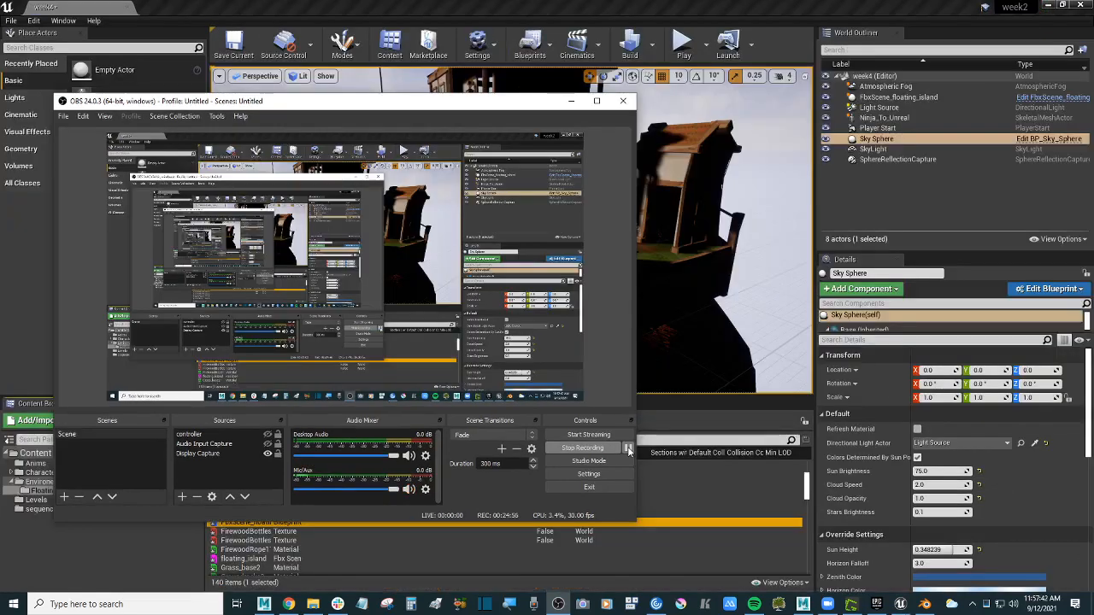
- Inspect the imported floating island up close and select the level's Light Source
right_click_drag(709, 342, 682, 309)
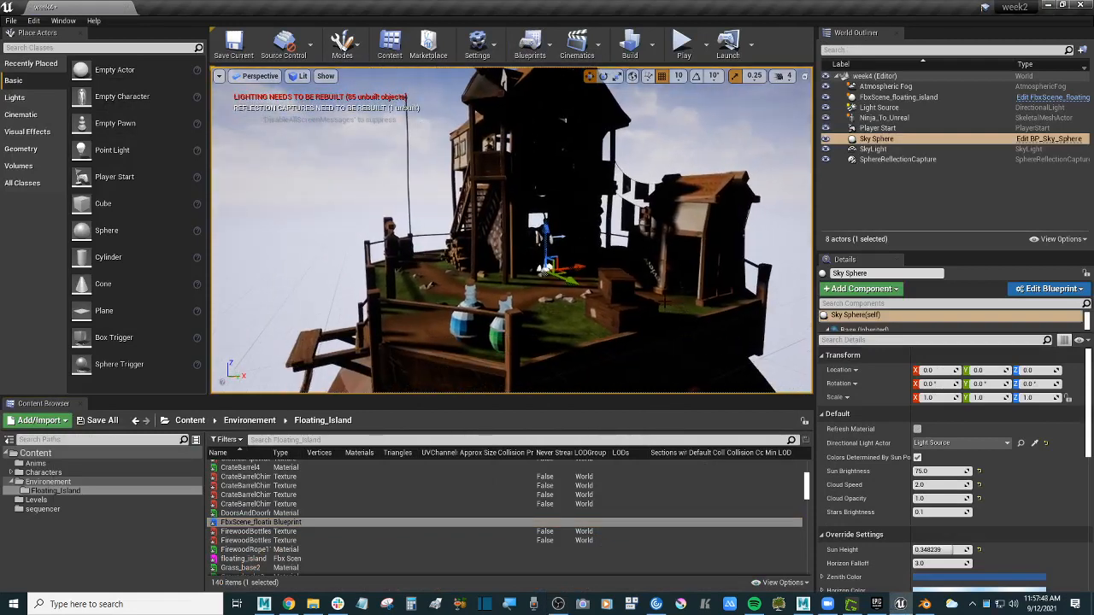
right_click_drag(550, 239, 483, 280)
left_click(878, 107)
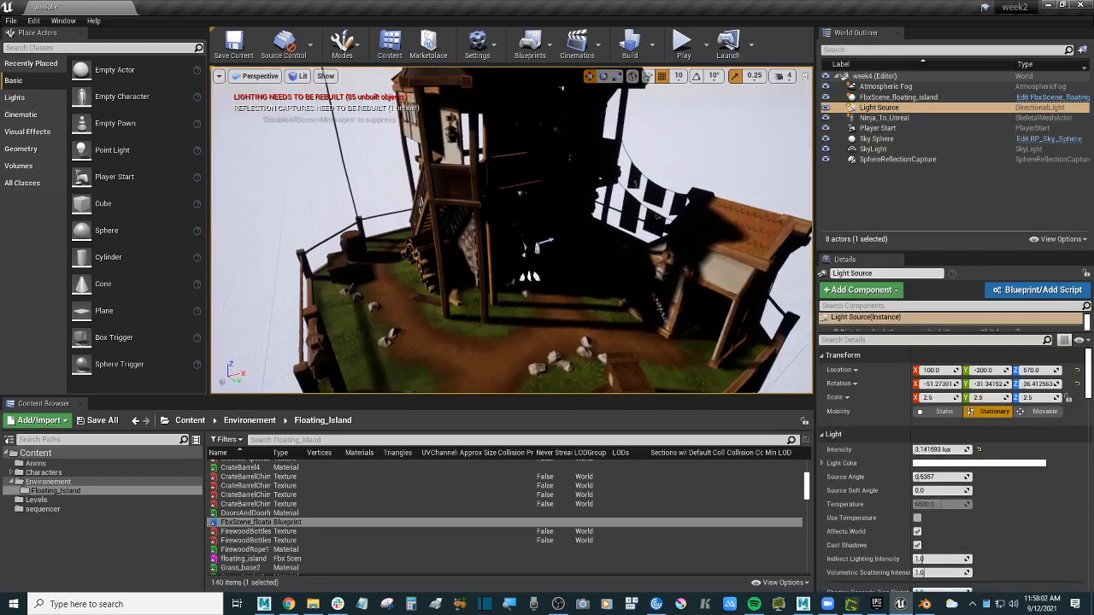
scroll(528, 271, "up", 3)
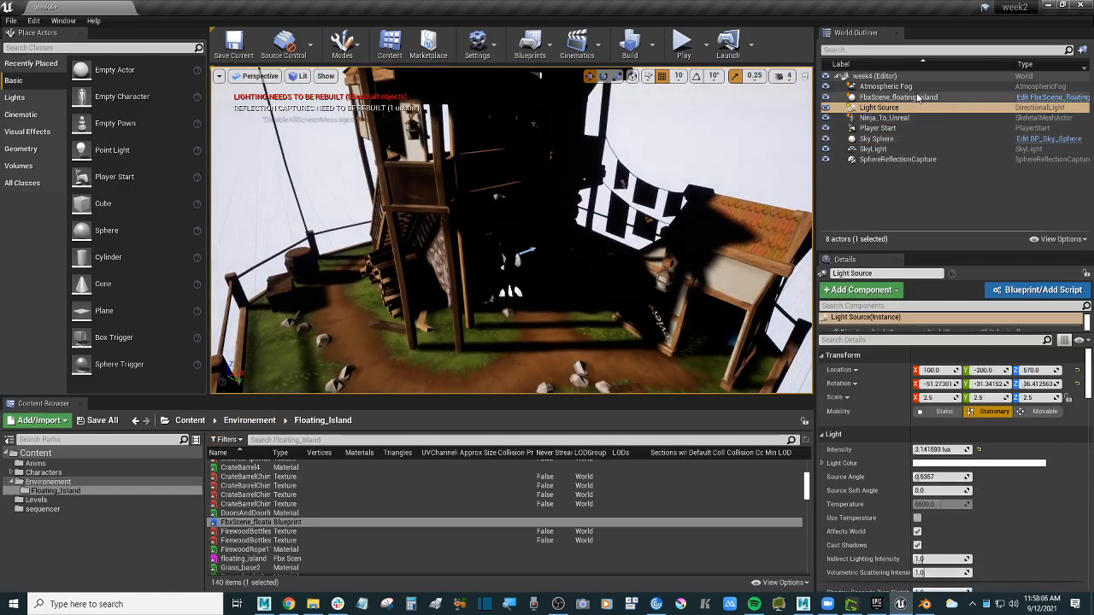
- Place the Ninja_To_Unreal skeletal mesh from the Characters/Ninja folder on the island's ground in front of the house
double_click(47, 472)
left_click(38, 482)
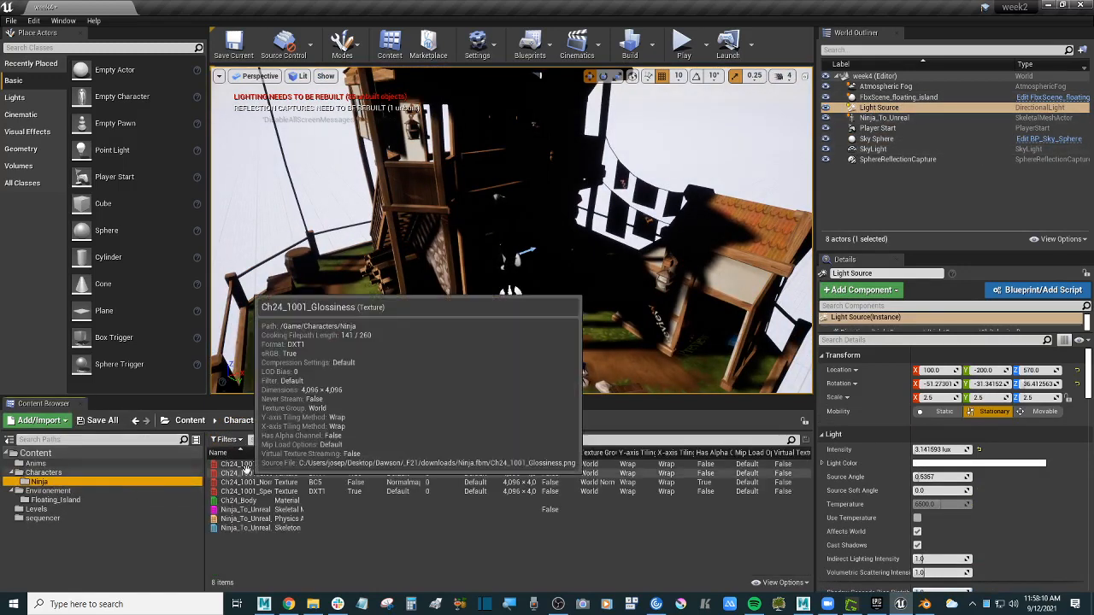
left_click(419, 561)
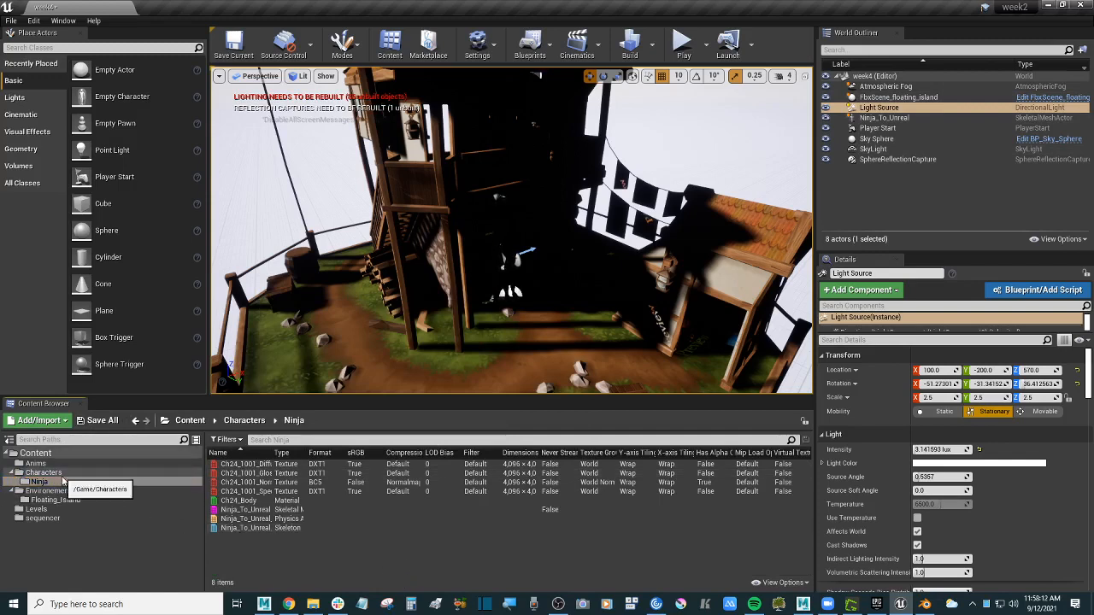
left_click(333, 510)
left_click_drag(307, 453, 334, 453)
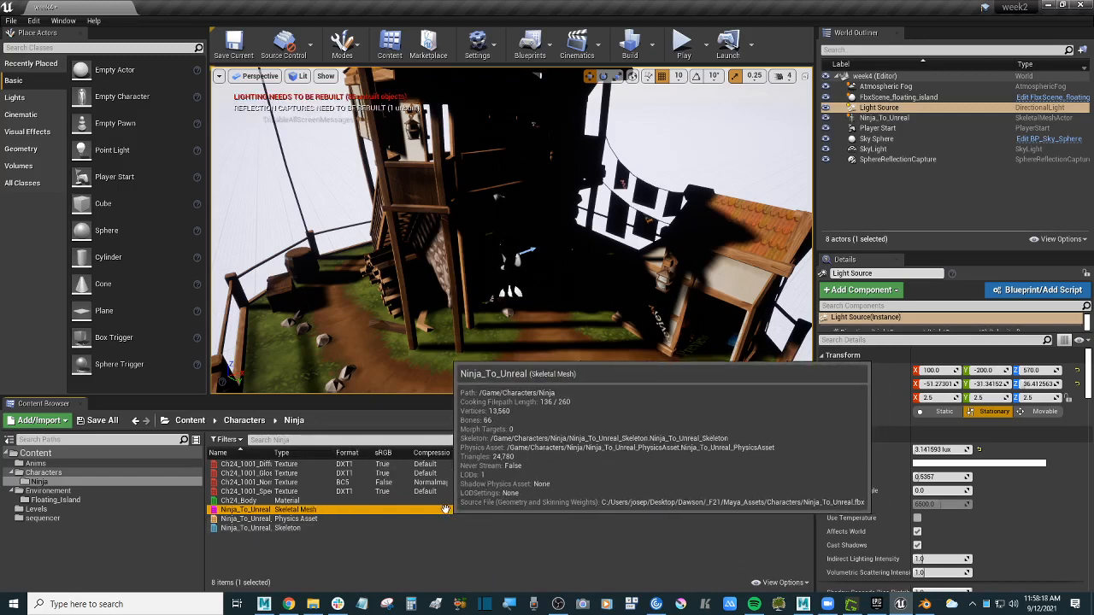
left_click_drag(451, 510, 539, 327)
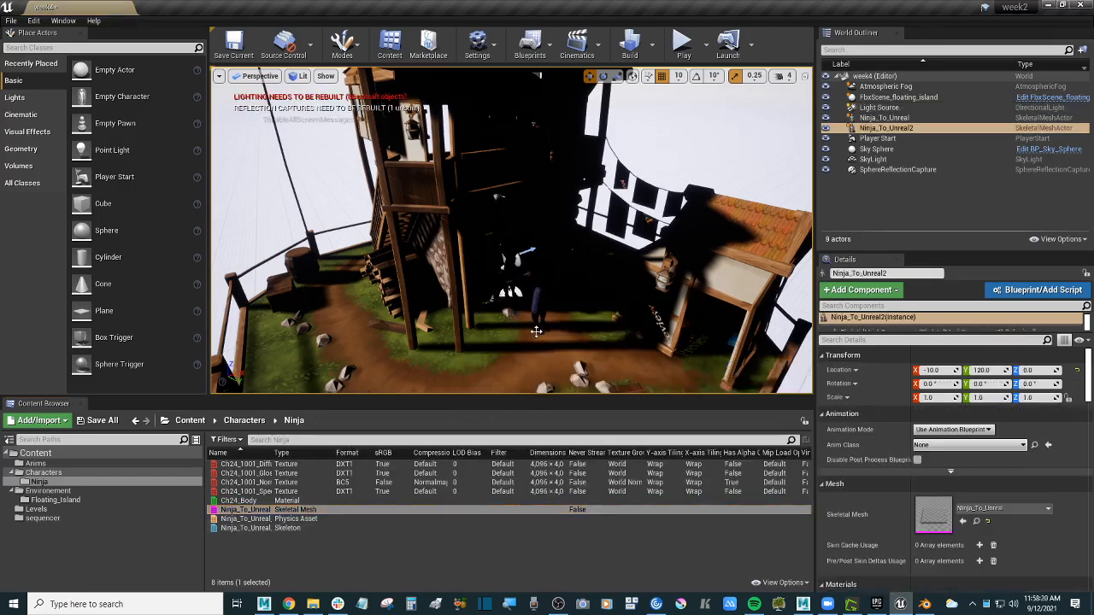
- Examine the placed ninja's size against the house and the whole floating island from near and far
right_click_drag(540, 328, 550, 291)
key("s")
key("w")
left_click(632, 154)
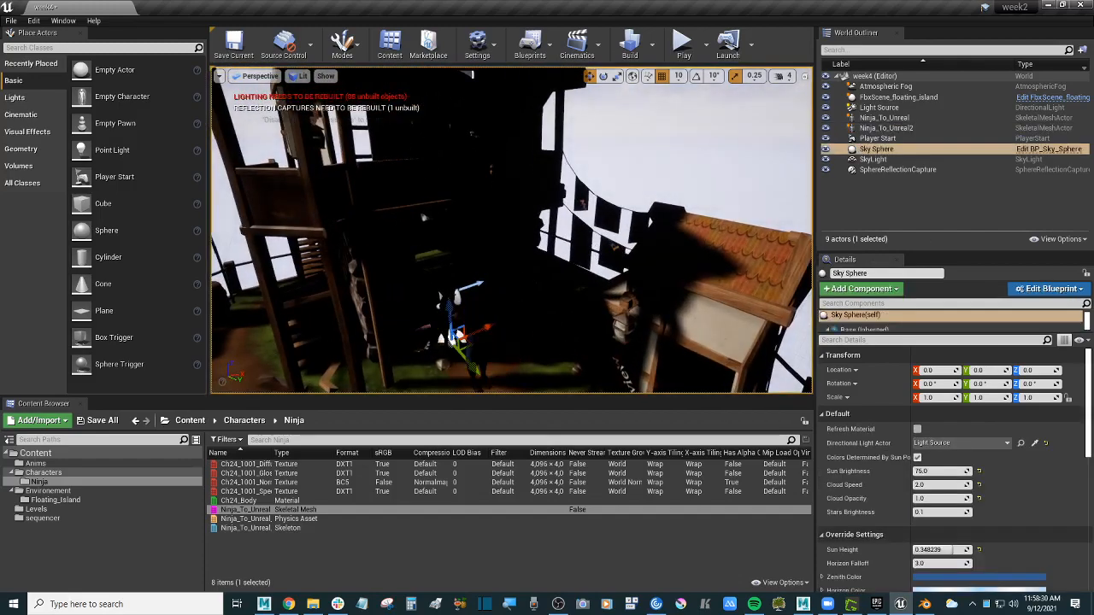
right_click_drag(633, 154, 622, 155)
key("s")
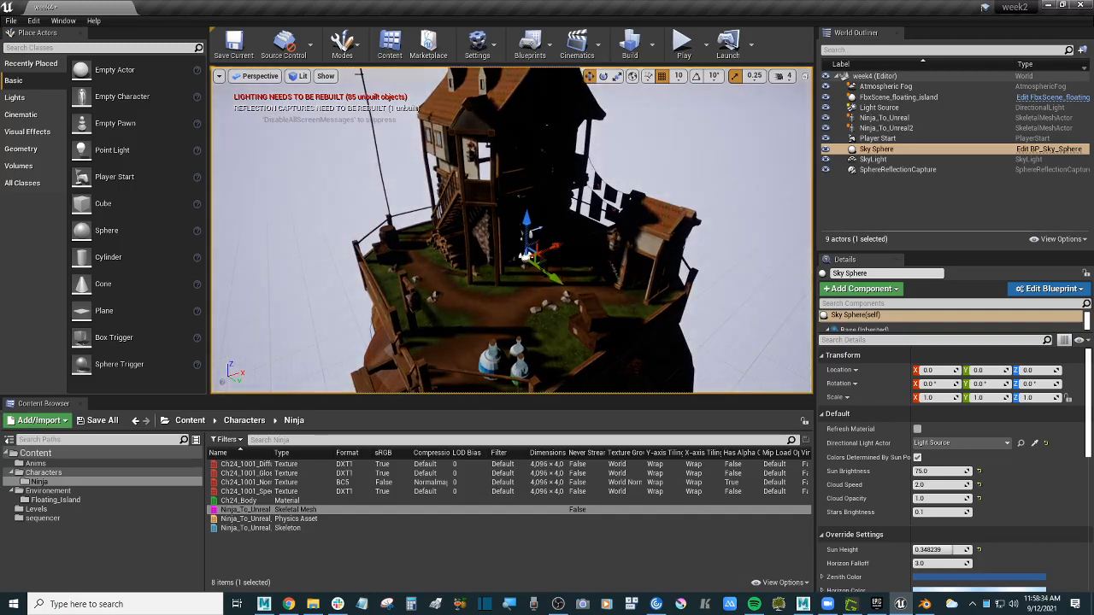
key("a")
right_click_drag(622, 156, 662, 144)
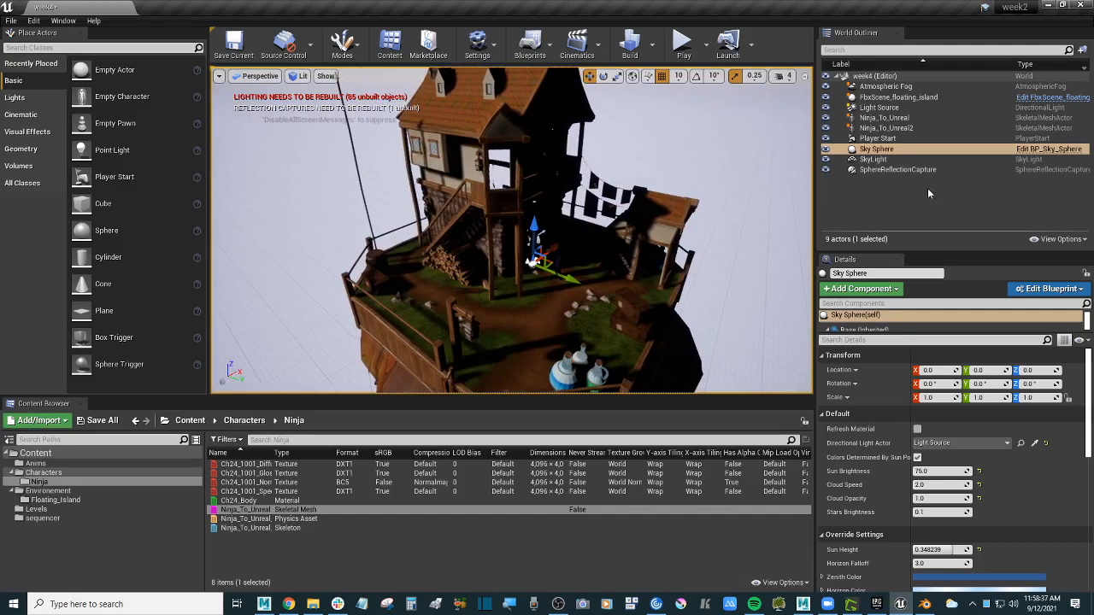
- Enlarge the component list of the FbxScene_floating_island actor and inspect its DefaultSceneRoot and root_environement components
left_click(906, 97)
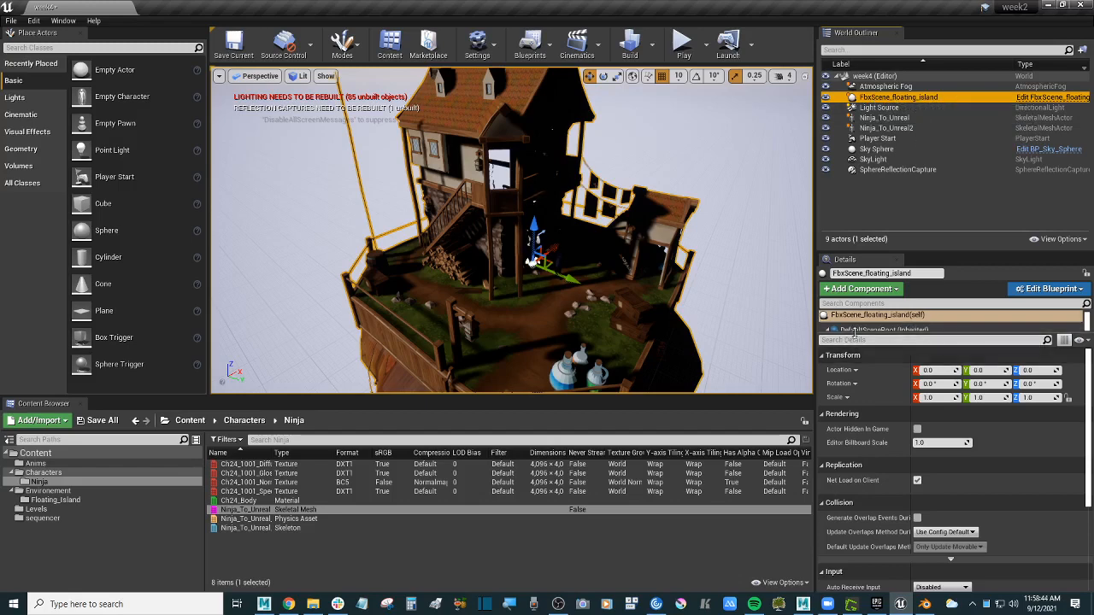
left_click_drag(903, 334, 863, 412)
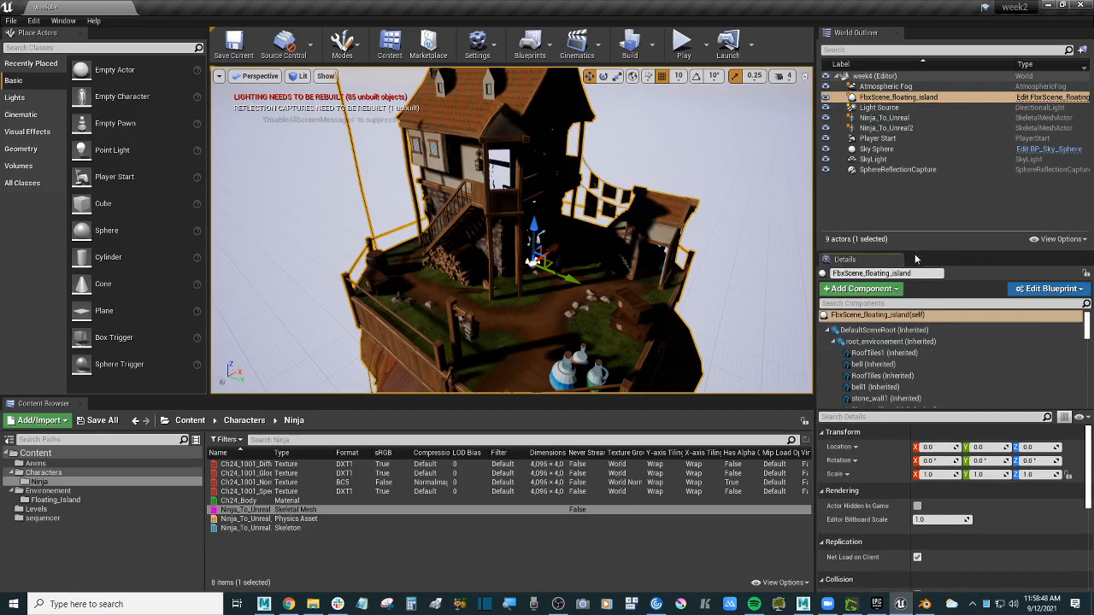
left_click_drag(914, 252, 920, 218)
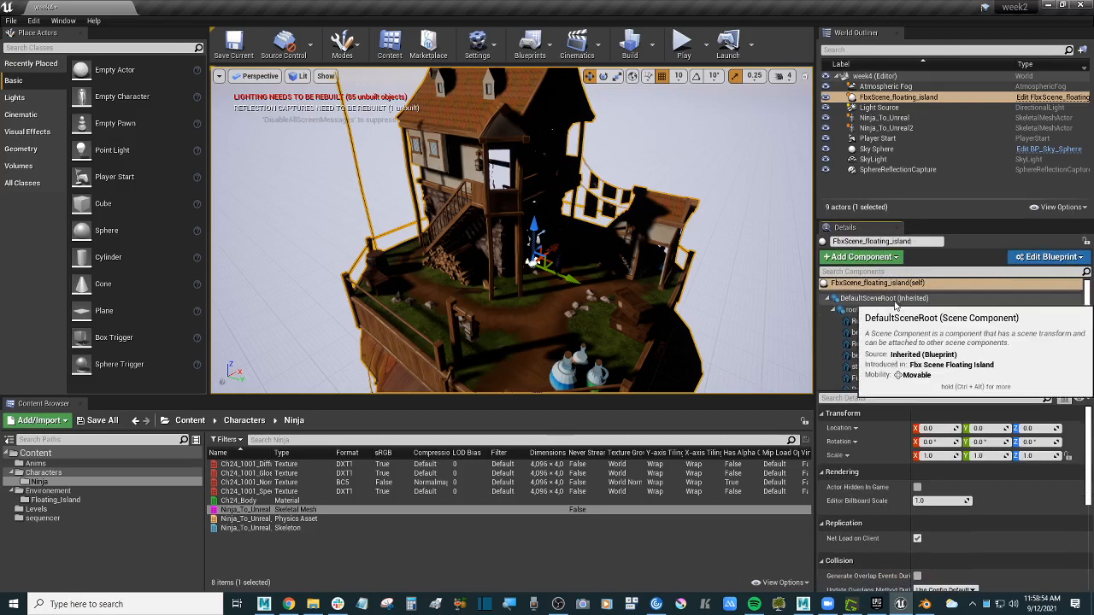
left_click(896, 300)
left_click(929, 311)
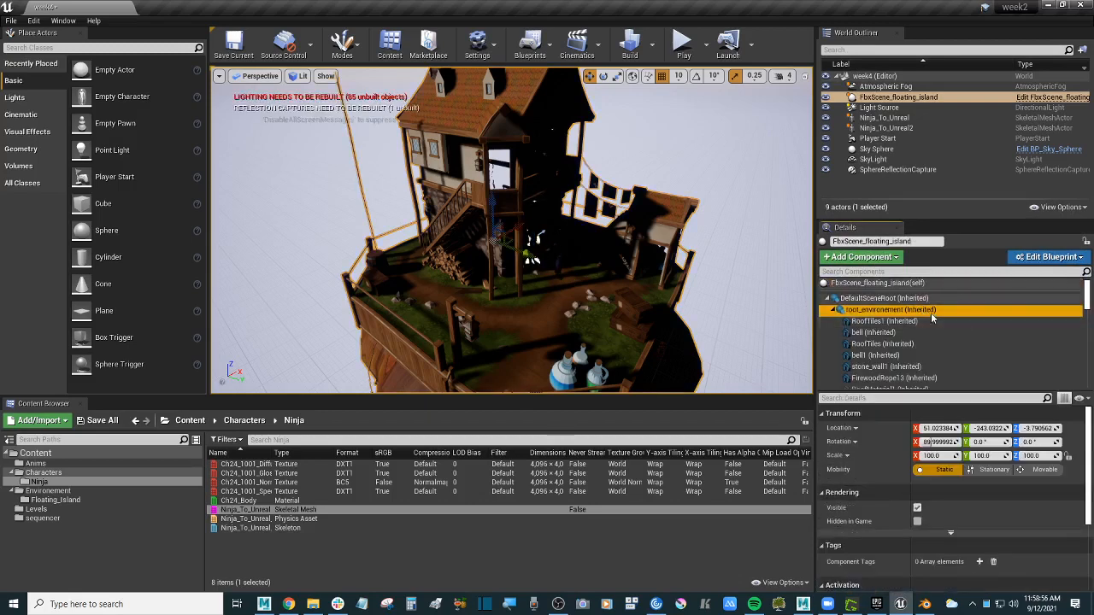
left_click(906, 299)
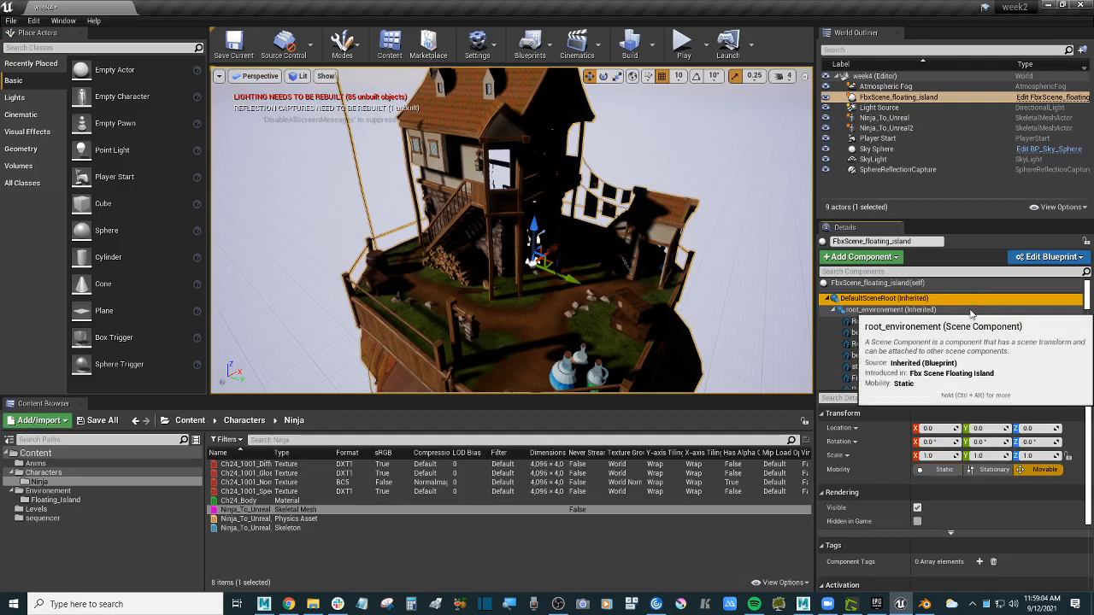
left_click(963, 312)
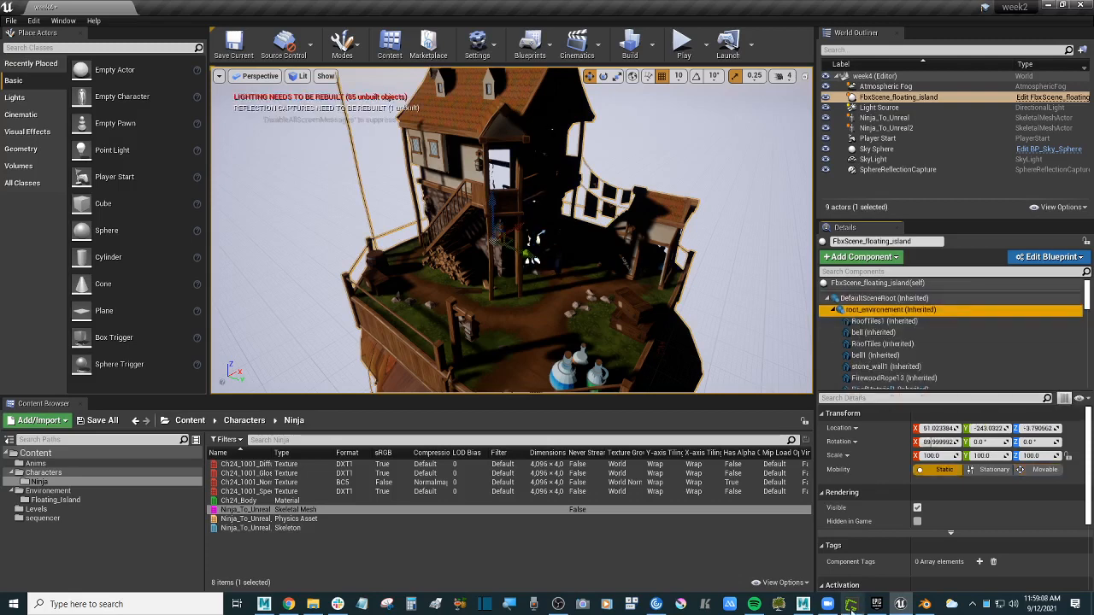
- Switch to Maya, check the transform values of the root_environement group, and return to Unreal Engine
left_click(802, 604)
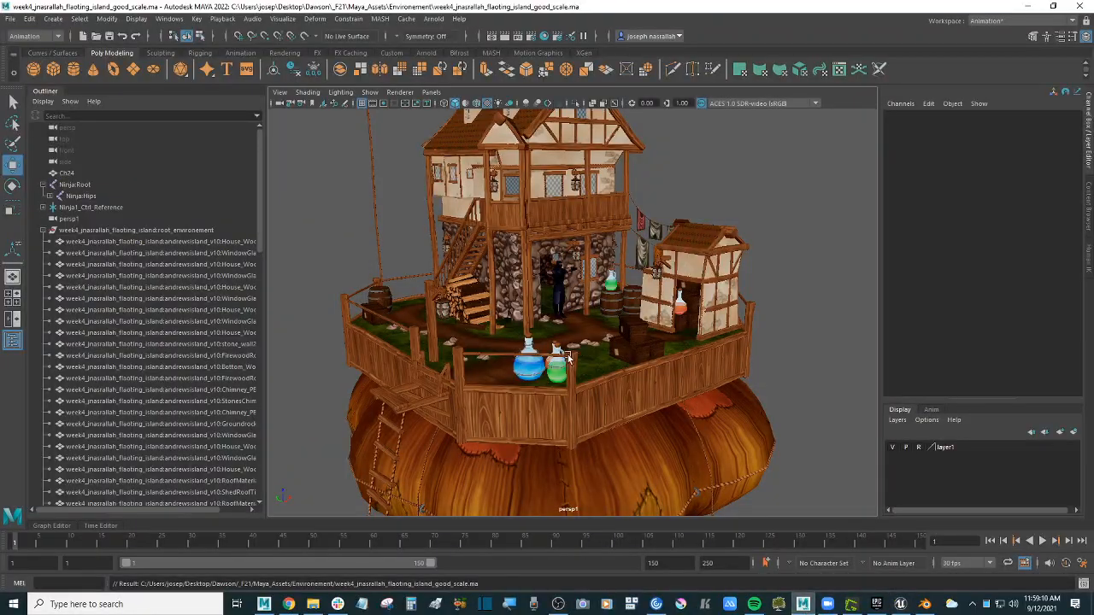
left_click(74, 231)
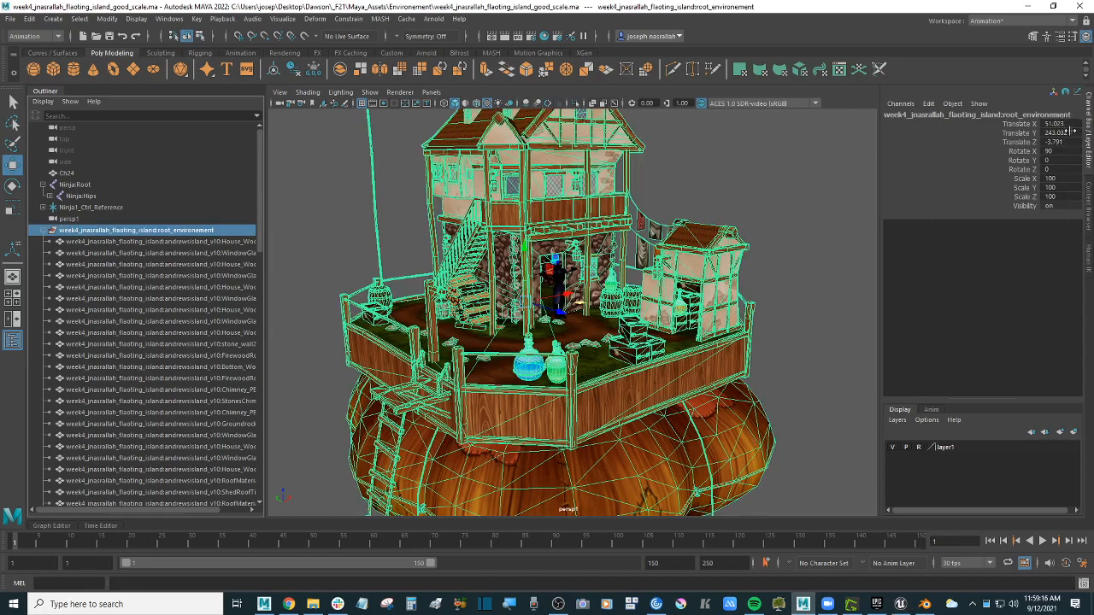
left_click(877, 605)
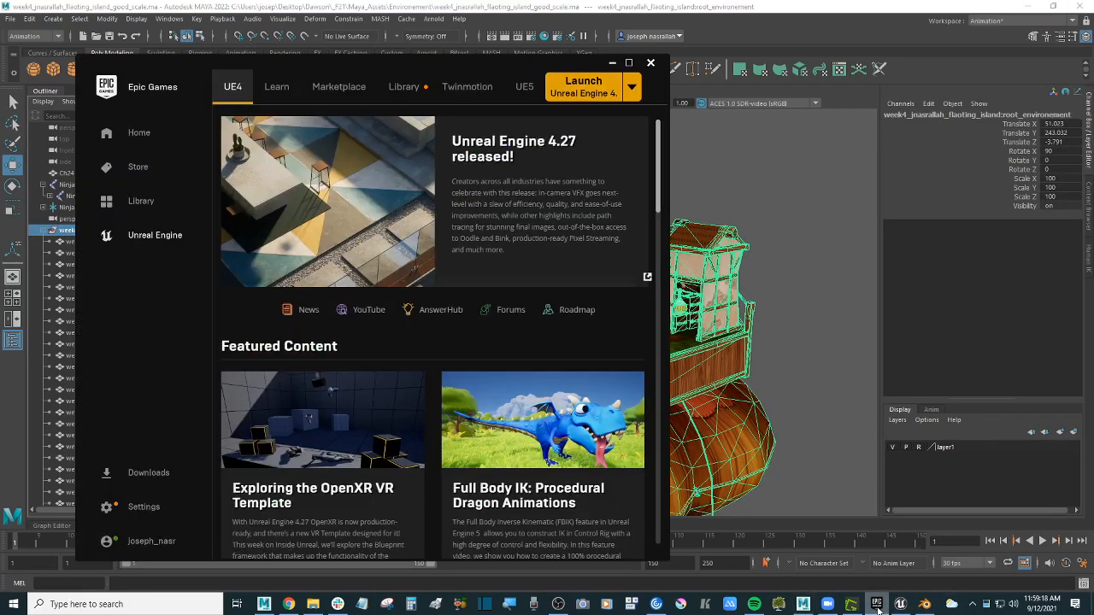
left_click(876, 605)
left_click(899, 604)
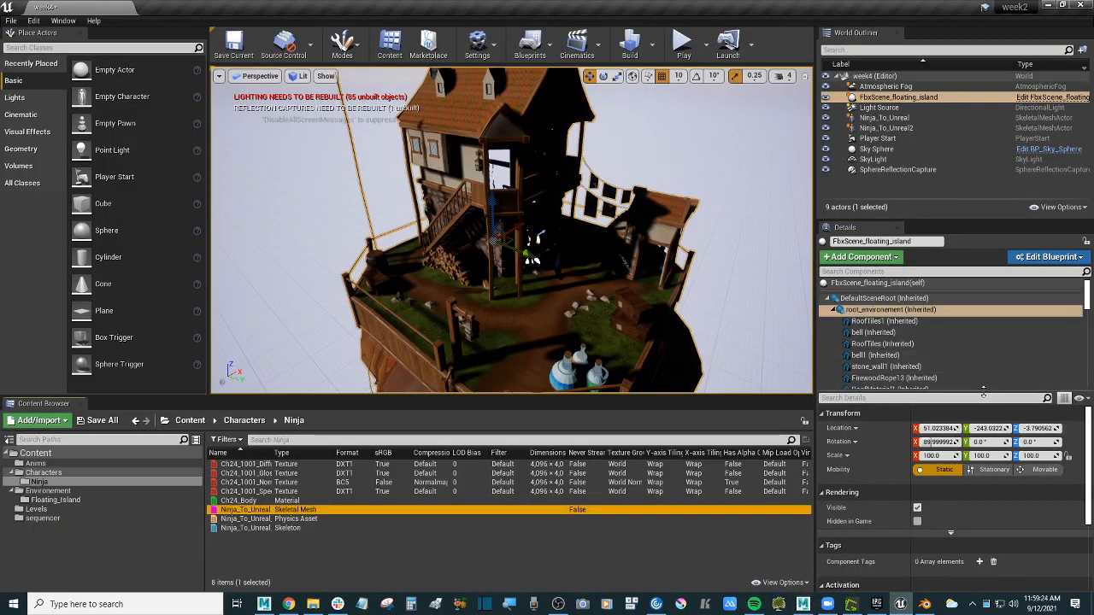
- Inspect the individual meshes under root_environement, including RoofTiles1, bell, bell1 and stone_wall1
left_click(943, 322)
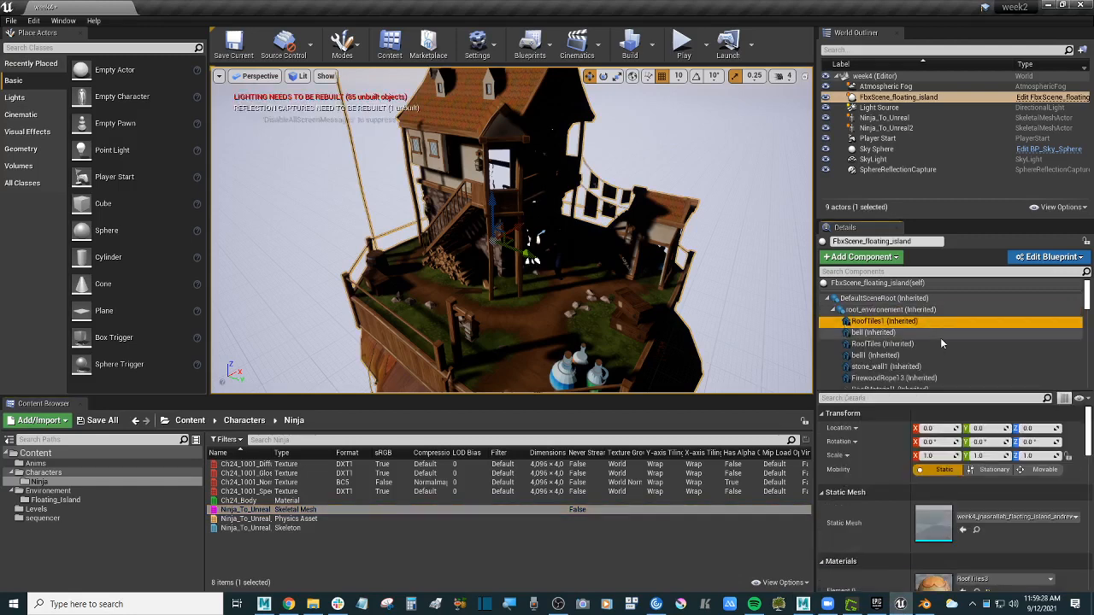
left_click(943, 334)
left_click(950, 356)
left_click(958, 368)
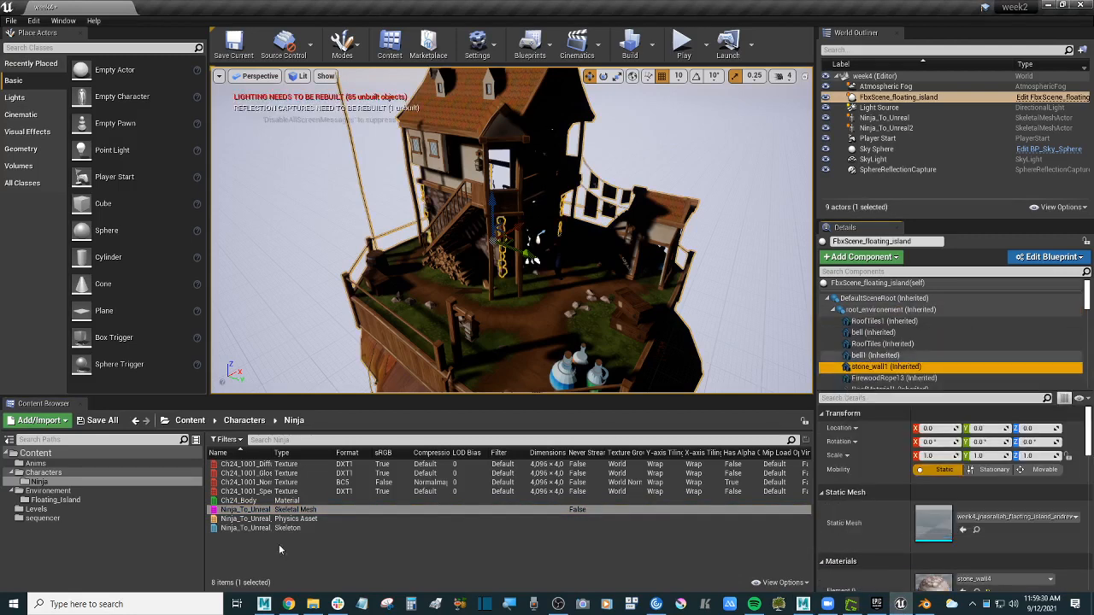
- Show the contents of the Environement/Floating_Island folder and widen the asset name column
left_click(72, 504)
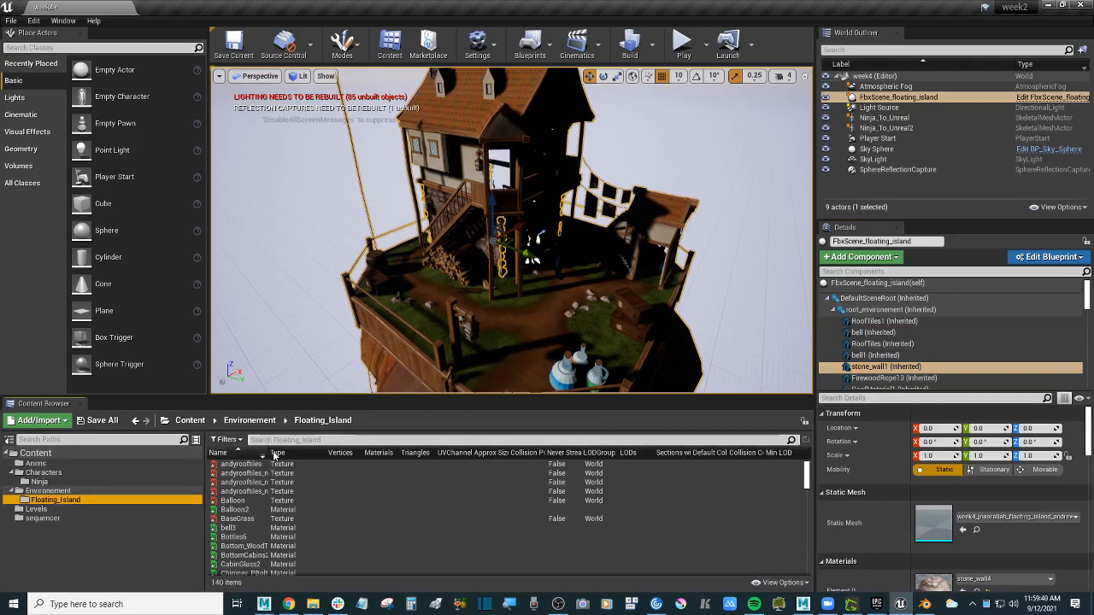
left_click_drag(273, 455, 295, 456)
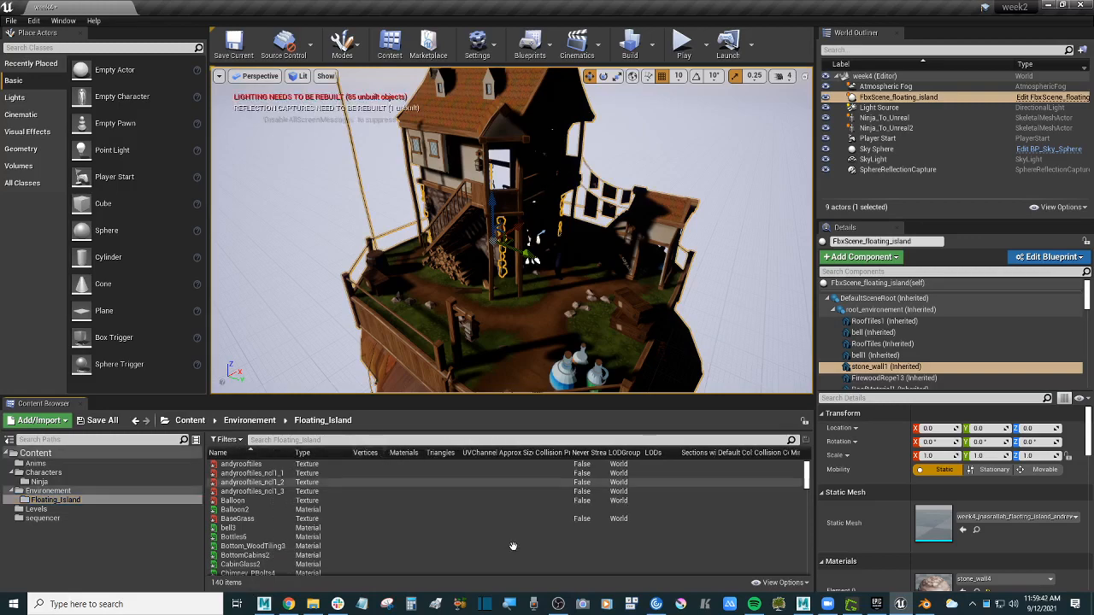
- Inspect the Sky Sphere and Atmospheric Fog actors and view the floating island against the sky
mouse_move(806, 477)
left_mouse_down()
mouse_move(810, 566)
mouse_move(807, 472)
left_mouse_up()
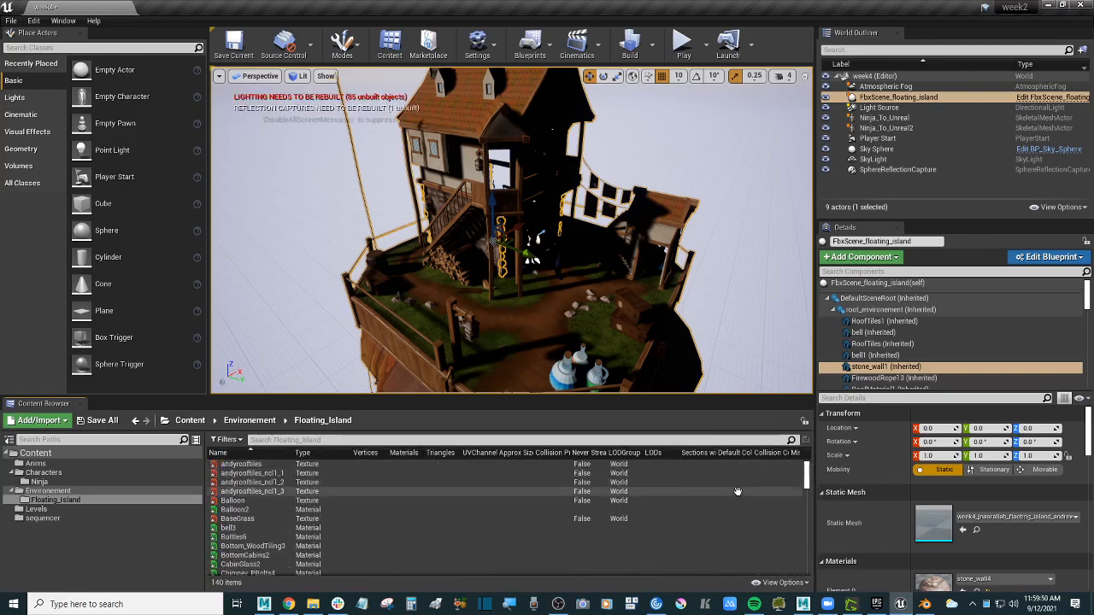
left_click(741, 299)
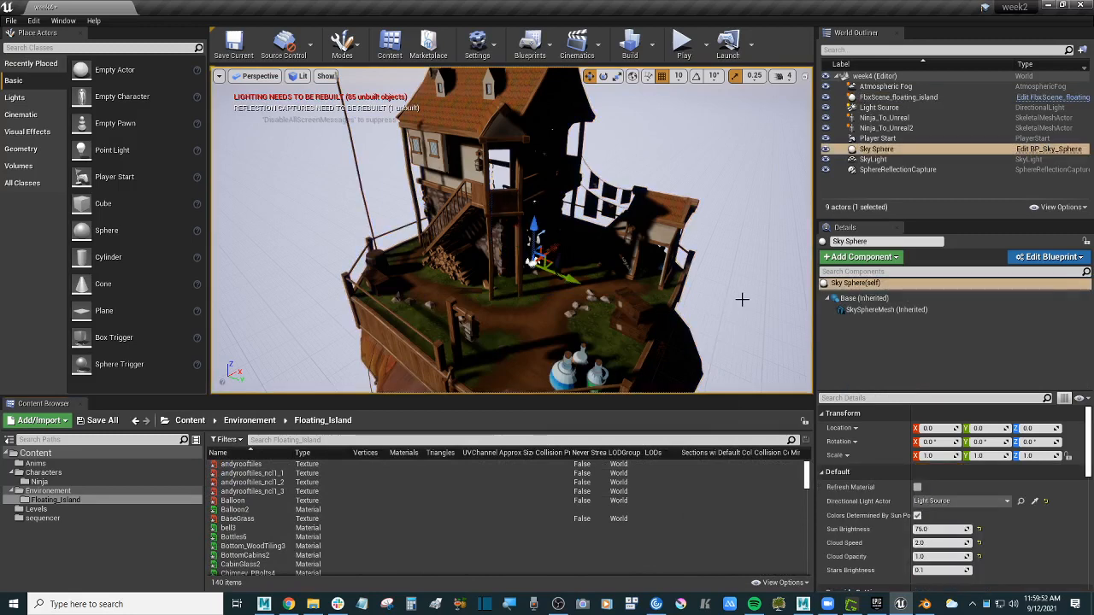
right_click_drag(742, 299, 718, 286)
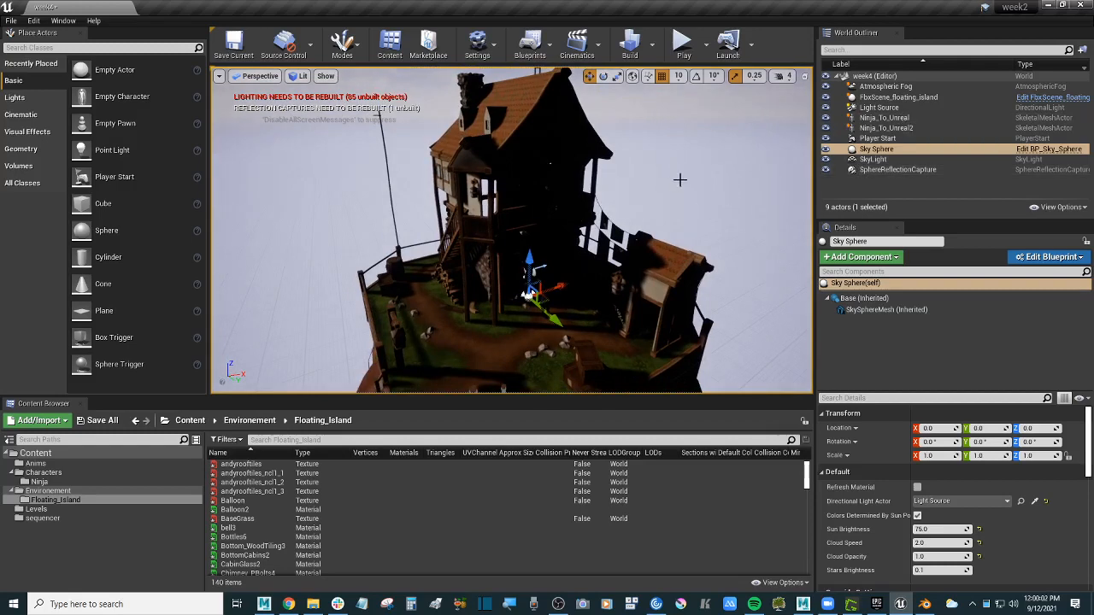
left_click_drag(680, 179, 666, 160, "alt")
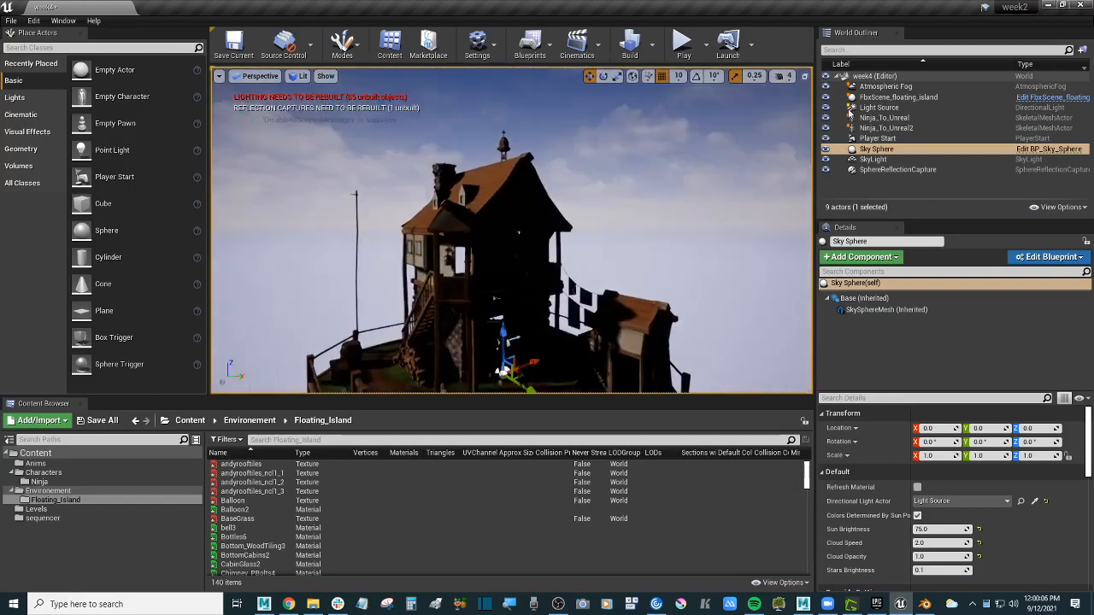
left_click(884, 88)
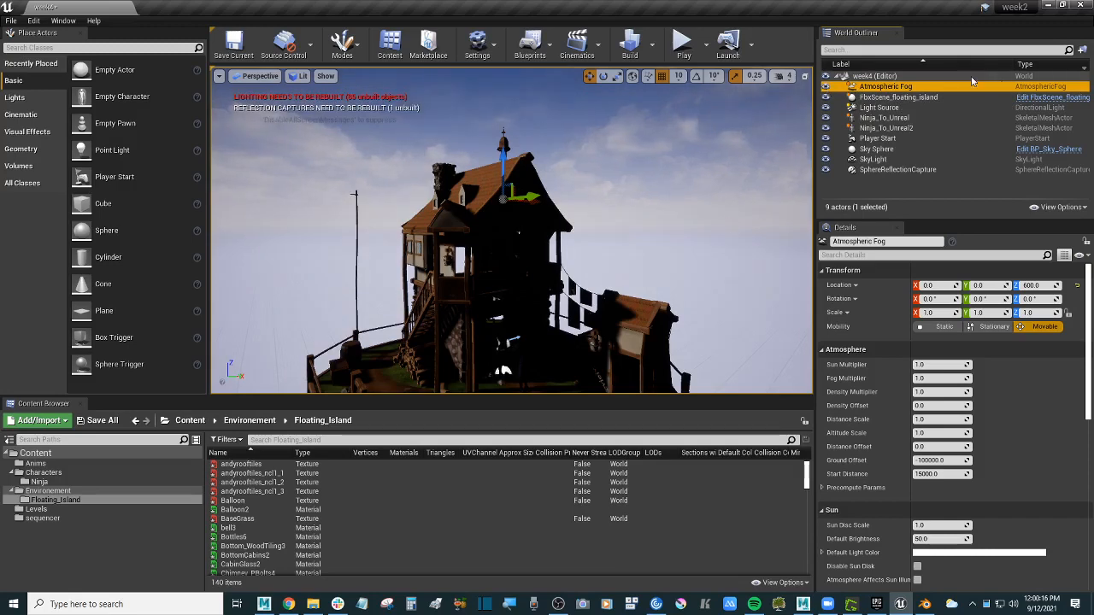
- Move the Light Source along the Y axis to a Y location of 210 and view the sun beside the island
left_click(893, 111)
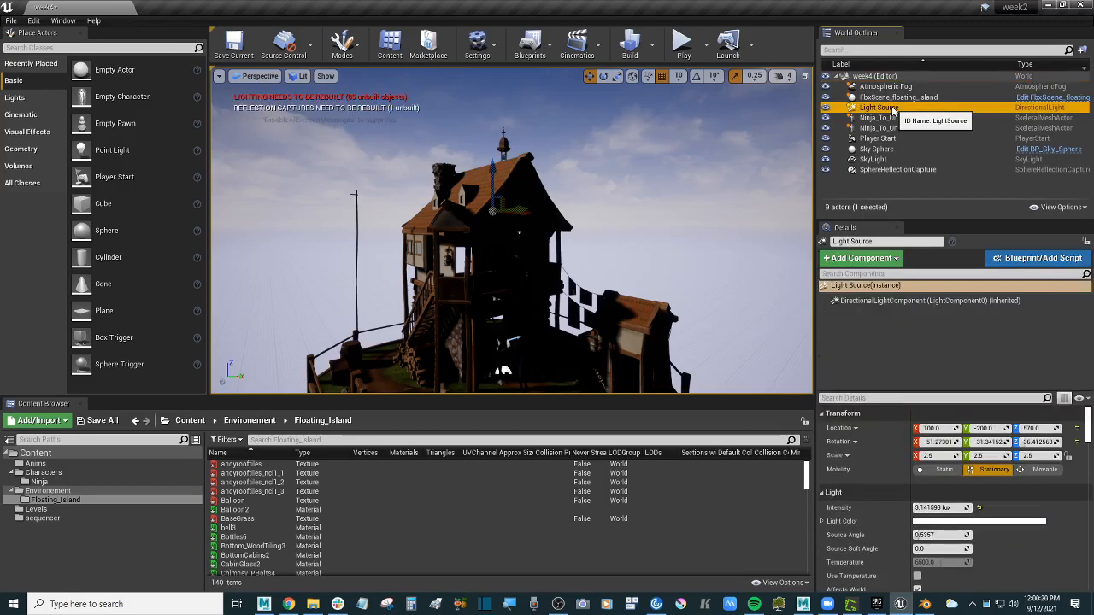
left_click_drag(616, 220, 701, 227, "alt")
key("s")
right_click_drag(616, 219, 581, 224)
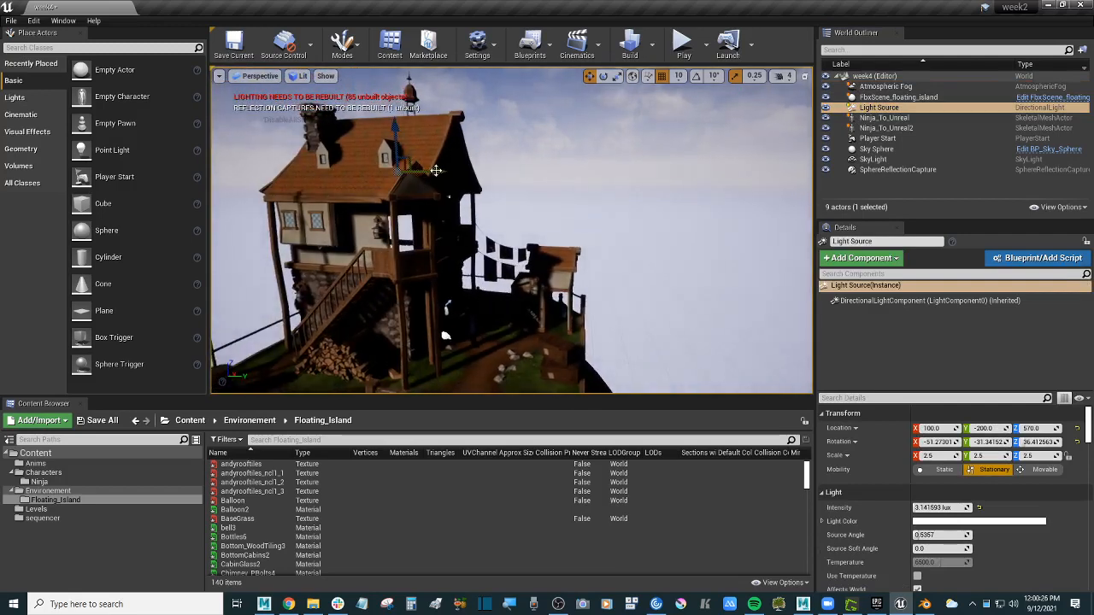
left_click_drag(435, 171, 589, 177)
key("s")
key("d")
right_click_drag(590, 177, 381, 145)
key("d")
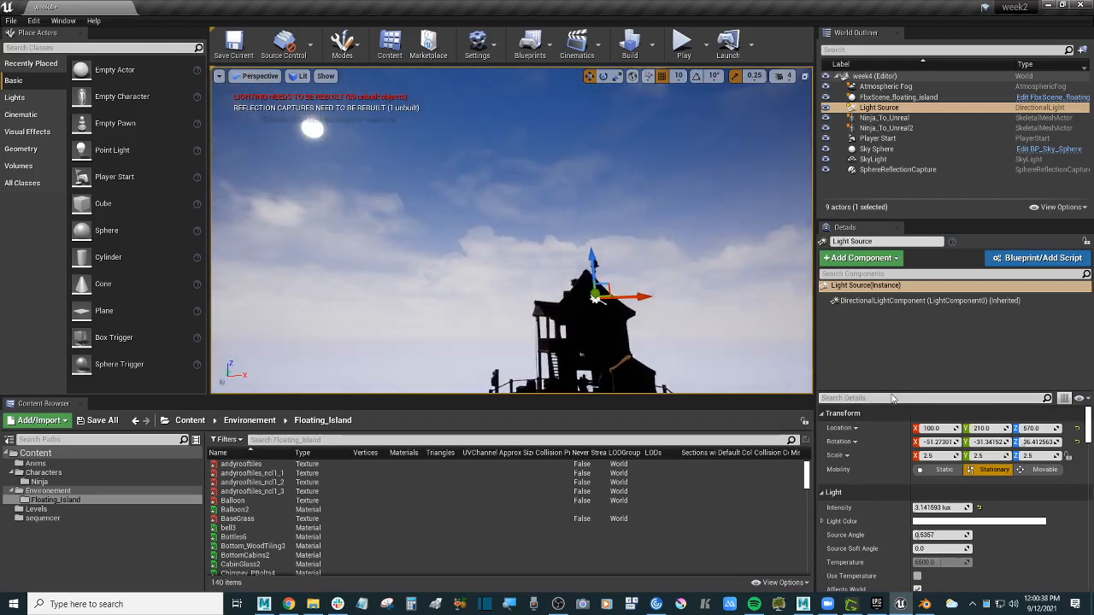
- Enlarge the property area of the Light Source and show its Atmosphere and Cloud settings
left_click_drag(890, 394, 894, 315)
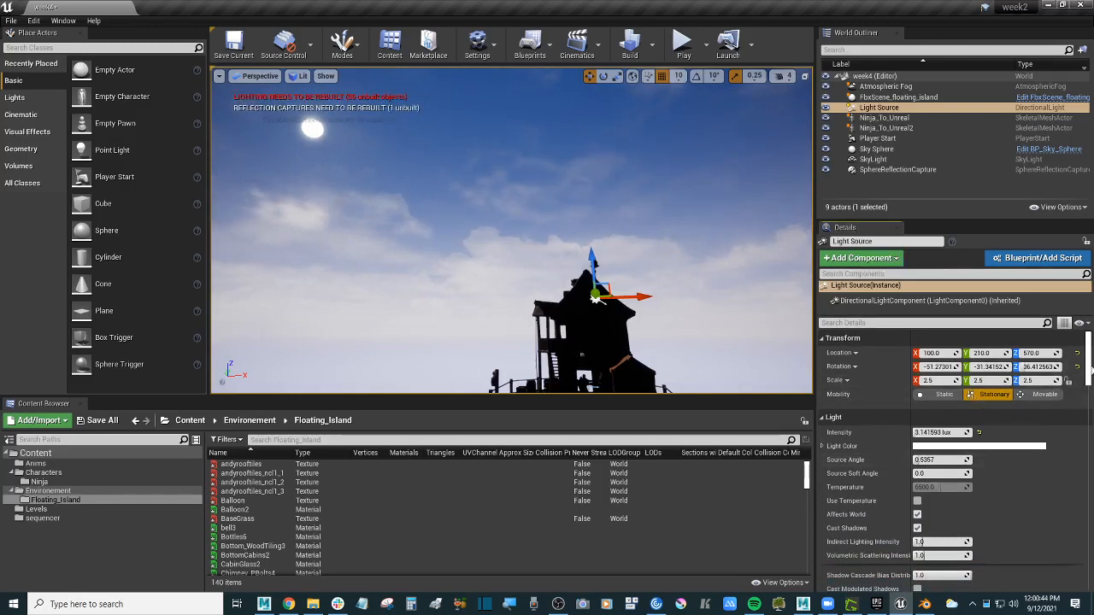
left_click_drag(1089, 374, 1088, 514)
scroll(915, 448, "down", 5)
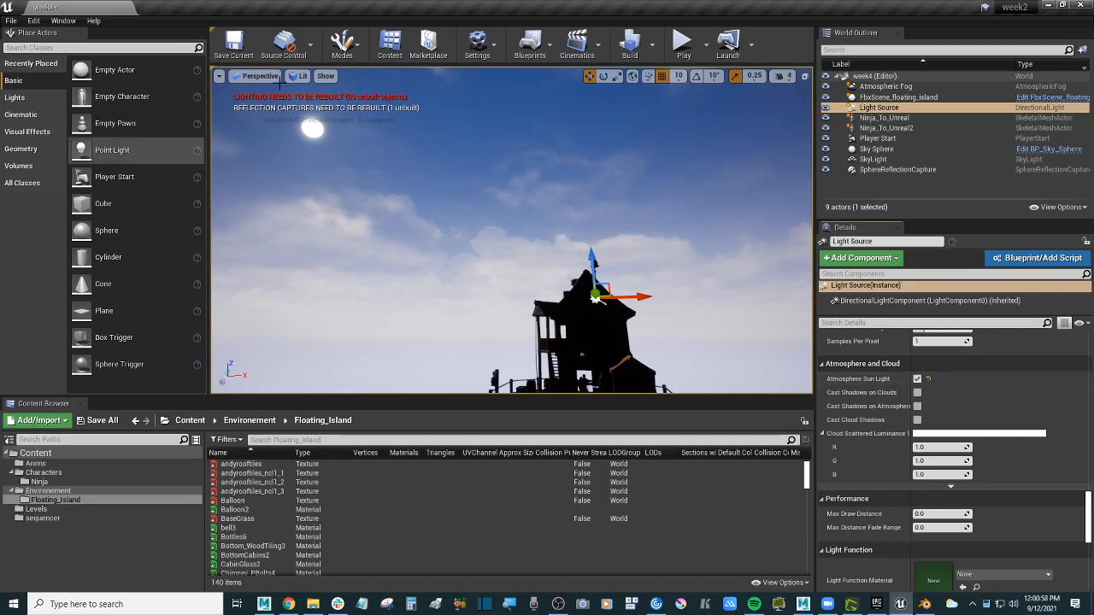
- Activate the Rotate tool for the Light Source and show the placeable actors of the Visual Effects and Lights categories
left_click(603, 76)
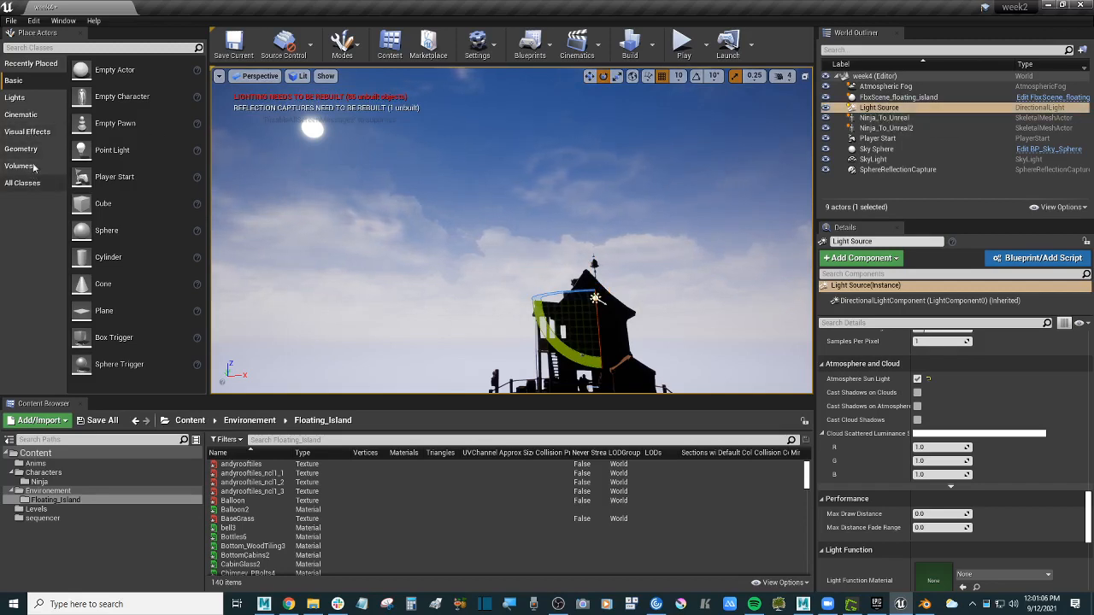
left_click(36, 135)
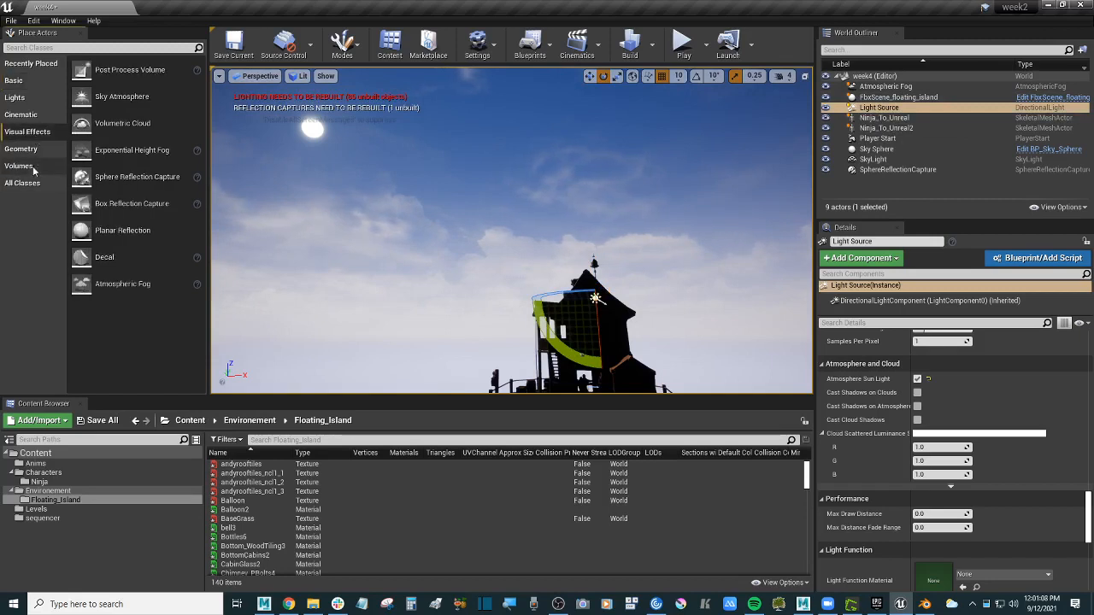
left_click(26, 99)
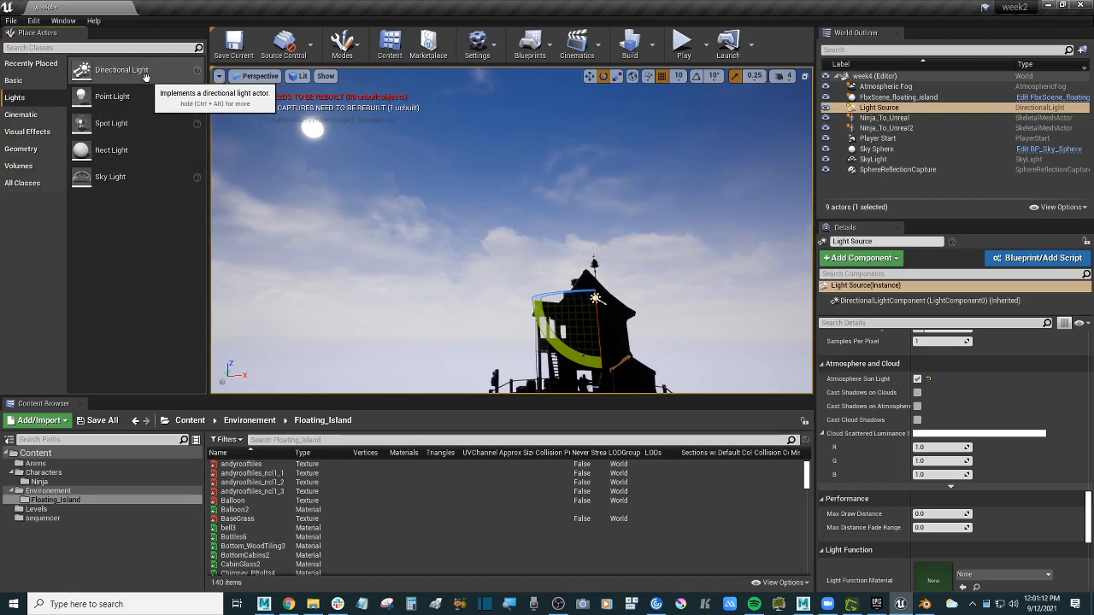
left_click(1039, 109)
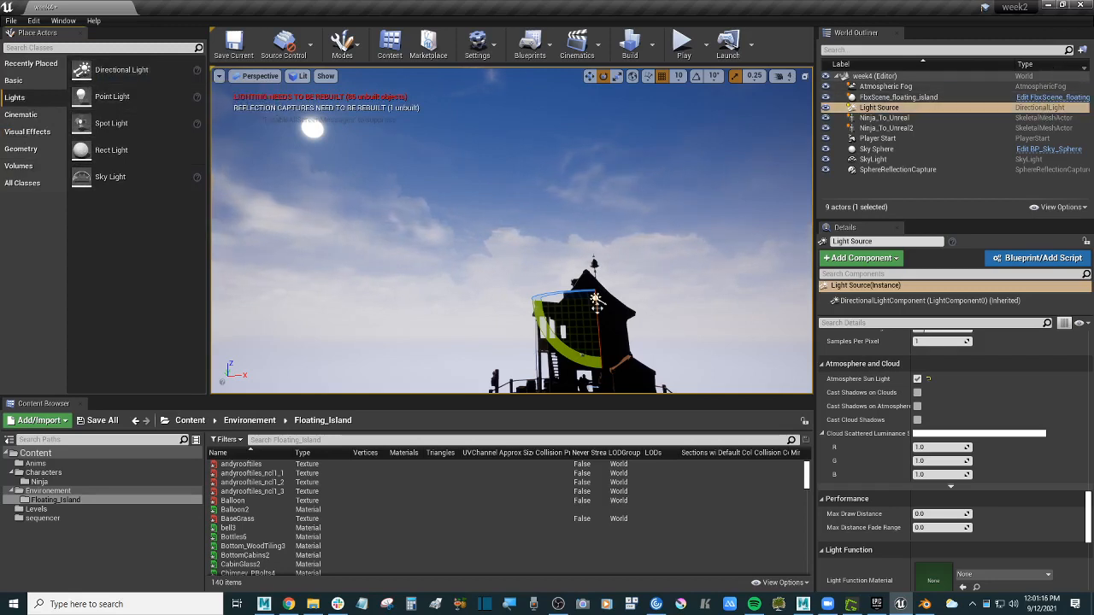
- Try rotating the Light Source in the viewport and undo the rotation
right_click_drag(631, 297, 651, 297)
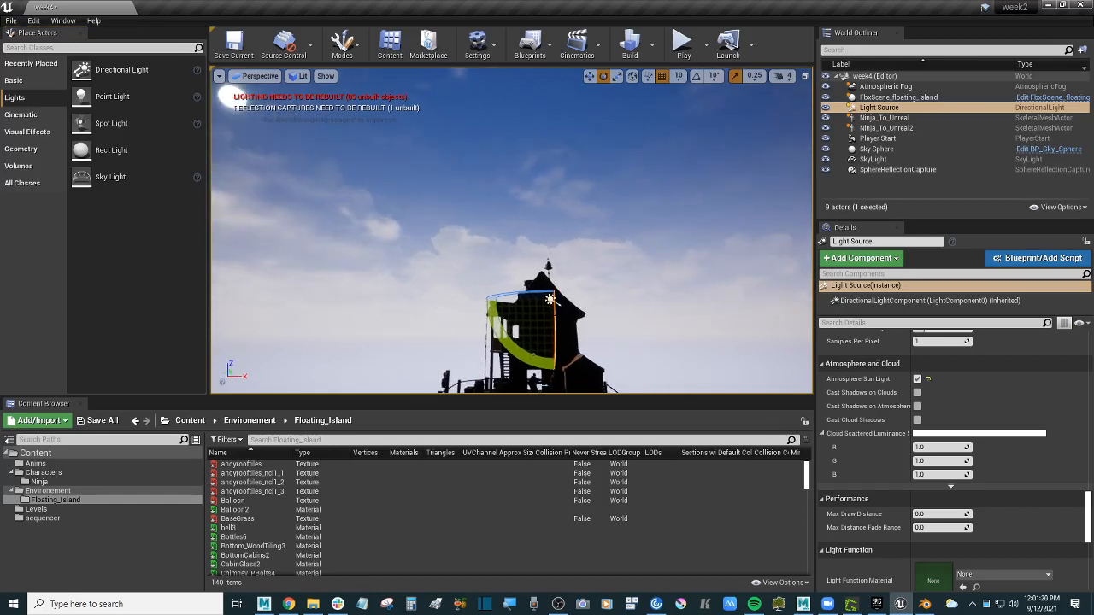
left_click_drag(556, 318, 557, 417)
key("ctrl+z")
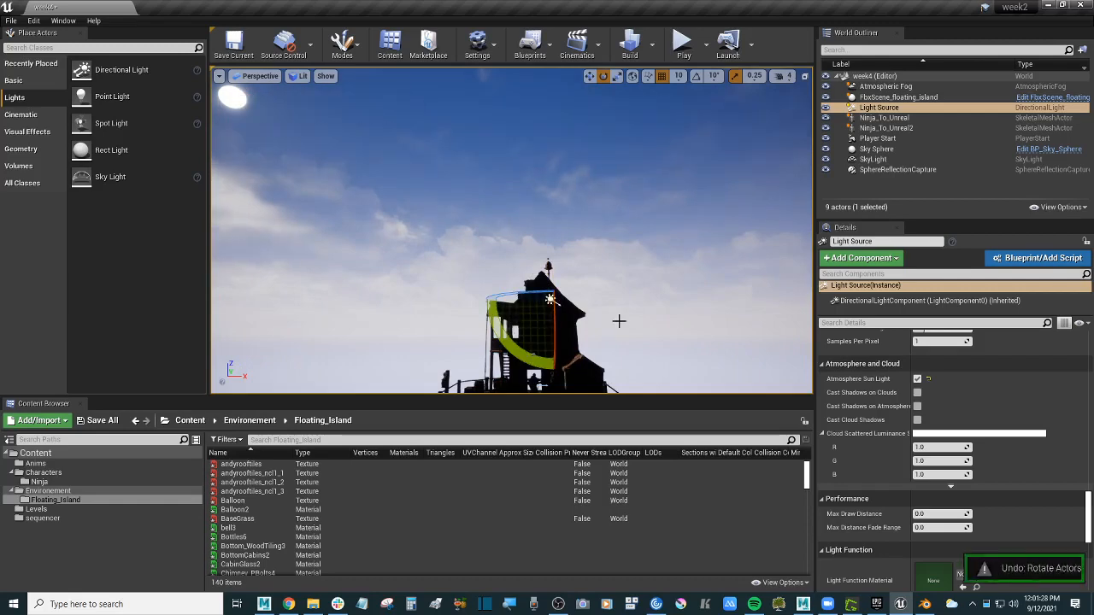
- Hide the Sky Sphere in the level
right_click_drag(619, 308, 748, 209)
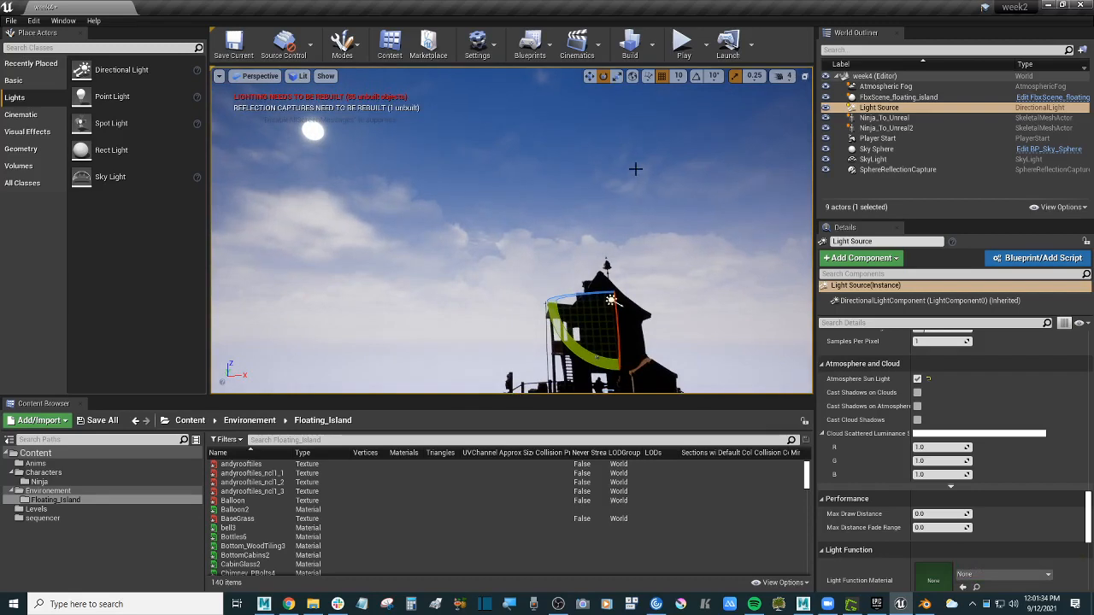
left_click(880, 149)
left_click(825, 150)
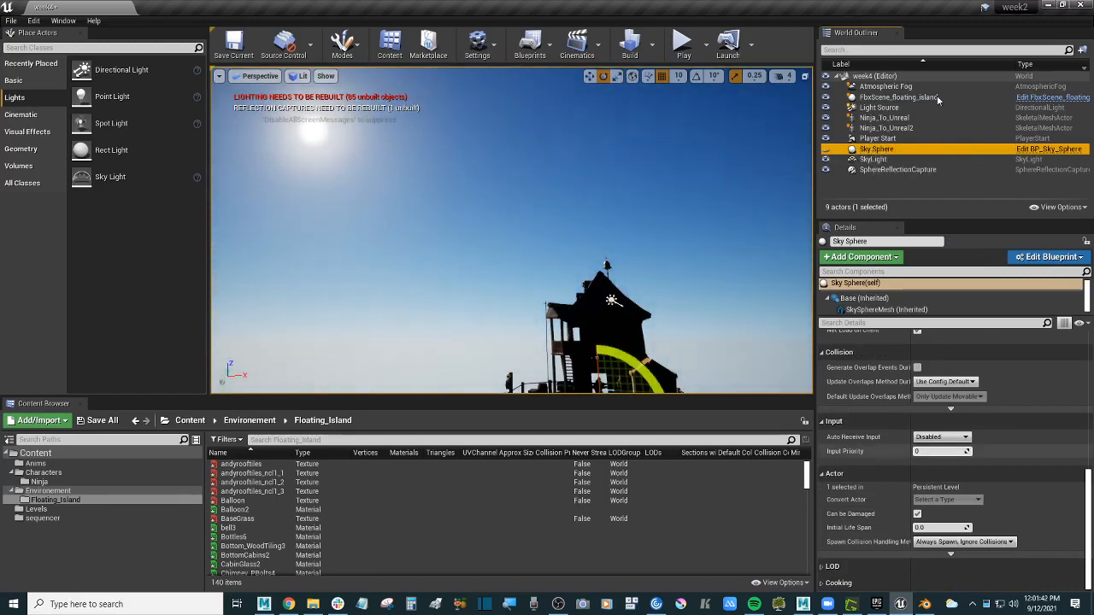
- Filter the properties of the Light Source by "atmo" to show the Atmosphere Sun Light option
left_click(891, 109)
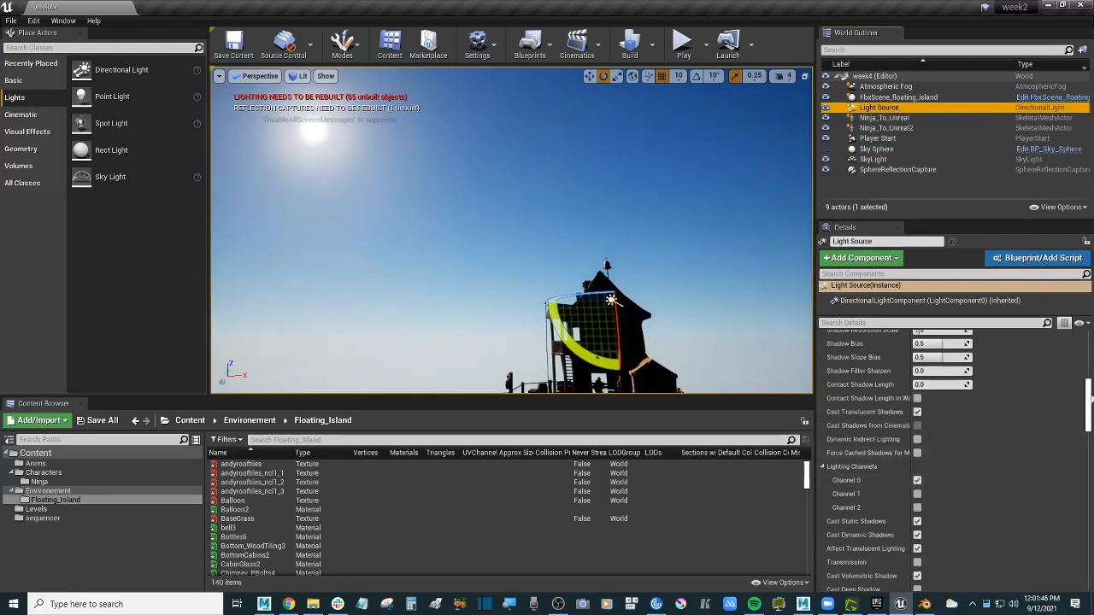
left_click_drag(1089, 398, 1089, 338)
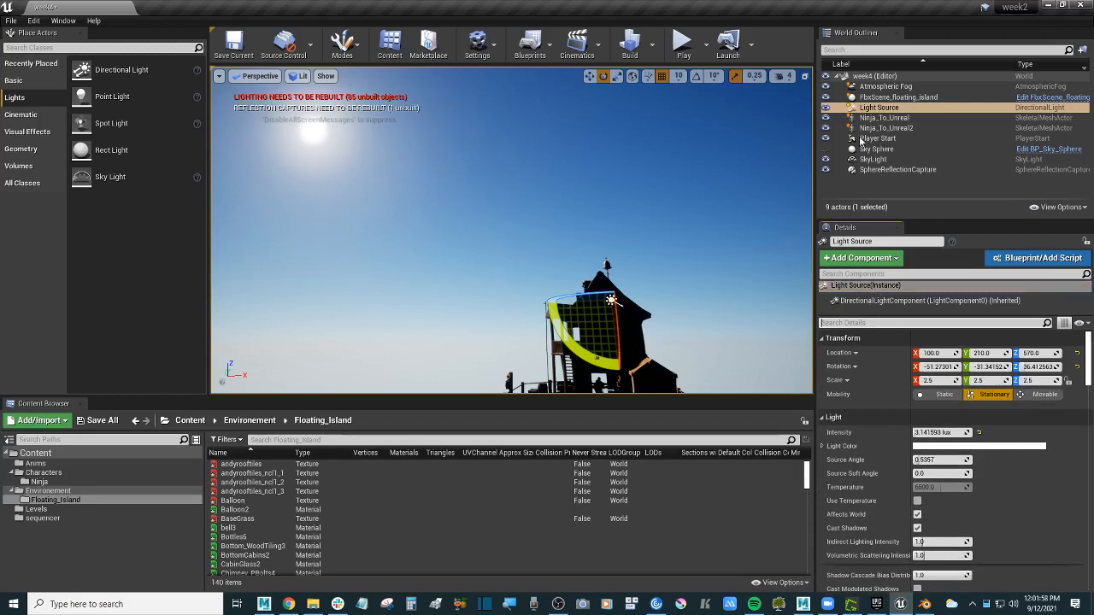
left_click(862, 323)
type("a")
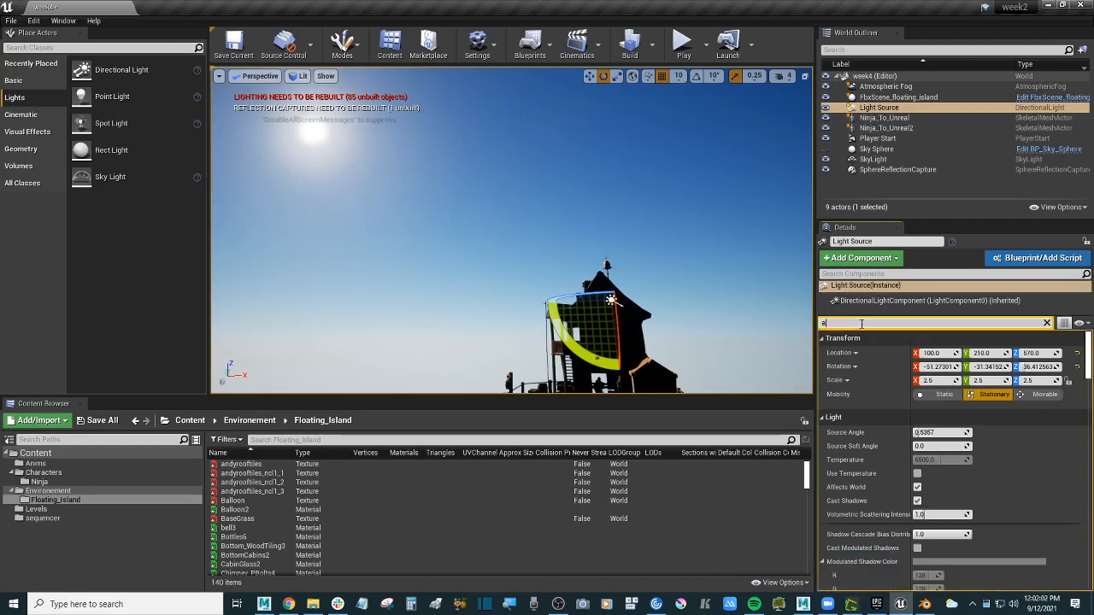
type("tmo")
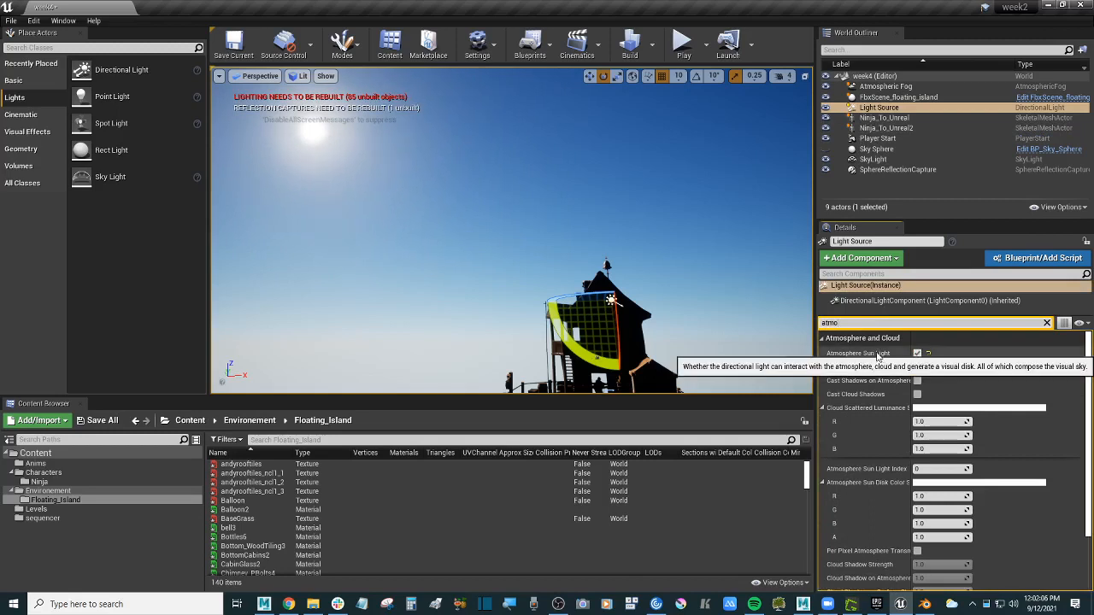
- Rotate the Light Source until the sun sits low near the horizon and view the sunset sky around the island
right_click_drag(652, 265, 661, 256)
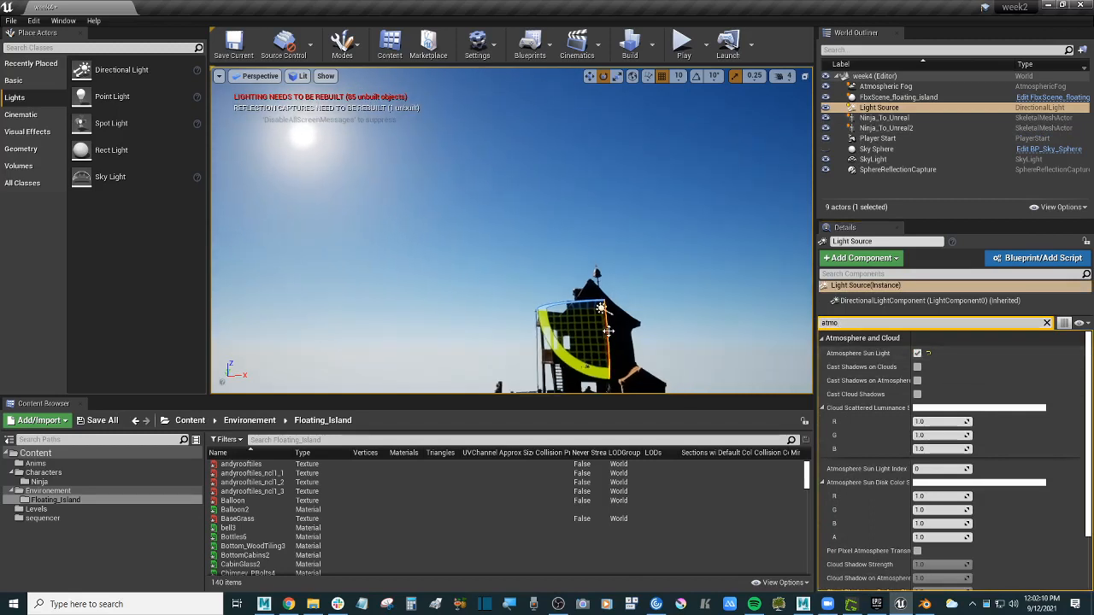
mouse_move(608, 331)
left_mouse_down()
mouse_move(613, 400)
mouse_move(608, 348)
left_mouse_up()
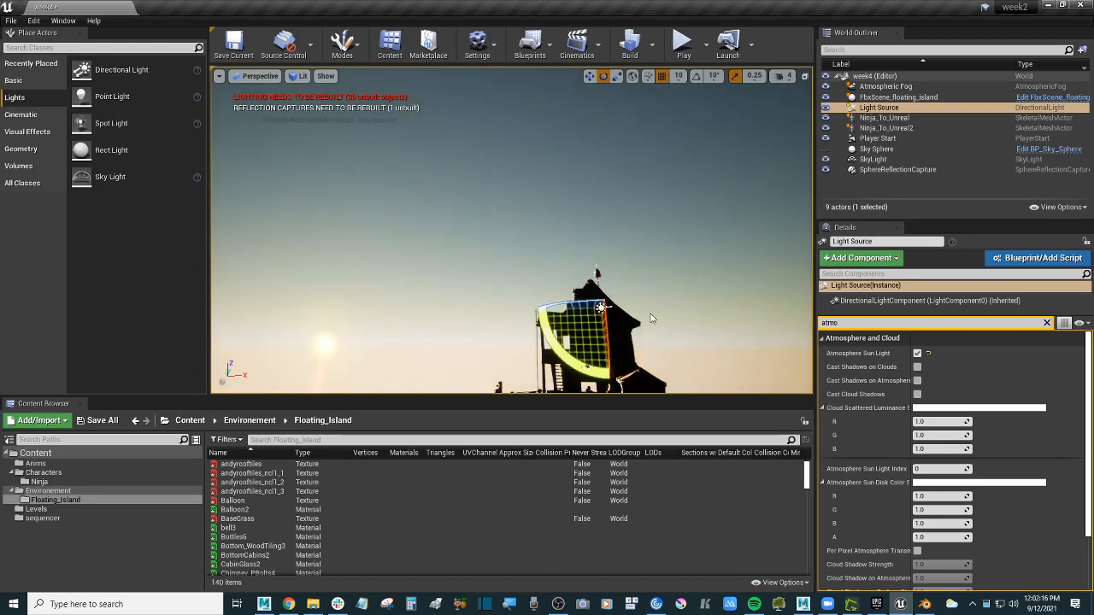
mouse_move(671, 313)
right_mouse_down()
mouse_move(681, 344)
mouse_move(671, 319)
right_mouse_up()
key("a")
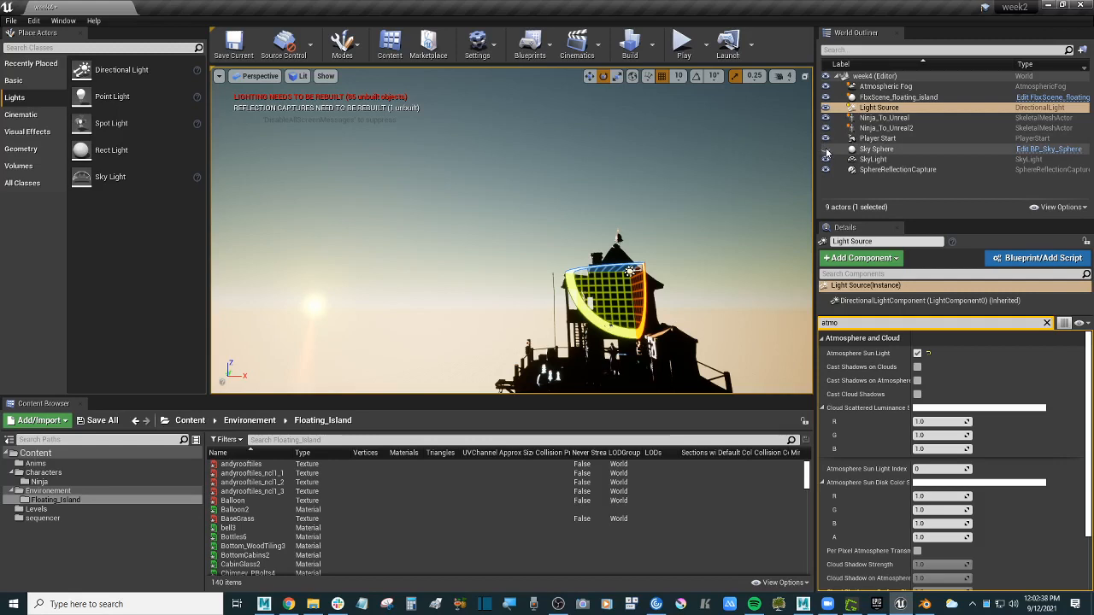
right_click_drag(591, 192, 598, 241)
key("a")
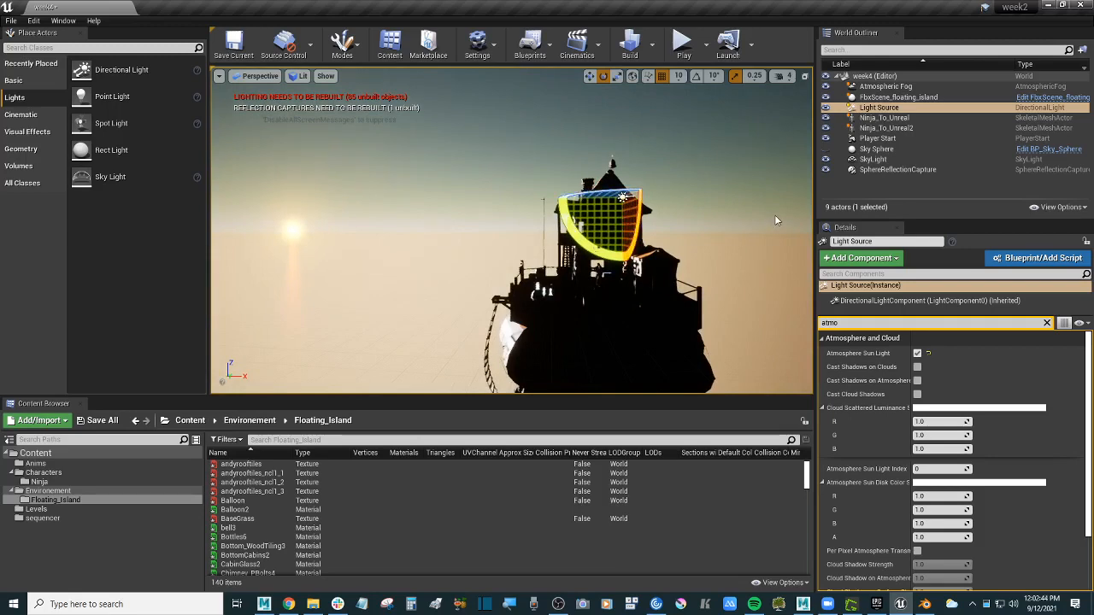
- Adjust the rotation of the Light Source once more and make the Sky Sphere visible again
left_click(825, 151)
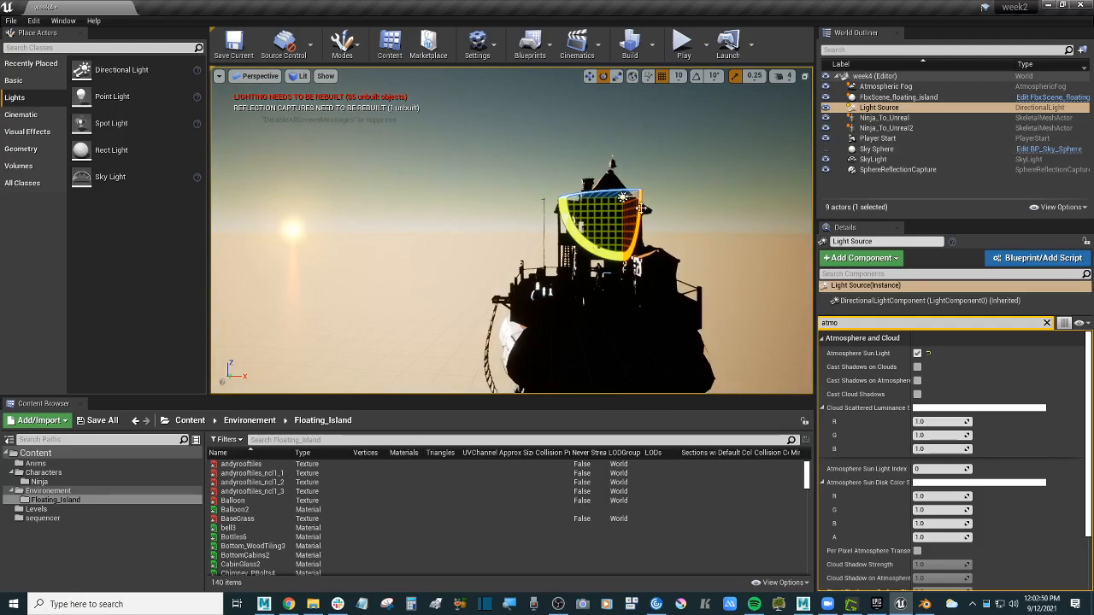
left_click_drag(640, 208, 667, 179)
left_click(826, 149)
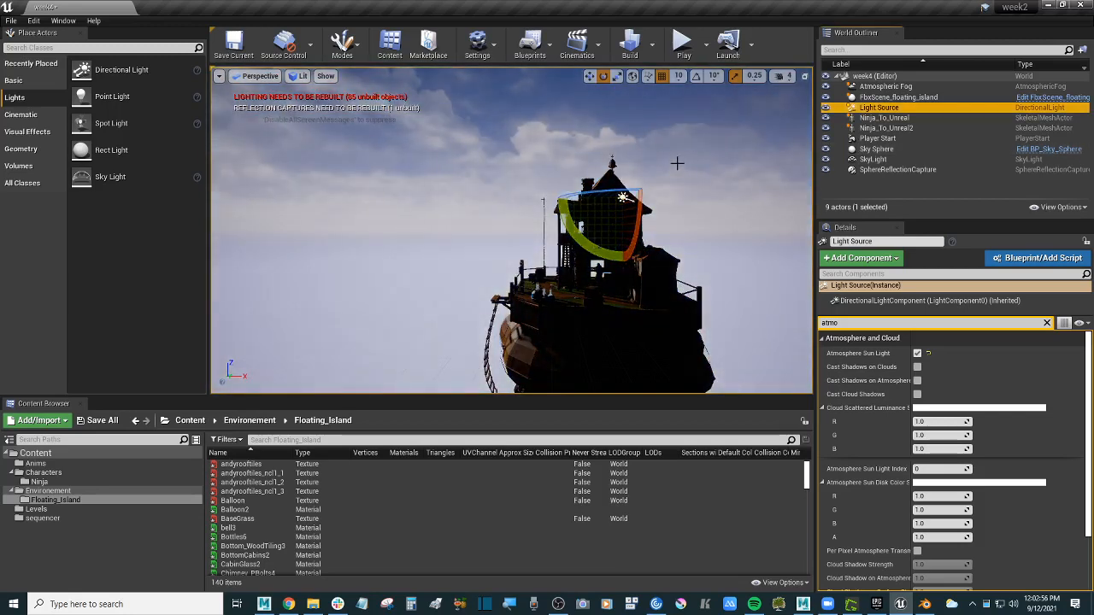
right_click_drag(513, 230, 525, 209)
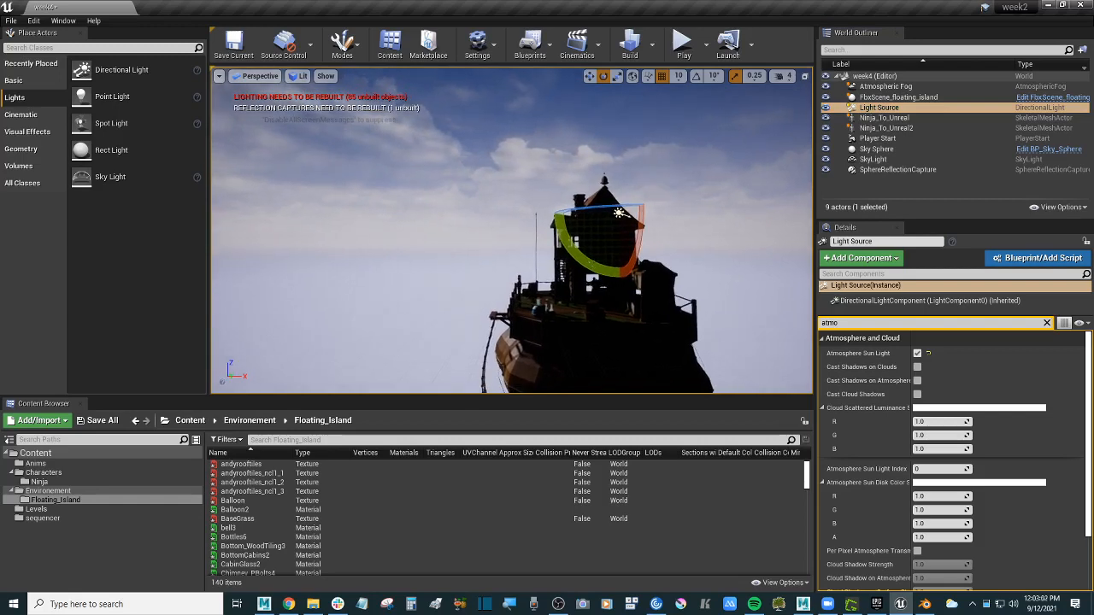
- Check the Player Start and Ninja_To_Unreal actors, briefly hiding and showing Ninja_To_Unreal to identify it
right_click_drag(708, 171, 734, 162)
left_click(888, 139)
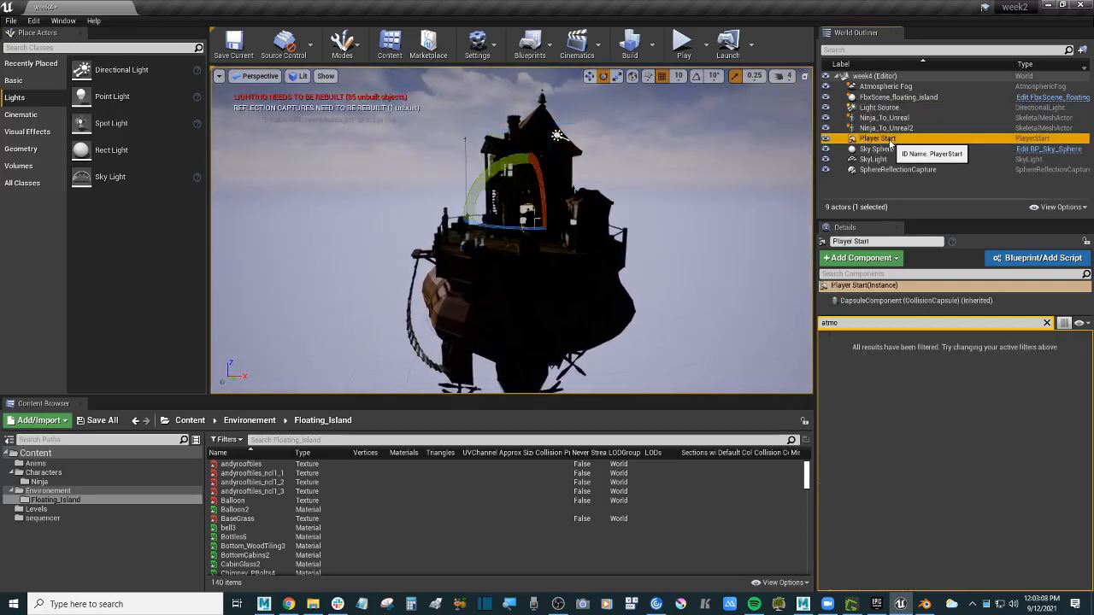
left_click(897, 119)
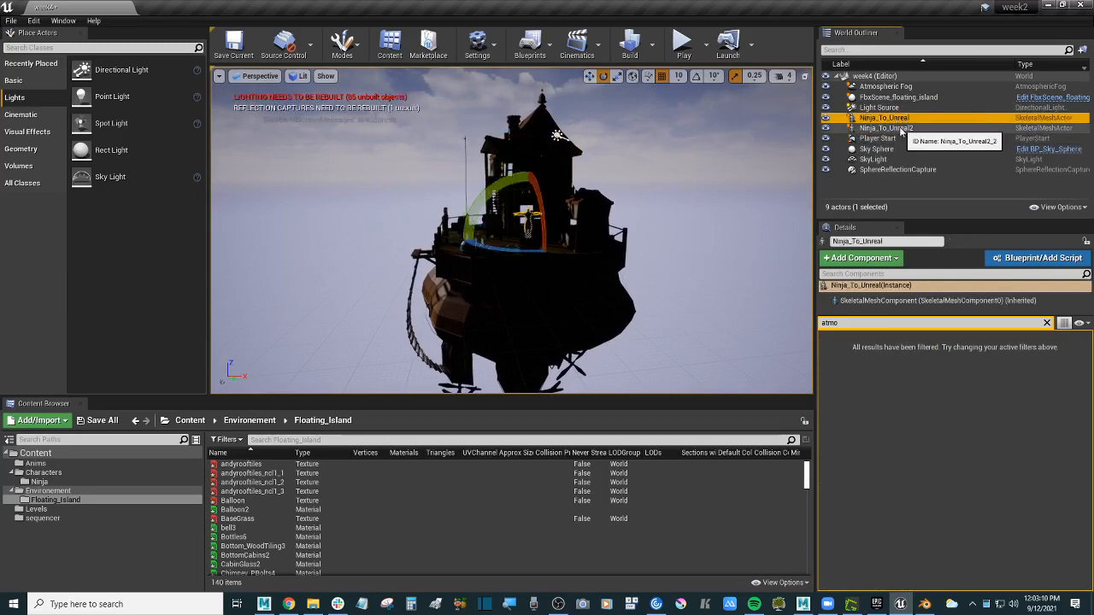
left_click(826, 118)
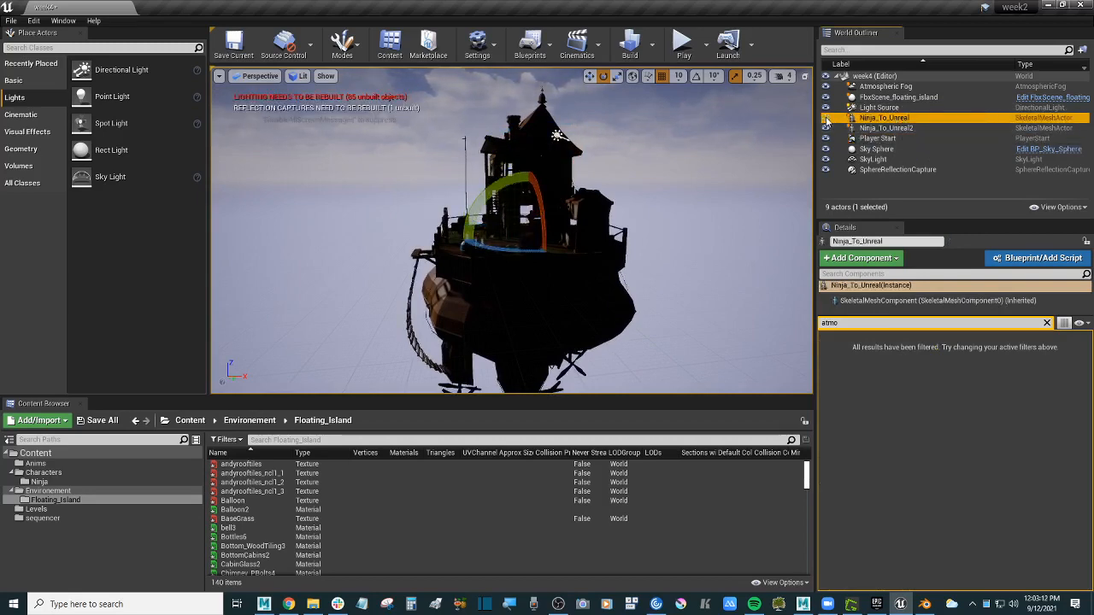
left_click(826, 118)
- Delete the duplicate ninja actor Ninja_To_Unreal2 from the level
left_click(864, 128)
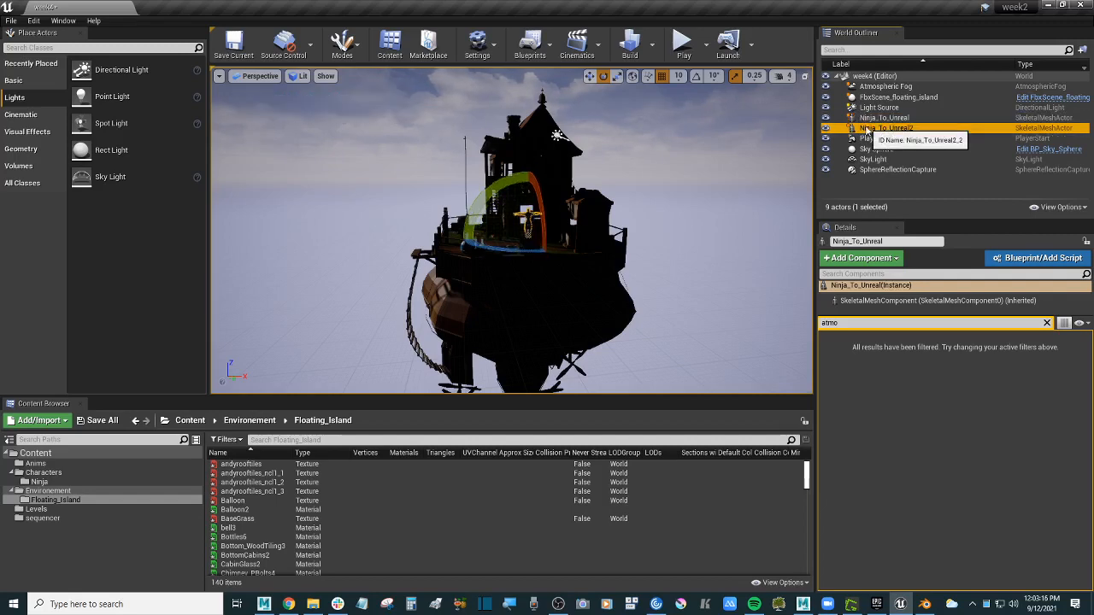
right_click_drag(727, 153, 740, 162)
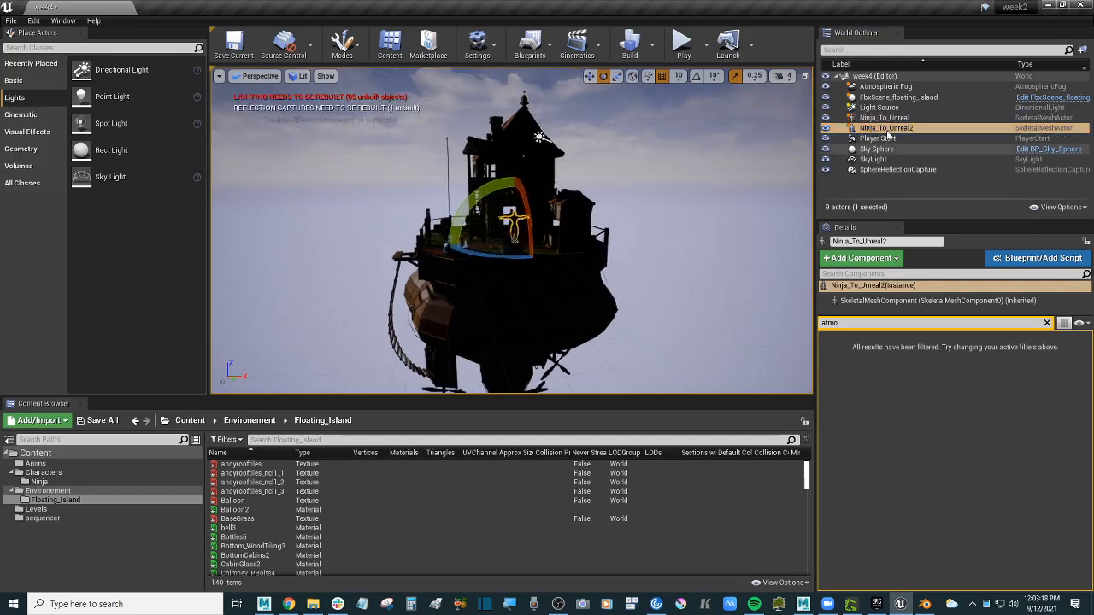
key("Delete")
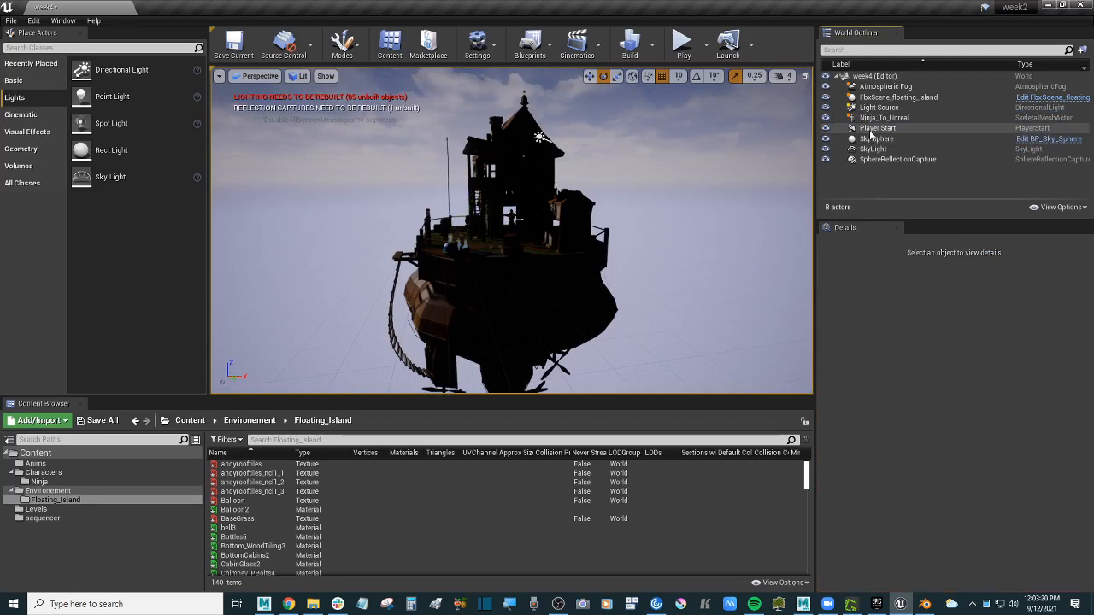
- Go through the Player Start, Sky Sphere, SkyLight and SphereReflectionCapture actors one by one to see what each represents in the level
left_click(883, 129)
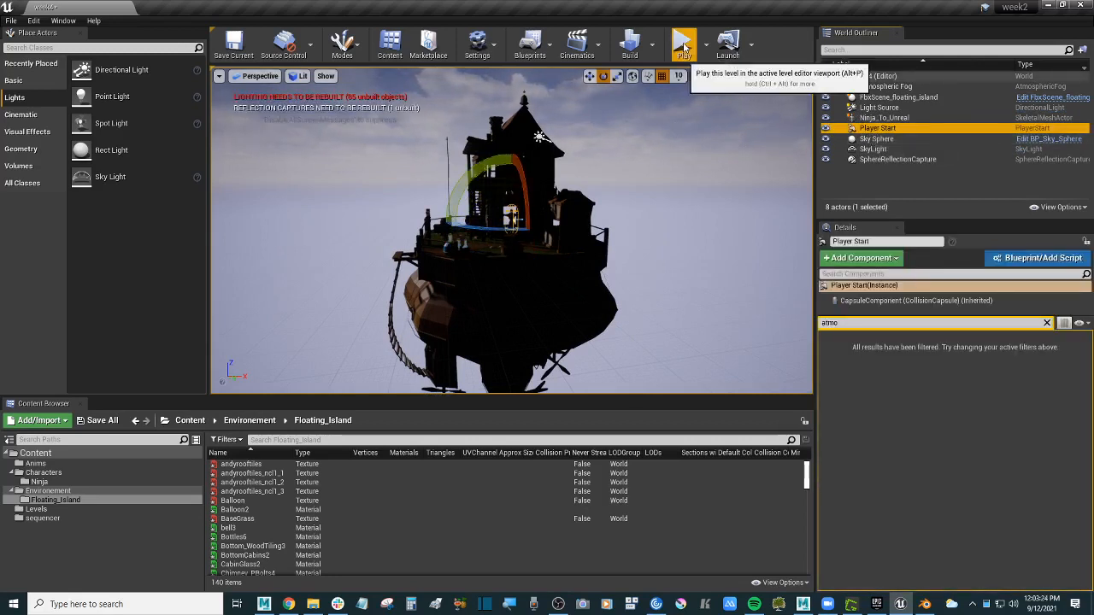
left_click(872, 139)
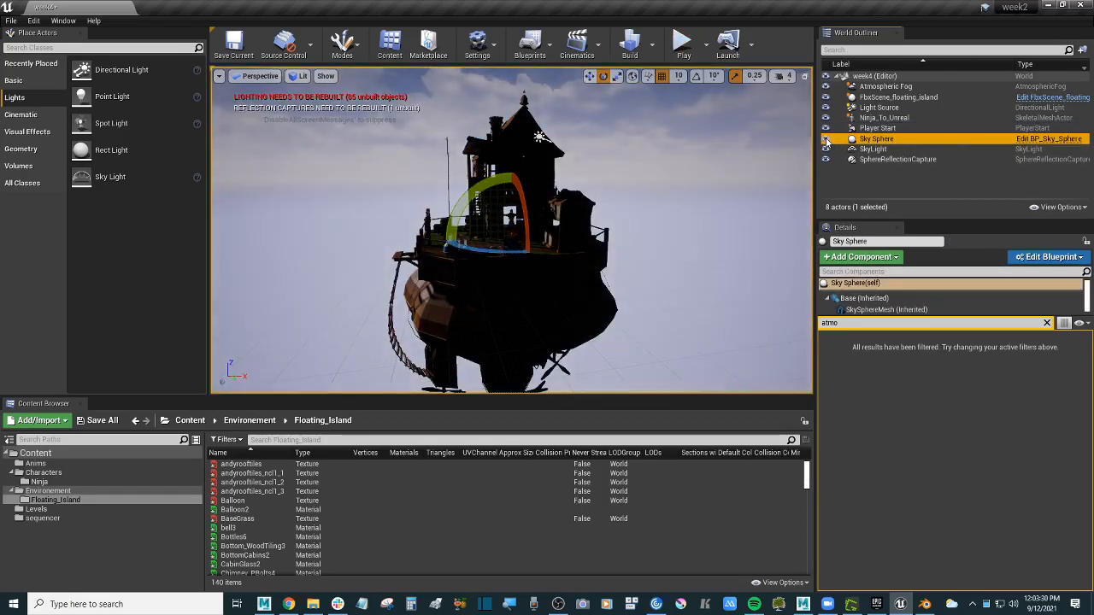
left_click(876, 152)
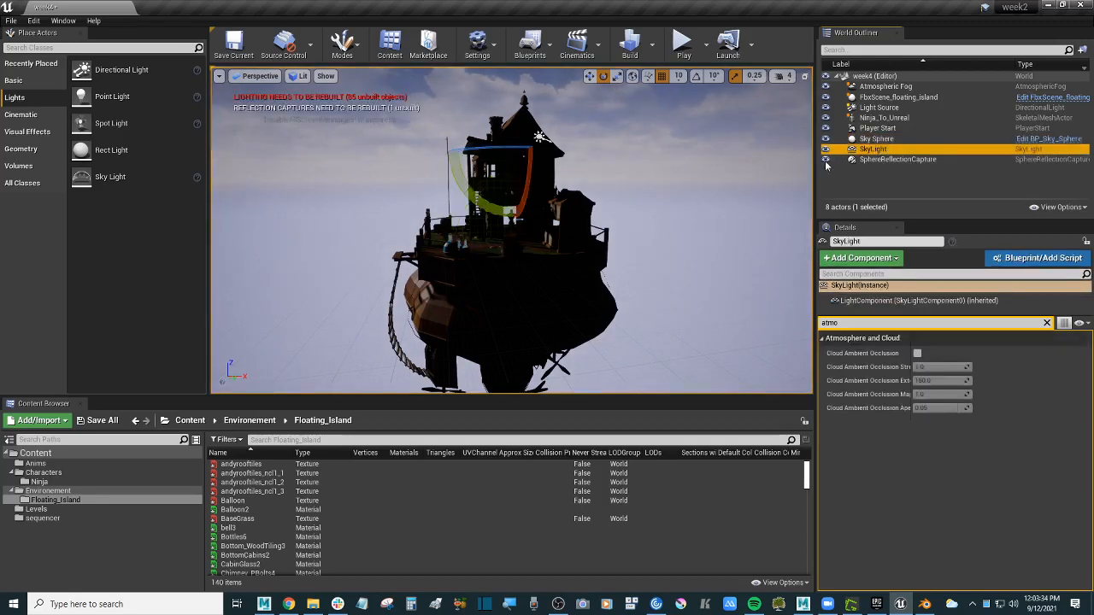
right_click_drag(598, 214, 598, 246)
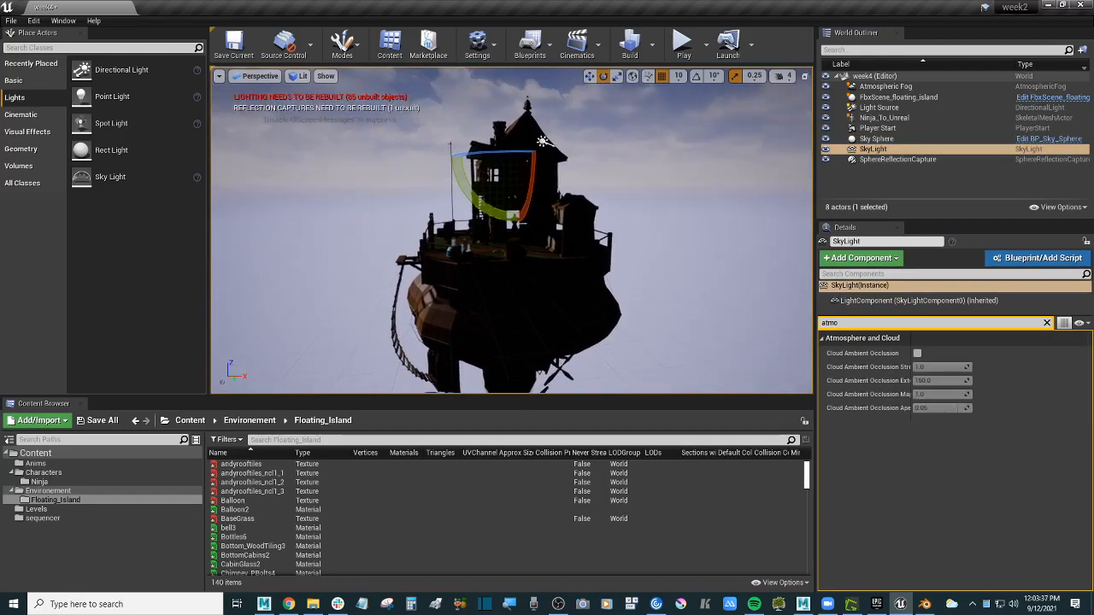
left_click(878, 160)
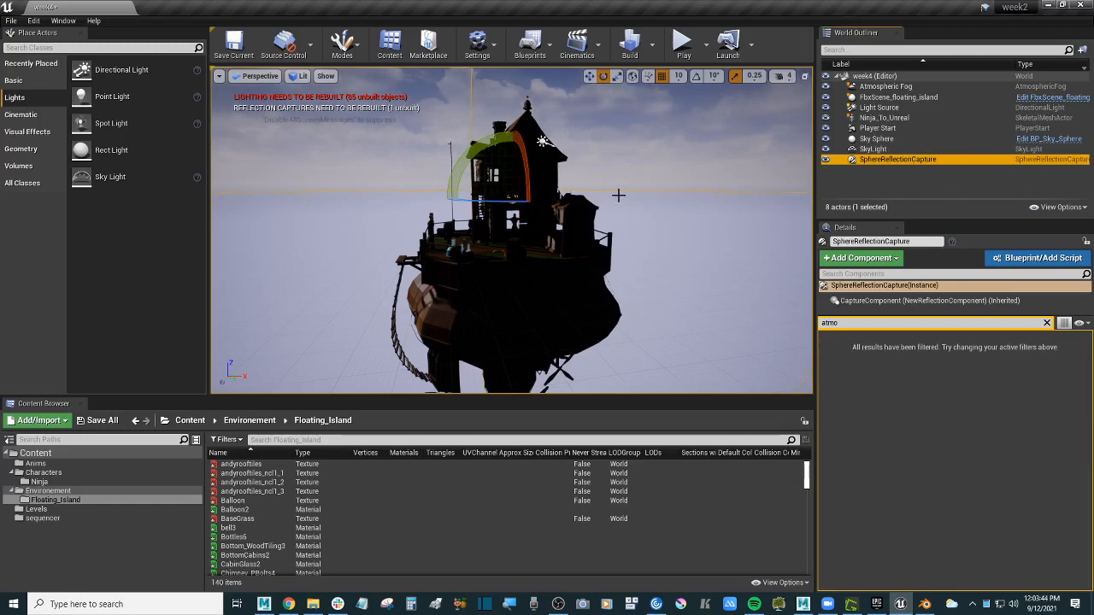
- Examine the island's yard and house up close and select the Light Source near the roof
right_click_drag(617, 195, 557, 71)
right_click_drag(510, 231, 511, 227)
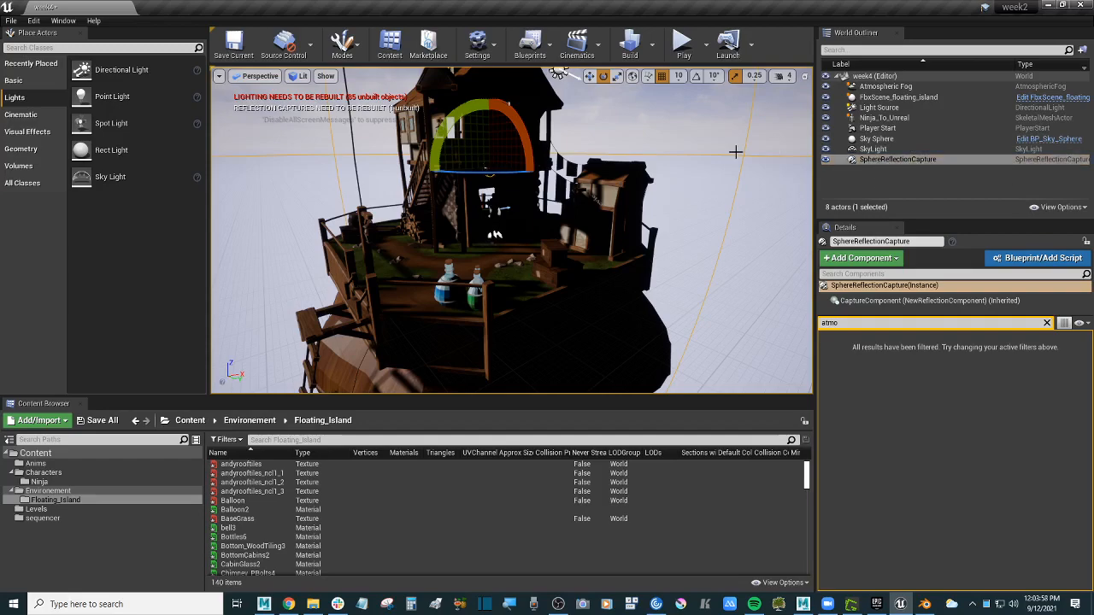
key("w")
mouse_move(511, 231)
right_mouse_down()
mouse_move(497, 235)
mouse_move(491, 219)
mouse_move(499, 163)
mouse_move(504, 227)
right_mouse_up()
key("s")
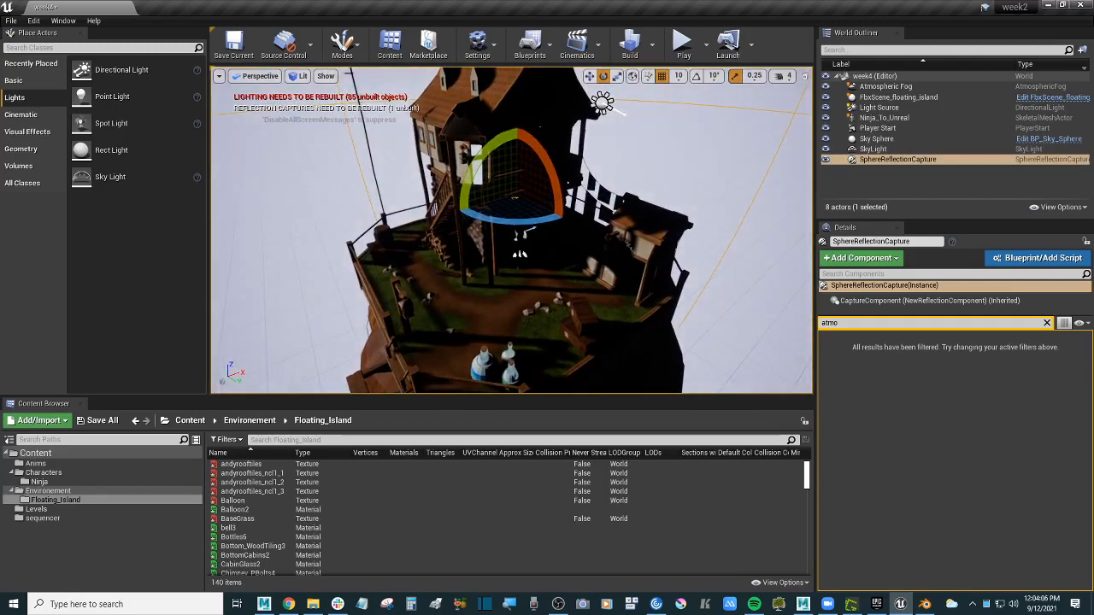
right_click_drag(504, 227, 490, 208)
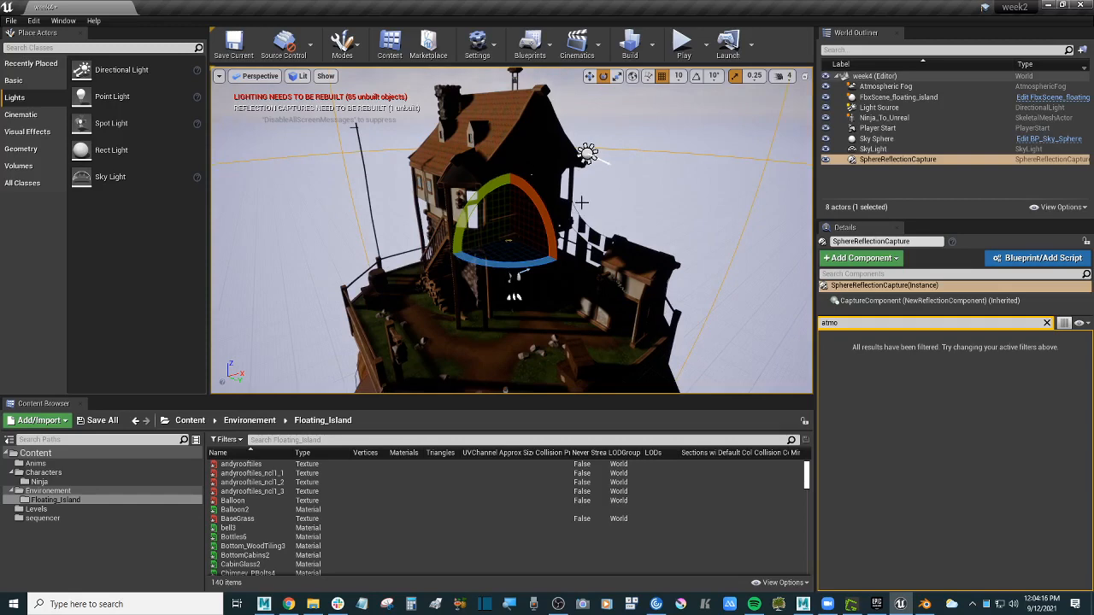
left_click(586, 154)
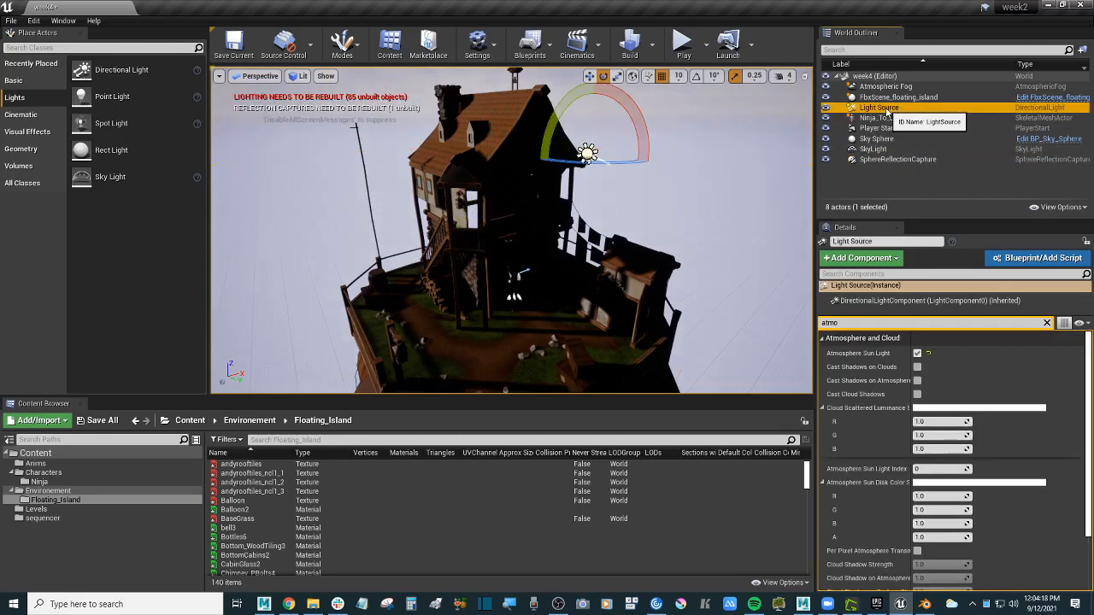
left_click_drag(643, 130, 647, 196)
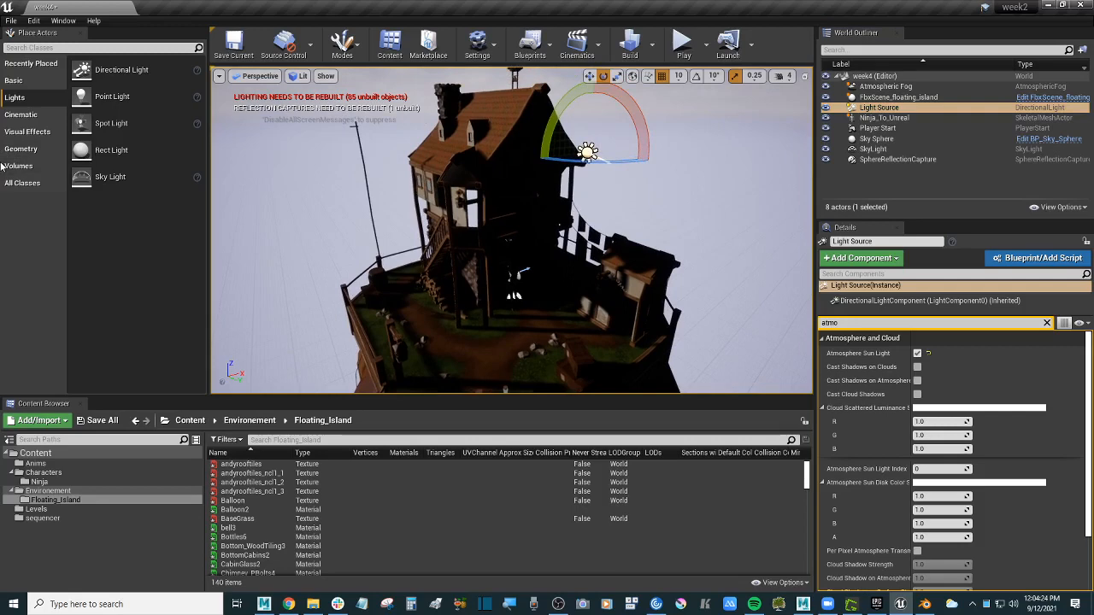
- Add a Point Light above the small shed's roof and a Spot Light beside the main house's roof
left_click(25, 82)
left_click(28, 100)
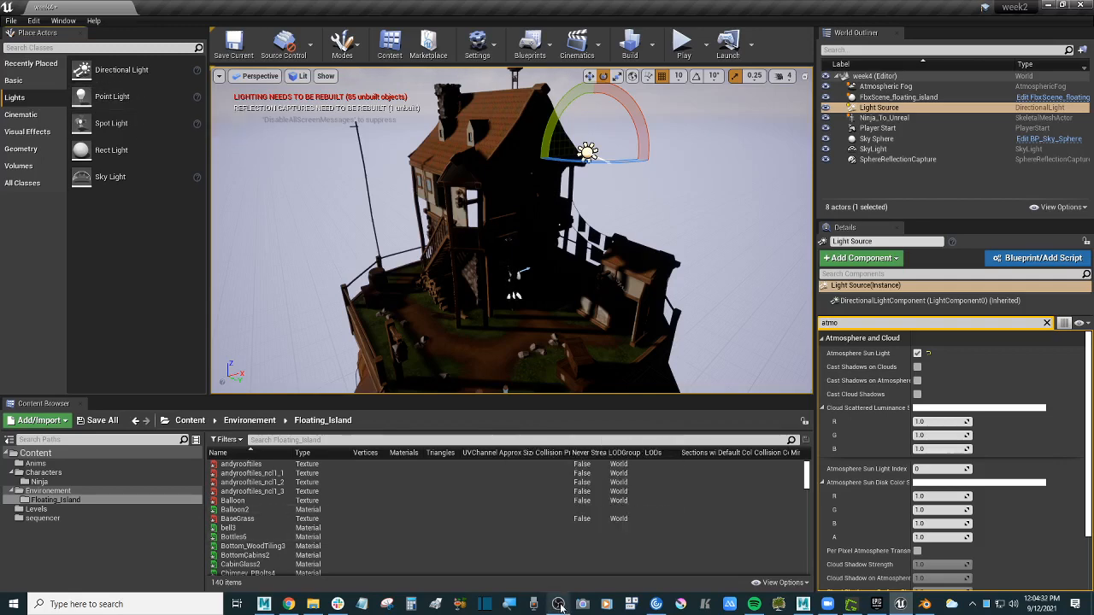
left_click(559, 606)
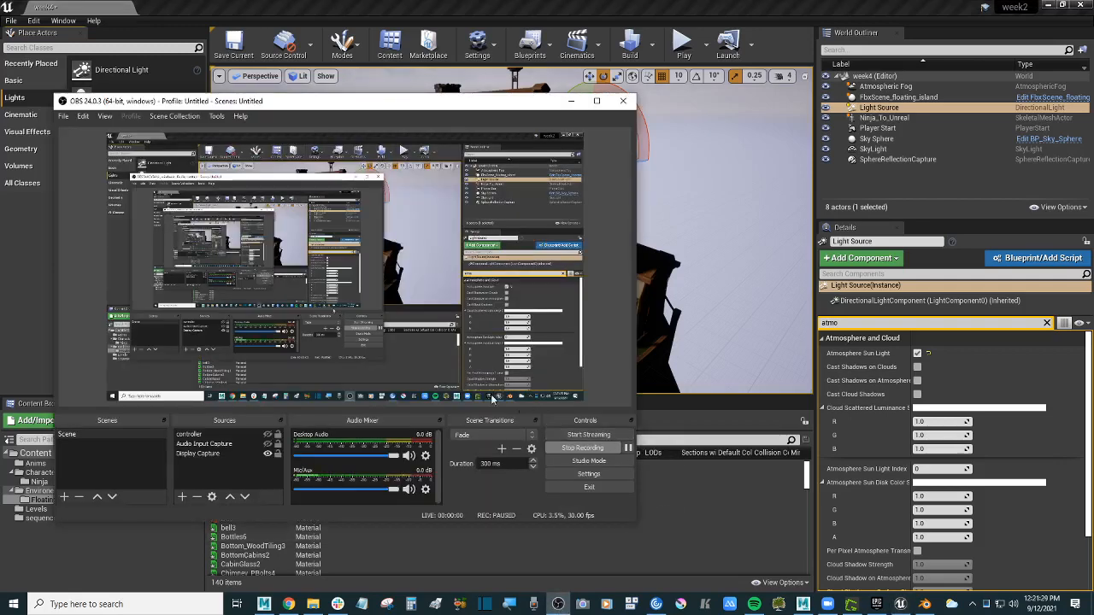
left_click(23, 99)
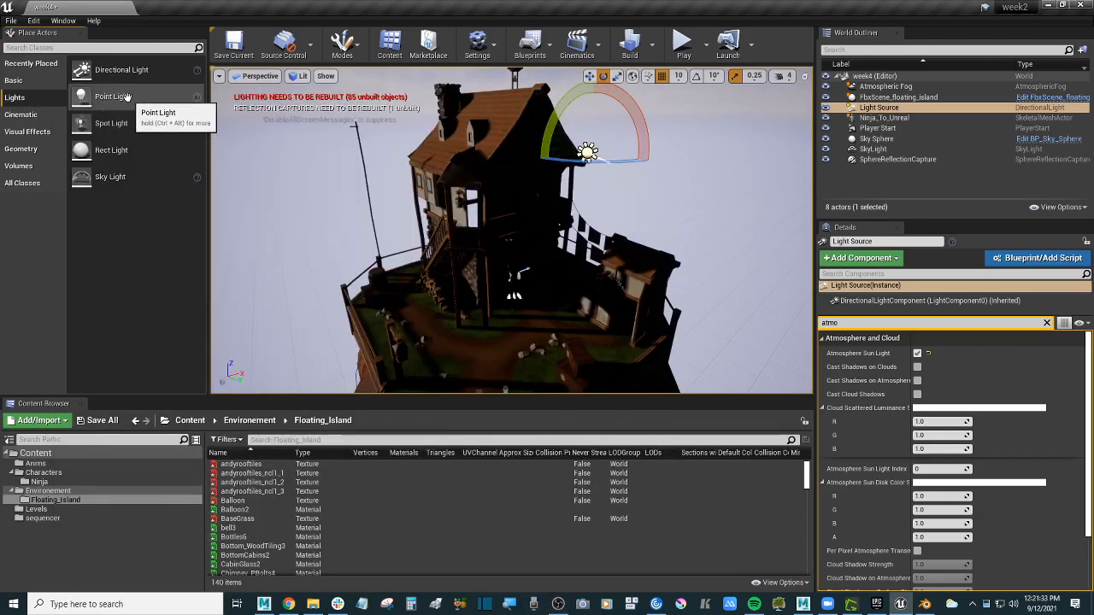
left_click_drag(126, 96, 616, 249)
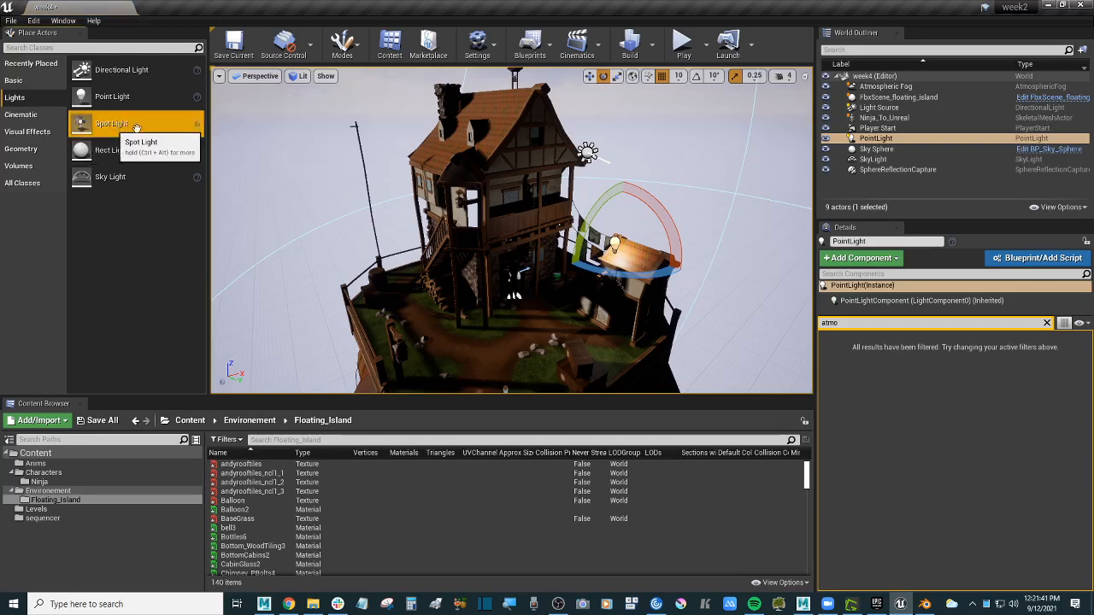
left_click_drag(136, 126, 403, 191)
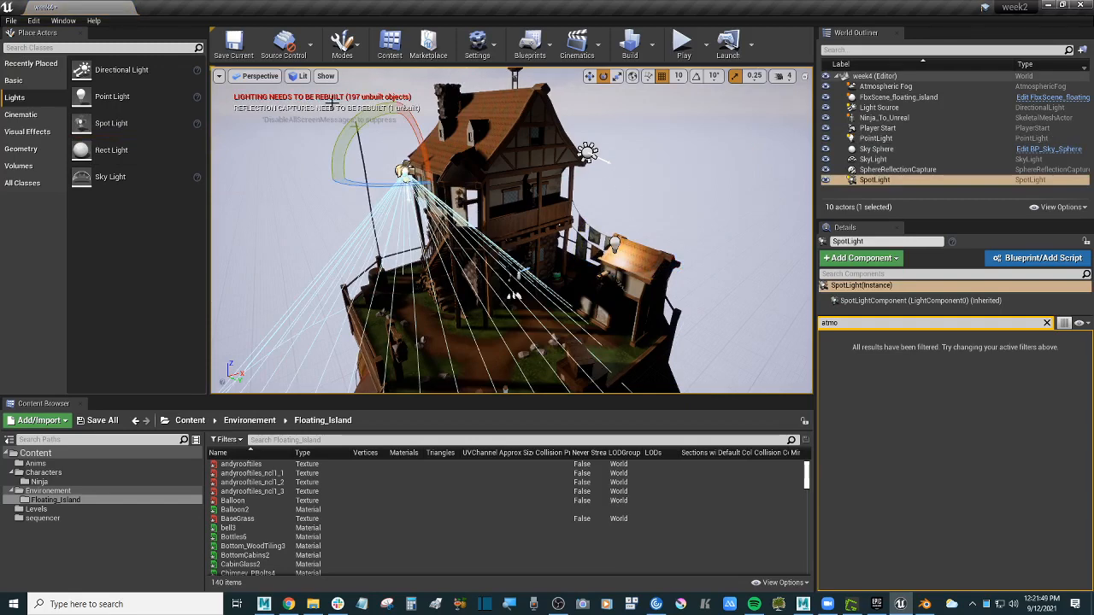
left_click(558, 604)
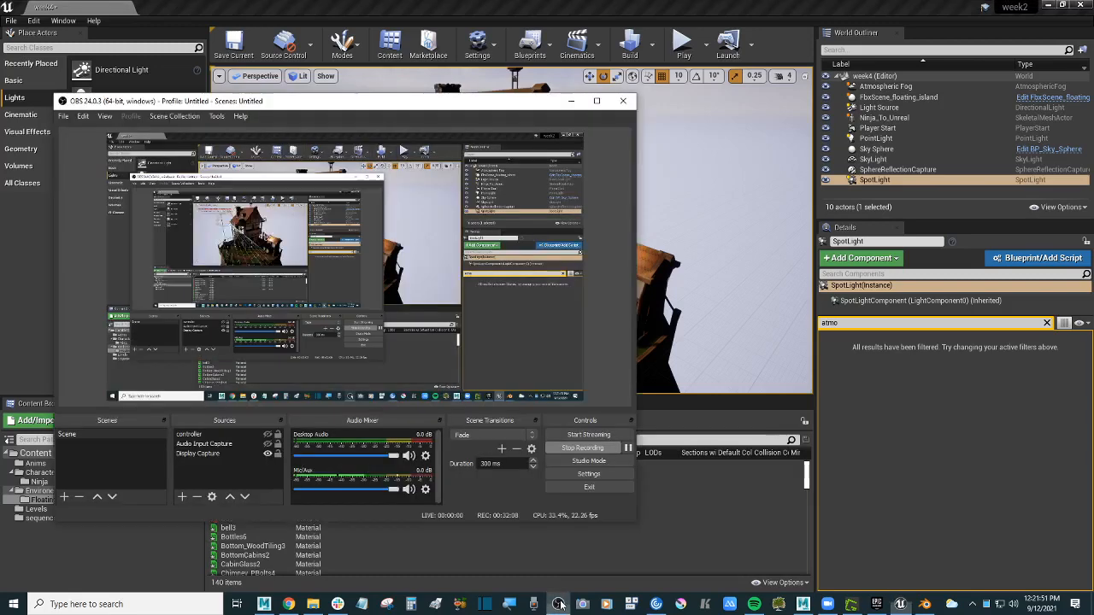
left_click(558, 604)
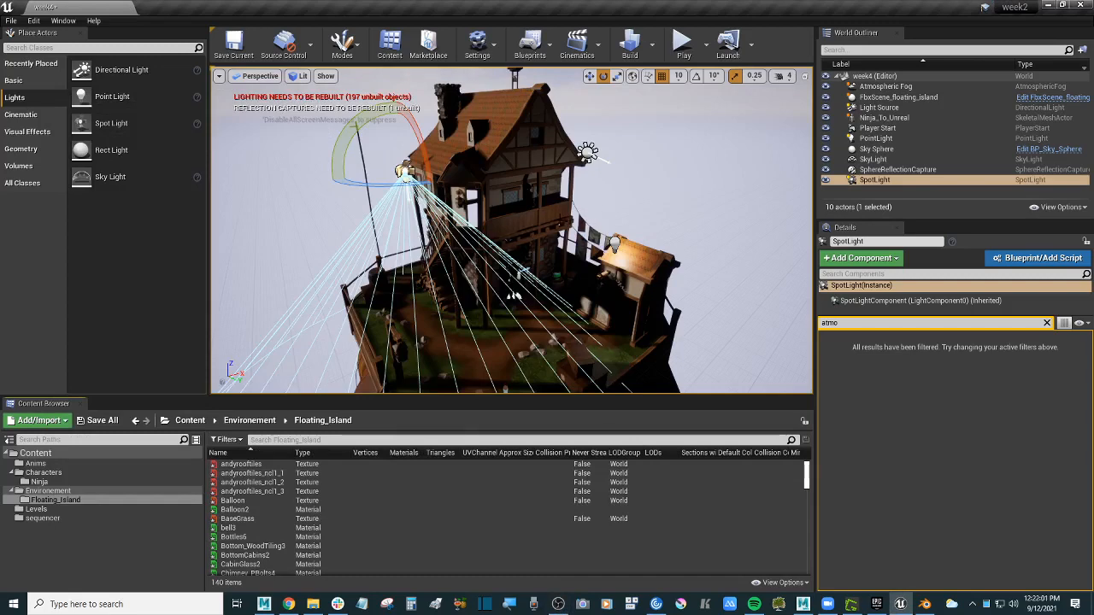
- Examine how the new Point Light and Spot Light illuminate the house, shed and yard in a full-screen viewport
left_click(664, 198)
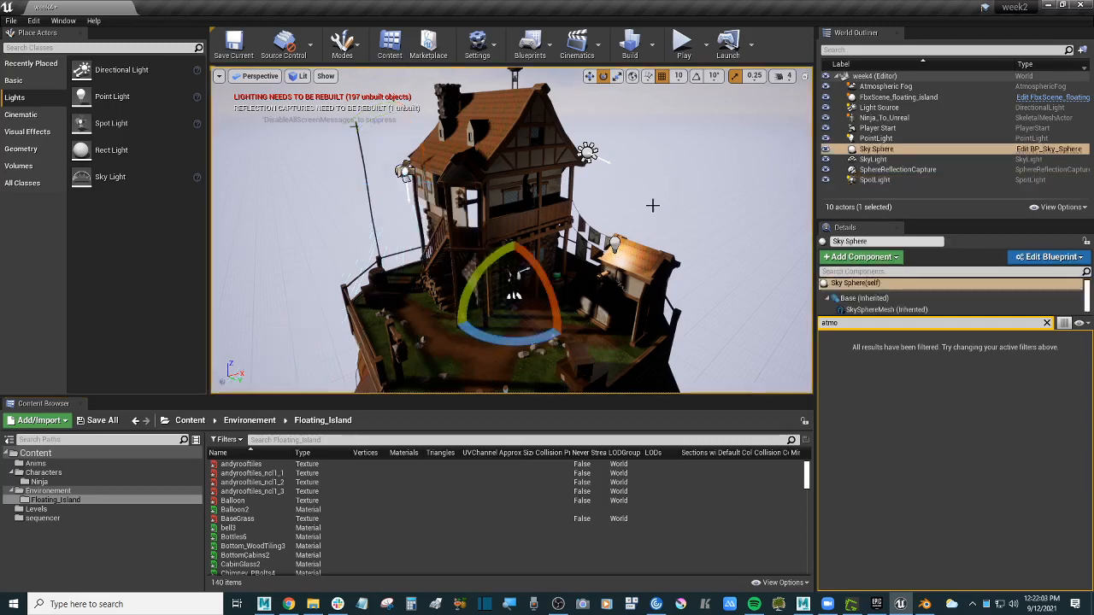
mouse_move(652, 206)
left_mouse_down()
mouse_move(674, 184)
mouse_move(652, 205)
left_mouse_up()
mouse_move(540, 308)
right_mouse_down()
mouse_move(533, 359)
mouse_move(544, 307)
mouse_move(537, 314)
right_mouse_up()
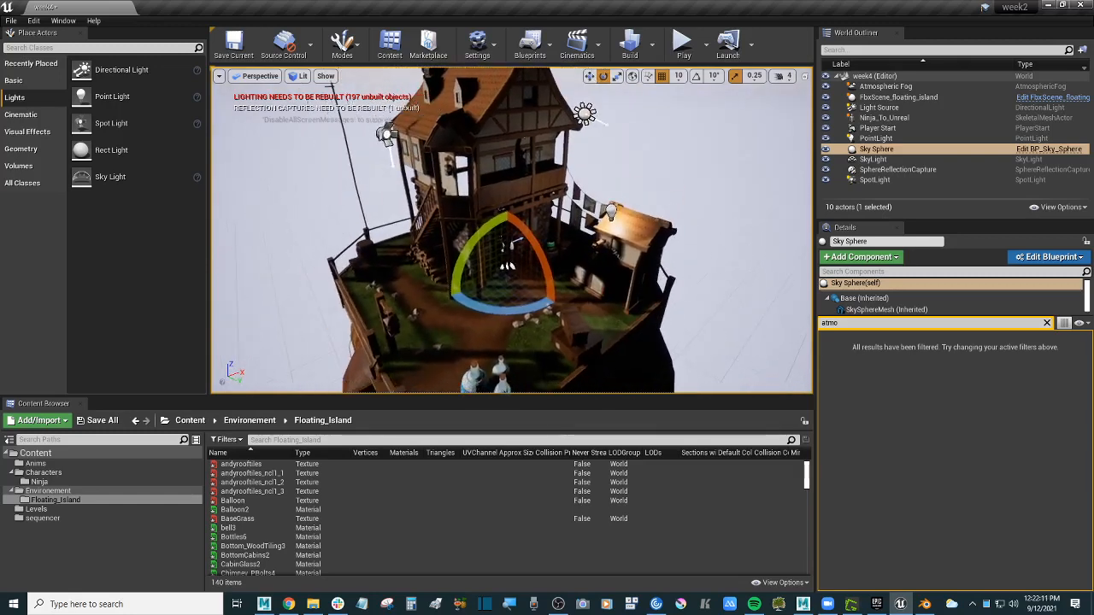
key("F11")
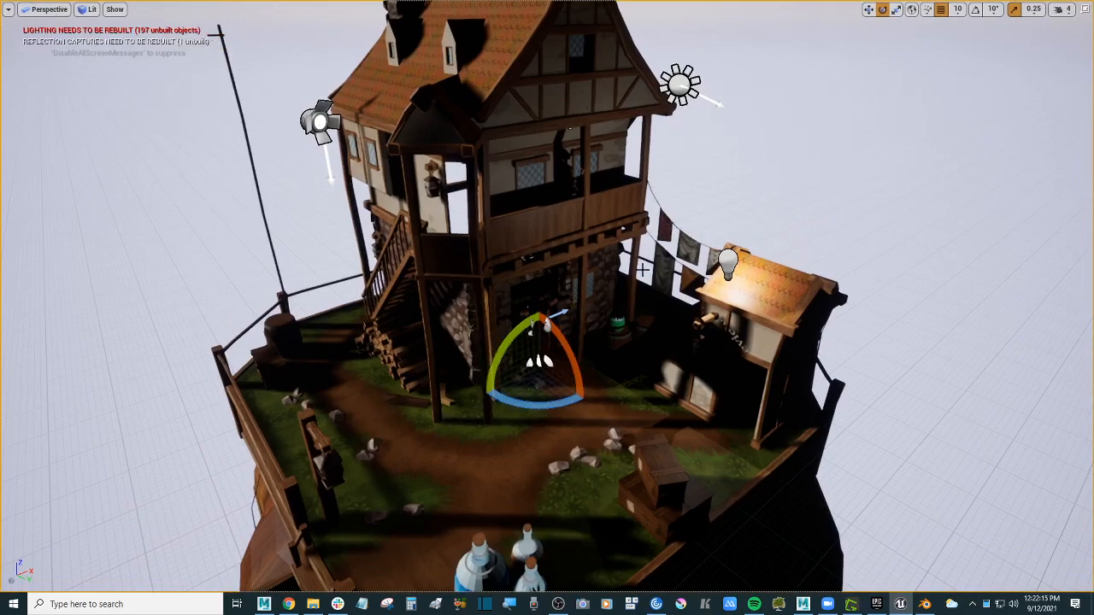
key("s")
mouse_move(537, 315)
right_mouse_down()
mouse_move(544, 328)
mouse_move(540, 318)
right_mouse_up()
key("w")
key("w")
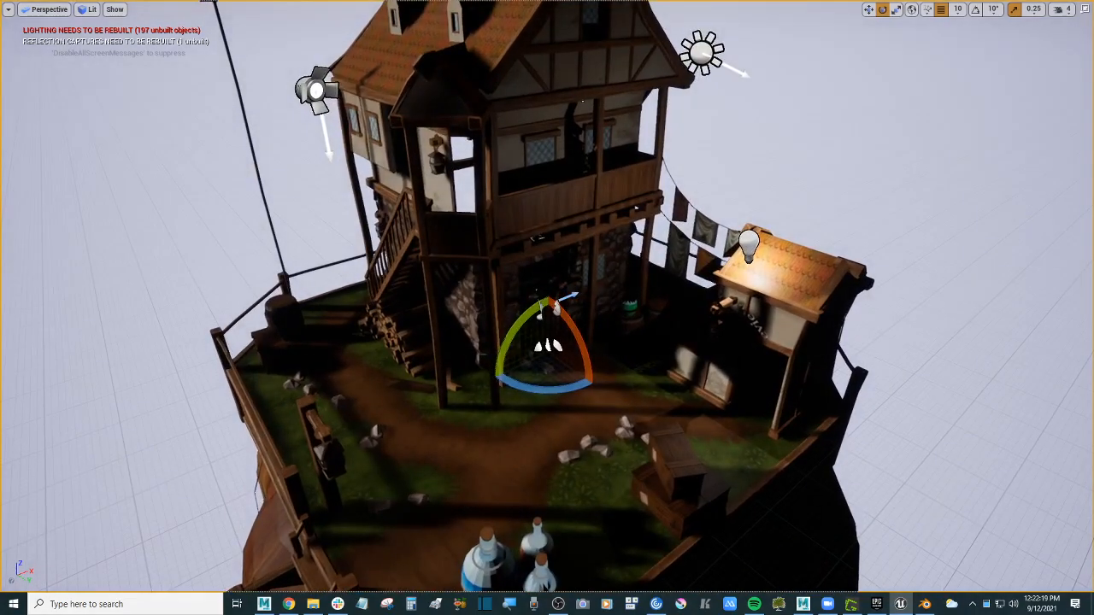
key("F11")
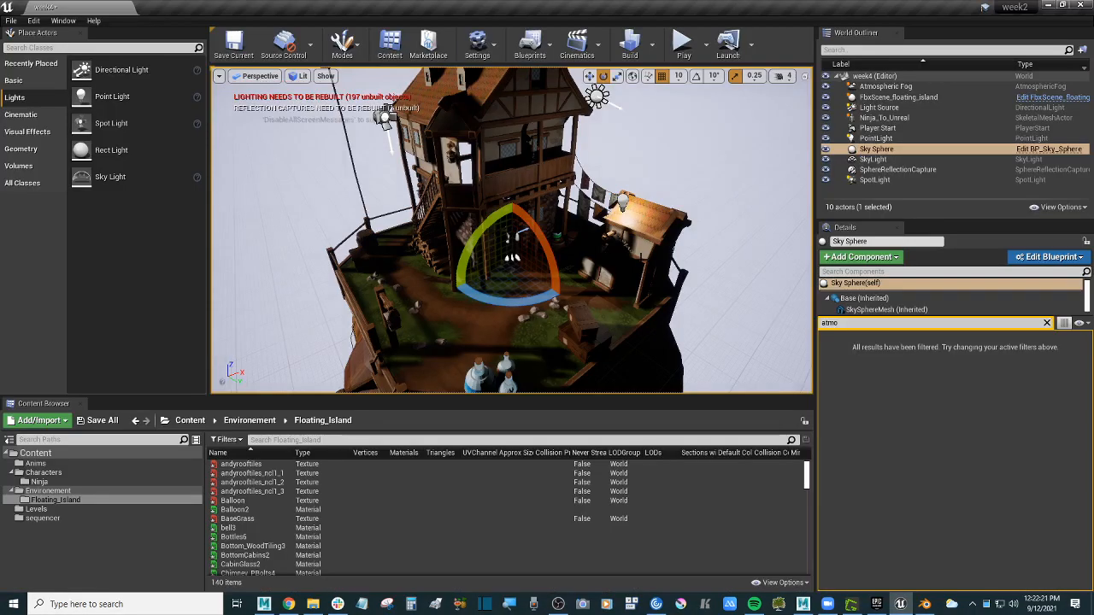
key("F11")
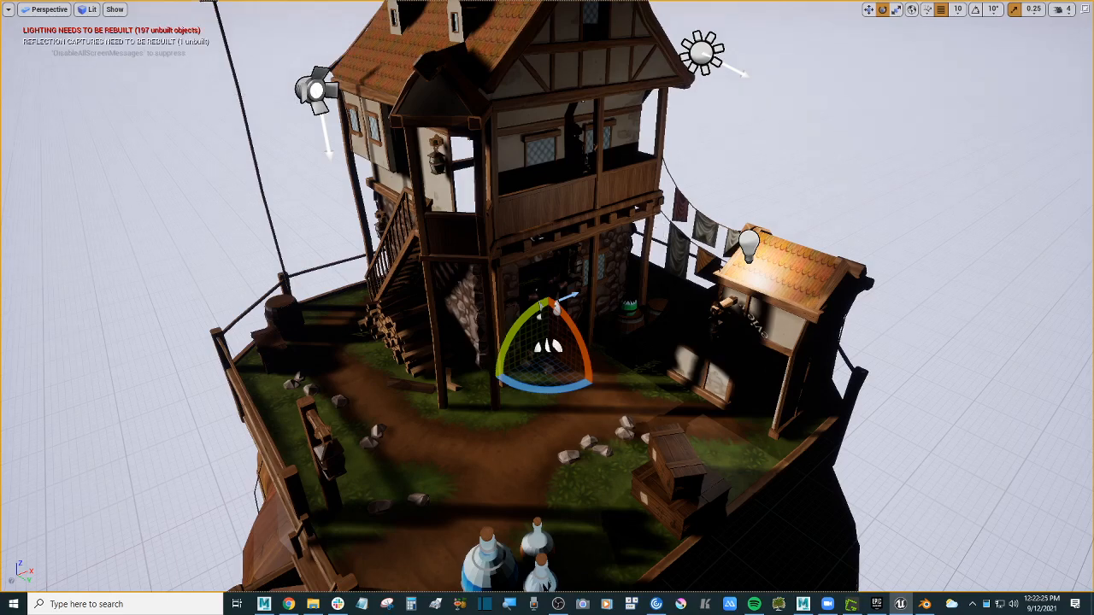
right_click_drag(653, 213, 686, 205)
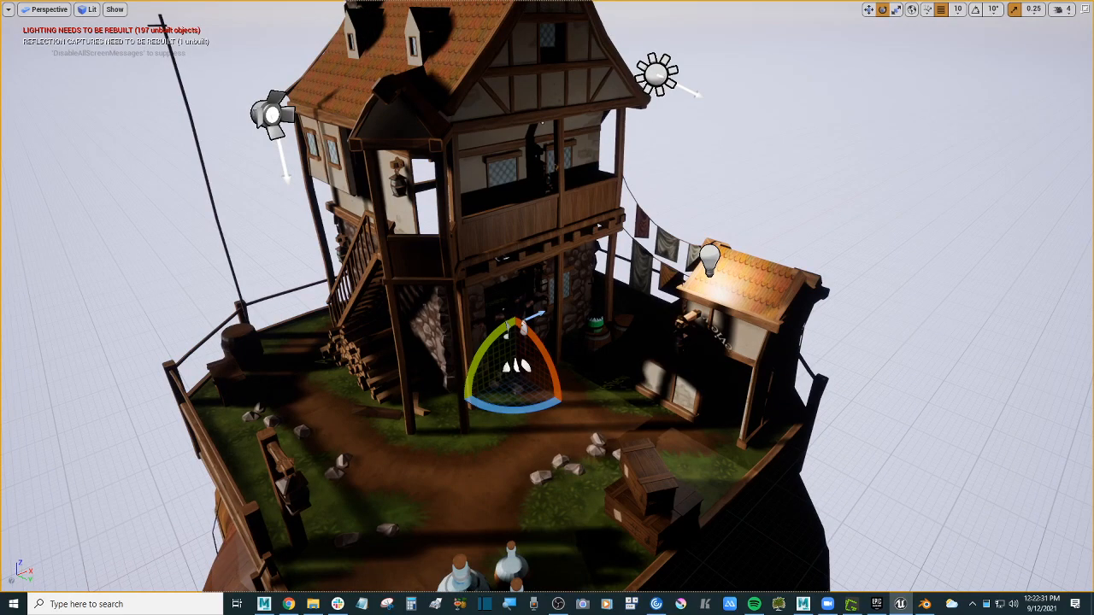
key("F11")
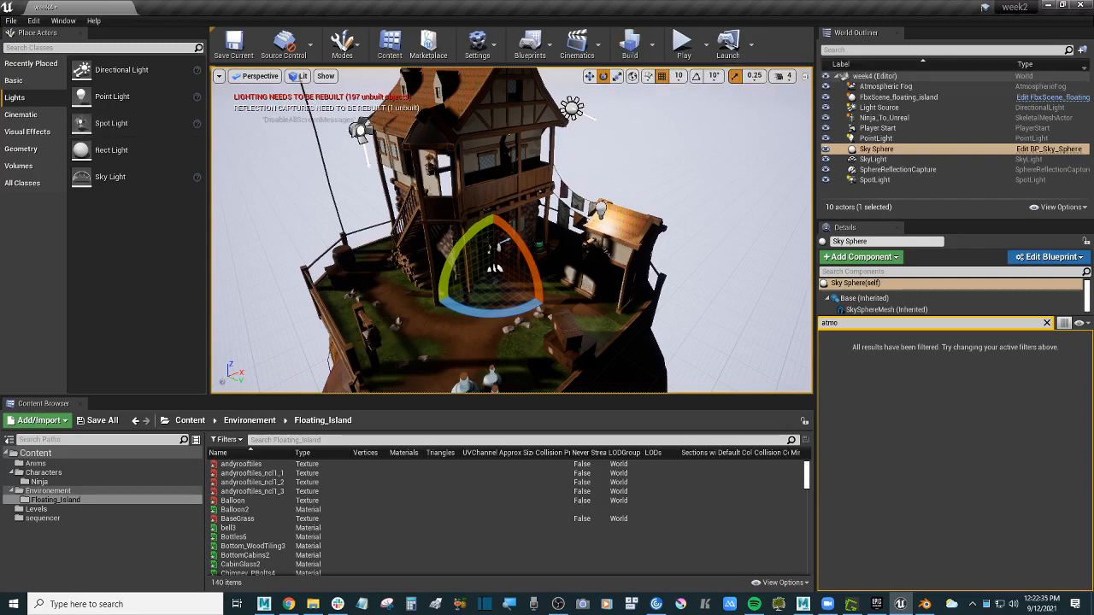
- Build the level with the lighting quality at Preview
left_click(651, 47)
mouse_move(706, 91)
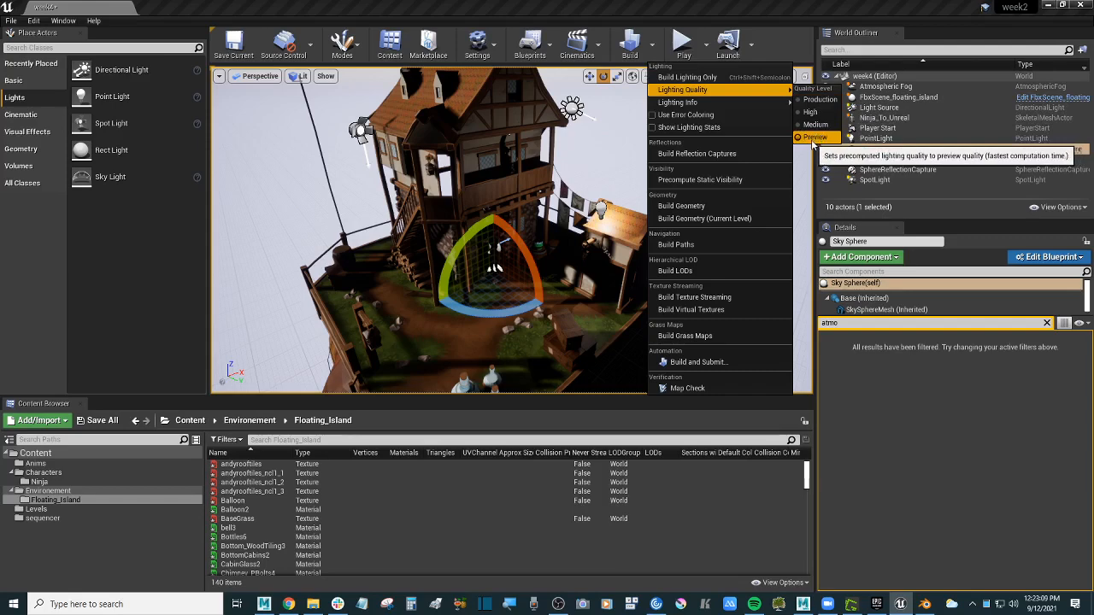
left_click(650, 32)
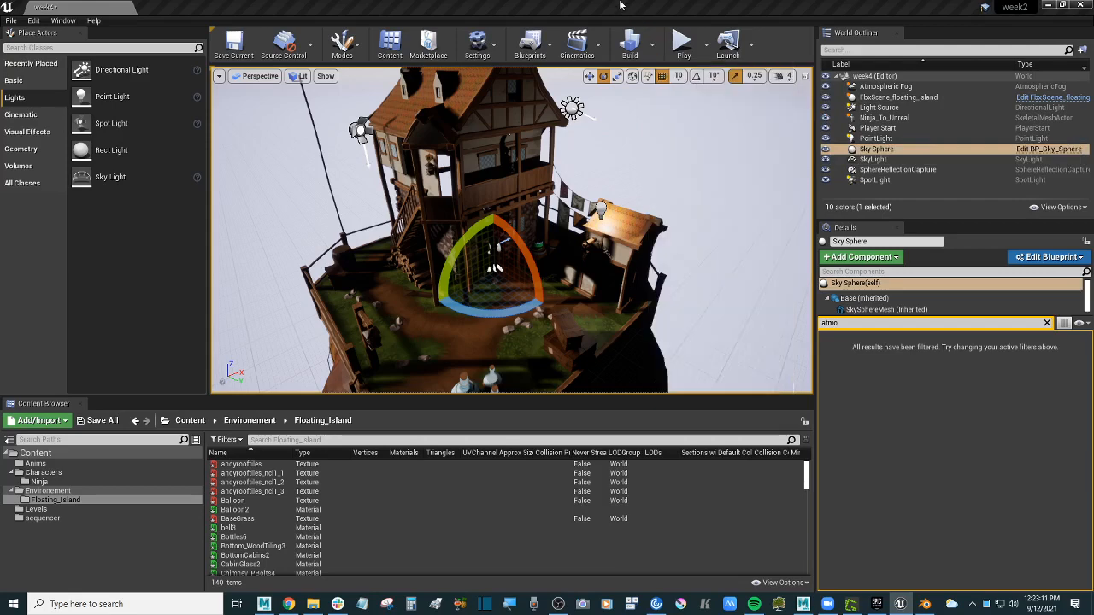
left_click(632, 52)
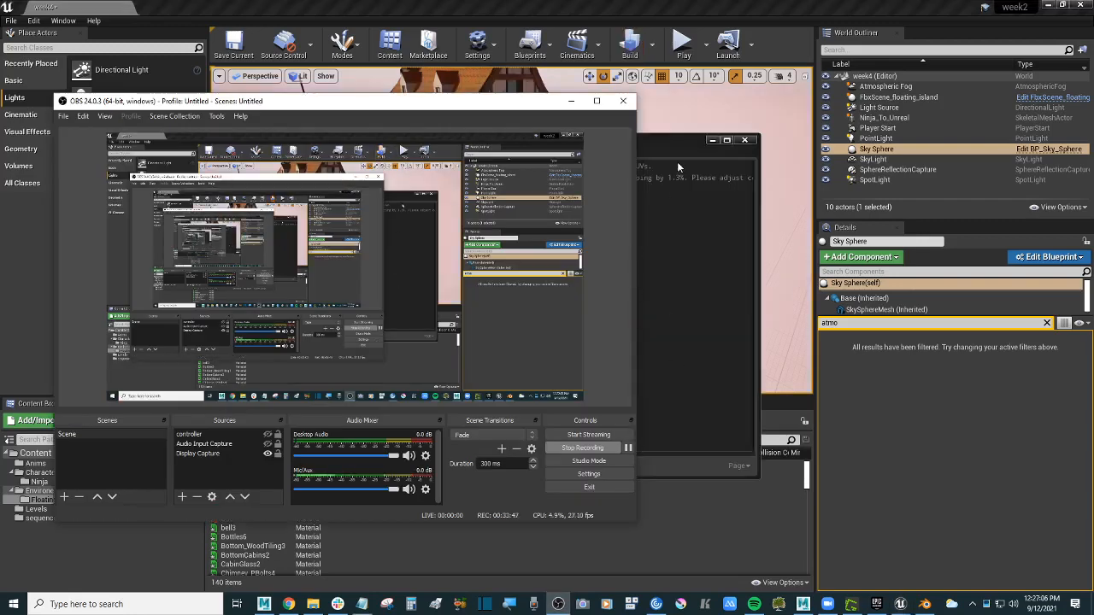
- Review the Lighting Results entries for the Platform_WoodTiling mesh in the Message Log and close the log
left_click(668, 142)
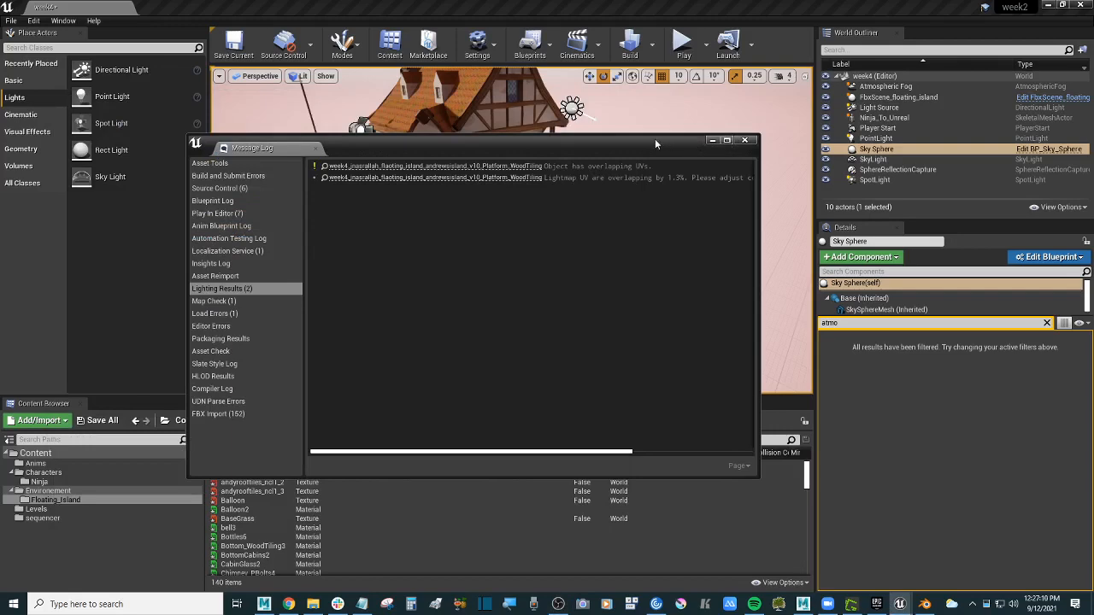
left_click_drag(655, 139, 625, 150)
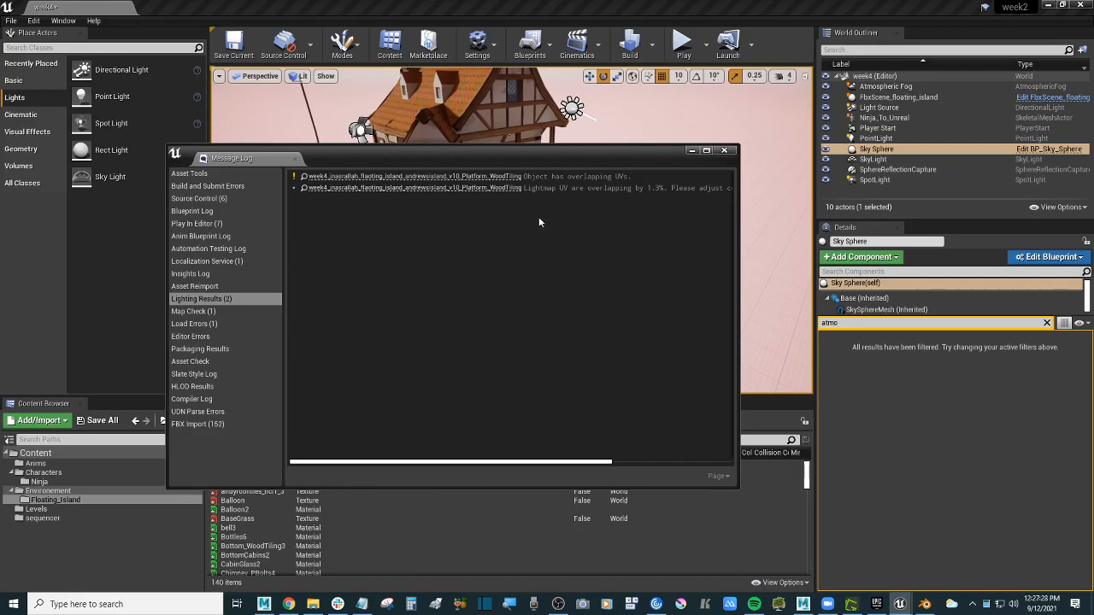
left_click(625, 190)
left_click(617, 178)
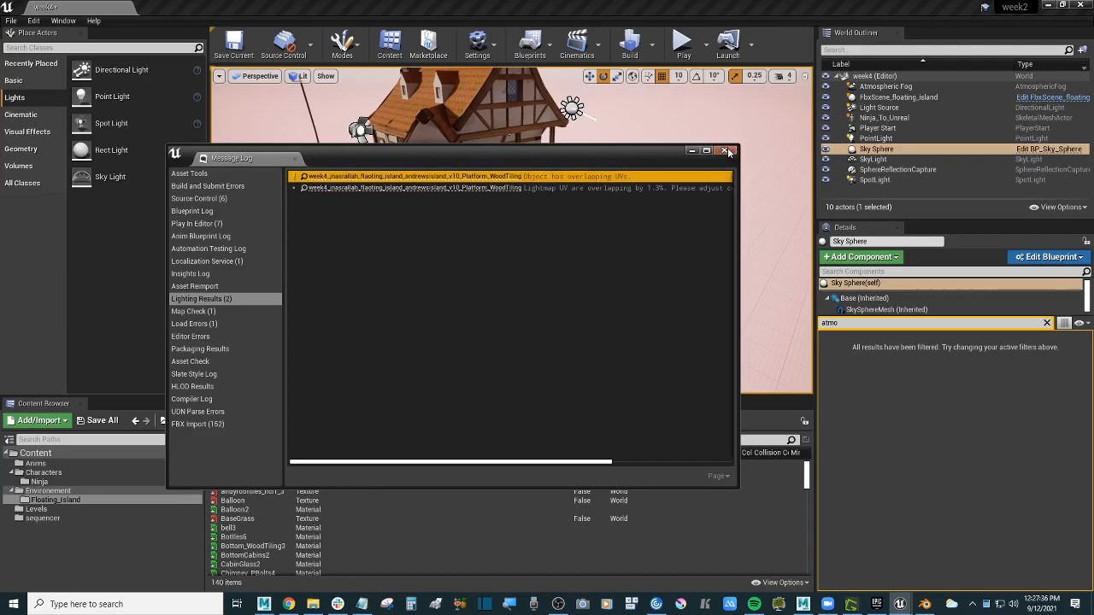
left_click(728, 152)
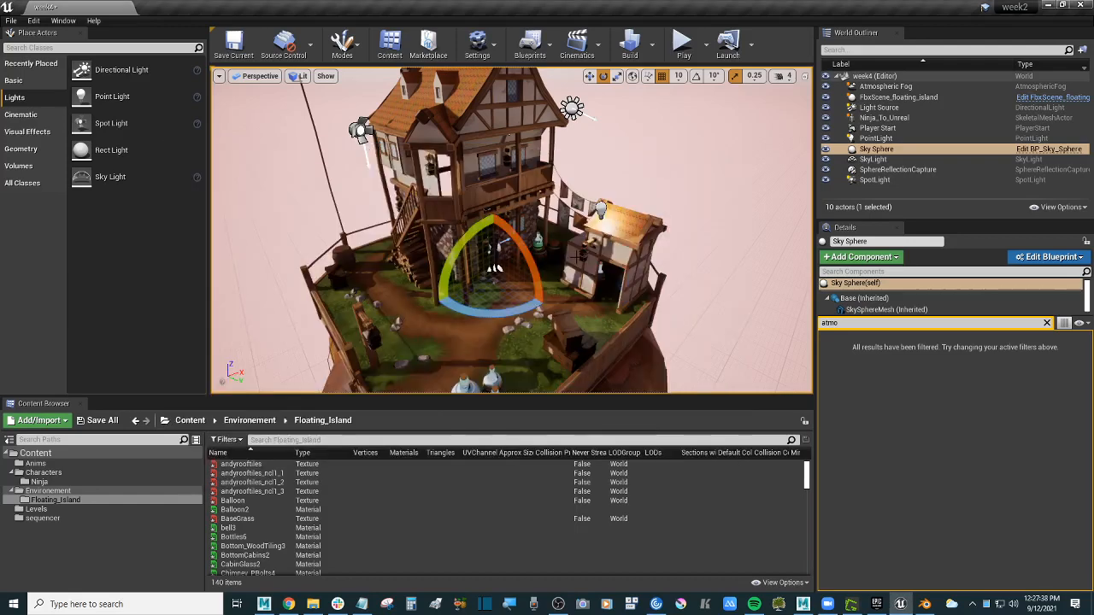
- Select the Point Light above the small shed's roof and clear the "atmo" filter from its details
left_click_drag(553, 255, 517, 265, "alt")
mouse_move(517, 265)
right_mouse_down()
mouse_move(502, 304)
mouse_move(494, 270)
mouse_move(469, 275)
mouse_move(523, 259)
mouse_move(499, 264)
right_mouse_up()
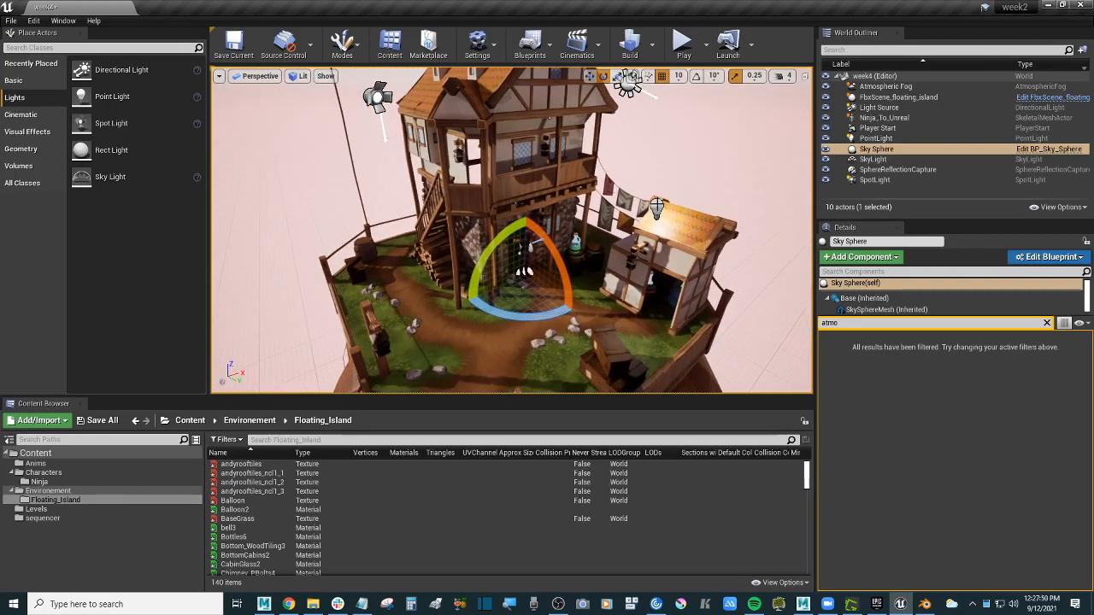
left_click(656, 207)
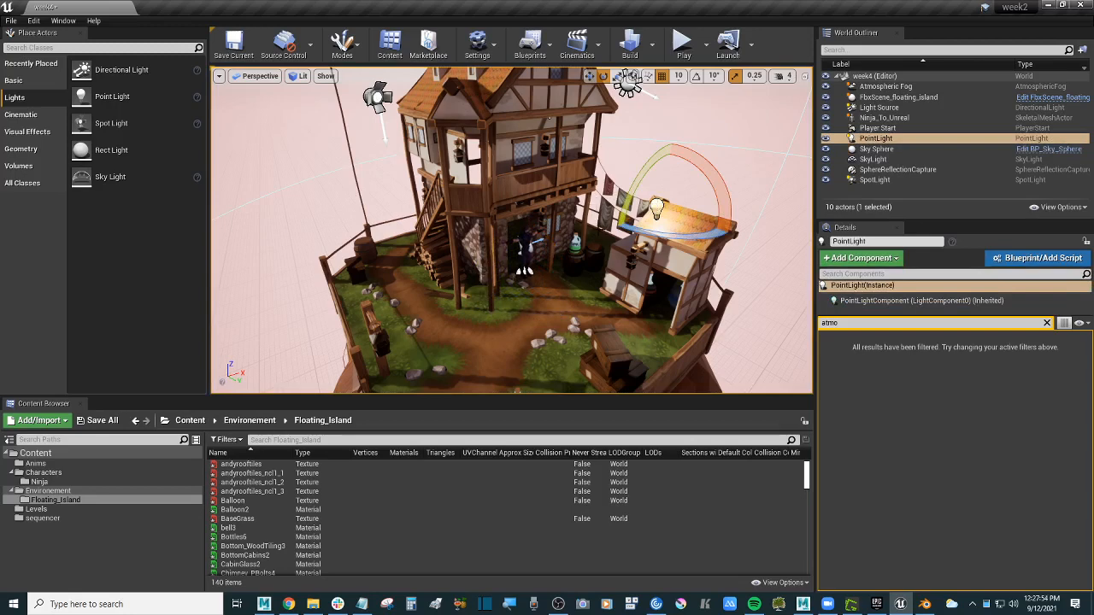
mouse_move(568, 209)
right_mouse_down()
mouse_move(560, 99)
mouse_move(599, 208)
mouse_move(580, 201)
mouse_move(588, 205)
right_mouse_up()
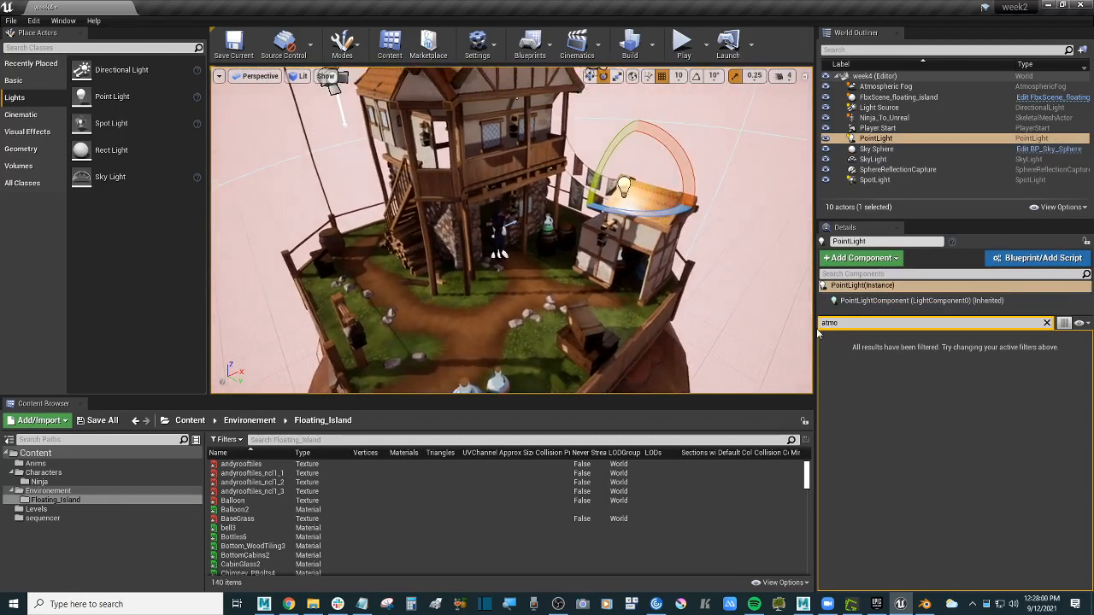
left_click(1047, 323)
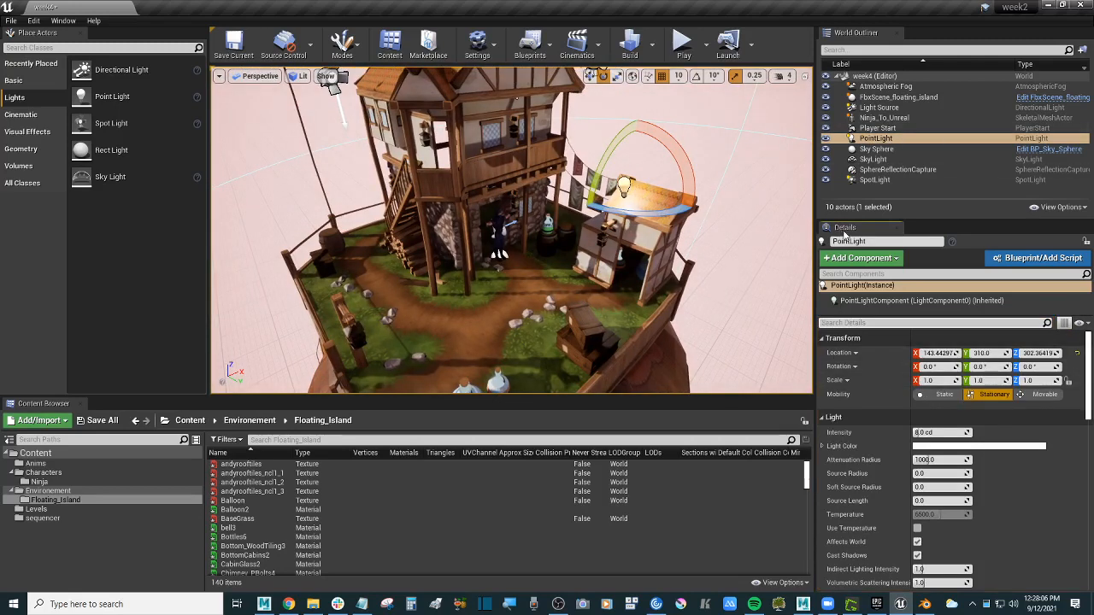
left_click(876, 128)
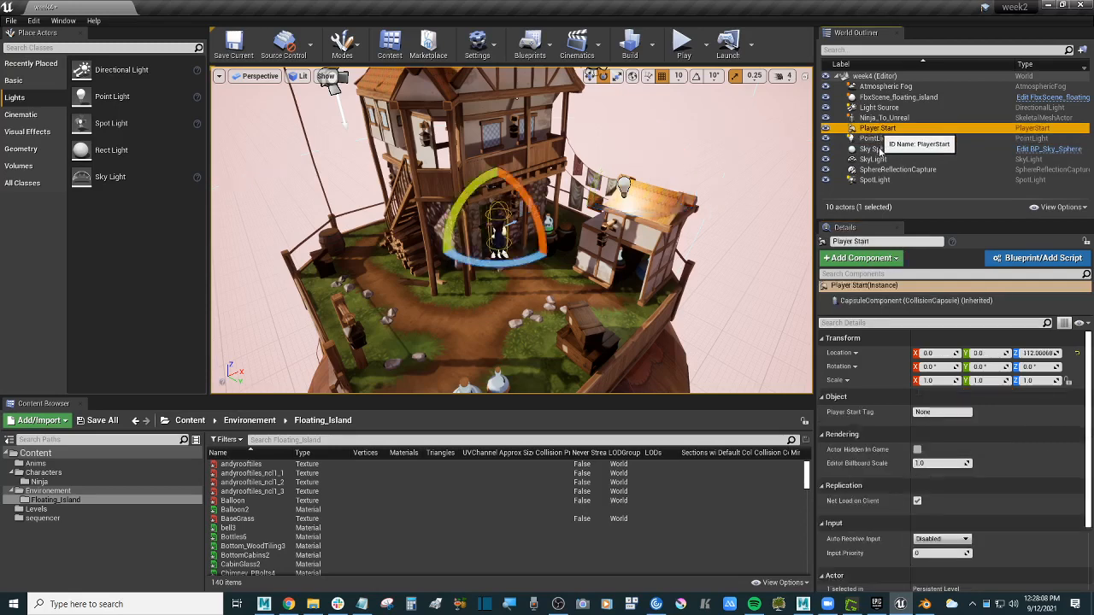
left_click(875, 138)
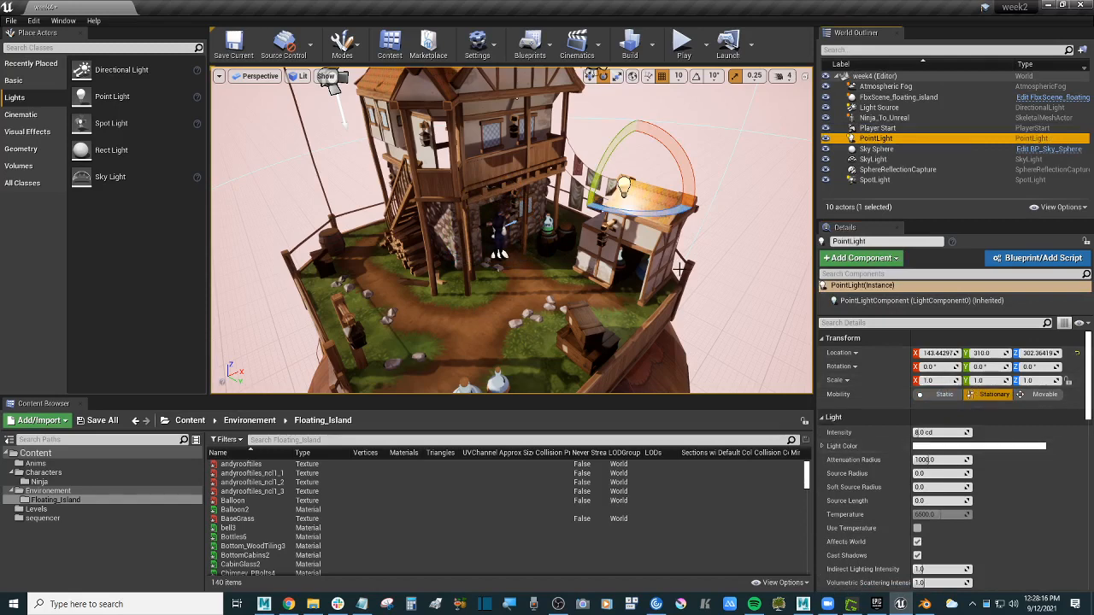
- Lower the Point Light from above the shed's roof to the hanging lantern, at about Y 280 and Z 132
key("w")
right_click_drag(596, 257, 617, 248)
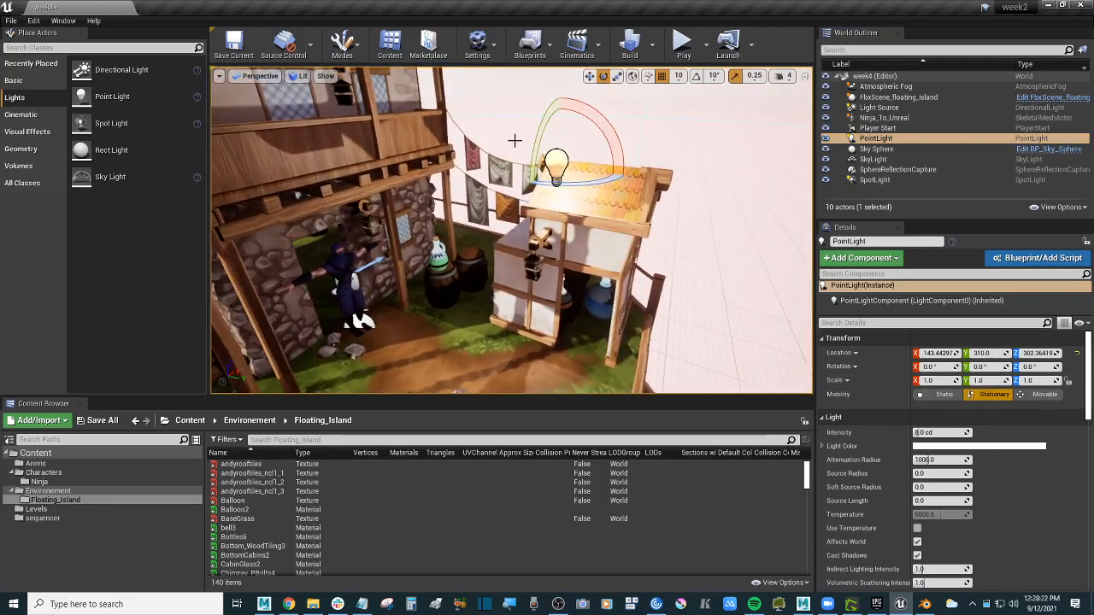
key("w")
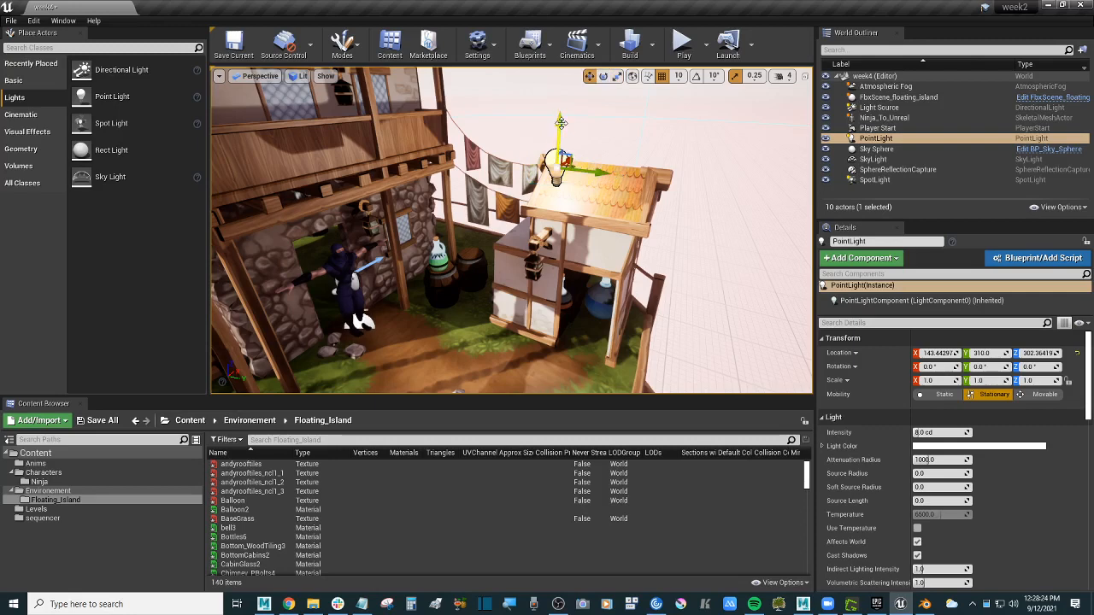
left_click_drag(560, 128, 549, 226)
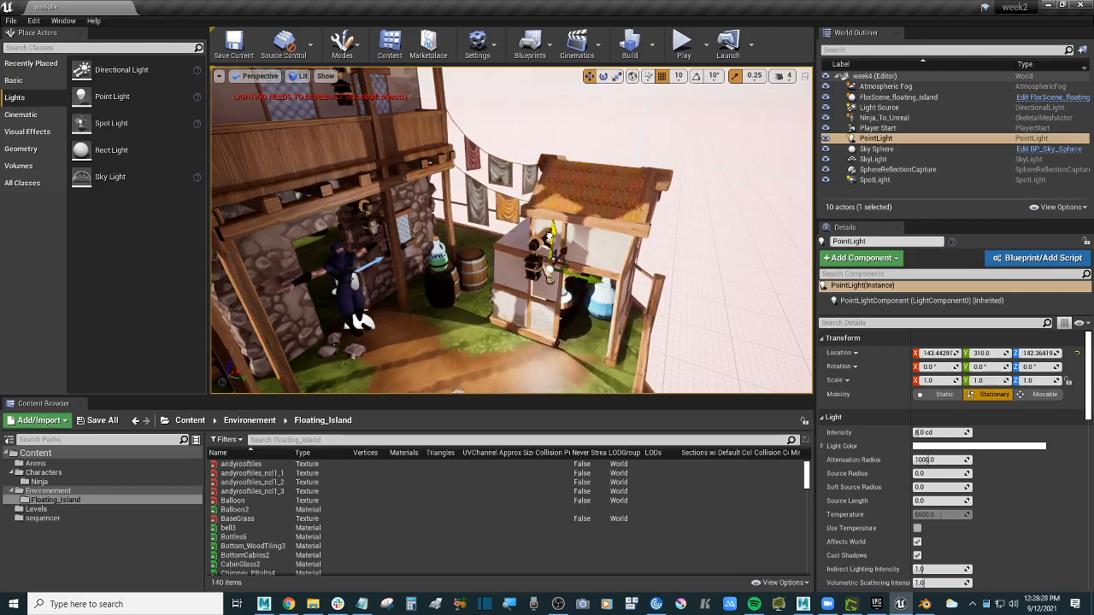
left_click_drag(603, 278, 561, 279)
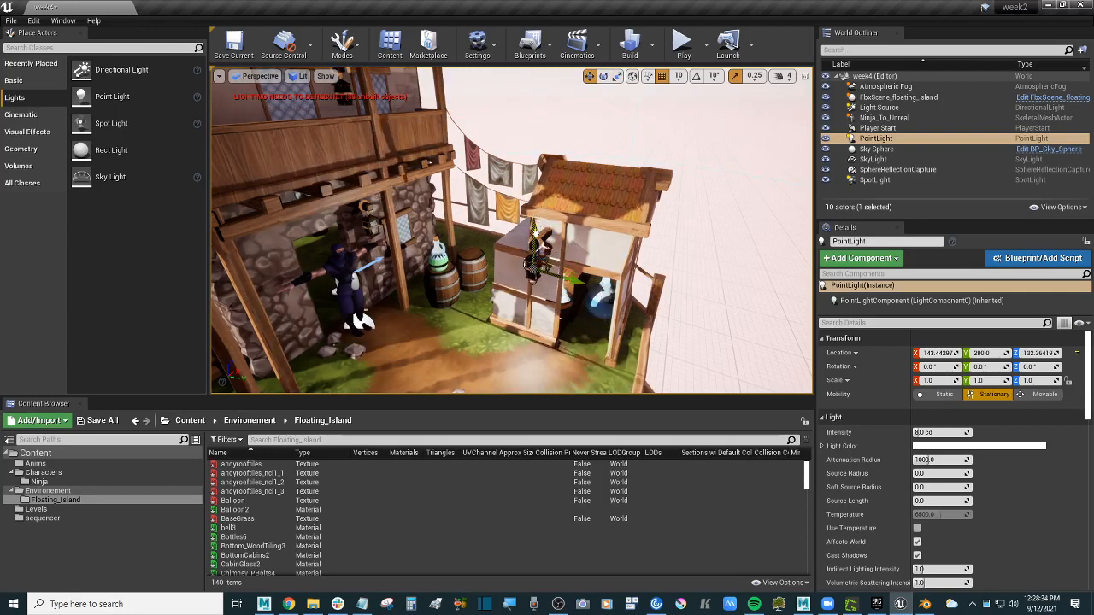
left_click_drag(533, 226, 534, 233)
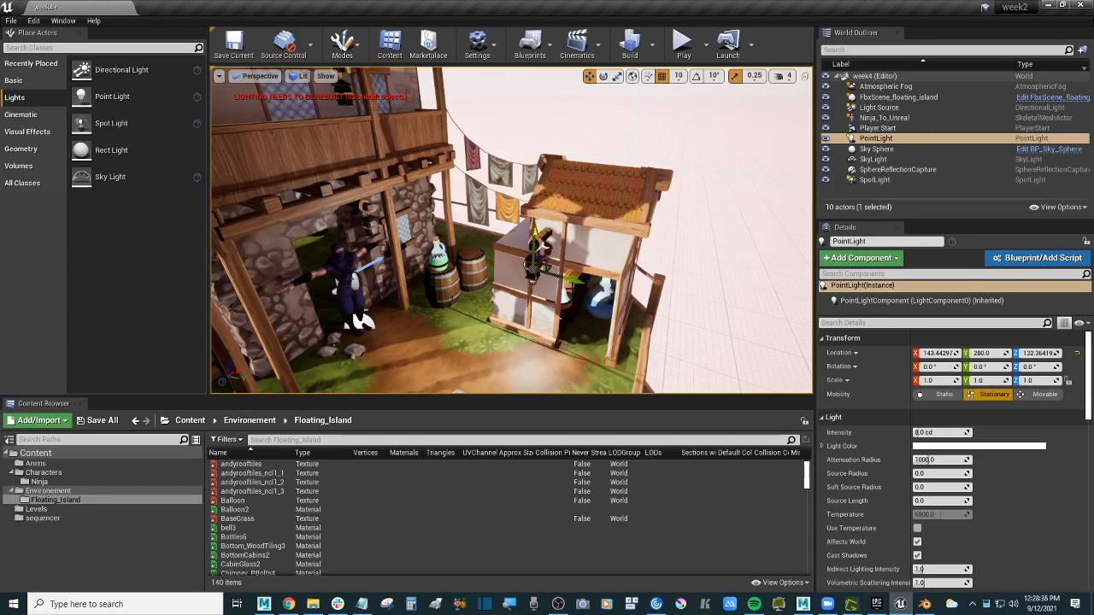
- Shift the Point Light sideways along the Y axis beside the shed's lantern to Y 300
key("w")
right_click_drag(576, 279, 583, 308)
key("s")
key("w")
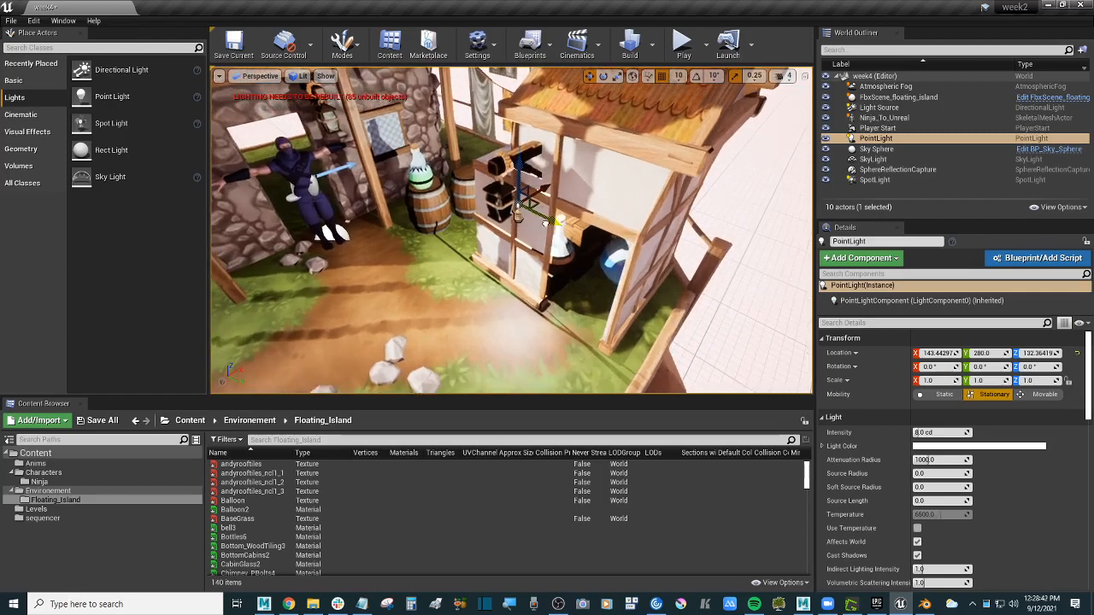
left_click_drag(545, 224, 505, 248)
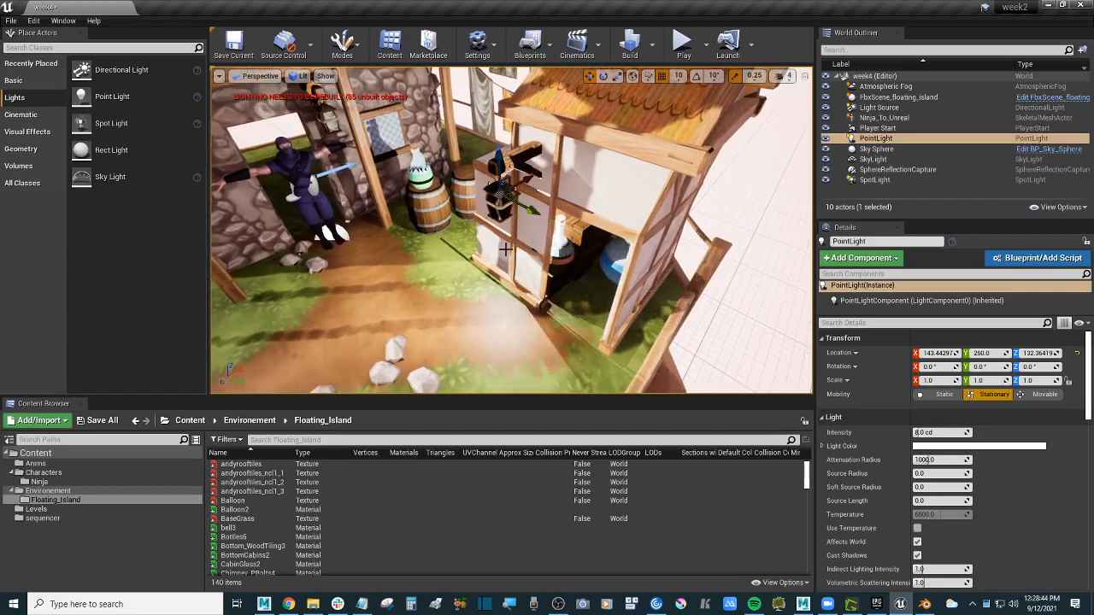
key("a")
right_click_drag(506, 249, 564, 246)
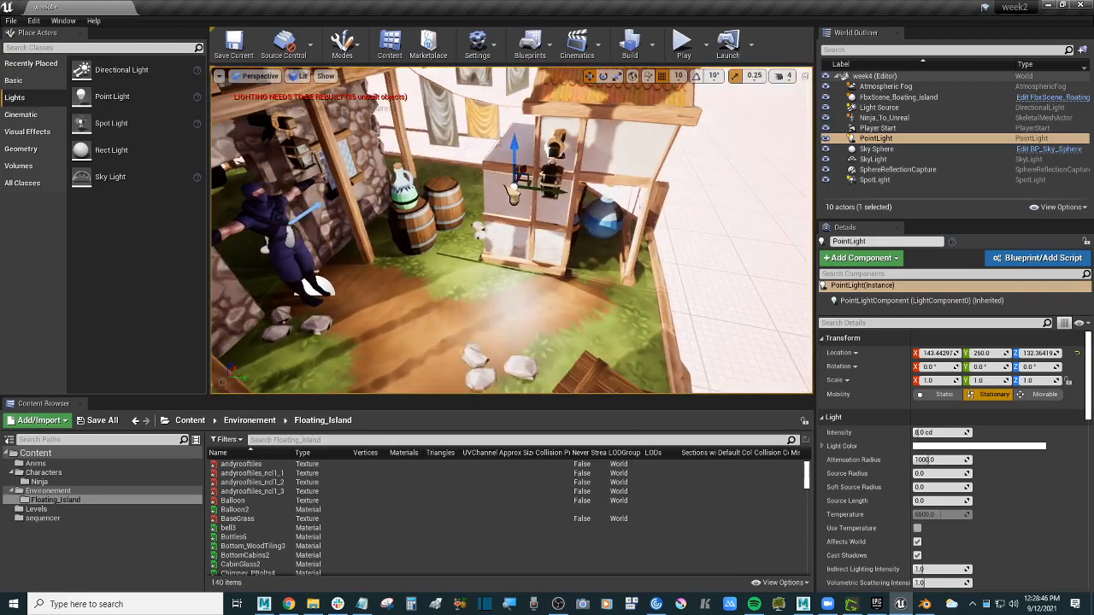
left_click_drag(538, 190, 620, 197)
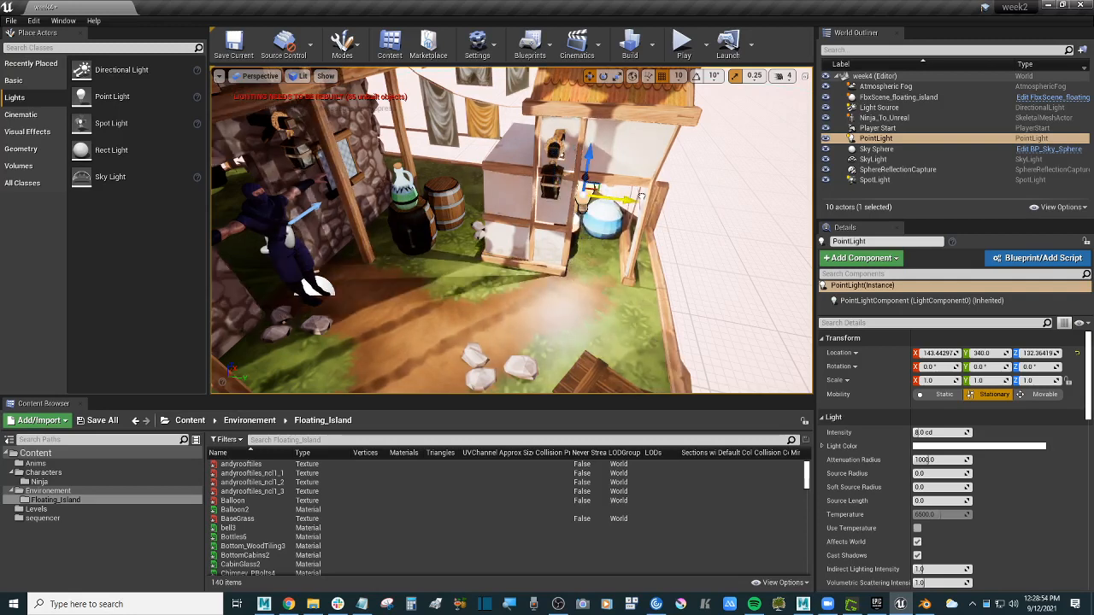
left_click_drag(621, 199, 608, 201)
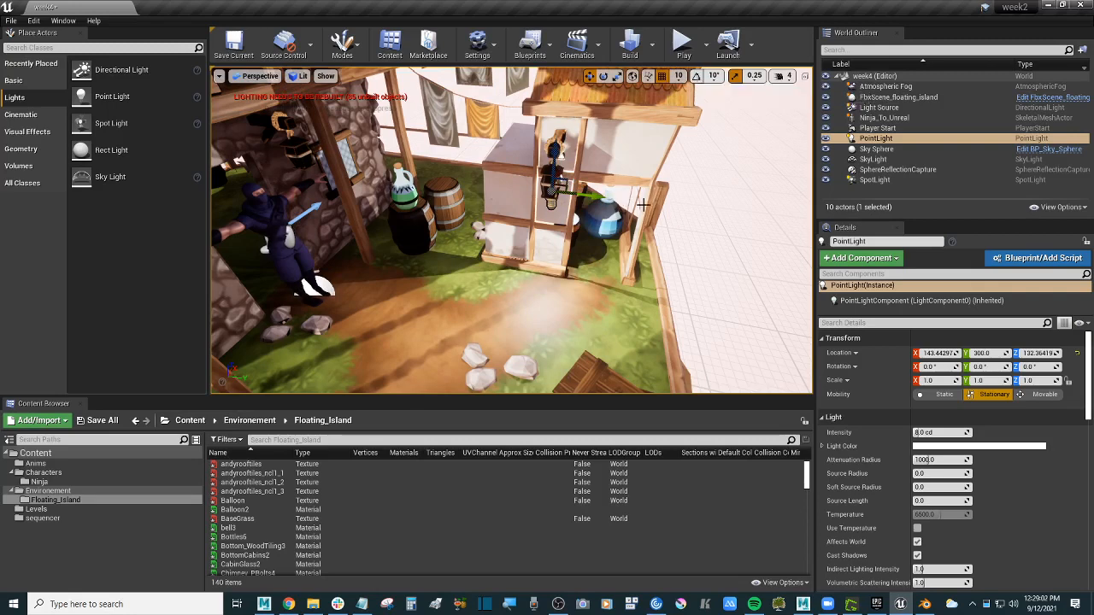
key("w")
right_click_drag(637, 203, 636, 196)
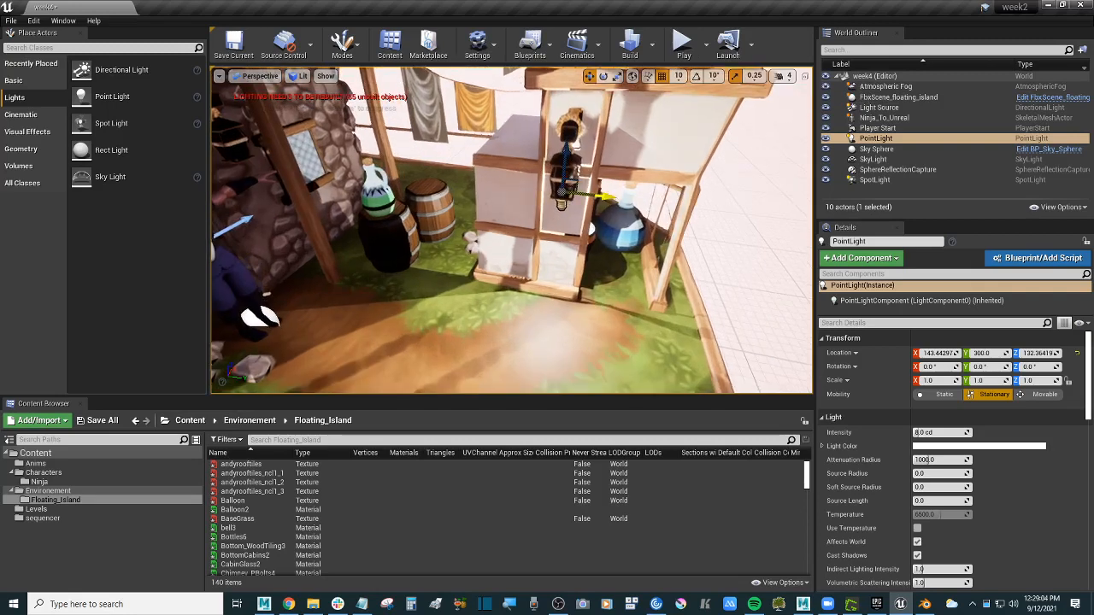
left_click_drag(615, 198, 618, 199)
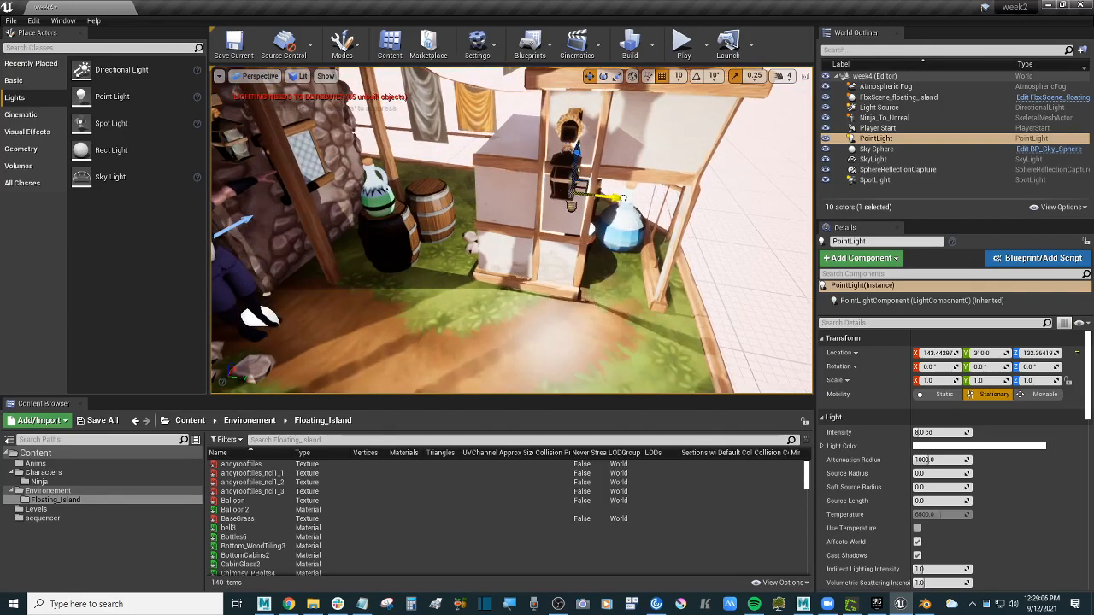
key("ctrl+z")
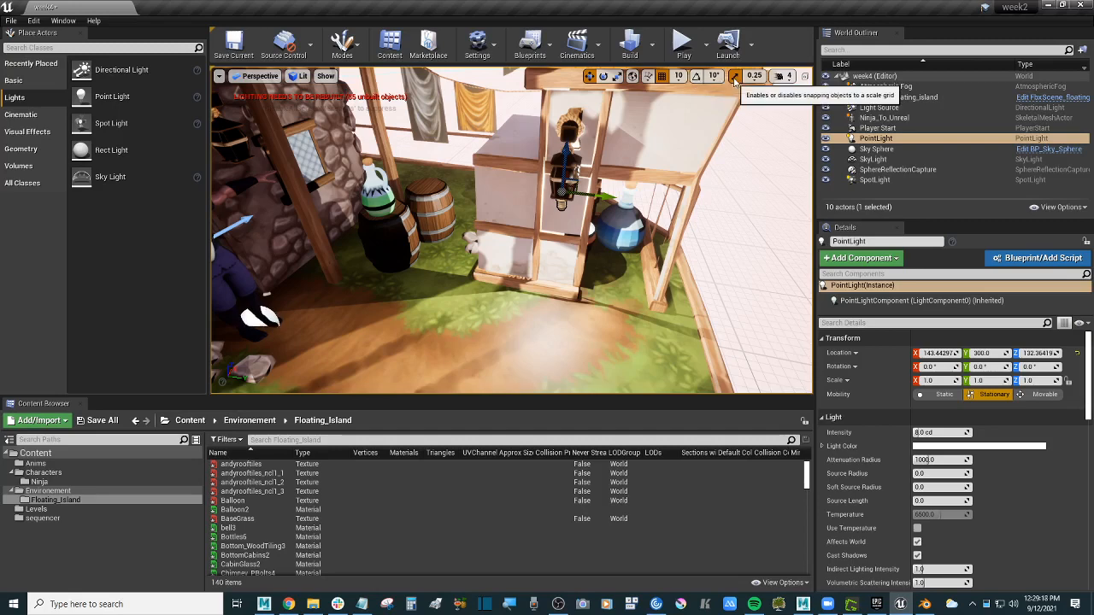
scroll(633, 209, "up", 3)
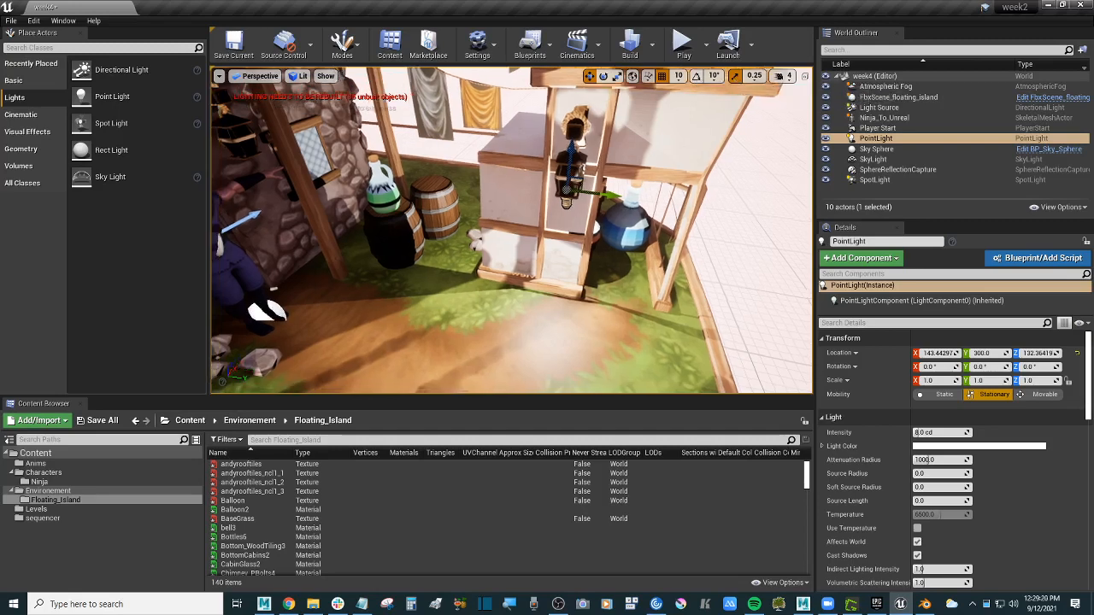
key("e")
left_click_drag(628, 190, 603, 130)
key("ctrl+z")
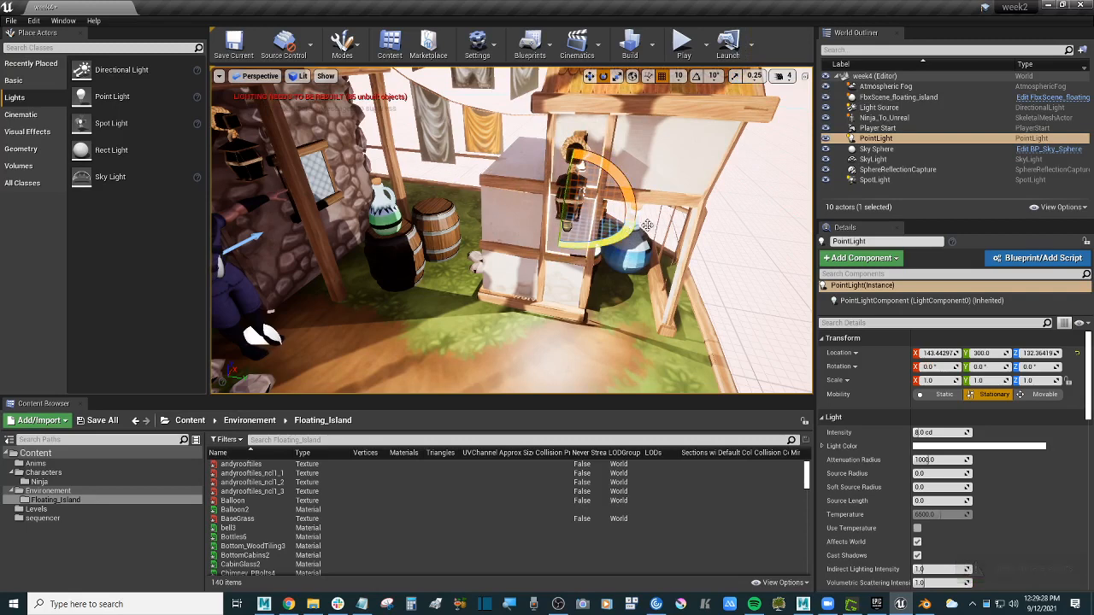
- Turn off position grid snapping and nudge the Point Light along the Y axis to about 301
left_click(590, 75)
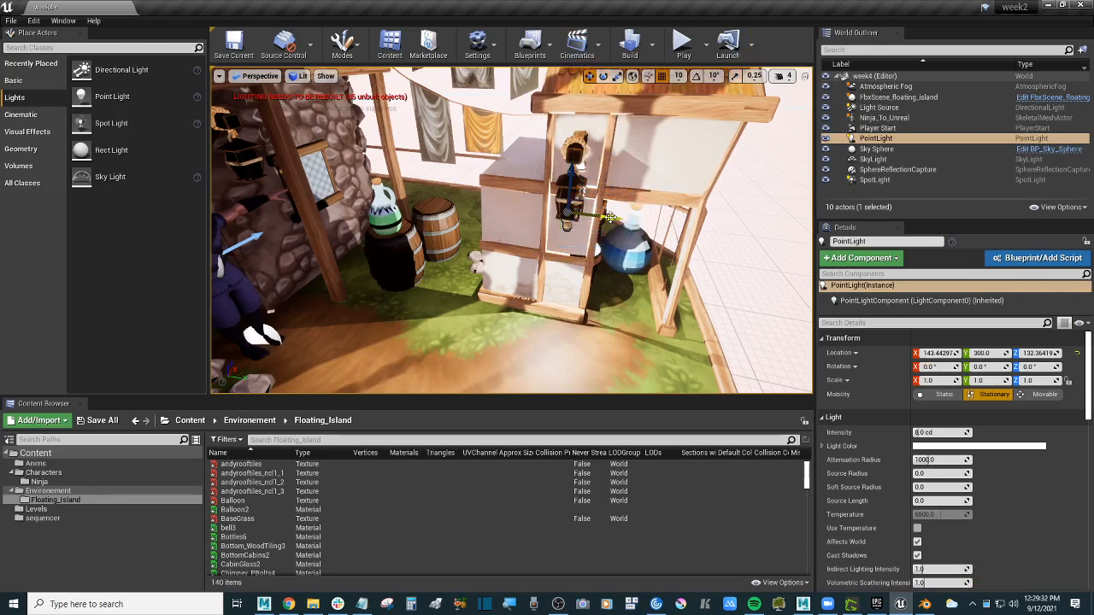
mouse_move(610, 220)
left_mouse_down()
mouse_move(661, 223)
mouse_move(609, 228)
left_mouse_up()
right_click_drag(641, 233, 633, 229)
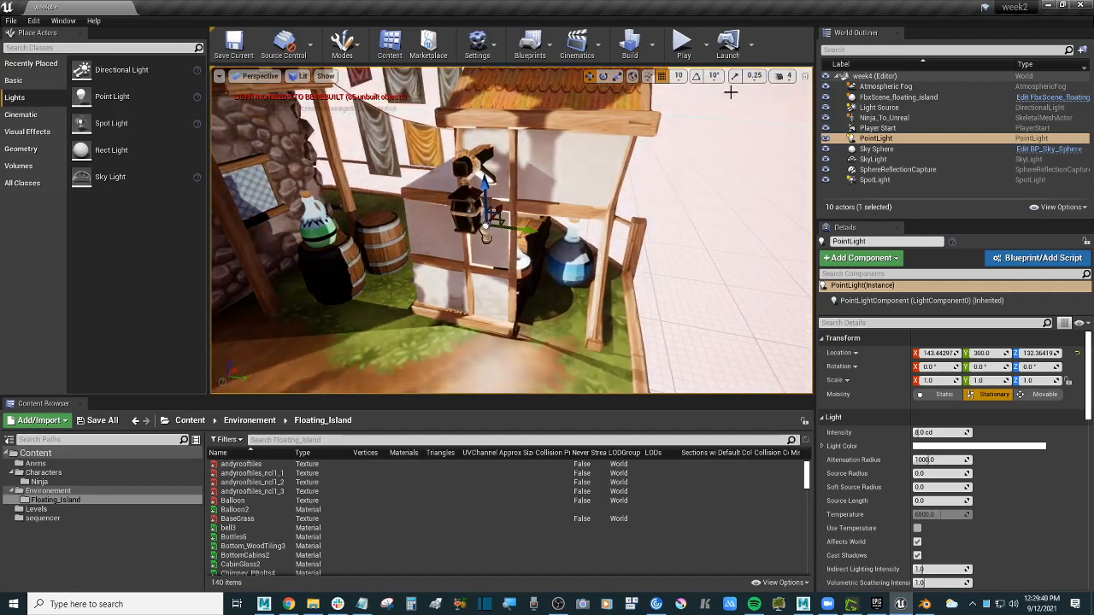
left_click(661, 78)
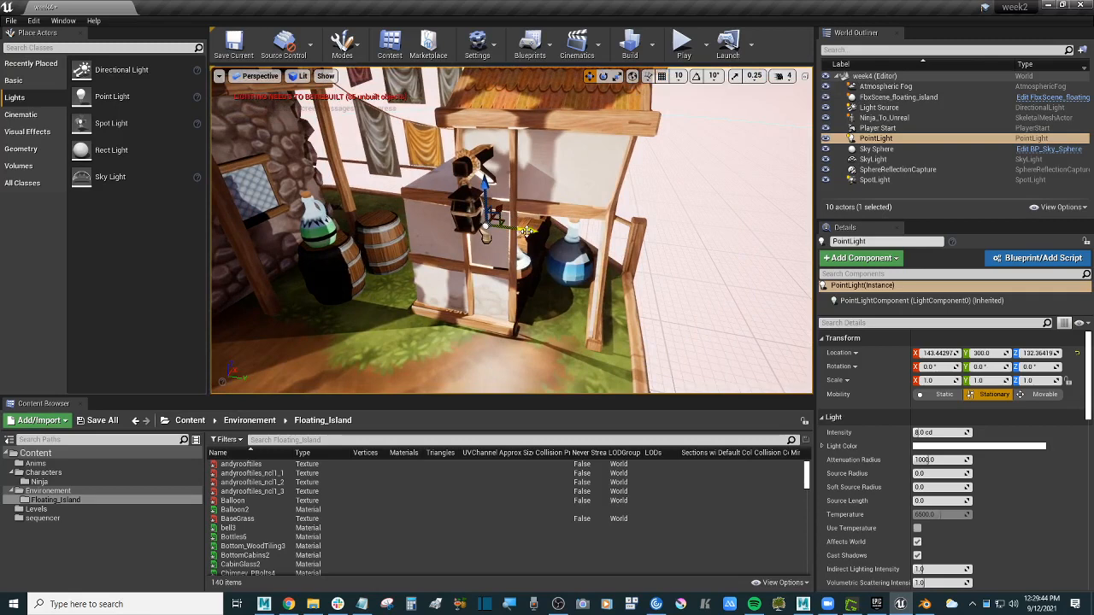
left_click_drag(526, 229, 521, 230)
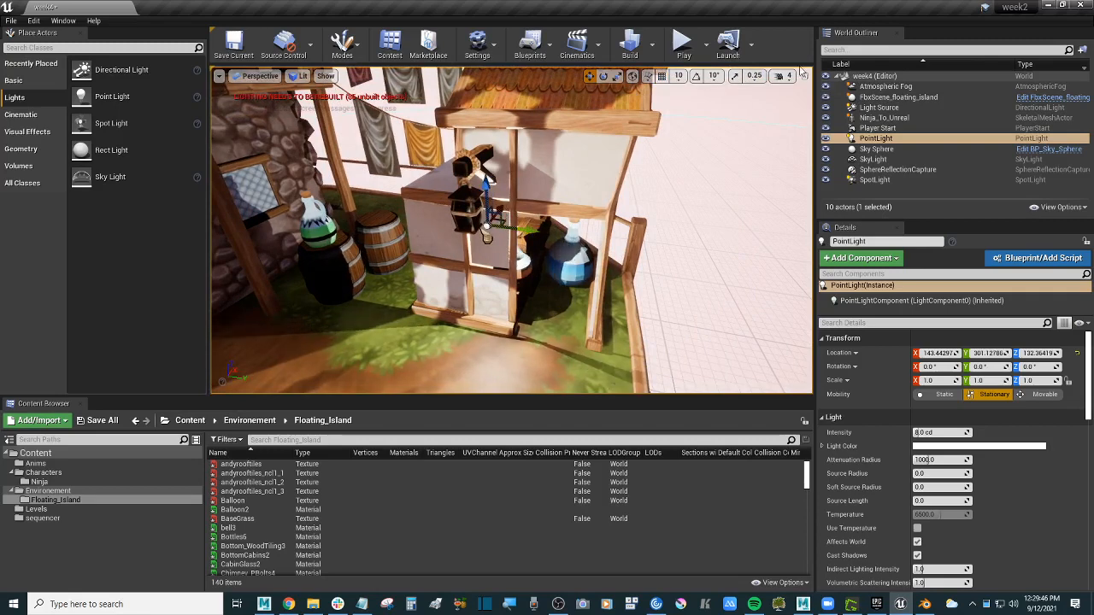
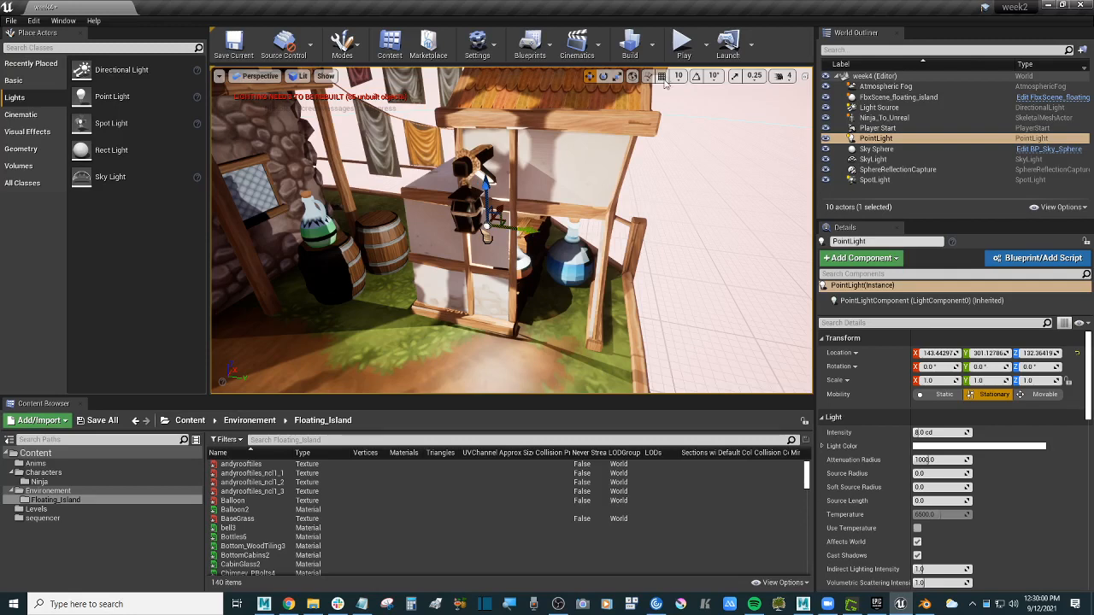
- Enable scale snapping and position the Point Light just below the shed's hanging lantern, at about X 89 and Y 304
left_click(736, 76)
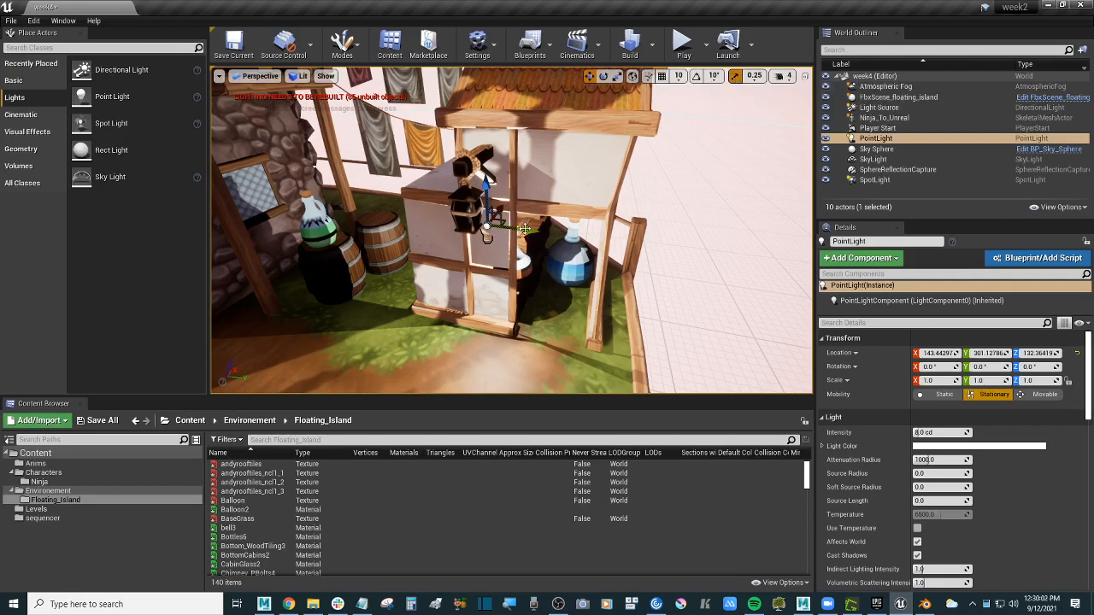
left_click_drag(524, 228, 500, 234)
right_click_drag(496, 239, 524, 236)
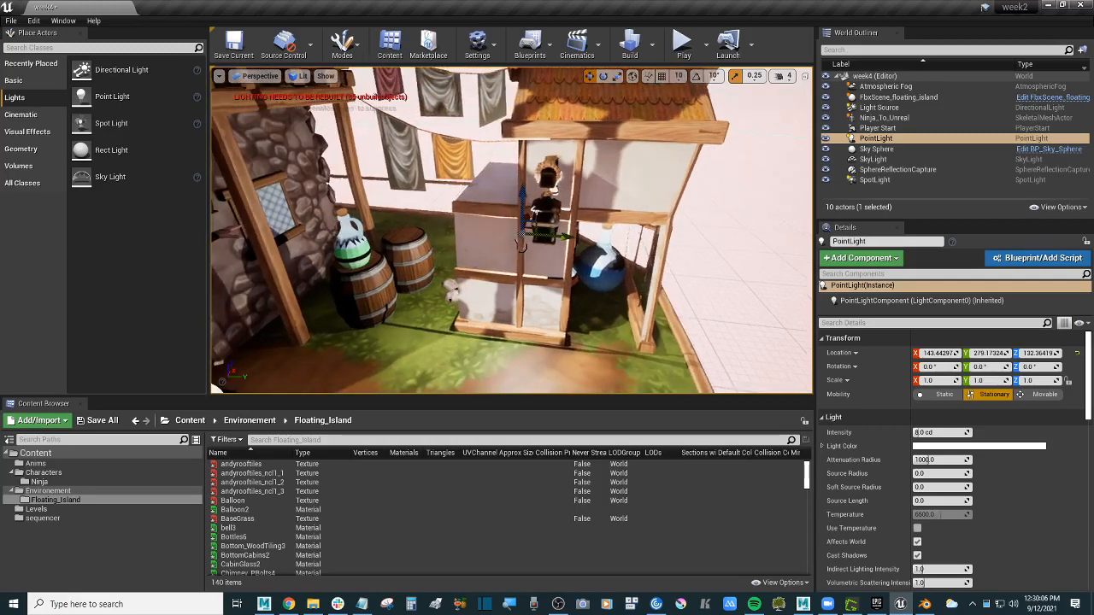
left_click_drag(573, 238, 595, 240)
left_click_drag(595, 240, 331, 238, "alt")
left_click_drag(551, 339, 478, 339)
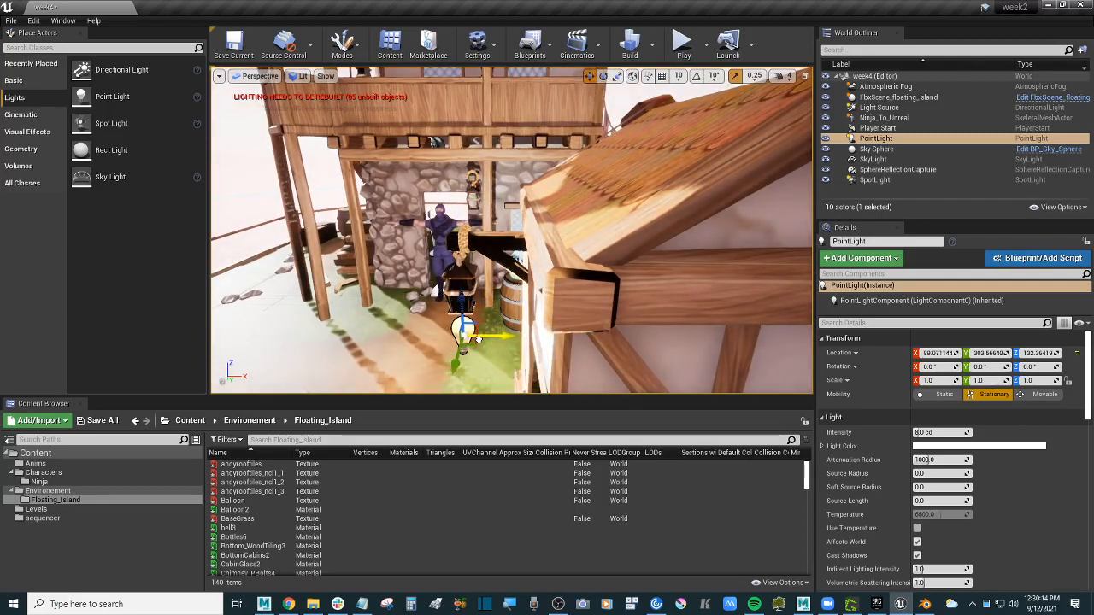
- Set the Point Light's intensity to 4 cd
left_click_drag(380, 306, 636, 273, "alt")
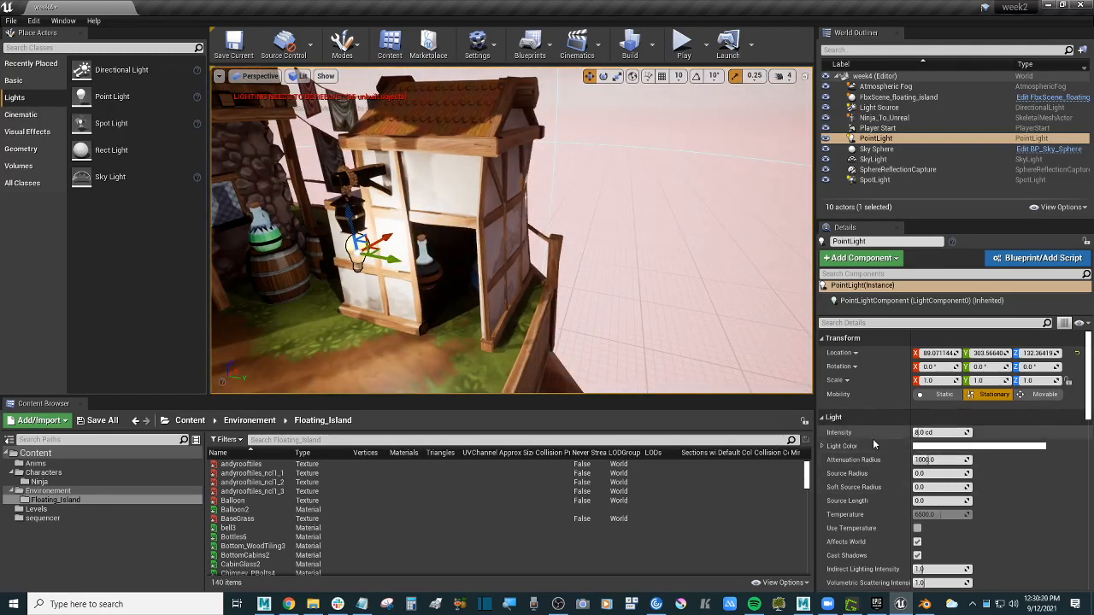
scroll(872, 439, "down", 2)
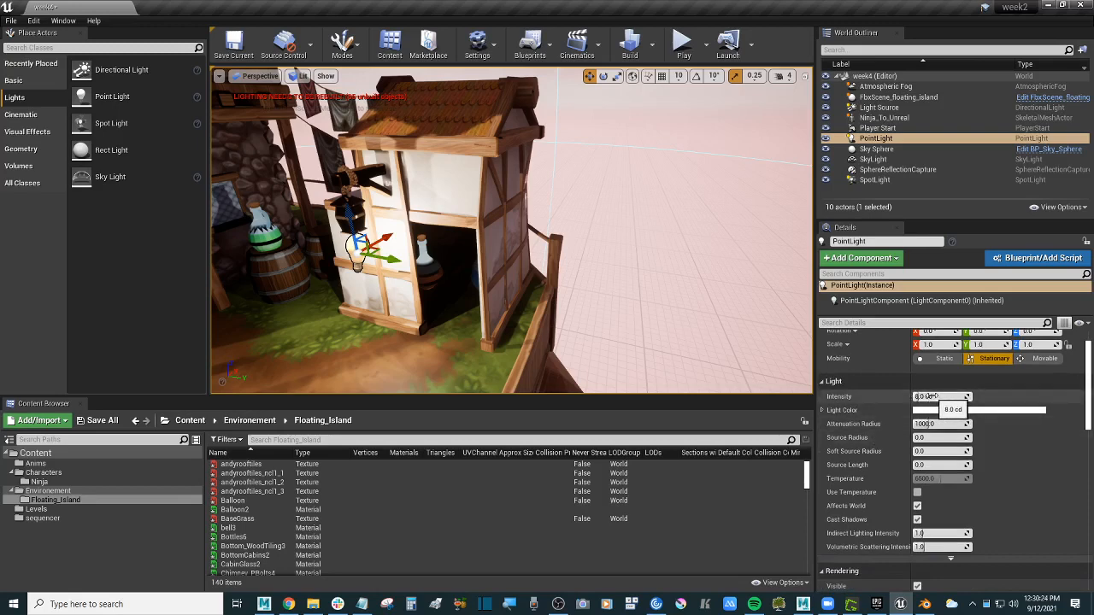
left_click(931, 397)
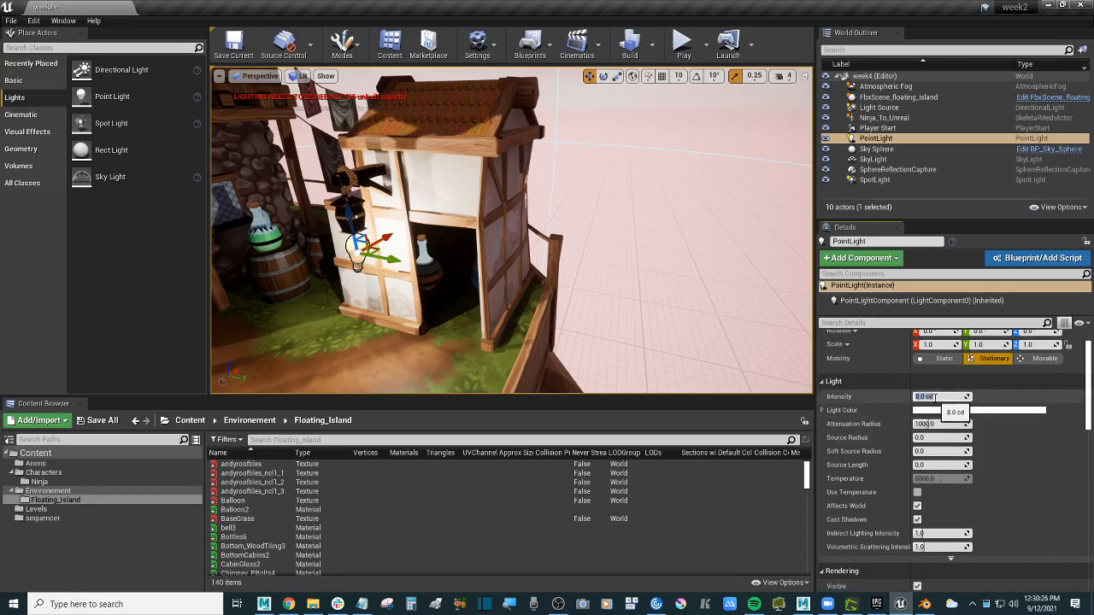
type("5")
key("Return")
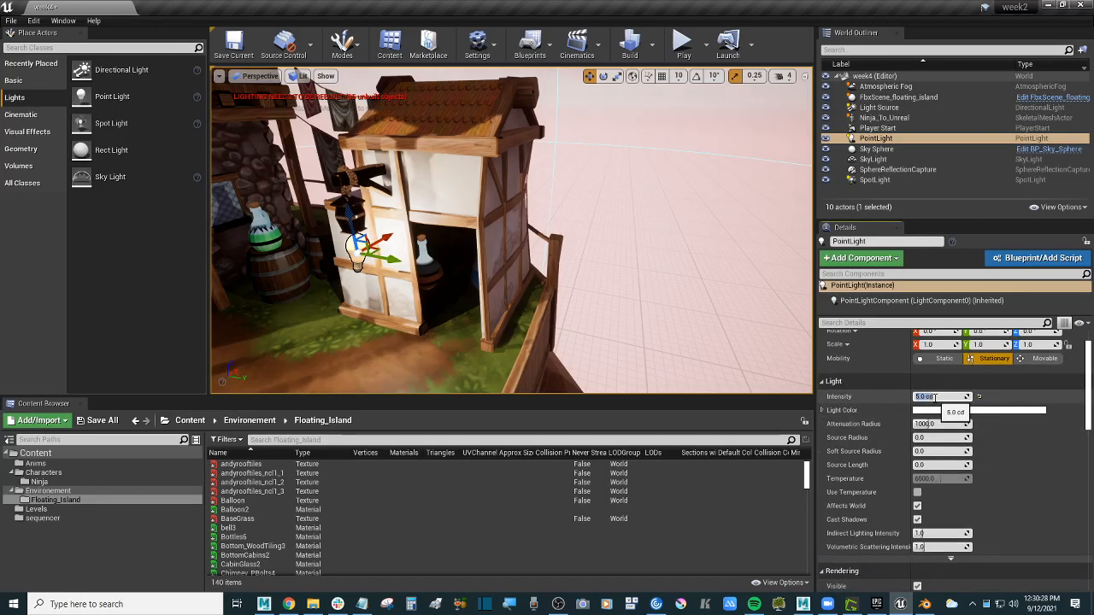
type("4")
key("Return")
- Change the Point Light's colour to a light violet-blue
left_click(993, 411)
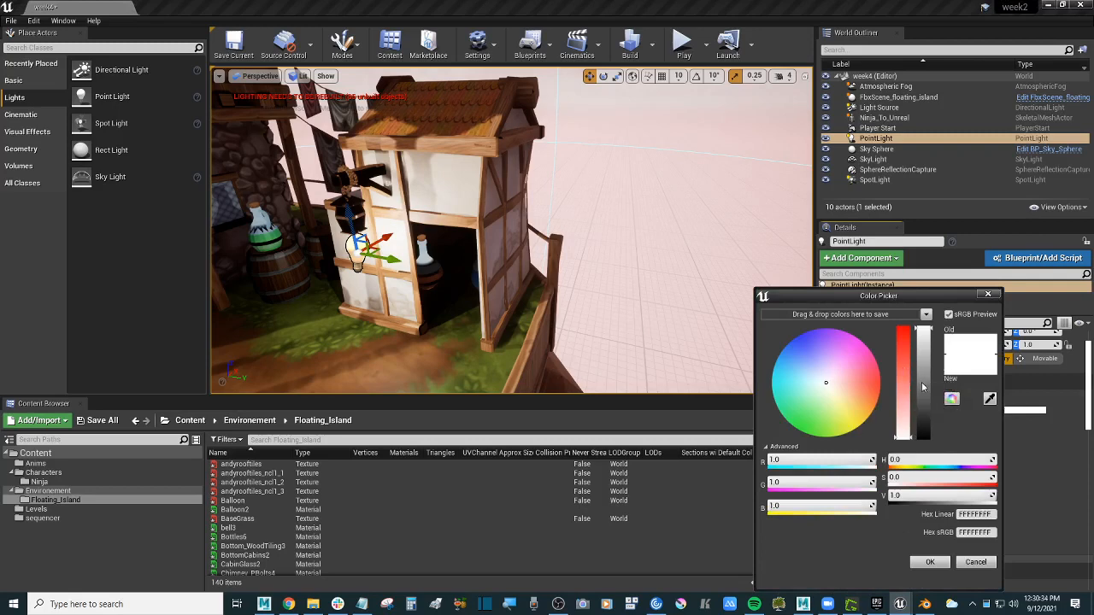
left_click_drag(844, 408, 806, 350)
left_click(989, 294)
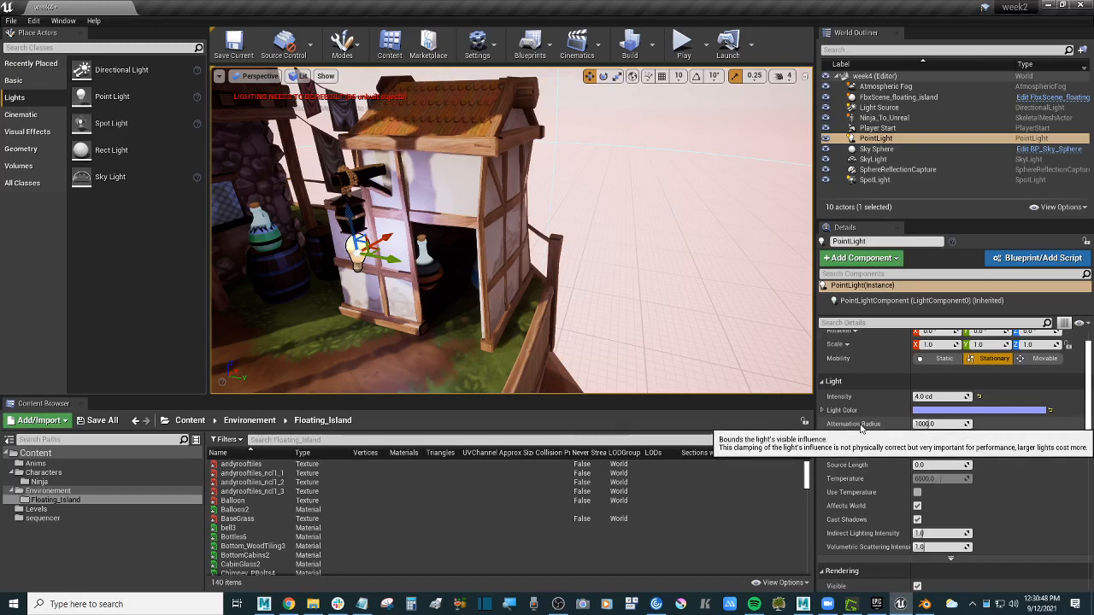
- Reduce the Point Light's attenuation radius to about 134.7 and raise its intensity to about 8.76 cd
left_click(921, 423)
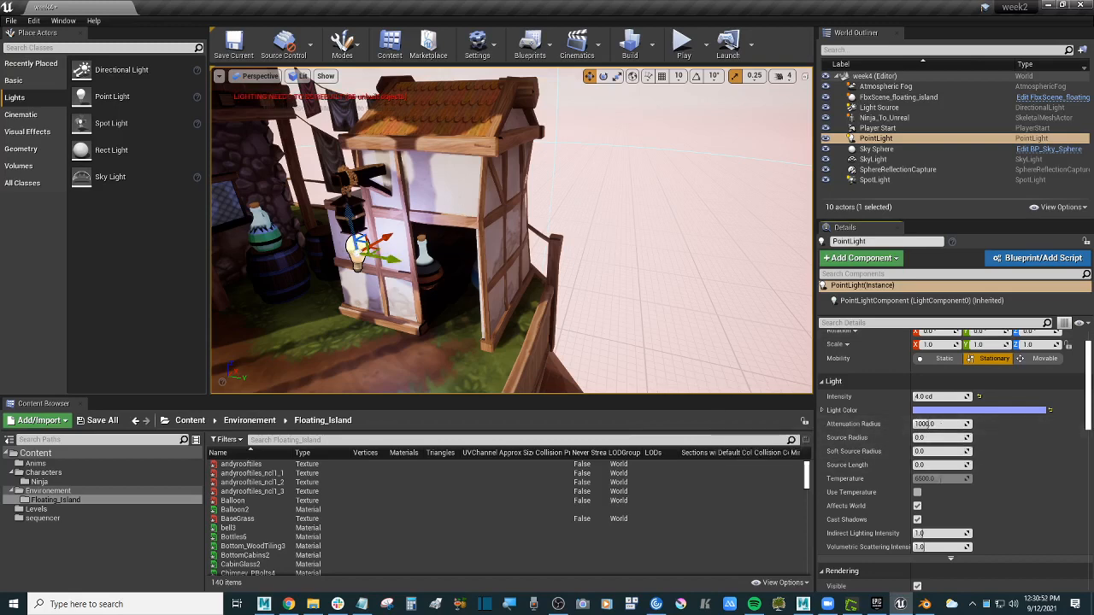
right_click_drag(476, 257, 440, 248)
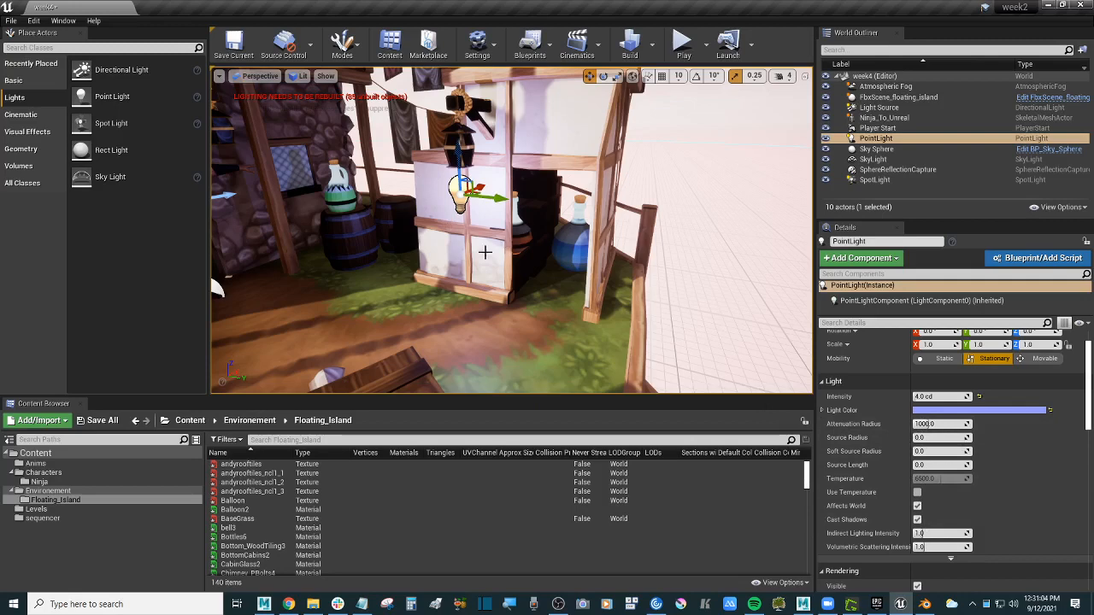
mouse_move(649, 273)
right_mouse_down()
mouse_move(617, 265)
mouse_move(649, 253)
right_mouse_up()
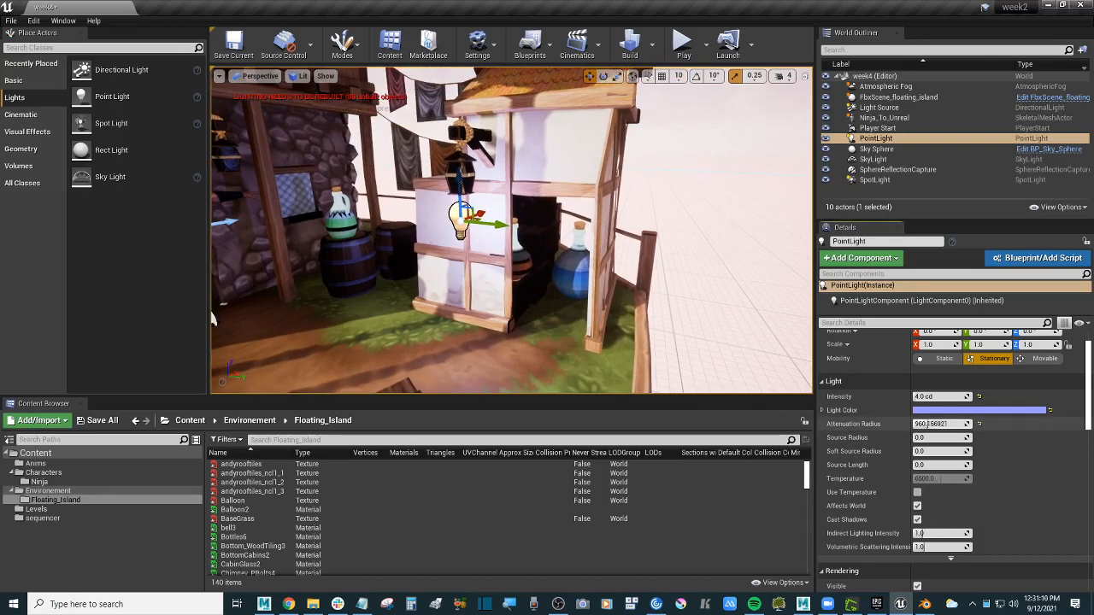
type("8")
key("Return")
left_click_drag(916, 424, 940, 424)
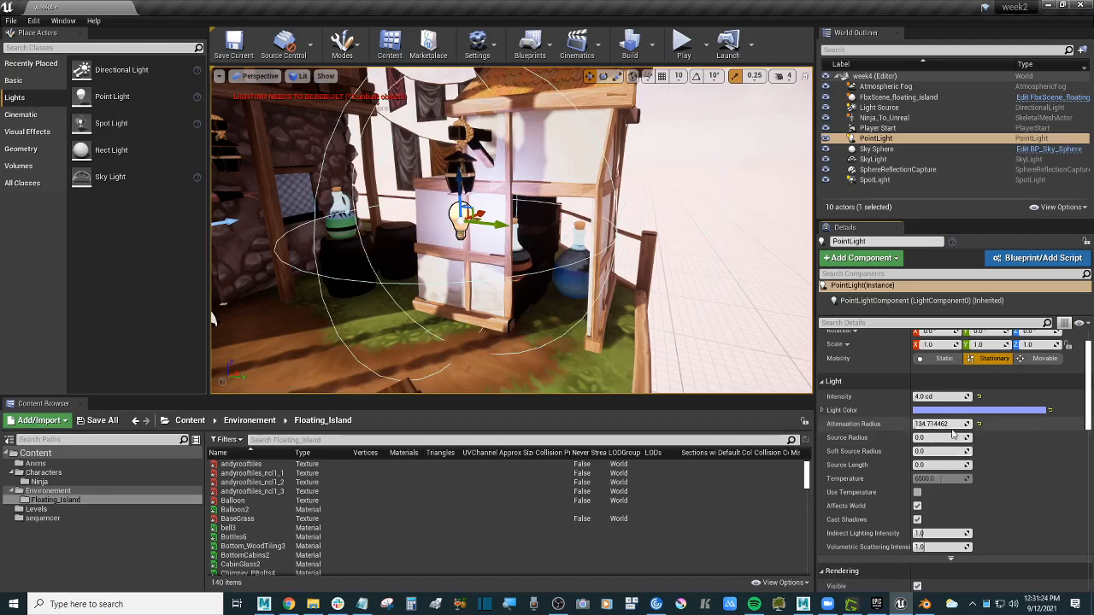
mouse_move(923, 397)
left_mouse_down()
mouse_move(939, 397)
mouse_move(916, 396)
left_mouse_up()
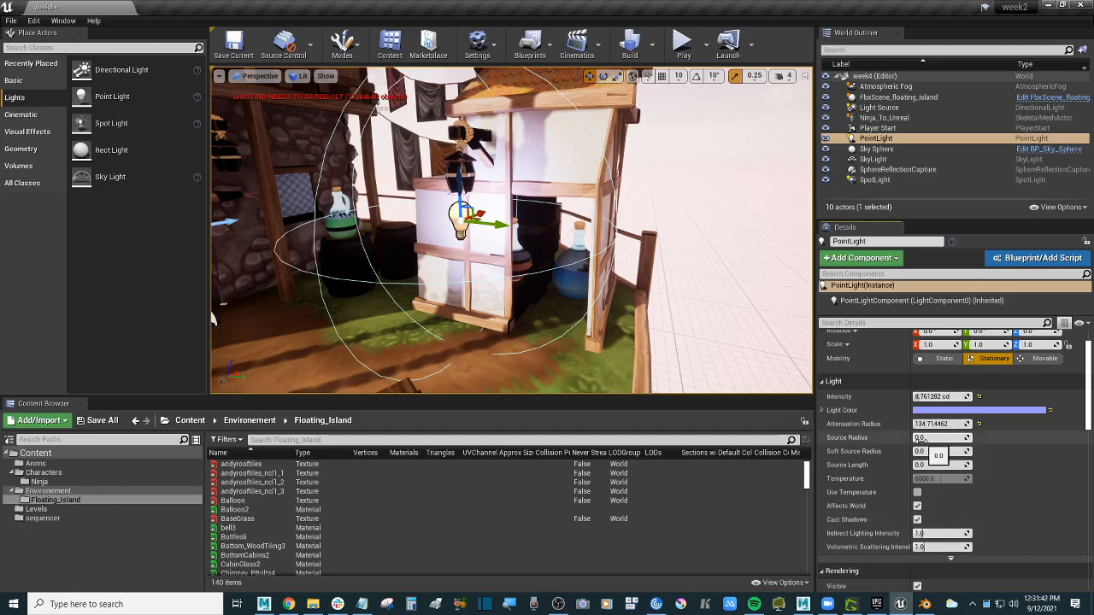
scroll(949, 444, "up", 2)
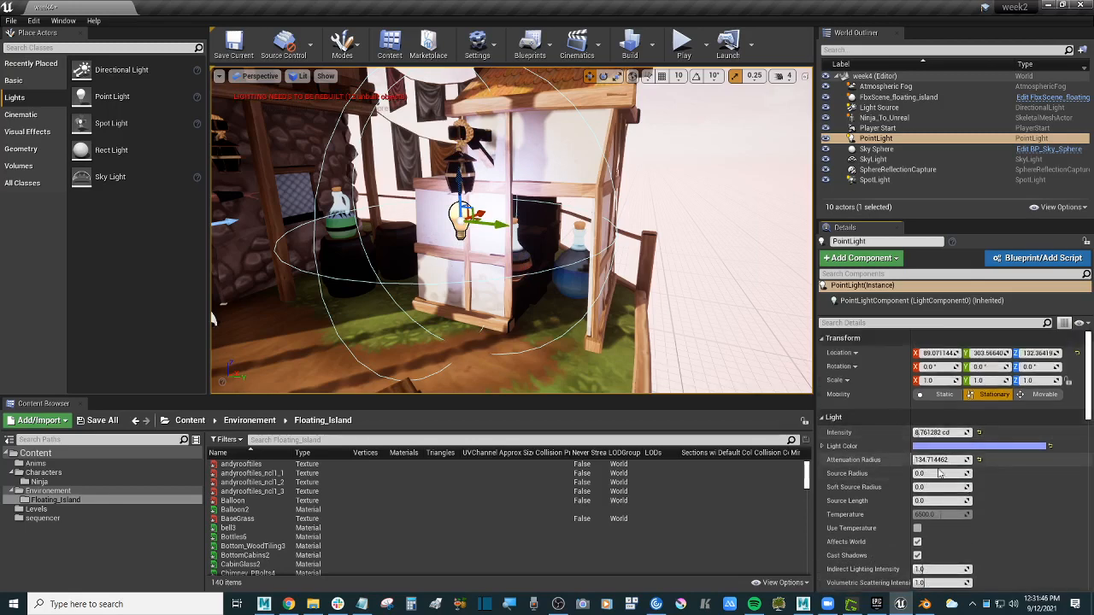
scroll(940, 472, "down", 5)
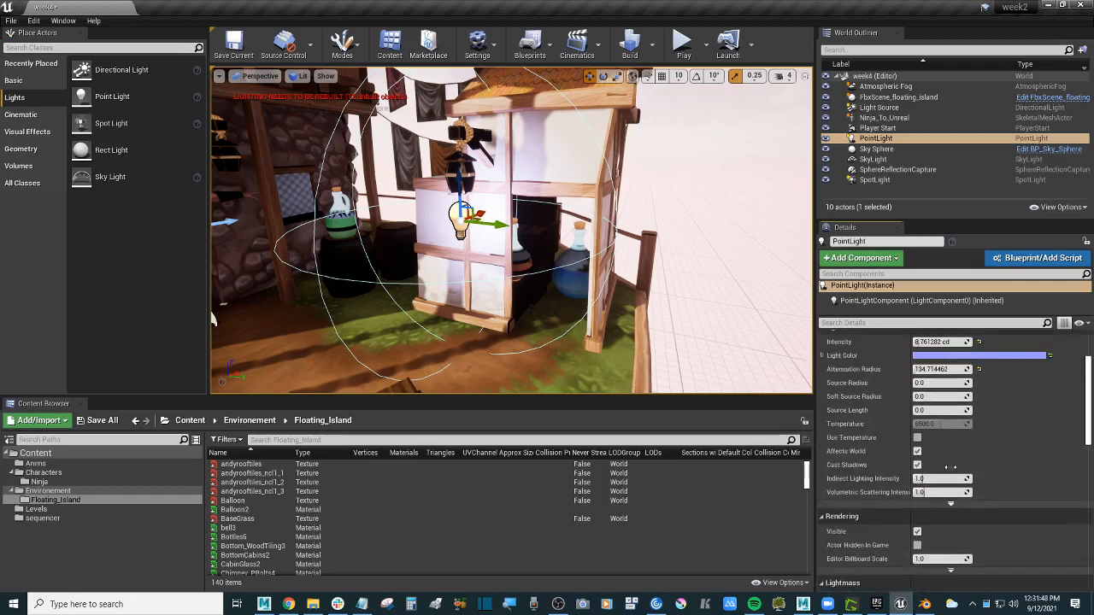
scroll(951, 467, "up", 3)
- Select the Spot Light and lower it from above the house roof to about balcony height
right_click_drag(560, 275, 342, 278)
key("s")
mouse_move(513, 256)
right_mouse_down()
mouse_move(499, 259)
mouse_move(521, 295)
mouse_move(556, 294)
mouse_move(519, 267)
mouse_move(516, 203)
mouse_move(534, 275)
mouse_move(541, 263)
mouse_move(517, 263)
right_mouse_up()
key("w")
key("s")
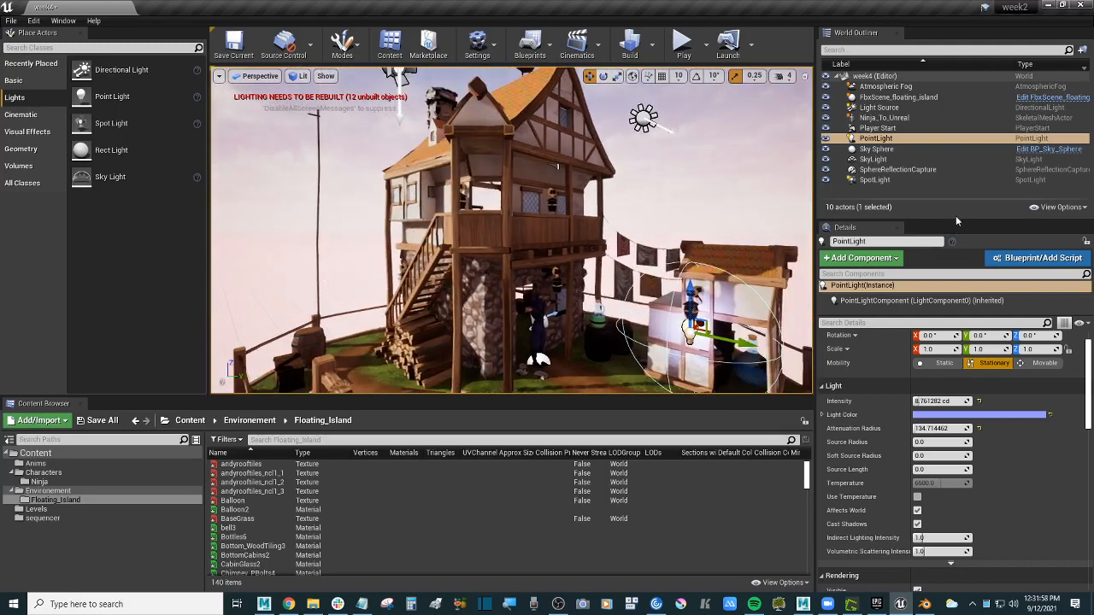
left_click(931, 179)
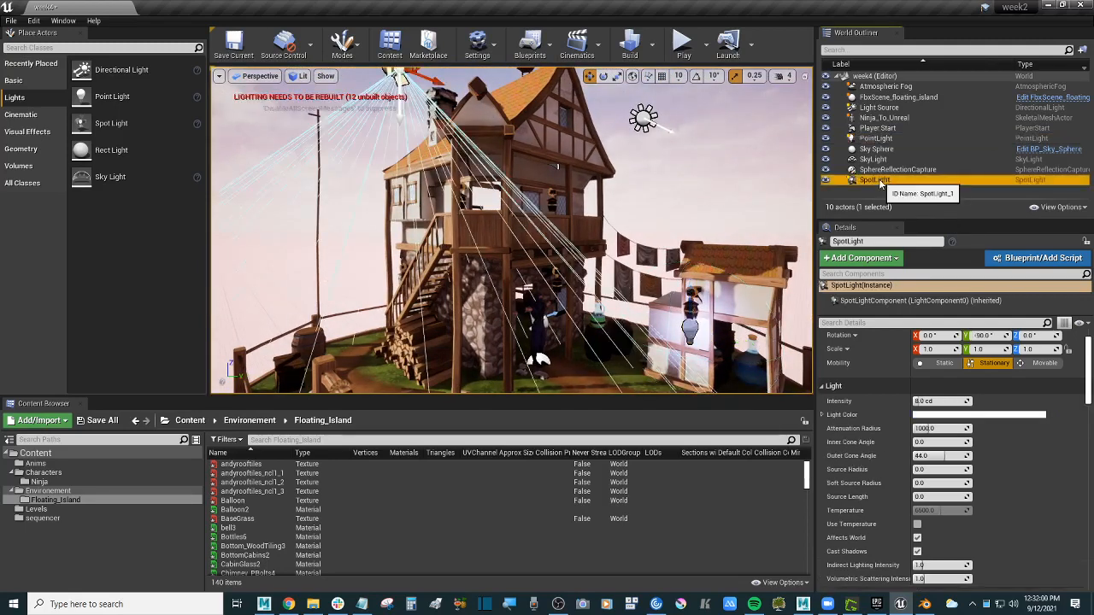
key("s")
mouse_move(513, 197)
right_mouse_down()
mouse_move(501, 216)
mouse_move(506, 198)
right_mouse_up()
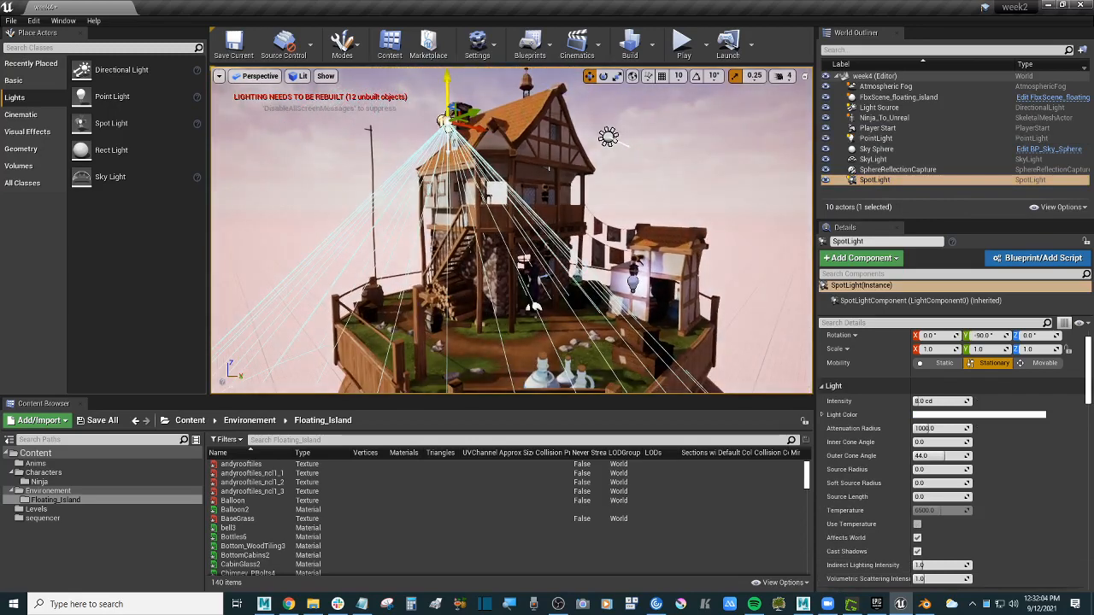
left_click_drag(446, 86, 452, 273)
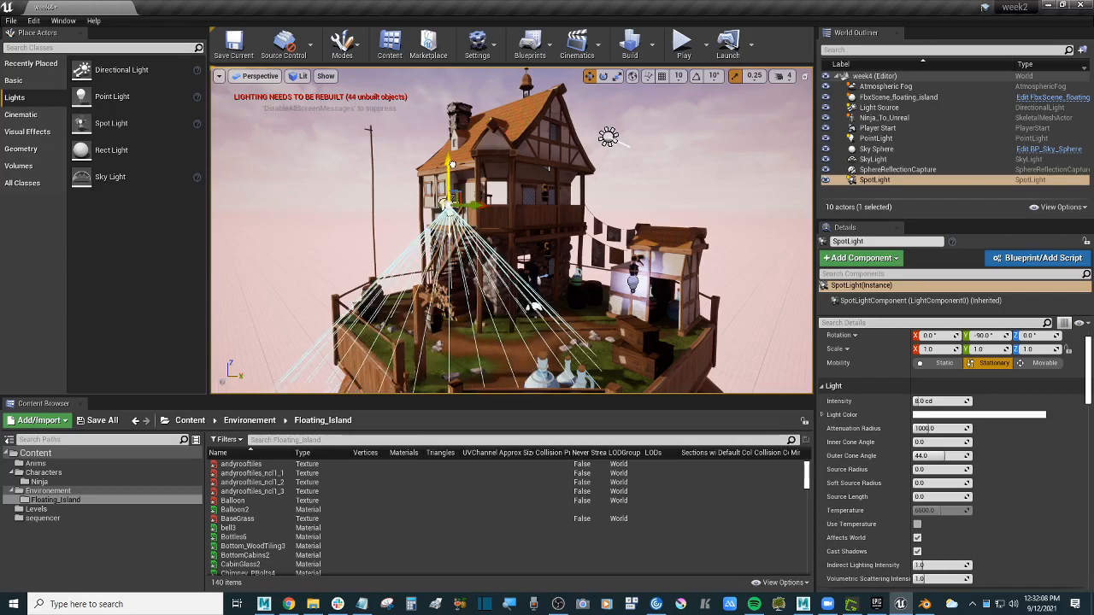
- Move the Spot Light away from the house so that it hangs over the yard near the shed
key("a")
right_click_drag(461, 192, 482, 200)
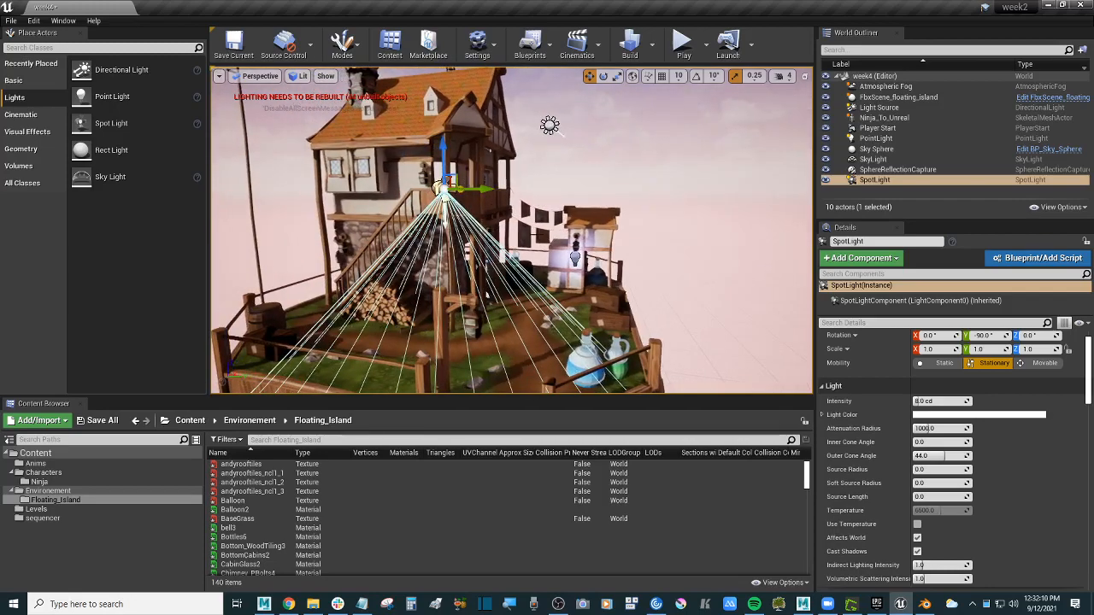
left_click_drag(451, 181, 565, 87)
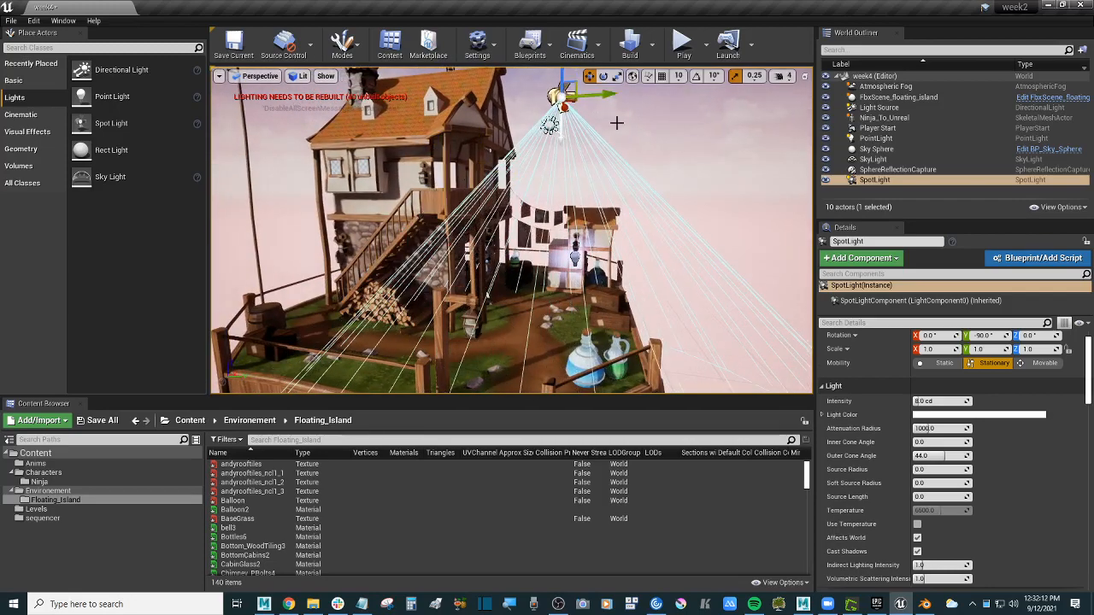
key("w")
right_click_drag(616, 123, 531, 147)
key("a")
key("s")
left_click_drag(453, 142, 592, 149)
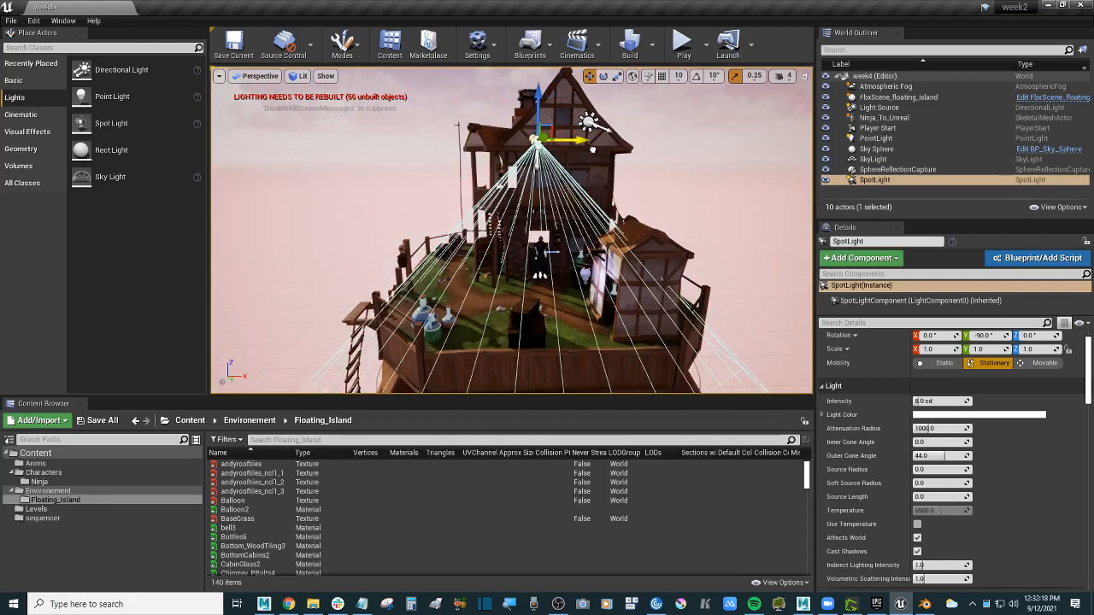
- Lower the Spot Light to slightly above the shed's roof, beside the hanging banners
key("a")
right_click_drag(564, 171, 778, 168)
key("w")
left_click_drag(444, 94, 446, 154)
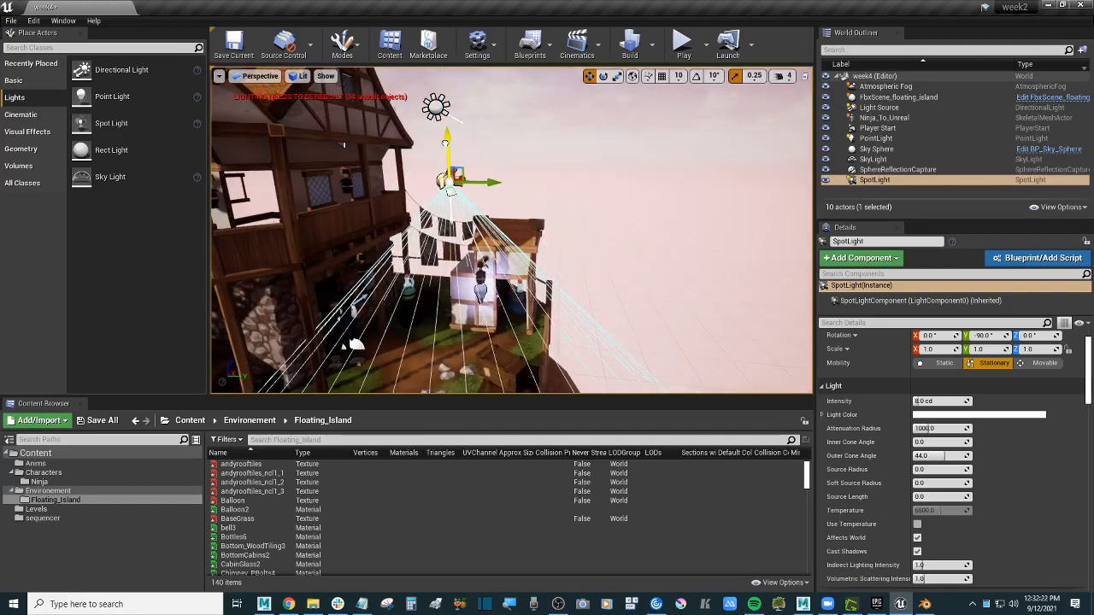
left_click_drag(451, 248, 452, 254)
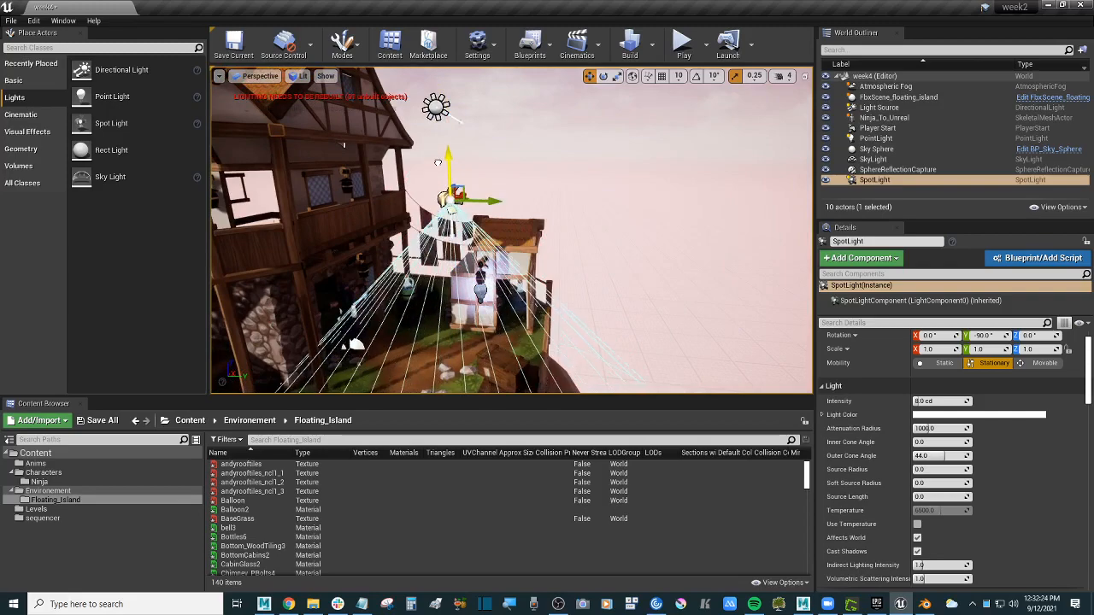
- Rotate the Spot Light to about -45.6° on Y so it points down toward the ninja at the house entrance
right_click_drag(510, 169, 481, 181)
key("w")
key("w")
left_click(603, 76)
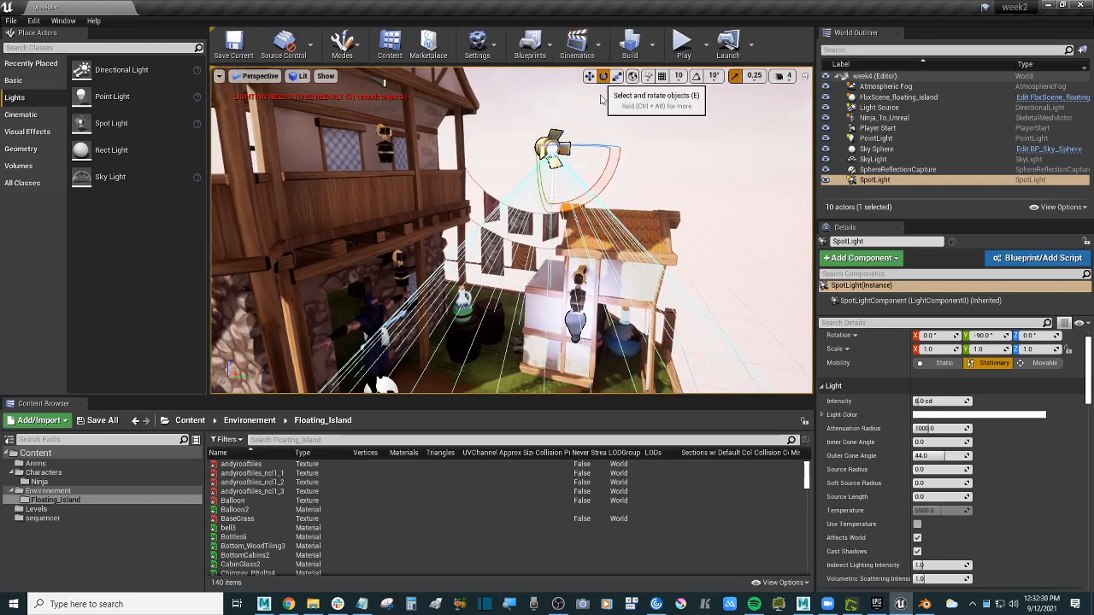
left_click_drag(617, 161, 547, 184)
right_click_drag(547, 184, 632, 192, "alt")
left_click_drag(632, 193, 658, 193, "alt")
right_click_drag(610, 192, 529, 183, "alt")
left_click_drag(530, 184, 564, 205, "alt")
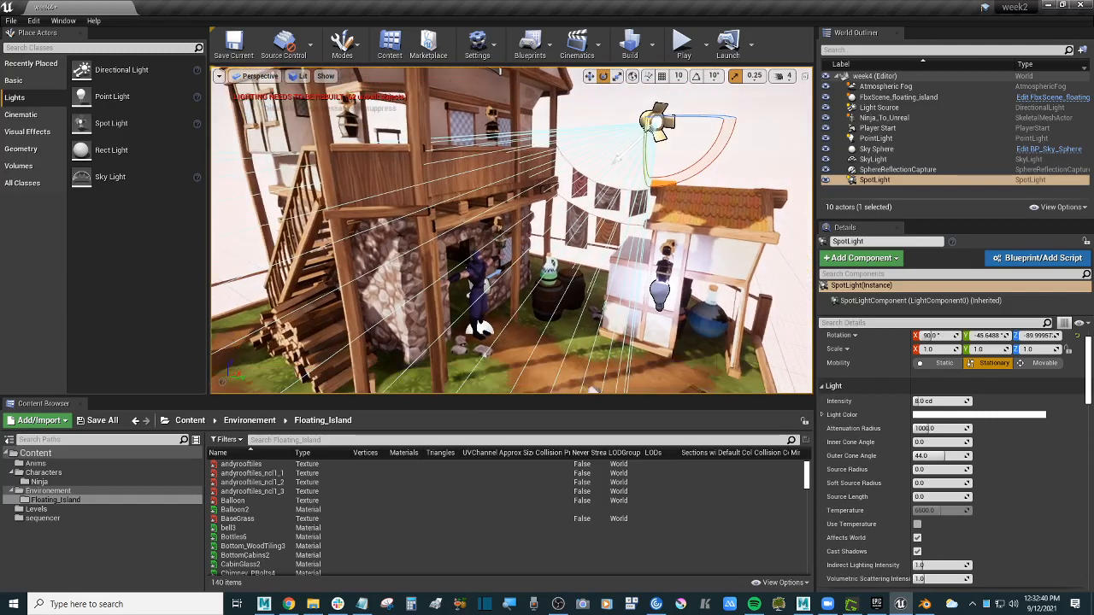
right_click_drag(564, 205, 616, 209, "alt")
left_click_drag(615, 210, 639, 218, "alt")
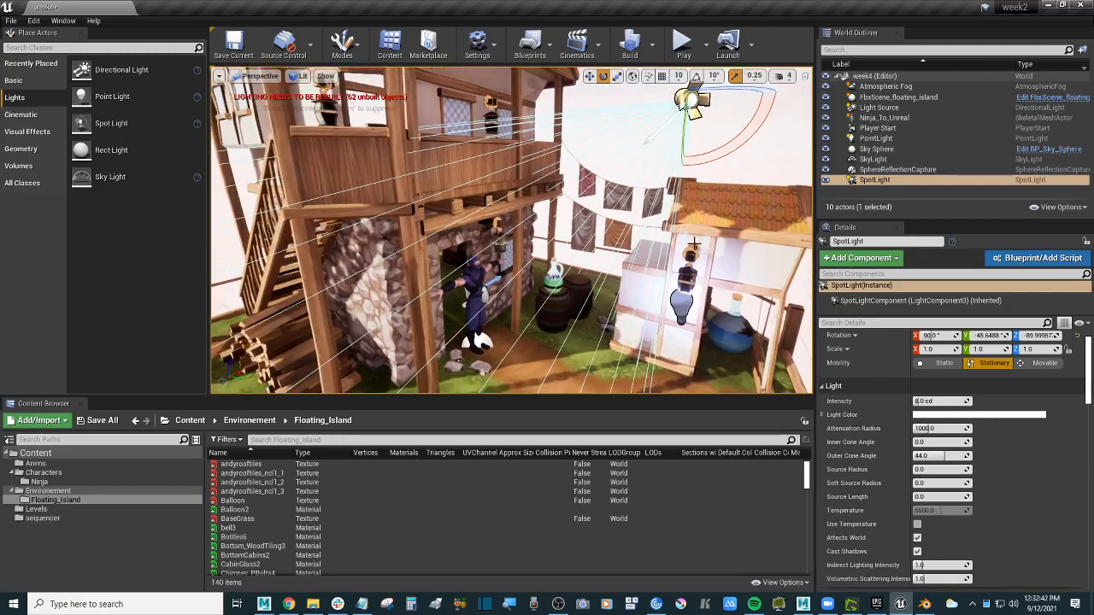
right_click_drag(694, 244, 623, 238, "alt")
left_click_drag(624, 237, 650, 250, "alt")
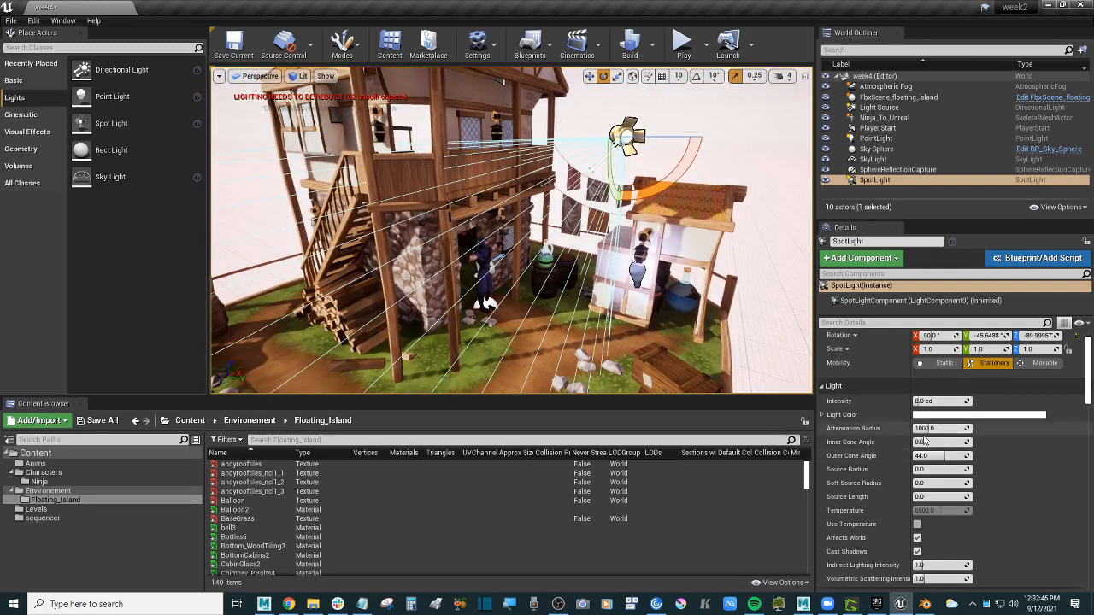
- Set the Spot Light's attenuation radius to about 232.4, inner cone angle to about 16.9 and outer cone angle to about 35
mouse_move(926, 428)
left_mouse_down()
mouse_move(938, 428)
mouse_move(926, 428)
left_mouse_up()
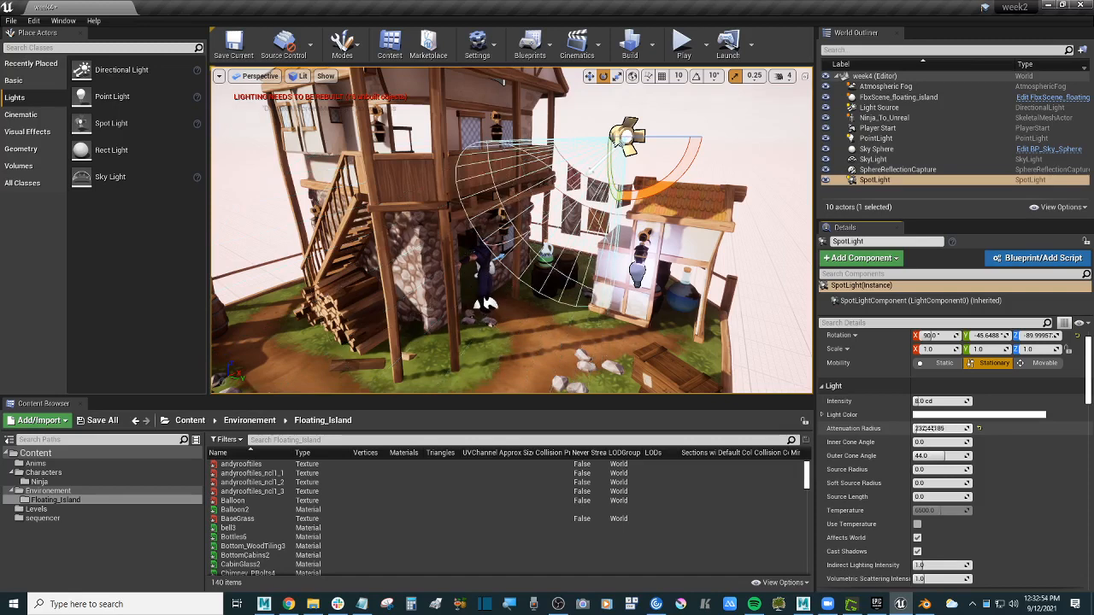
mouse_move(645, 246)
right_mouse_down()
mouse_move(662, 256)
mouse_move(651, 232)
mouse_move(627, 241)
mouse_move(654, 238)
right_mouse_up()
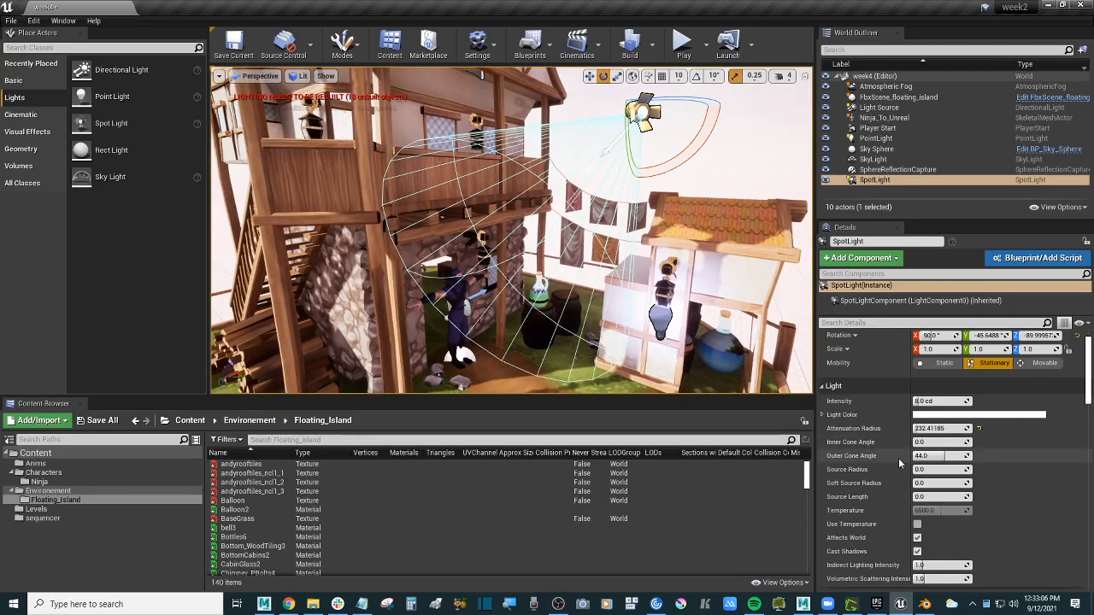
left_click_drag(918, 442, 940, 455)
left_click_drag(573, 257, 577, 307, "alt")
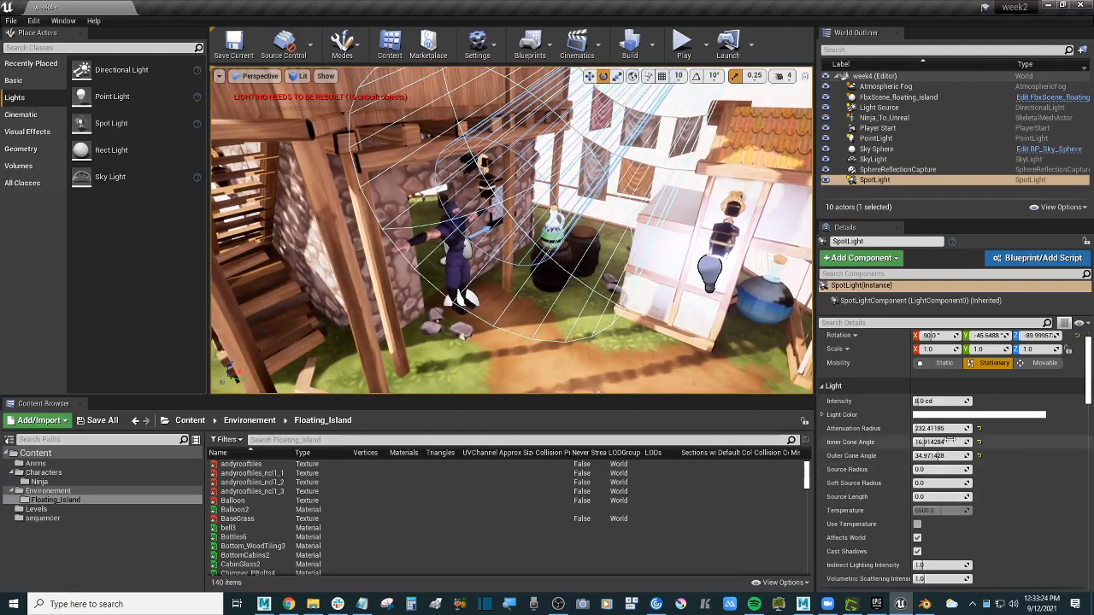
- Change the Spot Light's colour to pure red (FF0000FF)
left_click(966, 415)
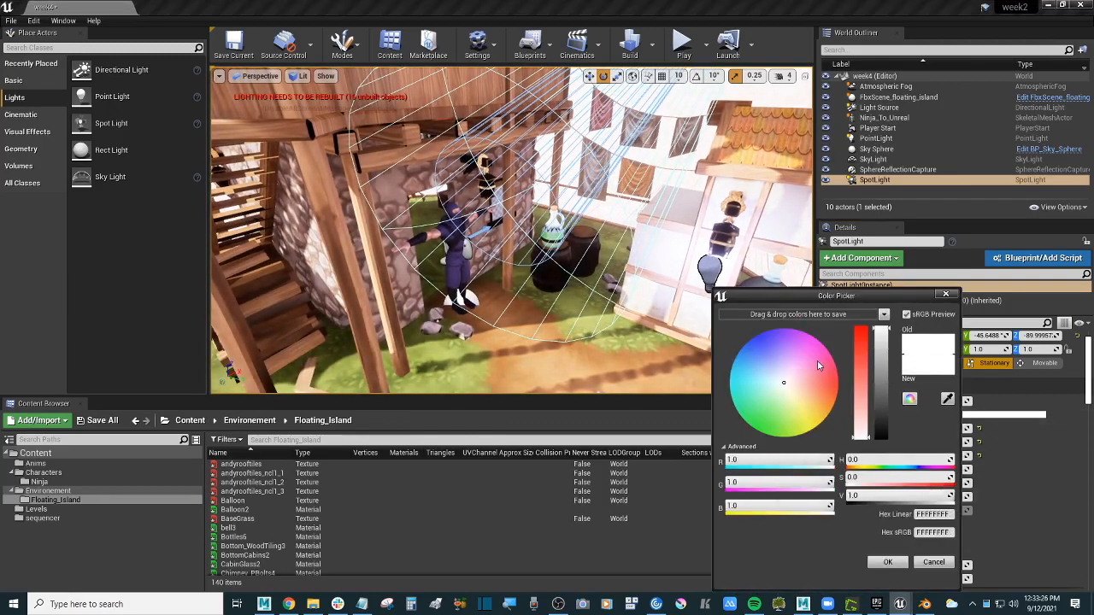
left_click_drag(863, 348, 864, 332)
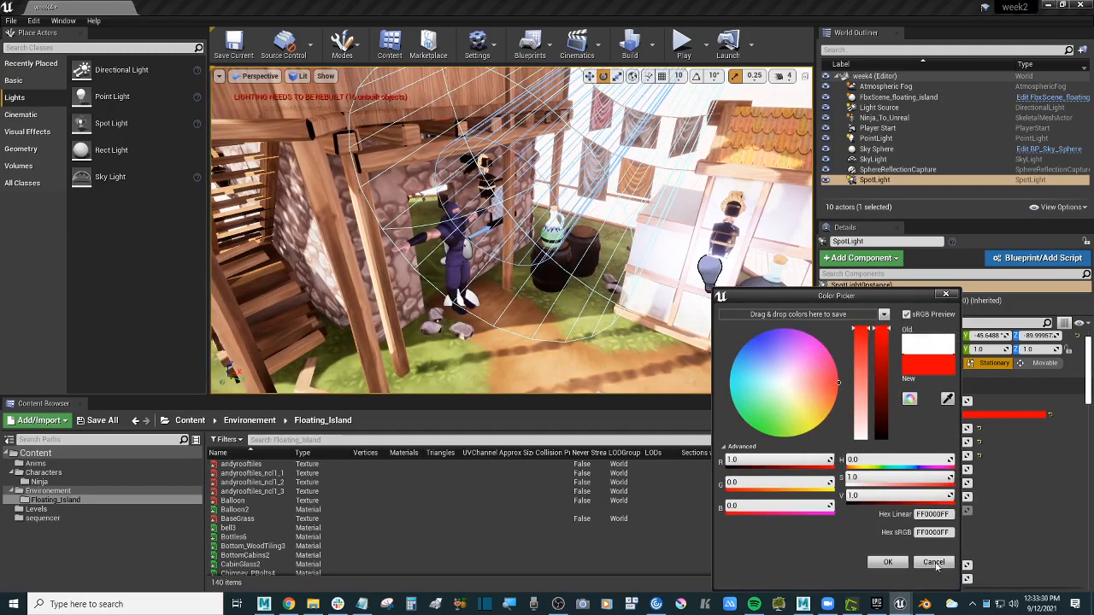
left_click(887, 561)
right_click_drag(615, 340, 598, 341)
right_click_drag(505, 288, 510, 276)
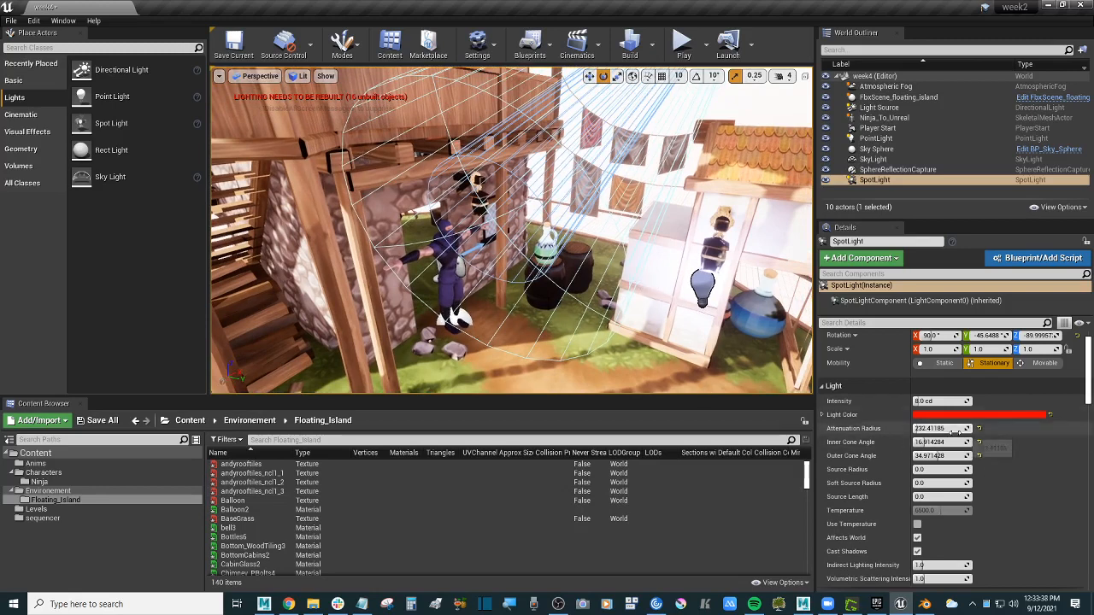
- Build the level's lighting
left_click(633, 48)
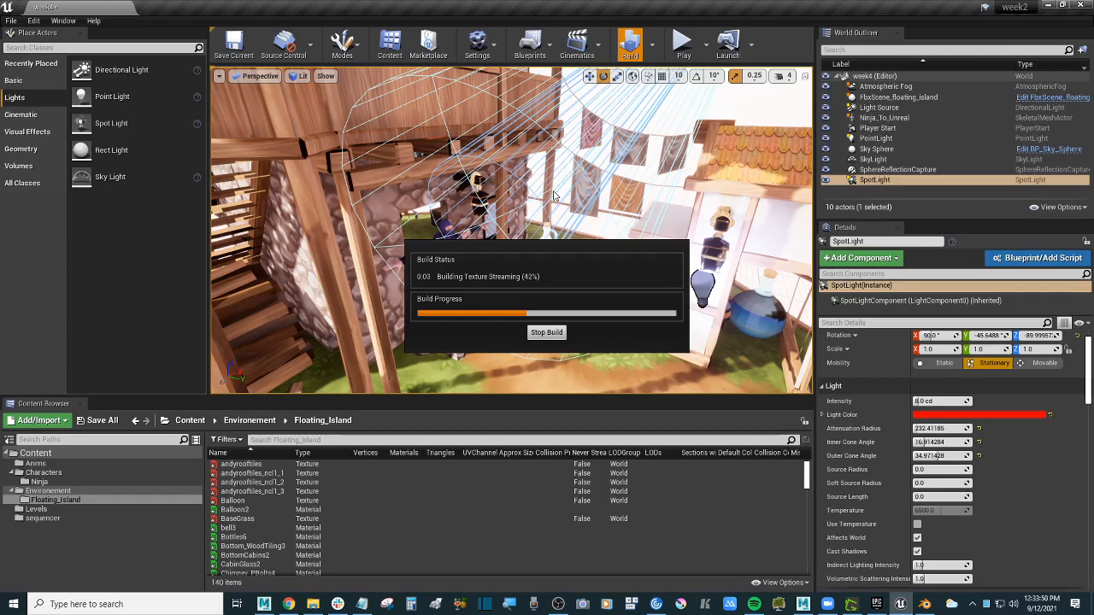
left_click(558, 604)
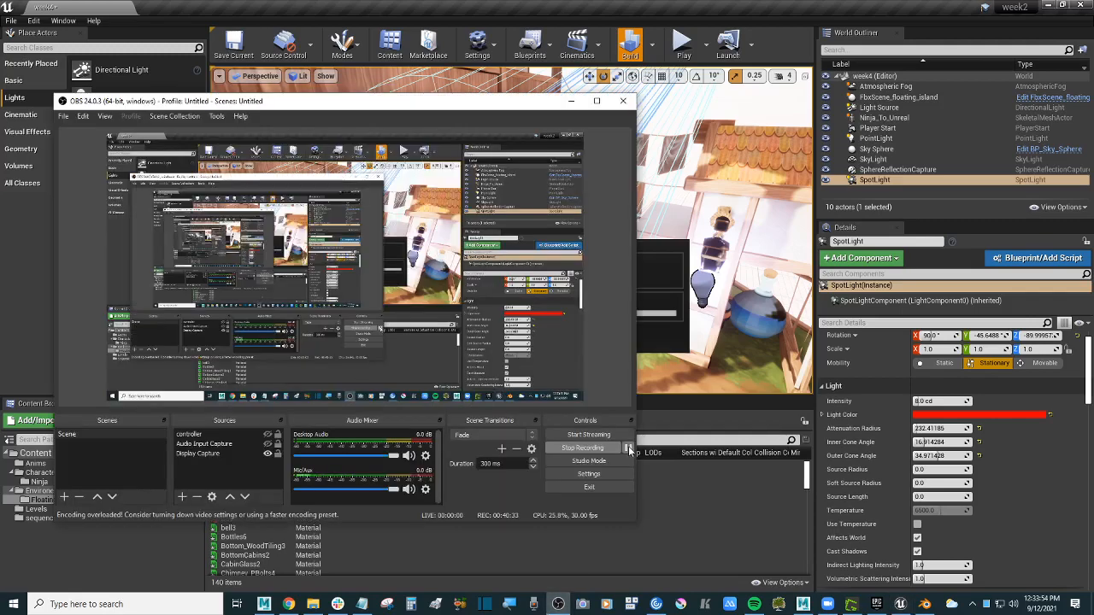
left_click(491, 6)
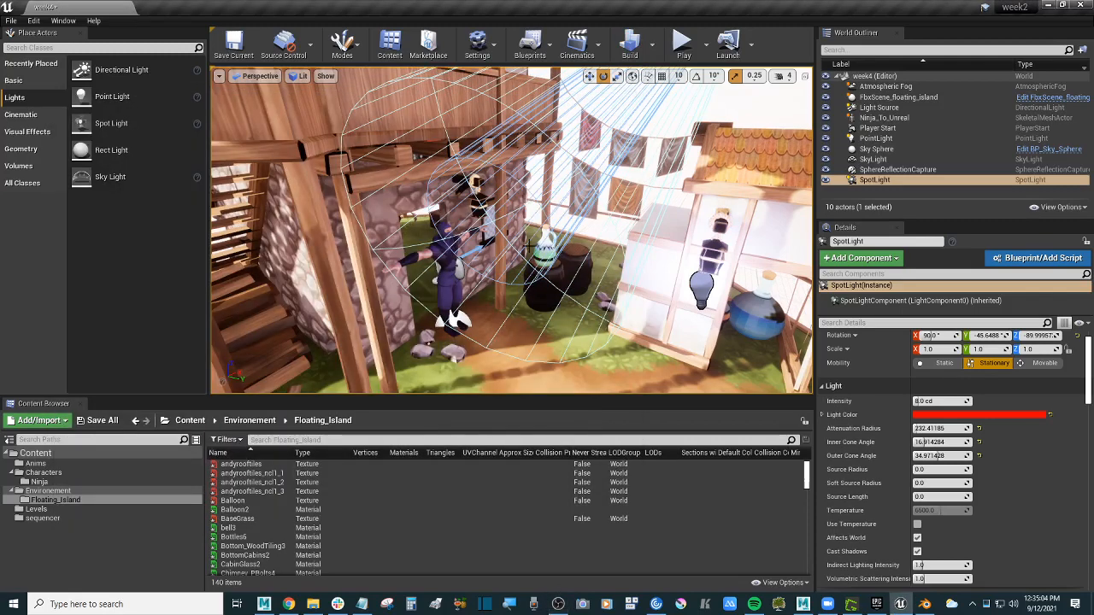
- Raise the Spot Light's intensity to about 20.34 cd and its source radius to about 0.425
mouse_move(449, 310)
right_mouse_down()
mouse_move(431, 295)
mouse_move(444, 281)
mouse_move(454, 293)
right_mouse_up()
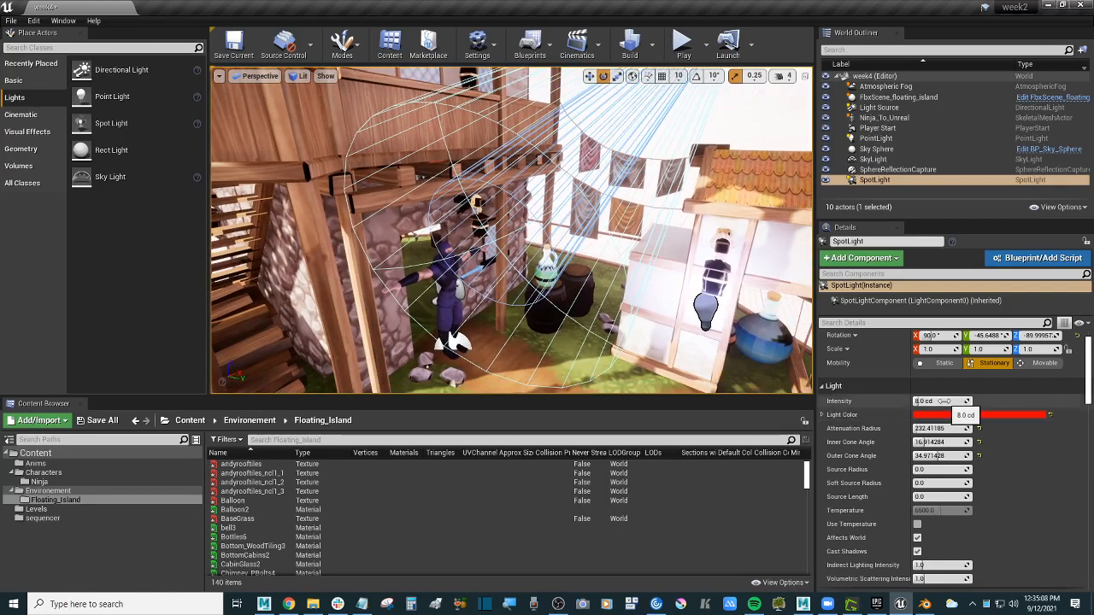
left_click_drag(914, 400, 930, 401)
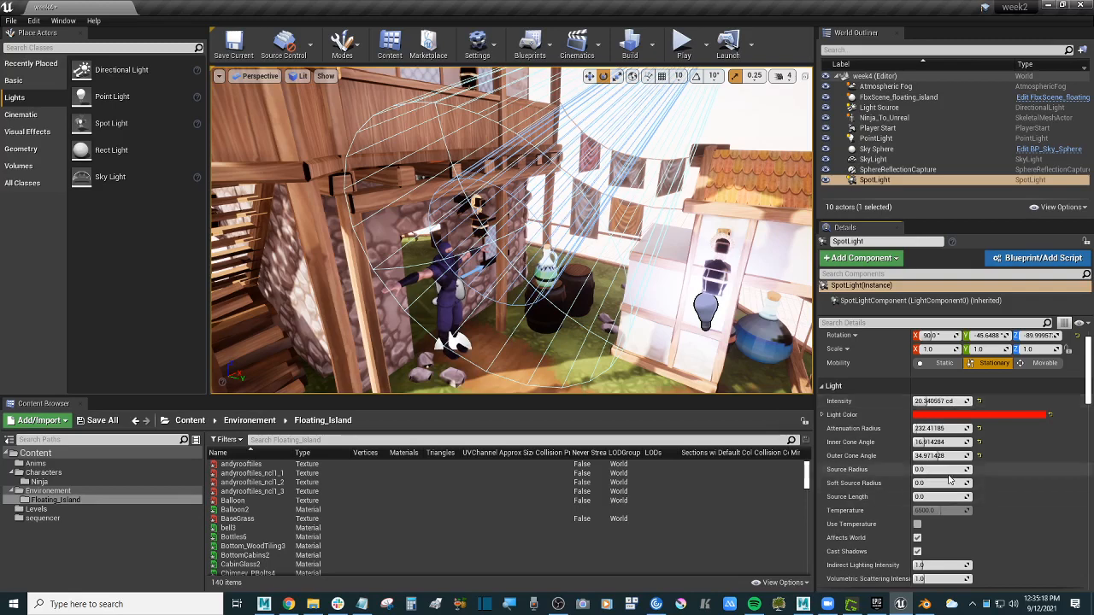
left_click_drag(950, 478, 940, 478)
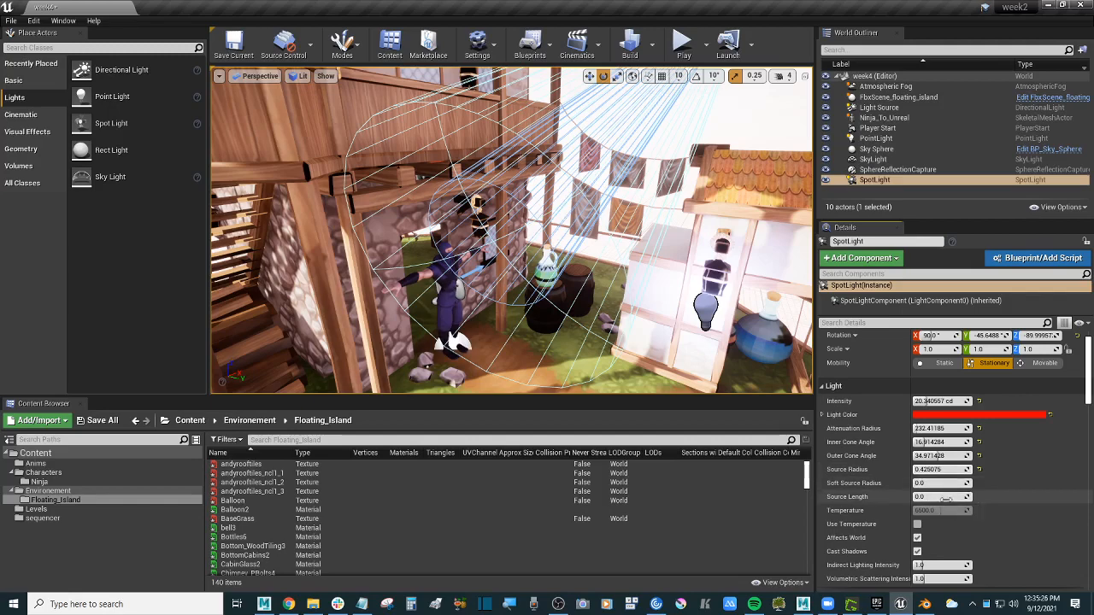
- Try the Use Temperature option on the Spot Light and switch it back off
scroll(946, 498, "down", 2)
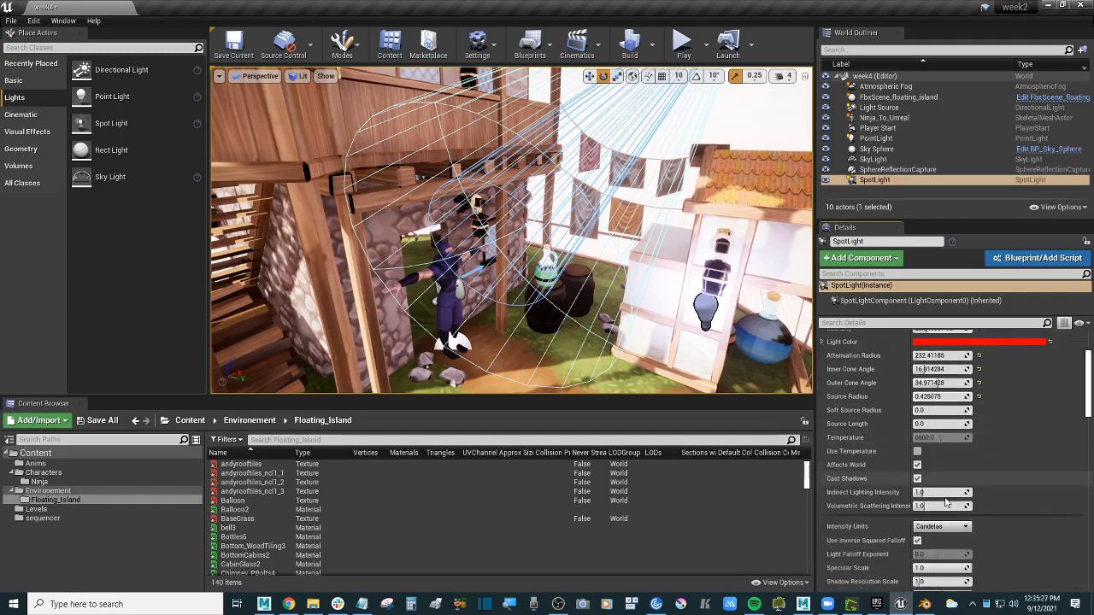
left_click(918, 451)
left_click(917, 451)
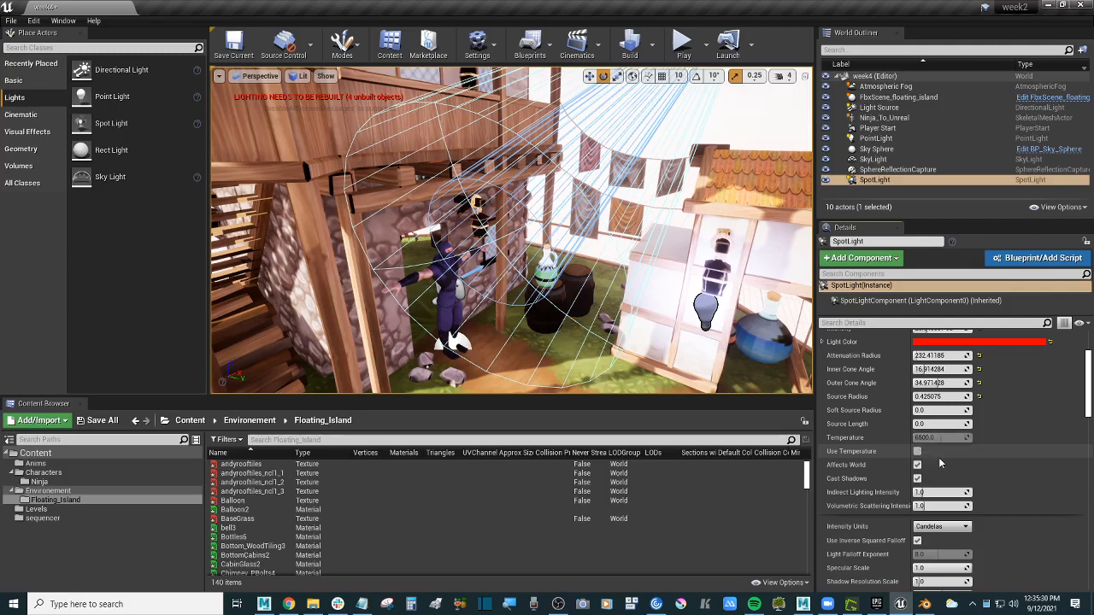
scroll(979, 493, "down", 1)
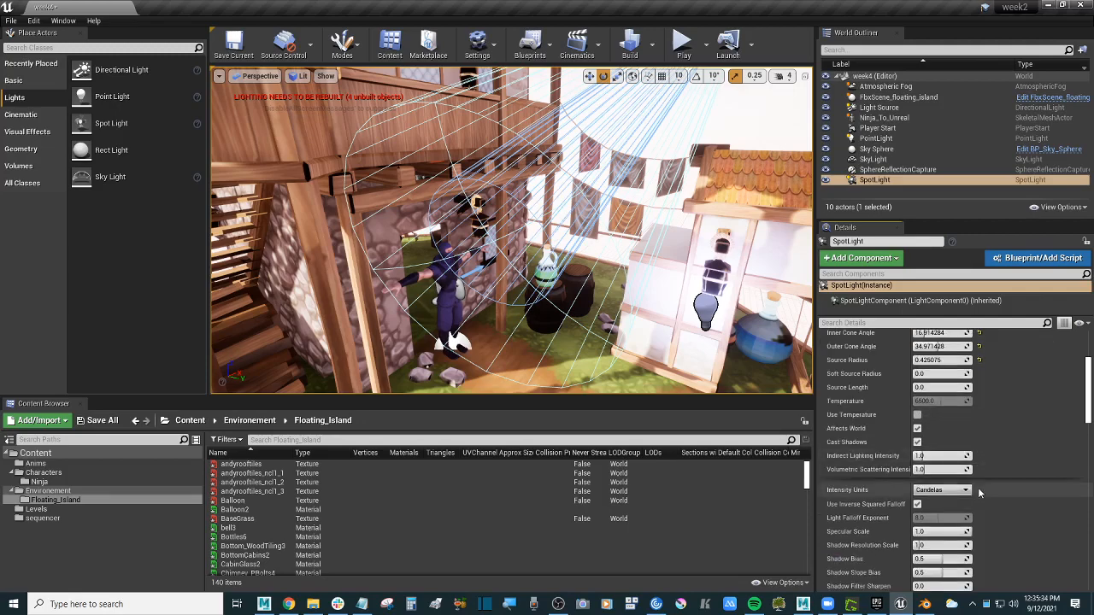
- Examine the Spot Light's remaining settings and inspect its cone around the ninja from several viewpoints
scroll(977, 487, "down", 2)
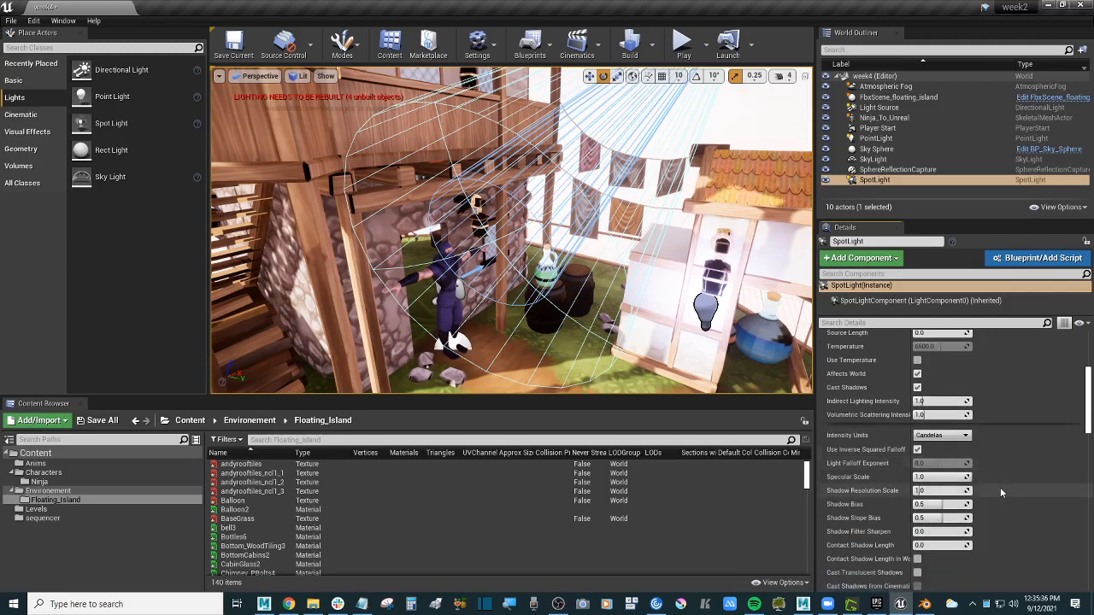
scroll(940, 487, "up", 7)
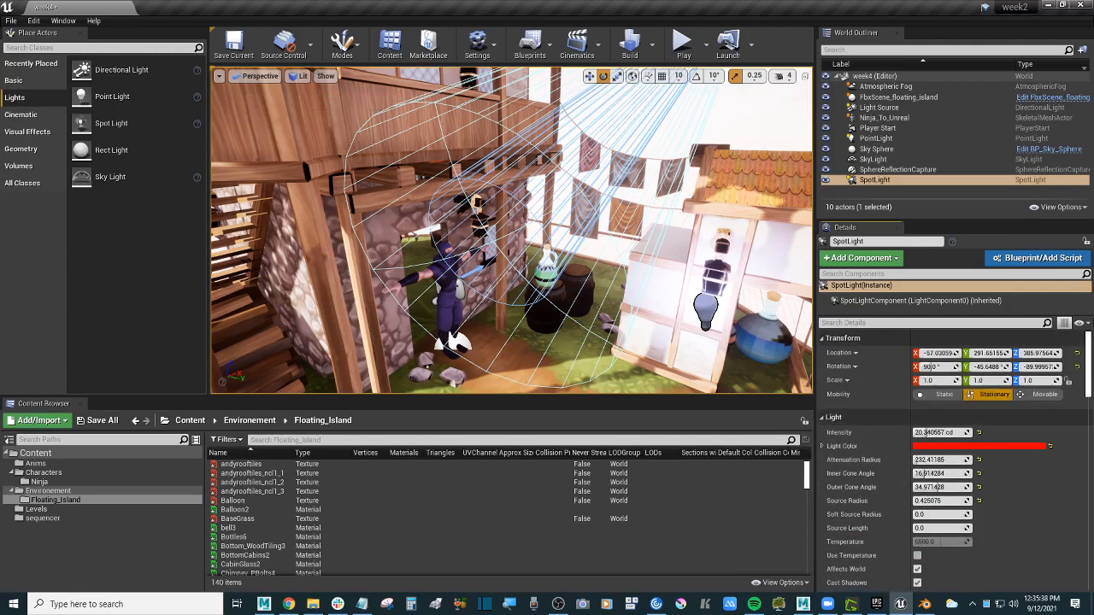
right_click_drag(547, 239, 547, 210)
key("s")
key("w")
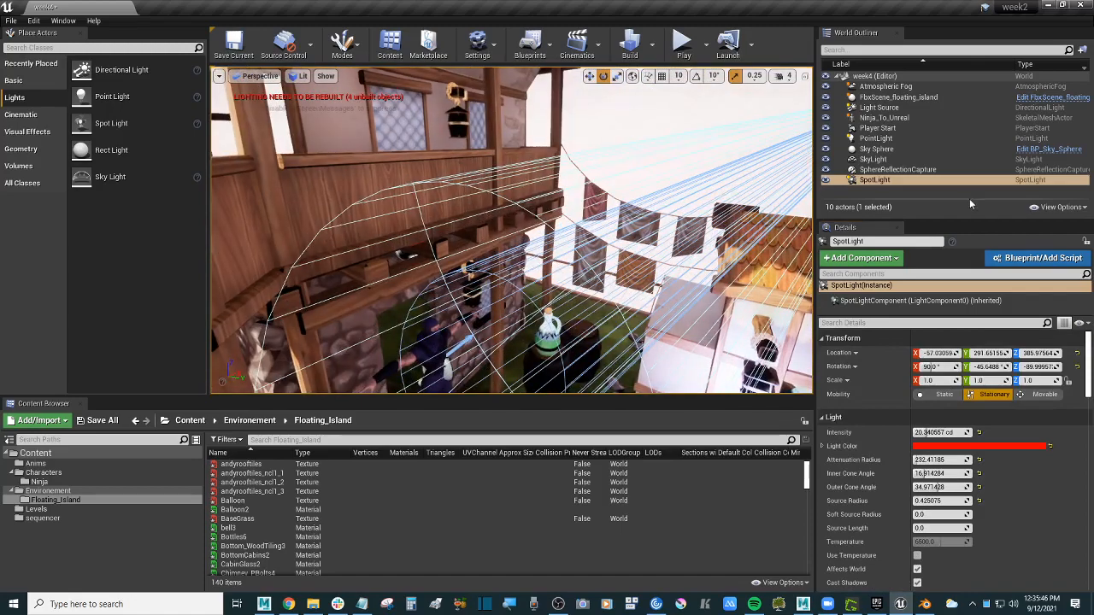
double_click(923, 180)
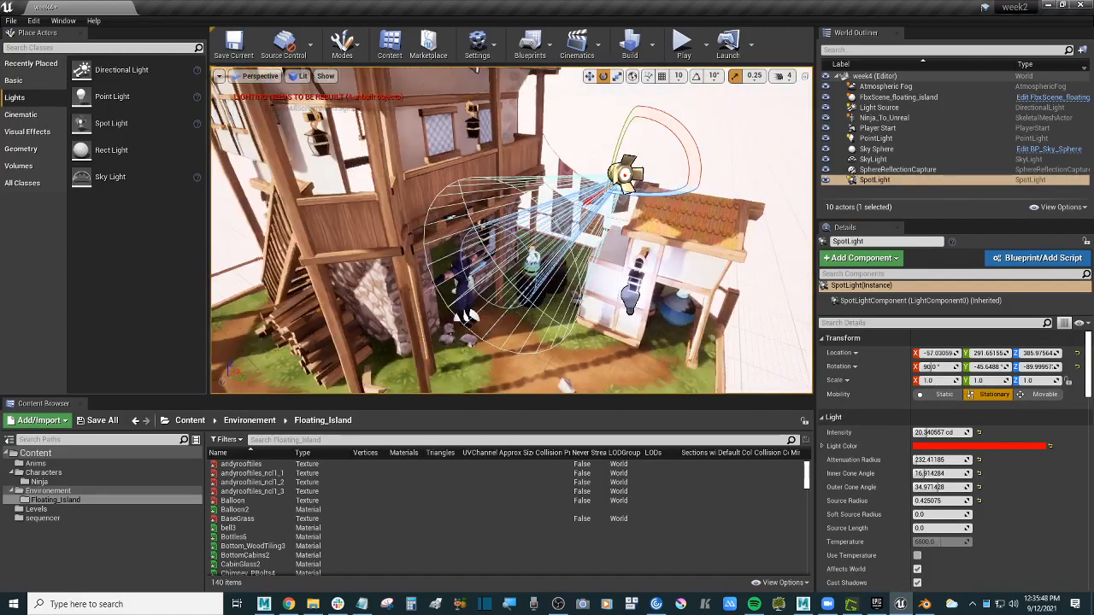
key("w")
mouse_move(513, 230)
right_mouse_down()
mouse_move(506, 267)
mouse_move(516, 241)
mouse_move(540, 248)
mouse_move(511, 244)
right_mouse_up()
key("s")
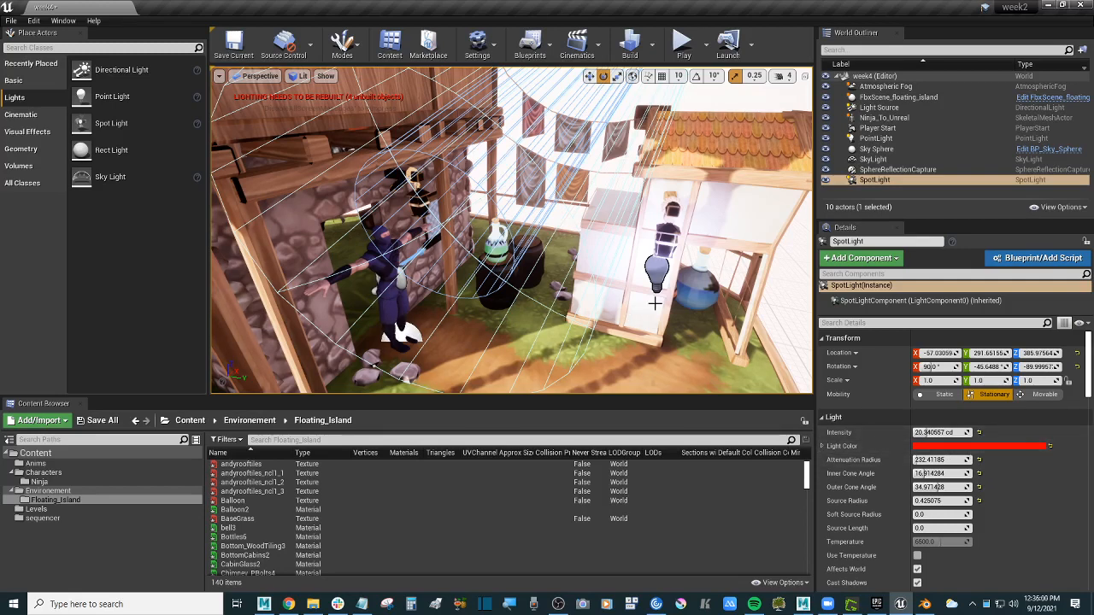
right_click_drag(598, 240, 597, 219)
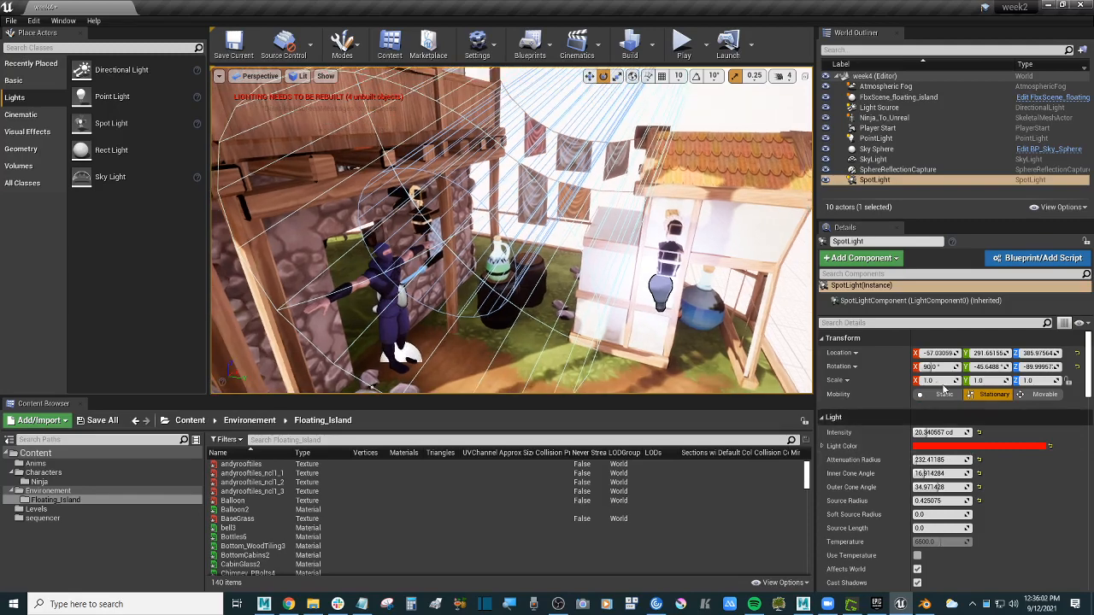
- Hide and show the directional Light Source twice to compare the scene with and without it
left_click(826, 107)
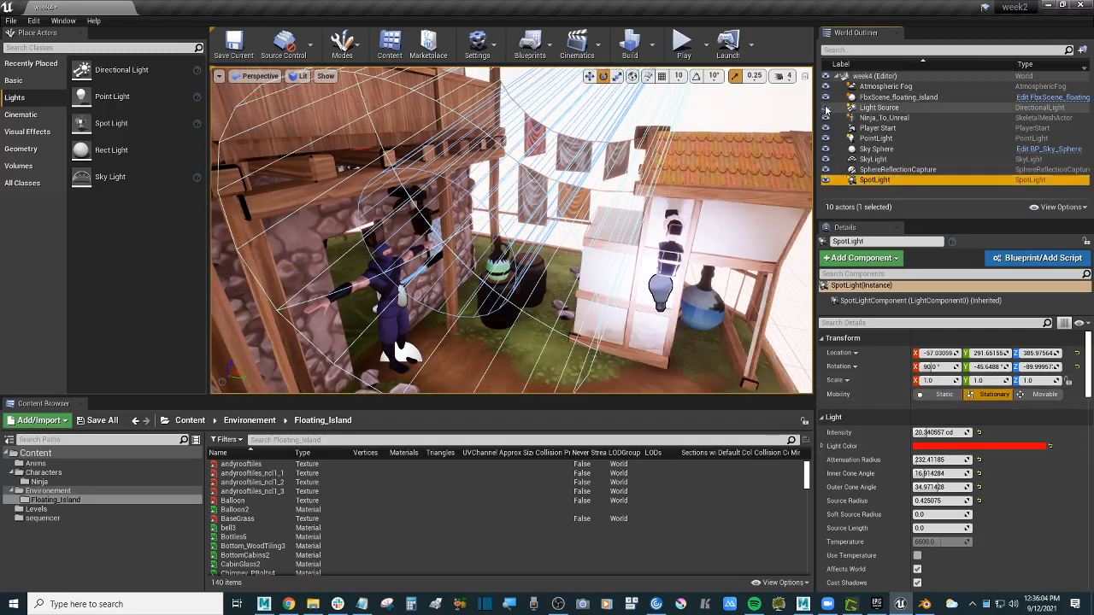
left_click(827, 107)
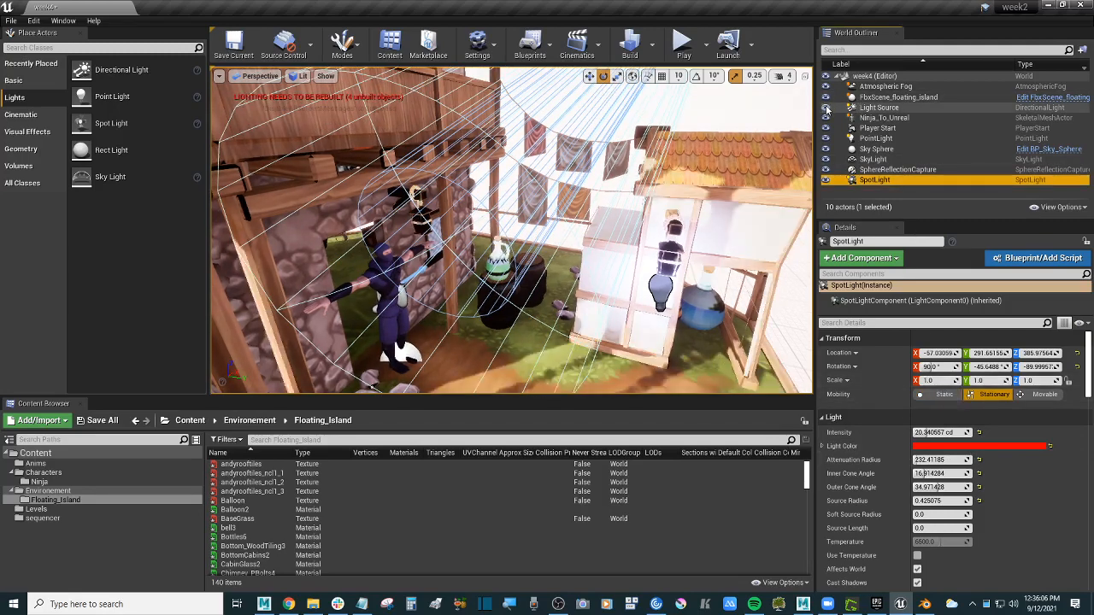
left_click(826, 108)
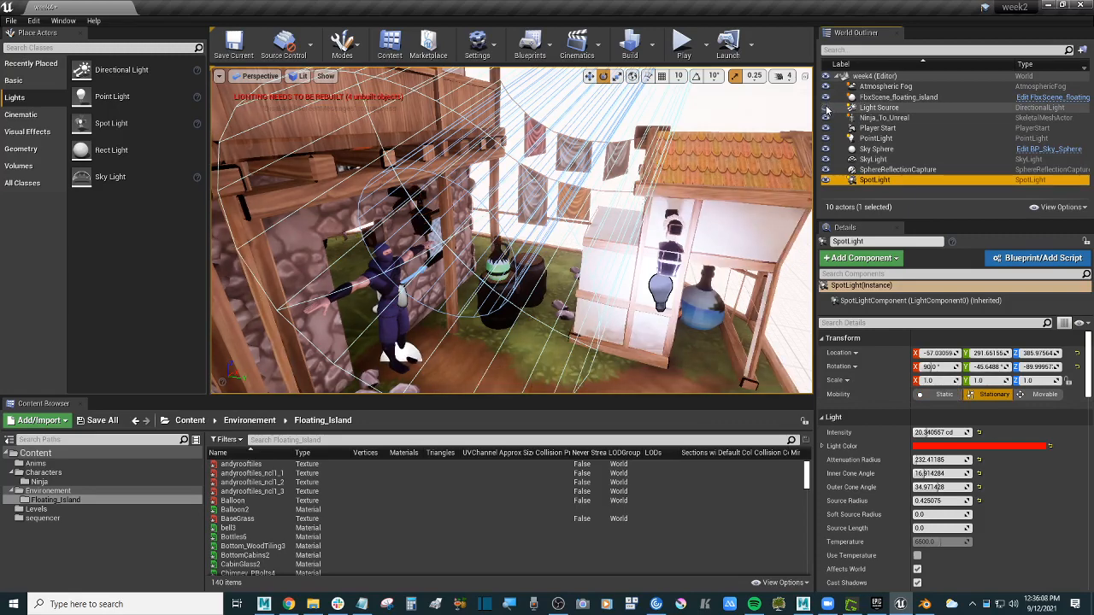
left_click(827, 109)
right_click_drag(628, 212, 628, 237)
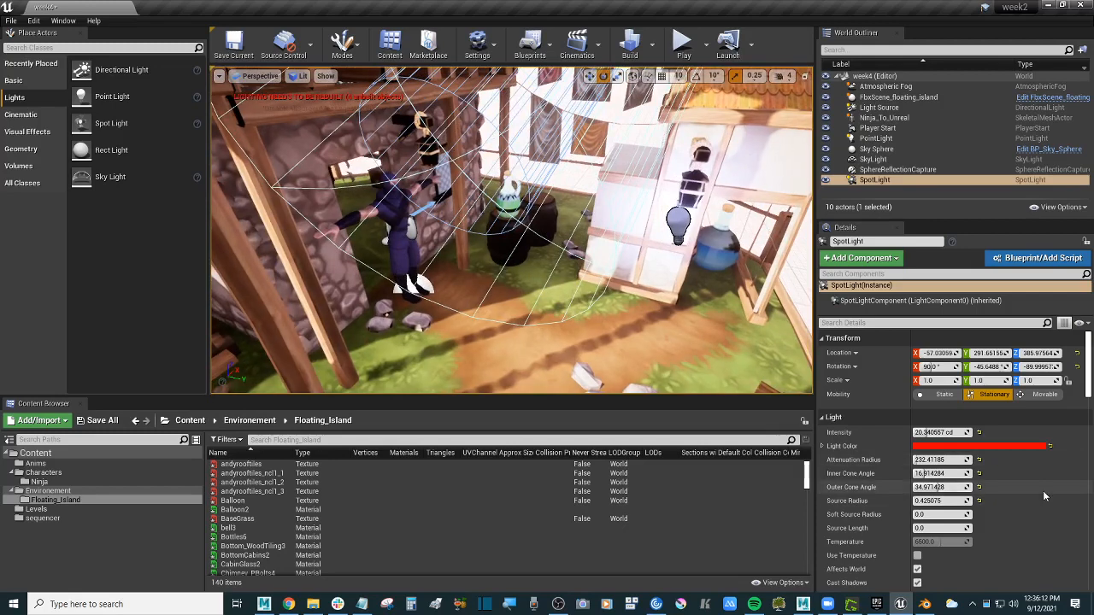
- Save the level and all modified assets of the project
scroll(1043, 490, "down", 2)
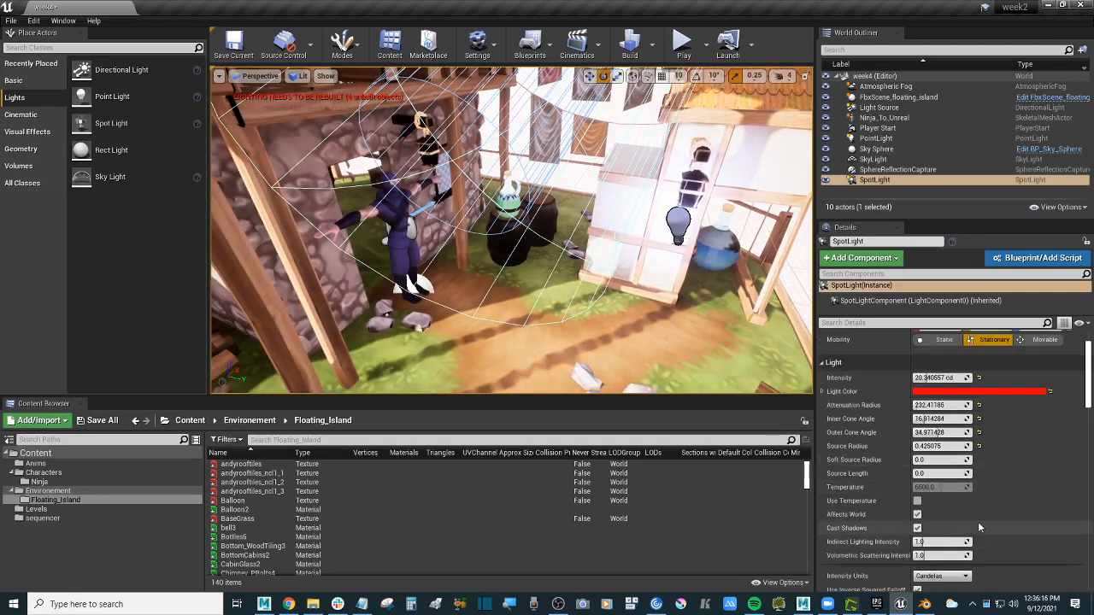
scroll(998, 497, "up", 1)
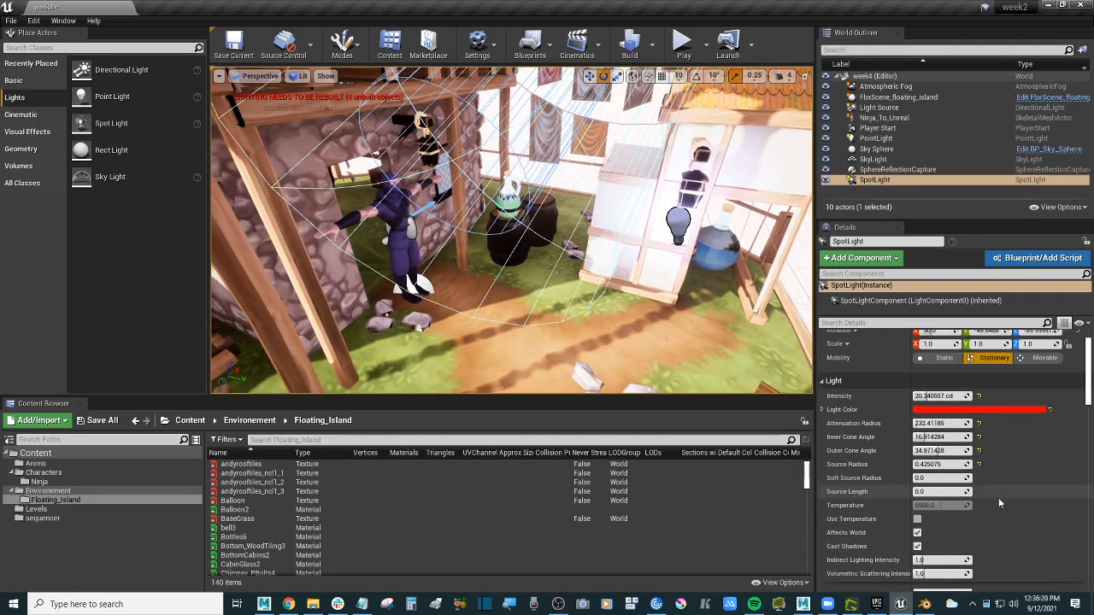
left_click(10, 23)
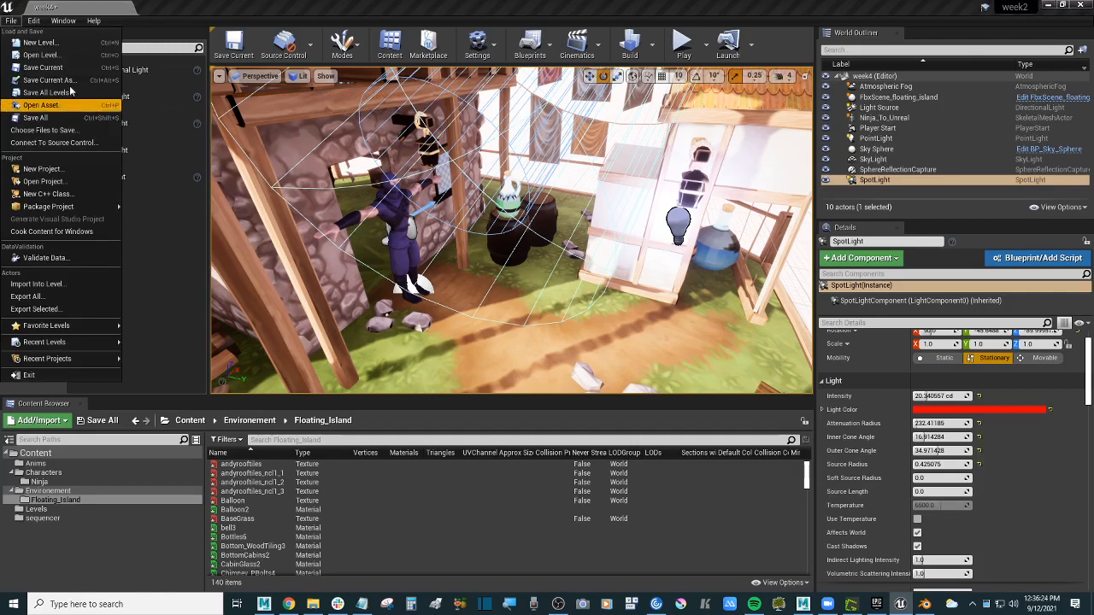
left_click(36, 117)
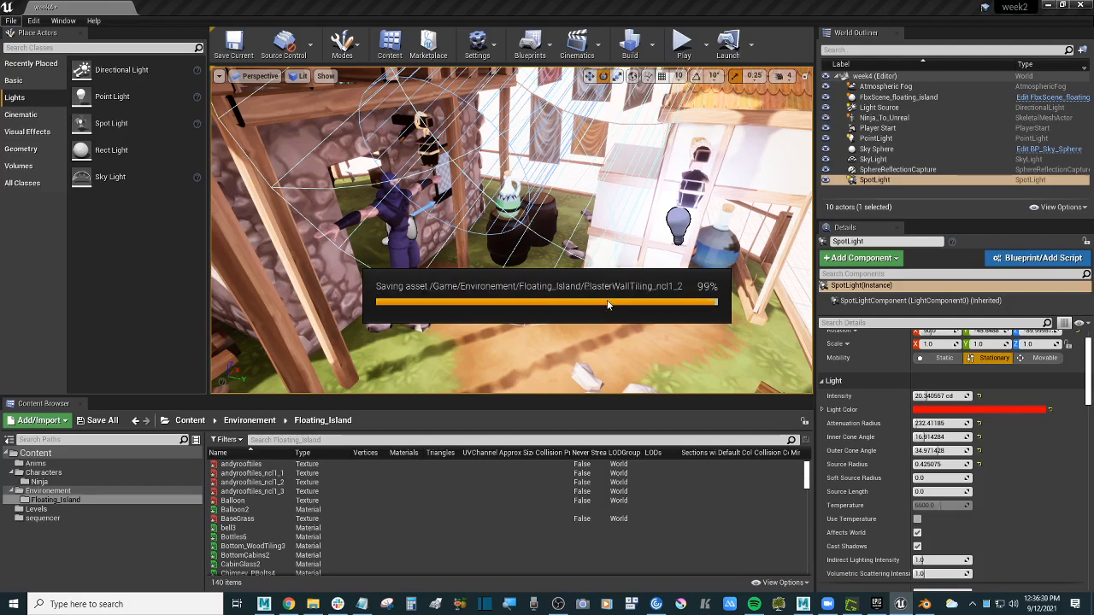
- Raise the Spot Light's soft source radius to about 0.095 and look through its remaining shadow options
right_click_drag(609, 305, 607, 218)
key("s")
mouse_move(608, 274)
right_mouse_down()
mouse_move(598, 256)
mouse_move(614, 271)
right_mouse_up()
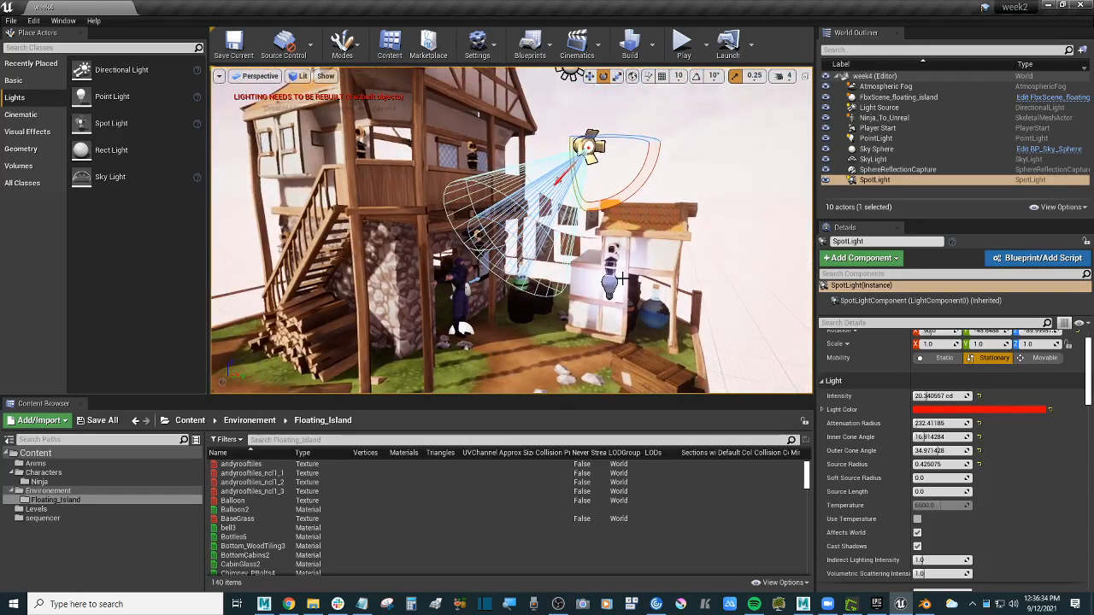
scroll(1036, 455, "up", 1)
scroll(1022, 452, "down", 3)
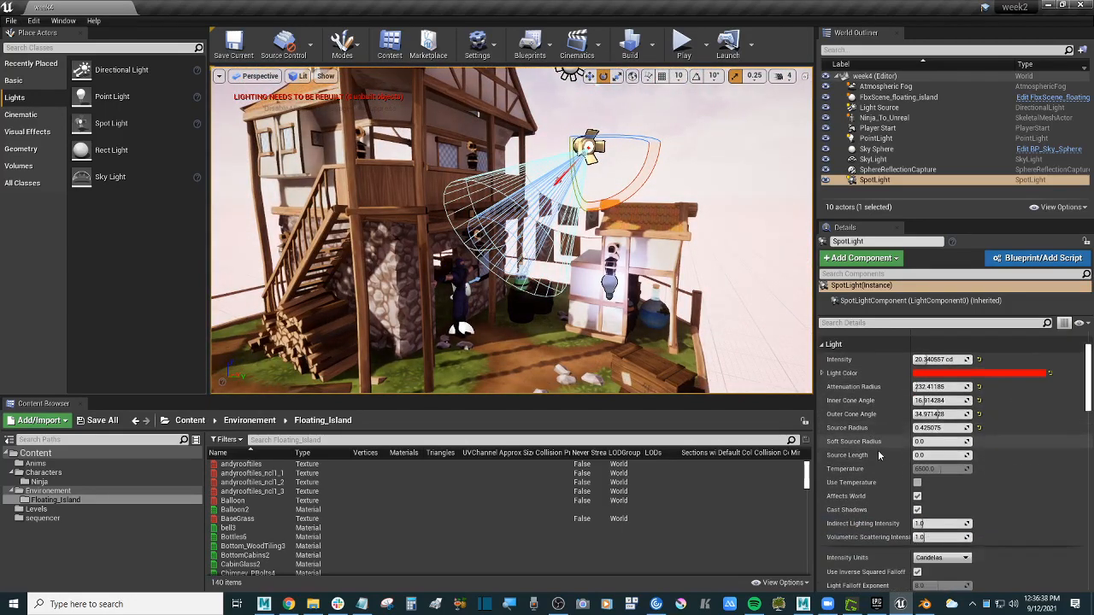
left_click_drag(938, 442, 933, 442)
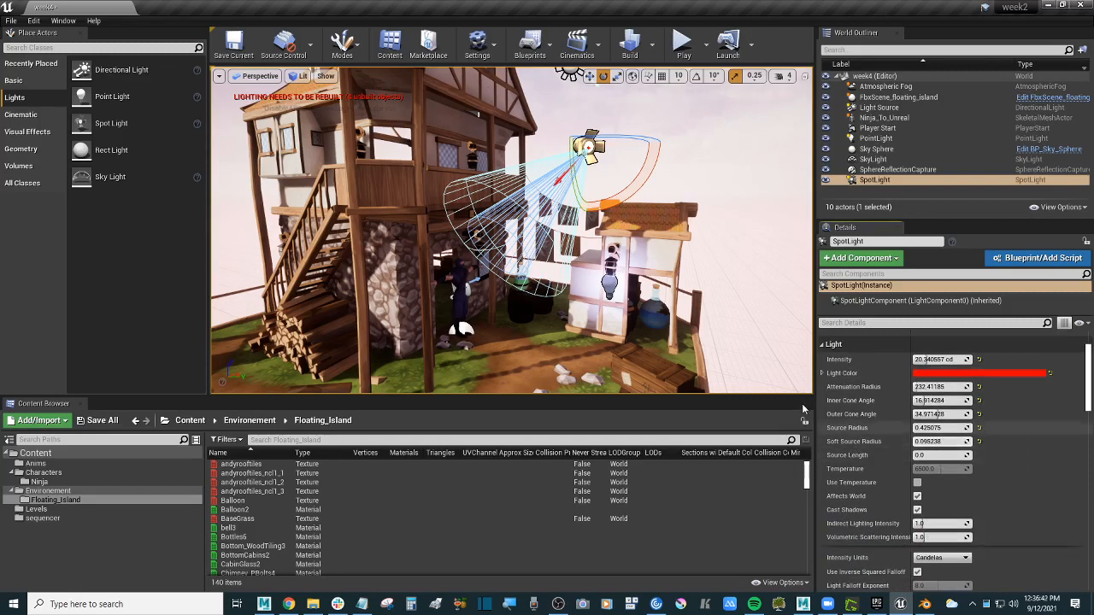
scroll(1008, 475, "down", 3)
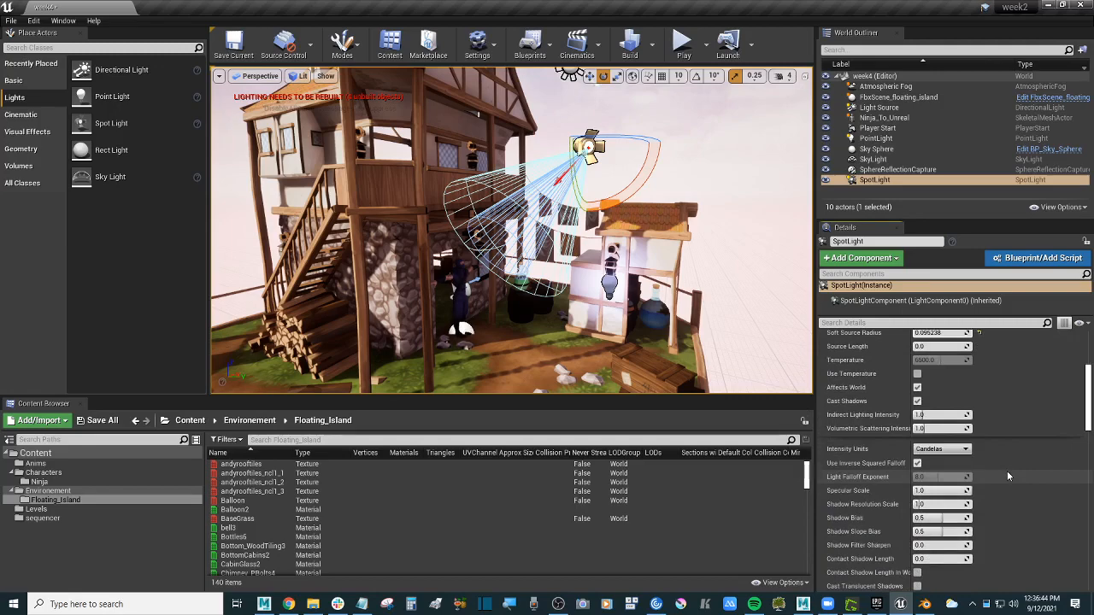
scroll(1007, 476, "down", 6)
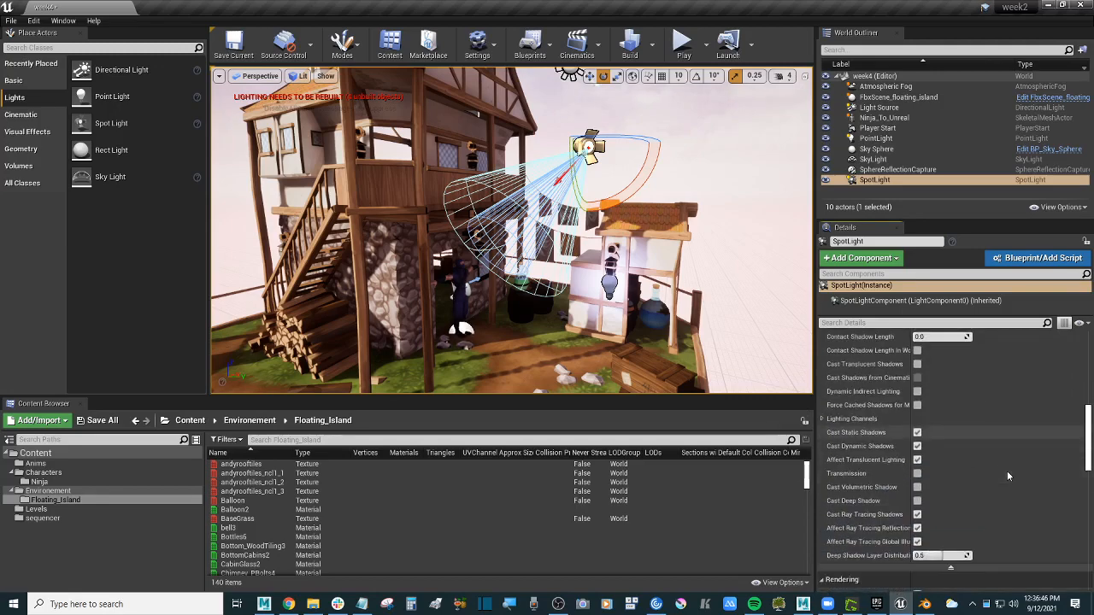
mouse_move(1089, 432)
left_mouse_down()
mouse_move(1091, 540)
mouse_move(1090, 346)
left_mouse_up()
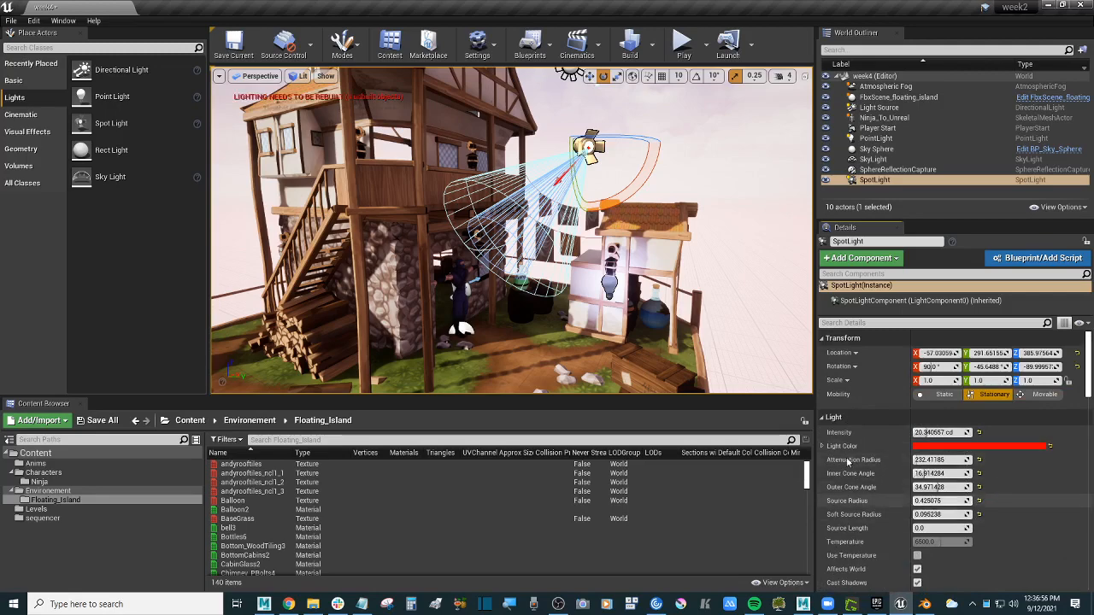
- Deselect the Spot Light, view the whole house and open the sequencer content folder
right_click_drag(625, 233, 613, 269)
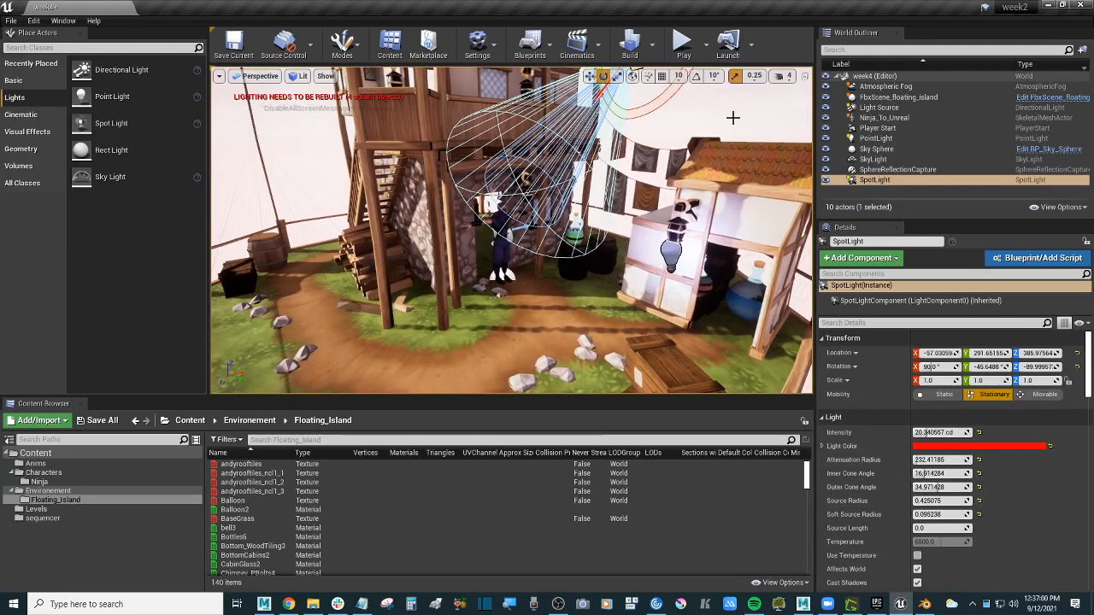
left_click(732, 117)
right_click_drag(611, 232, 589, 219)
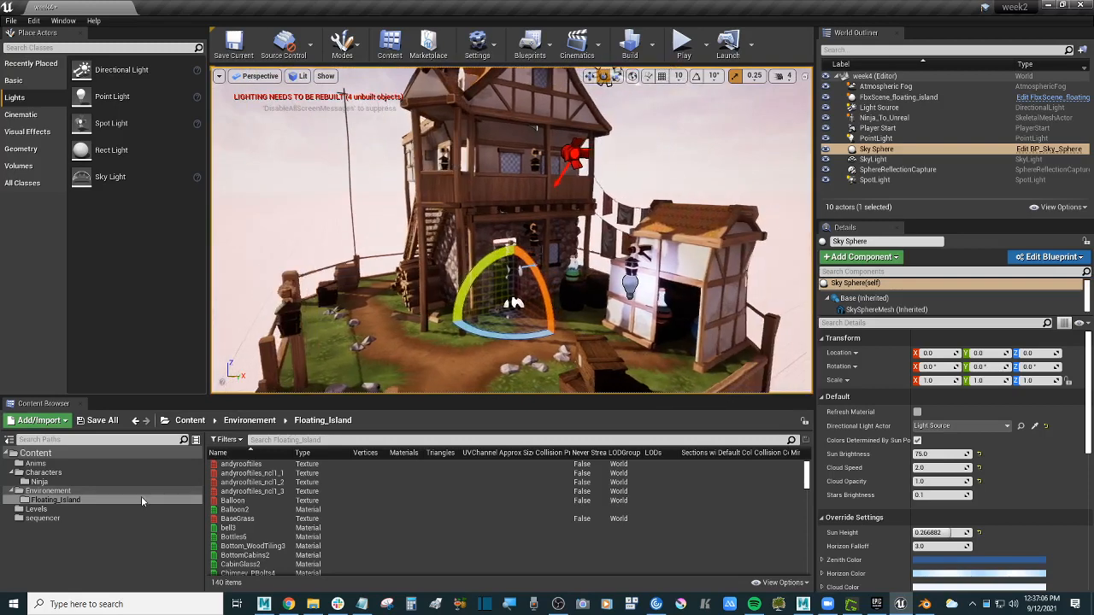
left_click(70, 517)
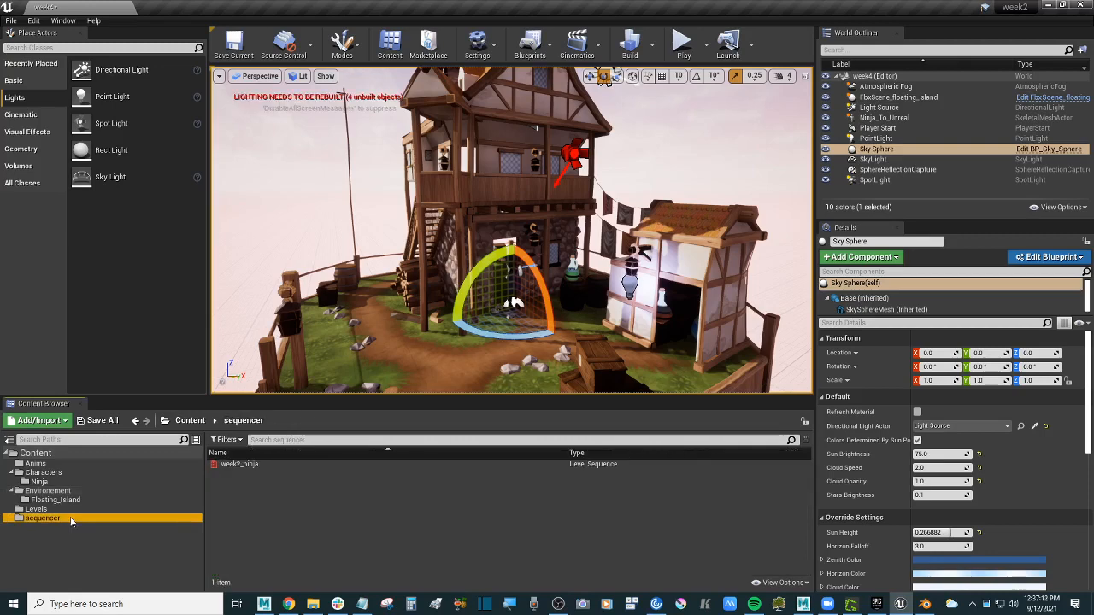
- Add a level sequence named week4_Environement, saved in the sequencer folder
left_click(598, 47)
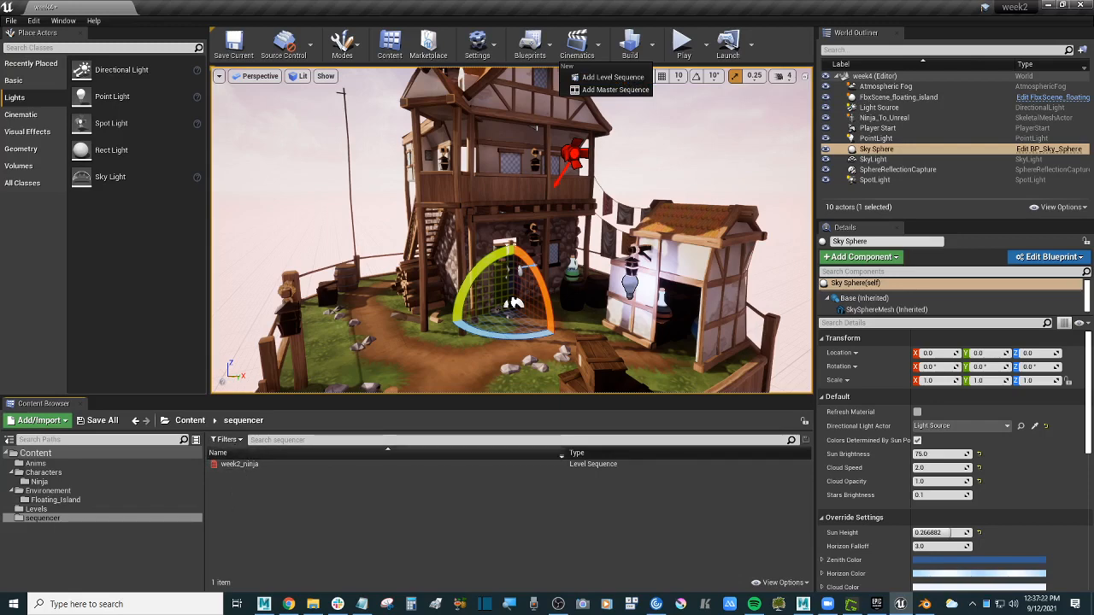
left_click(604, 48)
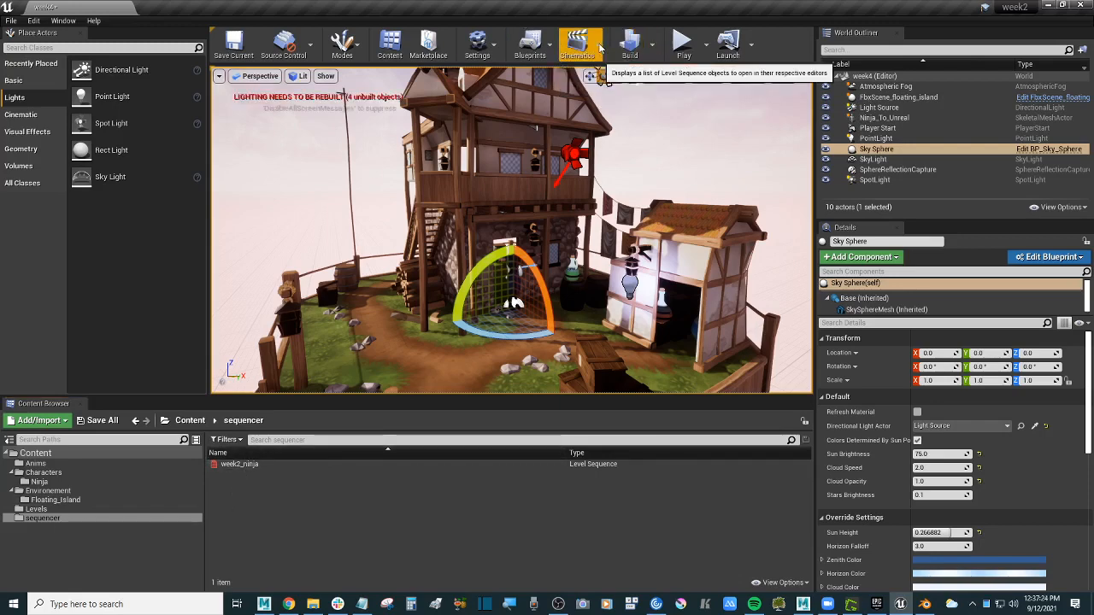
left_click(600, 48)
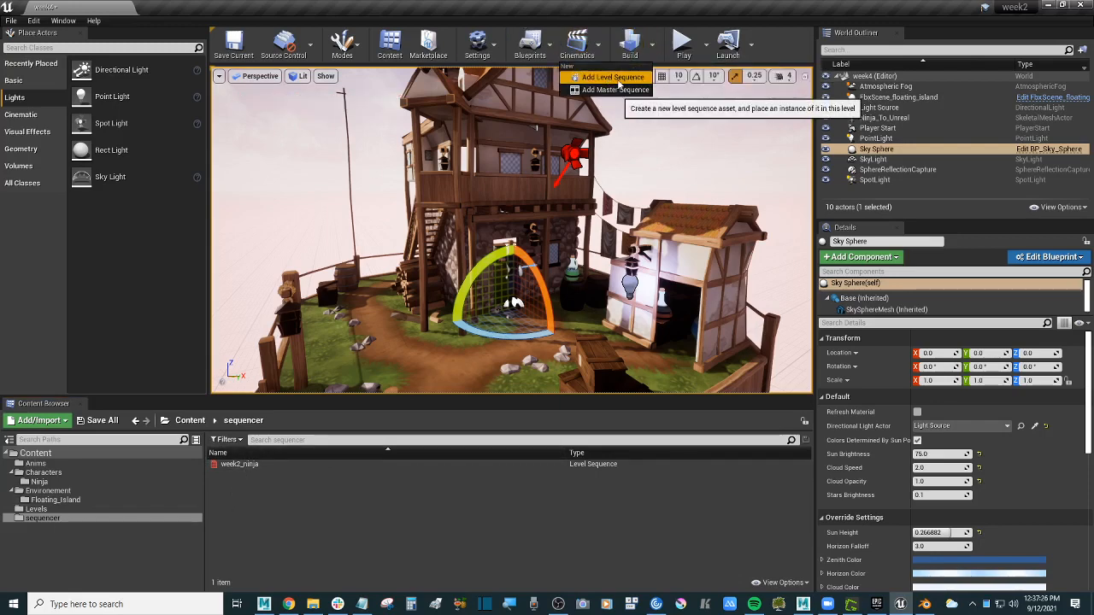
left_click(606, 77)
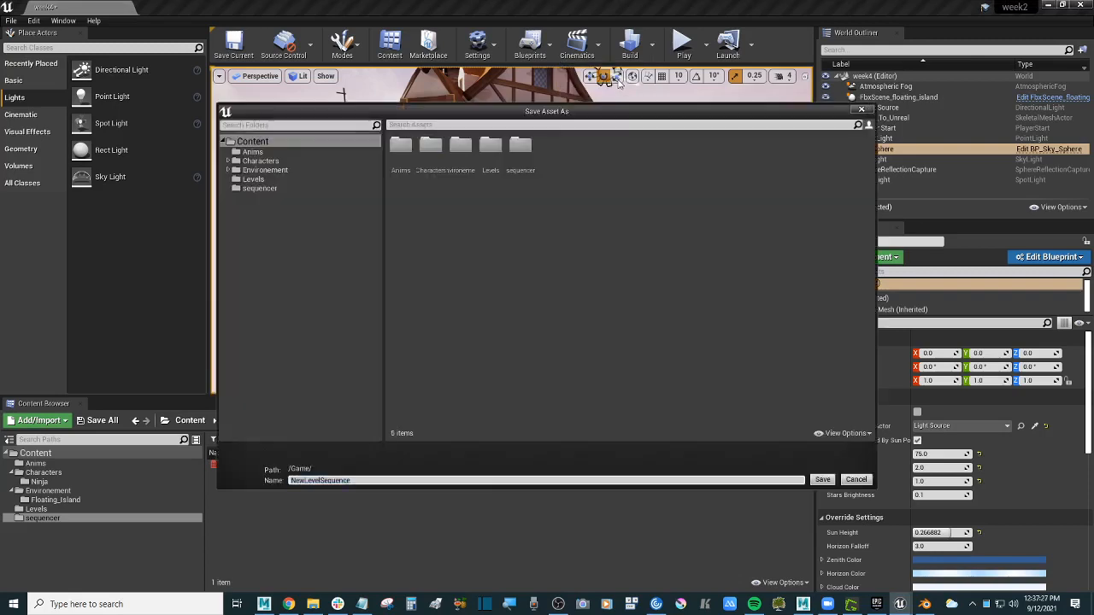
left_click(260, 188)
left_click(344, 479)
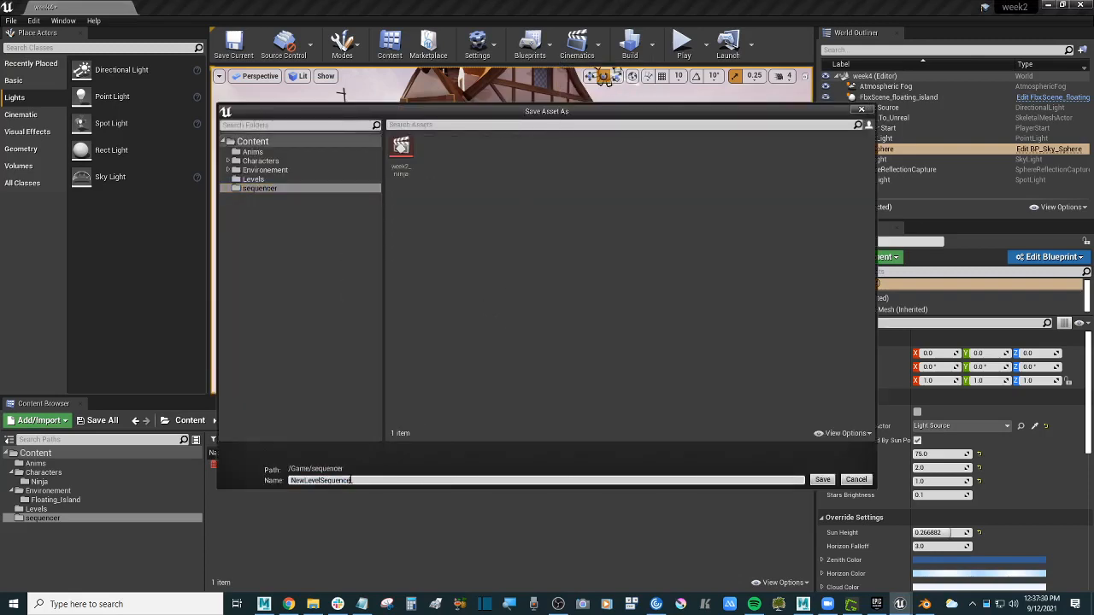
type("week4_Envi")
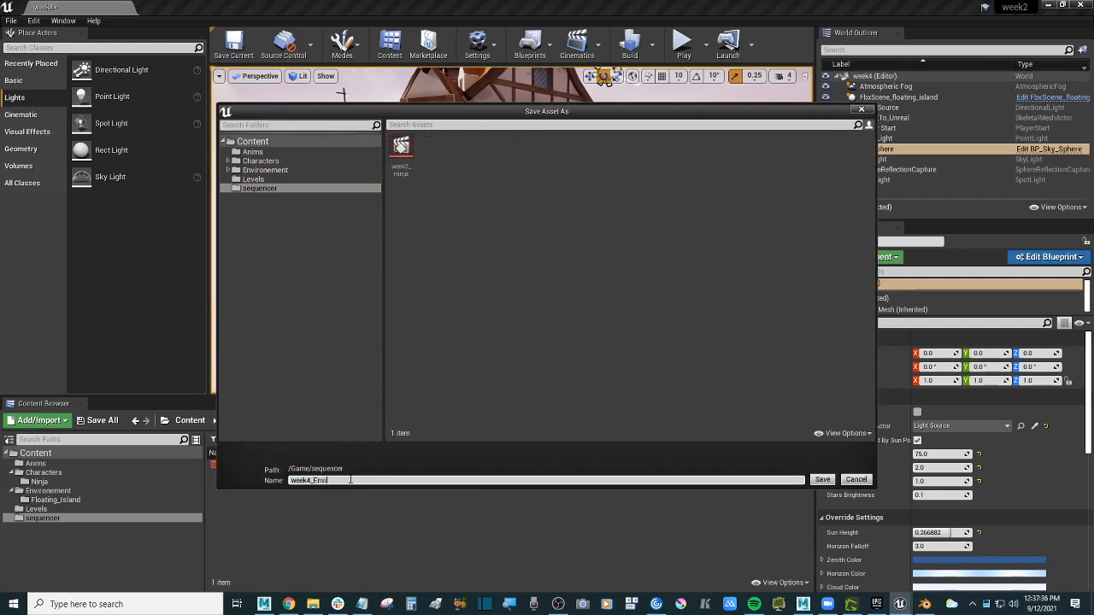
type("ronement")
key("Return")
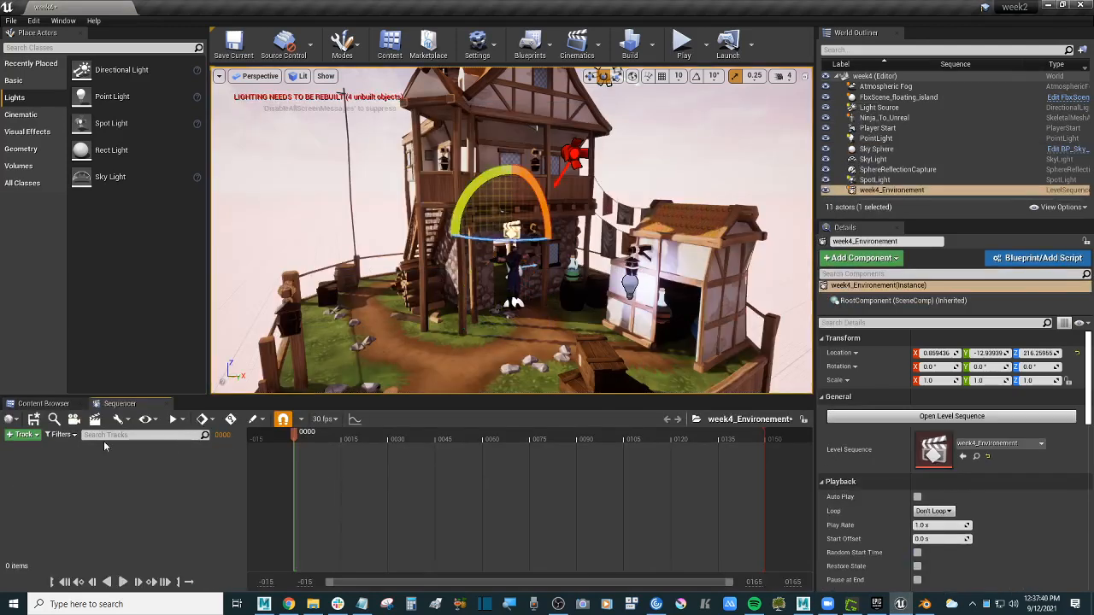
- List the placeable cinematic actors, search the level's actors for "cam" and clear the search
right_click_drag(591, 227, 574, 261)
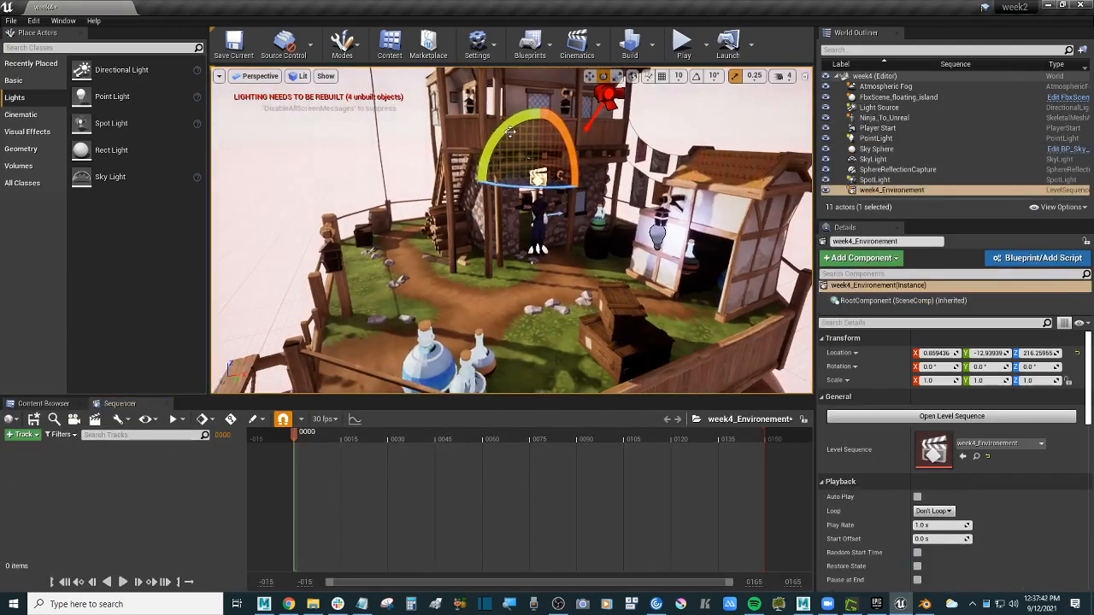
left_click(340, 149)
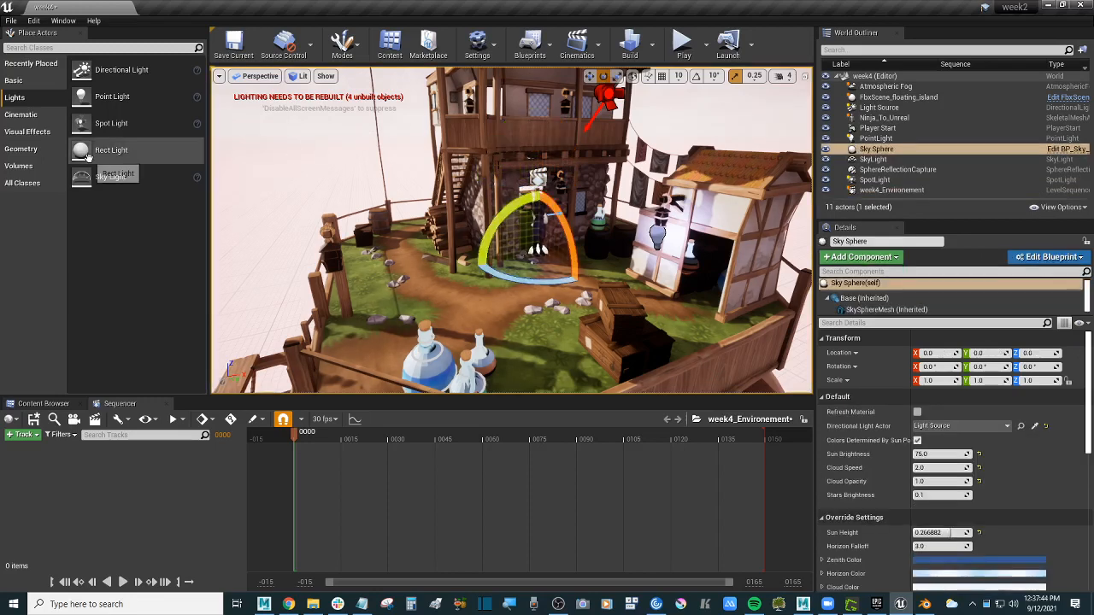
left_click(26, 115)
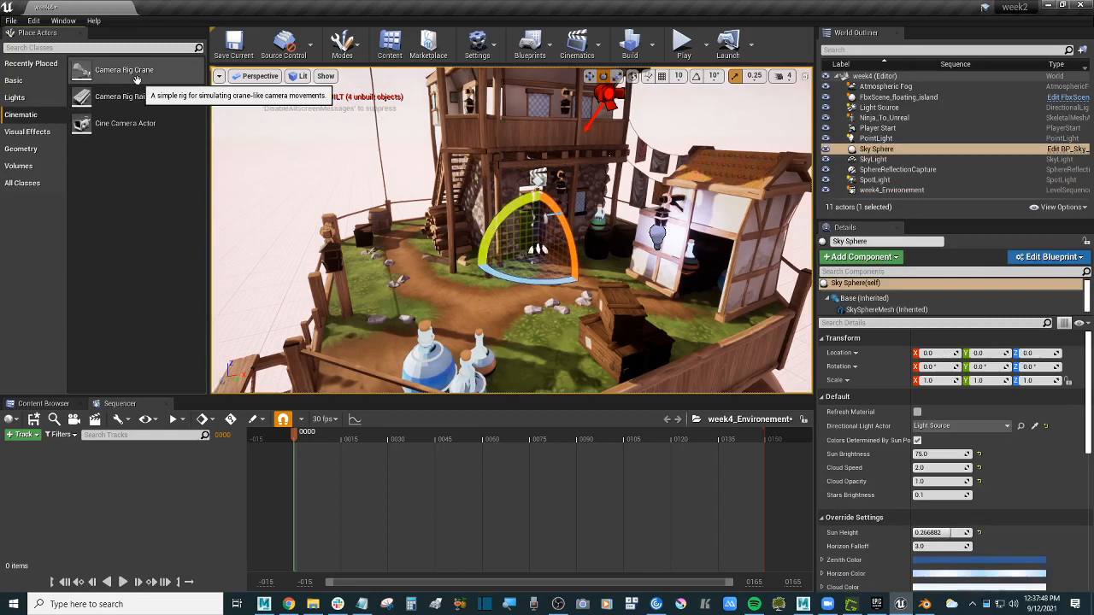
left_click(911, 50)
type("cam")
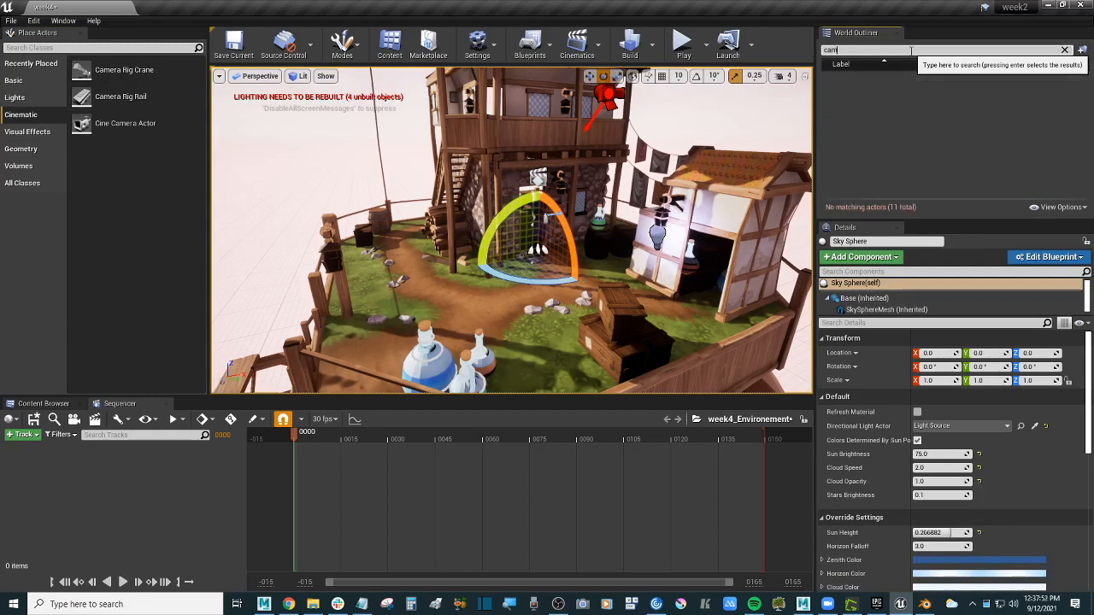
left_click(1065, 50)
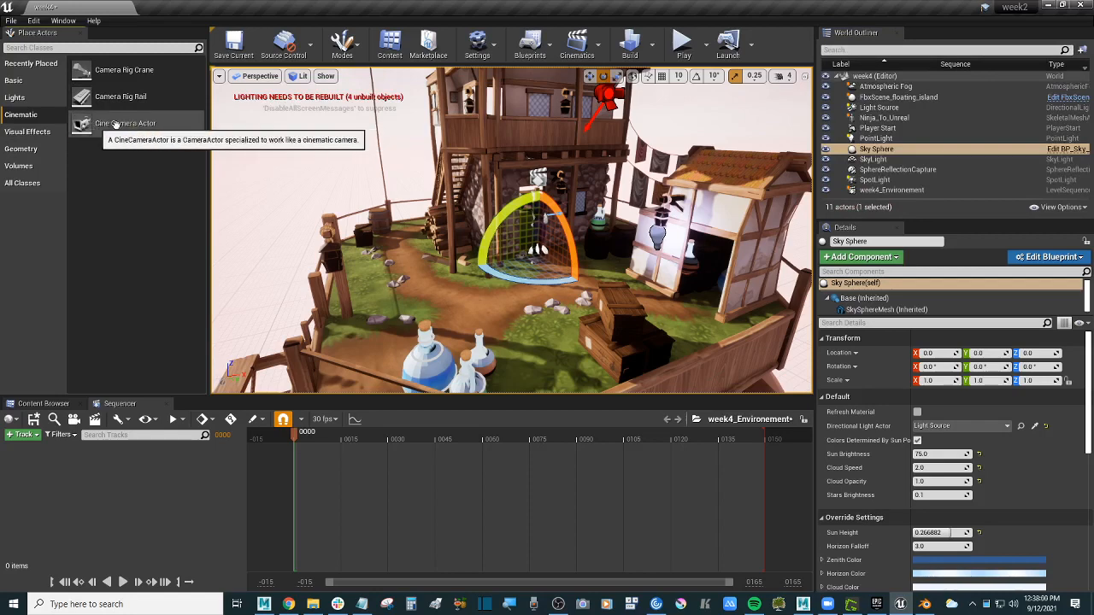
- Place a Cine Camera Actor in front of the house and add a new camera with its camera cut to the sequence
left_click_drag(115, 124, 517, 268)
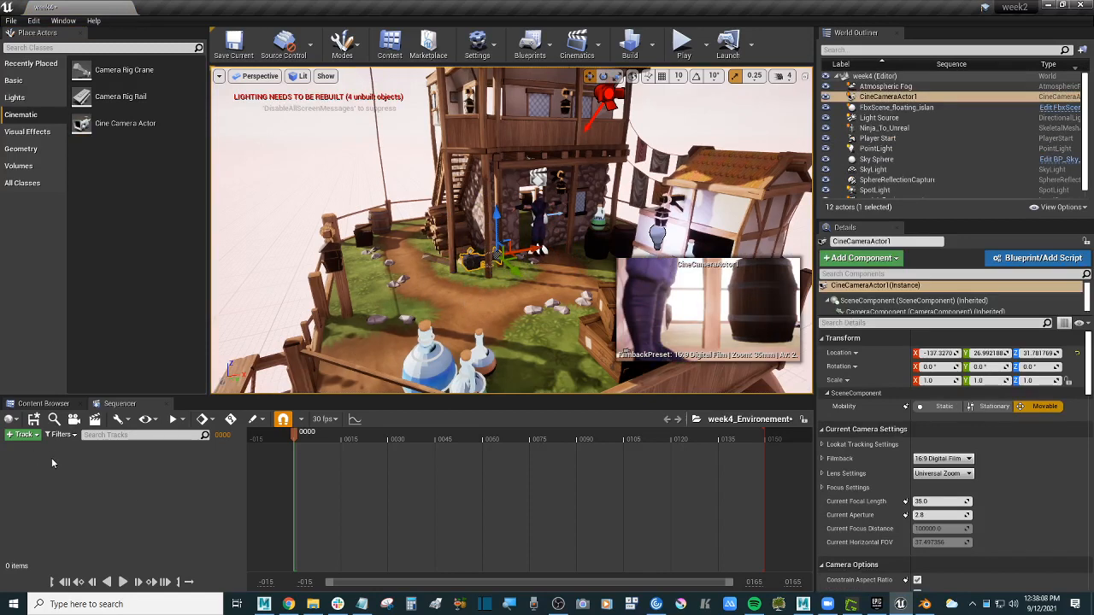
left_click(74, 420)
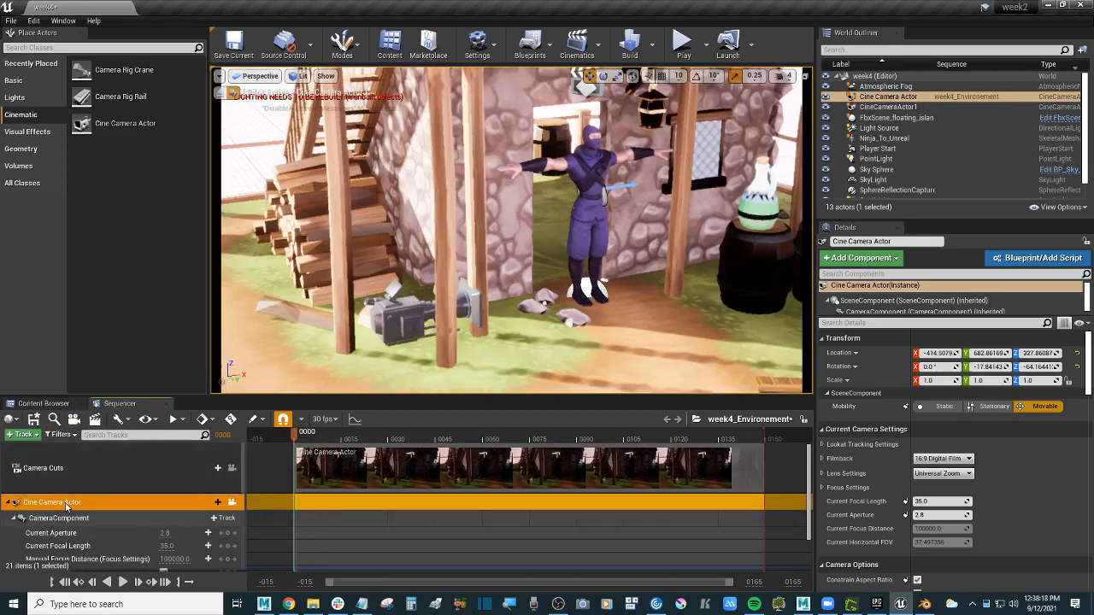
- Set the filmback of the camera placed in front of the house to Super 35mm
left_click(403, 322)
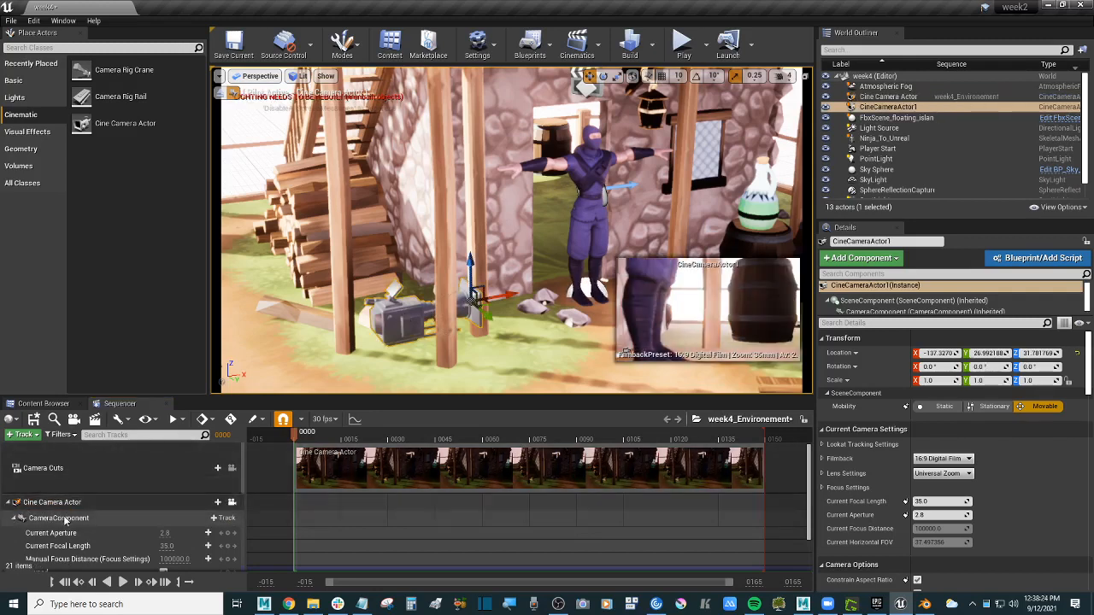
scroll(64, 516, "down", 1)
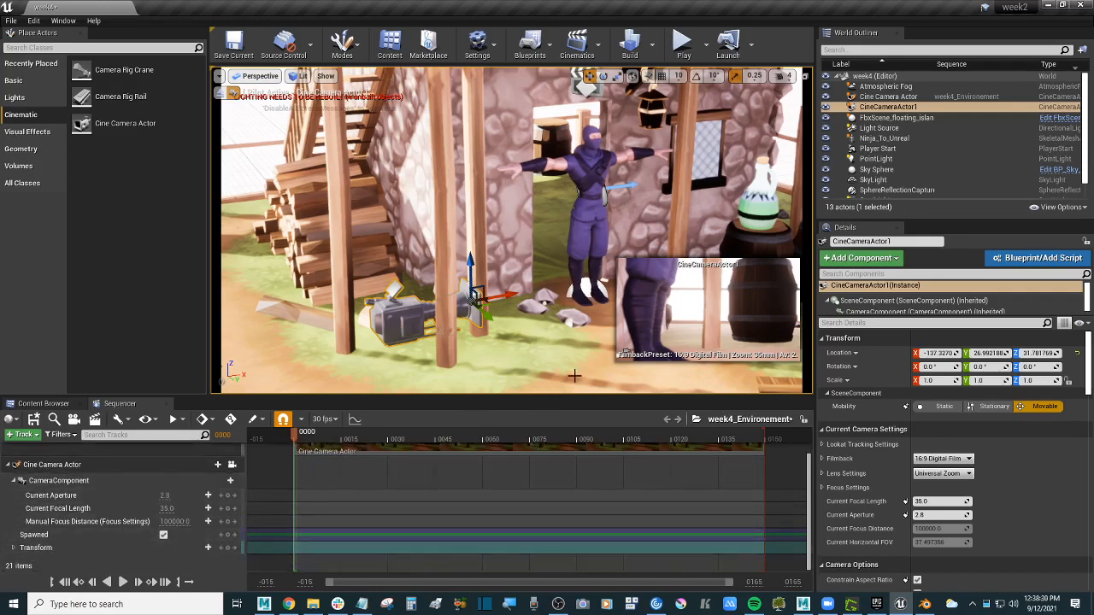
scroll(437, 296, "down", 6)
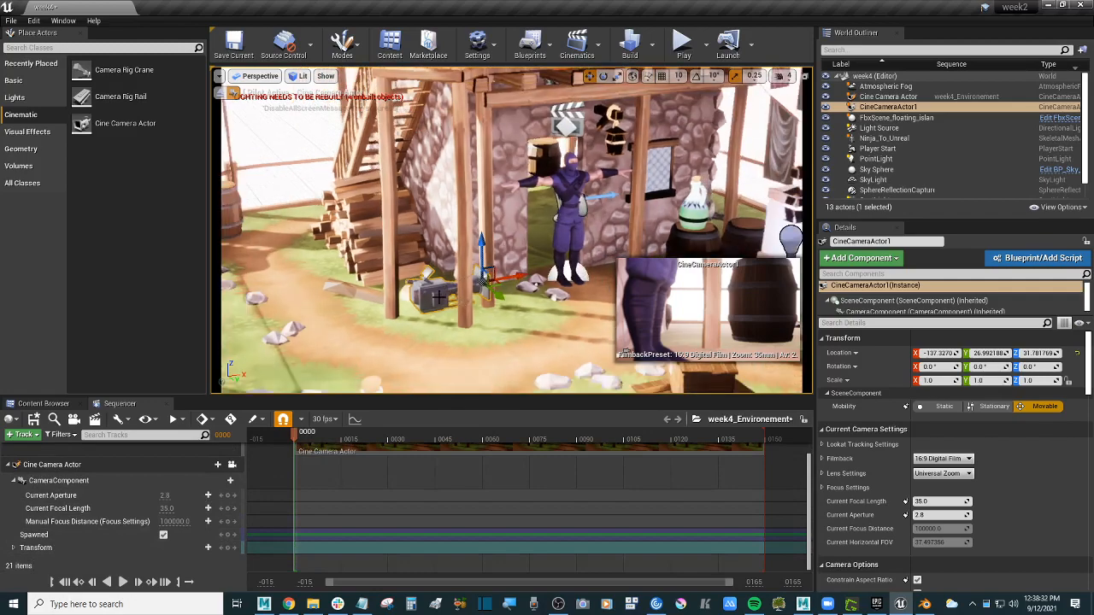
scroll(437, 299, "down", 2)
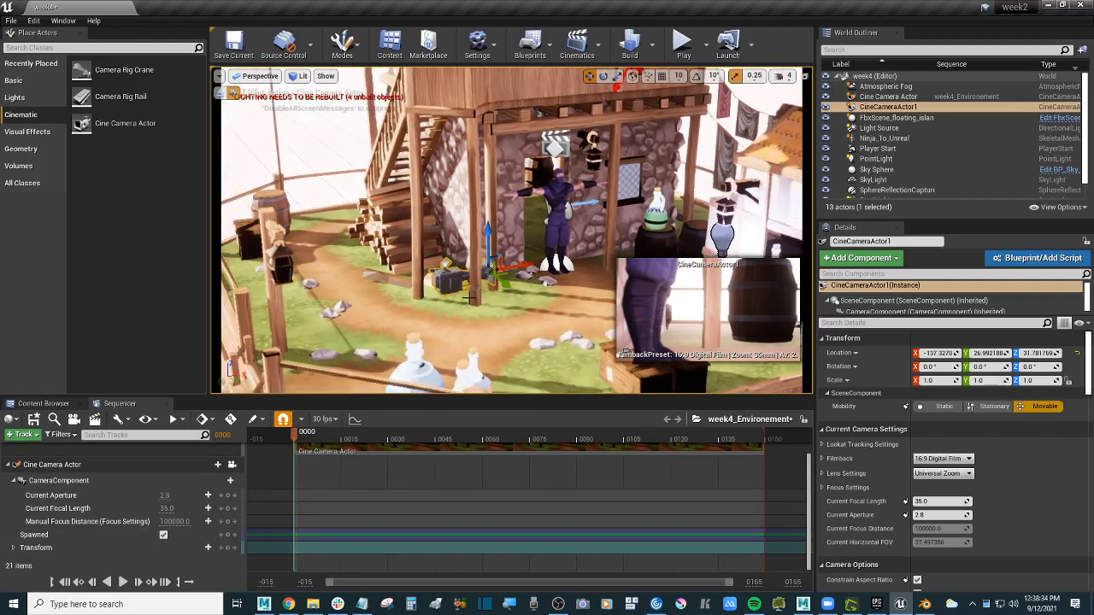
scroll(504, 296, "down", 2)
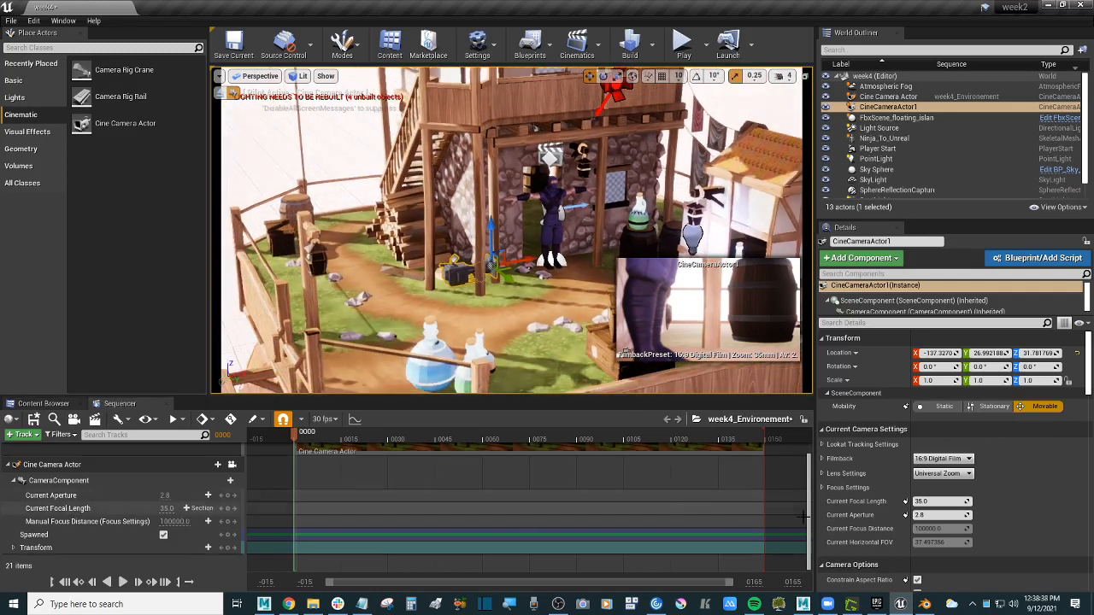
left_click(953, 461)
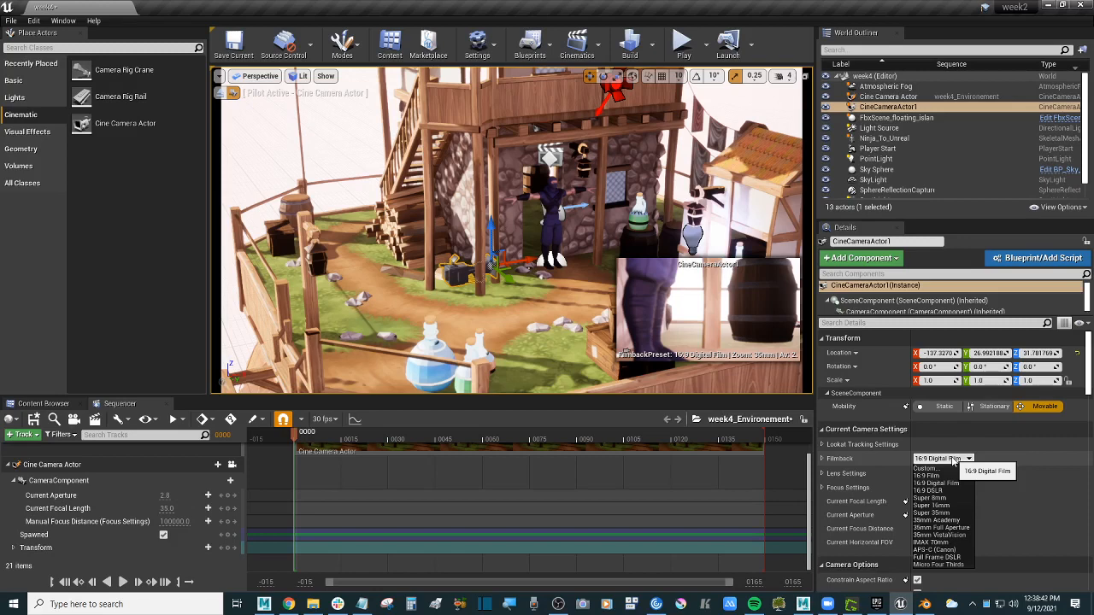
left_click(955, 513)
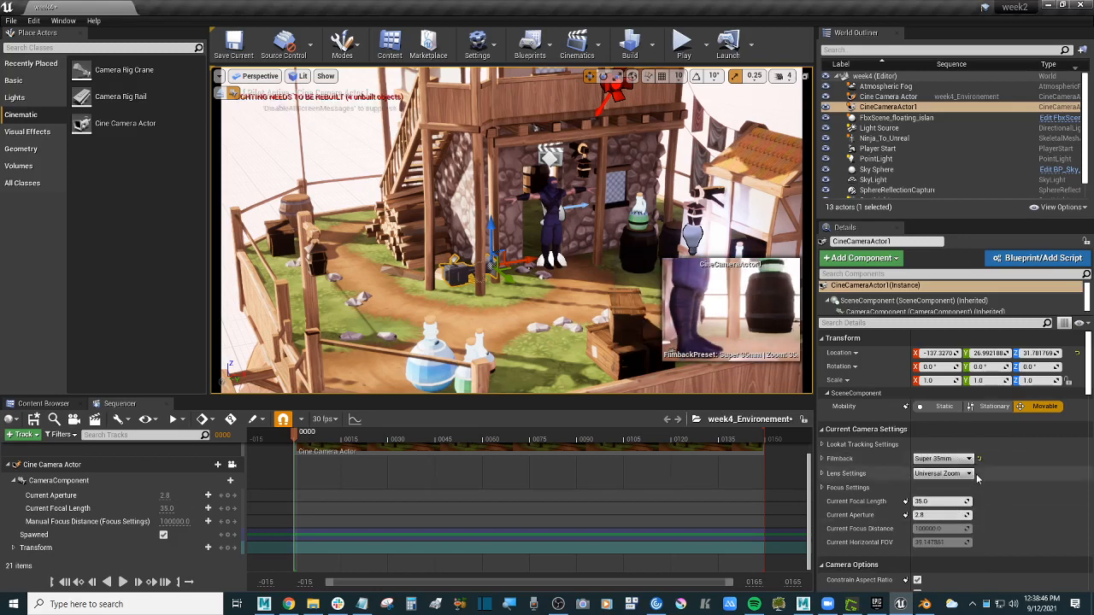
- Try the 16:9 Film, 16:9 Digital Film and 16:9 DSLR filmbacks on the placed camera, ending on 16:9 Film
left_click(956, 460)
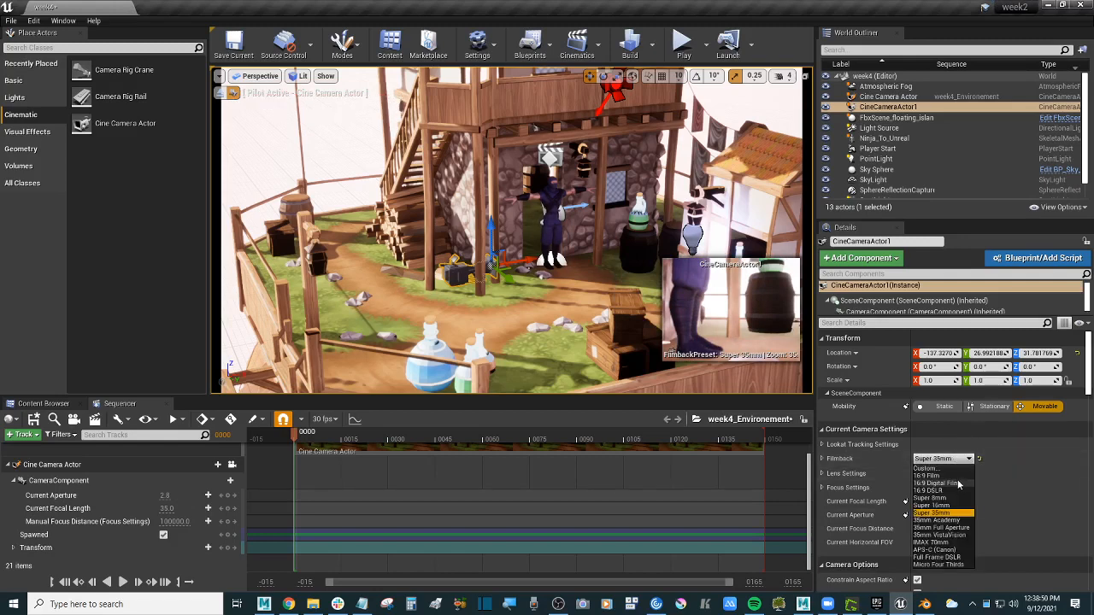
left_click(957, 476)
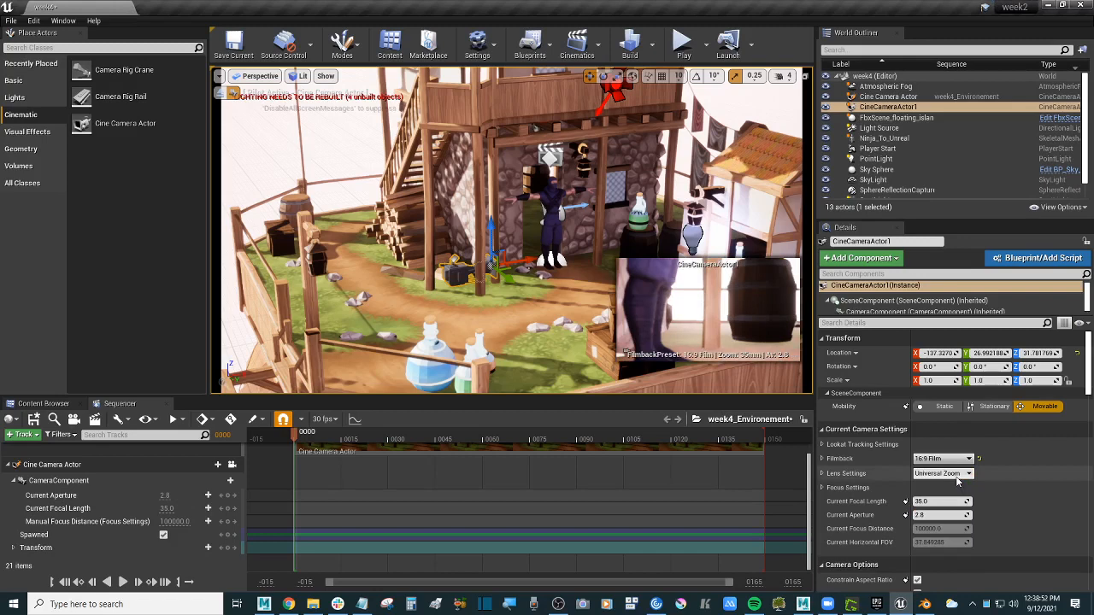
left_click(954, 460)
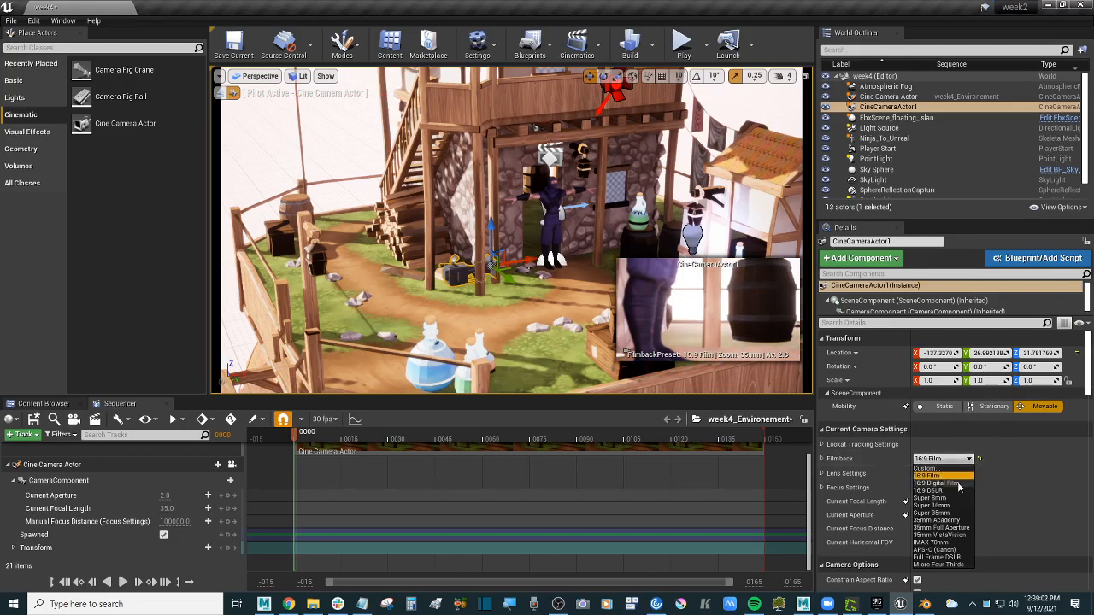
left_click(961, 484)
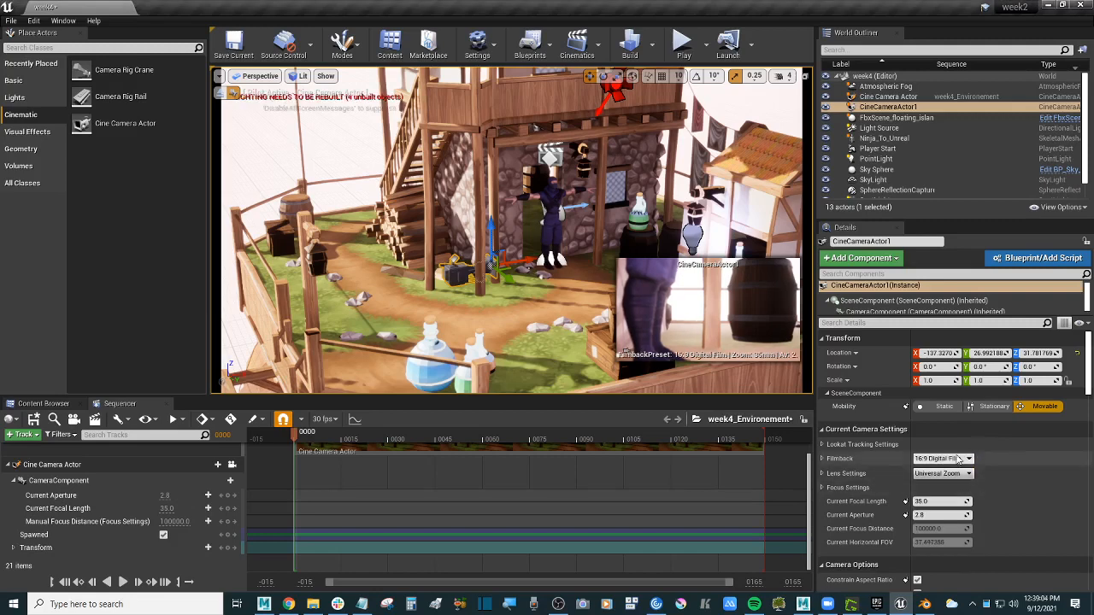
left_click(961, 460)
left_click(955, 490)
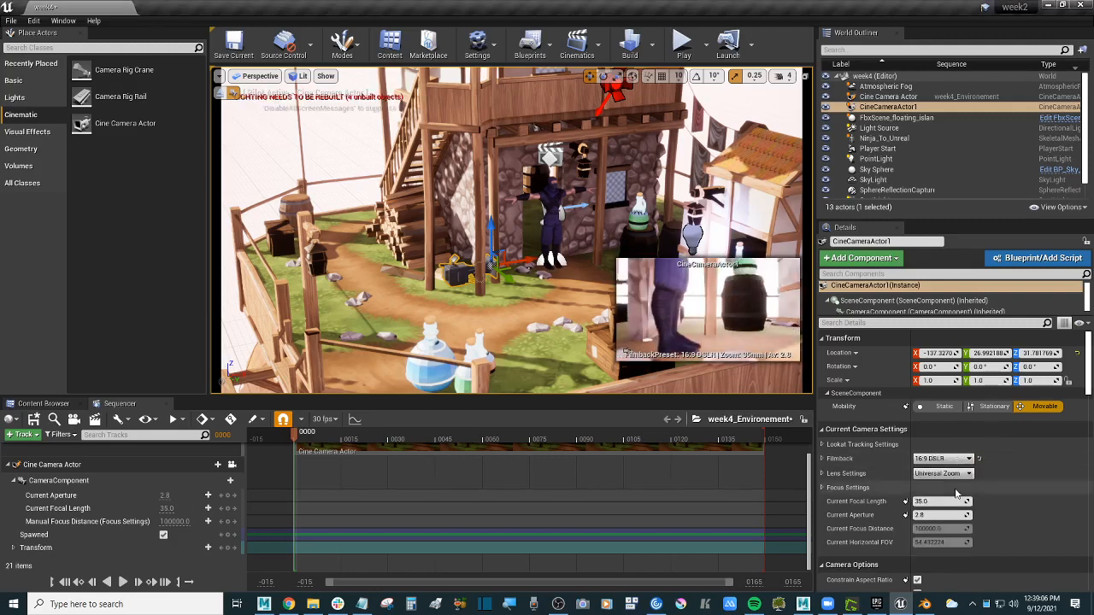
left_click(947, 460)
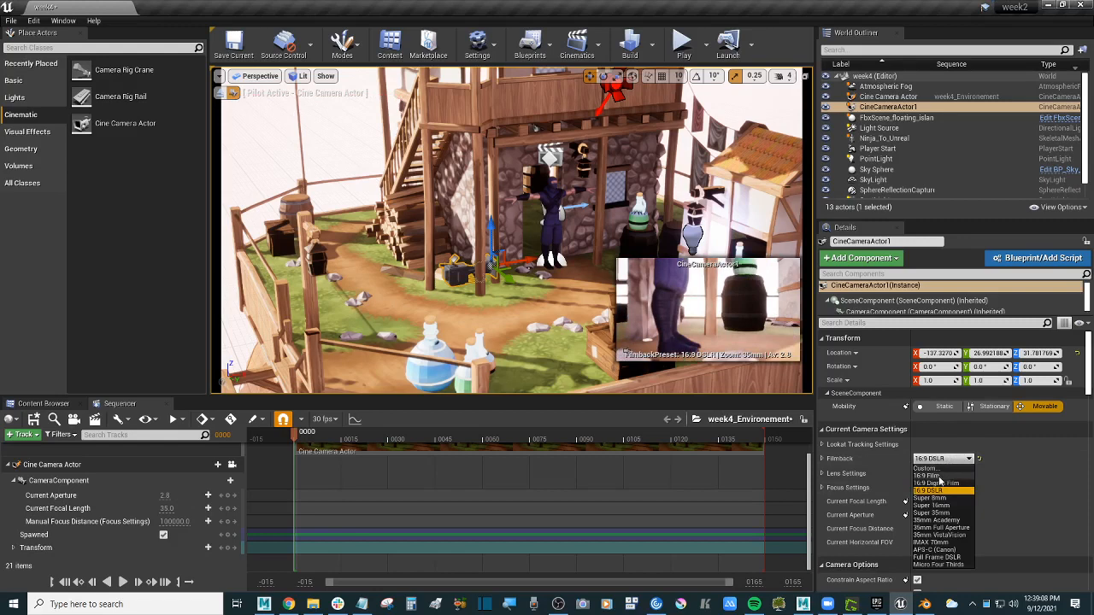
left_click(939, 479)
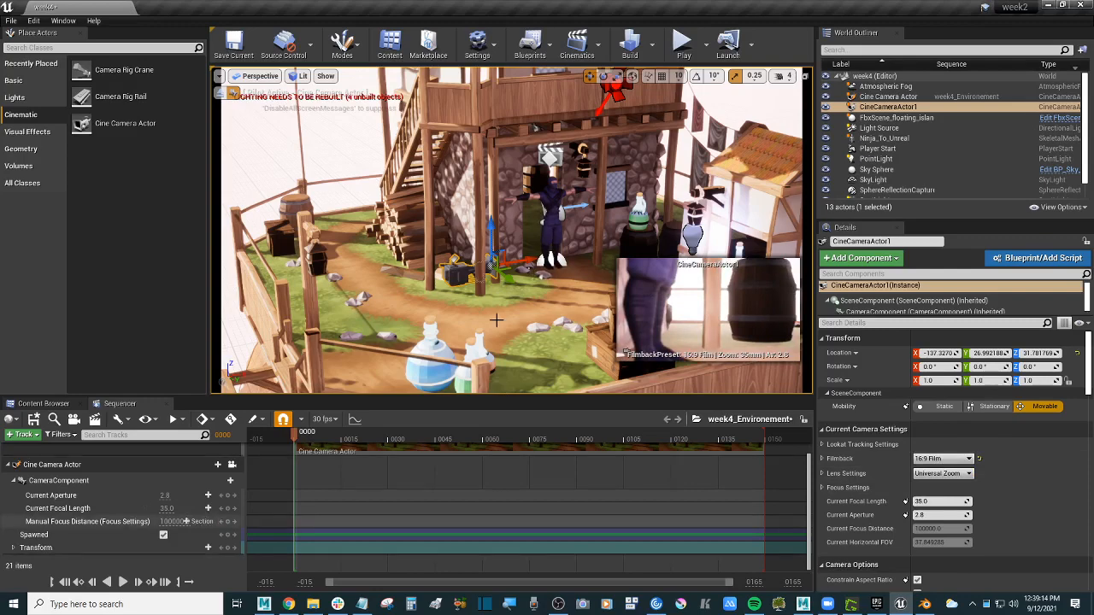
- Pull the sequence camera back and tilt it up to frame the house and fenced yard, leaving the placed camera deselected
key("s")
right_click_drag(512, 230, 563, 179)
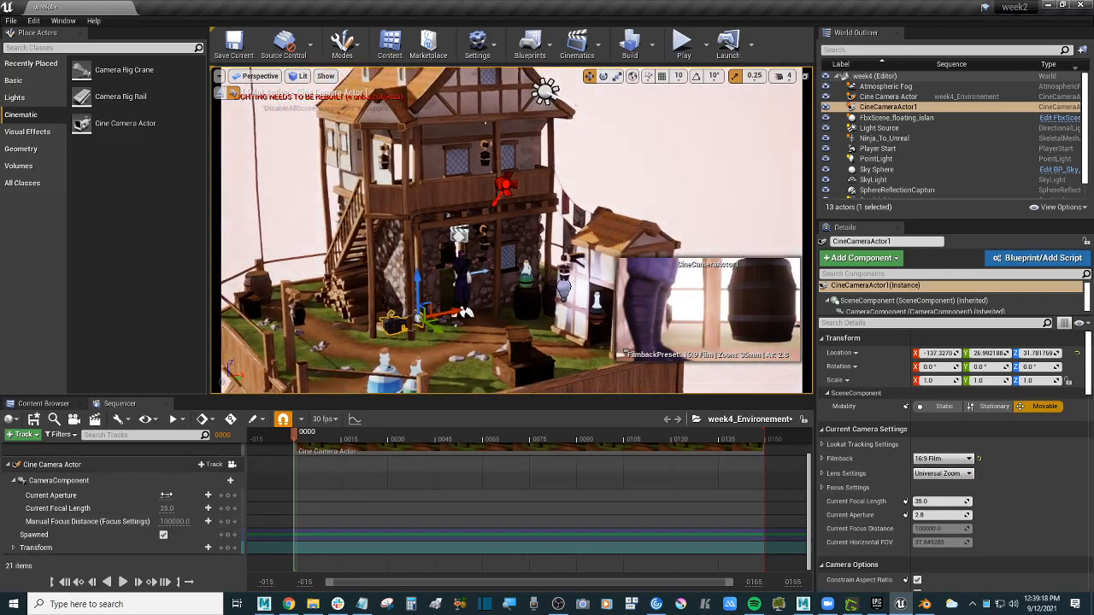
scroll(164, 481, "up", 2)
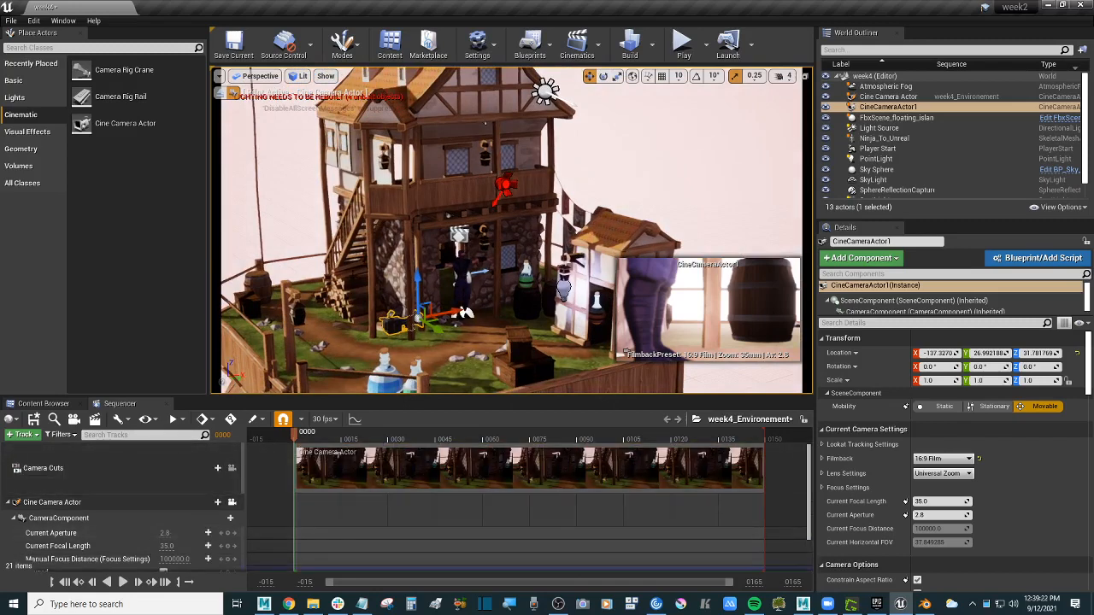
left_click(755, 153)
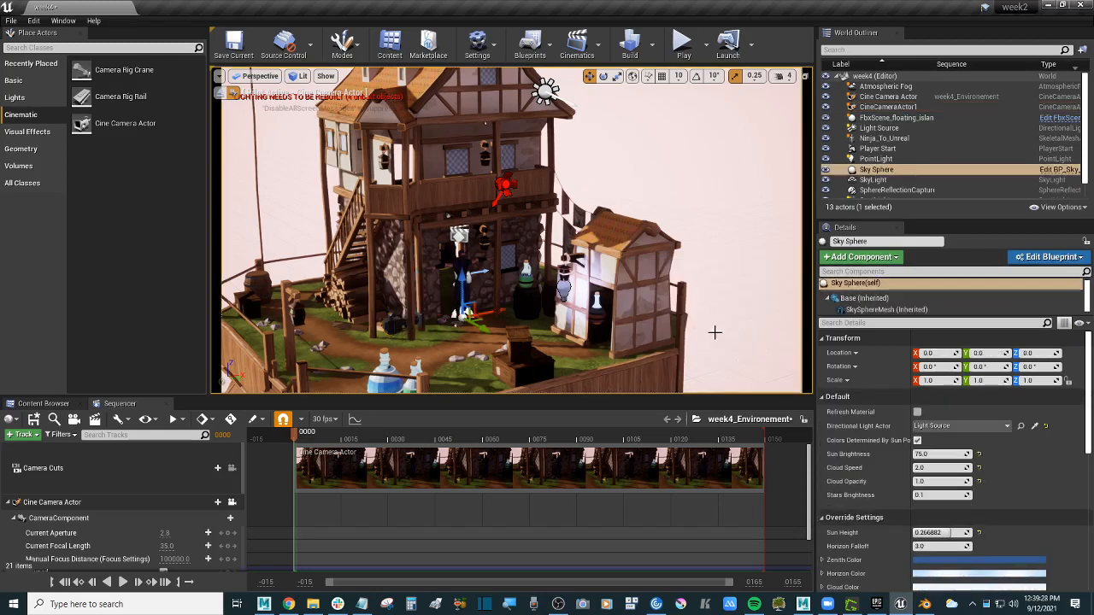
- Compare the sequence camera with the placed one, look through its tracks and collapse its CameraComponent tracks
left_click(75, 502)
left_click(79, 519)
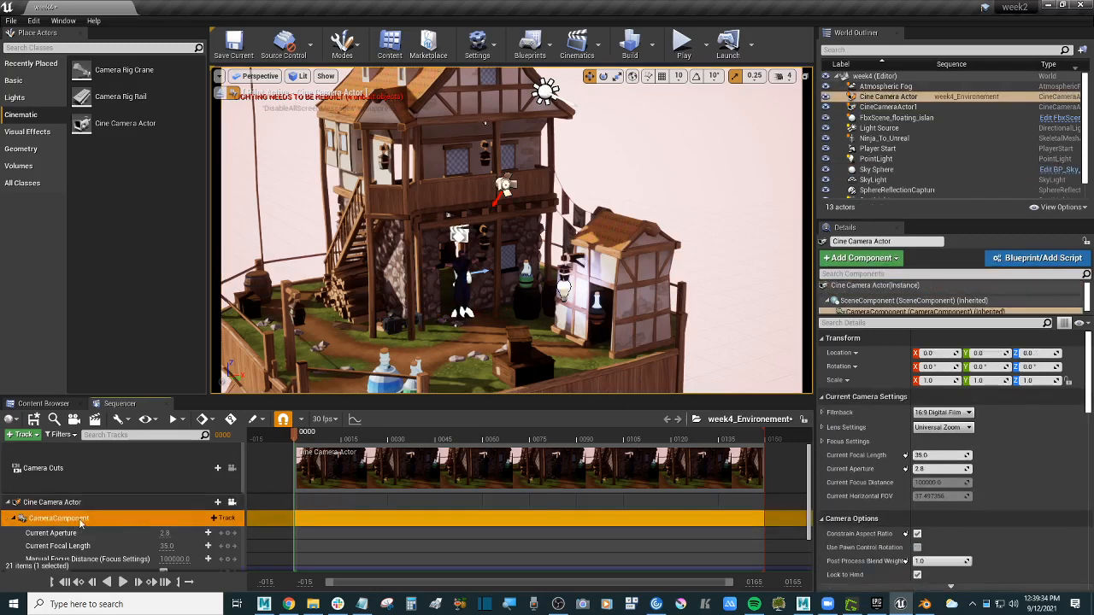
left_click(393, 325)
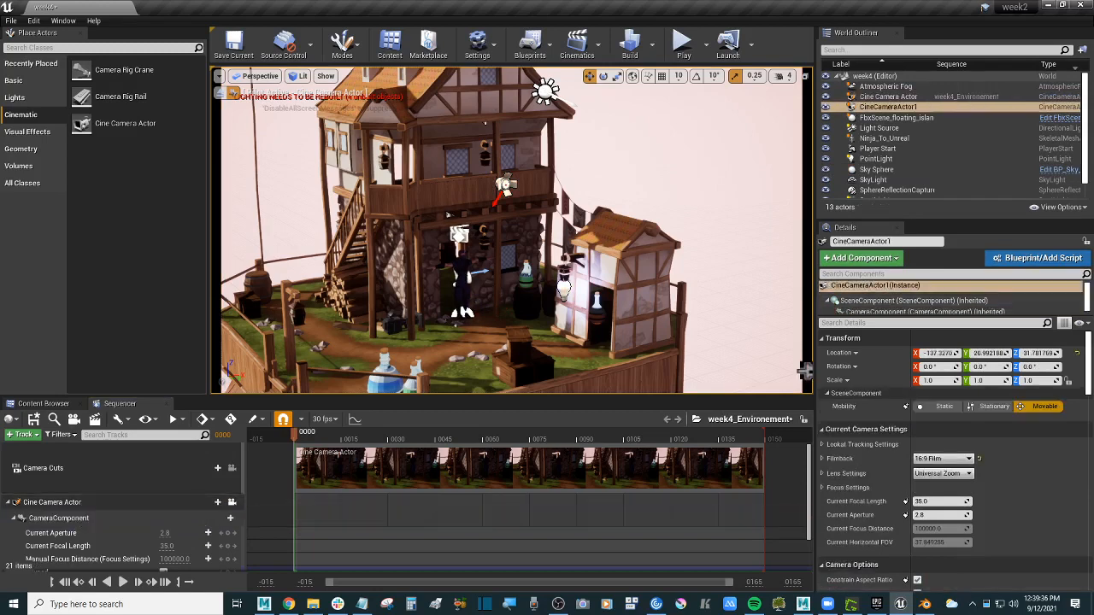
scroll(71, 523, "down", 2)
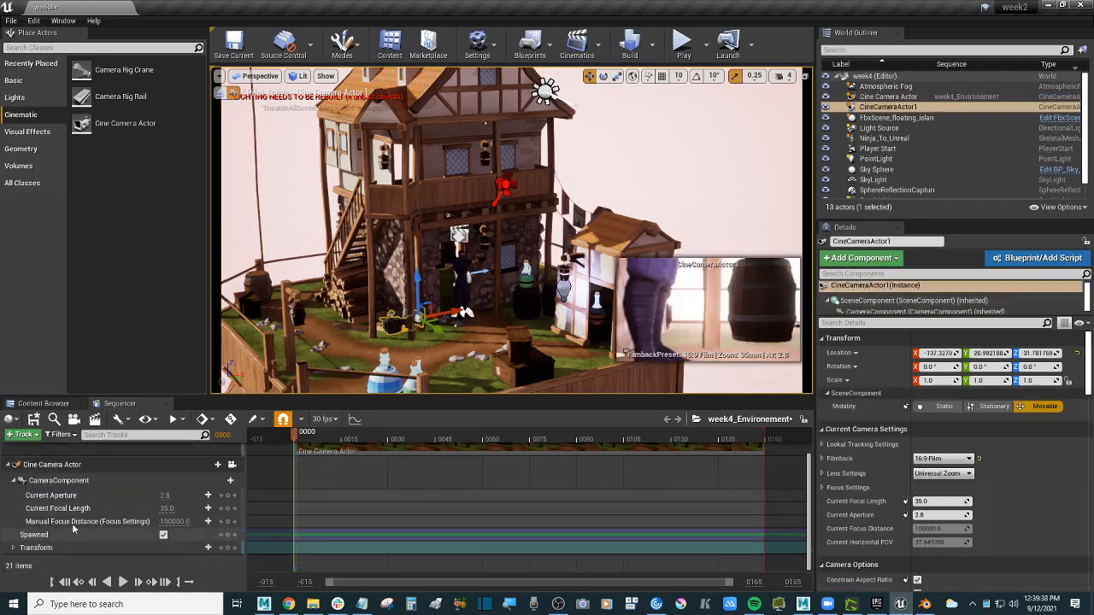
scroll(101, 508, "up", 2)
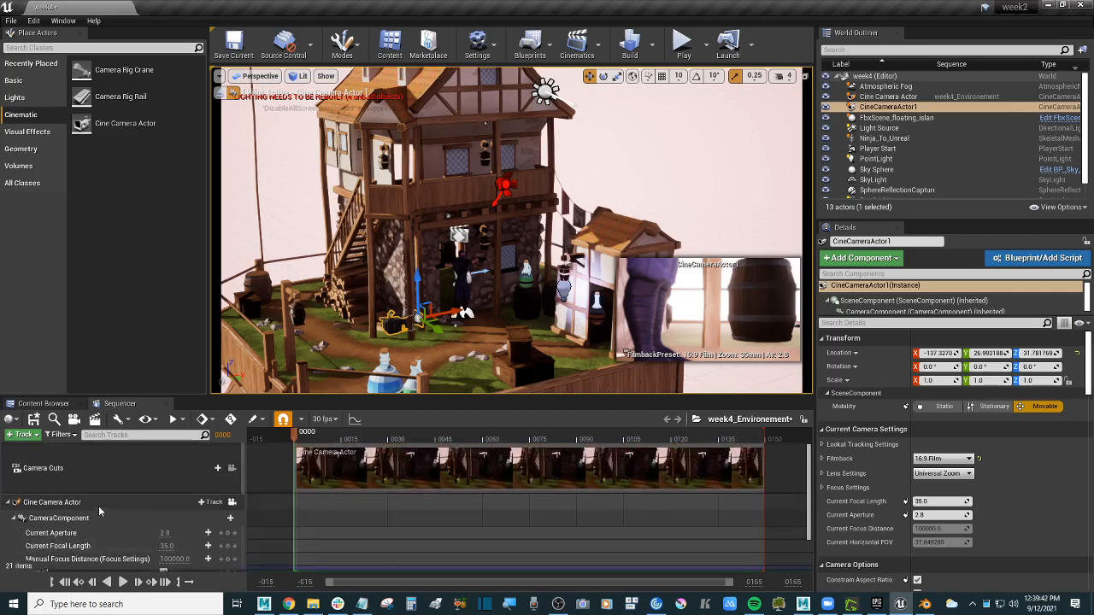
scroll(103, 521, "down", 2)
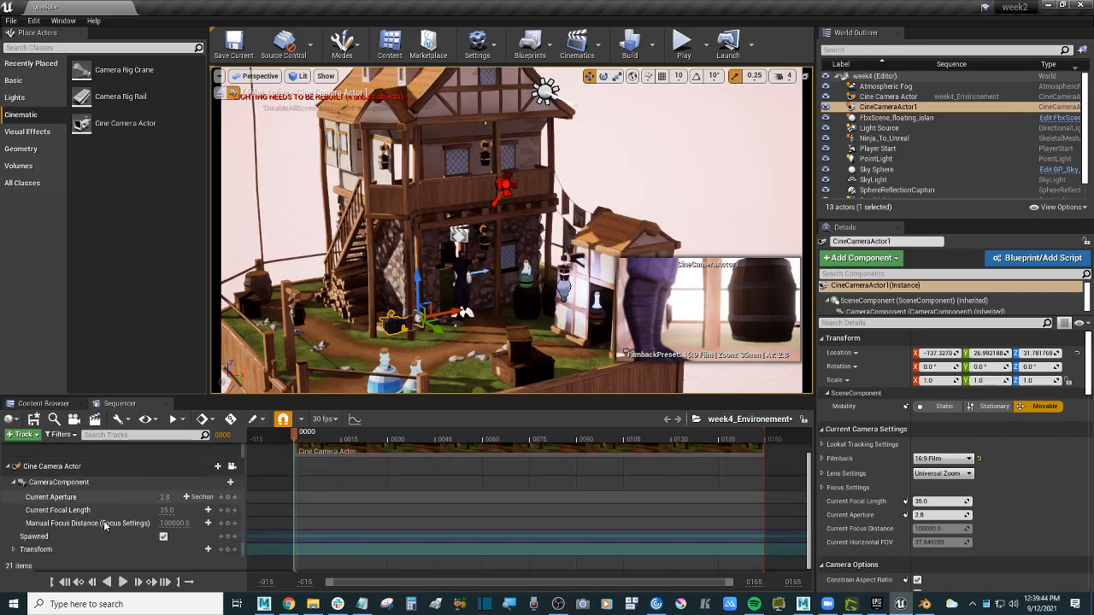
left_click(87, 466)
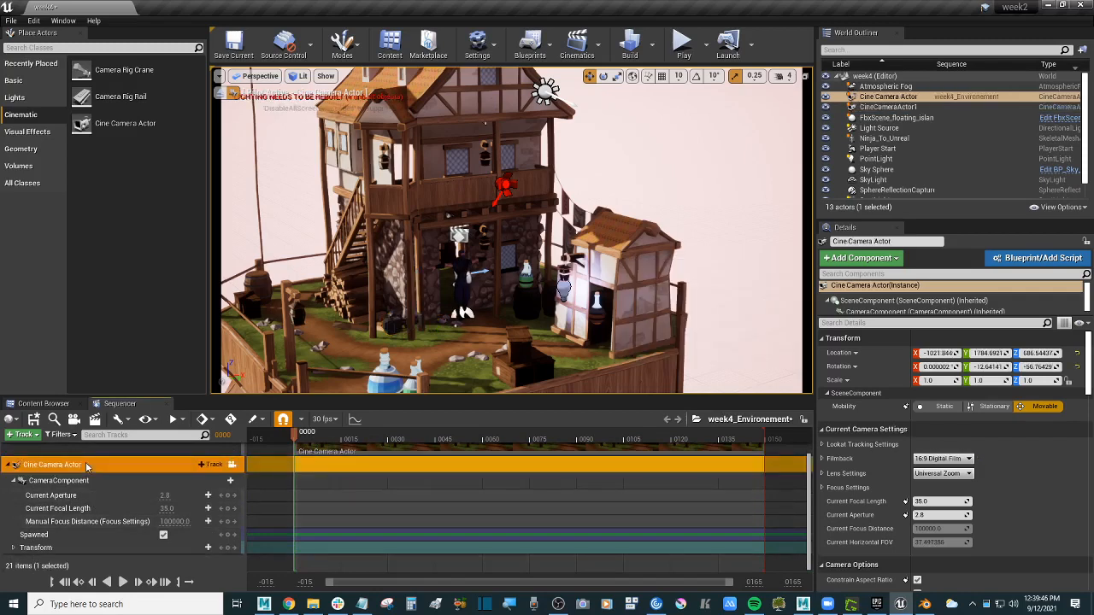
left_click(17, 483)
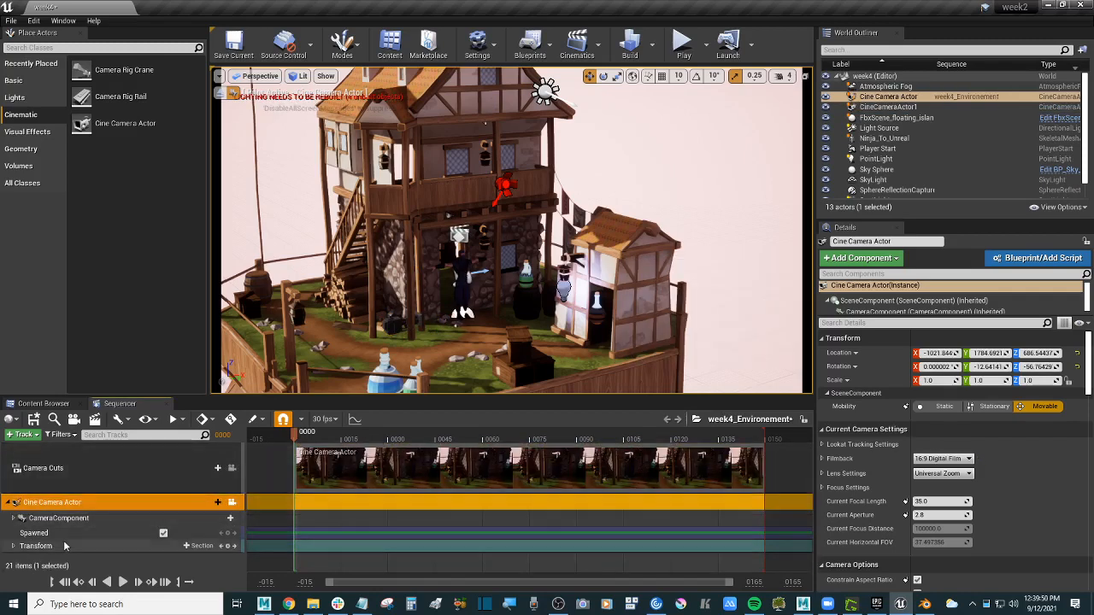
left_click(101, 470)
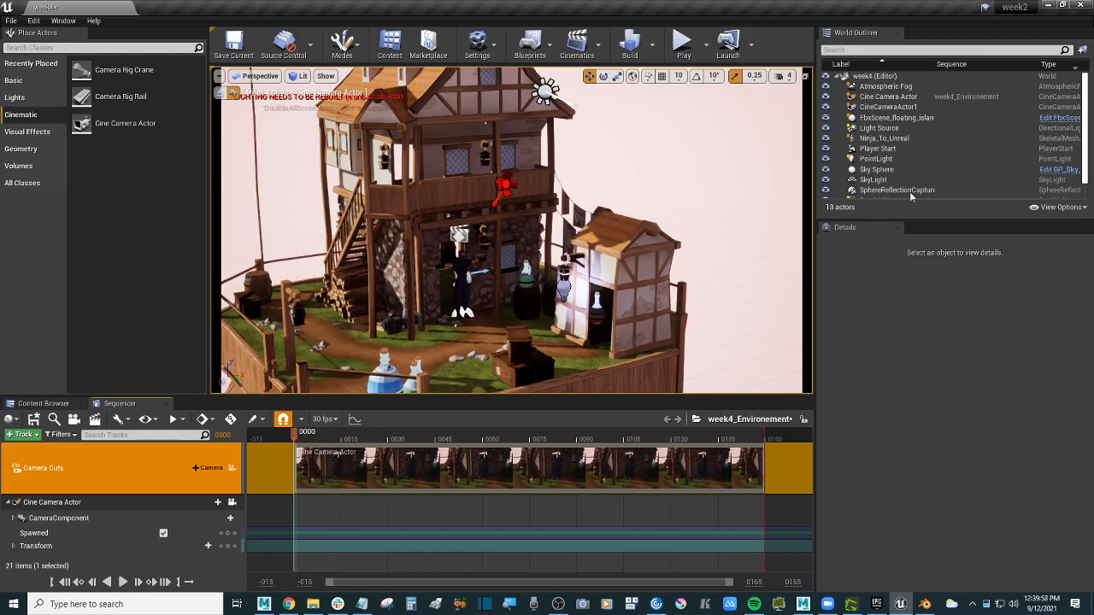
- Delete the separately placed camera CineCameraActor1 from the level, keeping the sequence's Cine Camera Actor
left_click(912, 108)
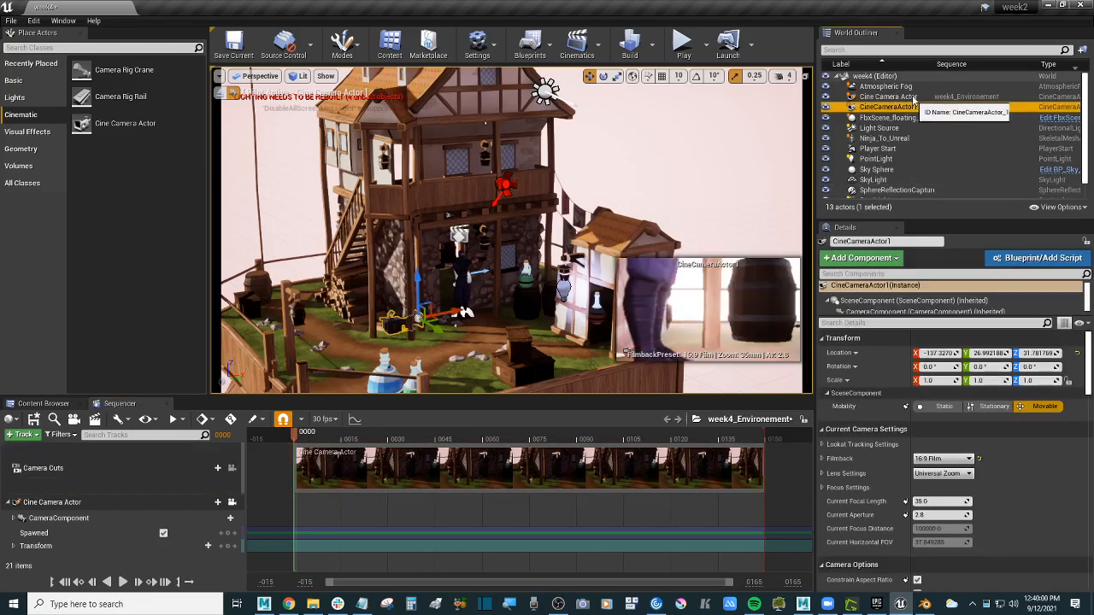
left_click(913, 100, "ctrl")
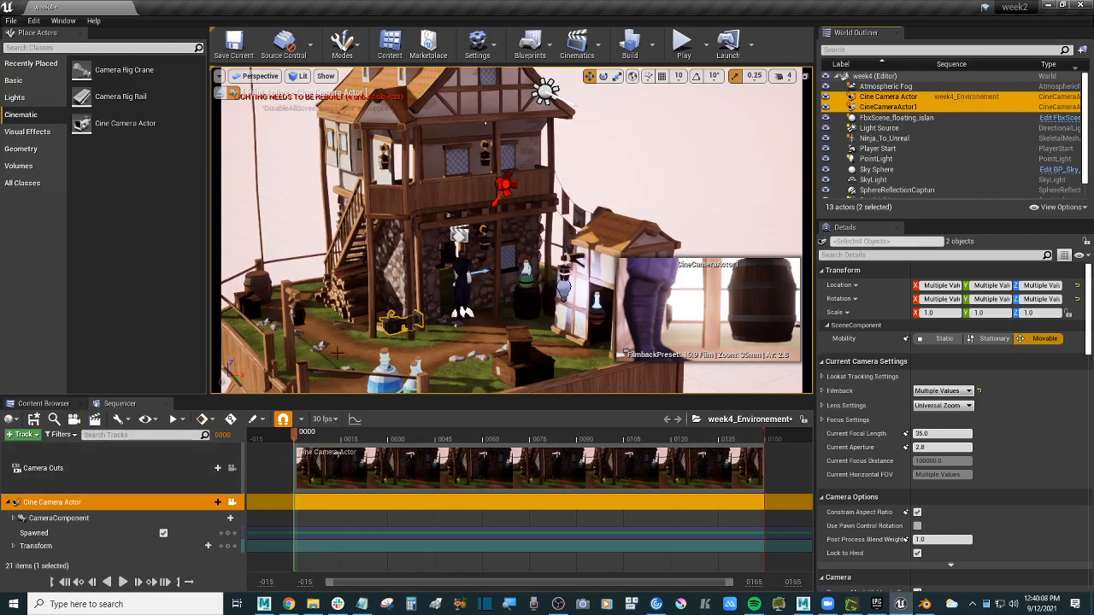
left_click(921, 107)
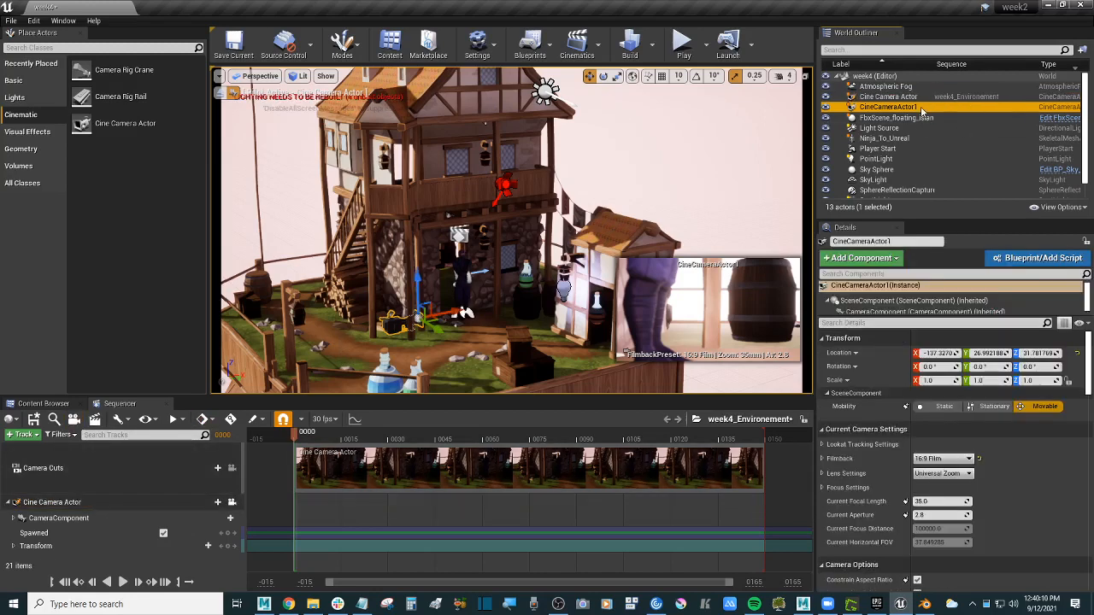
key("Delete")
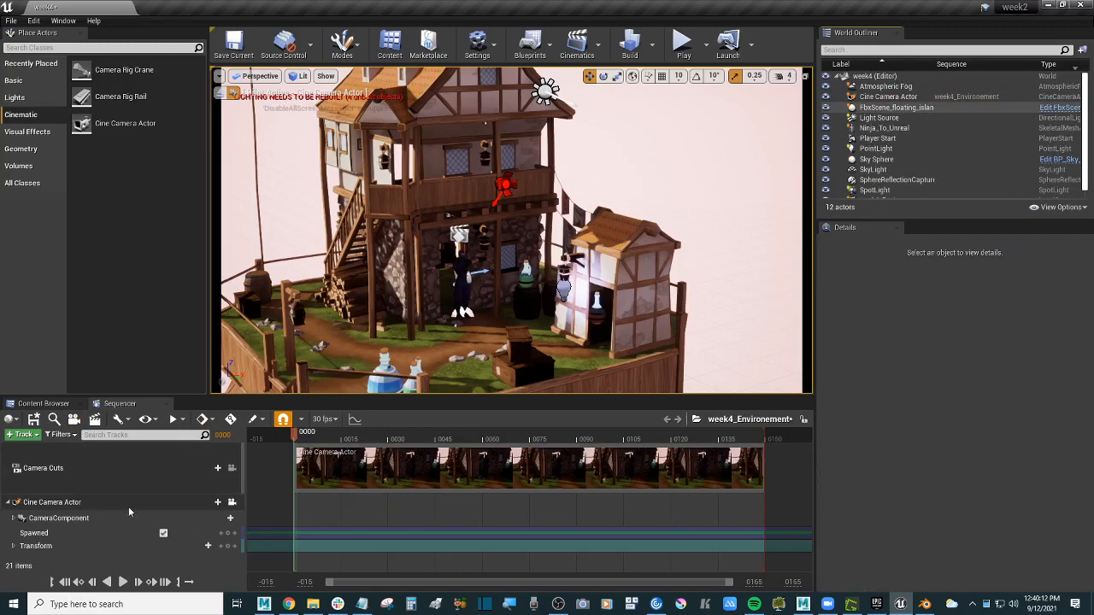
- Reposition the sequence camera to about X -1145, Y 2002, Z 614, tilted down about 8 degrees to frame the house and yard
left_click(112, 503)
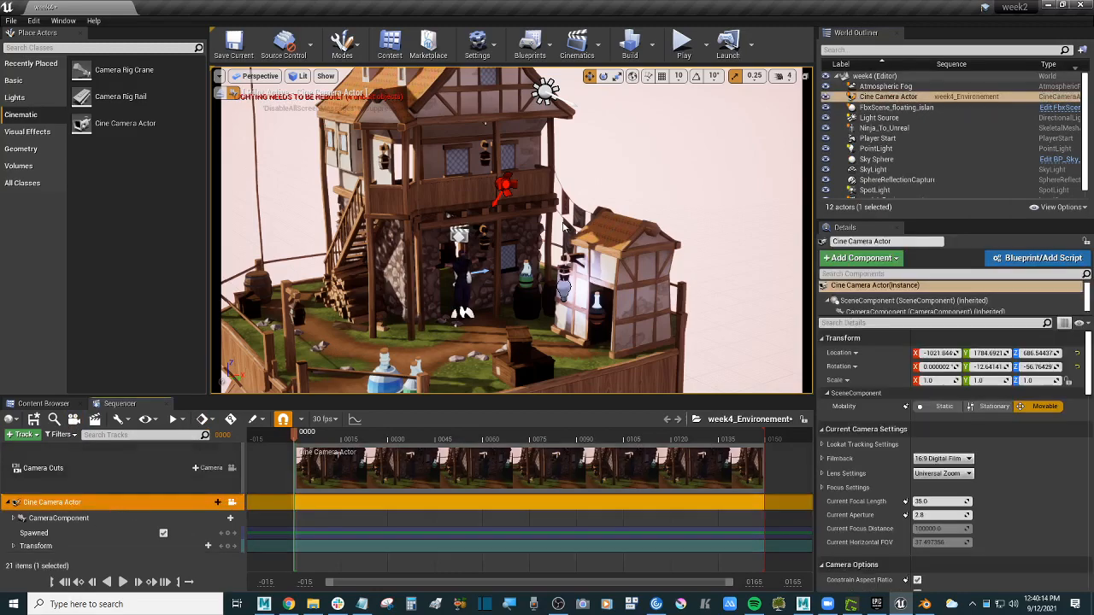
key("s")
mouse_move(564, 226)
right_mouse_down()
mouse_move(566, 178)
mouse_move(578, 299)
mouse_move(577, 217)
right_mouse_up()
key("w")
key("w")
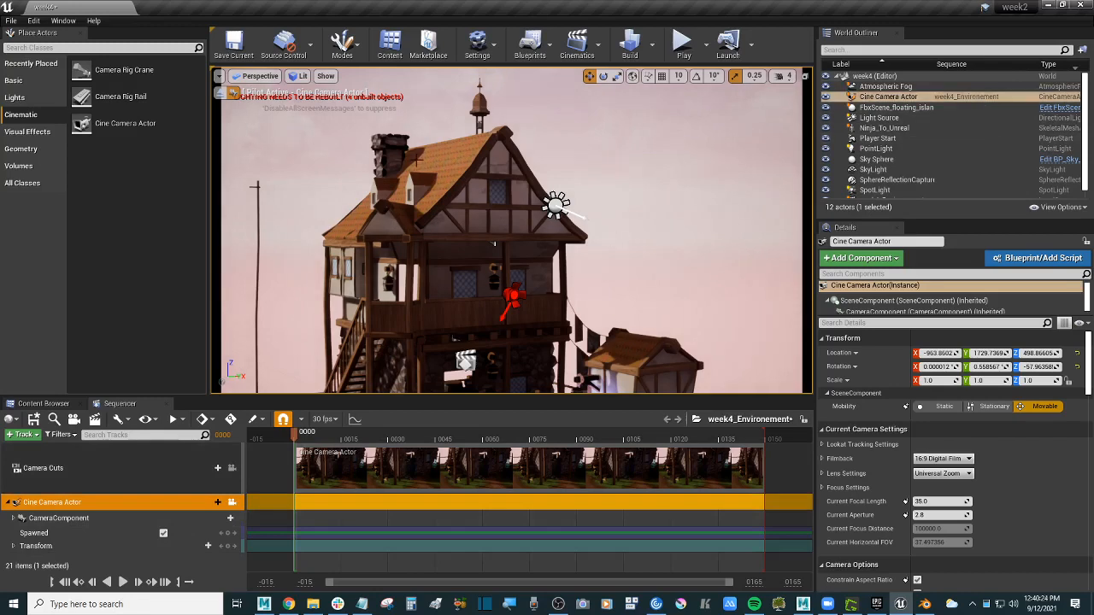
right_click_drag(494, 243, 498, 301)
key("s")
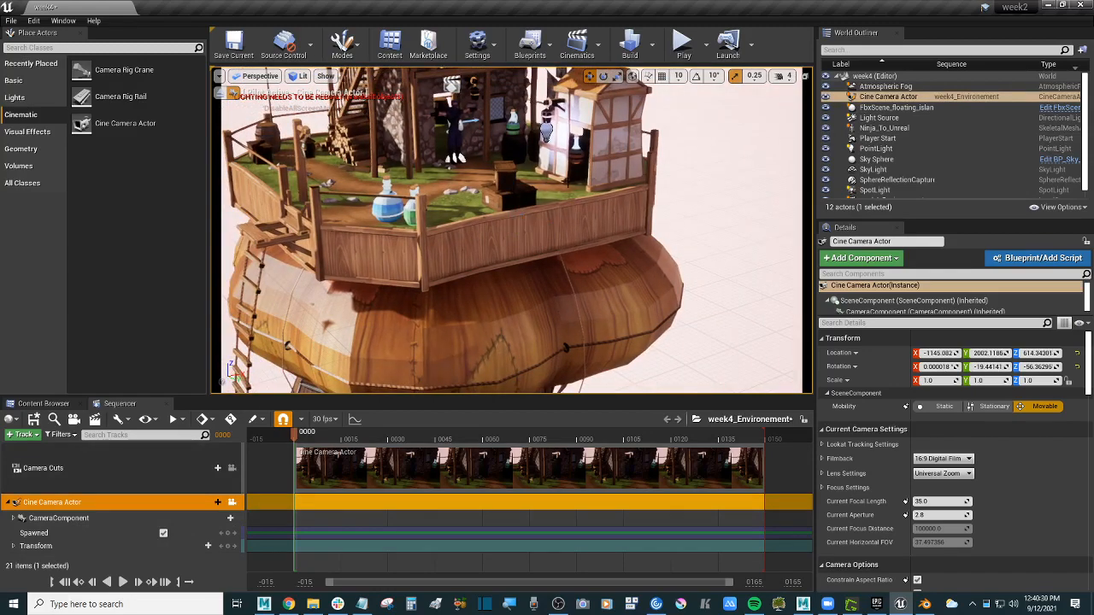
right_click_drag(516, 214, 701, 165)
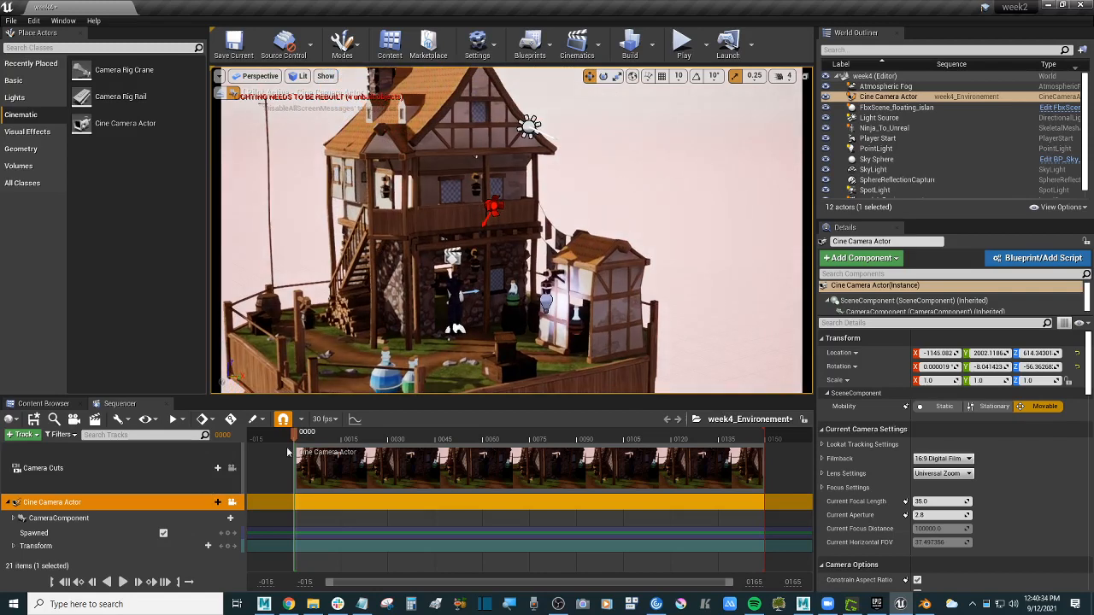
- Pull the sequence's Cine Camera Actor back to about X -1208, Y 2098, Z 631
left_click(888, 106)
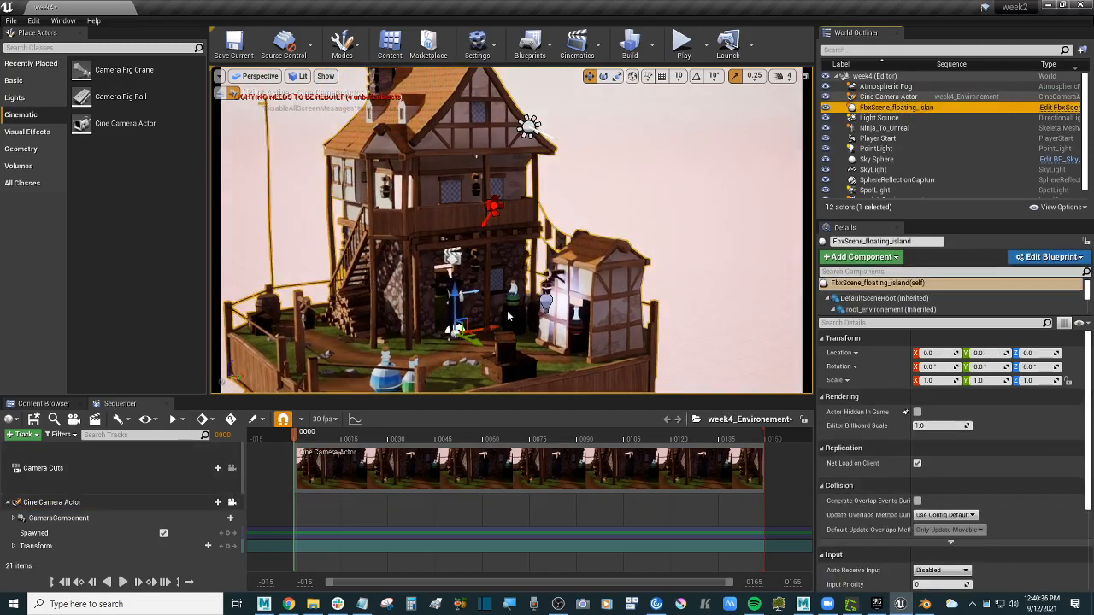
left_click(888, 96)
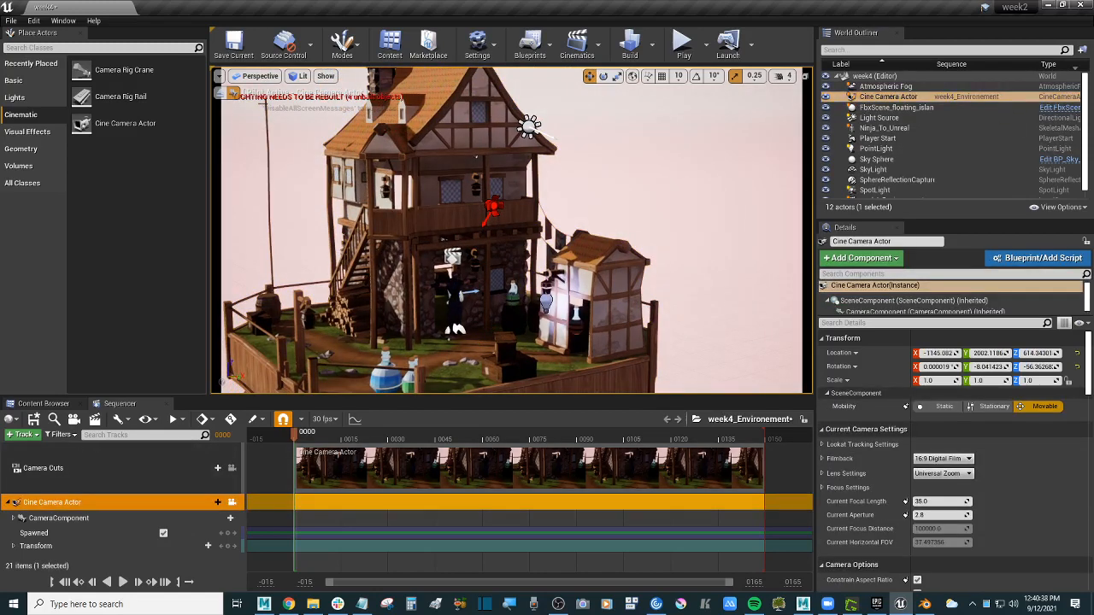
scroll(513, 230, "down", 3)
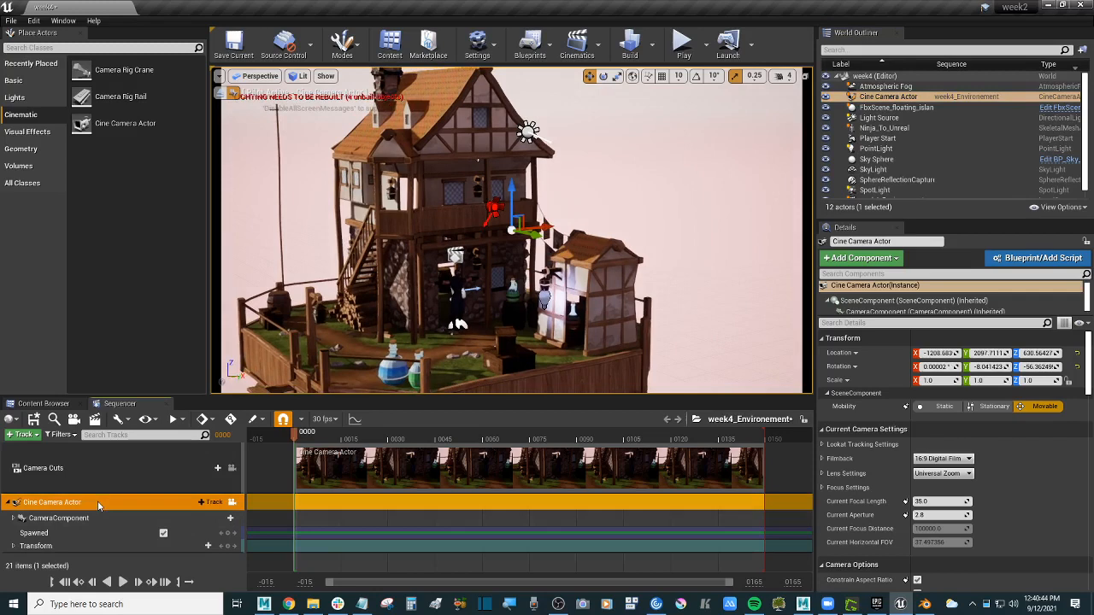
- Delete the Cine Camera Actor and the Camera Cuts track from the sequence, and search the level for leftover cameras with "cam"
left_click(91, 468)
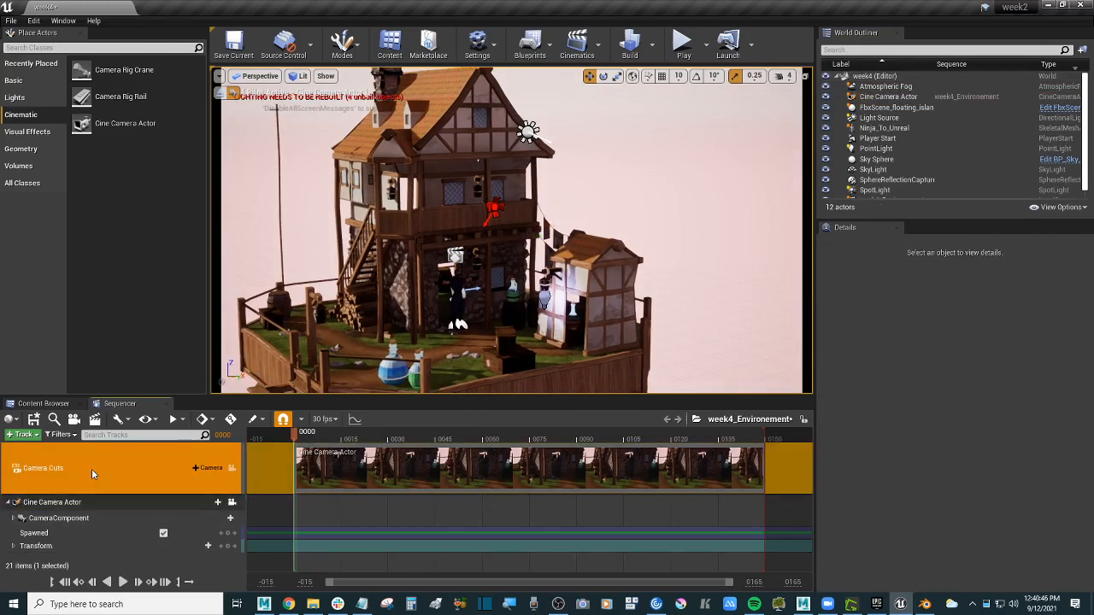
left_click(88, 501)
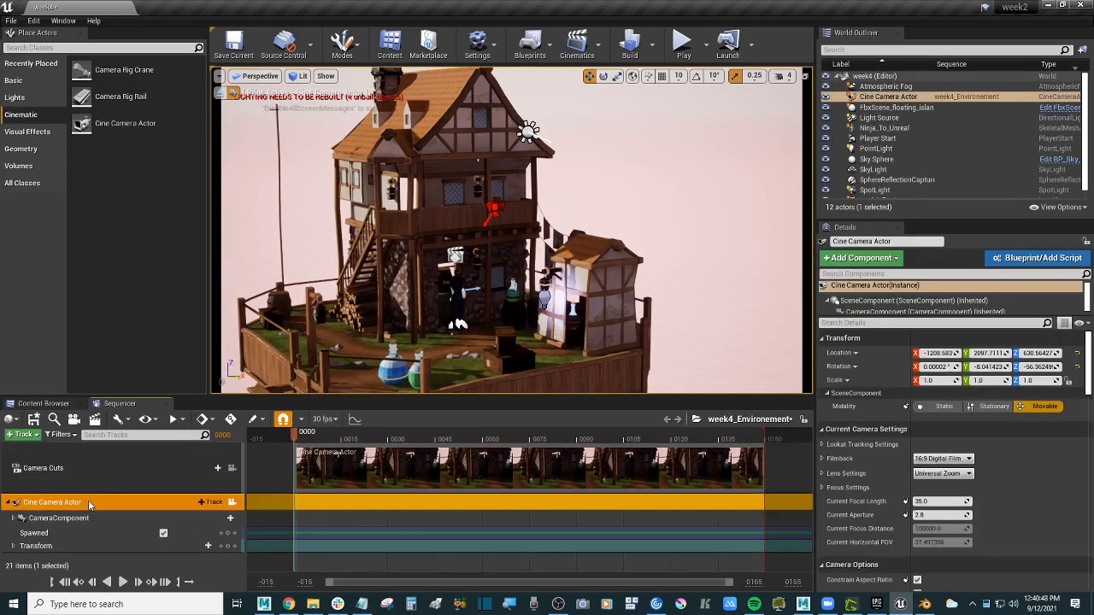
key("Delete")
left_click(106, 471)
key("Delete")
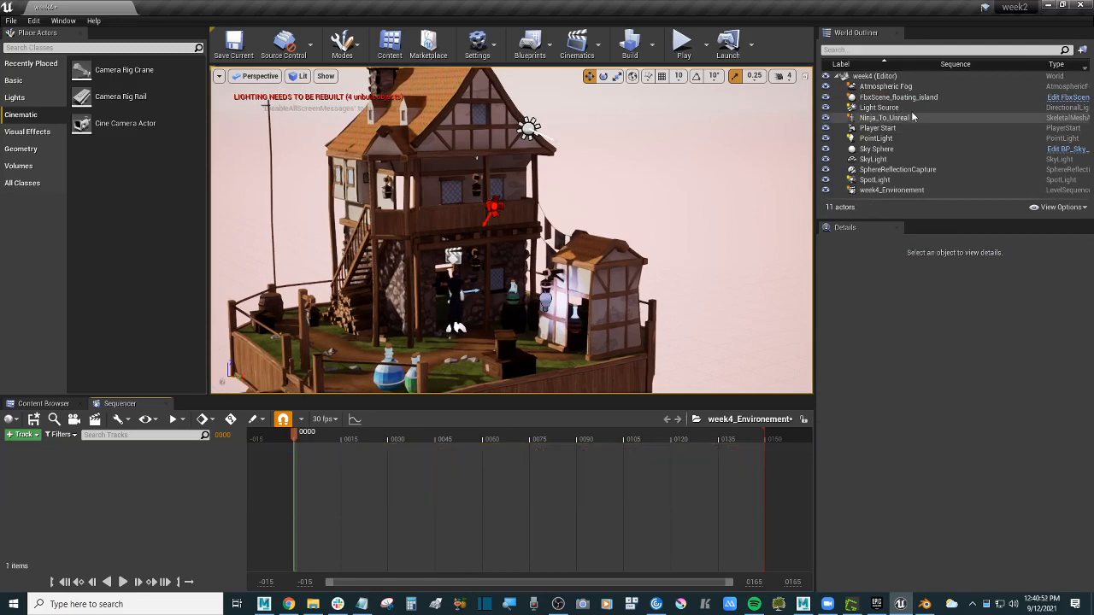
left_click(905, 49)
type("cam")
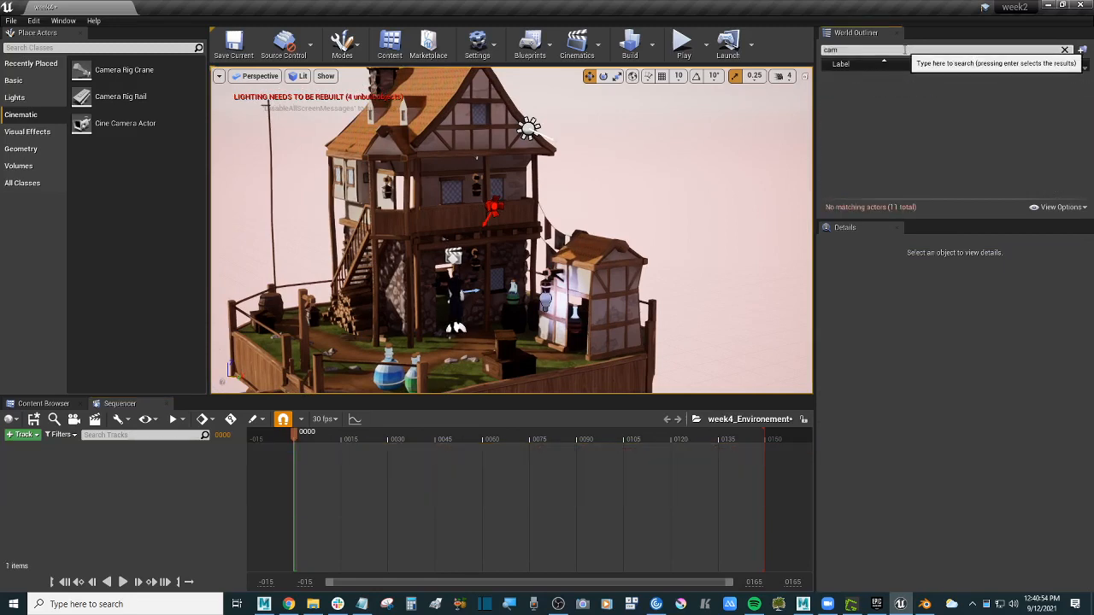
left_click(1065, 50)
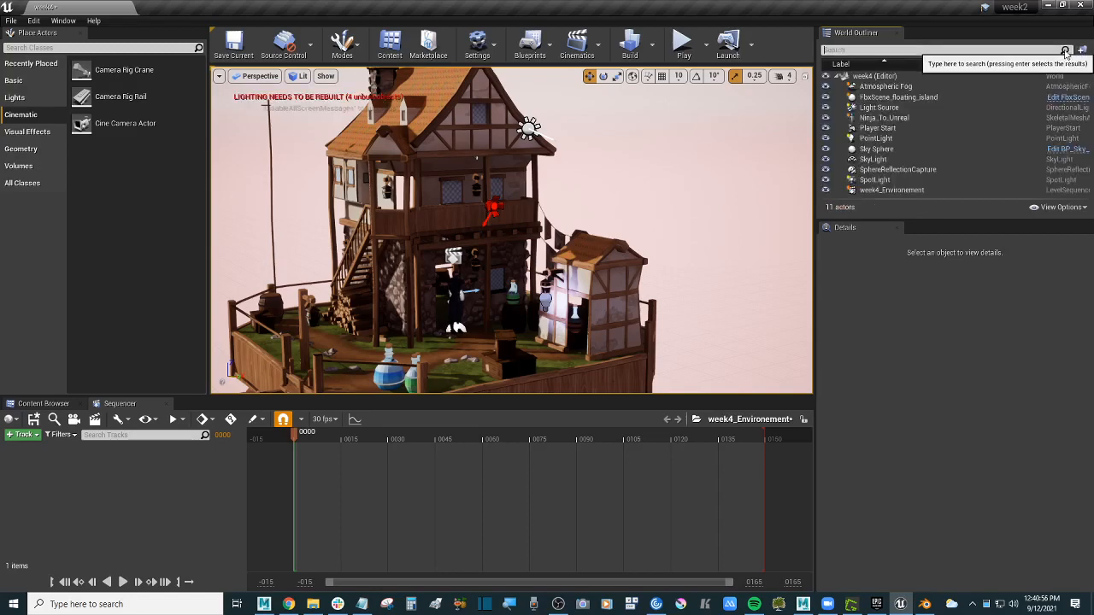
- Create a new camera as the current camera cut and pull it back to about X -2544, Y 3923, Z 1406
left_click(75, 421)
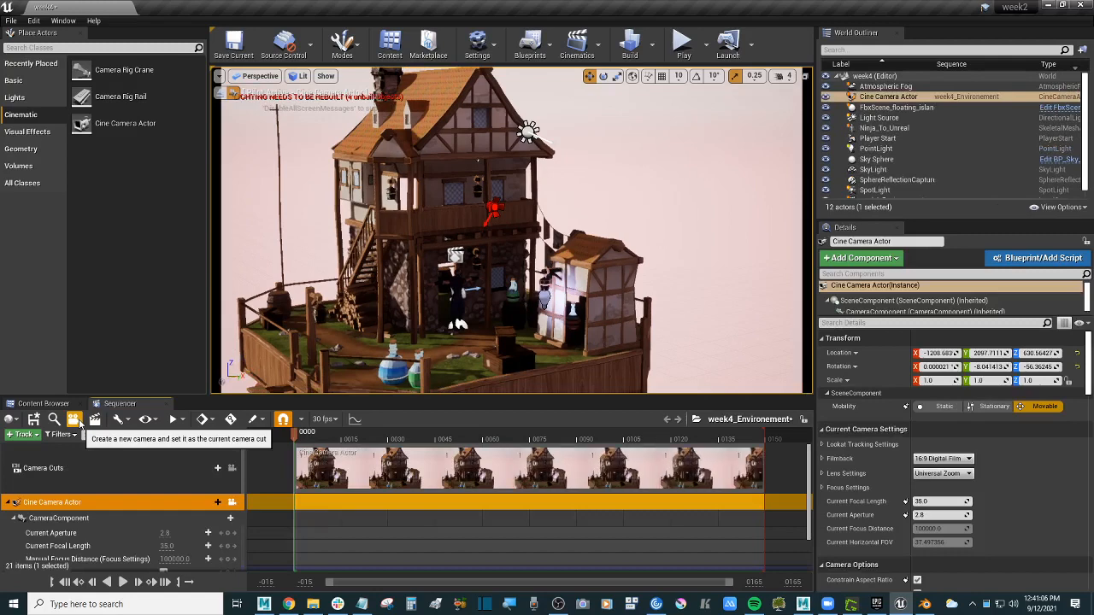
left_click(603, 76)
right_click_drag(657, 187, 652, 135)
key("s")
key("s")
left_click(589, 76)
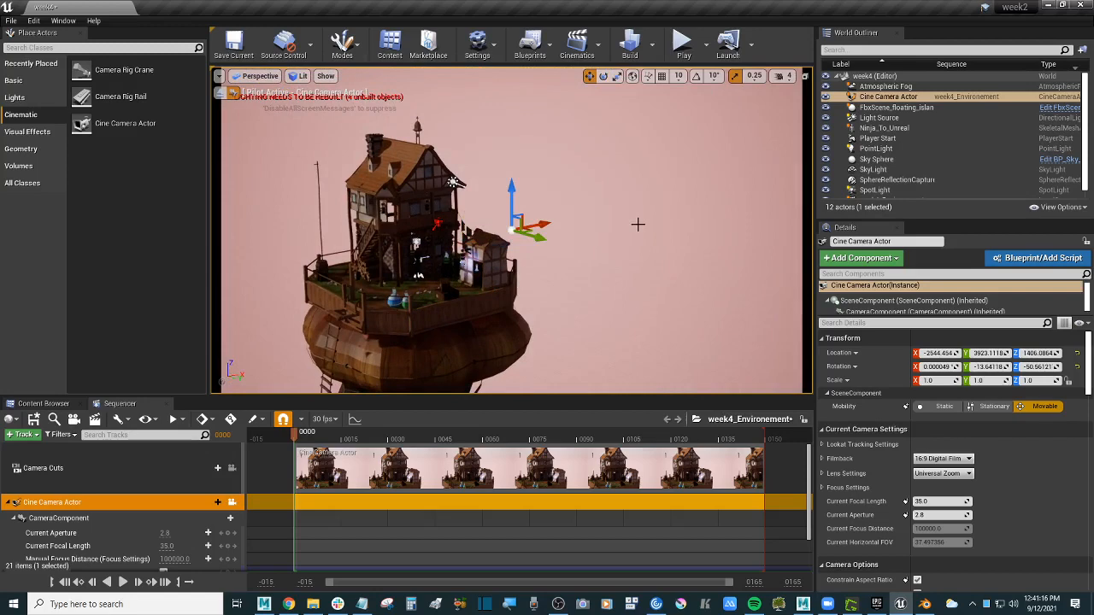
- Fly the new sequence camera around the floating island to about X -3718, Y 1421, Z 1334, tilted down about 19 degrees
left_click(885, 87)
left_click(886, 98)
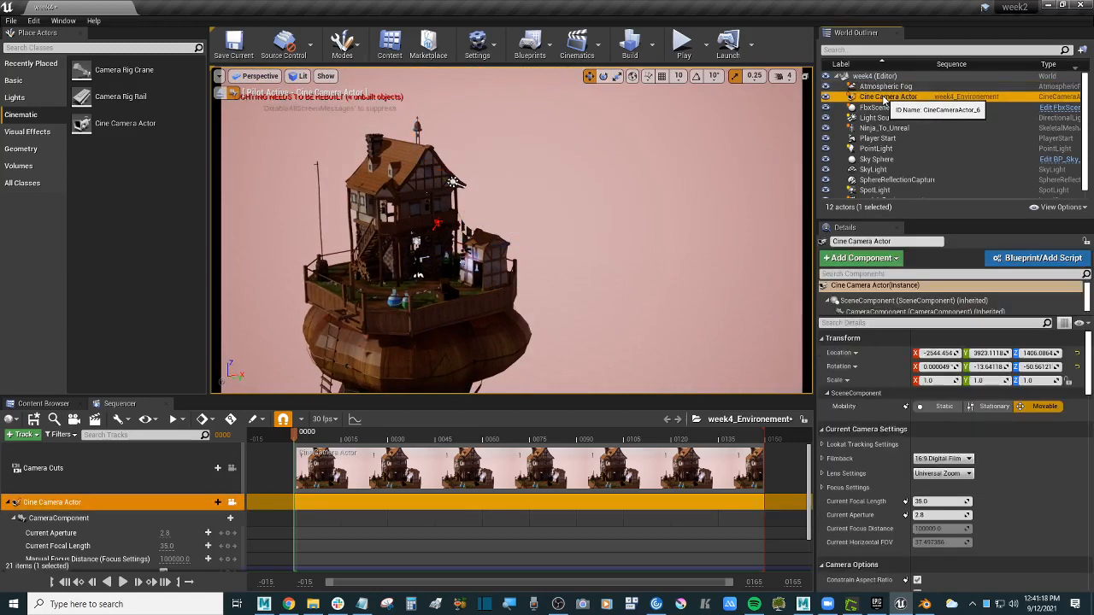
right_click_drag(576, 248, 652, 265)
key("a")
key("w")
key("a")
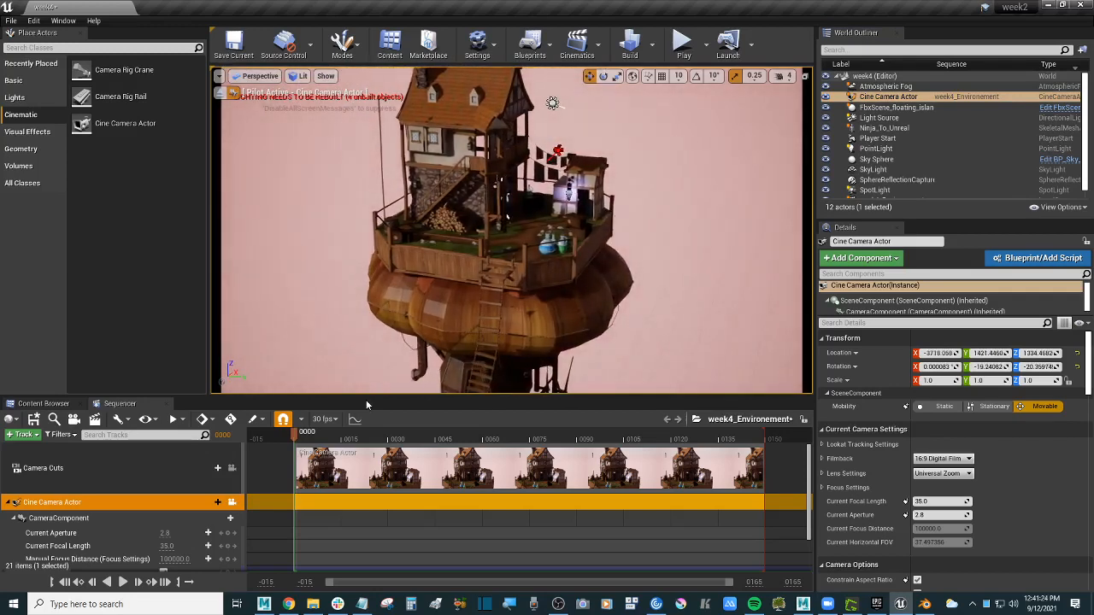
- Delete the Camera Cuts track and the new Cine Camera Actor from the sequence
left_click(100, 471)
key("Delete")
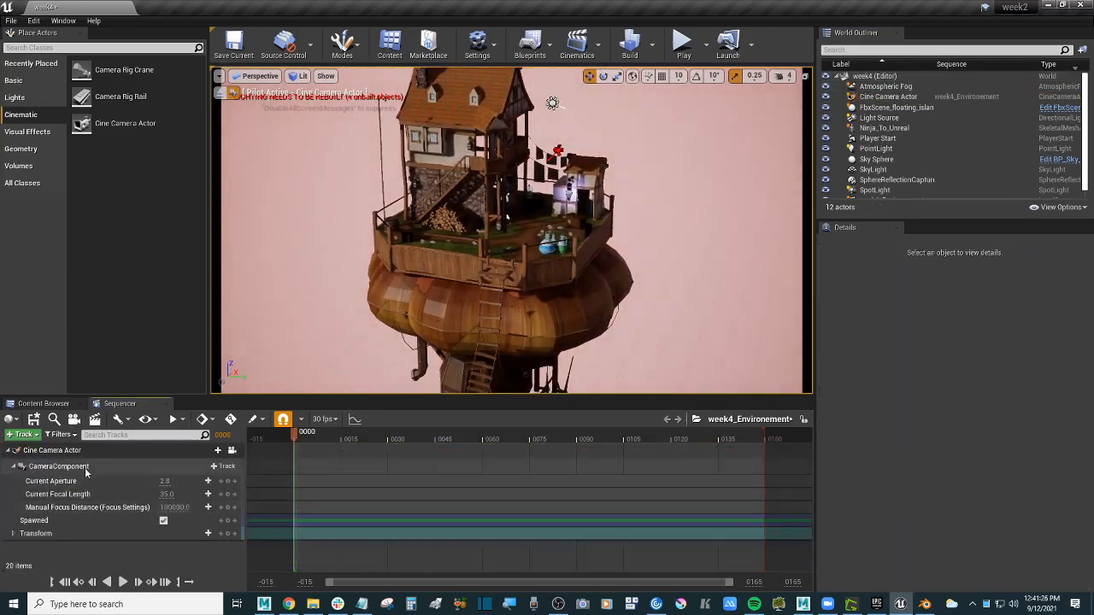
left_click(88, 463)
left_click(96, 449)
key("Delete")
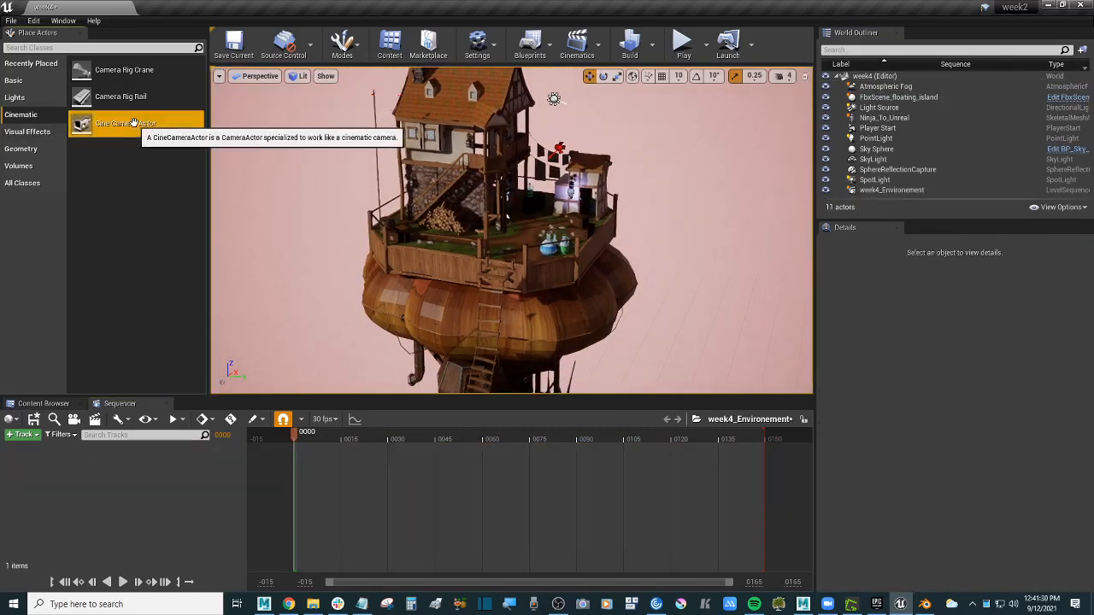
- Place a cine camera actor on the island, raise it to about Z 88 and set its filmback to 16:9 Film
left_click_drag(141, 128, 529, 211)
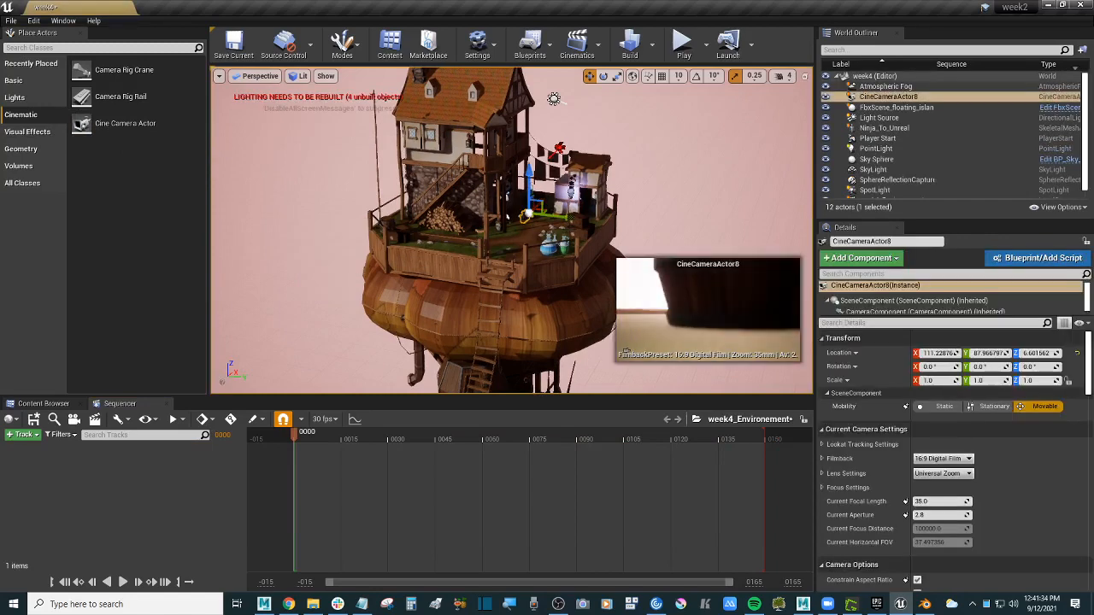
left_click_drag(531, 152, 532, 148)
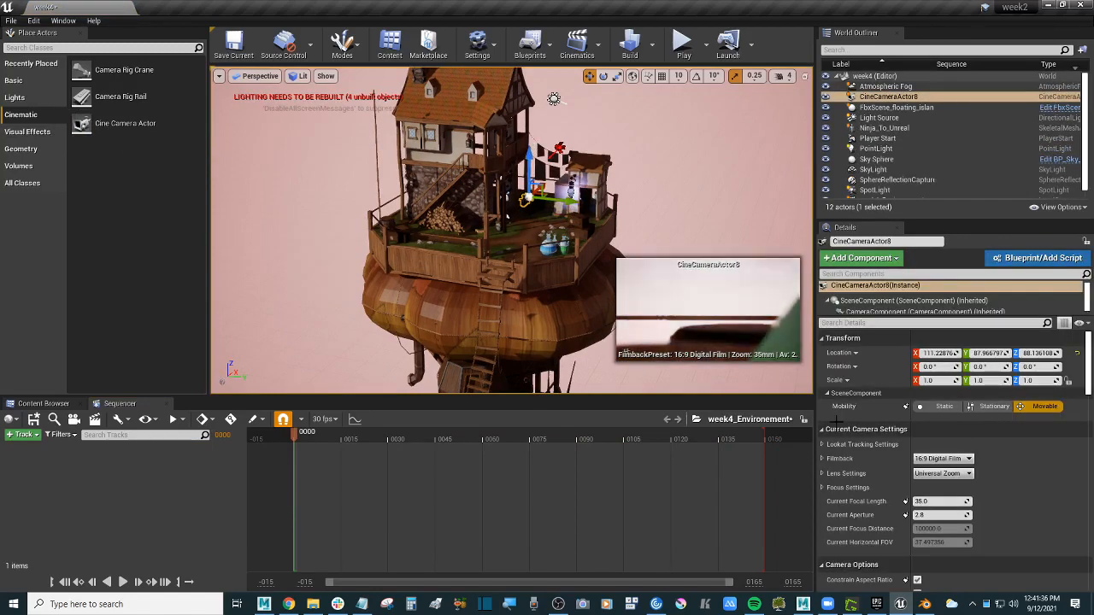
left_click(962, 458)
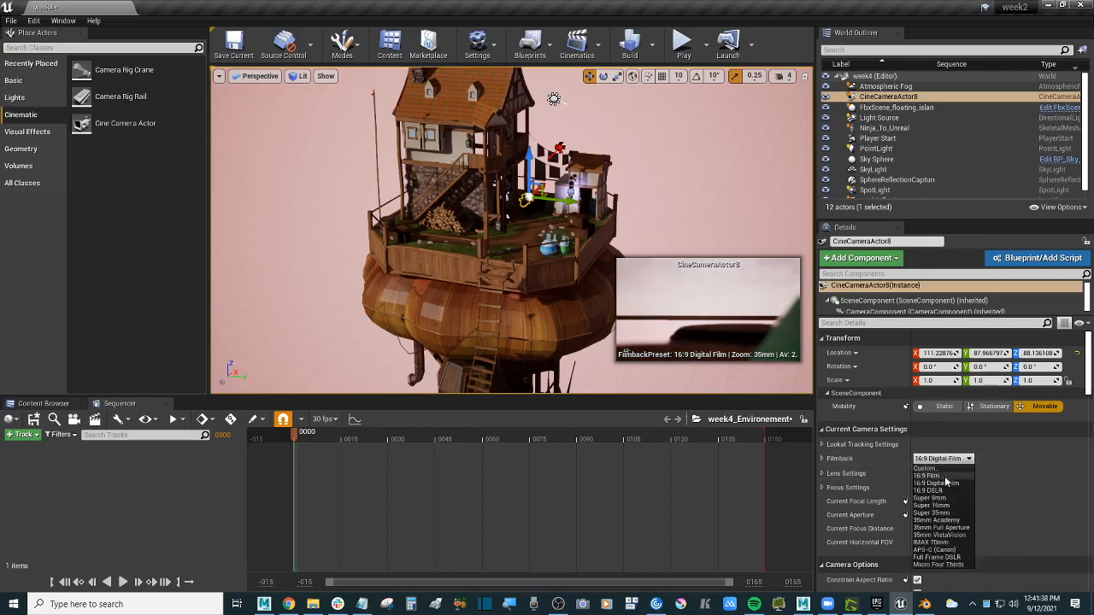
left_click(949, 479)
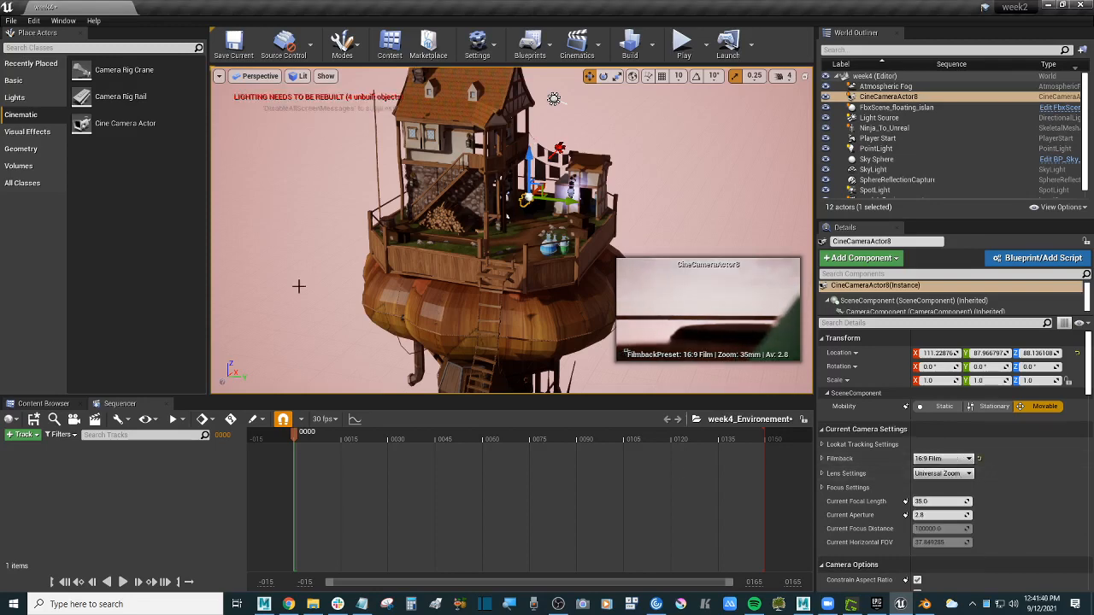
- Add the placed CineCameraActor8 to the level sequence as an actor track
left_click(24, 435)
mouse_move(96, 271)
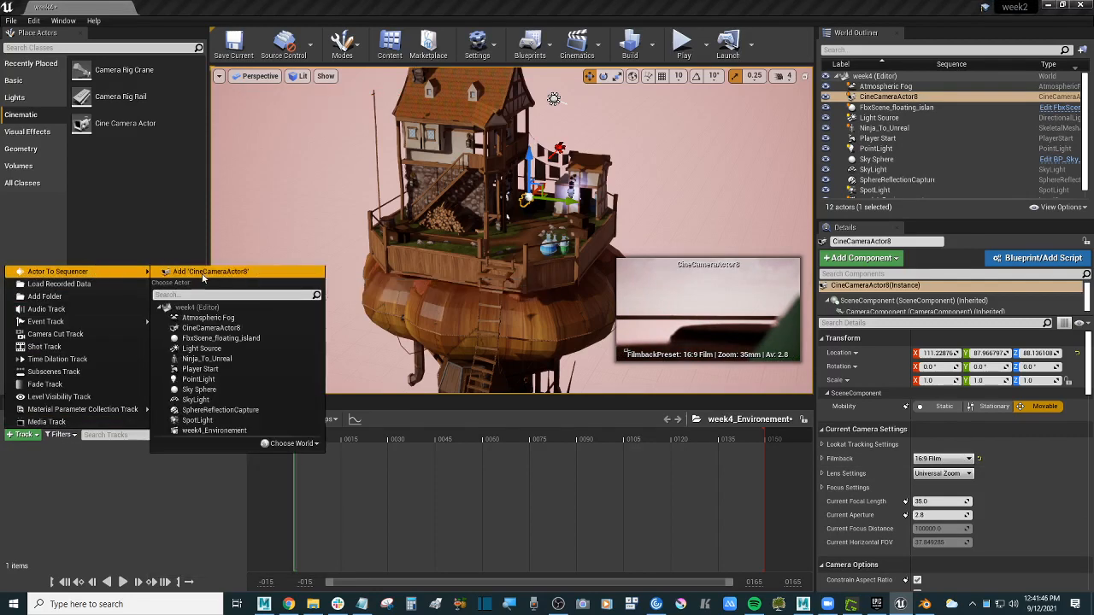
left_click(203, 272)
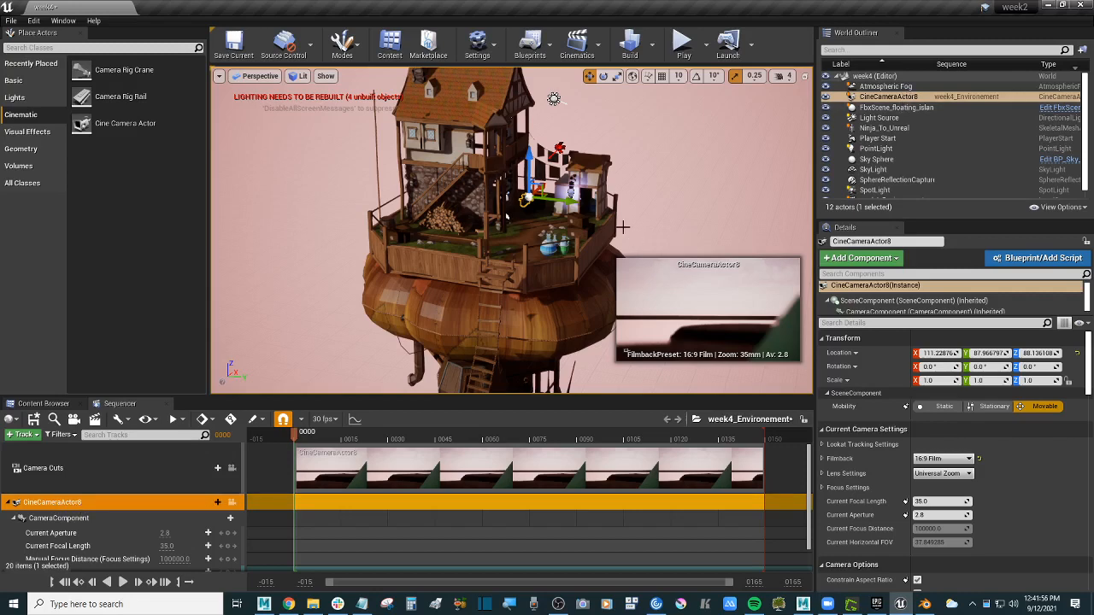
- Move CineCameraActor8 to about Y 152, Z 702 above the house roof and turn it about -58 degrees around Z
mouse_move(570, 198)
left_mouse_down()
mouse_move(619, 202)
mouse_move(590, 205)
left_mouse_up()
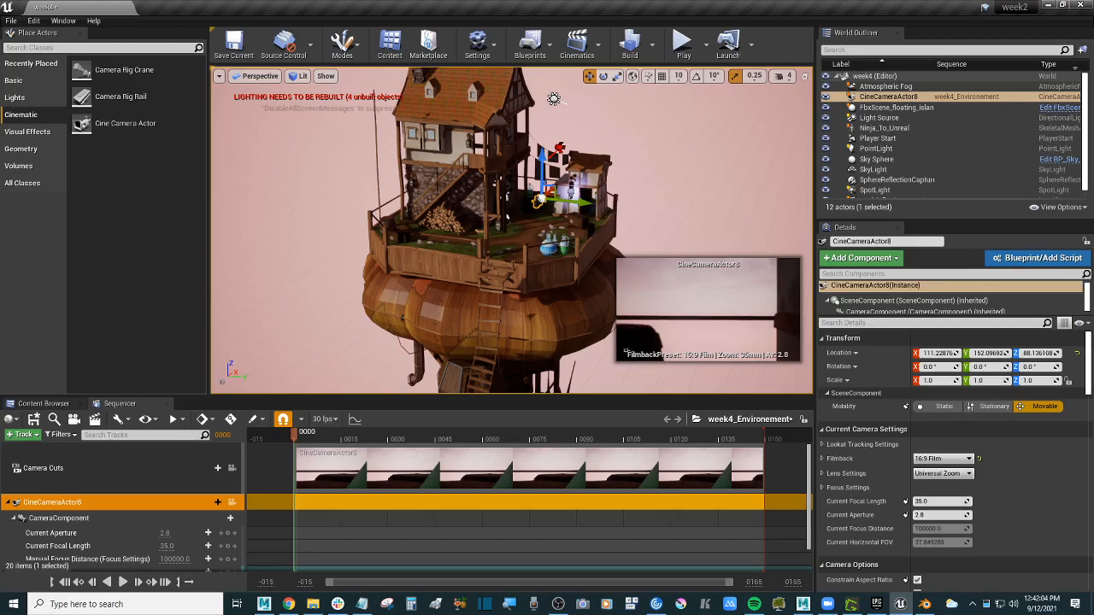
mouse_move(513, 230)
right_mouse_down()
mouse_move(418, 229)
mouse_move(478, 227)
mouse_move(457, 209)
mouse_move(479, 184)
mouse_move(530, 236)
right_mouse_up()
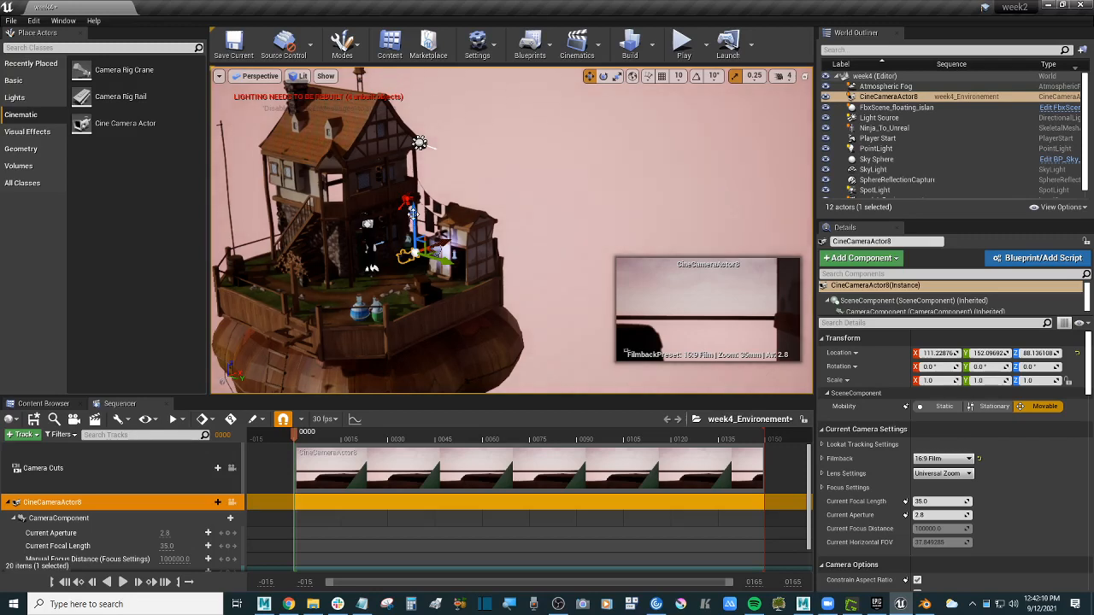
left_click_drag(414, 212, 421, 116)
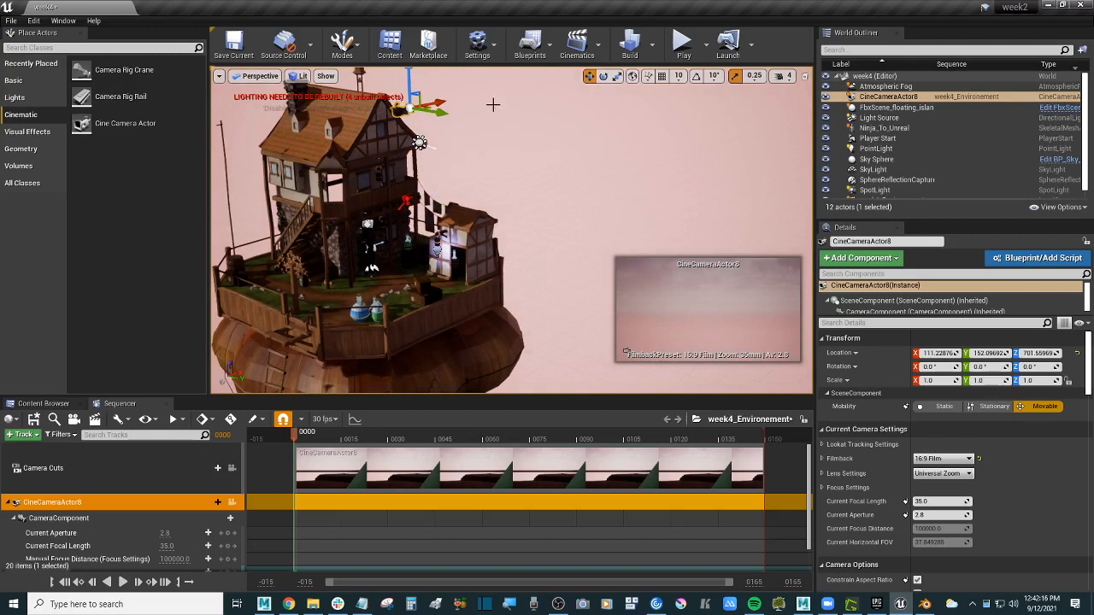
left_click(603, 76)
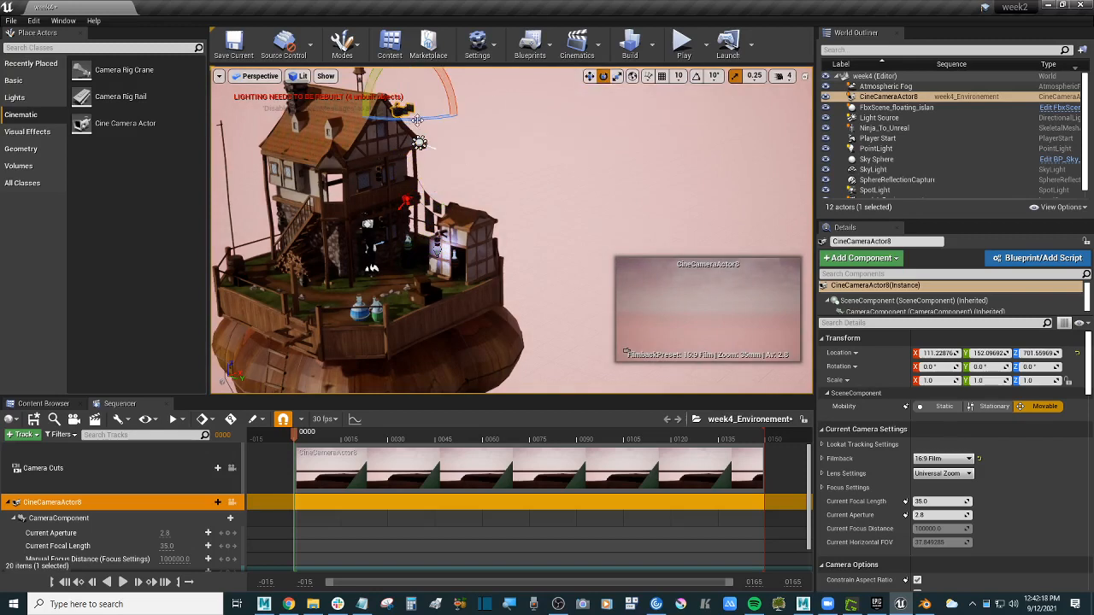
left_click_drag(418, 119, 403, 94)
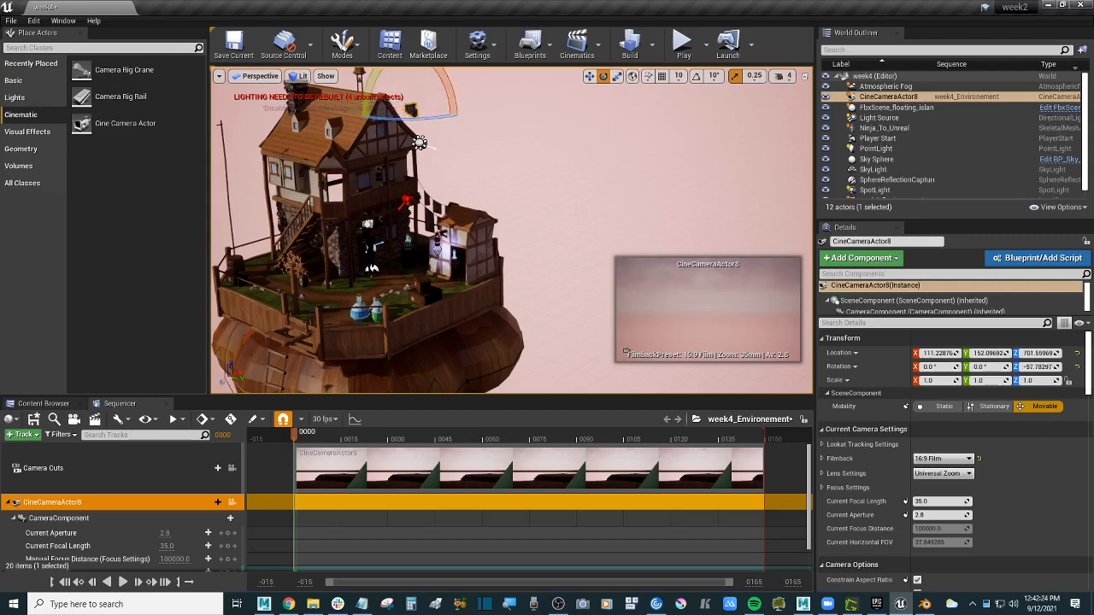
- Try another rotation of CineCameraActor8 and undo it
right_click_drag(439, 146, 453, 113)
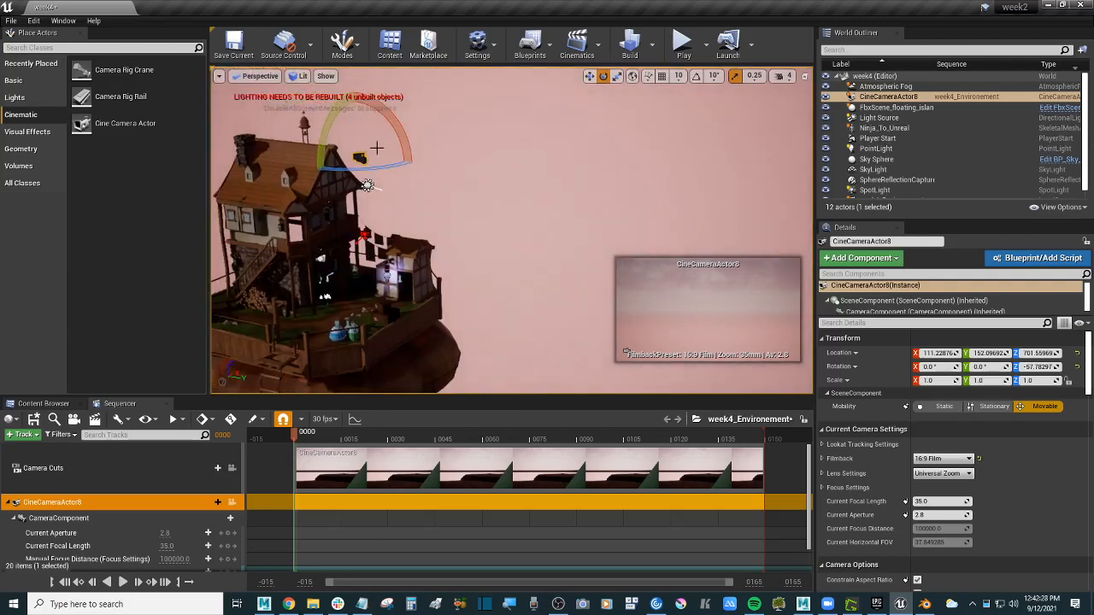
left_click_drag(367, 186, 403, 148)
key("ctrl+z")
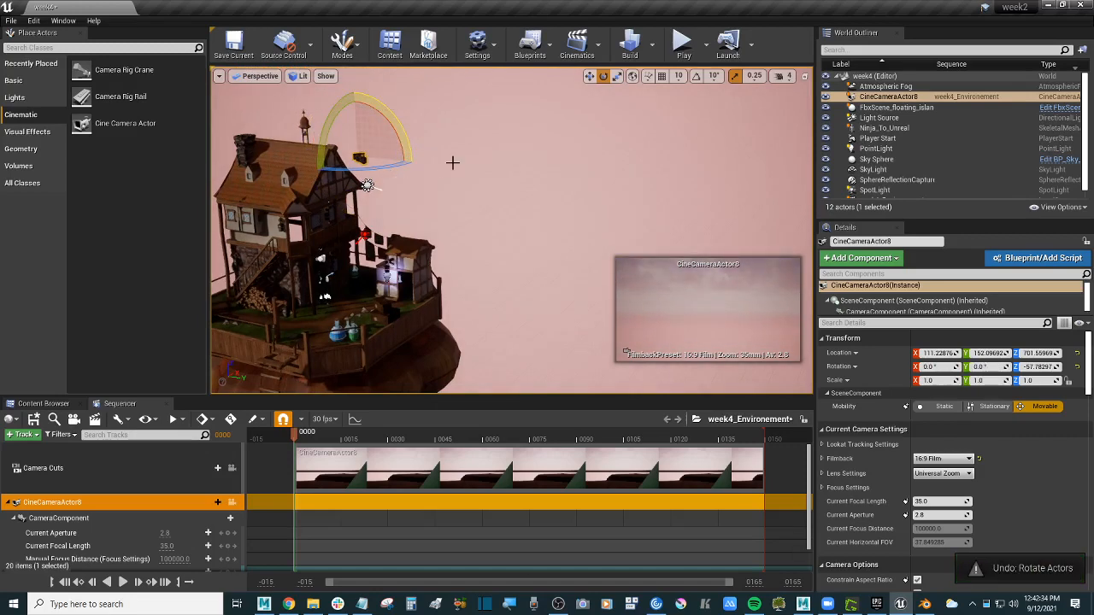
- Switch the rotation gizmo of CineCameraActor8 to local coordinate space
right_click_drag(453, 163, 466, 128)
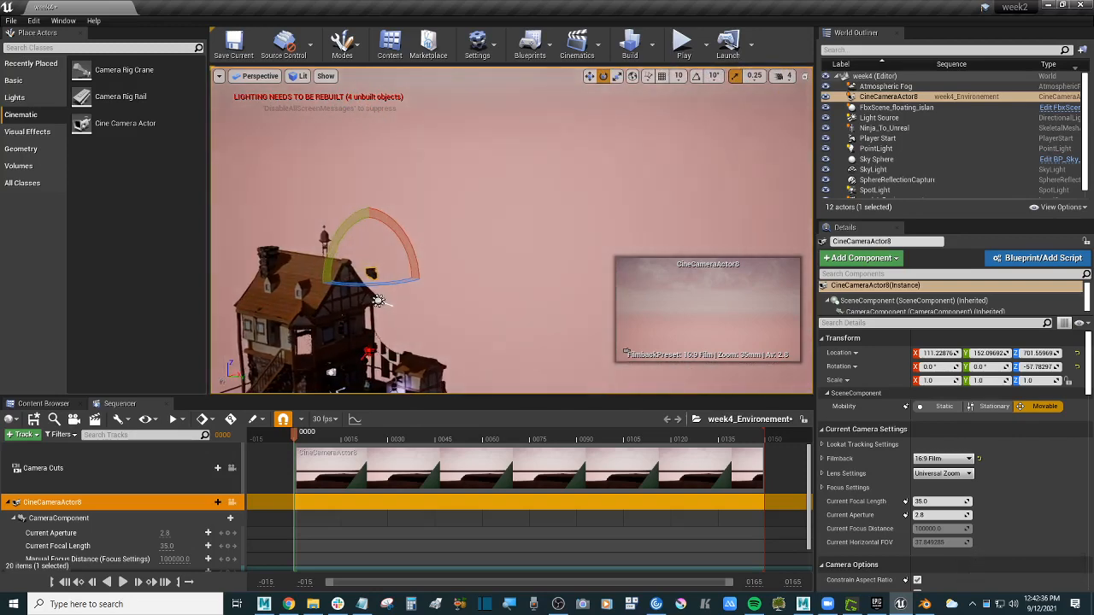
left_click(589, 76)
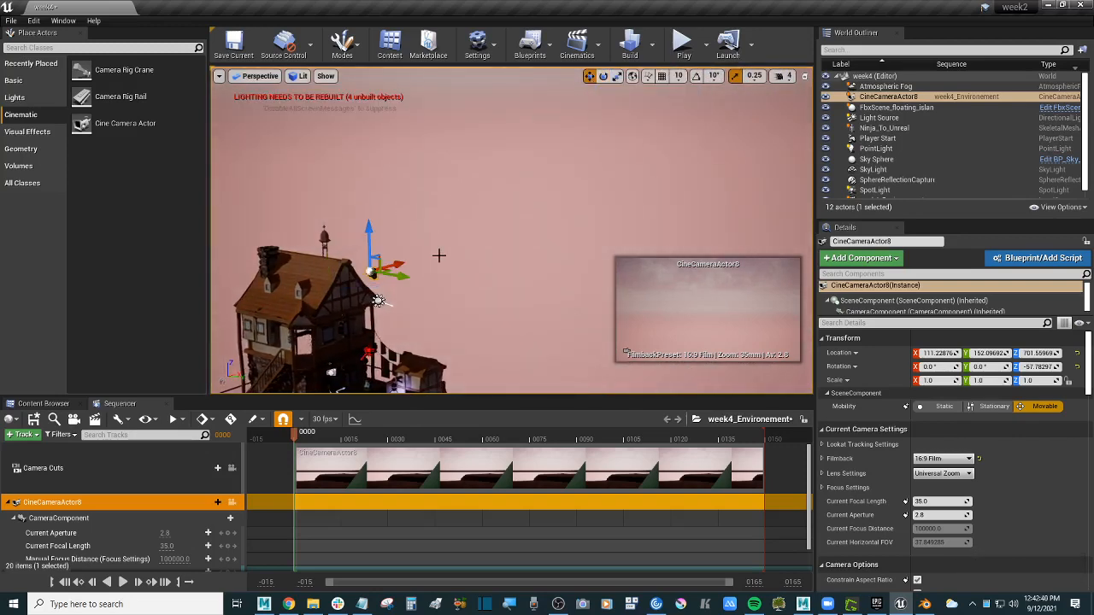
right_click_drag(439, 255, 434, 287)
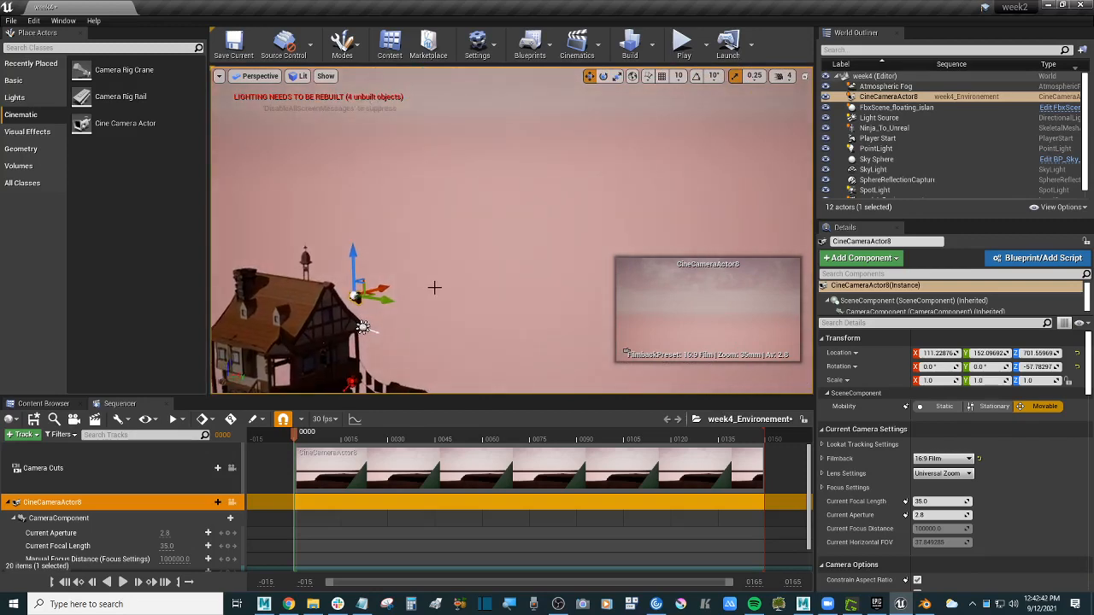
key("f")
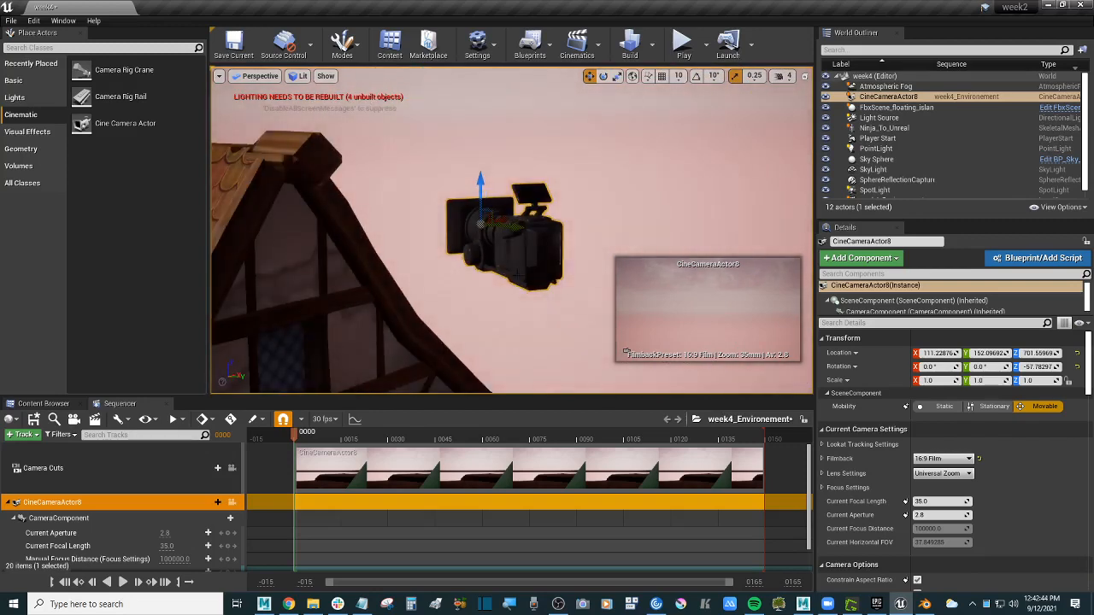
left_click(533, 308)
left_click(539, 286)
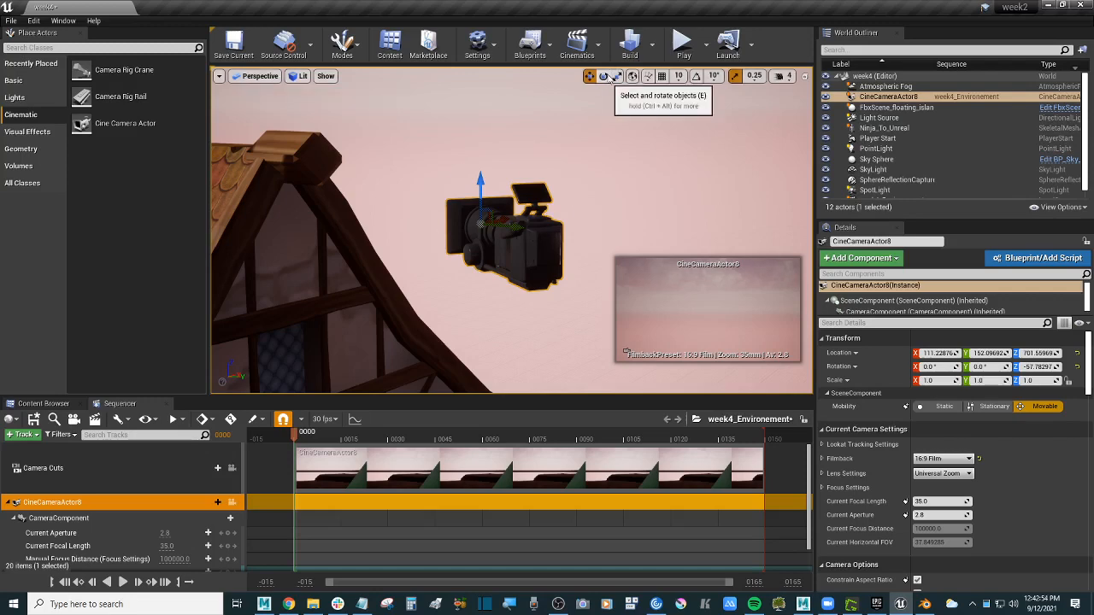
left_click(603, 76)
right_click_drag(512, 257, 598, 282)
mouse_move(532, 183)
right_mouse_down()
mouse_move(495, 189)
mouse_move(532, 183)
right_mouse_up()
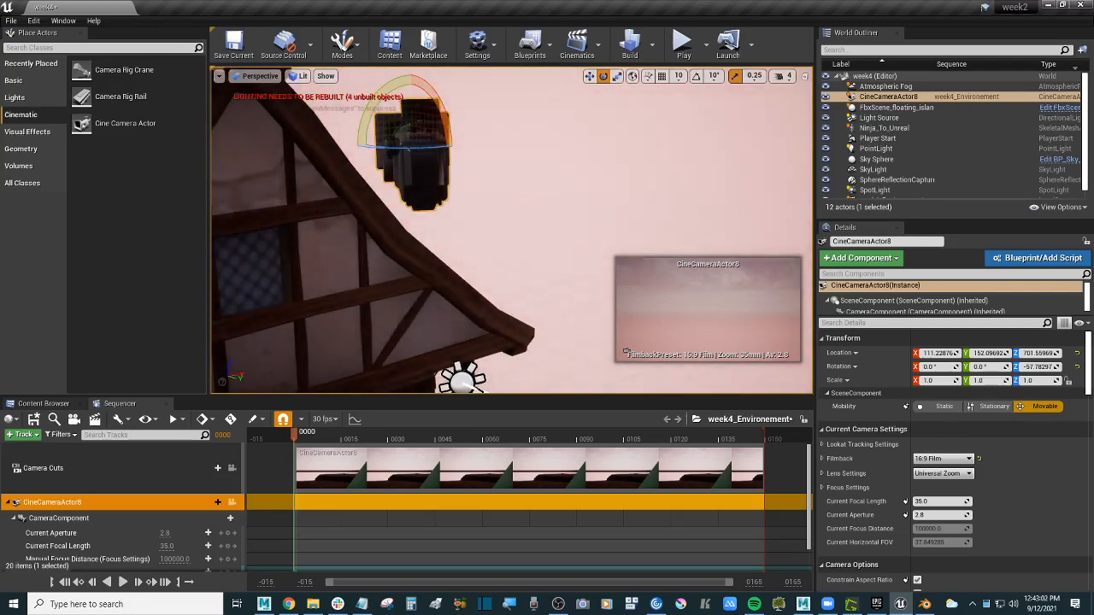
left_click(633, 78)
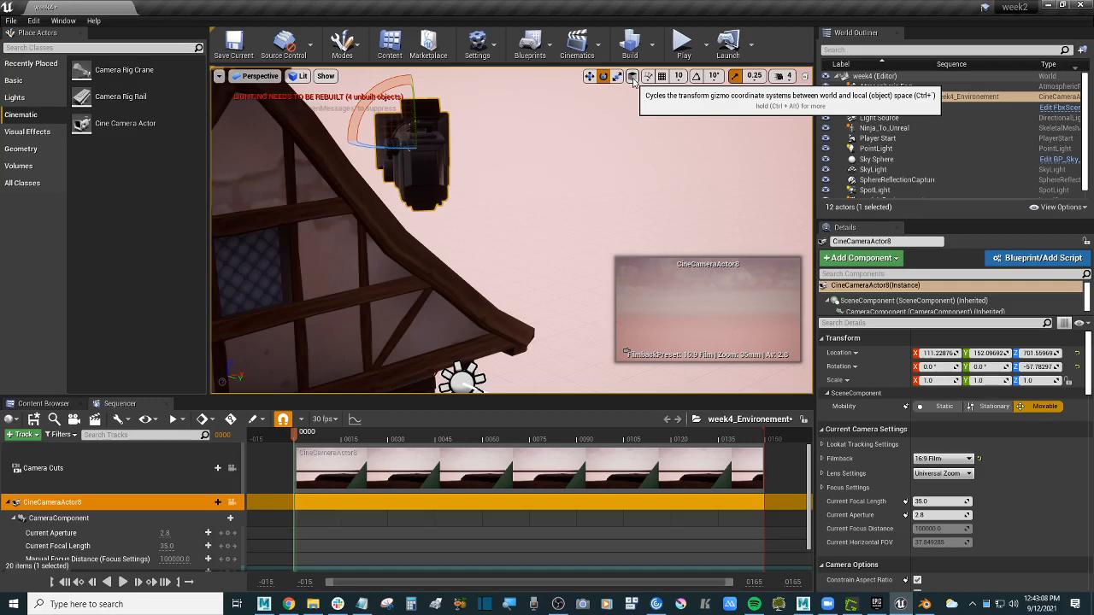
left_click(633, 78)
left_click(633, 78)
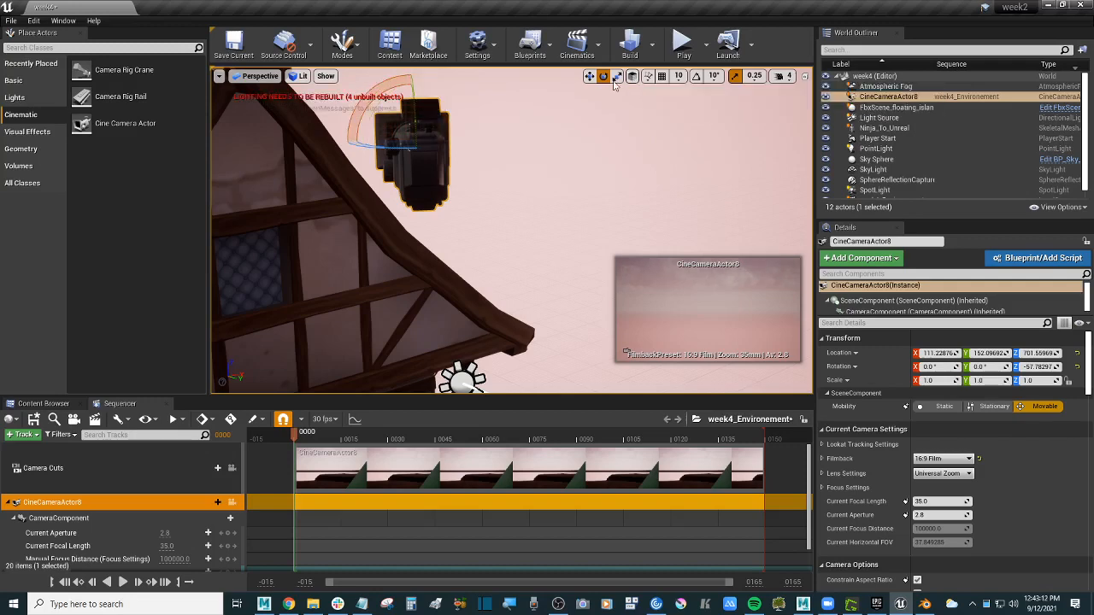
- Try tilting CineCameraActor8 in local and world coordinate space, undo both rotations and return the gizmo to local space
mouse_move(531, 175)
right_mouse_down()
mouse_move(590, 171)
mouse_move(453, 184)
mouse_move(532, 175)
right_mouse_up()
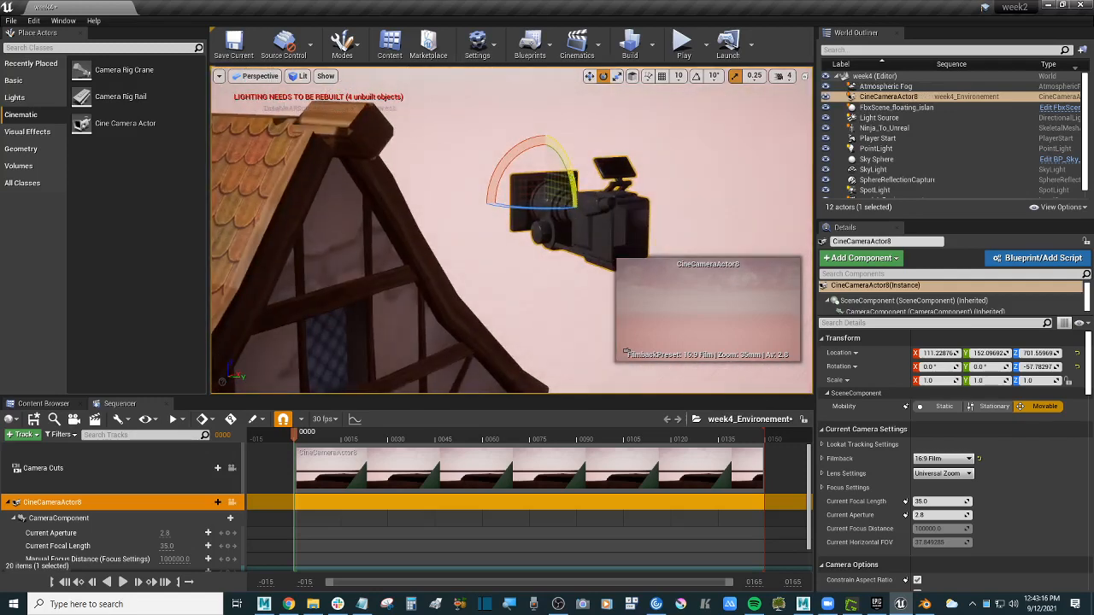
mouse_move(564, 164)
left_mouse_down()
mouse_move(554, 147)
mouse_move(560, 171)
left_mouse_up()
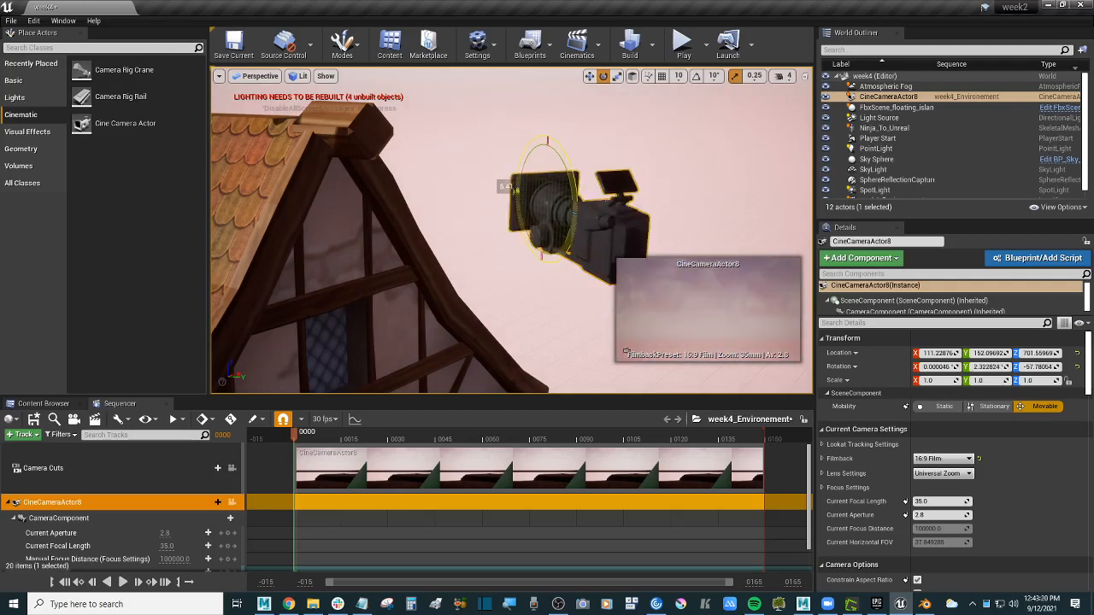
key("ctrl+z")
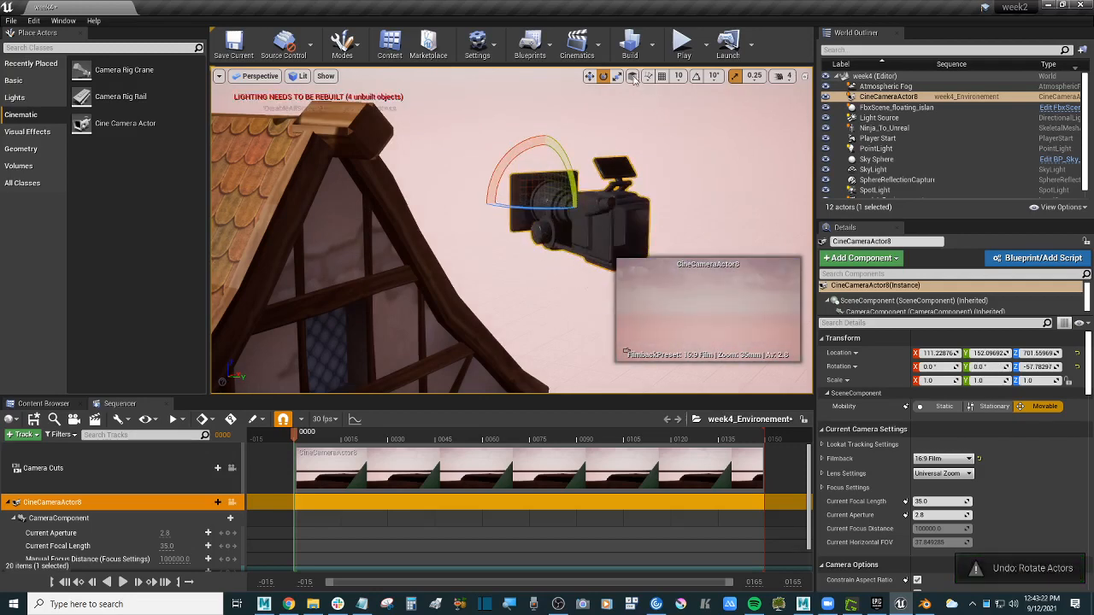
left_click(633, 76)
mouse_move(547, 138)
left_mouse_down()
mouse_move(567, 119)
mouse_move(559, 117)
mouse_move(578, 130)
mouse_move(546, 120)
left_mouse_up()
key("ctrl+z")
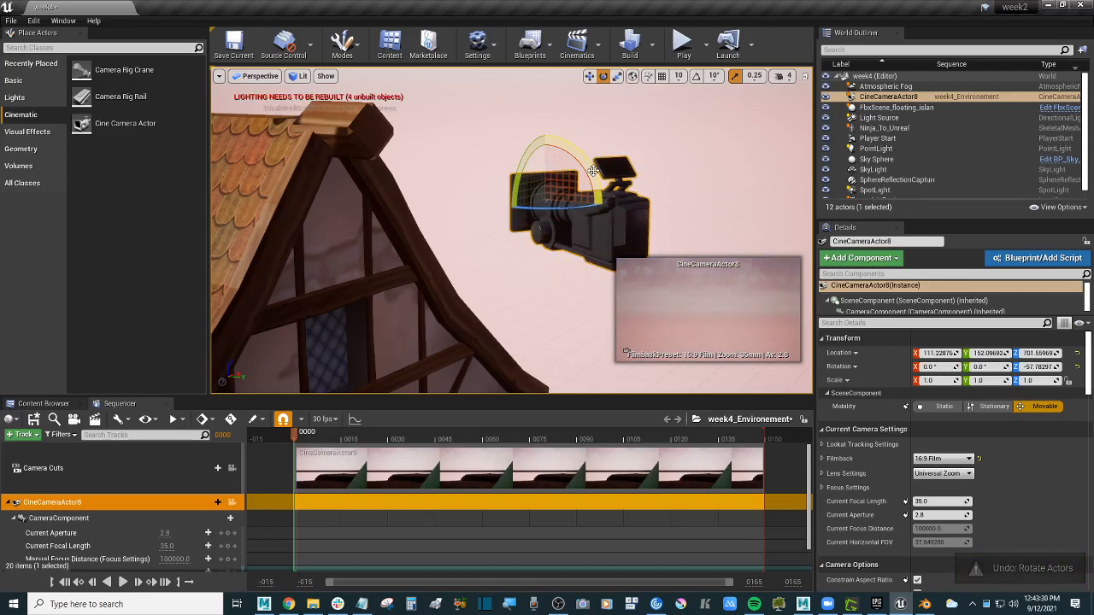
left_click(632, 76)
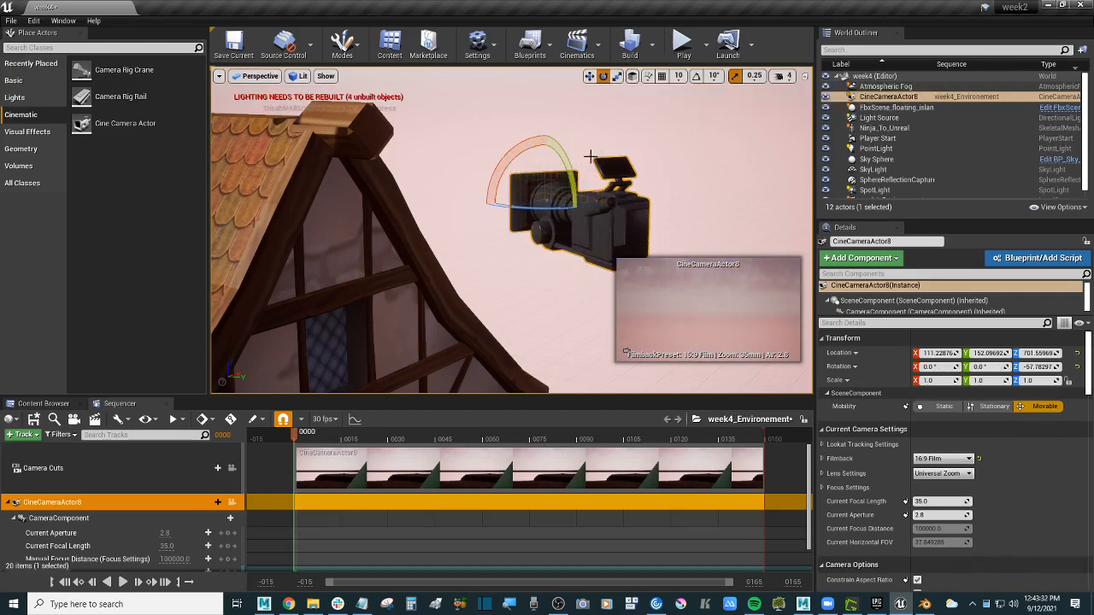
- Tilt CineCameraActor8 to about 13 degrees around Y and move it beside the roof's bell tower, at about X -13, Y 117, Z 859
left_click_drag(566, 164, 522, 176)
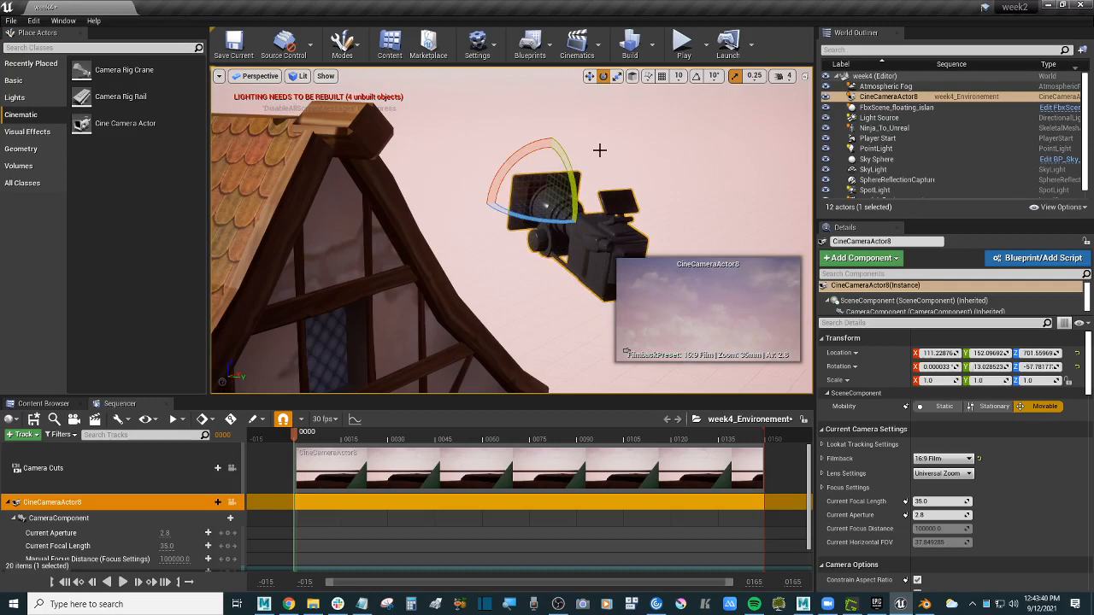
left_click(589, 76)
left_click_drag(551, 159, 555, 207)
mouse_move(579, 202)
right_mouse_down()
mouse_move(504, 205)
mouse_move(658, 205)
mouse_move(578, 202)
right_mouse_up()
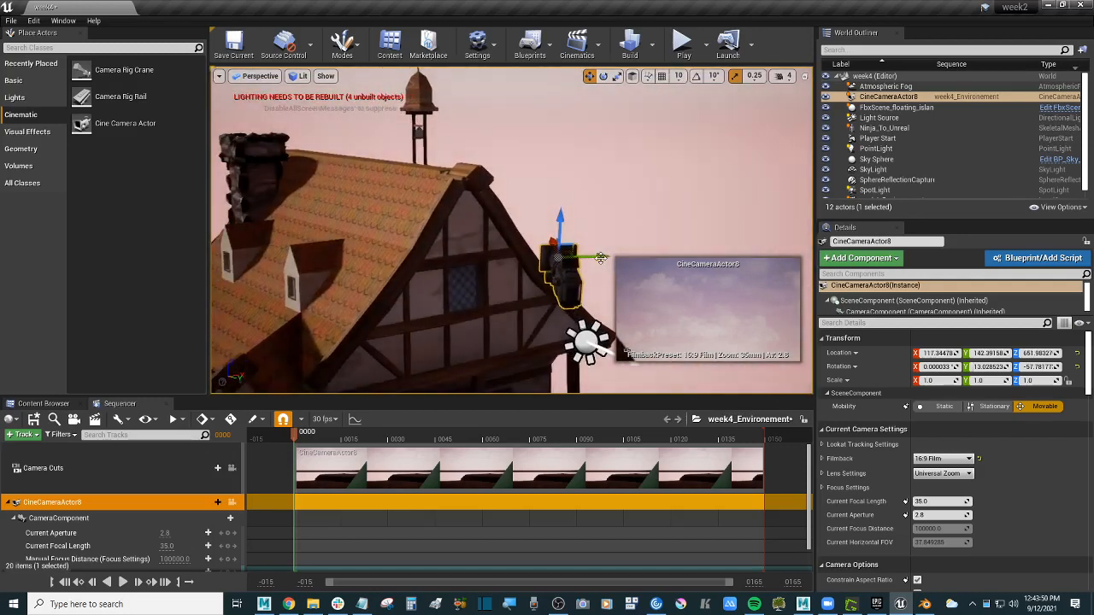
left_click_drag(598, 256, 523, 257)
left_click_drag(483, 222, 492, 81)
scroll(494, 79, "down", 3)
scroll(494, 79, "down", 1)
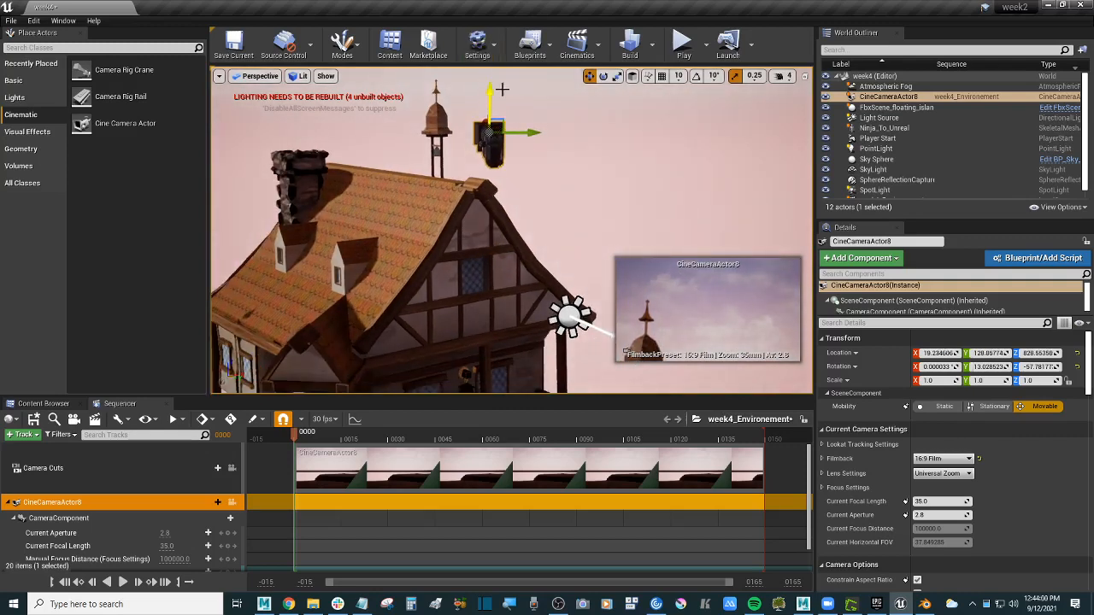
left_click_drag(527, 133, 502, 131)
mouse_move(465, 94)
left_mouse_down()
mouse_move(466, 65)
mouse_move(465, 78)
left_mouse_up()
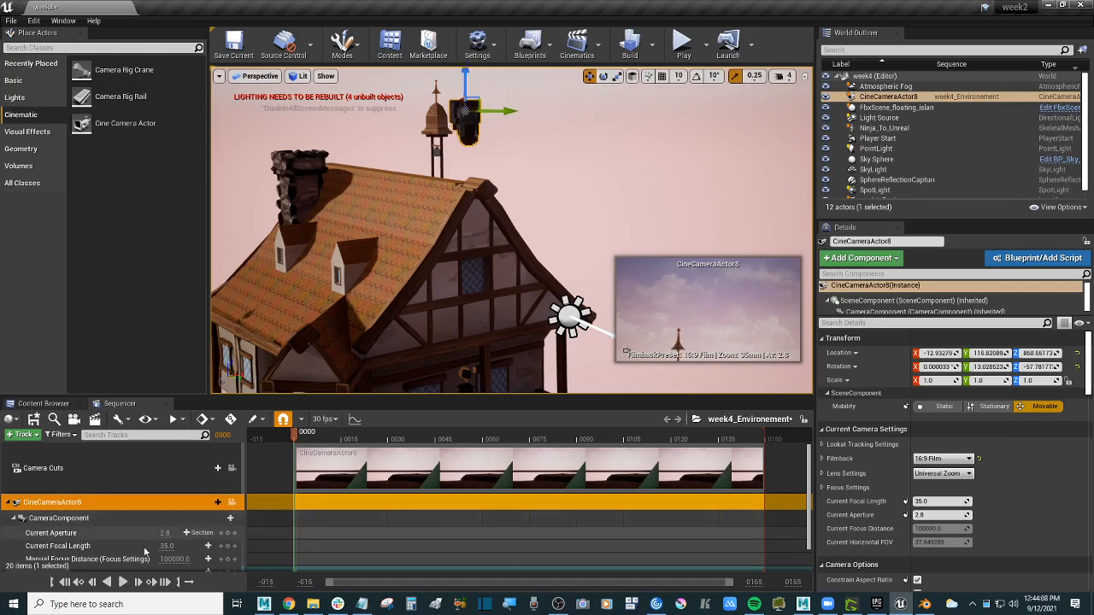
- Expand CineCameraActor8's Transform track and shorten the sequence's playback range to end at frame 120
scroll(145, 551, "down", 1)
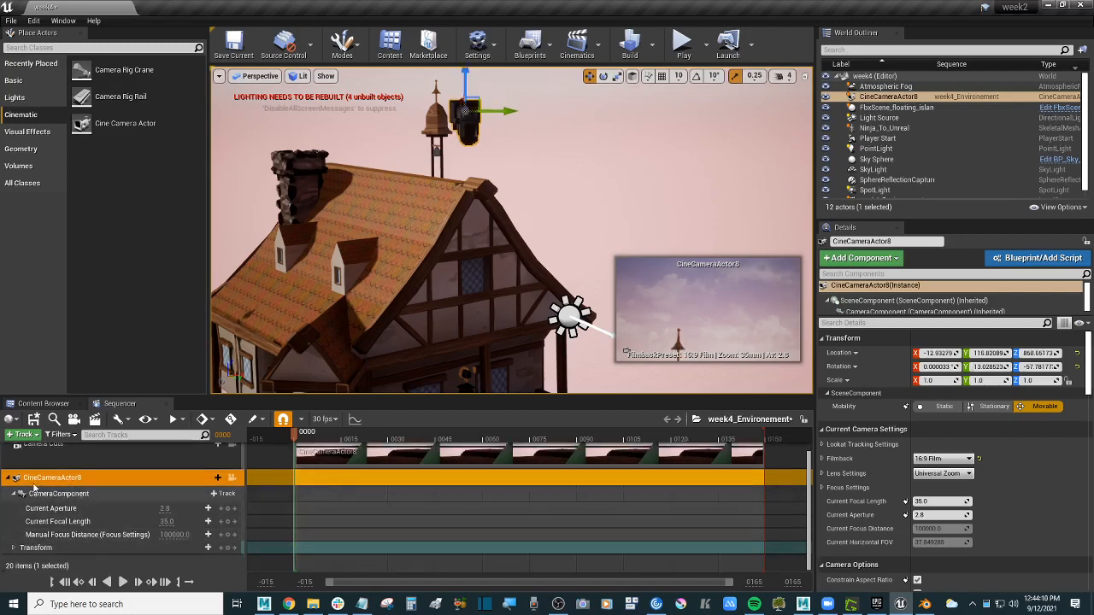
left_click(42, 547)
left_click(13, 547)
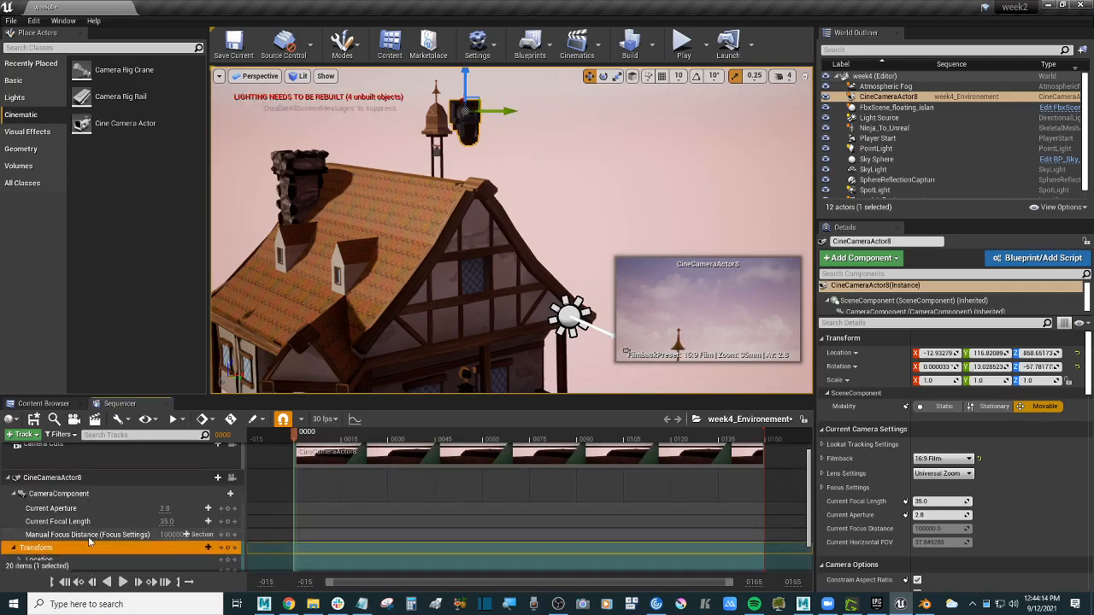
scroll(88, 536, "down", 2)
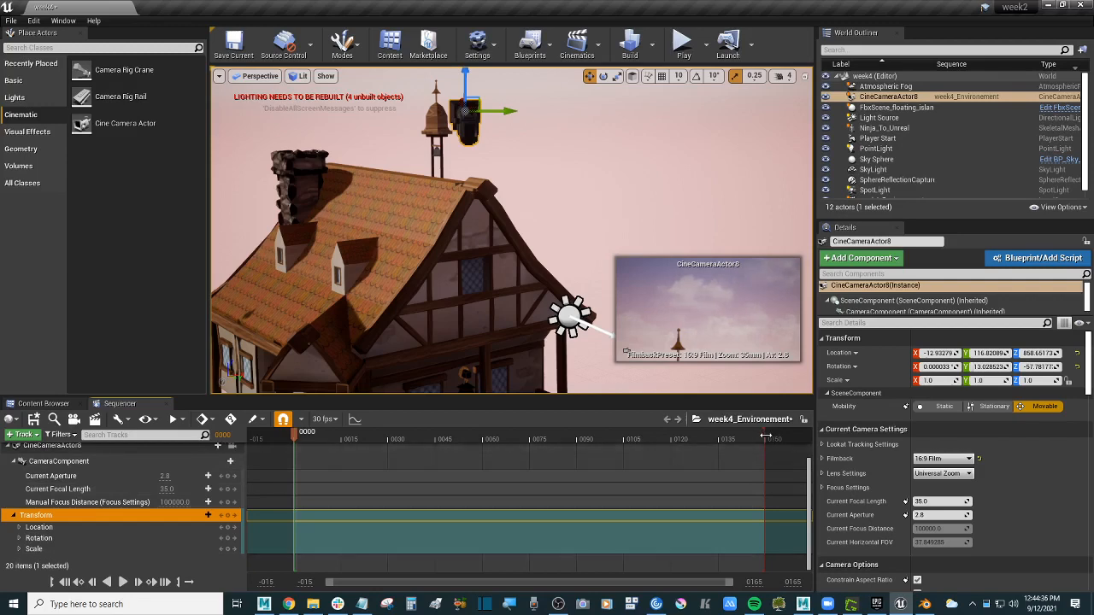
left_click_drag(695, 438, 673, 438)
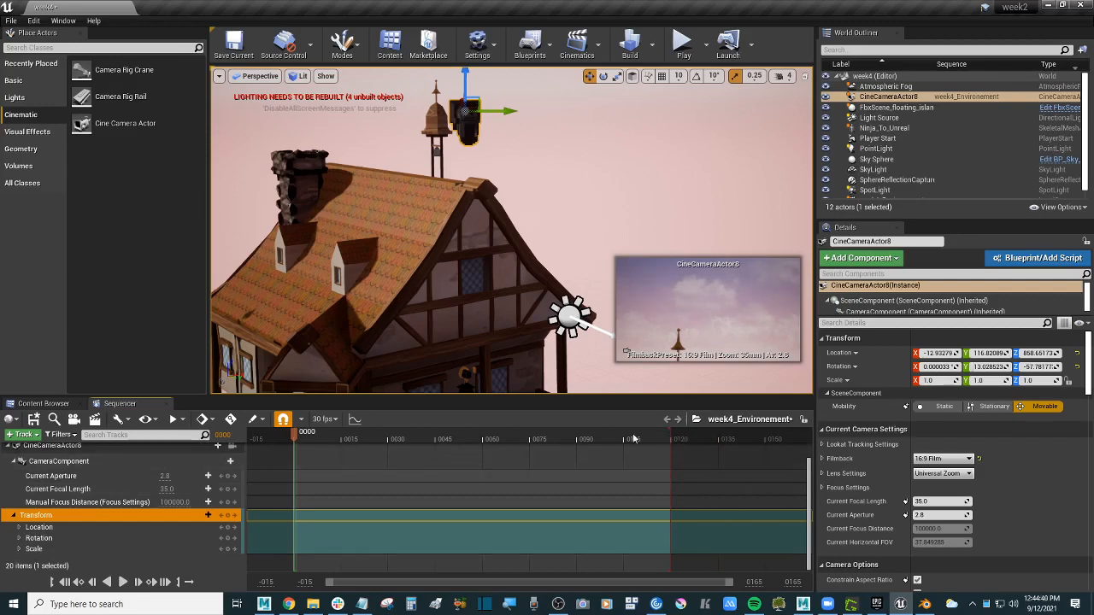
left_click(655, 437)
left_click(672, 437)
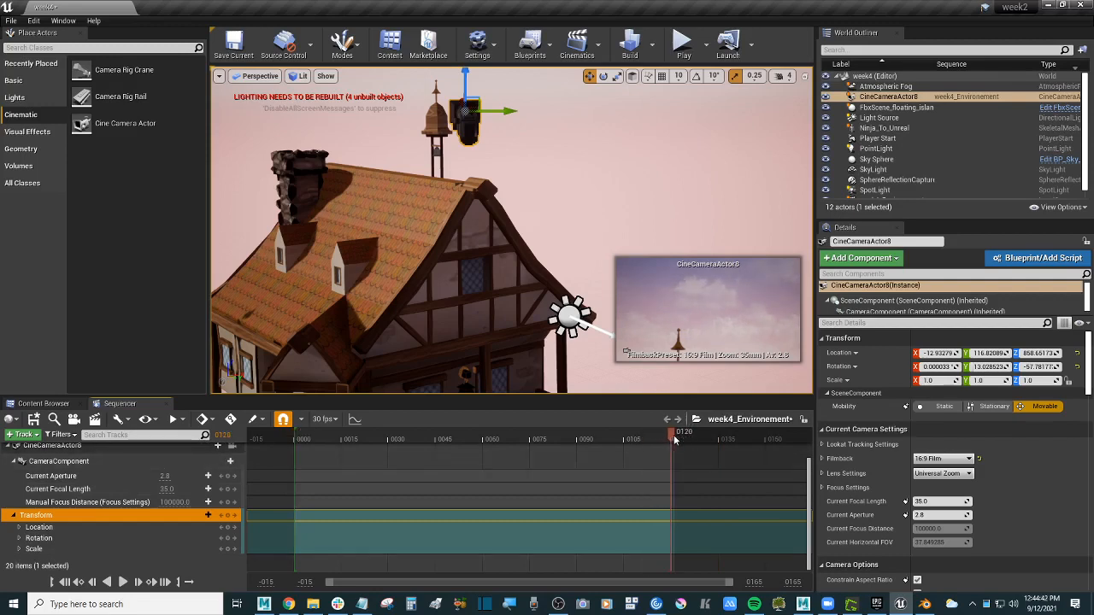
- Add a Transform key for CineCameraActor8 at frame 0
left_click_drag(675, 438, 295, 448)
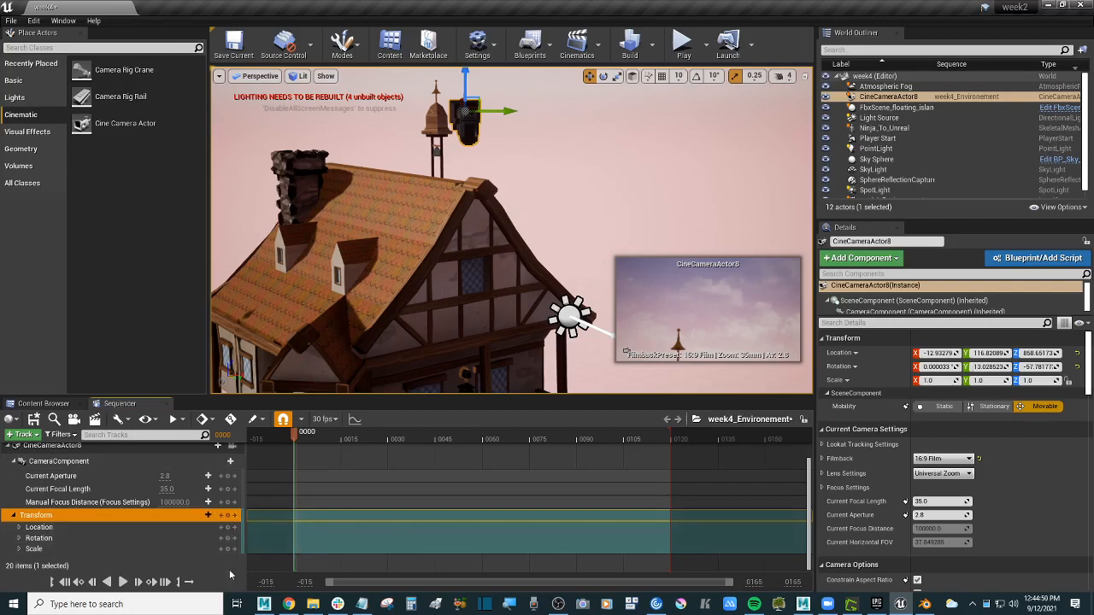
left_click(229, 517)
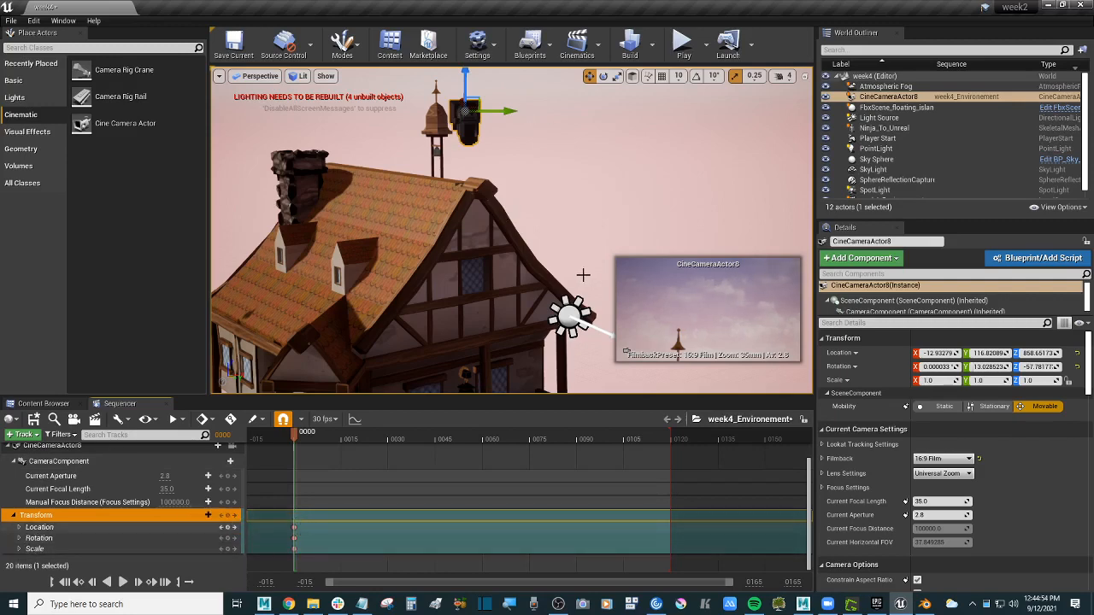
mouse_move(585, 205)
right_mouse_down()
mouse_move(585, 286)
mouse_move(593, 207)
right_mouse_up()
key("s")
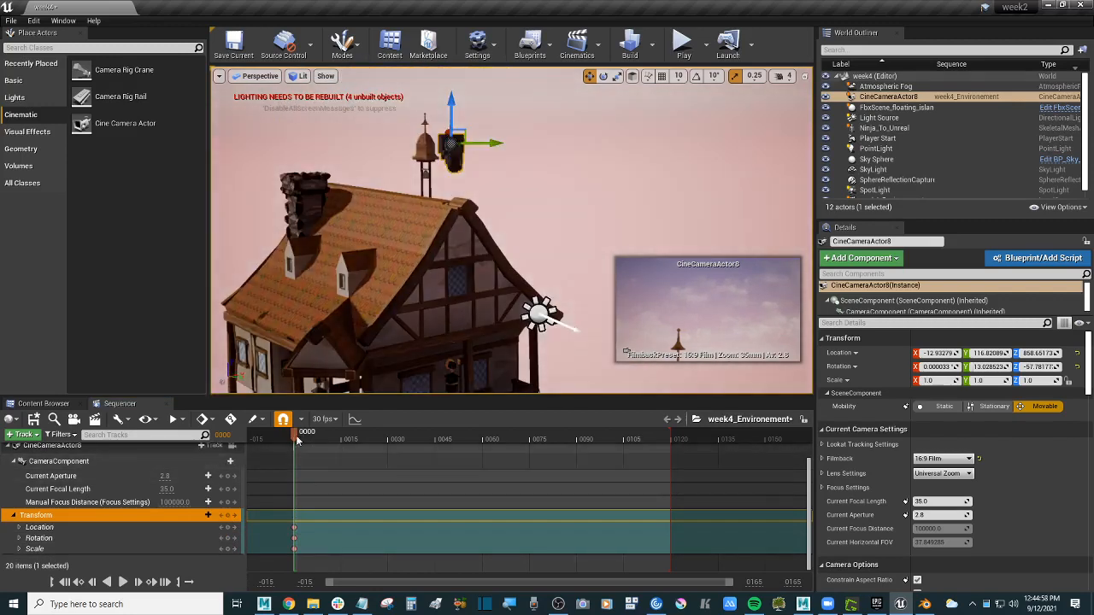
mouse_move(297, 439)
left_mouse_down()
mouse_move(434, 438)
mouse_move(294, 443)
left_mouse_up()
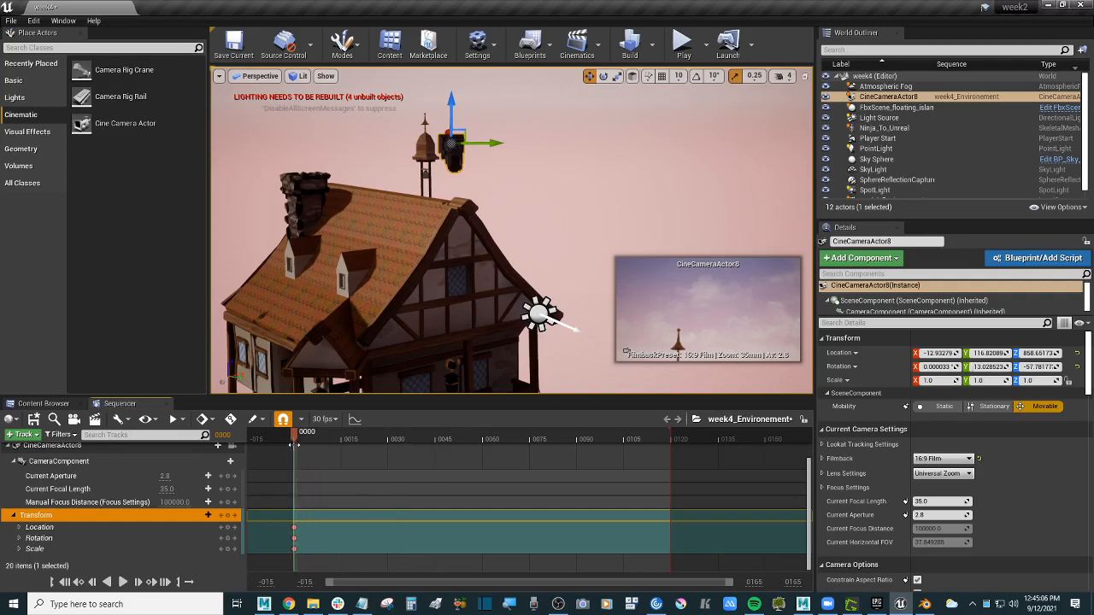
- At frame 120, move CineCameraActor8 in world space down in front of the ninja, to about X -226, Y 336, Z 66
left_click(338, 437)
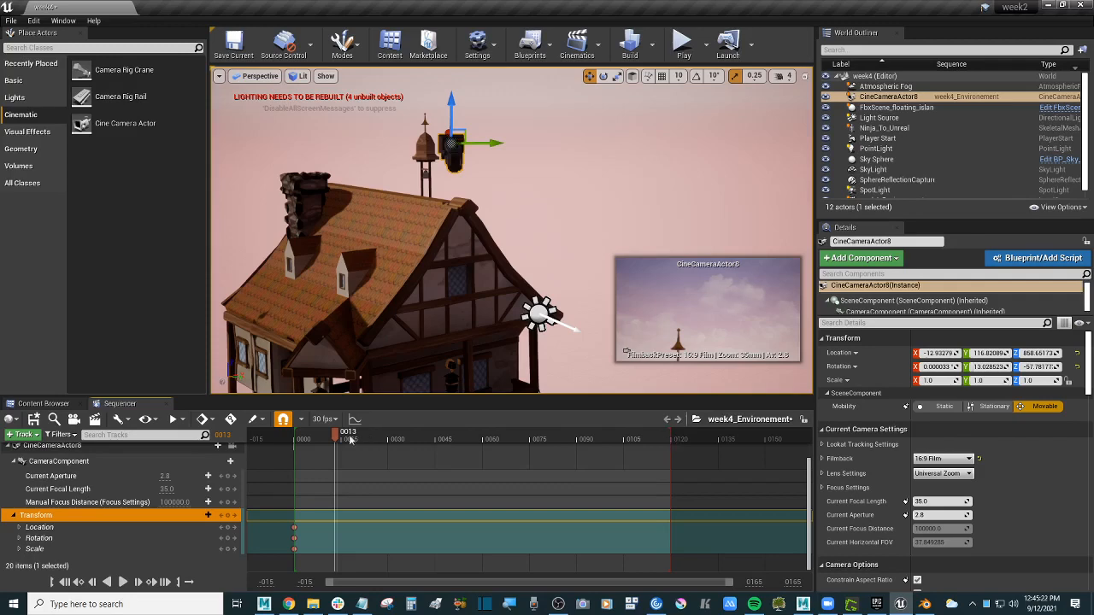
left_click_drag(336, 436, 670, 446)
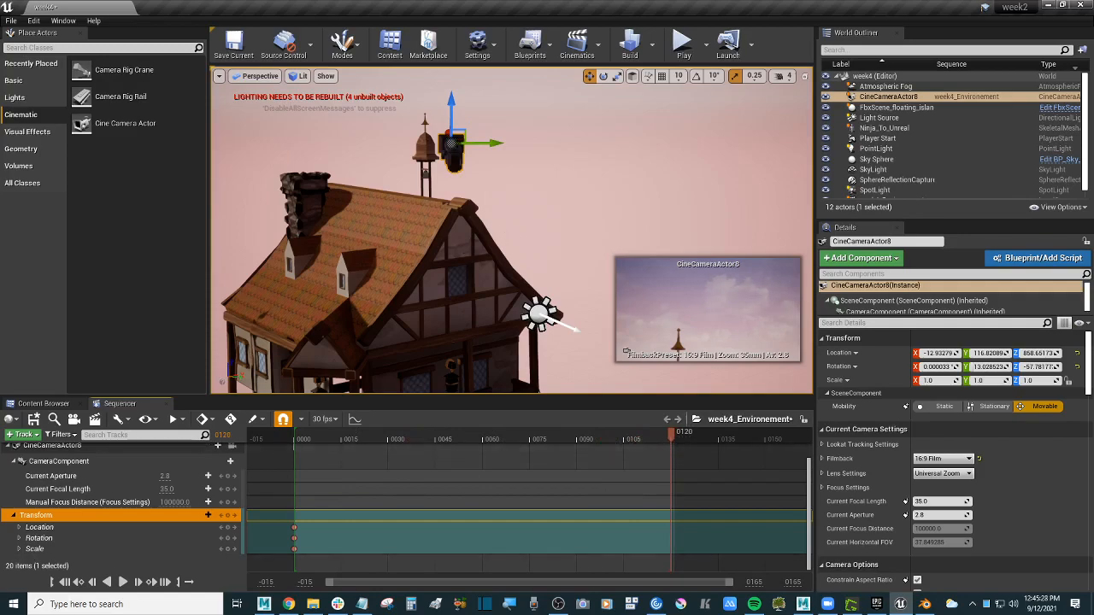
mouse_move(512, 230)
right_mouse_down()
mouse_move(532, 256)
mouse_move(524, 338)
mouse_move(560, 299)
mouse_move(571, 224)
mouse_move(574, 250)
mouse_move(511, 228)
right_mouse_up()
key("s")
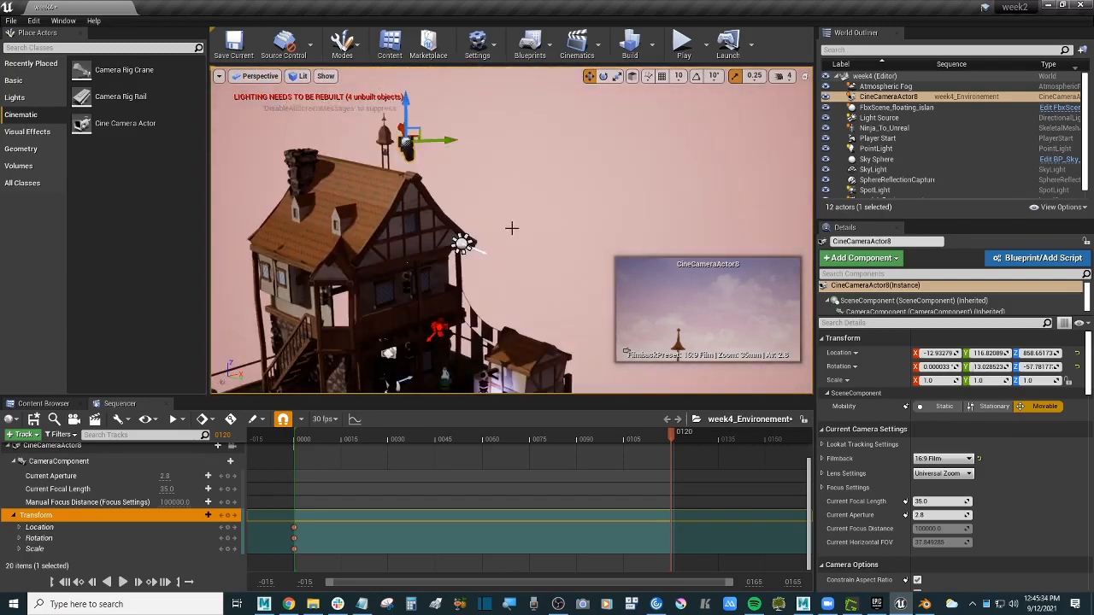
left_click(633, 76)
left_click_drag(406, 97, 408, 379)
scroll(409, 378, "down", 1)
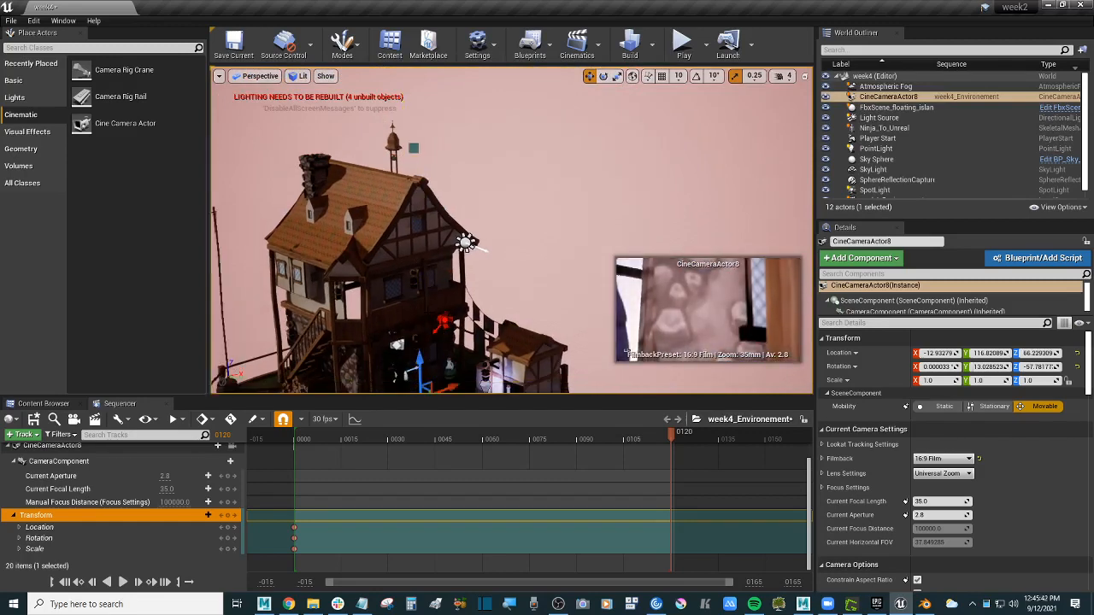
scroll(505, 305, "down", 1)
right_click_drag(499, 279, 555, 367)
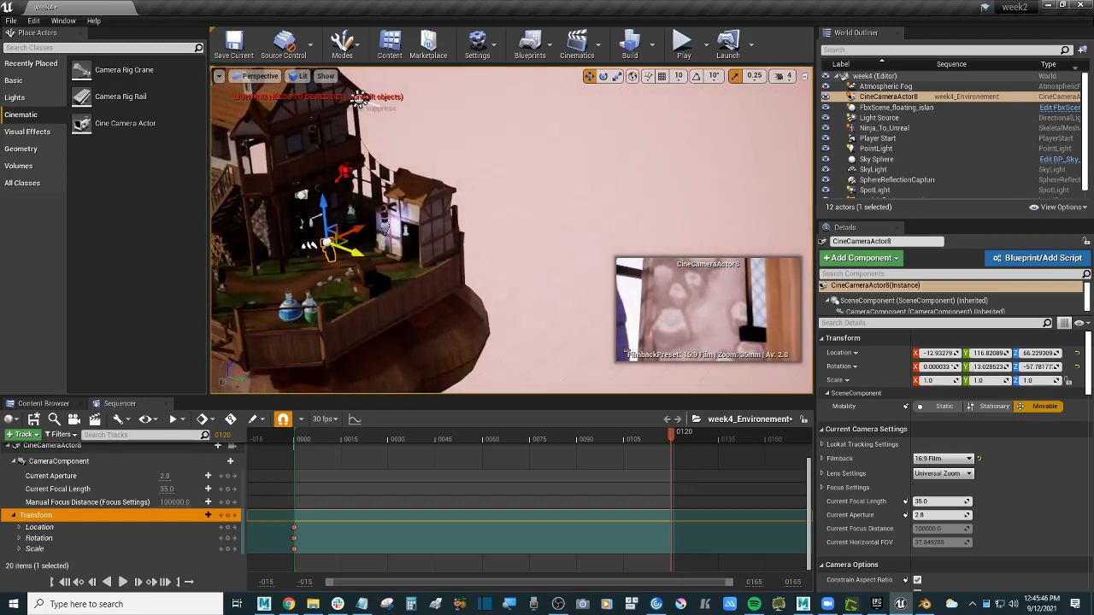
left_click_drag(357, 254, 333, 268)
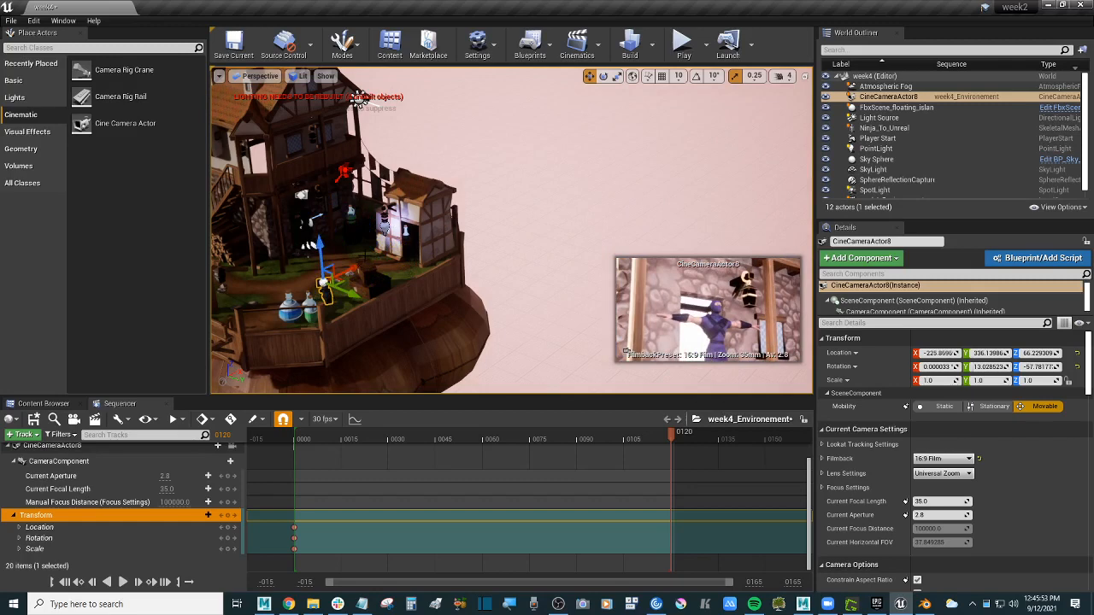
- Rotate CineCameraActor8 to about 5 degrees around Y and -56 degrees around Z to frame the ninja, and key its Transform at frame 120
left_click(603, 76)
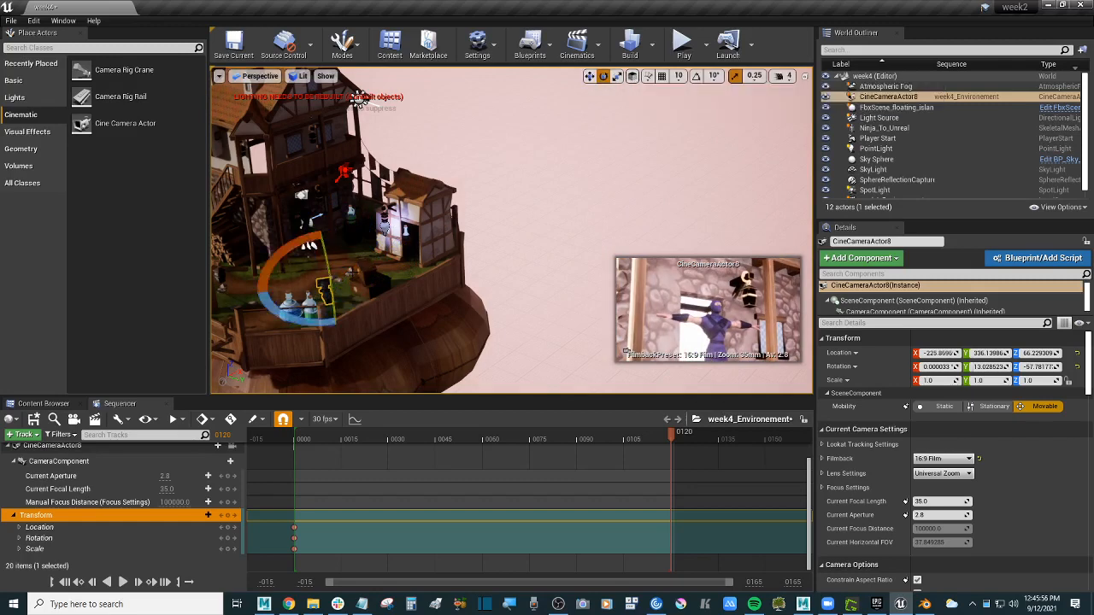
left_click_drag(326, 263, 326, 275)
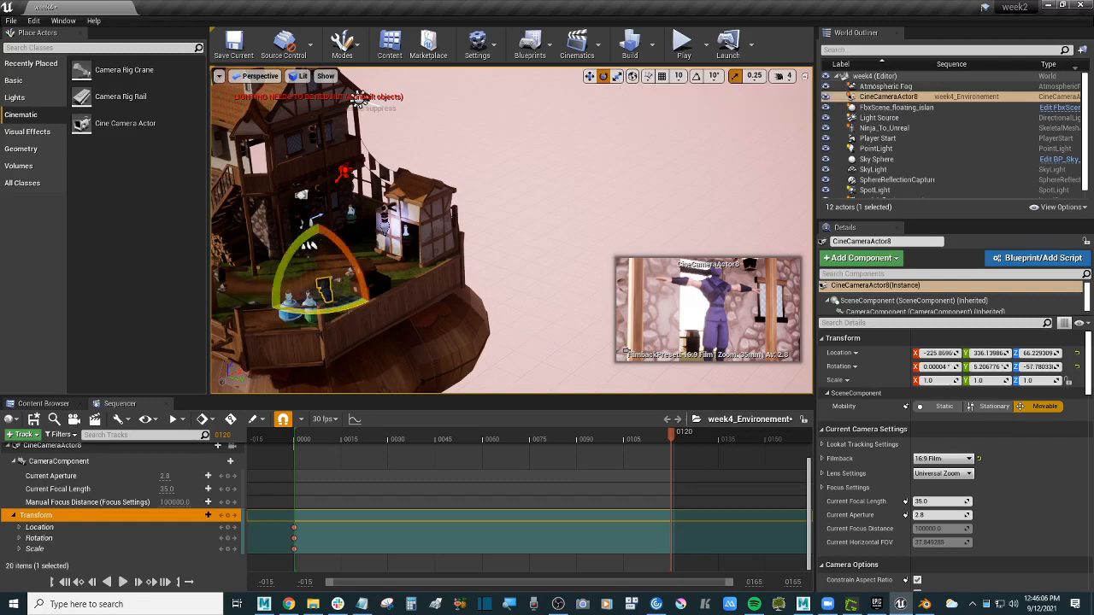
left_click_drag(351, 307, 381, 275)
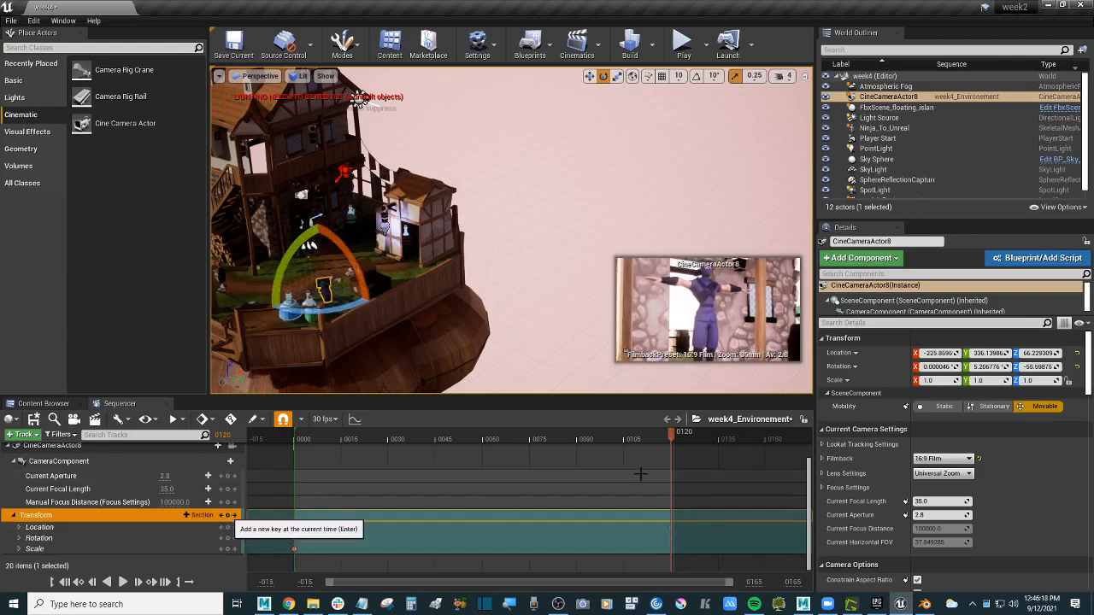
- Preview the keyed camera descent by scrubbing back to frame 86 and viewing its path beside the house
left_click_drag(636, 440, 566, 439)
right_click_drag(478, 231, 473, 392)
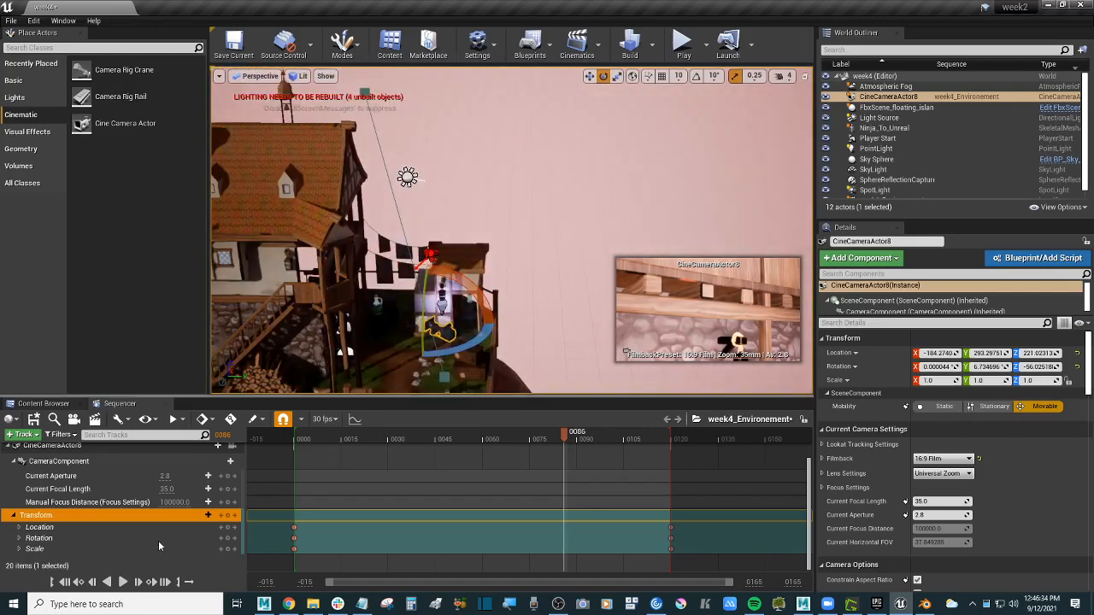
- Examine CineCameraActor8's Location curves in the curve editor, close it and scrub the camera move back to frame 55
left_click(69, 532)
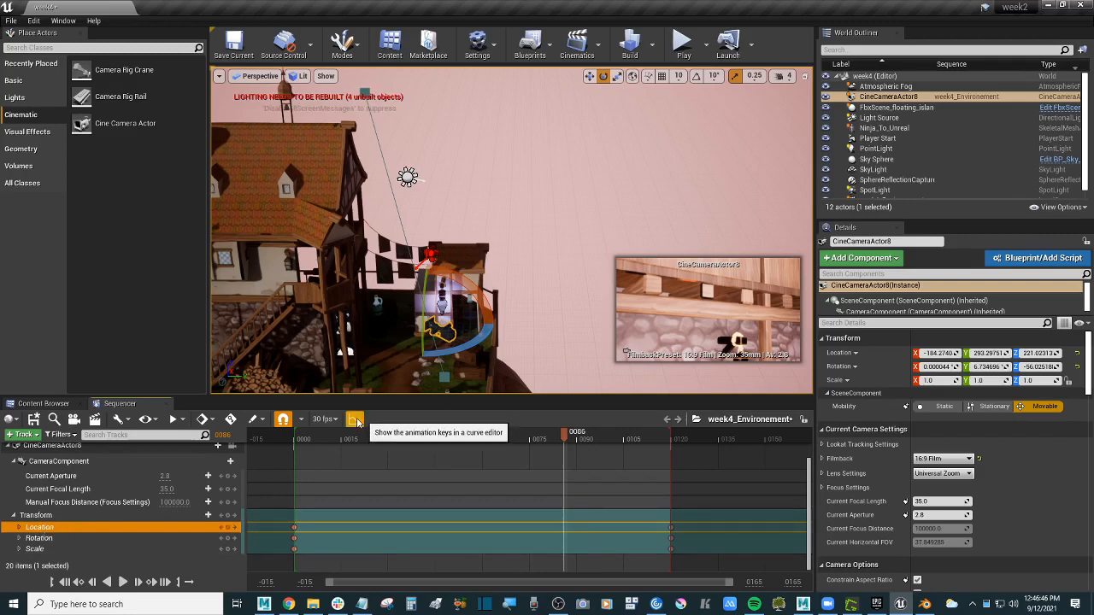
left_click(355, 419)
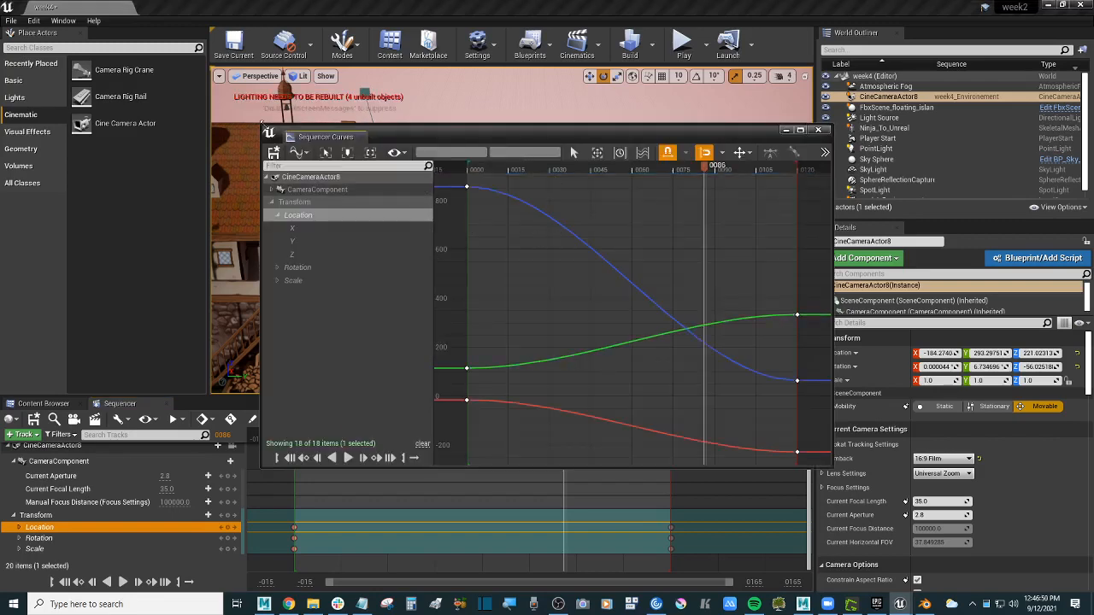
left_click_drag(260, 129, 181, 83)
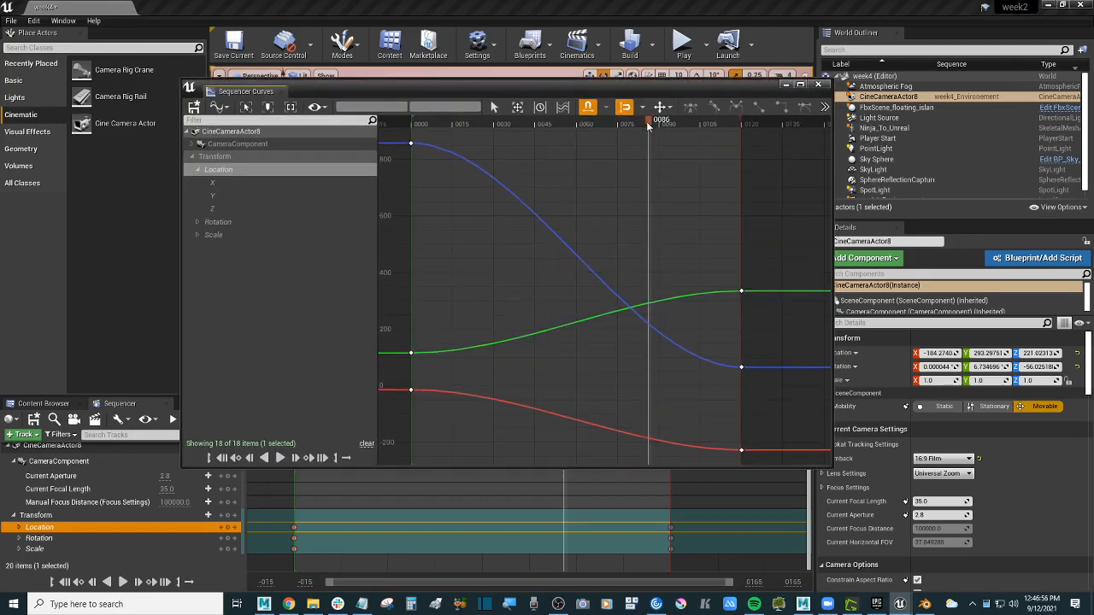
left_click_drag(647, 121, 593, 128)
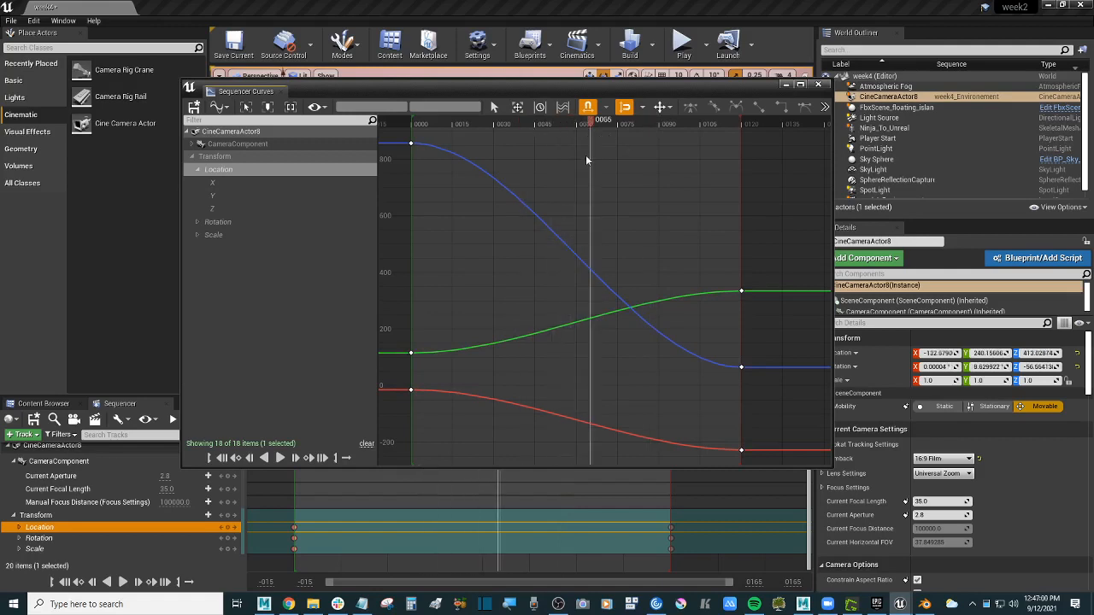
left_click(740, 368)
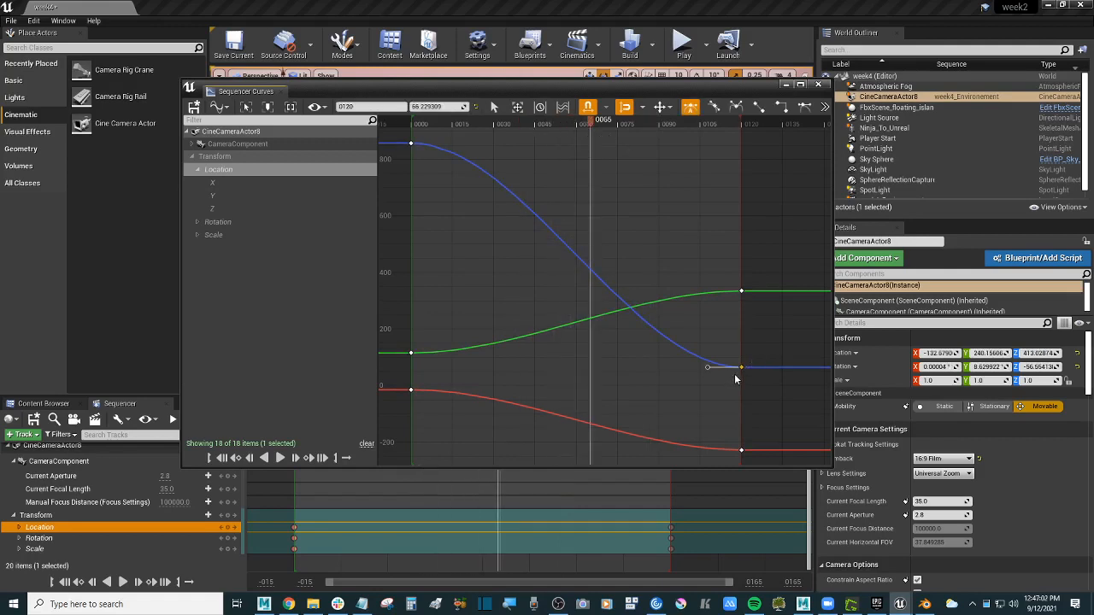
mouse_move(707, 371)
left_click(821, 85)
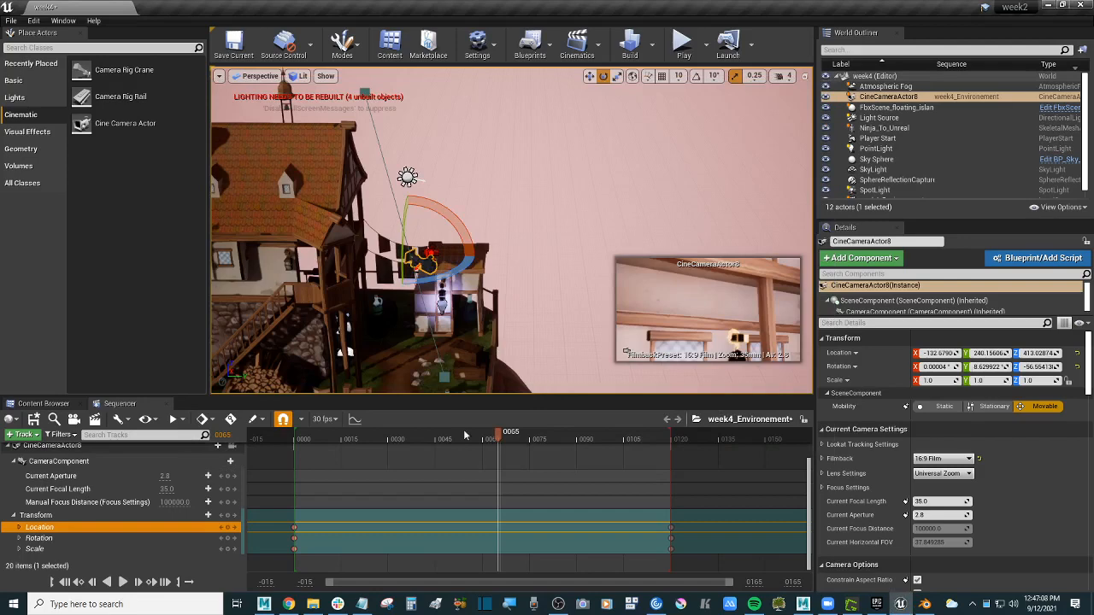
left_click_drag(499, 438, 468, 441)
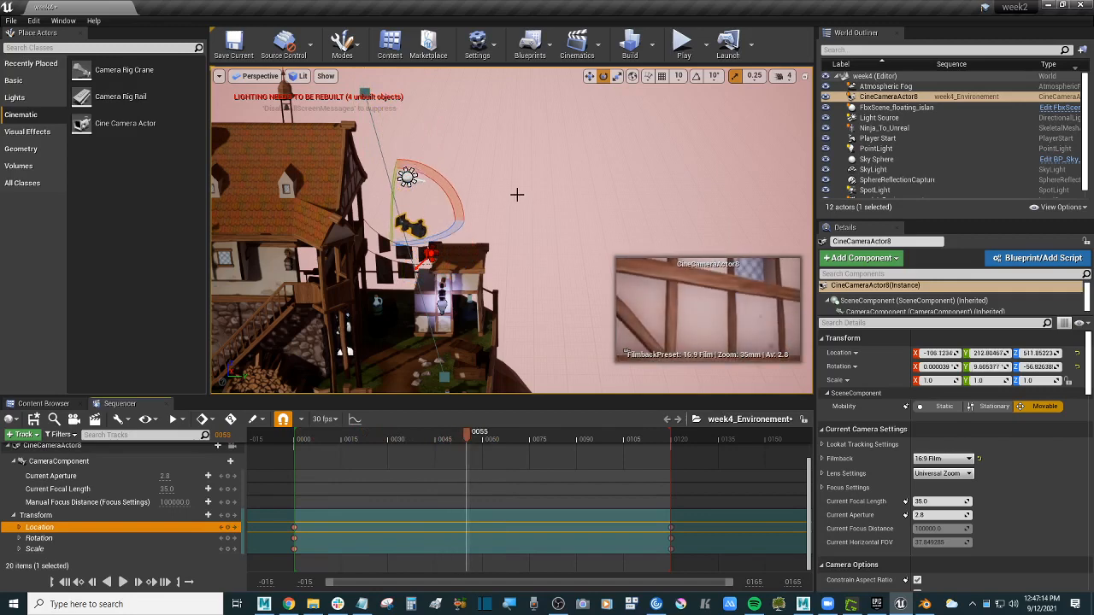
- At frame 55, move CineCameraActor8 away from the house along Y to about 390
left_click(589, 76)
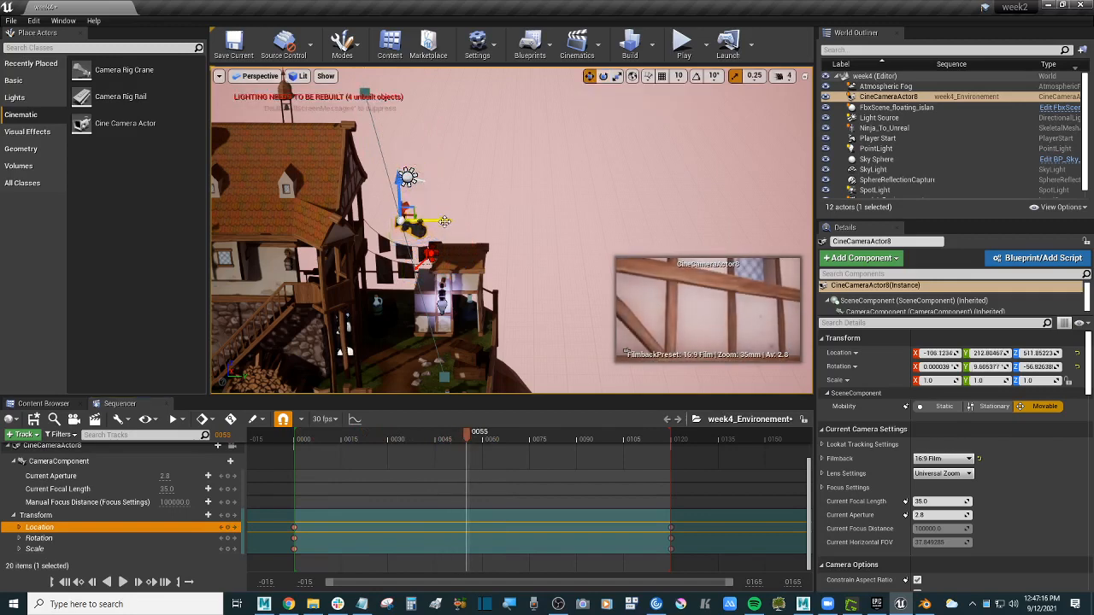
left_click_drag(444, 221, 528, 222)
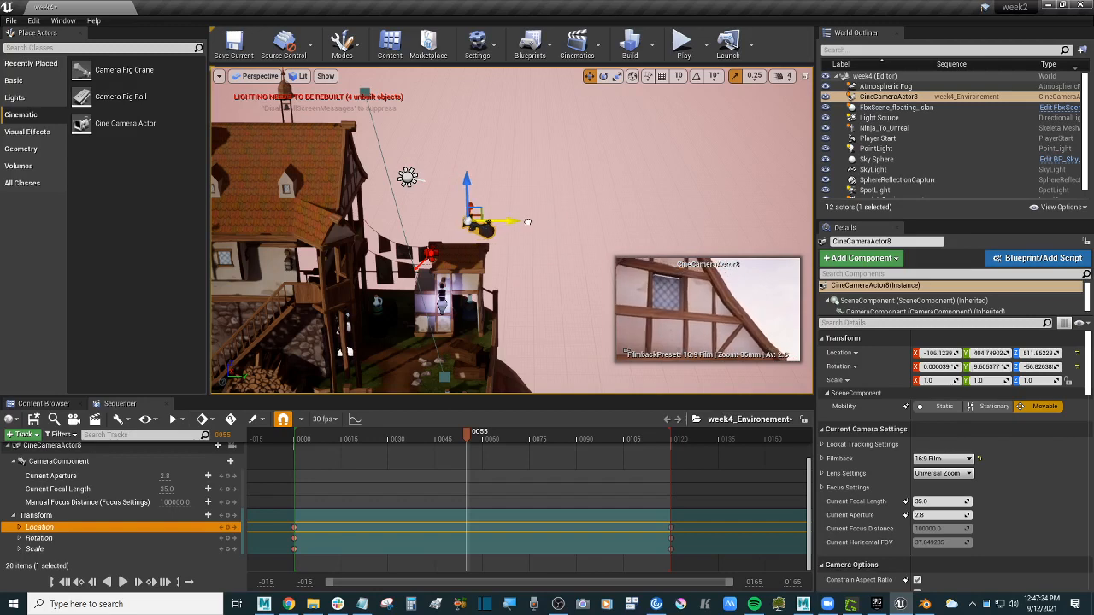
key("ctrl+z")
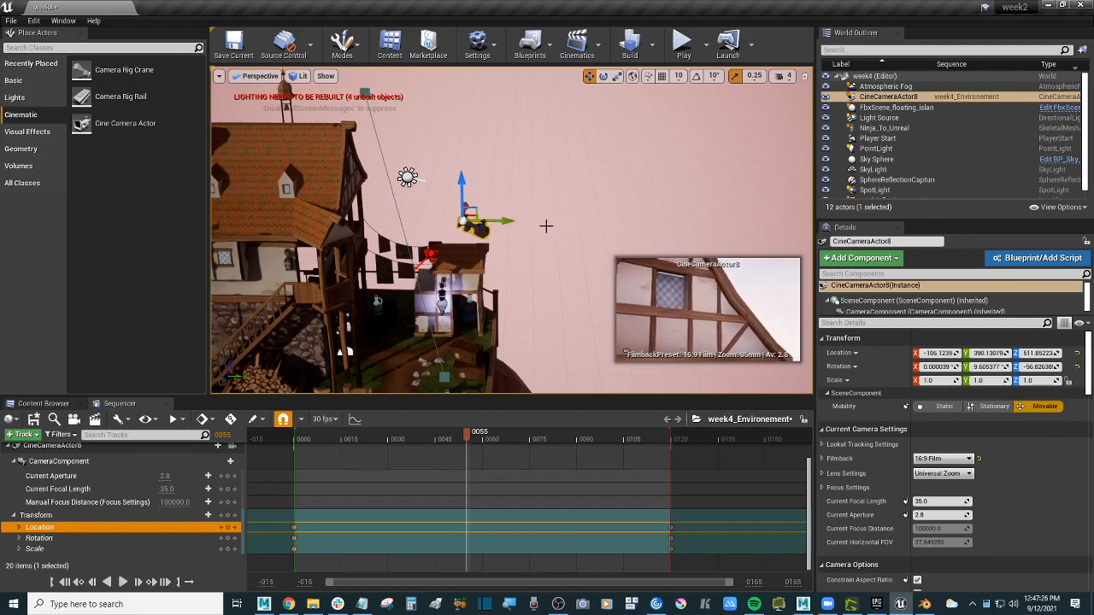
- Rotate CineCameraActor8 to about -70 degrees around Z so it points more toward the house window
left_click(603, 76)
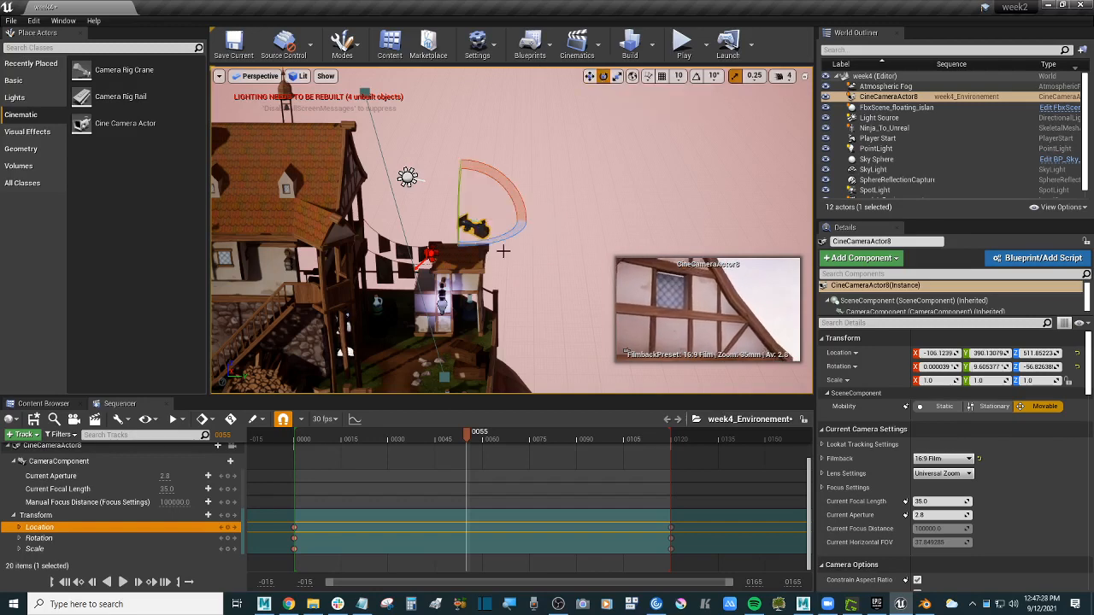
left_click_drag(513, 233, 449, 196)
left_click_drag(528, 233, 529, 234)
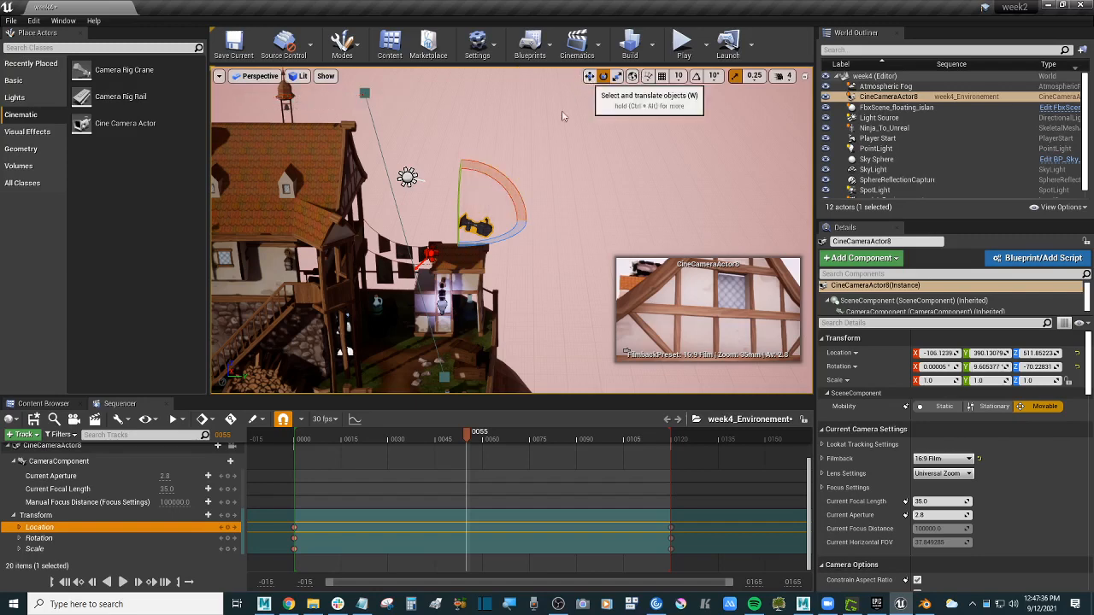
- Move CineCameraActor8 farther out along Y to about 437 and key its Location and whole Transform at frame 55
left_click(589, 77)
left_click_drag(511, 223, 534, 223)
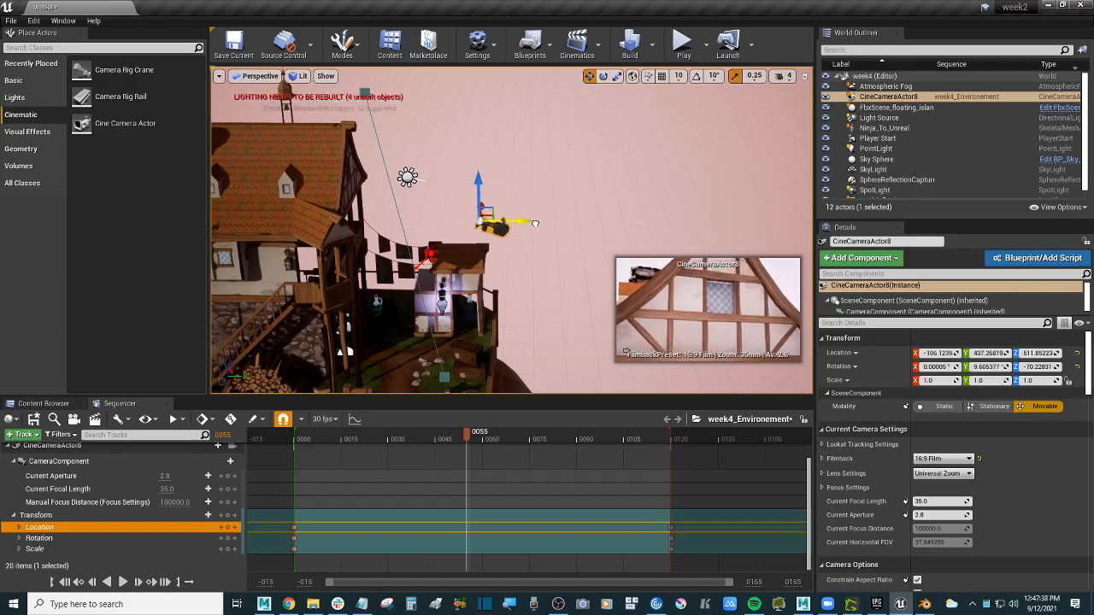
left_click(229, 528)
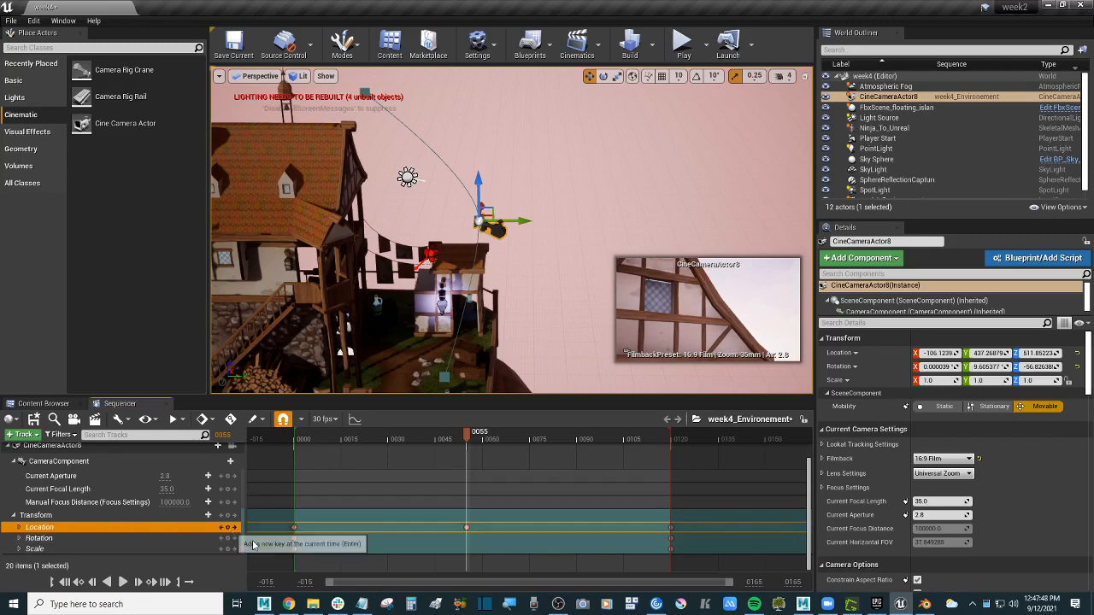
left_click(74, 515)
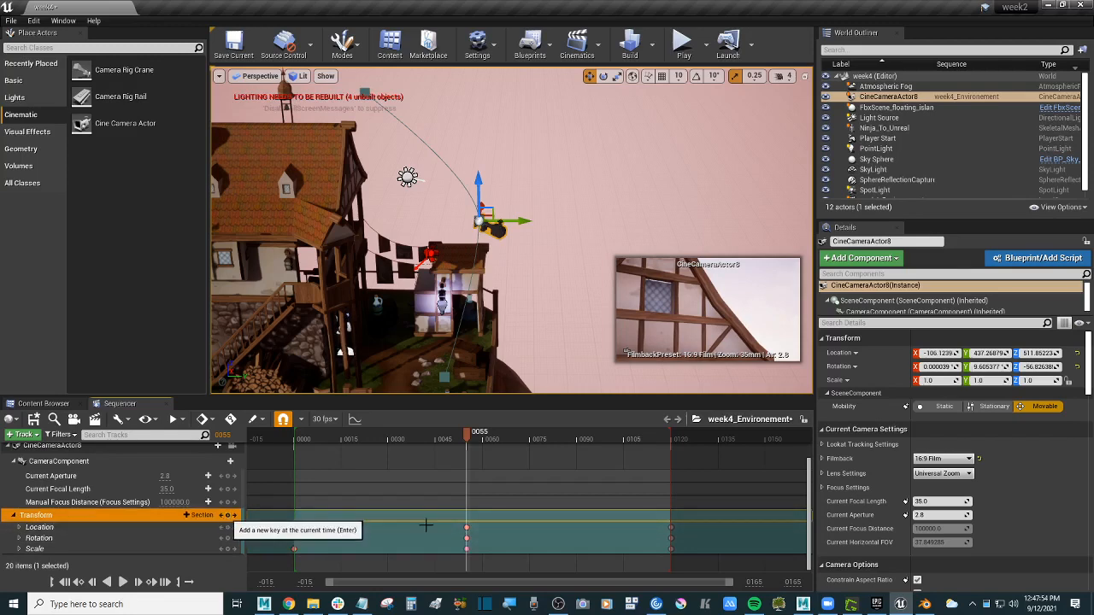
- Preview the curved camera descent by scrubbing the sequence from the start toward the end and stopping at frame 109
left_click(87, 525)
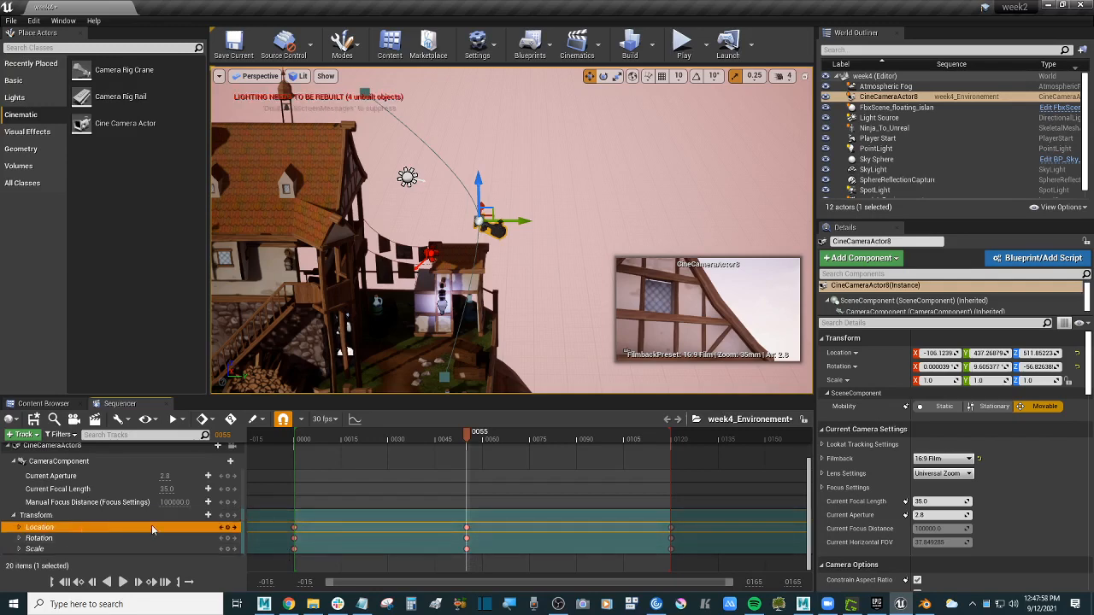
left_click_drag(455, 436, 379, 437)
left_click_drag(305, 441, 672, 438)
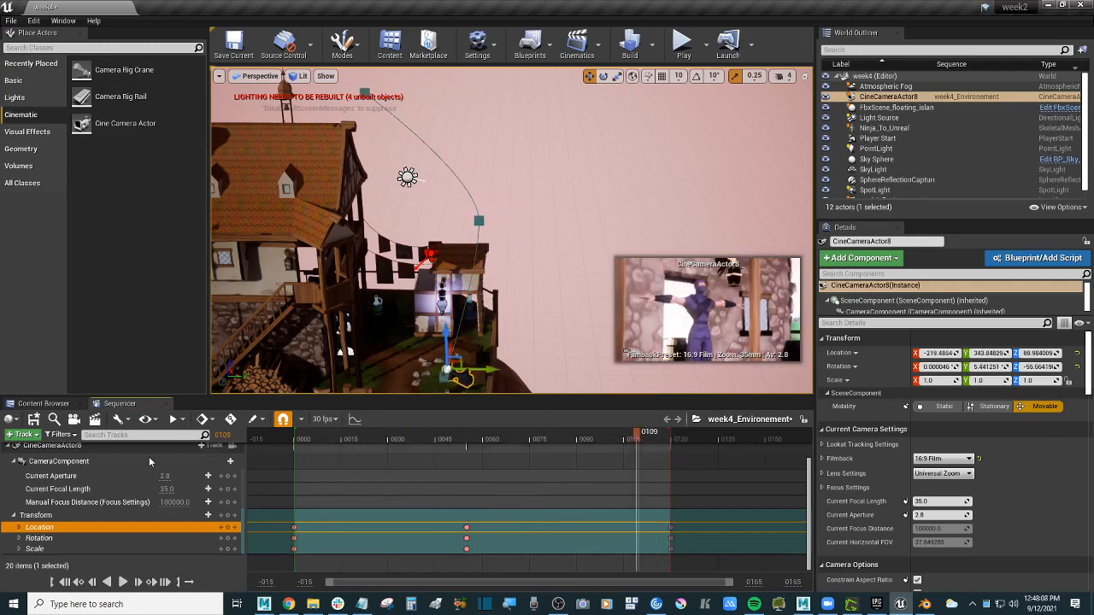
- Open the movie render settings for the week4_Environement sequence and review the image and audio output formats
scroll(191, 485, "up", 2)
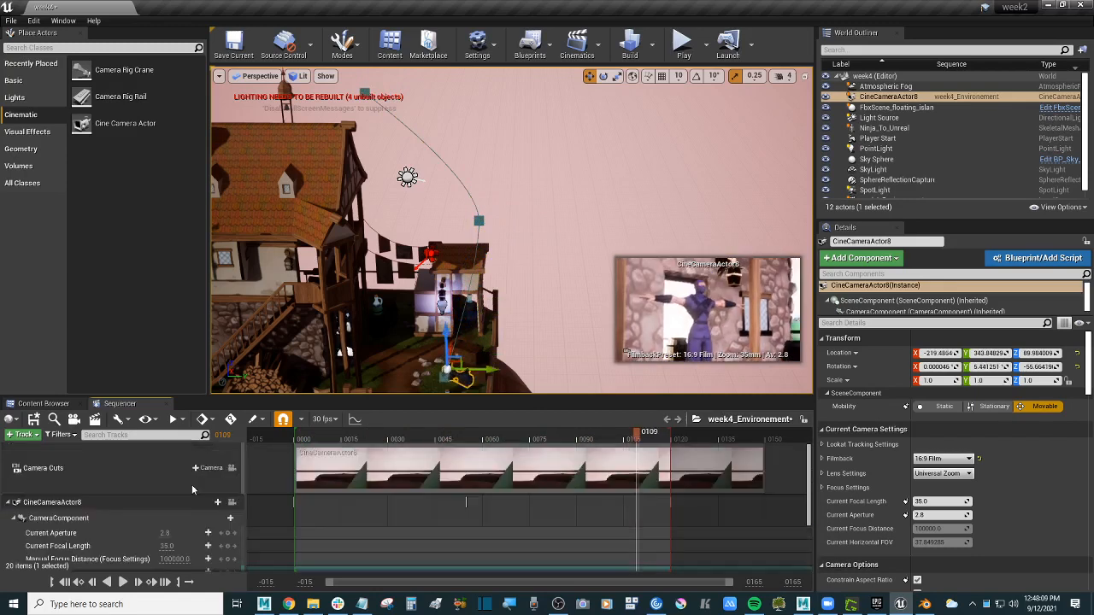
left_click(147, 469)
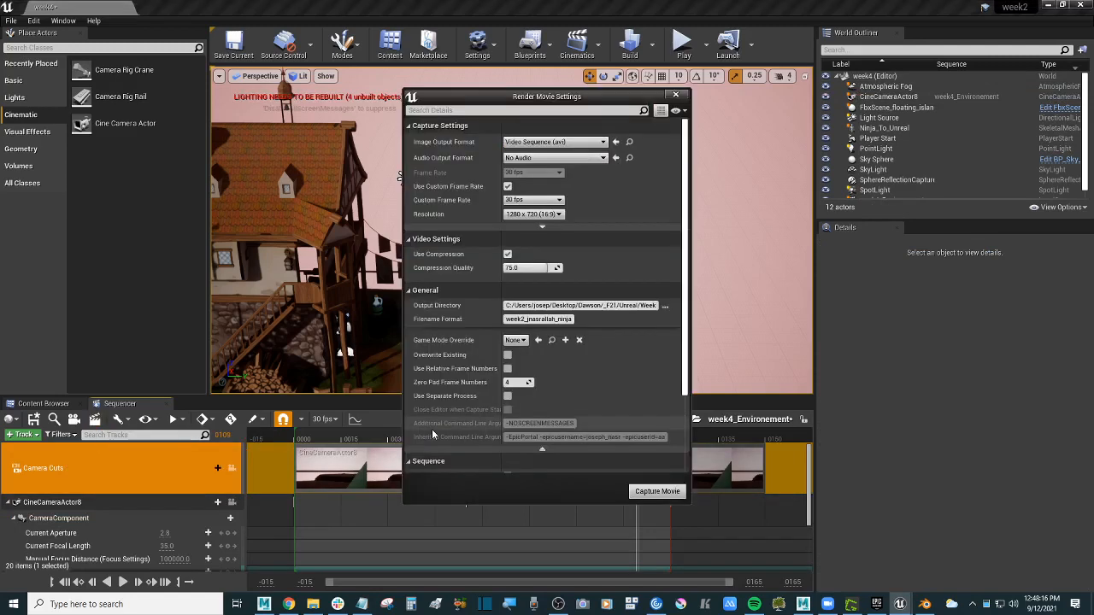
left_click_drag(510, 97, 468, 130)
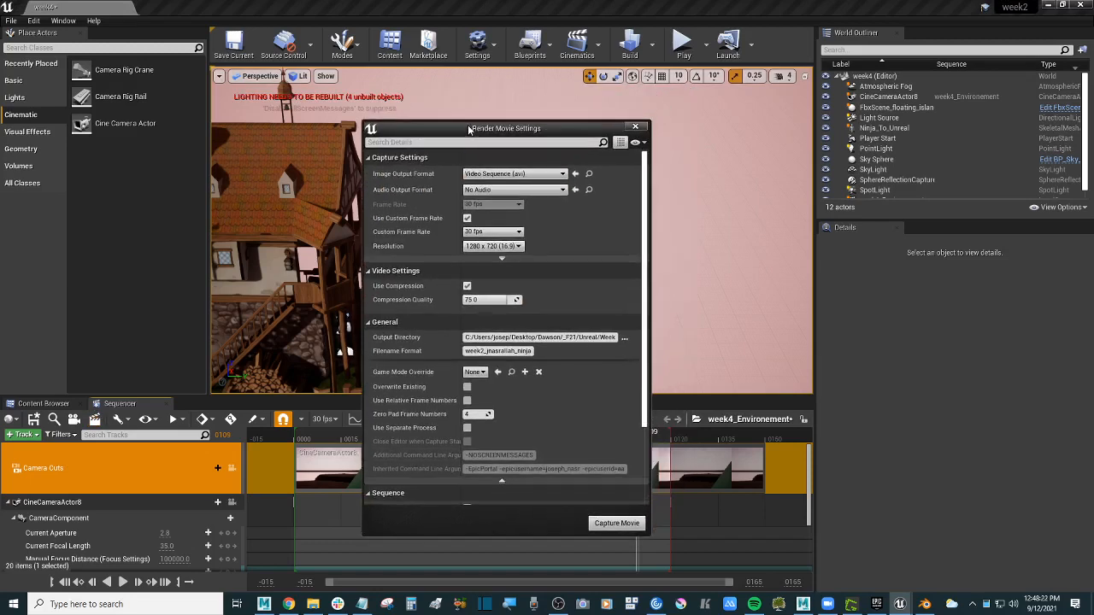
left_click_drag(468, 130, 470, 120)
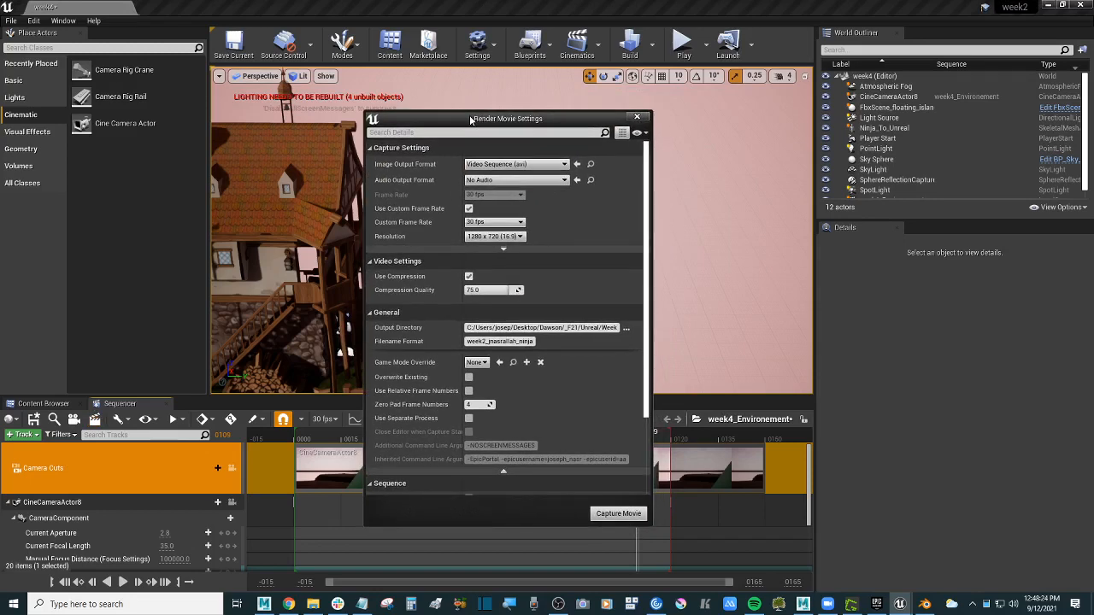
left_click(561, 164)
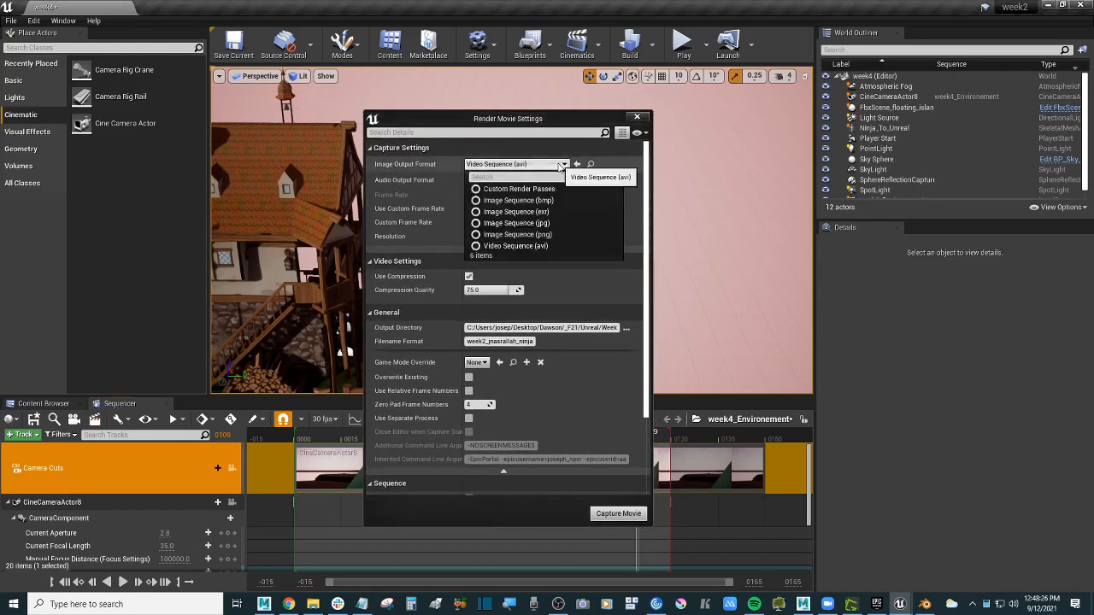
left_click(561, 164)
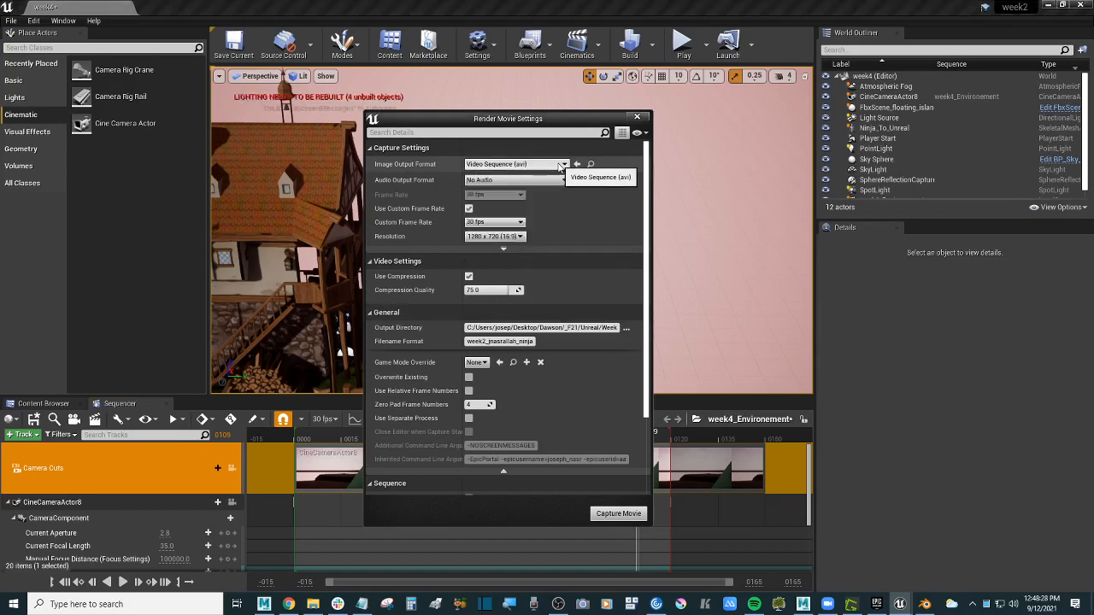
left_click_drag(549, 119, 539, 120)
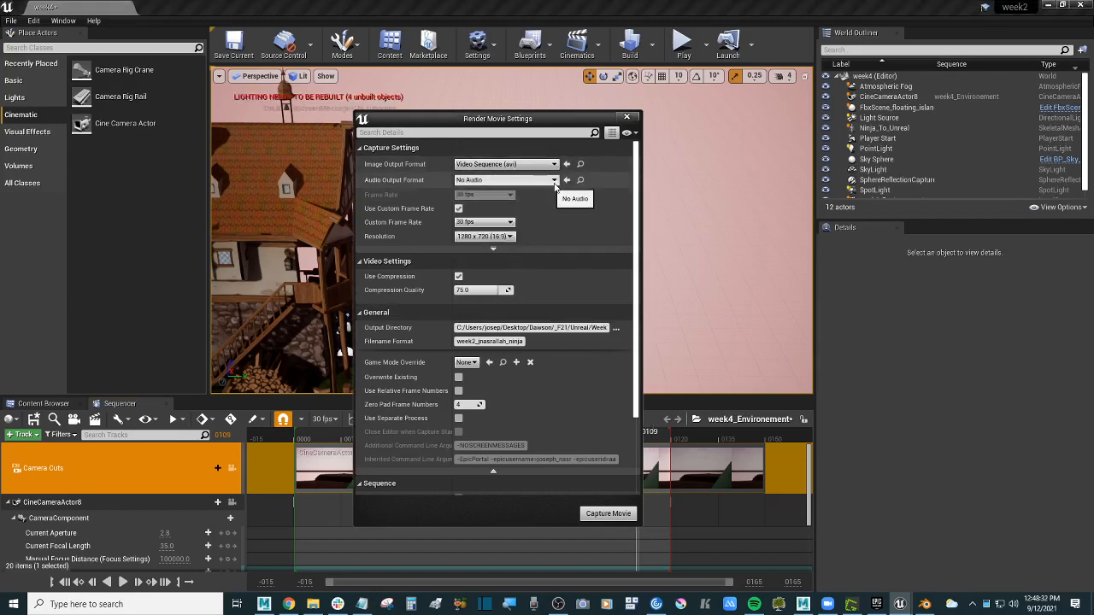
left_click_drag(546, 121, 532, 122)
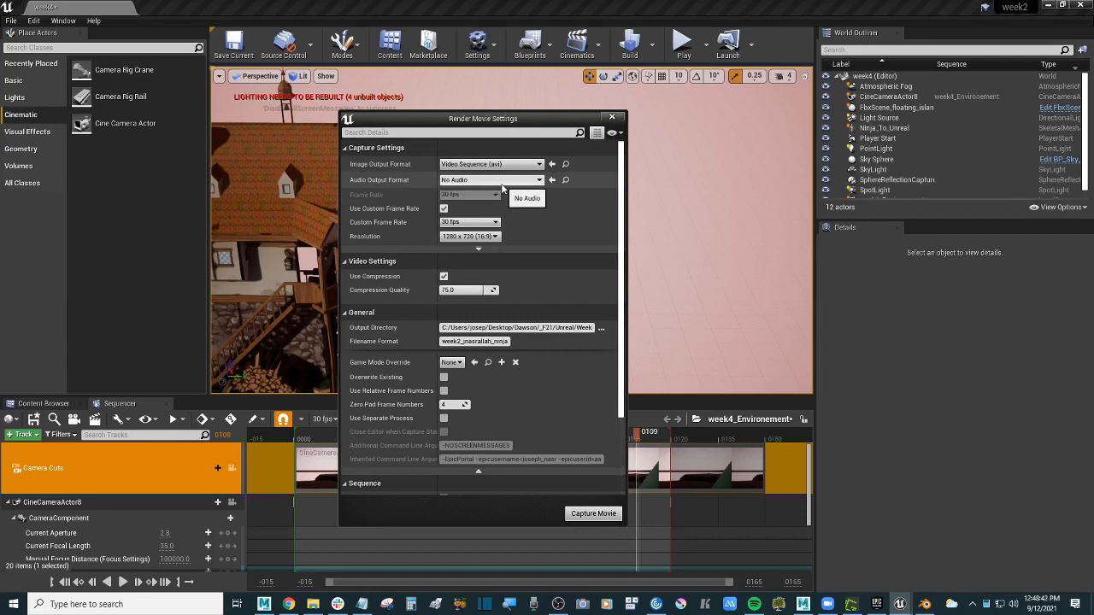
left_click_drag(508, 121, 478, 120)
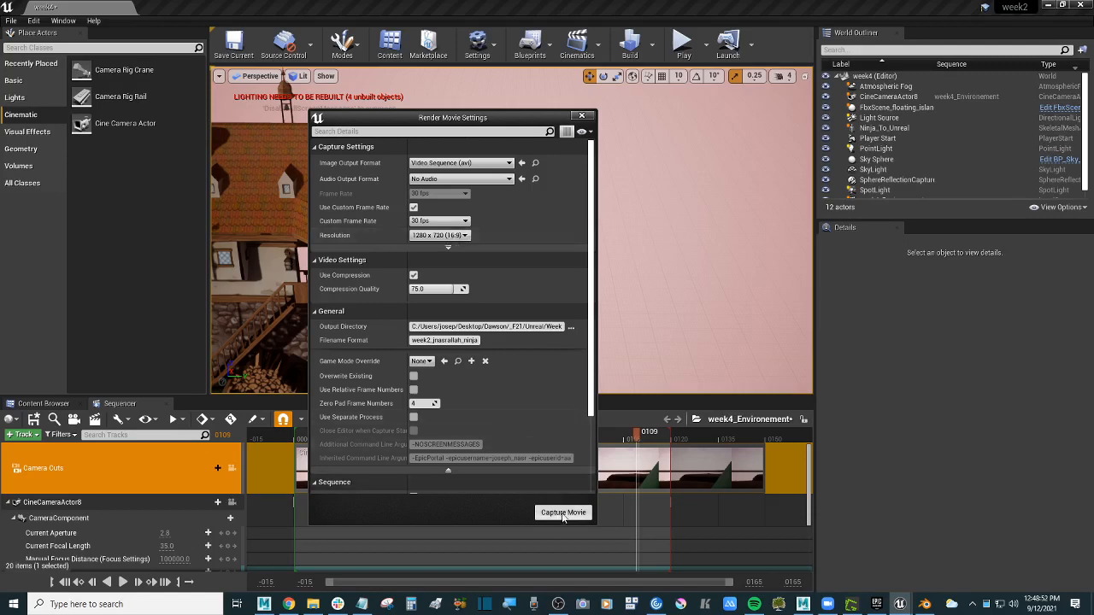
- Look through the Levels, sequencer and Anims folders in Content for a render output directory, and cancel the folder choice
left_click(571, 327)
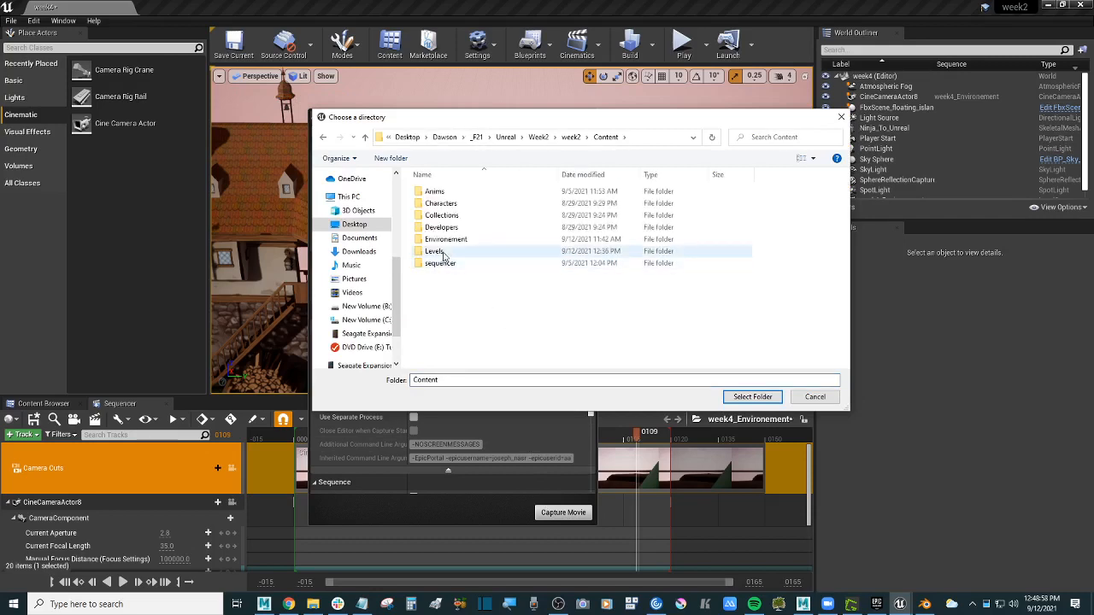
double_click(442, 255)
key("BackSpace")
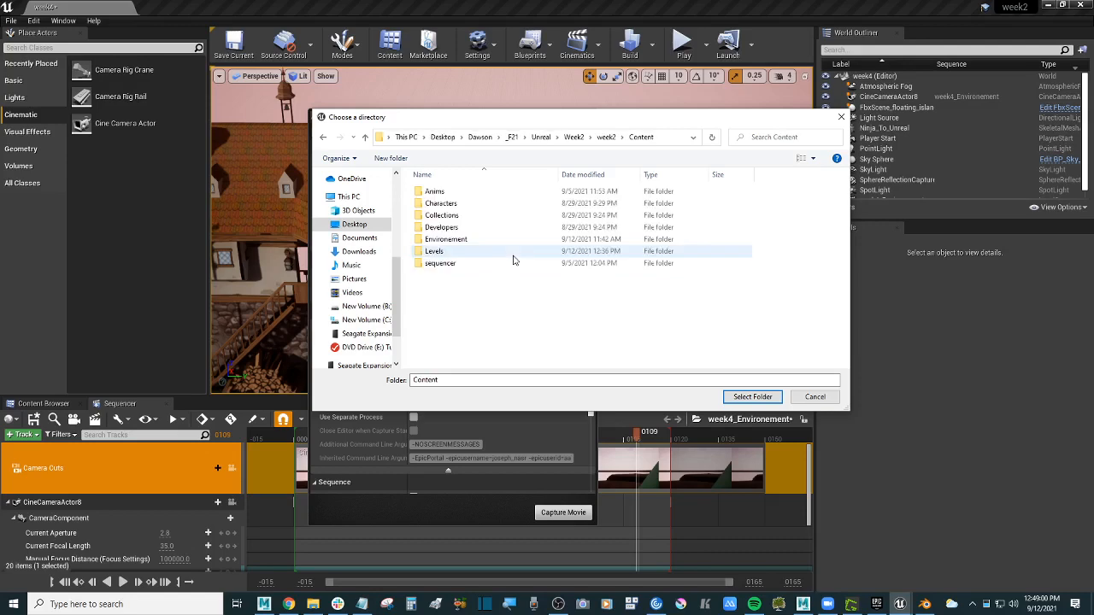
key("BackSpace")
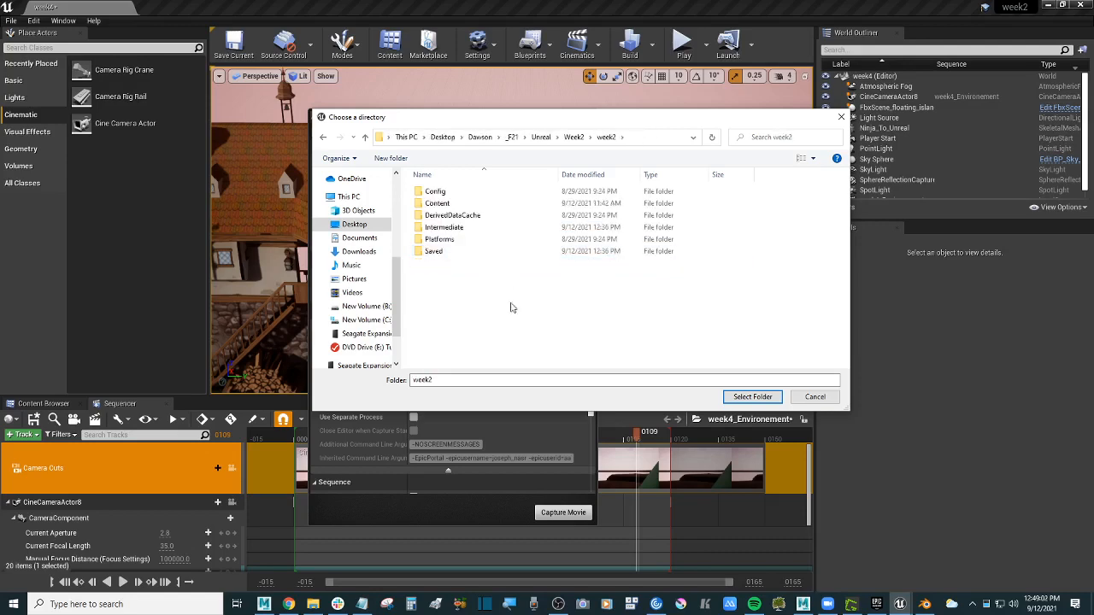
left_click(453, 203)
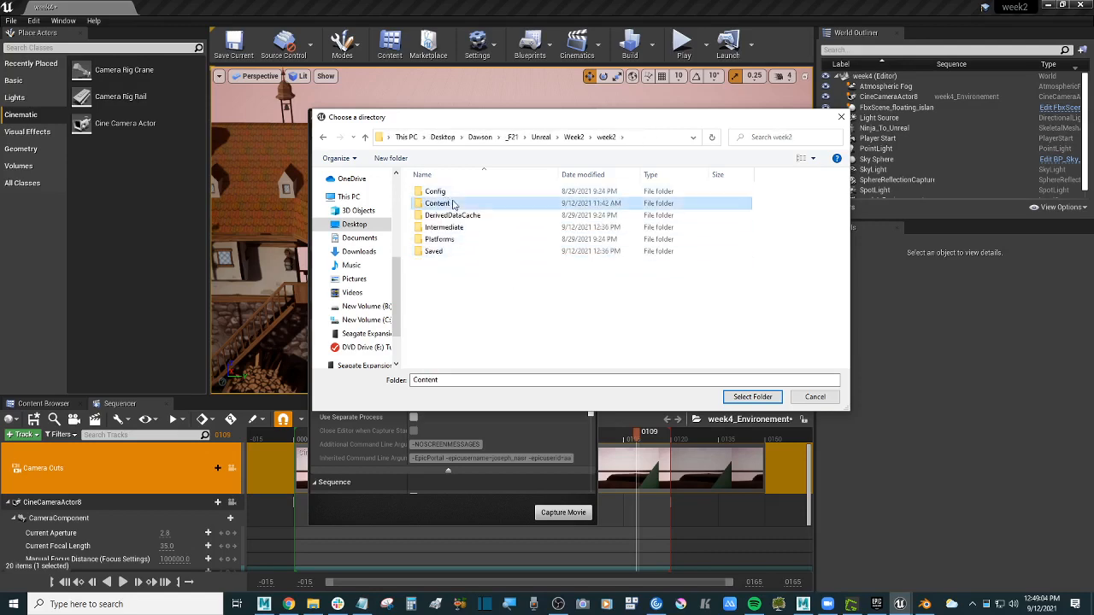
double_click(453, 204)
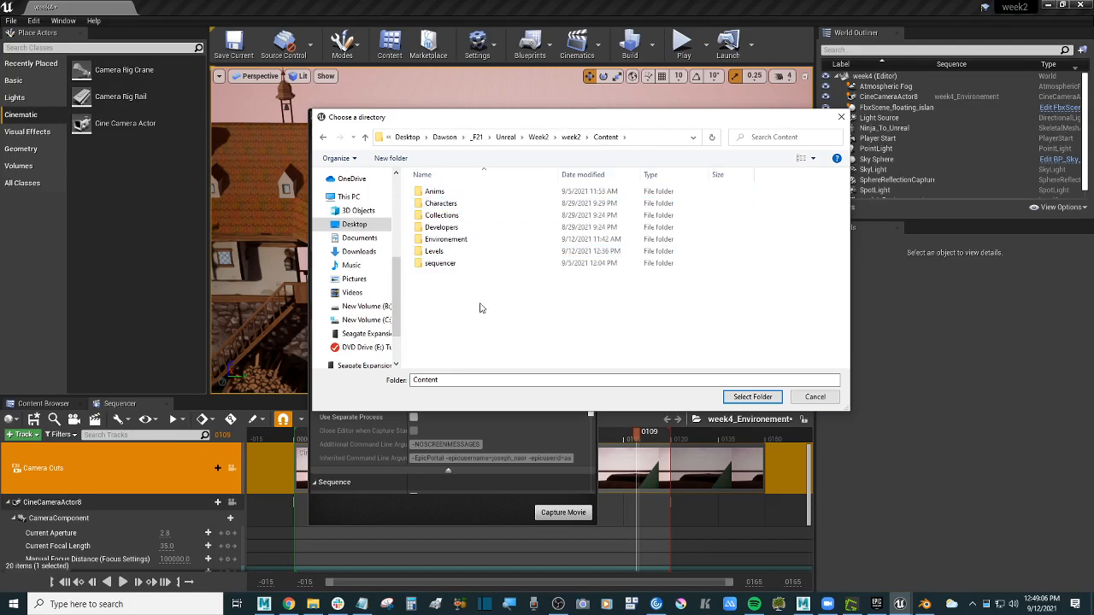
left_click_drag(412, 123, 429, 98)
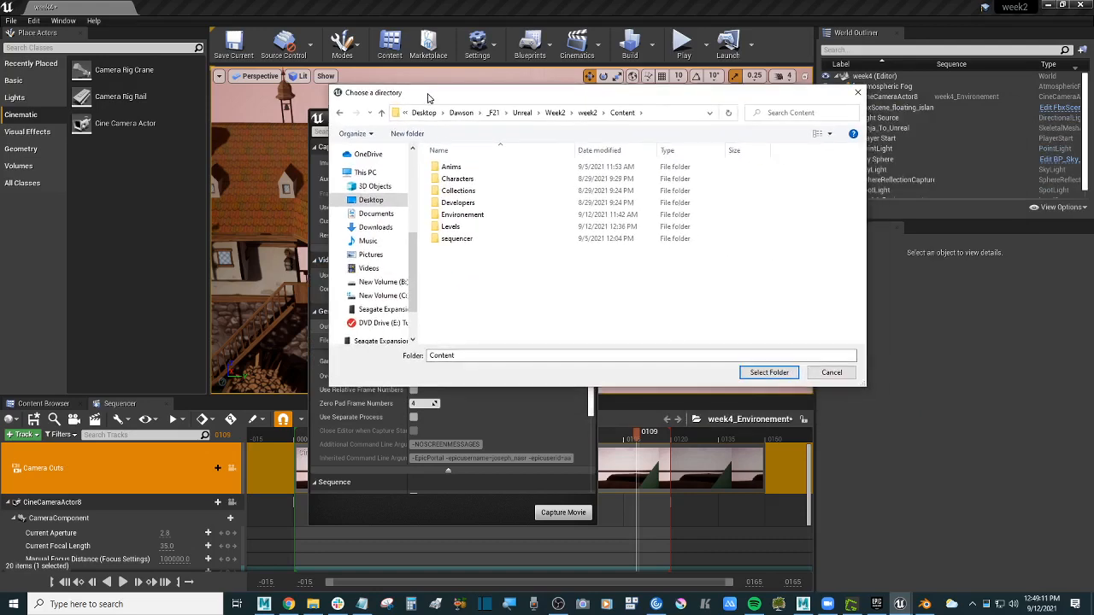
double_click(459, 229)
key("BackSpace")
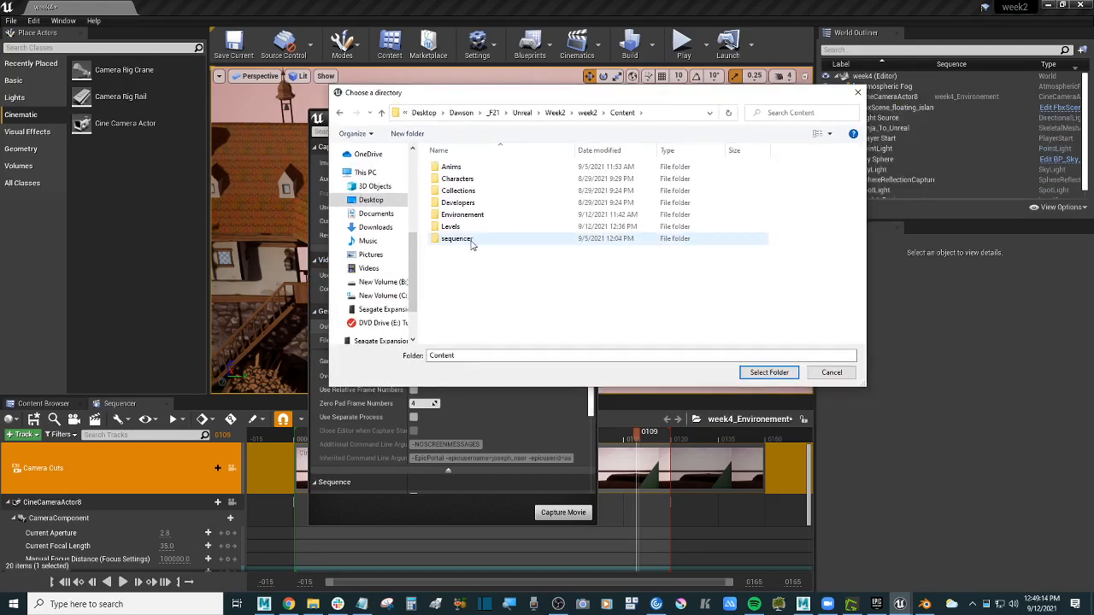
double_click(471, 245)
key("BackSpace")
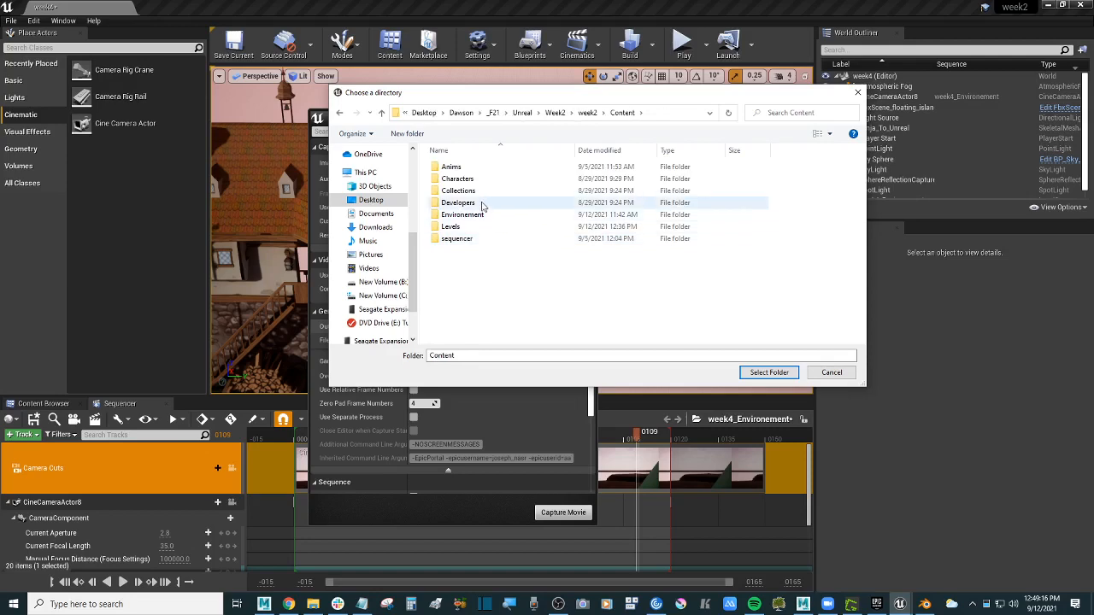
double_click(479, 168)
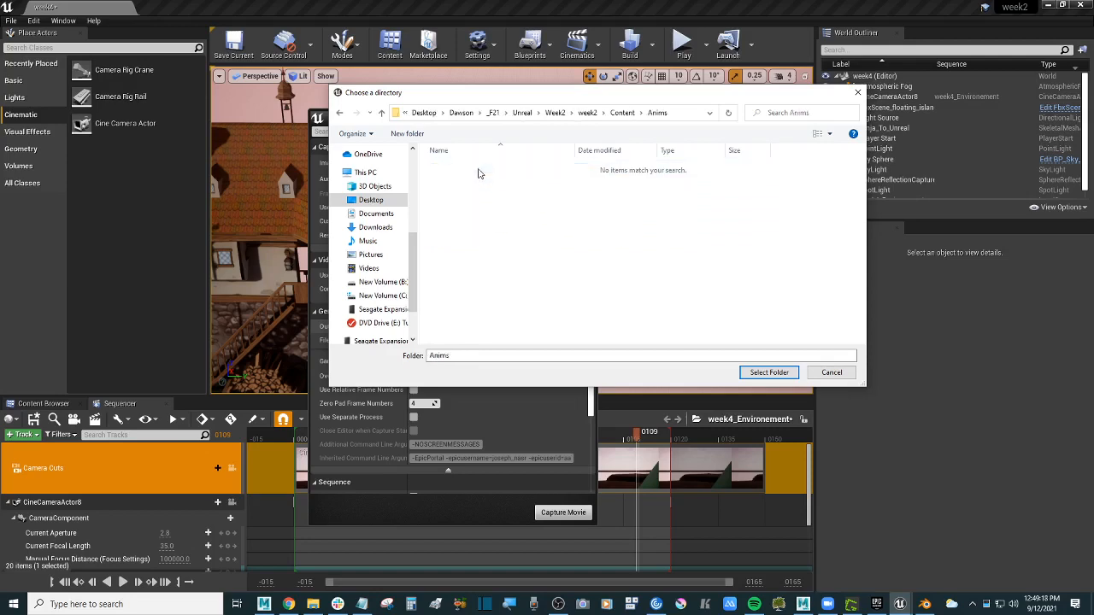
key("BackSpace")
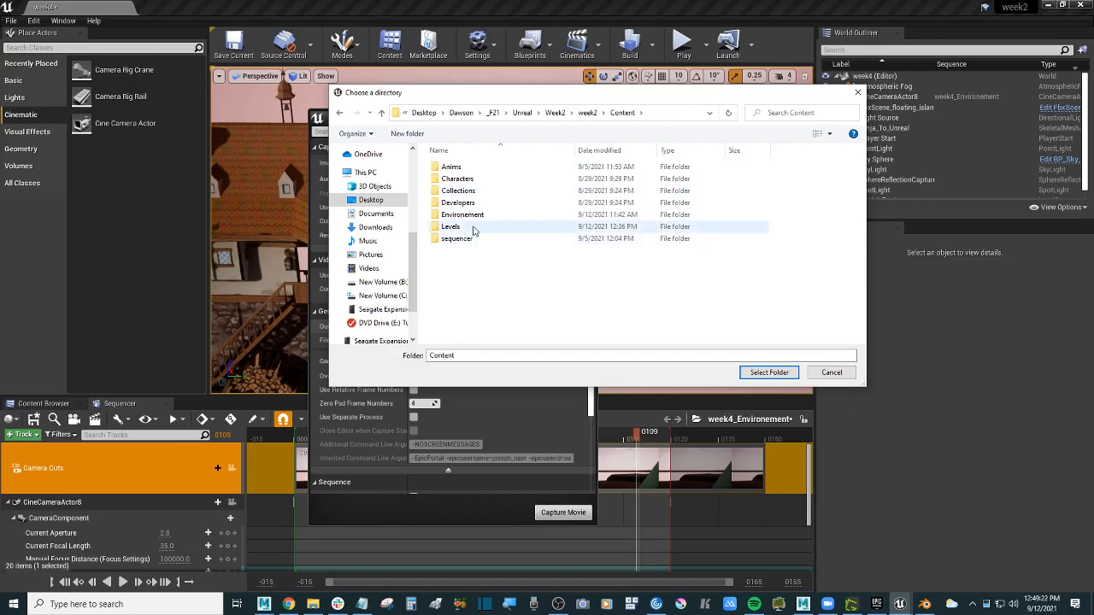
left_click(831, 373)
- Try to select a folder named "week4_", the author's name and "_environemet" inside sequencer as the render output directory
left_click_drag(531, 327, 639, 328)
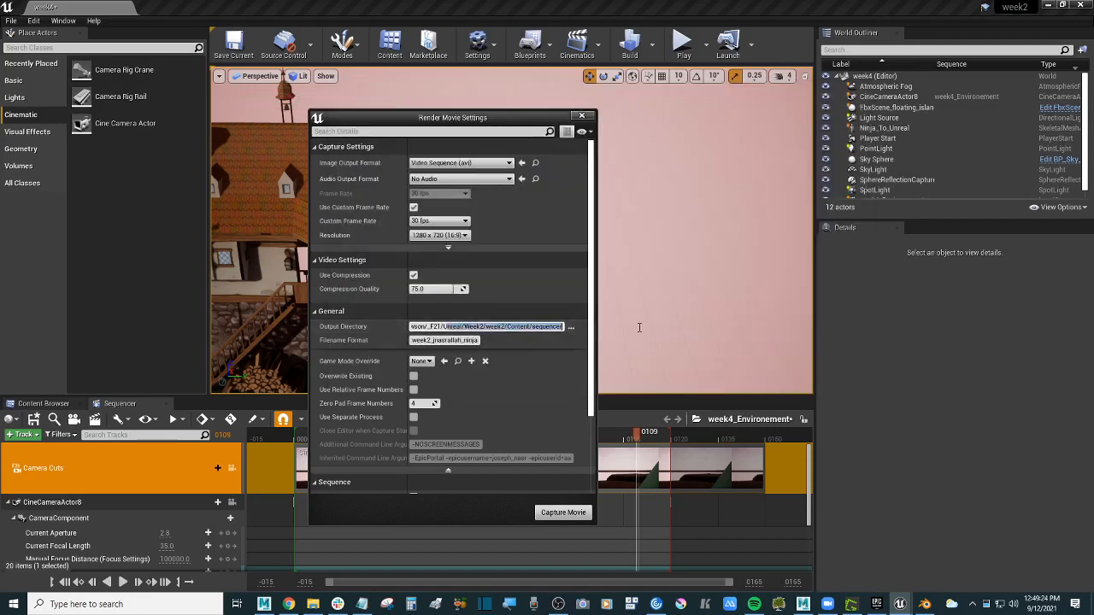
left_click(570, 327)
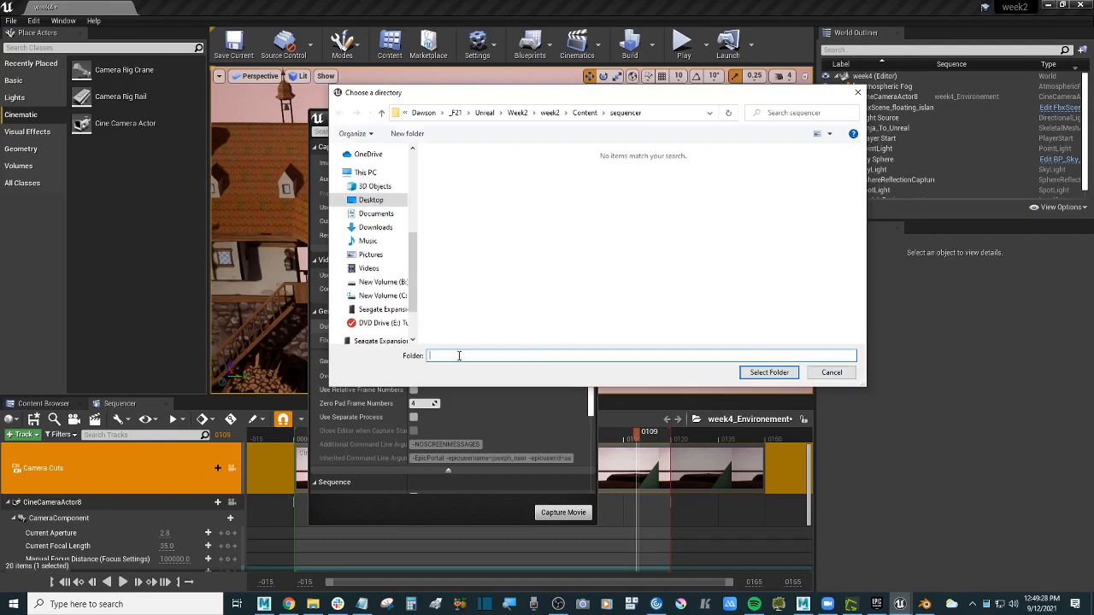
type("w")
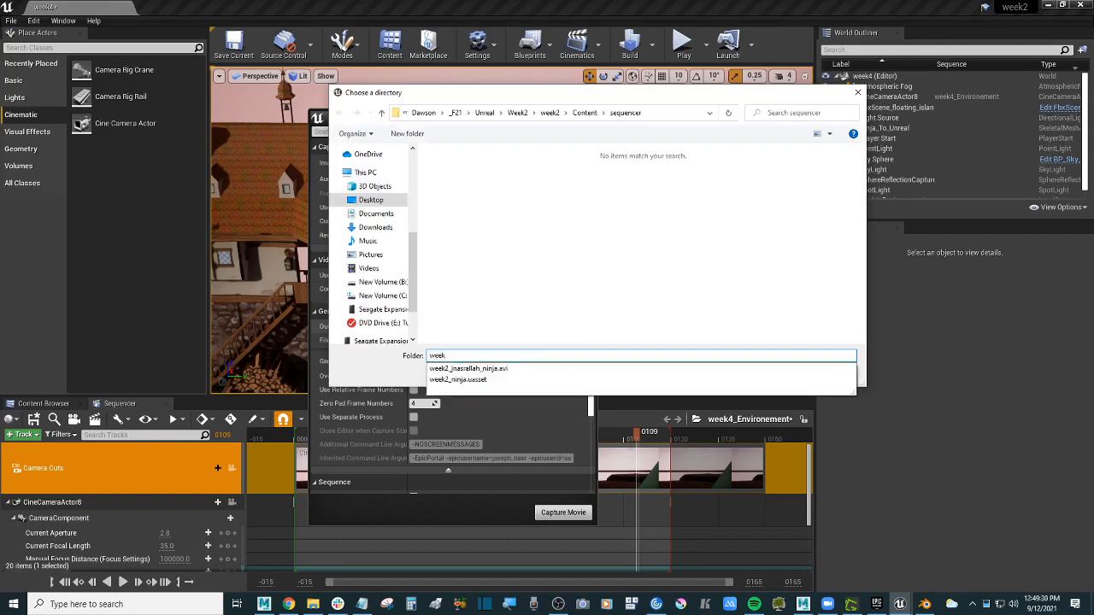
type("eek4_environeme")
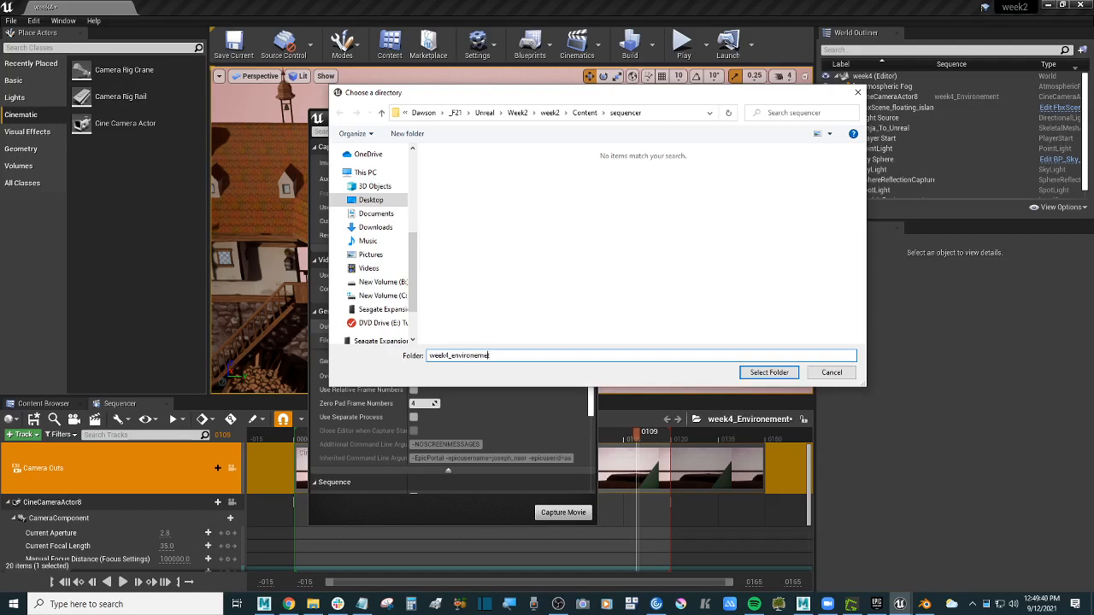
type("masrafllah_")
left_click(769, 373)
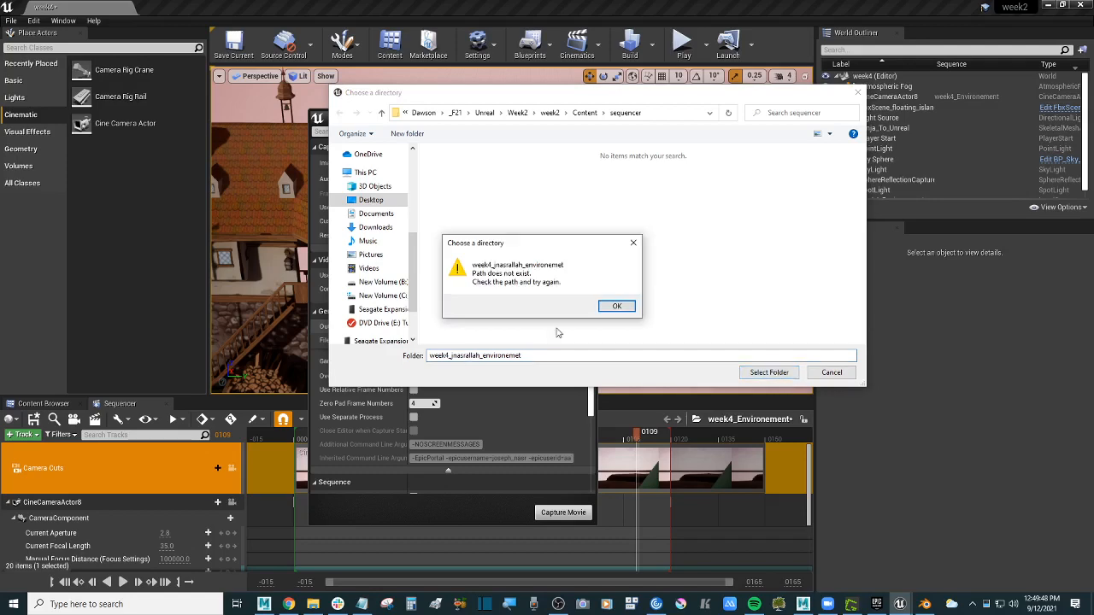
left_click(616, 307)
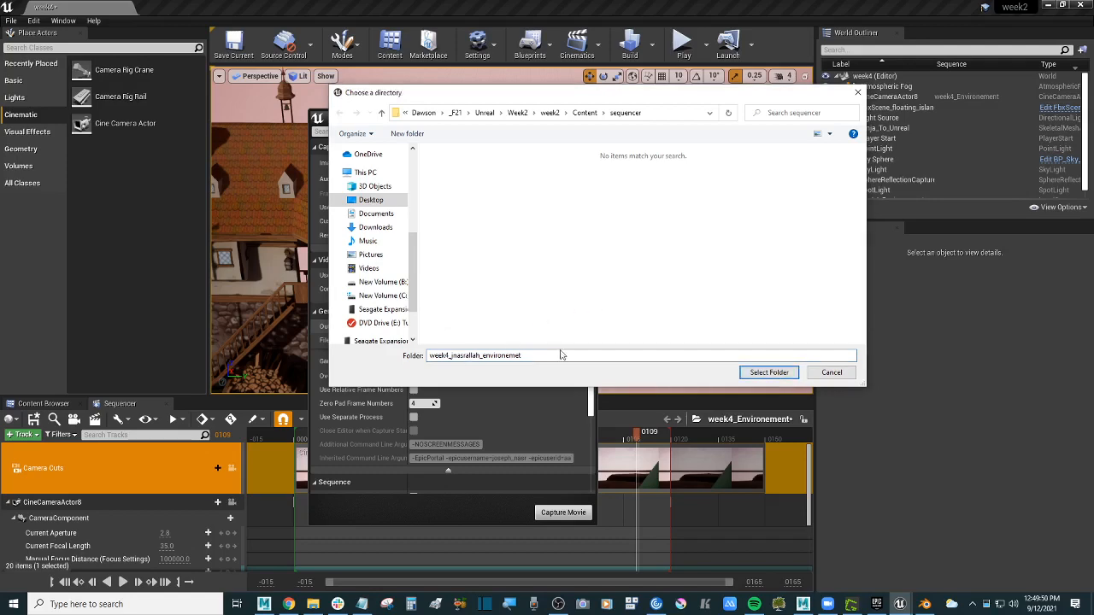
- Copy the typed week4 environemet name out of the folder chooser, close the chooser, and use the name as the render's filename format
left_click_drag(536, 356, 359, 346)
key("ctrl+c")
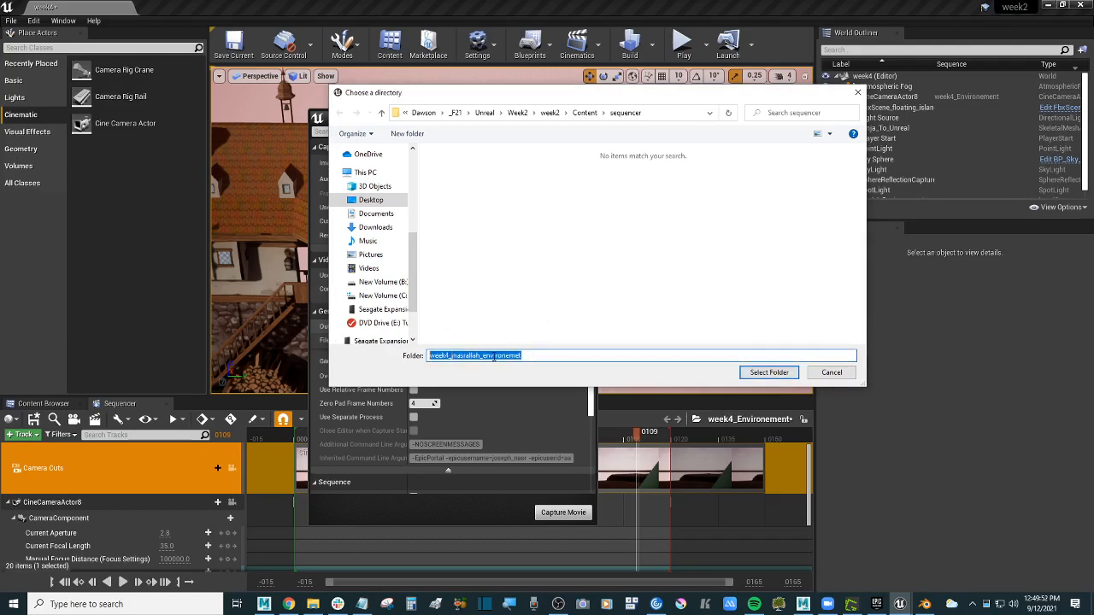
key("BackSpace")
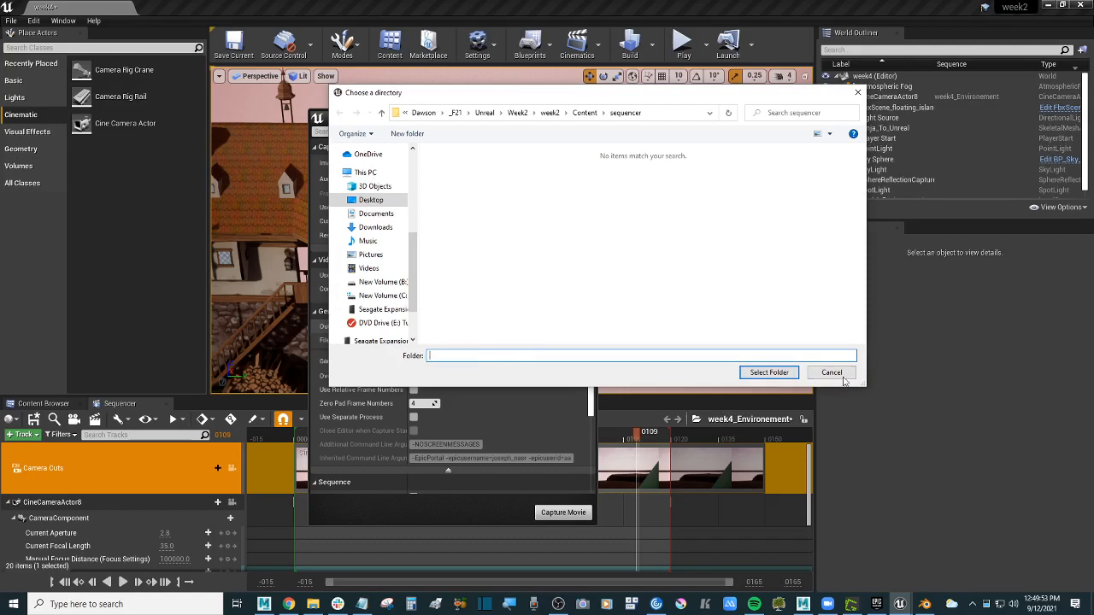
left_click(775, 374)
left_click(465, 340)
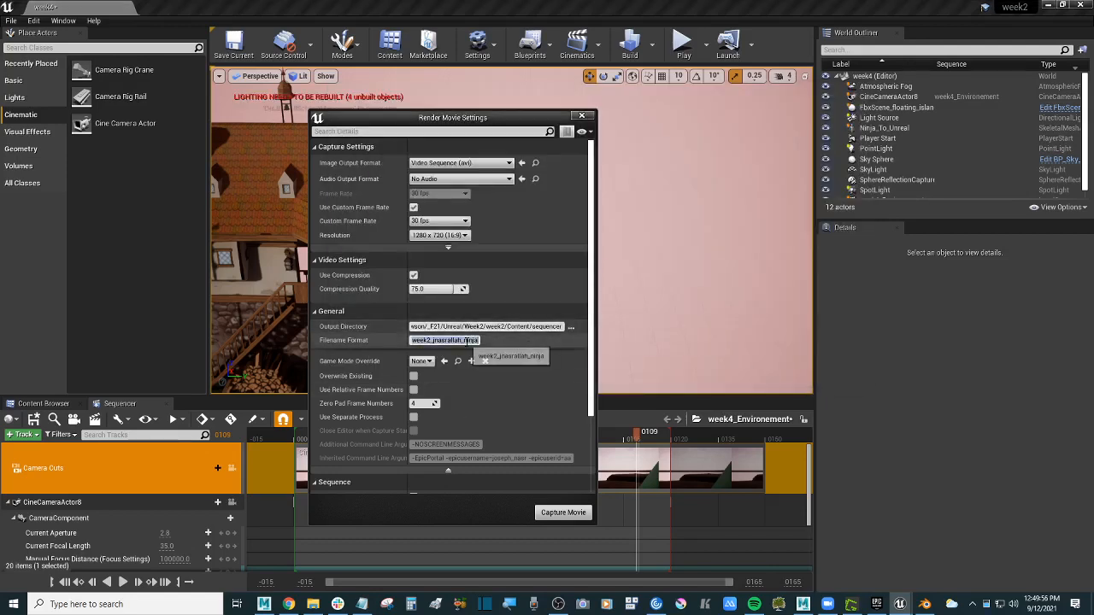
key("ctrl+v")
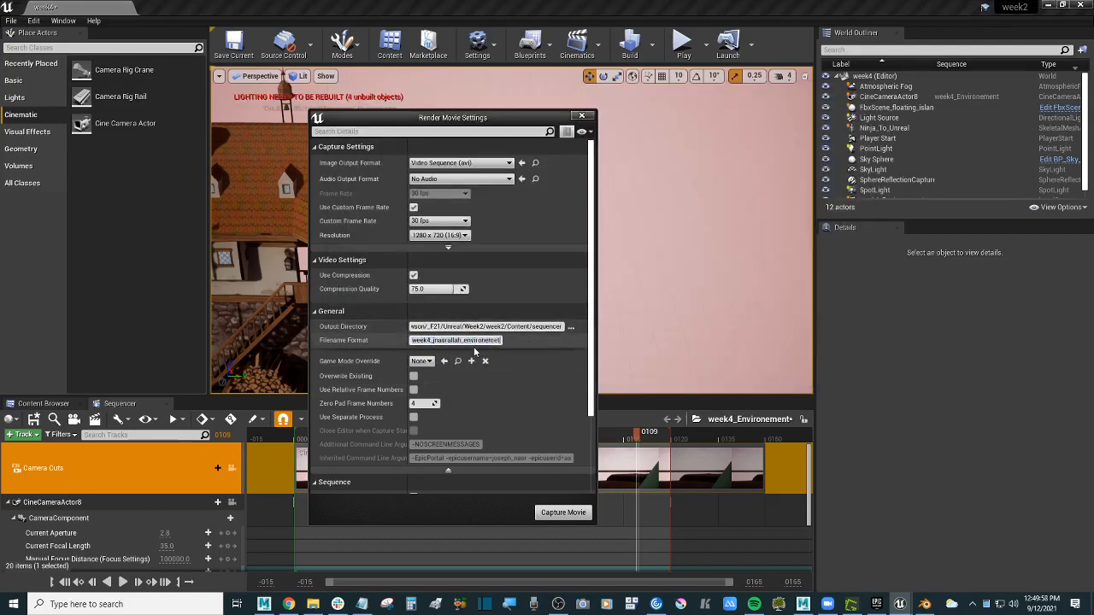
- Check the output directory and filename, and capture the movie, saving the week4 level and week4_Environement sequence
left_click(478, 326)
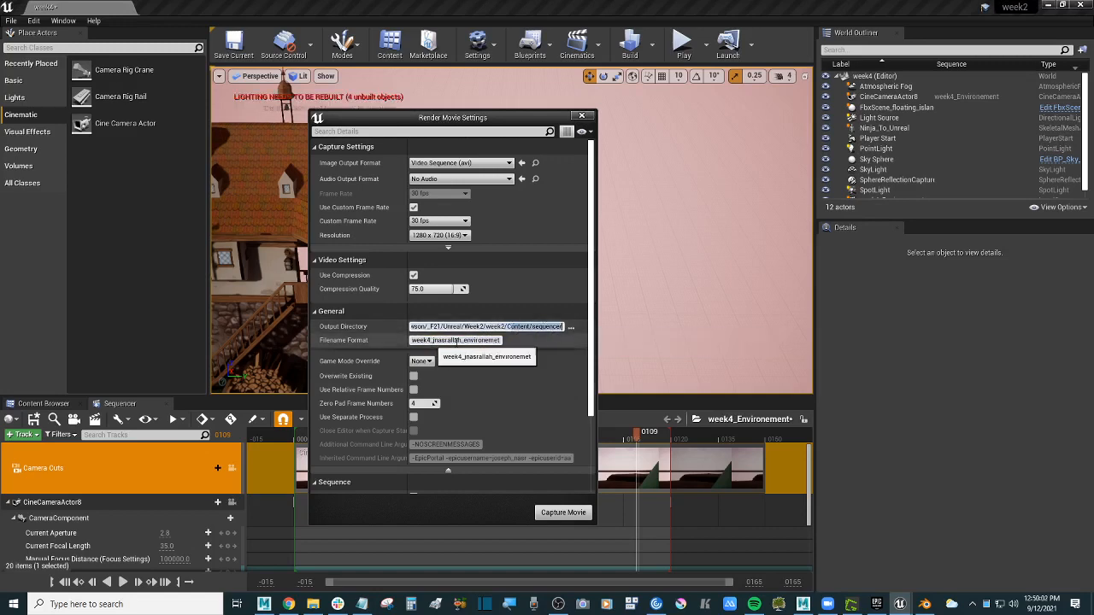
left_click(446, 341)
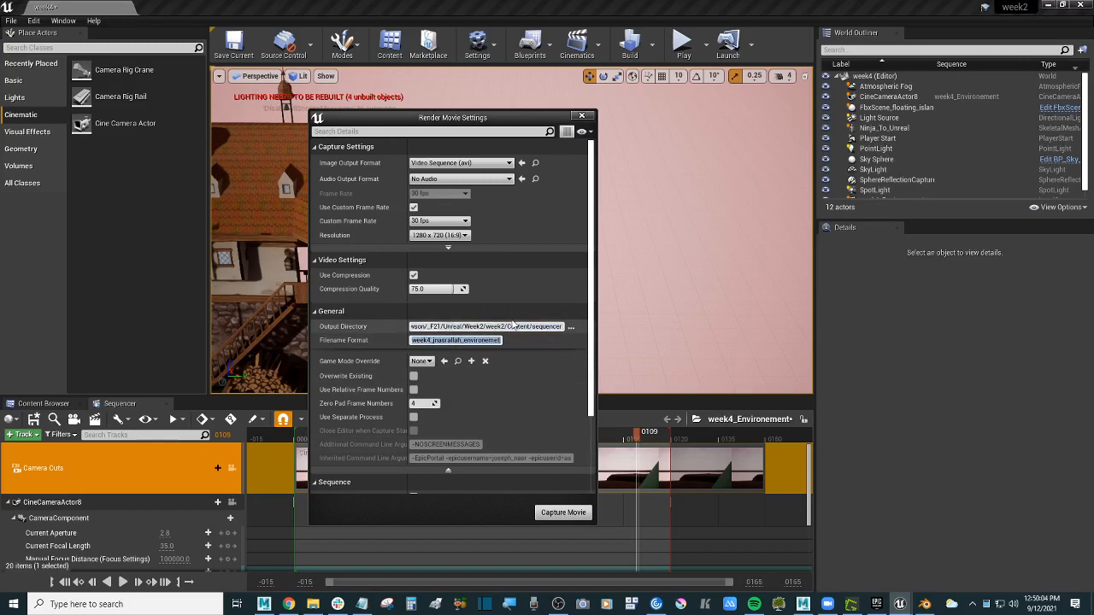
left_click(464, 340)
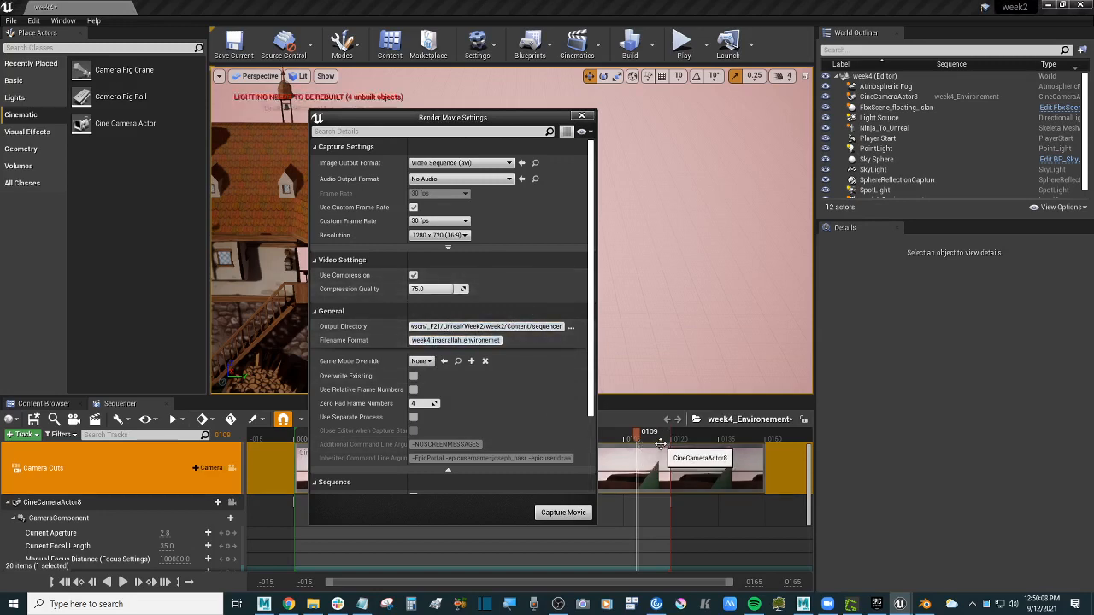
left_click(564, 513)
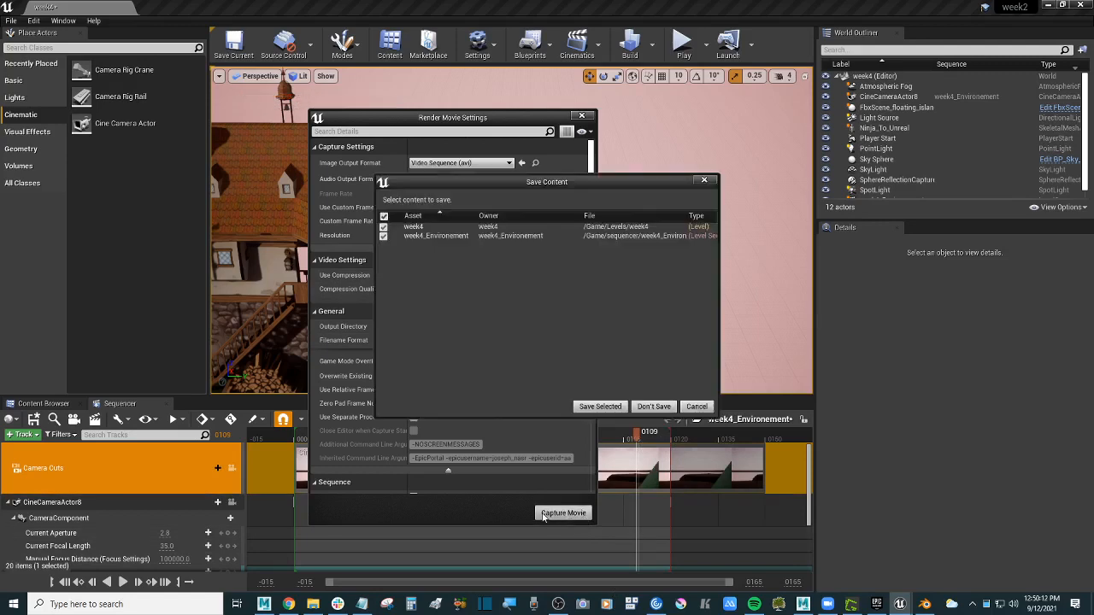
left_click(602, 406)
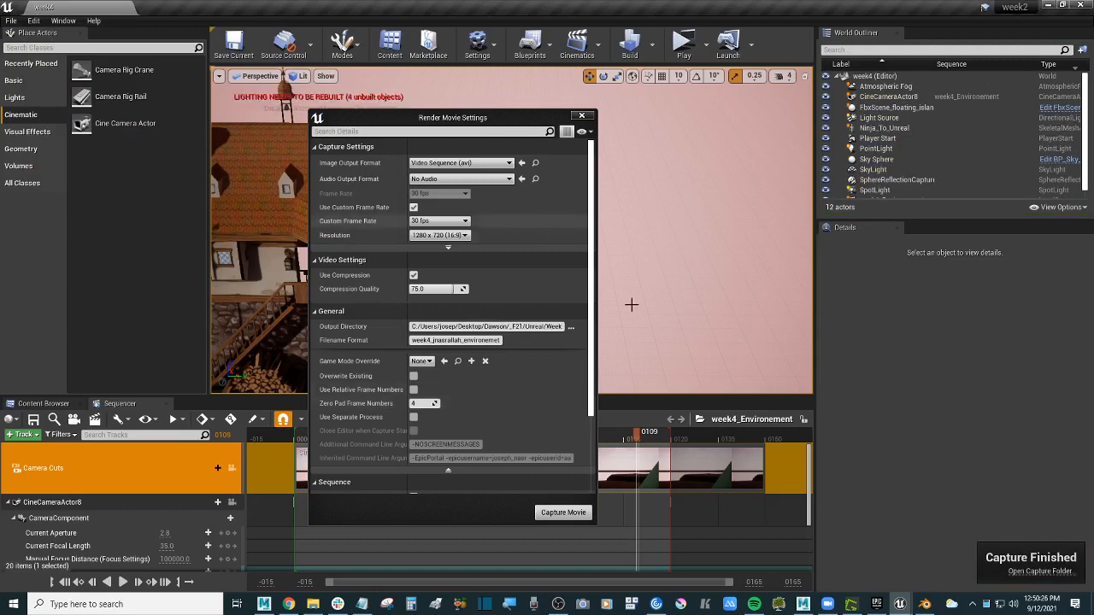
- Open the capture folder, play the rendered week4 environemet AVI in Keyframe MP, and return to the folder
left_click(1044, 572)
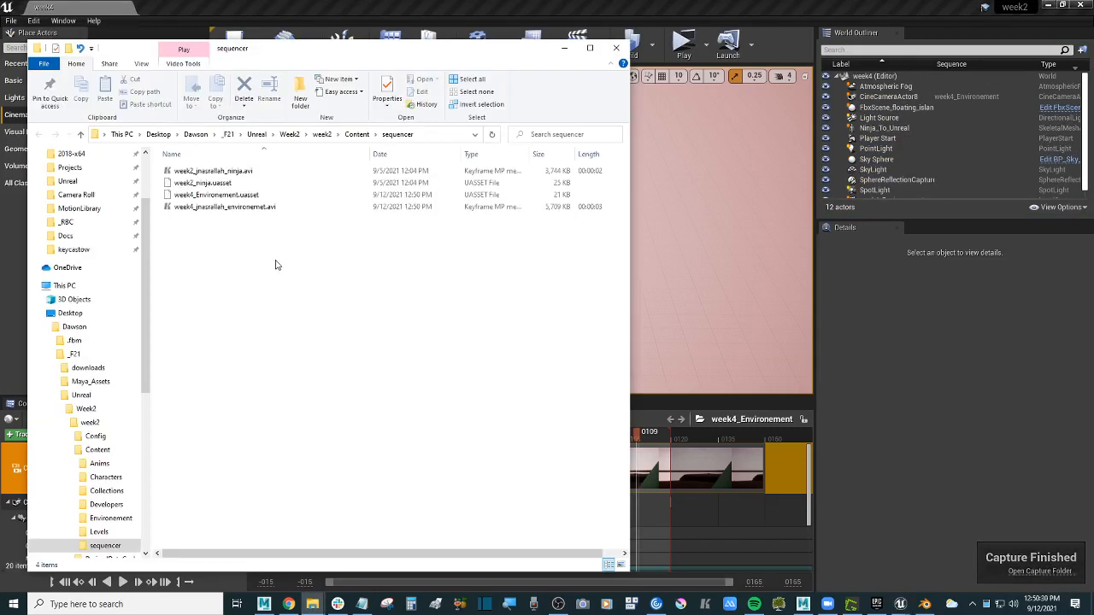
left_click(260, 208)
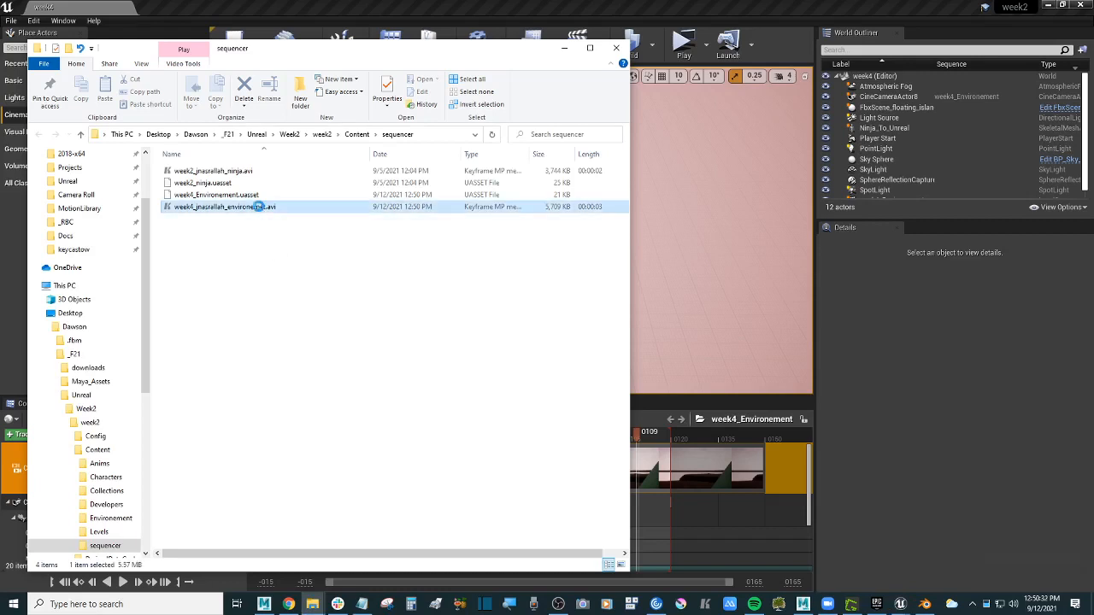
double_click(260, 210)
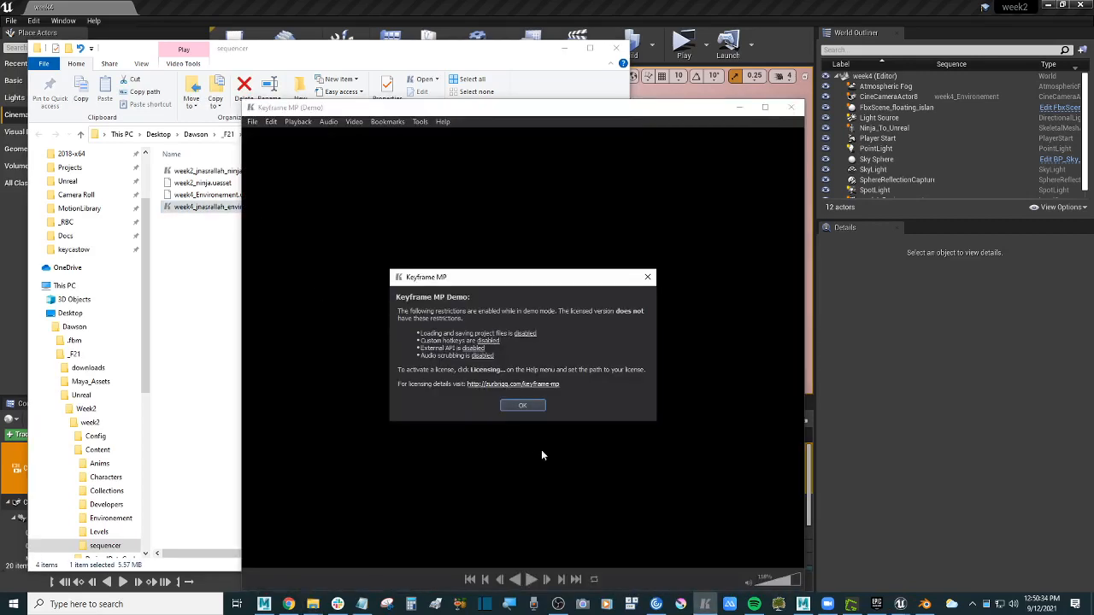
left_click(520, 403)
left_click(532, 579)
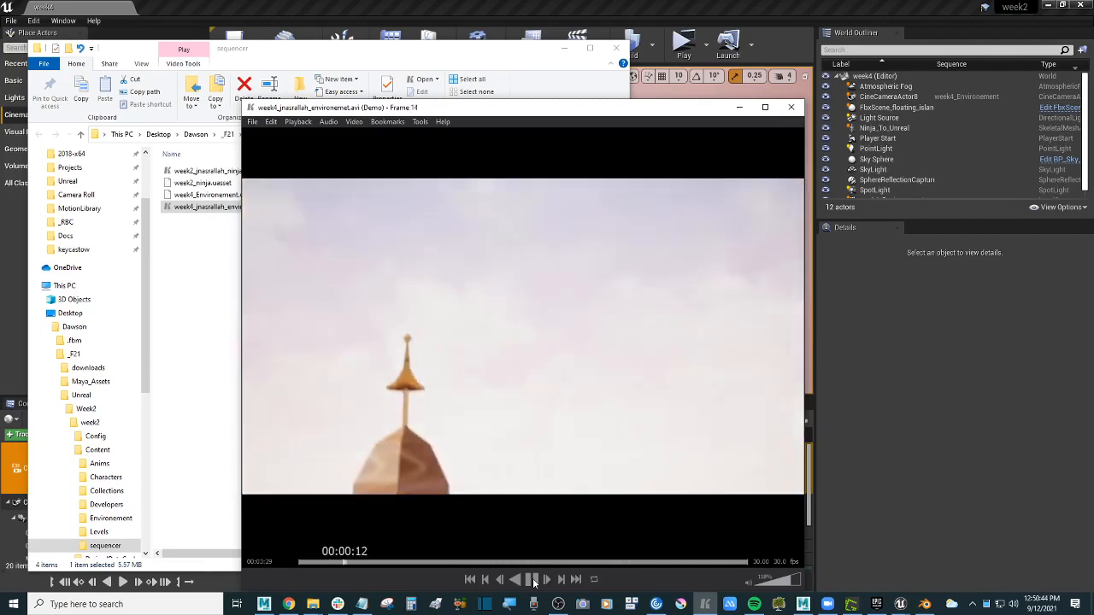
left_click(790, 107)
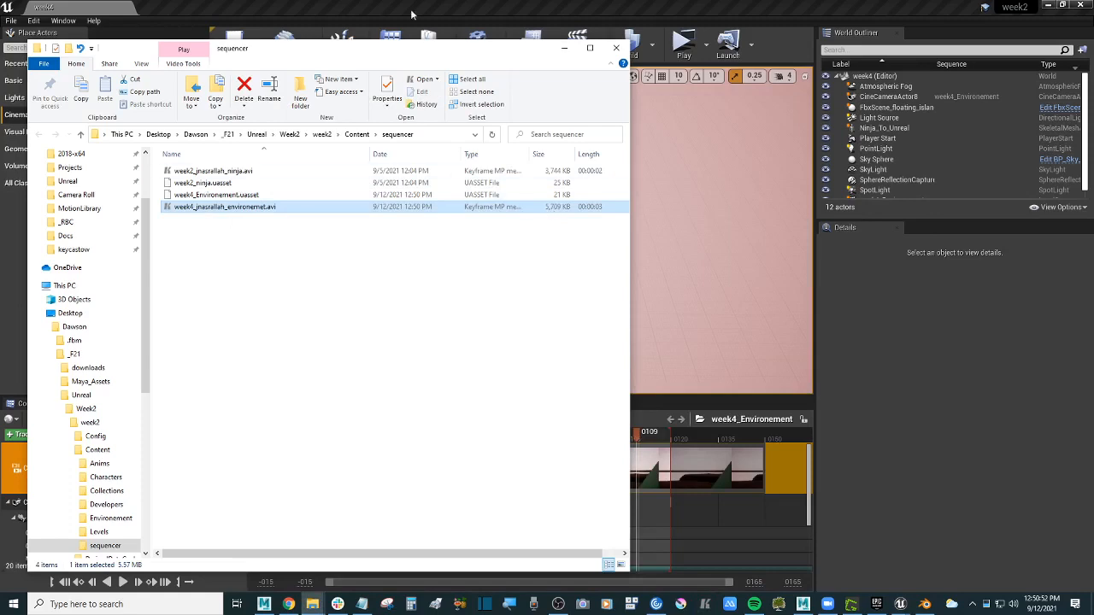
left_click_drag(436, 58, 458, 46)
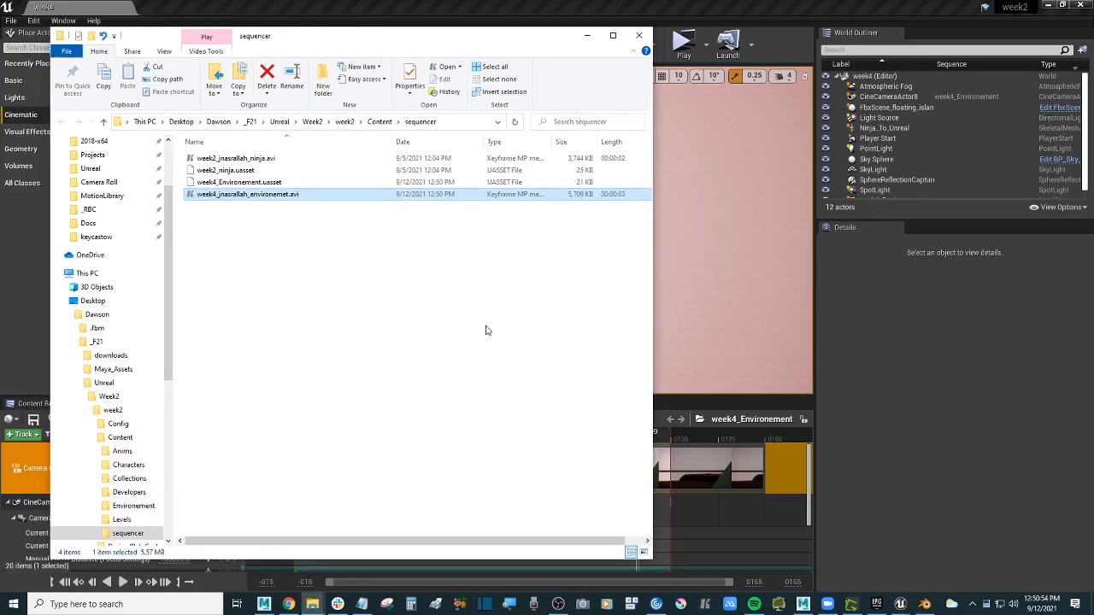